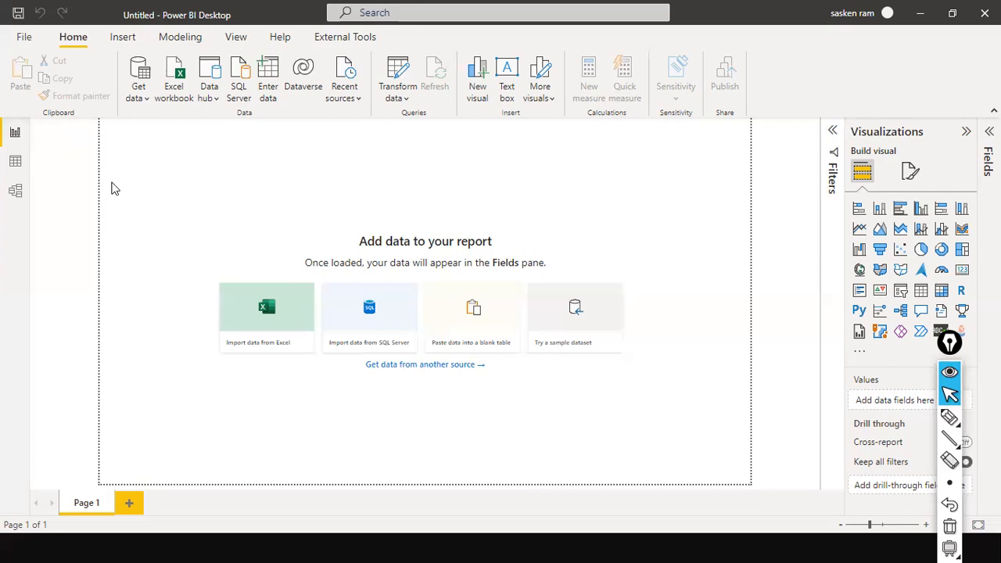
Cycle through the Data, Model and Report views, ending on the Model relationship diagram
left_click(17, 162)
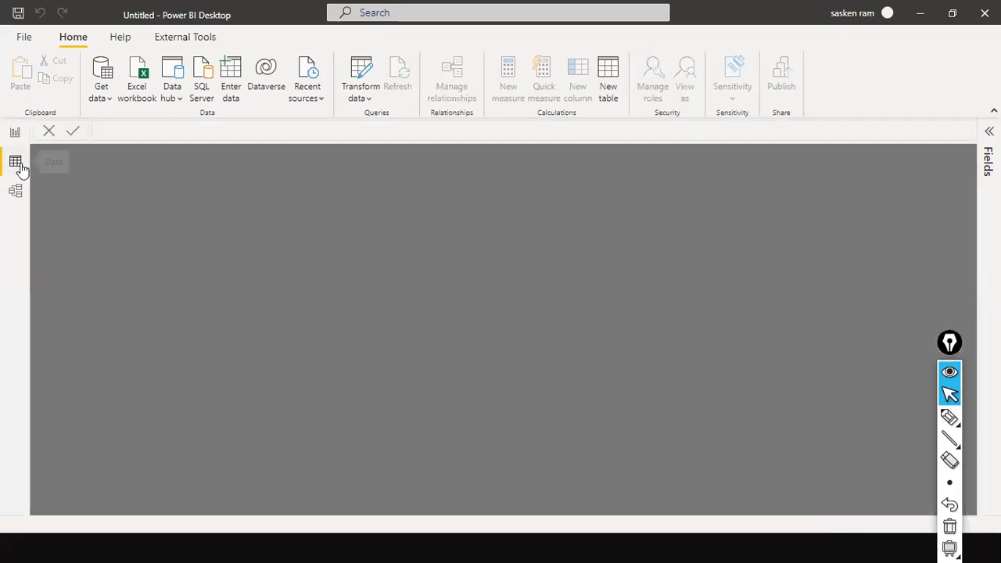
left_click(19, 191)
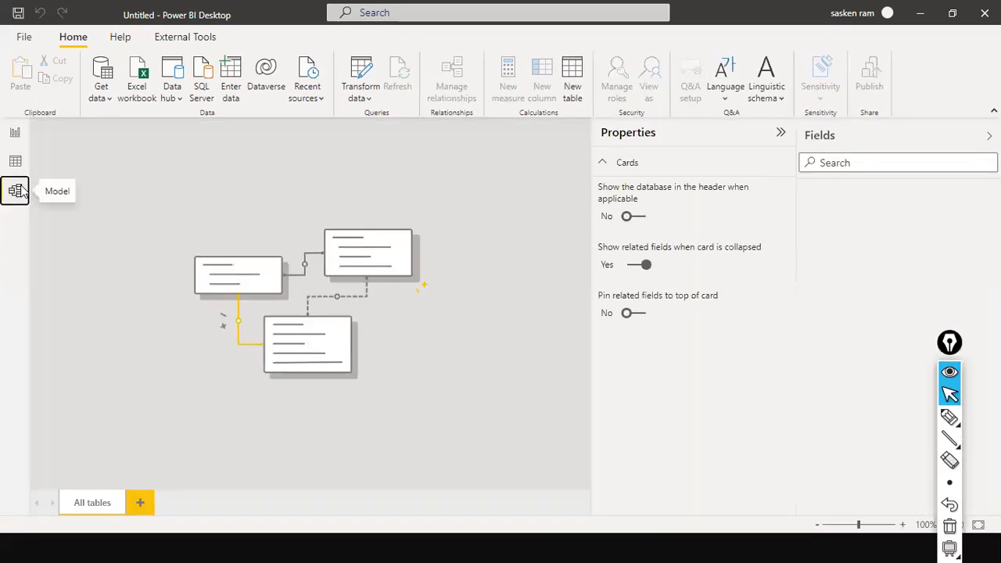
left_click(17, 133)
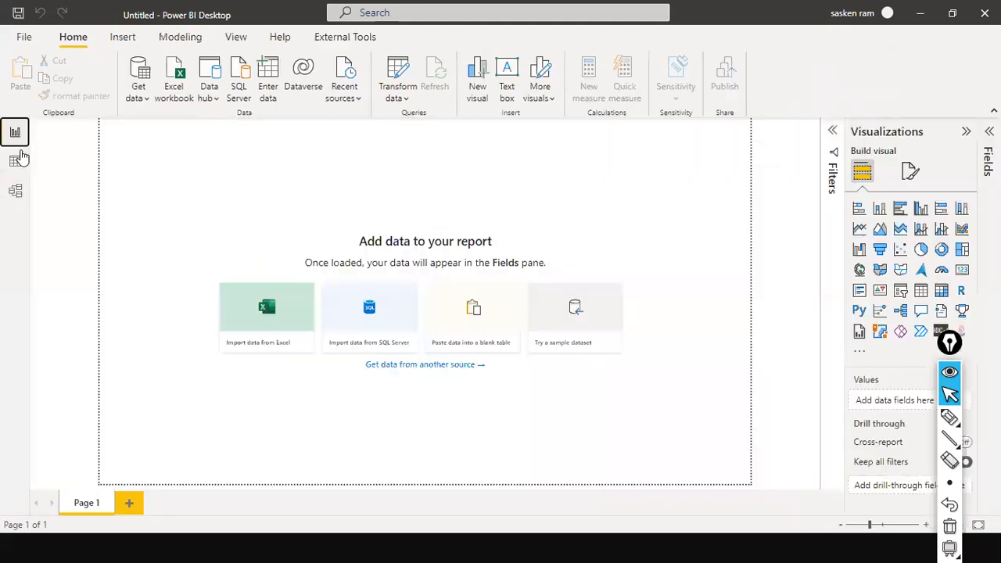
left_click(17, 162)
left_click(16, 192)
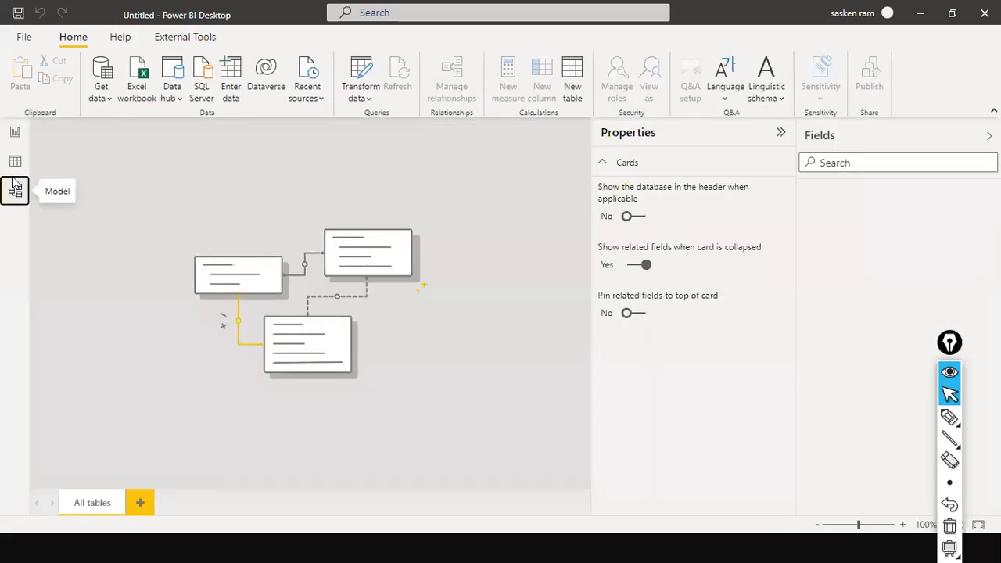
left_click(17, 133)
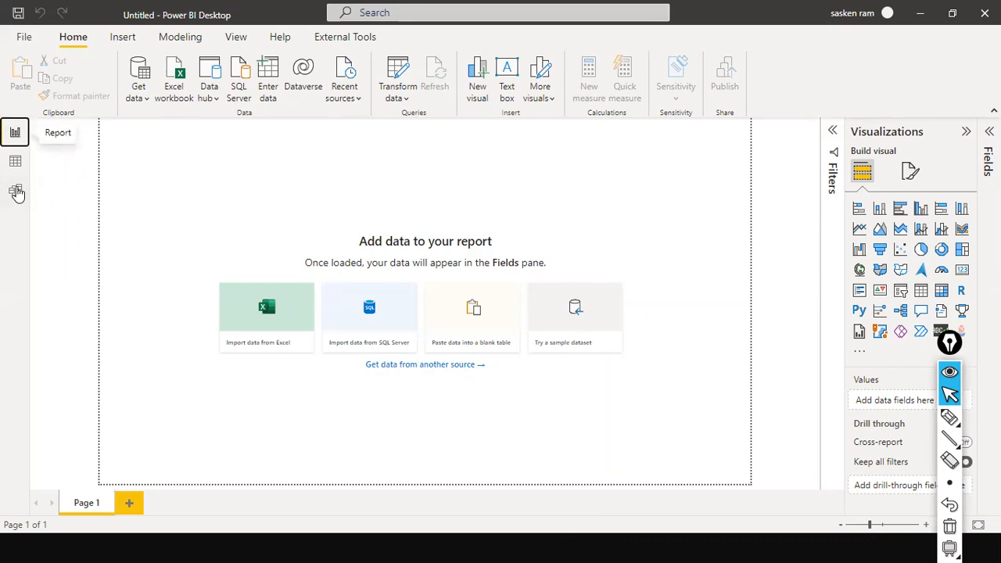
left_click(16, 191)
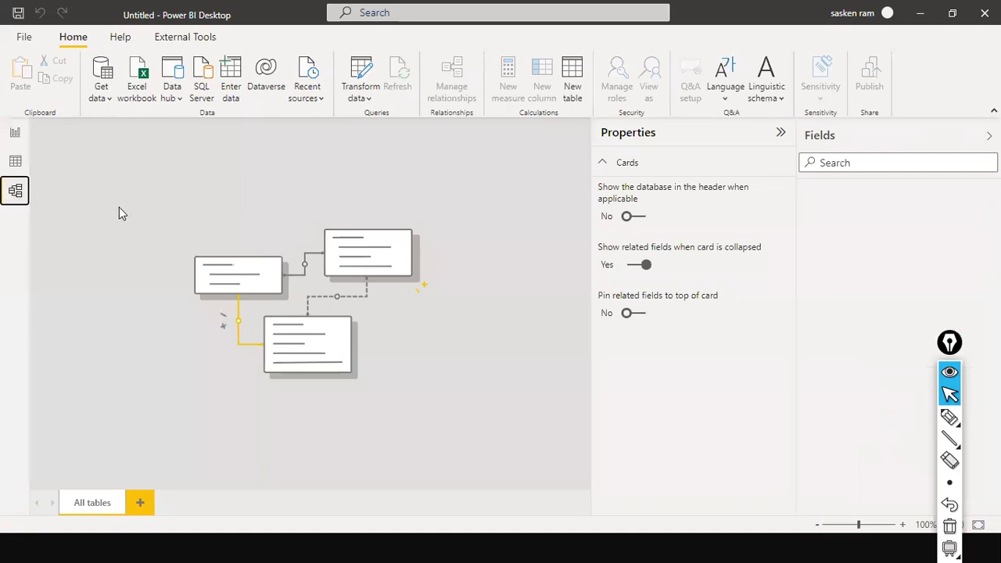
left_click(69, 192)
key("ctrl+shift+t")
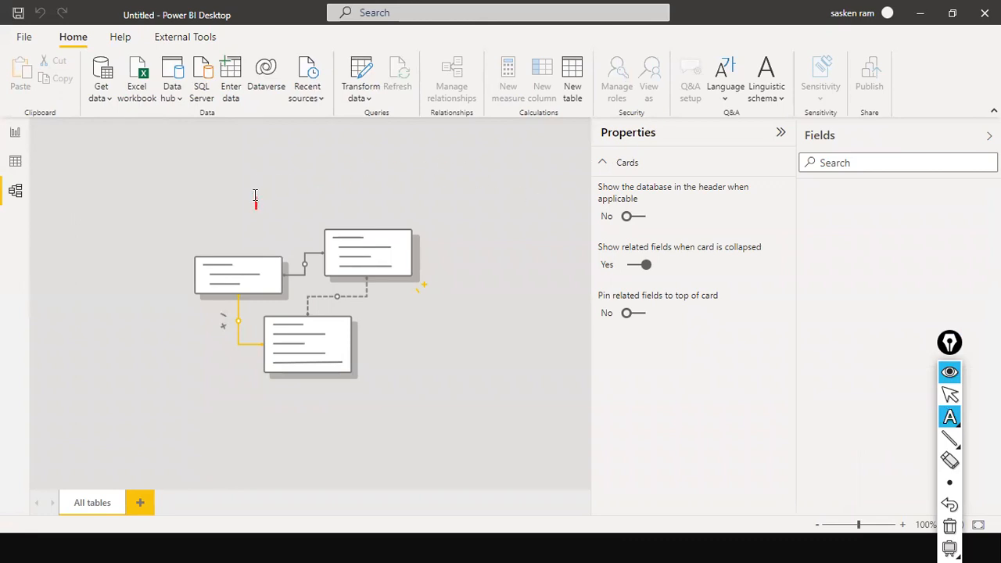
key("ctrl+shift+4")
key("ctrl+shift+1")
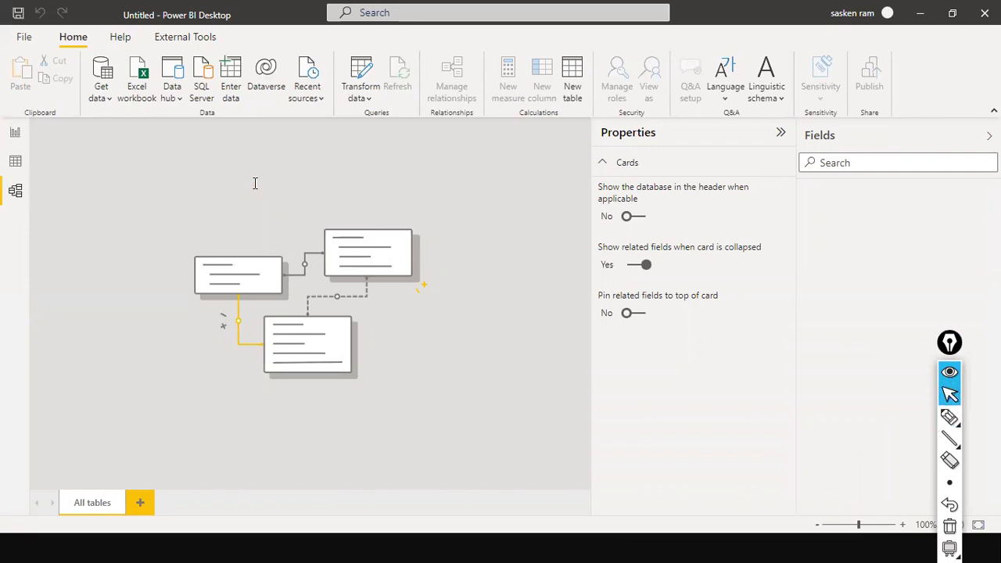
key("ctrl+shift+4")
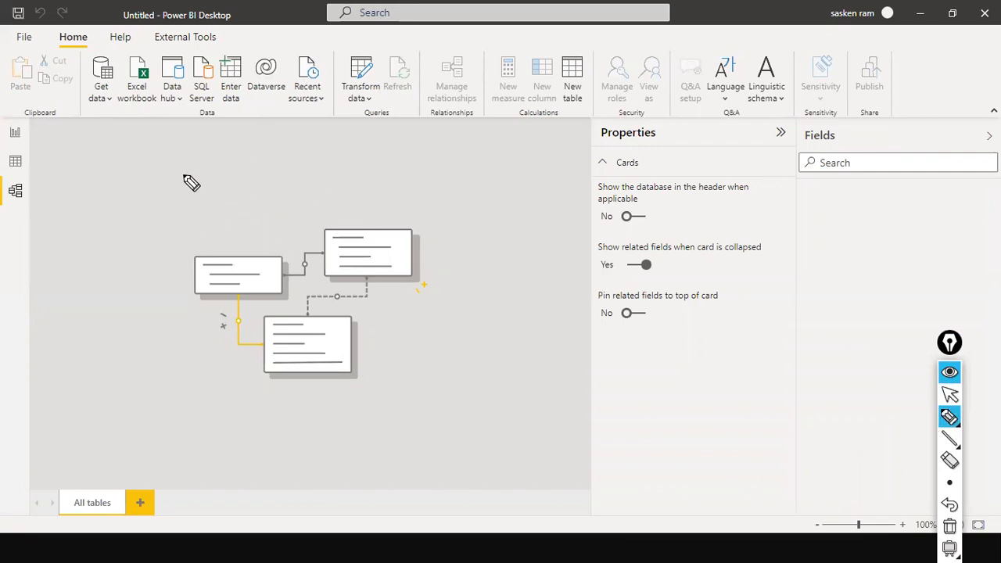
mouse_move(173, 195)
left_mouse_down()
mouse_move(175, 232)
mouse_move(403, 161)
mouse_move(451, 165)
mouse_move(508, 153)
mouse_move(489, 184)
mouse_move(521, 195)
mouse_move(547, 176)
left_mouse_up()
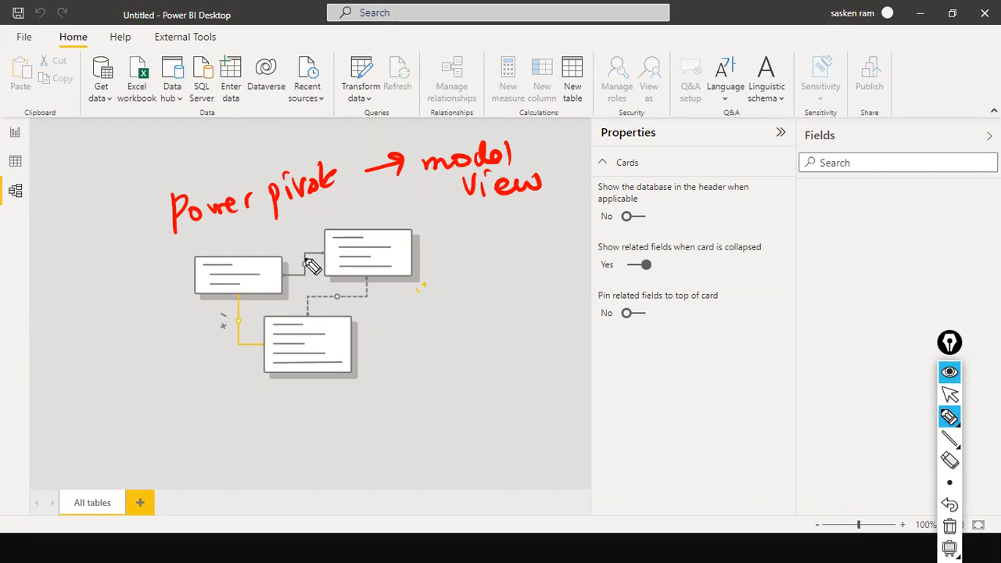
left_click_drag(172, 232, 383, 200)
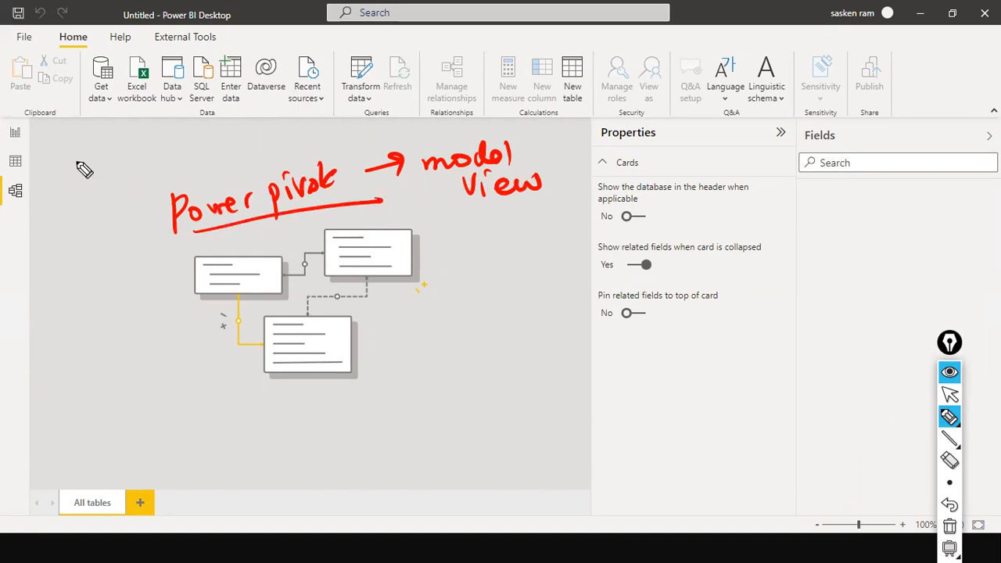
left_click_drag(22, 194, 94, 217)
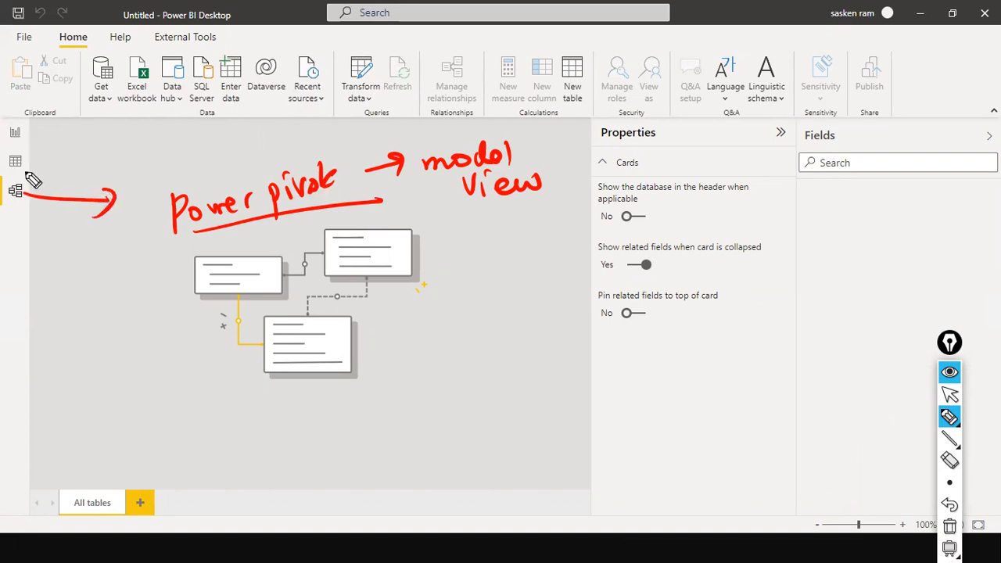
left_click_drag(27, 164, 105, 167)
mouse_move(117, 158)
left_mouse_down()
mouse_move(149, 167)
mouse_move(207, 159)
left_mouse_up()
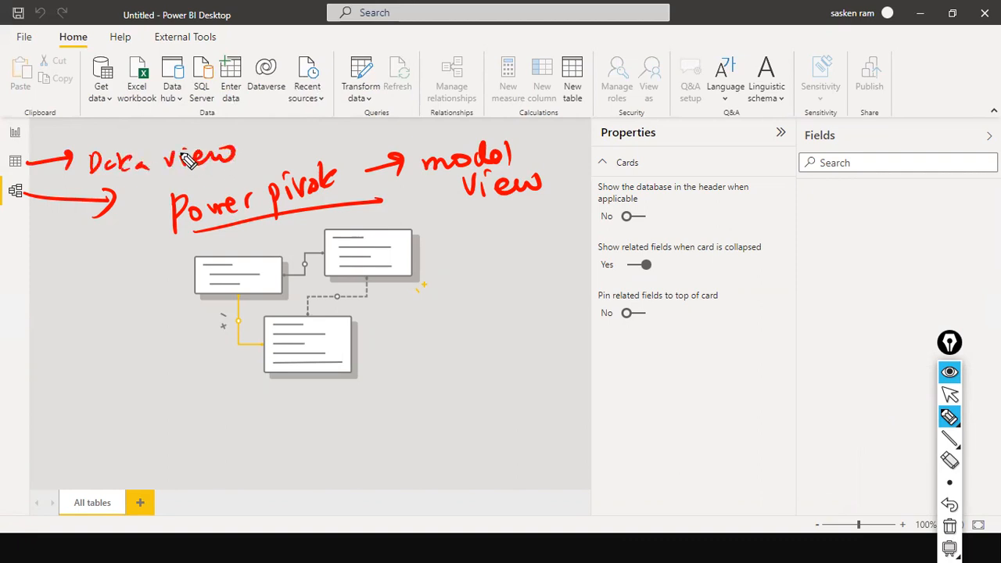
mouse_move(28, 136)
left_mouse_down()
mouse_move(75, 125)
mouse_move(125, 134)
mouse_move(268, 125)
mouse_move(258, 121)
left_mouse_up()
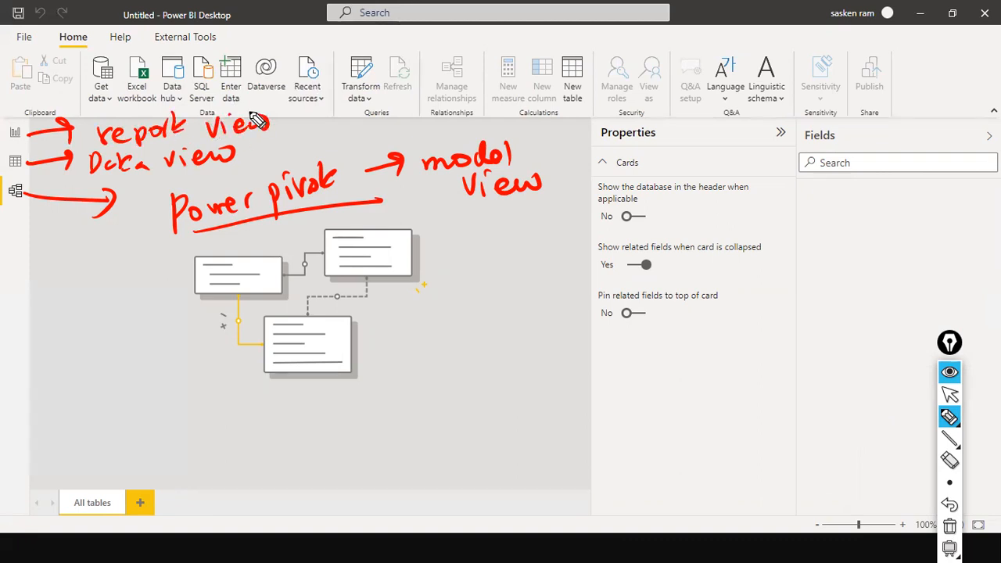
key("ctrl+shift+7")
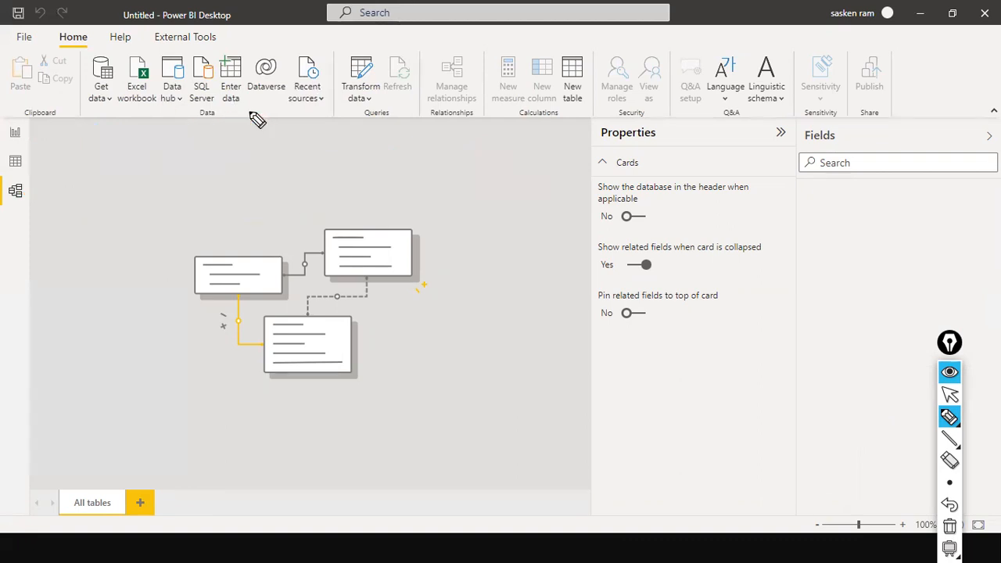
key("ctrl+shift+1")
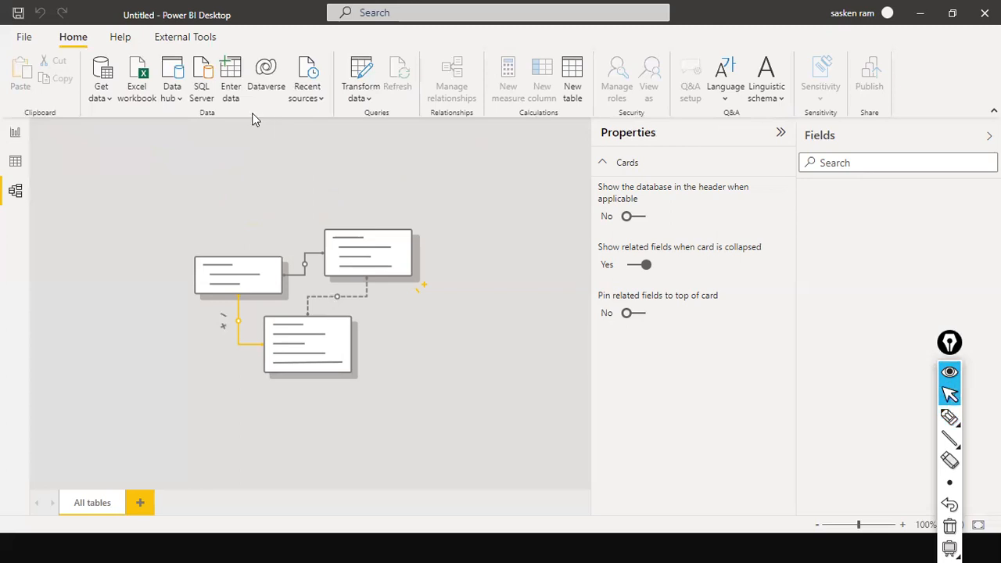
left_click(17, 132)
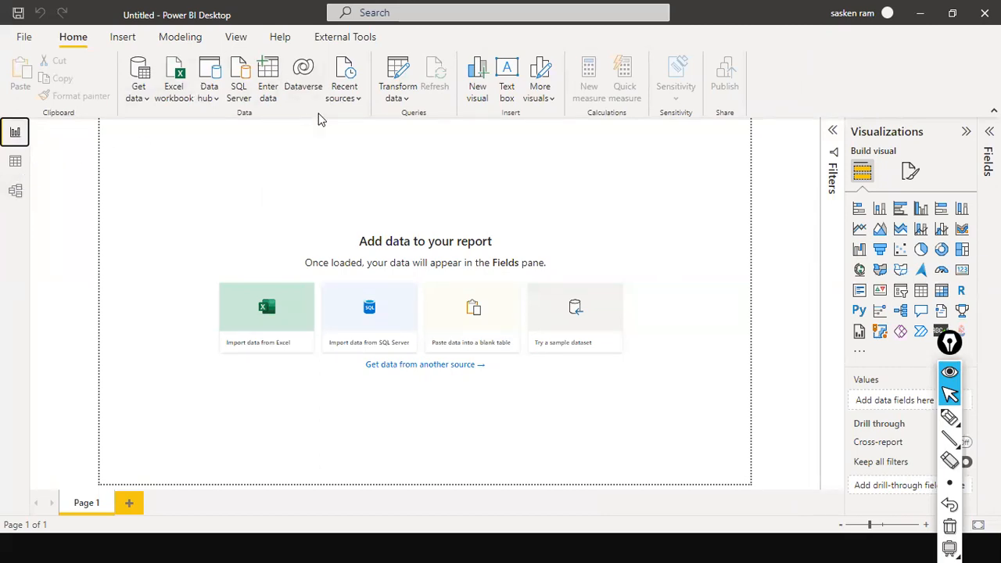
Peek at the empty Power Query Editor, then return to the Report view's common data sources
left_click(397, 100)
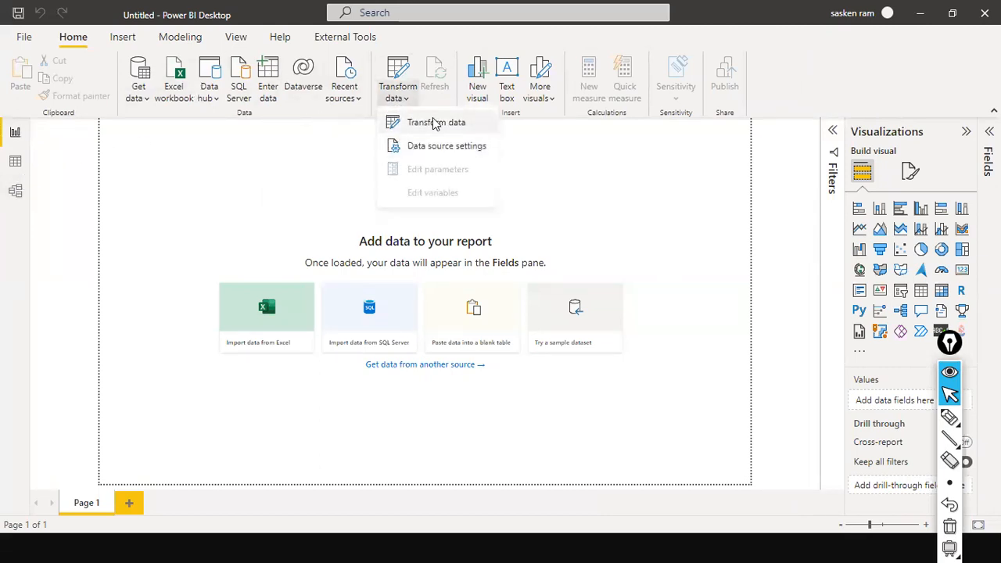
left_click(434, 122)
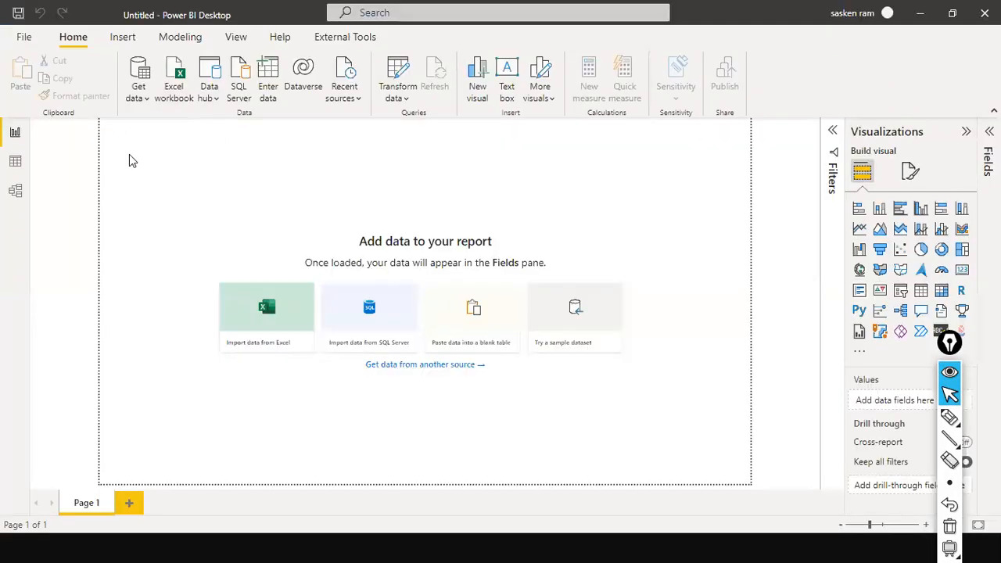
left_click(141, 99)
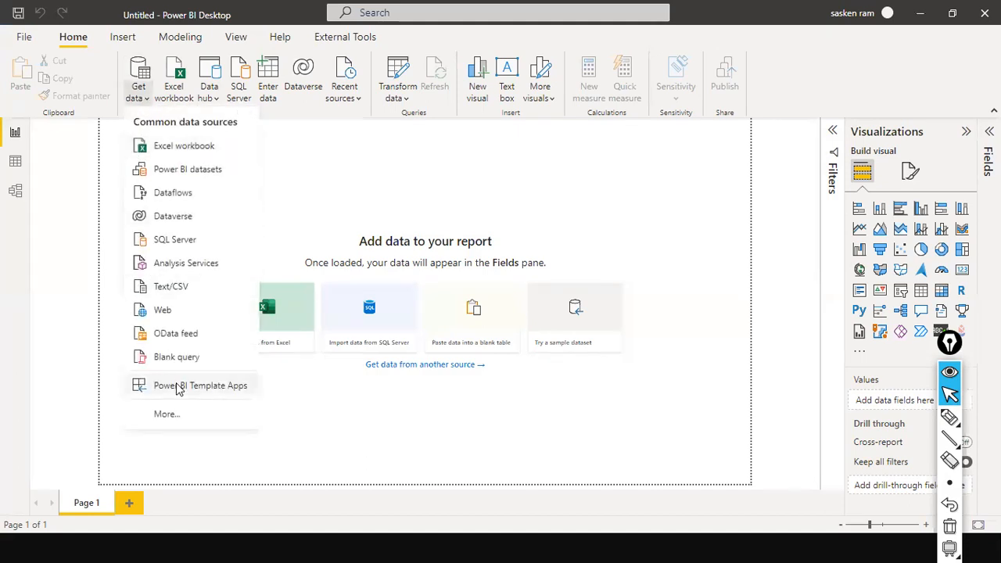
Import sales_w04.csv from D:\dat1 through the Text/CSV data source
left_click(214, 287)
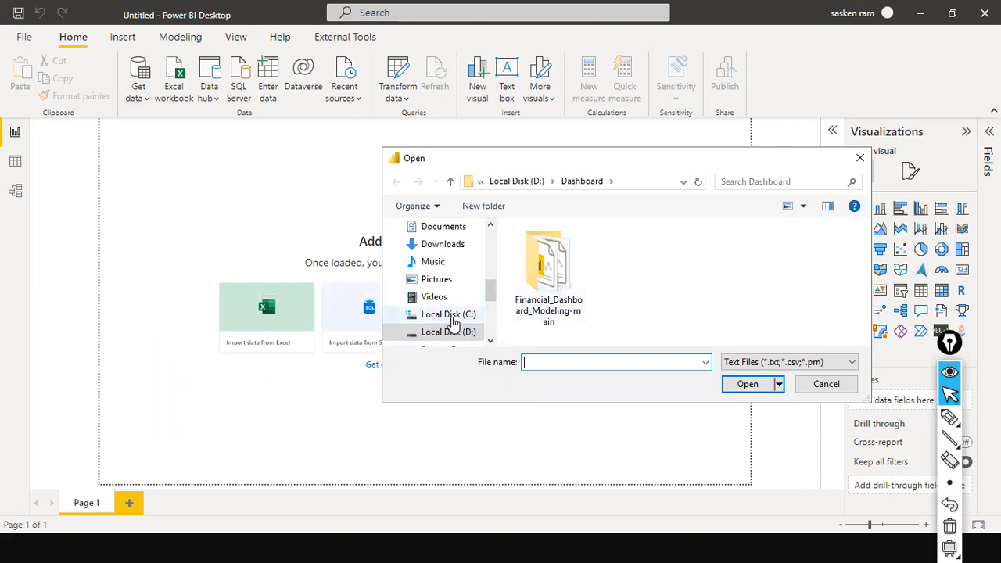
left_click(441, 334)
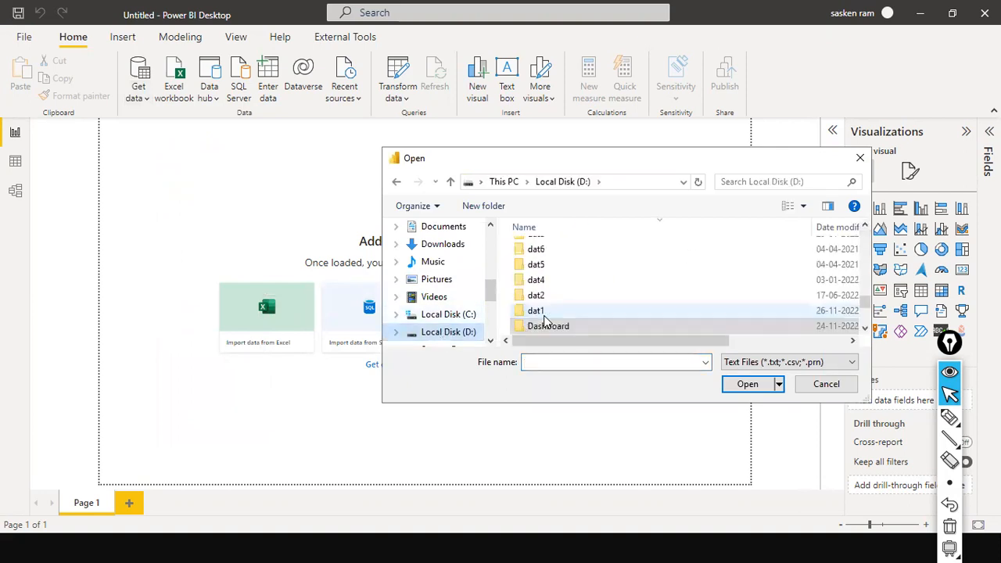
double_click(538, 311)
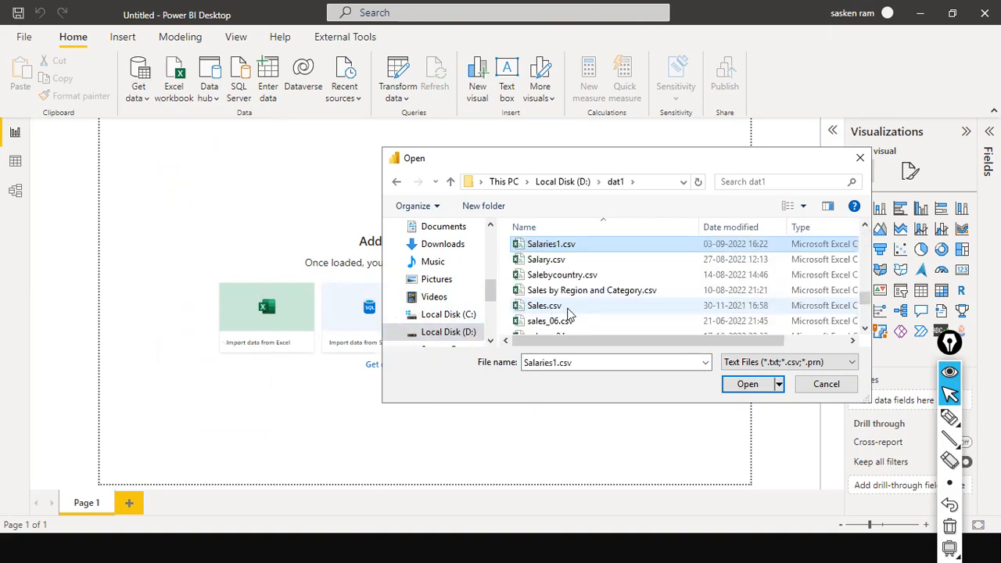
left_click(556, 306)
scroll(571, 305, "down", 3)
left_click(576, 299)
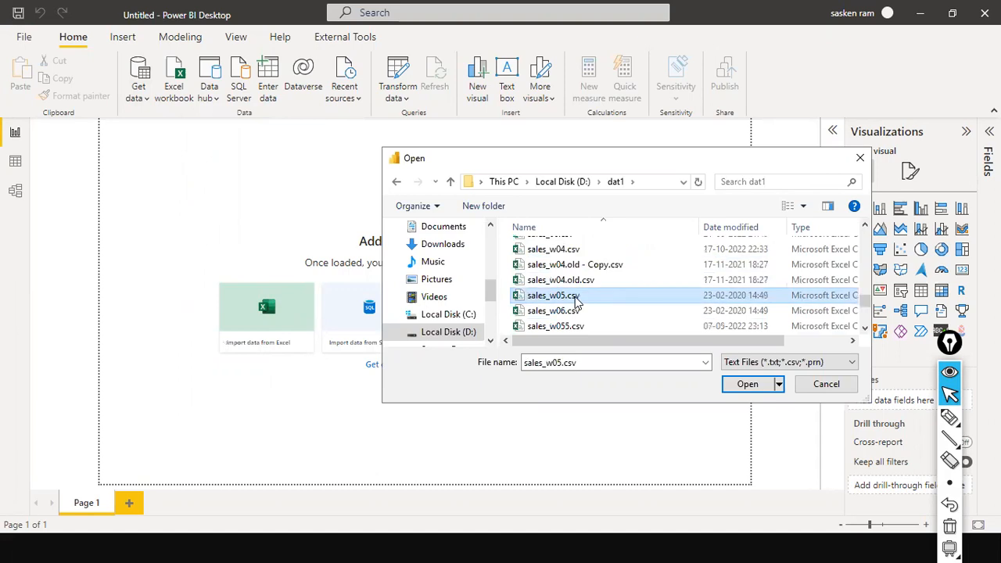
left_click(583, 250)
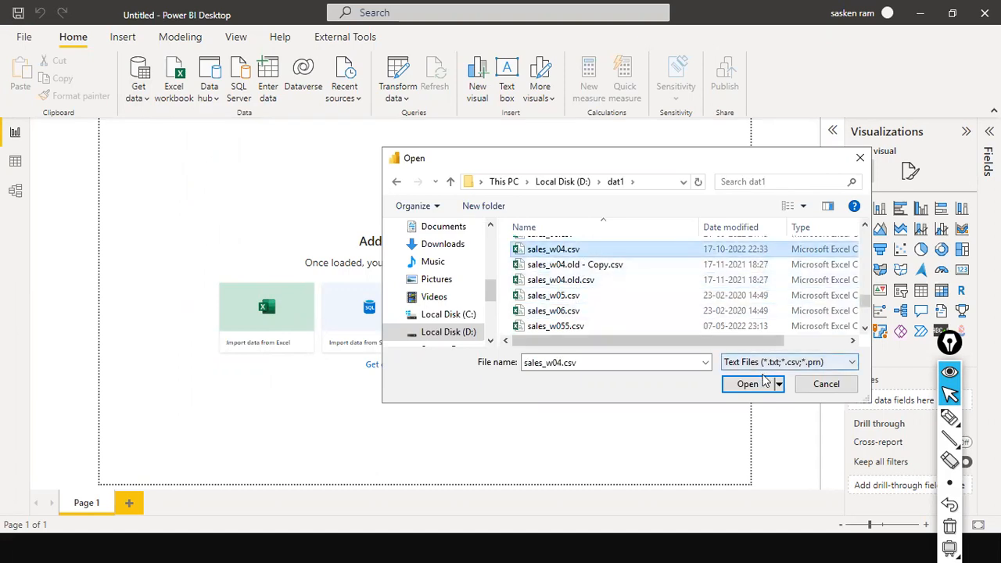
left_click(764, 378)
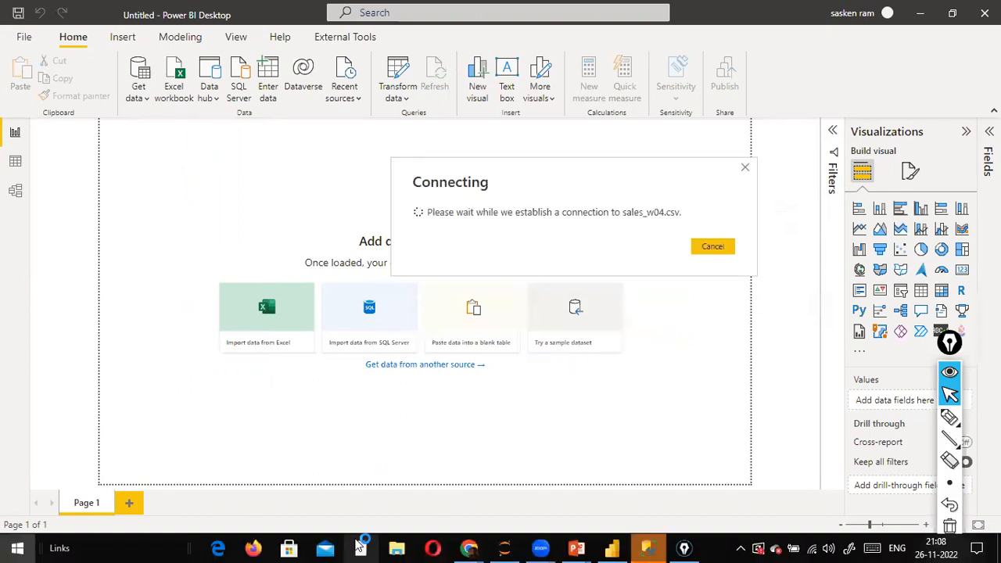
Bring the Chrome window to the front from the Windows Start menu
key("super")
mouse_move(465, 548)
left_click(539, 485)
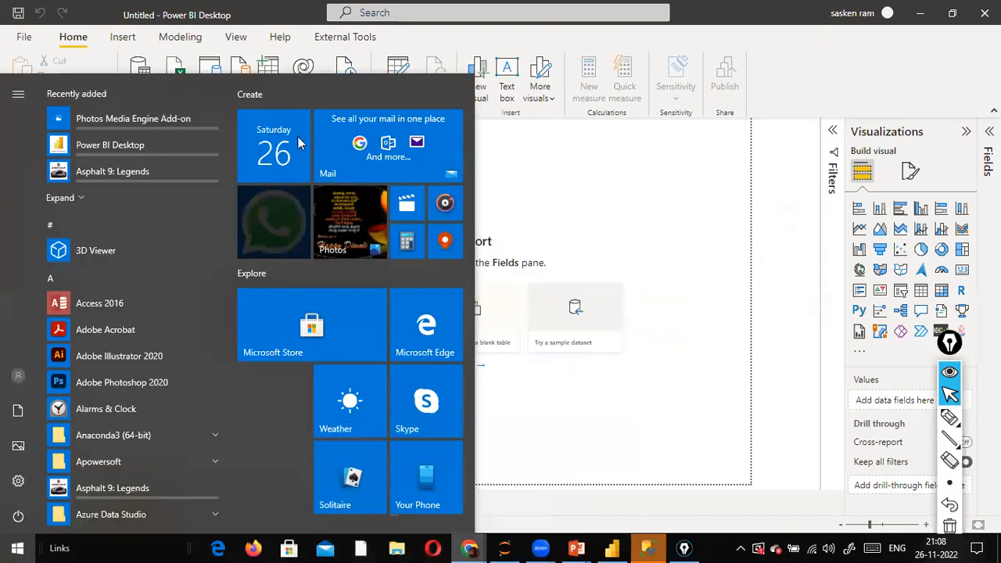
Load the fantasy200k/Power-BI GitHub repository from the 'git' address suggestions
left_click(400, 211)
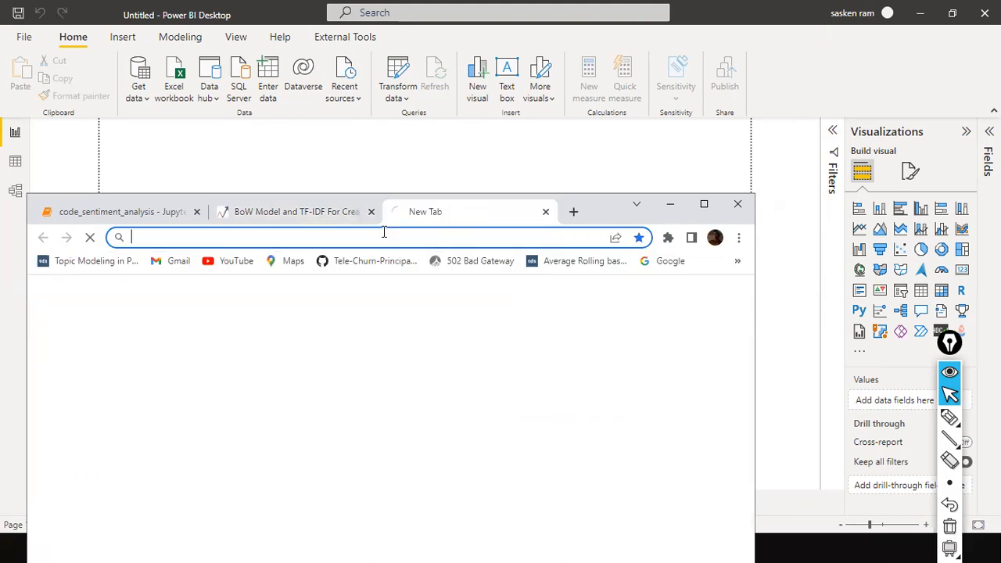
type("gi")
key("Return")
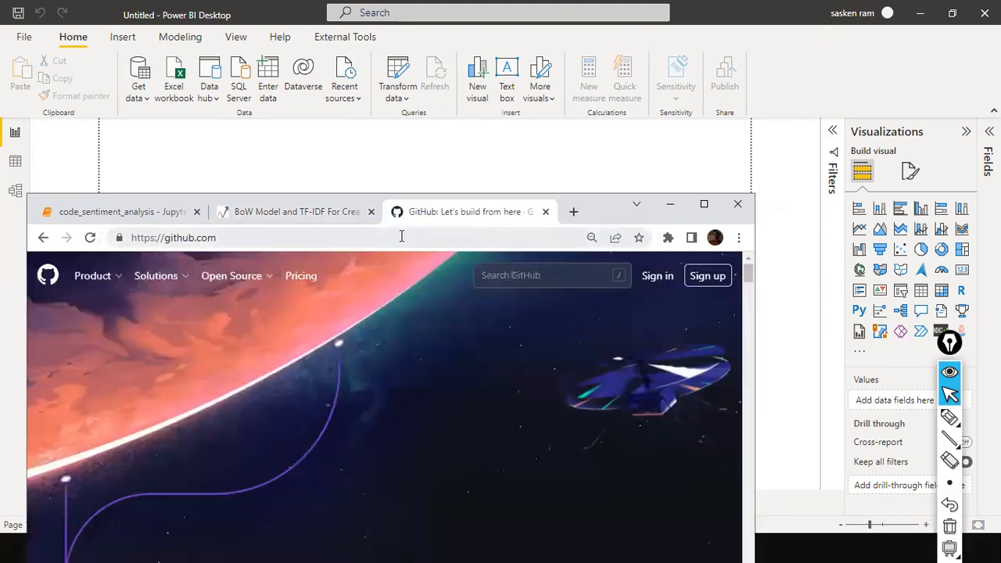
left_click(401, 237)
type("git")
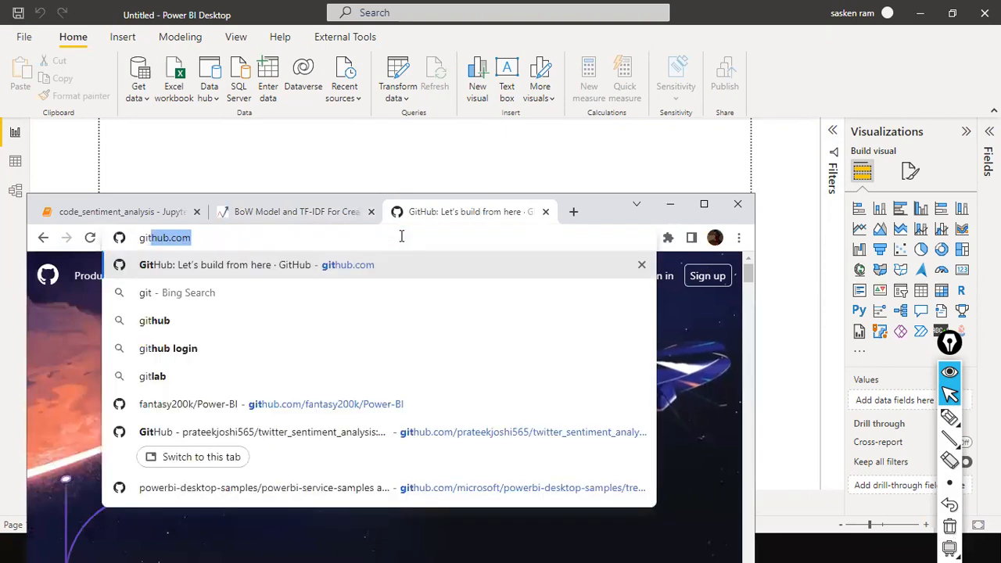
key("Down")
key("Down")
key("Down")
key("Down")
key("Down")
key("Down")
key("Down")
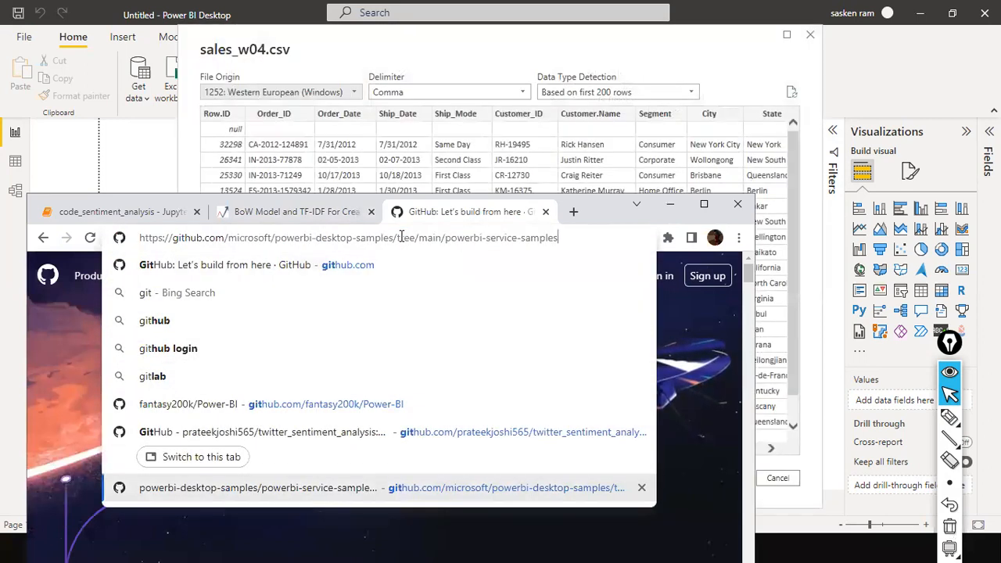
key("Down")
key("Down")
key("Down")
key("Down")
key("Down")
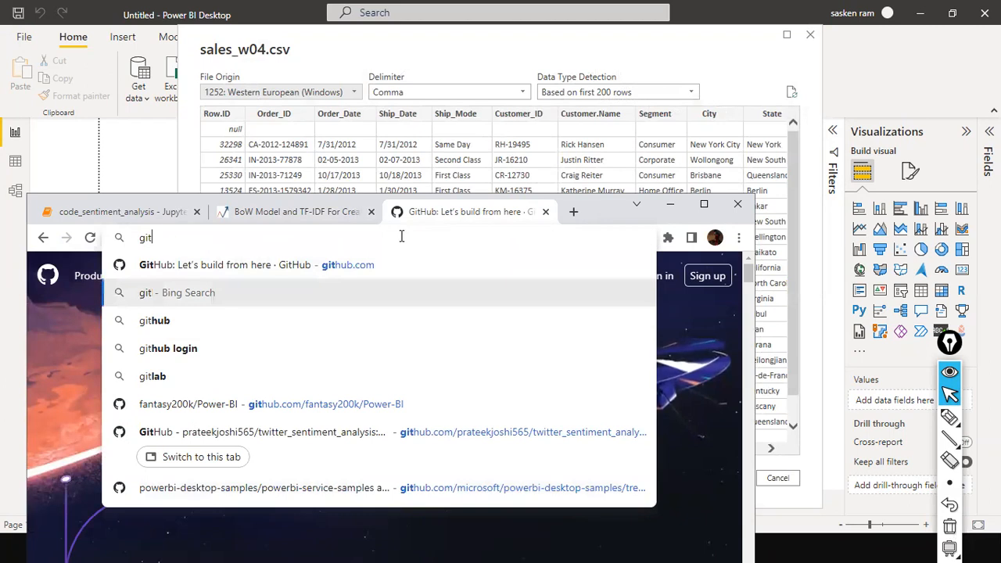
key("Down")
key("Return")
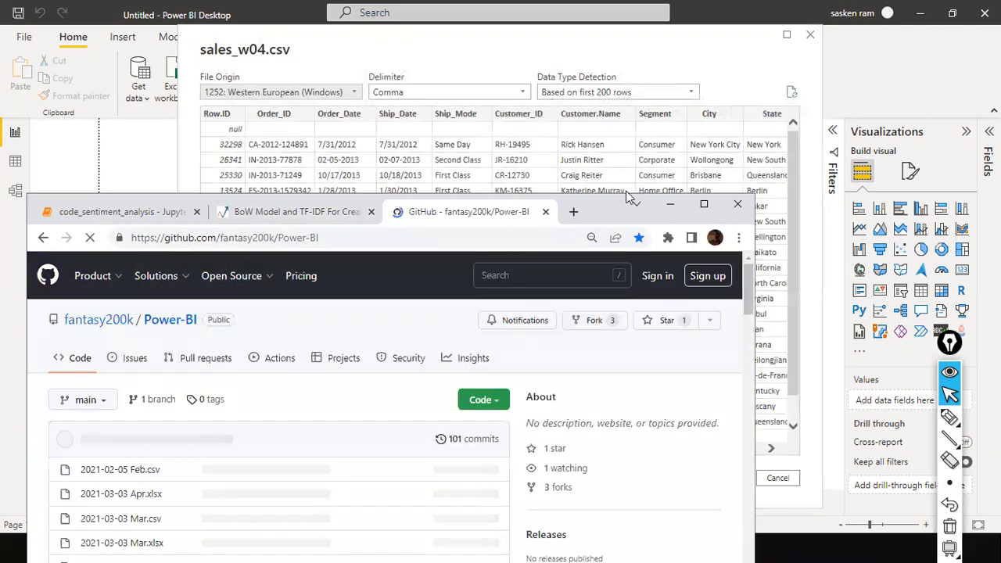
Reposition the Chrome window and maximize it over Power BI
left_click_drag(632, 198, 699, 75)
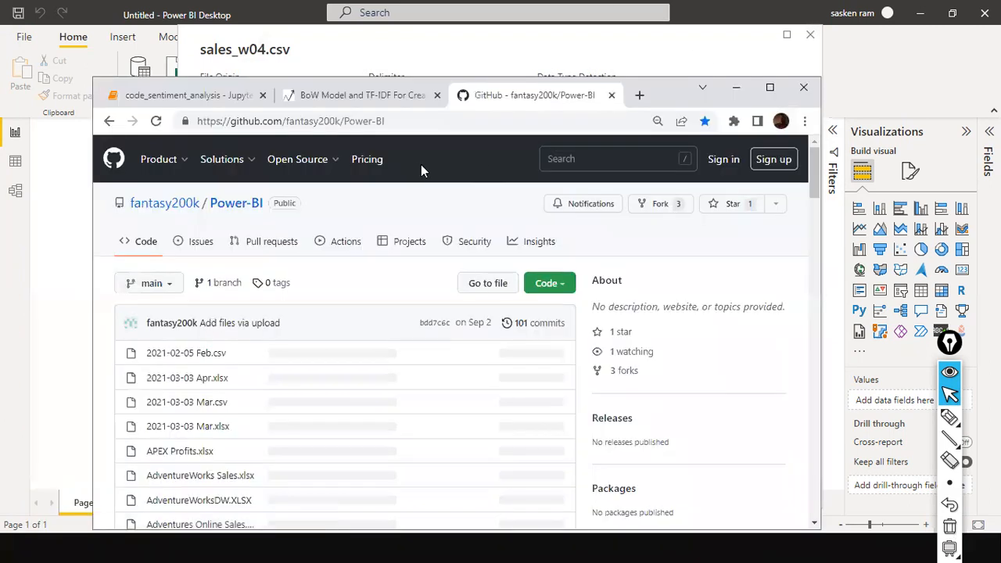
left_click(428, 120)
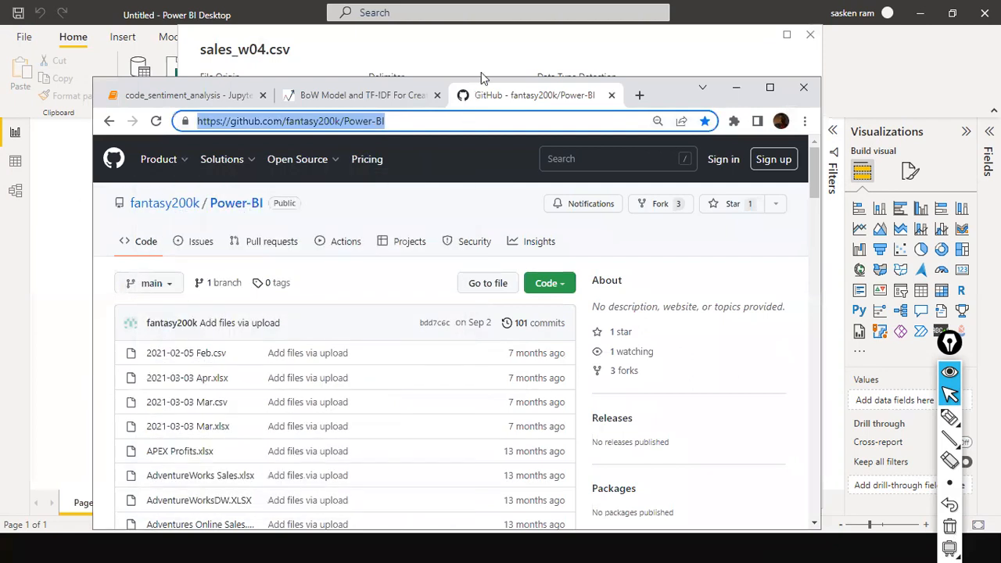
left_click(440, 50)
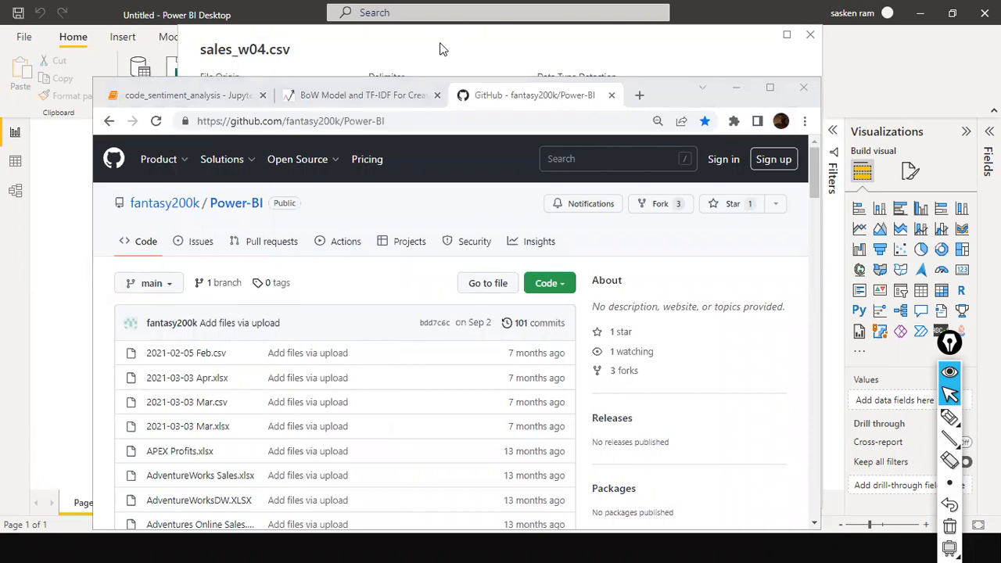
key("alt+Tab")
key("alt+Tab")
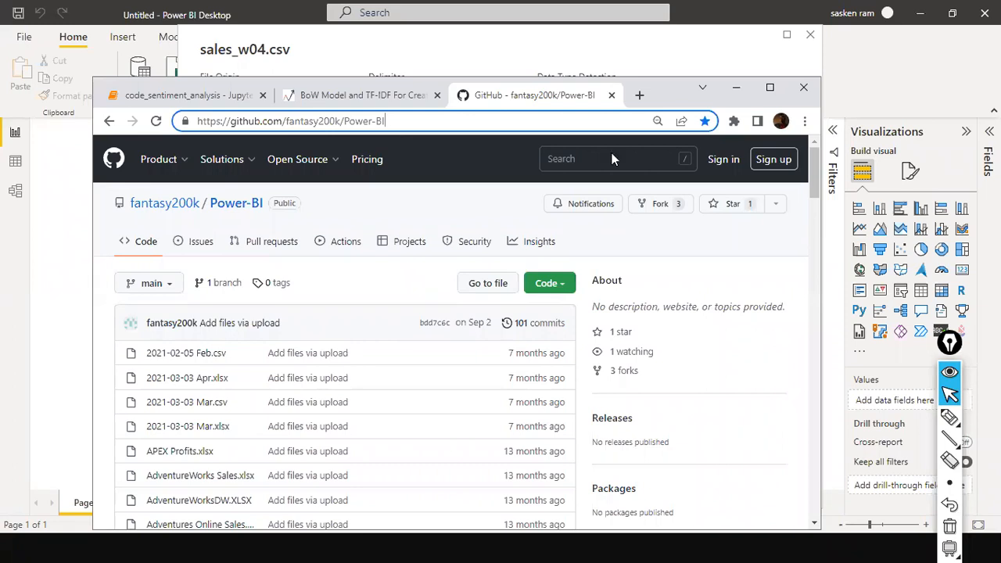
left_click(770, 87)
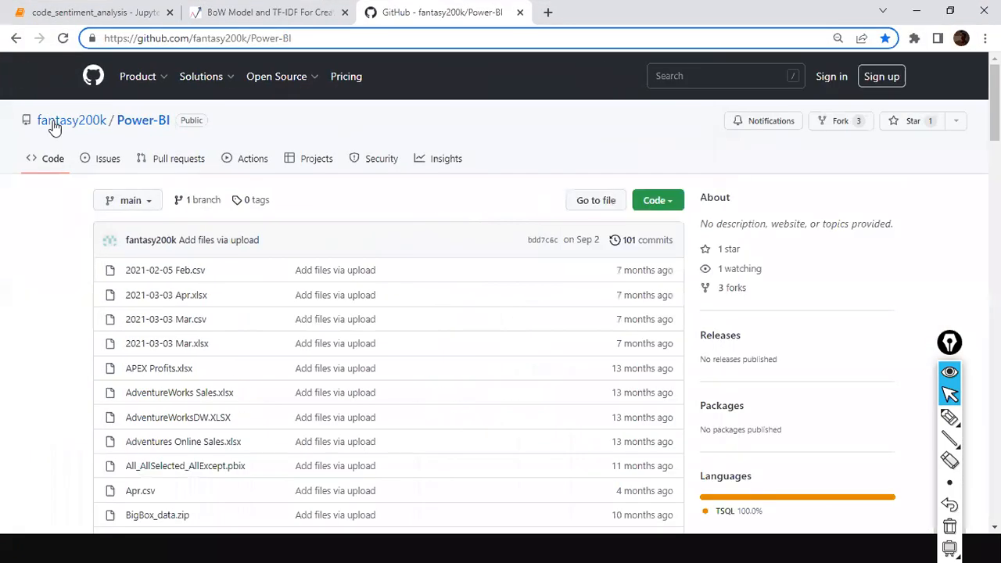
Open a new tab and go to traininginchennai.info by typing 'tra'
mouse_move(257, 94)
scroll(255, 234, "down", 4)
scroll(255, 235, "up", 4)
left_click(547, 12)
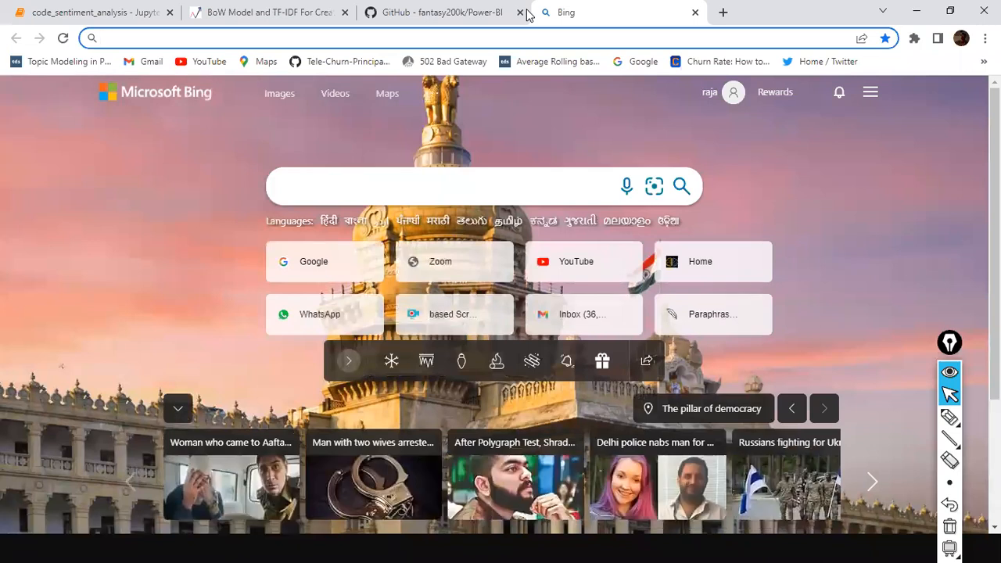
type("traininginchennai.info")
key("Return")
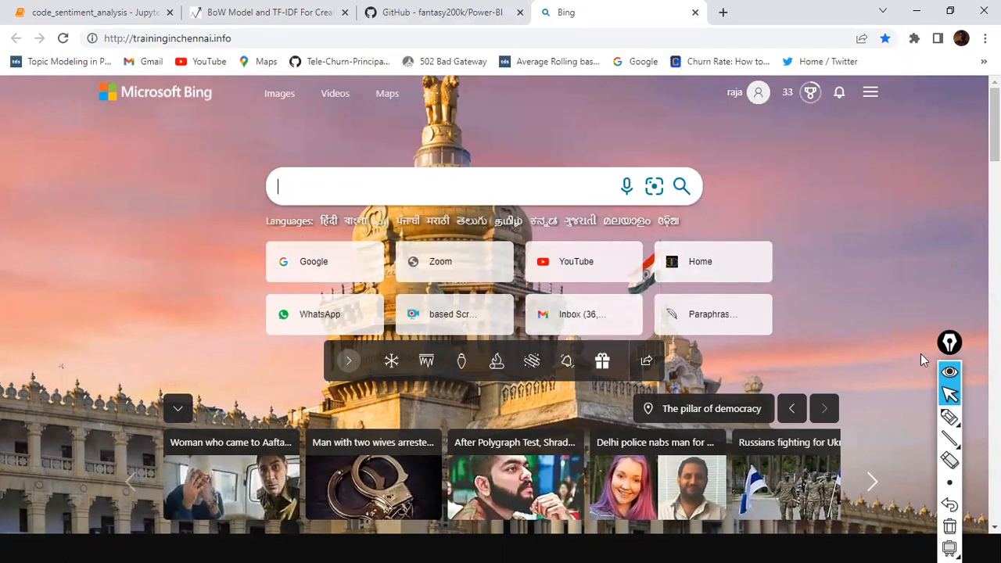
Reload traininginchennai.info from the Bing tab, then return to the Power-BI repository tab
left_click_drag(950, 351, 990, 315)
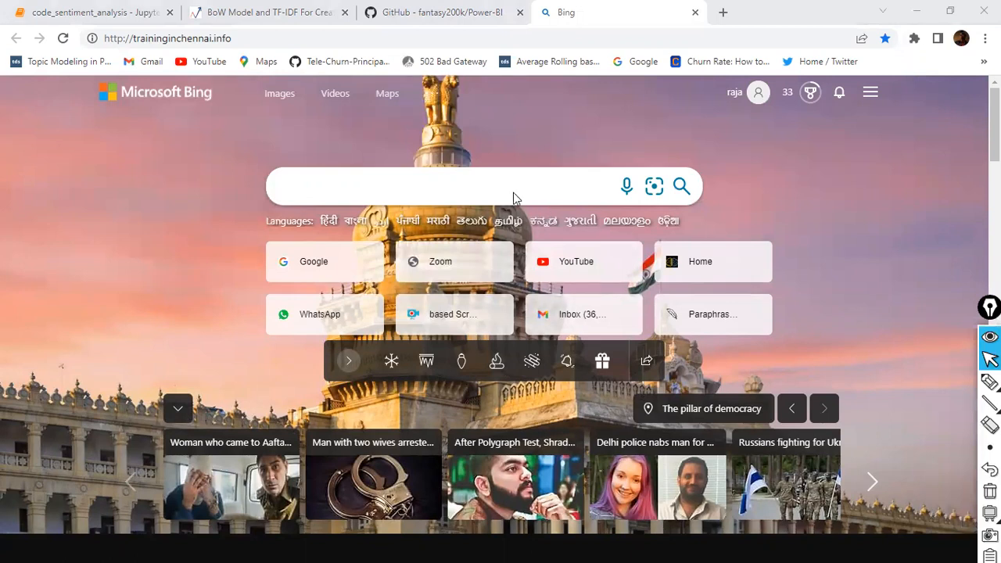
left_click(285, 38)
left_click(312, 79)
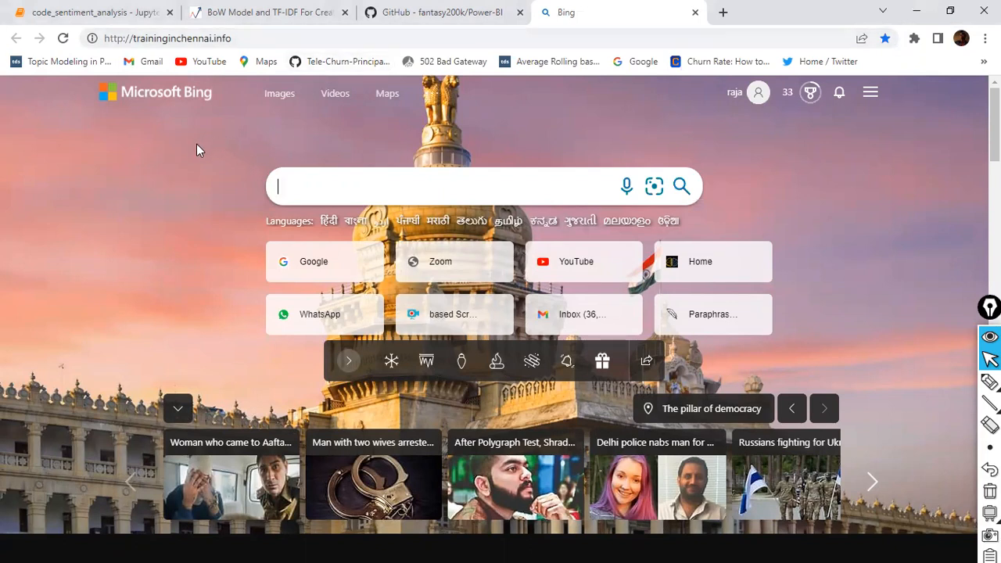
scroll(196, 145, "down", 3)
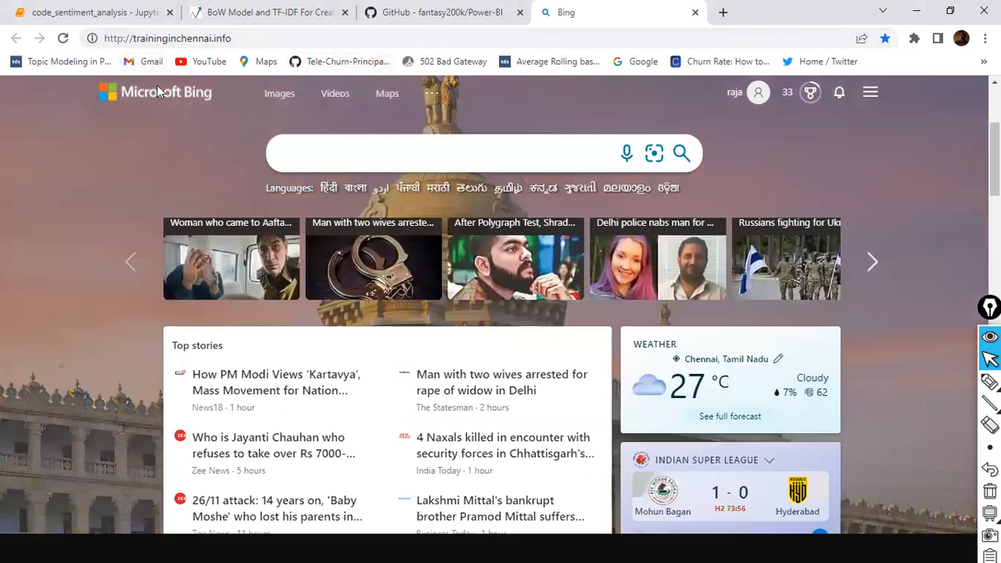
key("super")
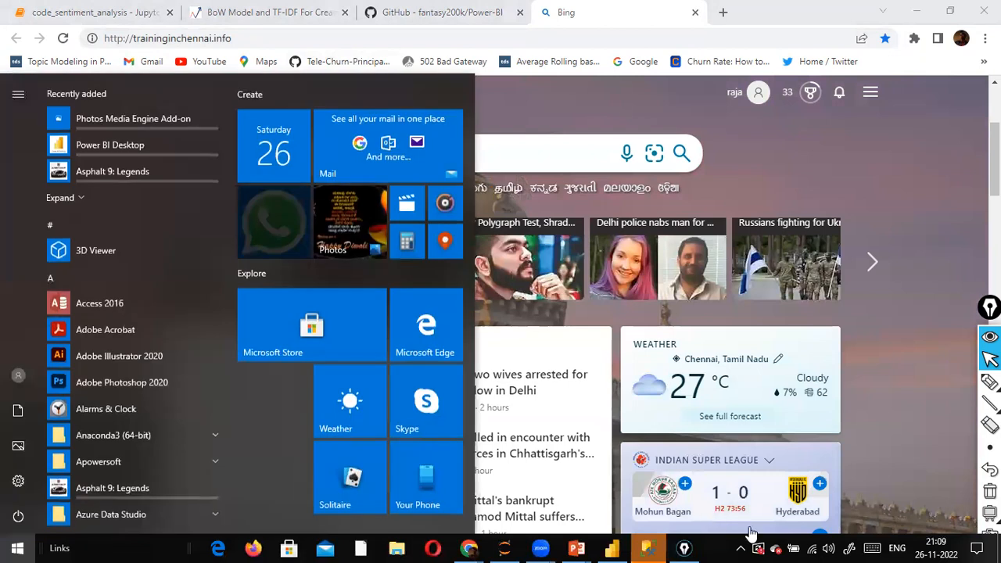
left_click(469, 12)
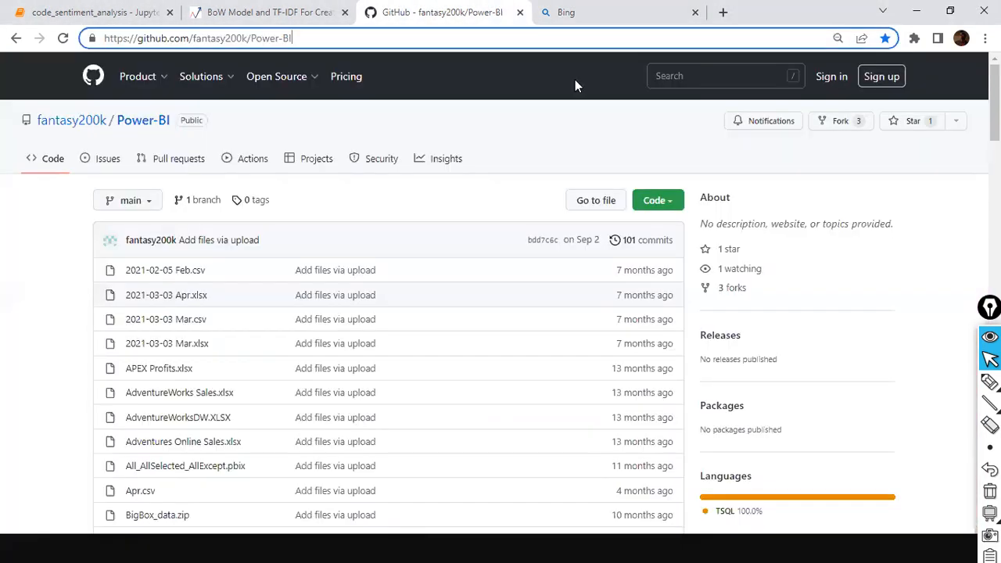
left_click(563, 13)
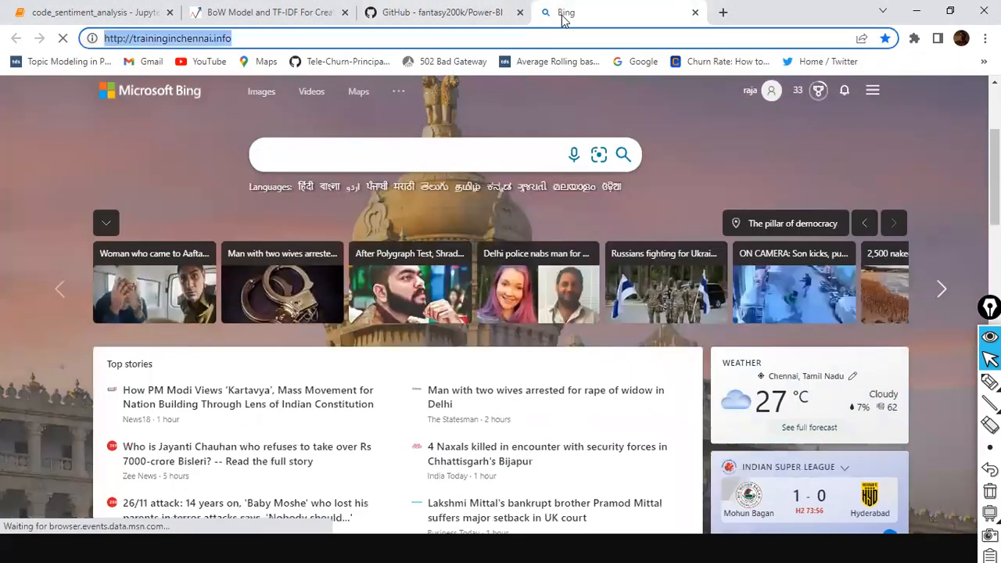
type("tra")
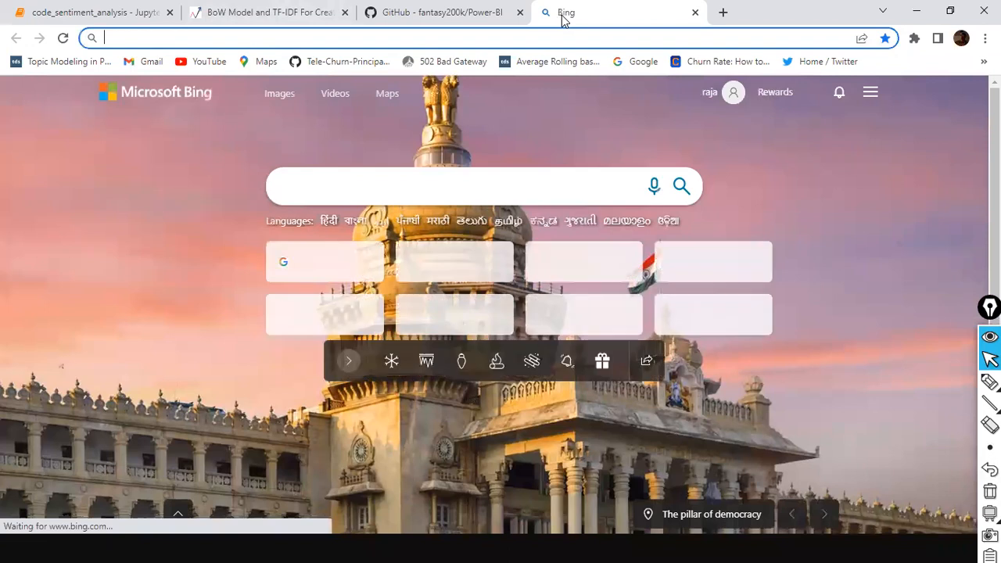
type("tra")
key("Return")
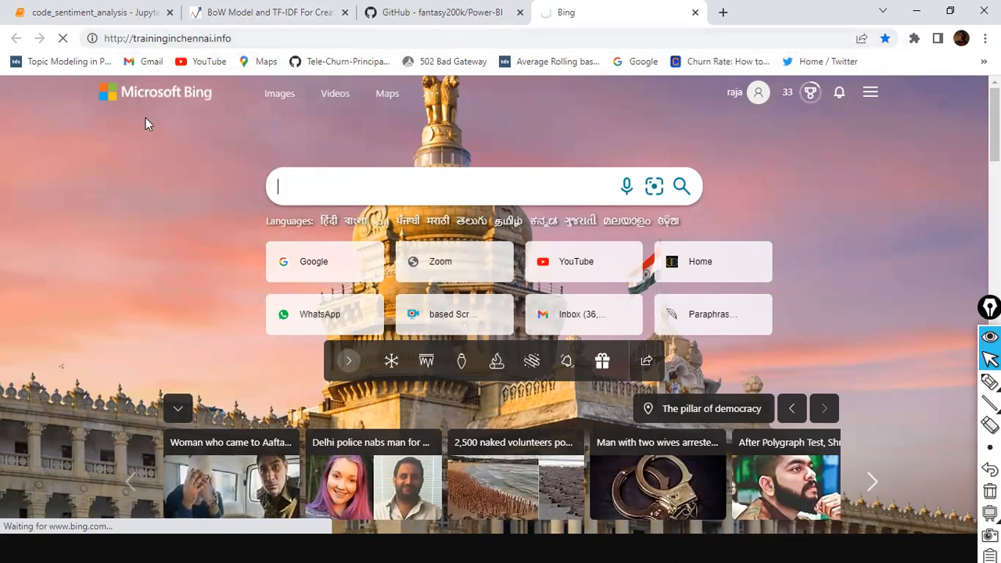
left_click(427, 13)
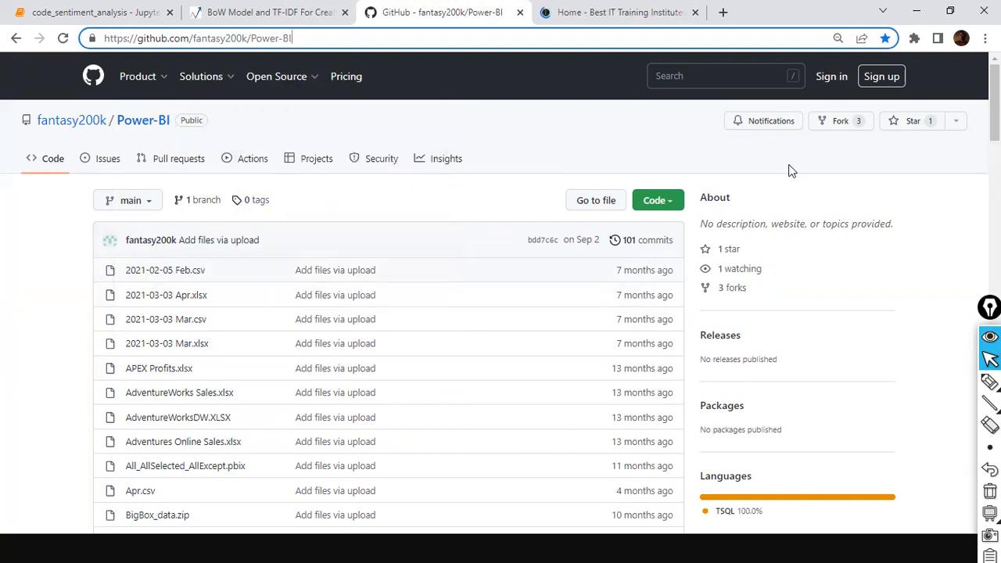
Find and open sales_w04.csv via a 'sales_' search, marking its Download with a red arrow
key("ctrl+f")
type("sales_")
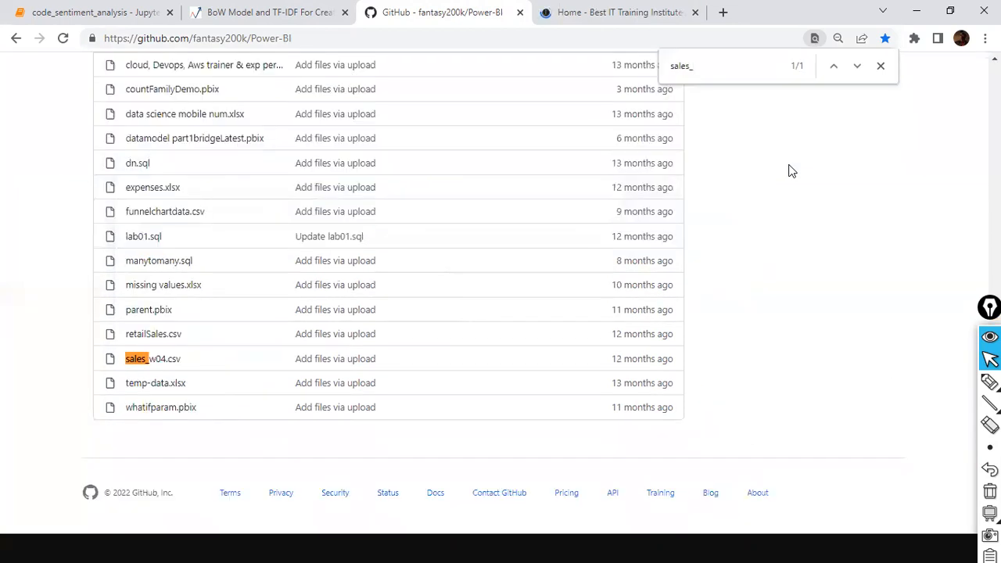
left_click(157, 361)
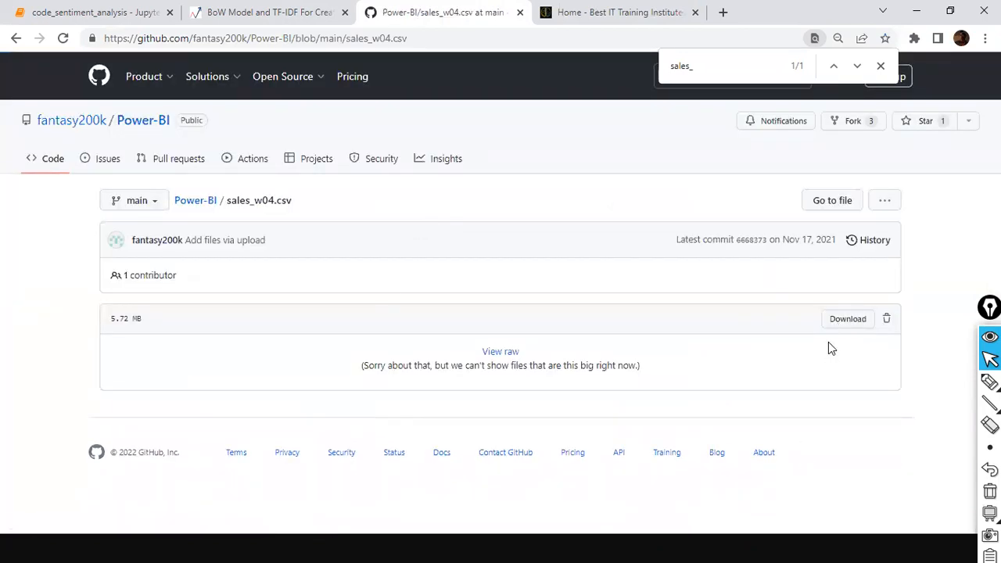
key("ctrl+shift+a")
left_click_drag(654, 293, 793, 313)
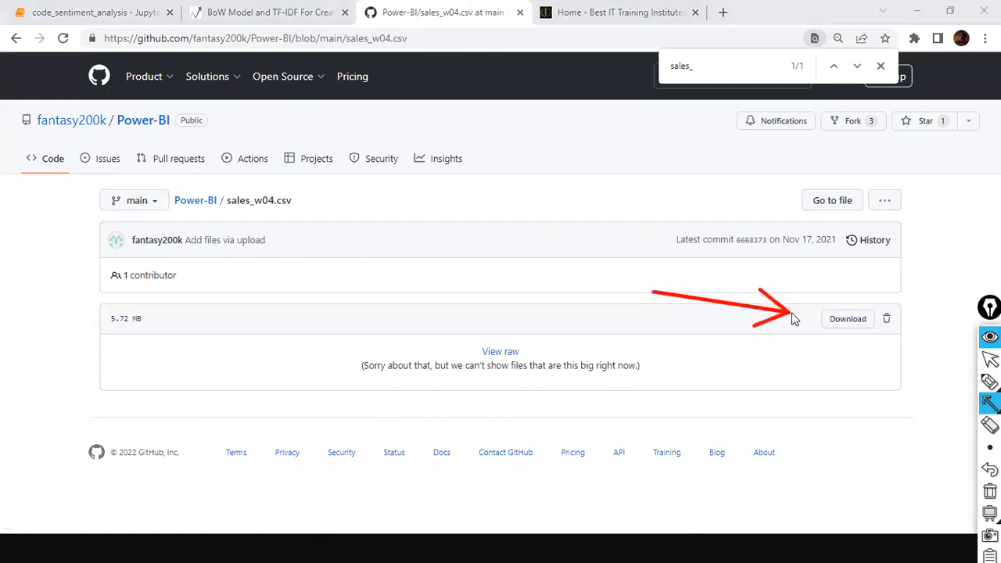
key("ctrl+shift+a")
Open the raw sales_w04.csv data and select all of its text
left_click(833, 323)
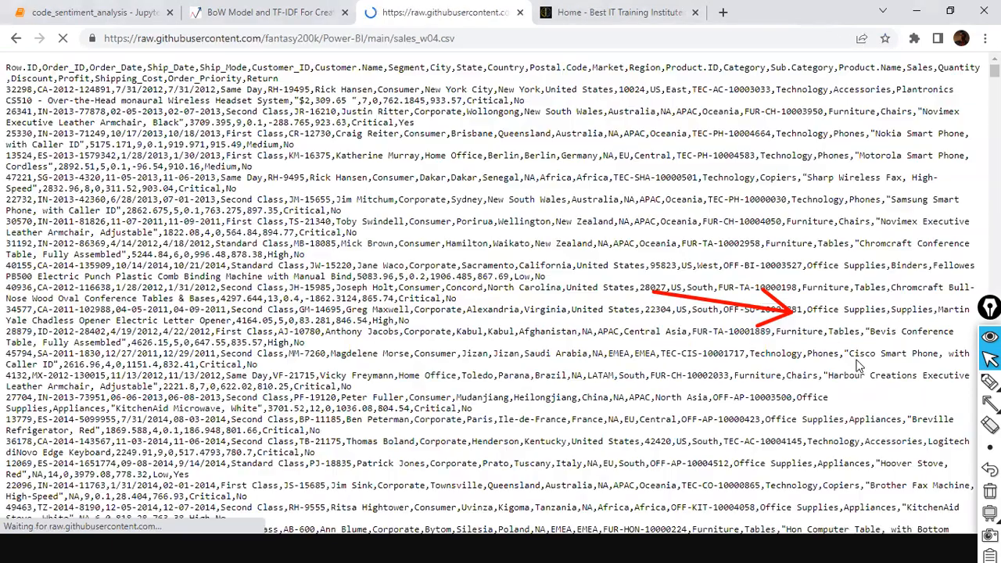
left_click_drag(95, 153, 169, 399)
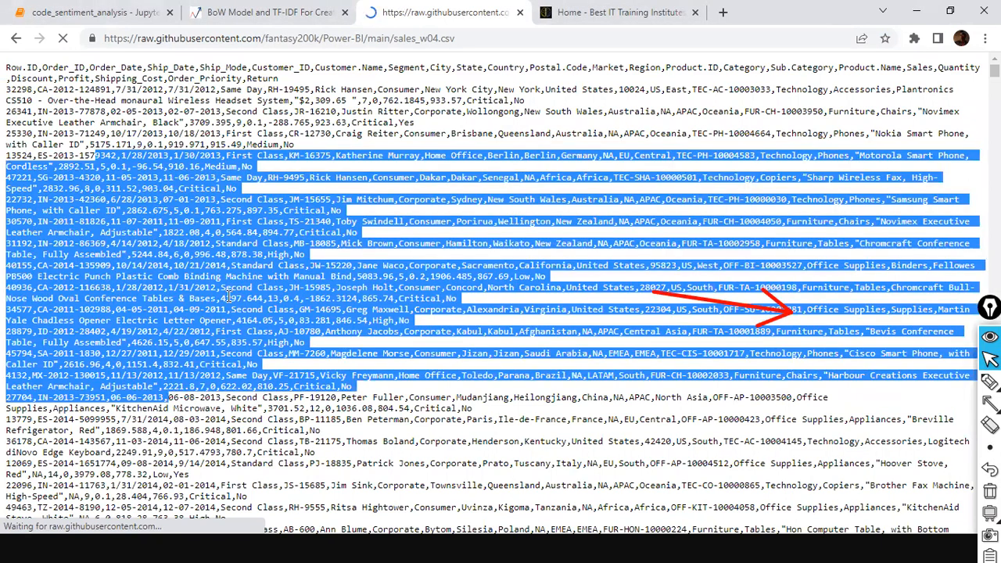
key("ctrl+a")
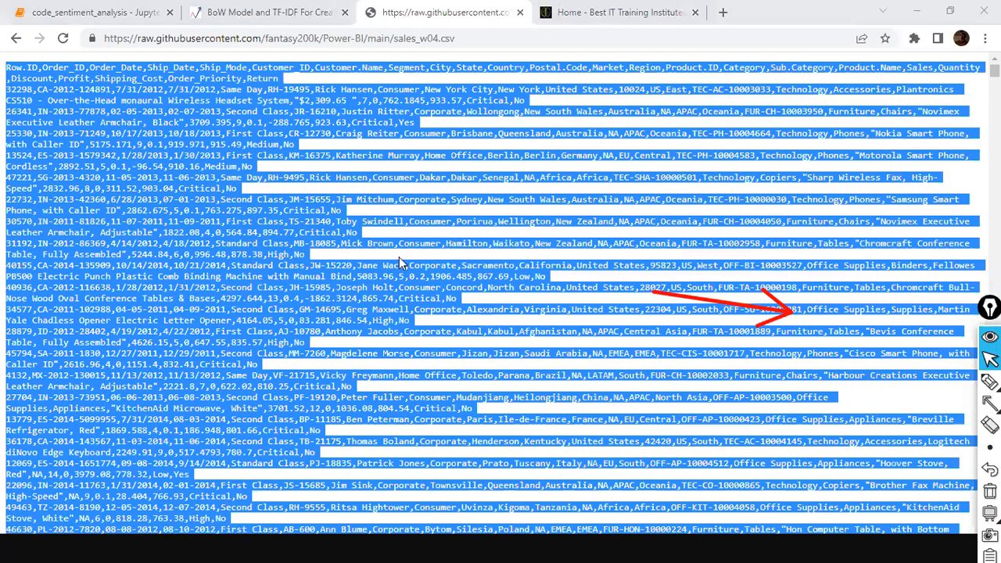
key("super")
Launch Notepad with the pasted CSV text and choose Save As
type("notepad")
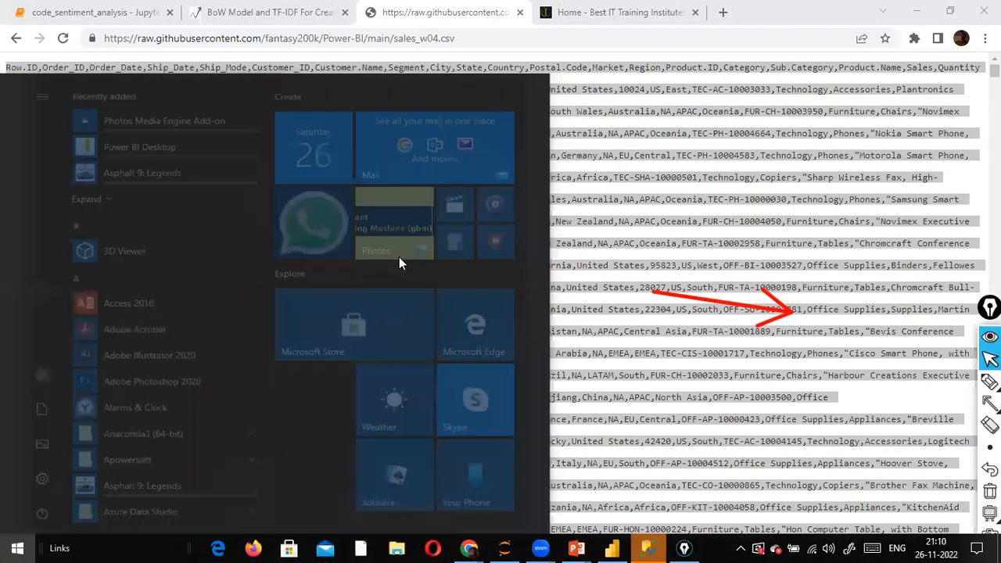
key("Return")
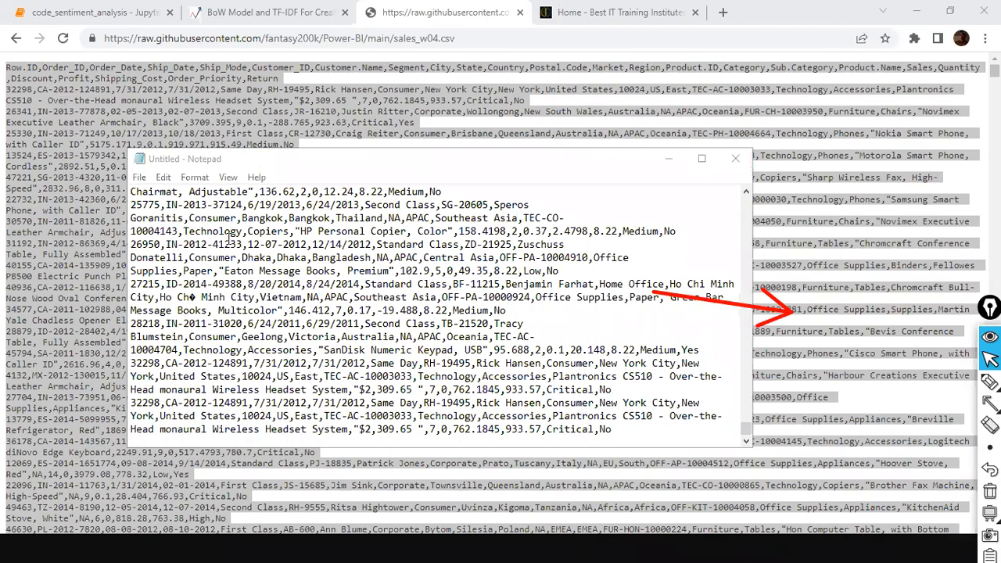
scroll(229, 238, "up", 10)
left_click(139, 177)
left_click(178, 244)
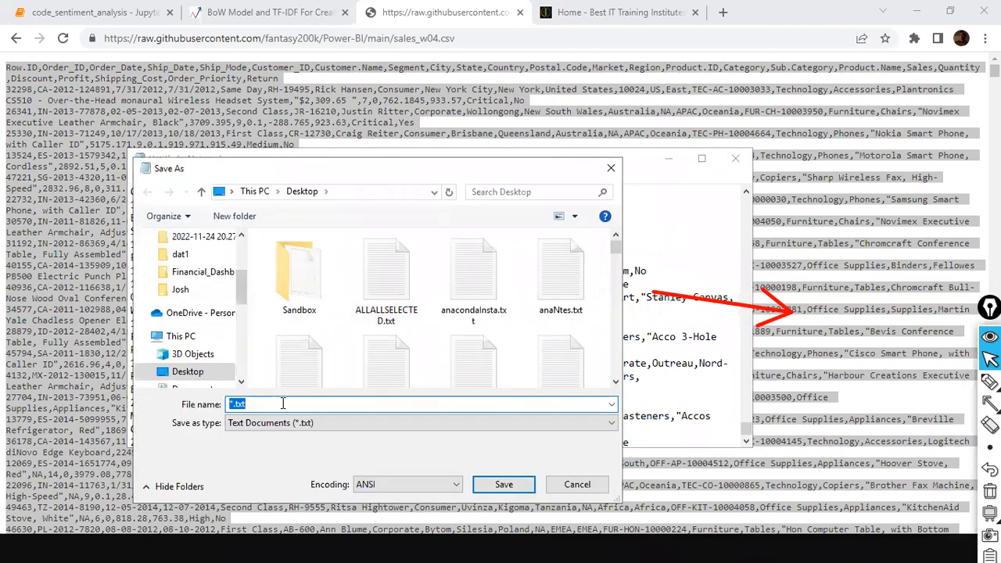
Name the file sales_w04.csv with Save as type All Files (*.*)
left_click(232, 404)
key("BackSpace")
type("sqles")
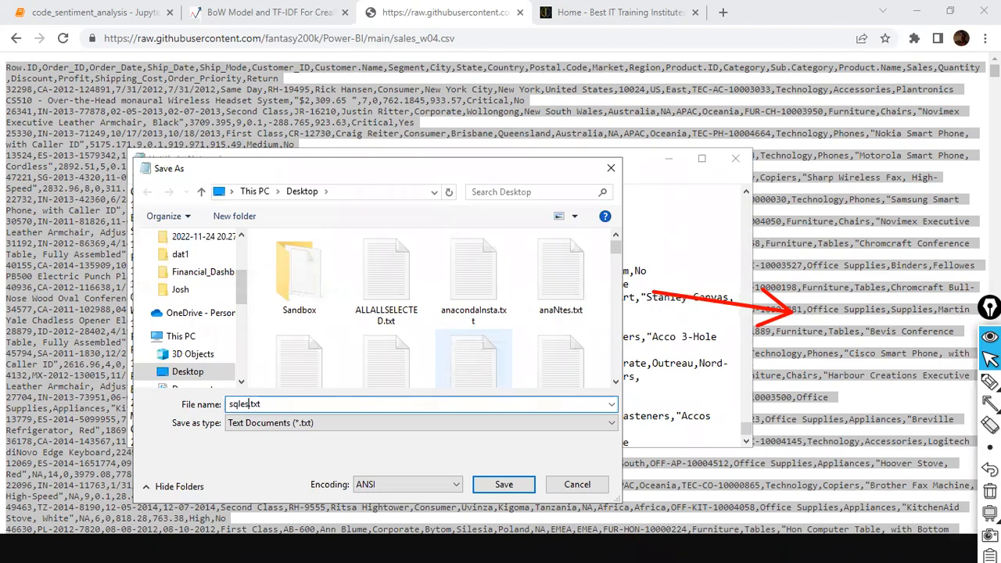
key("BackSpace")
key("BackSpace")
type("a")
type("les_")
type("204")
key("BackSpace")
type("w")
key("BackSpace")
key("BackSpace")
key("BackSpace")
type(".csv\"")
left_click(315, 422)
left_click(284, 451)
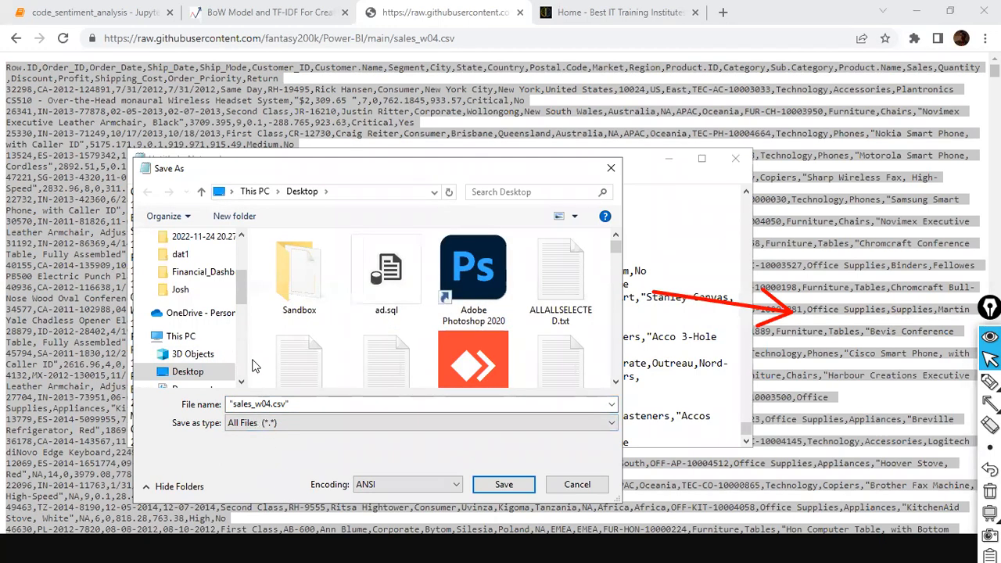
Browse to Local Disk (D:) as the save location, right-clicking a zip file there
scroll(187, 305, "down", 3)
left_click(197, 341)
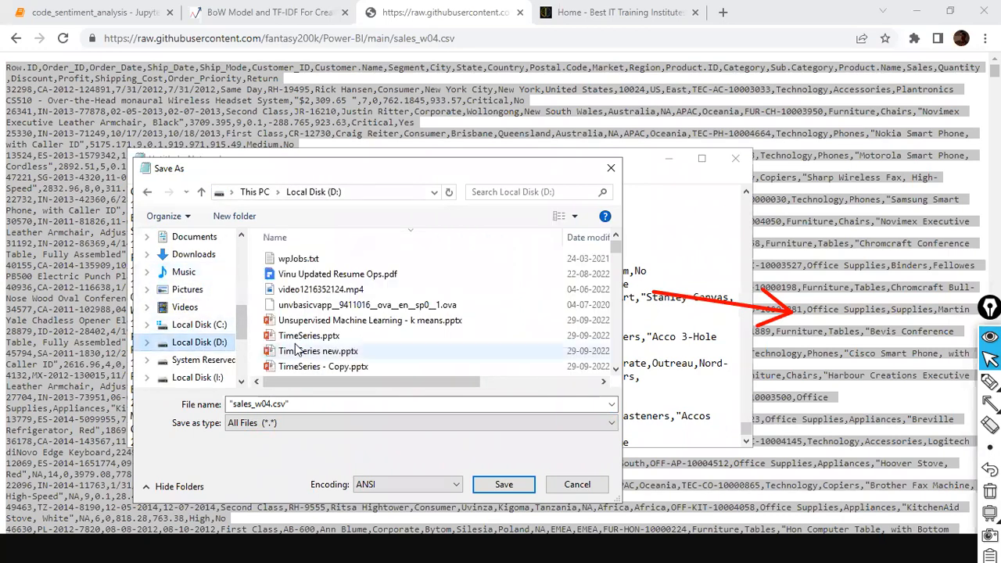
left_click(320, 337)
scroll(323, 342, "down", 5)
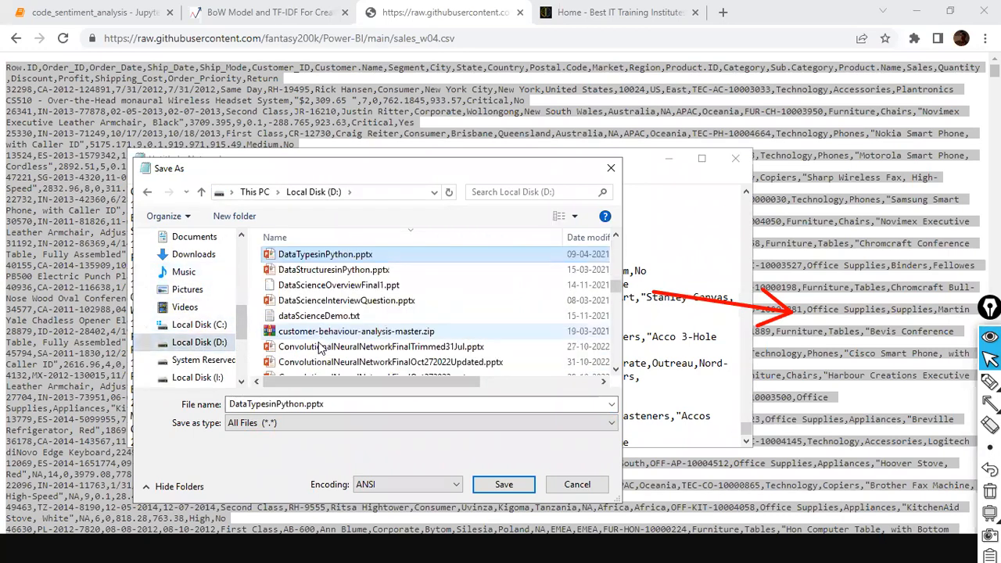
right_click(322, 333)
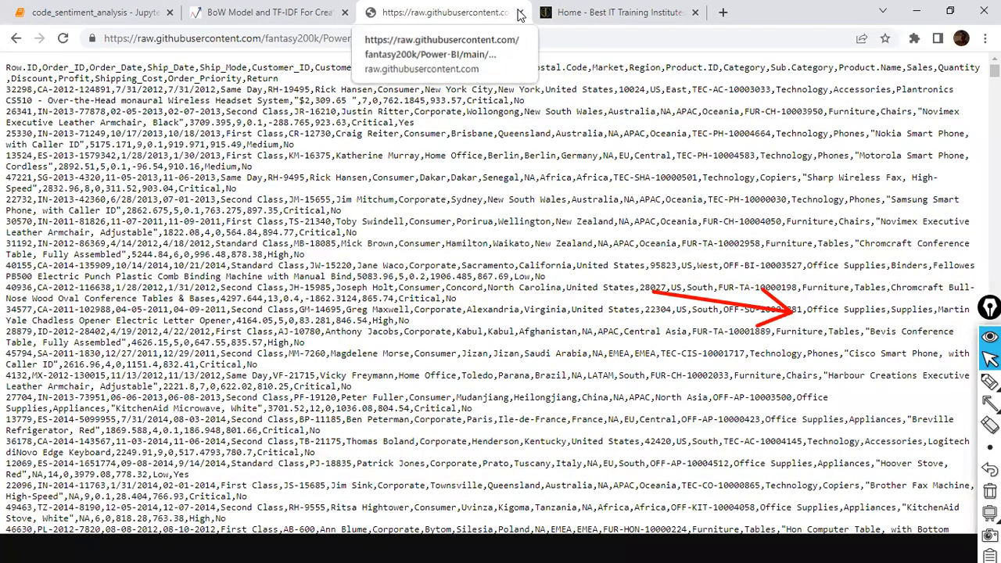
Return to the Power-BI repository page, then open the training site's Login | Register page
left_click(15, 38)
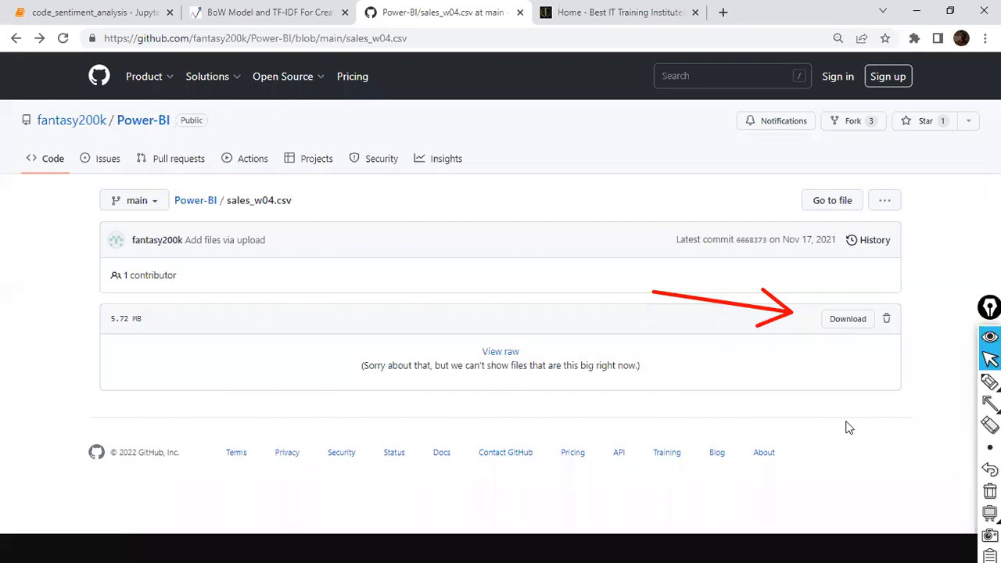
left_click(15, 38)
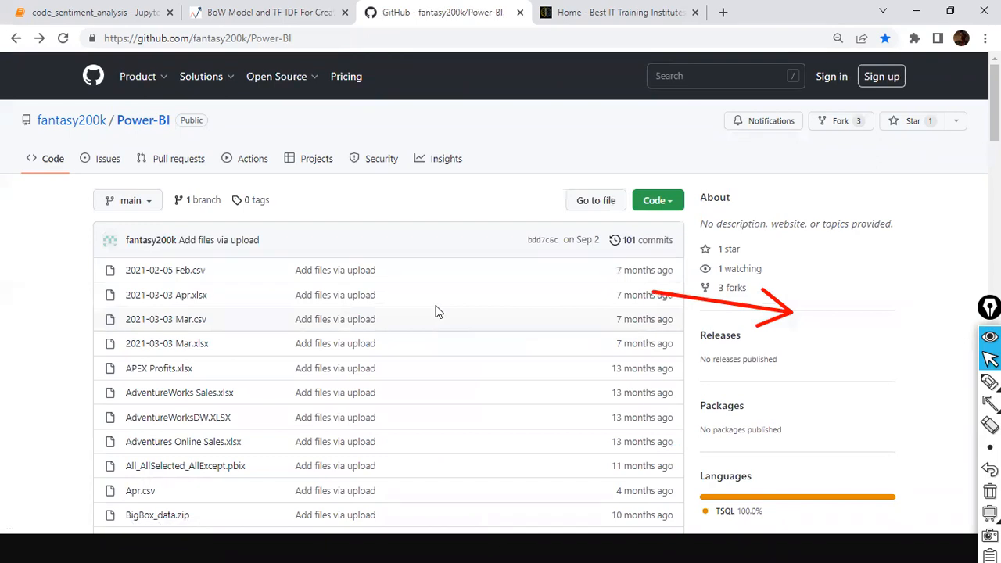
left_click(608, 11)
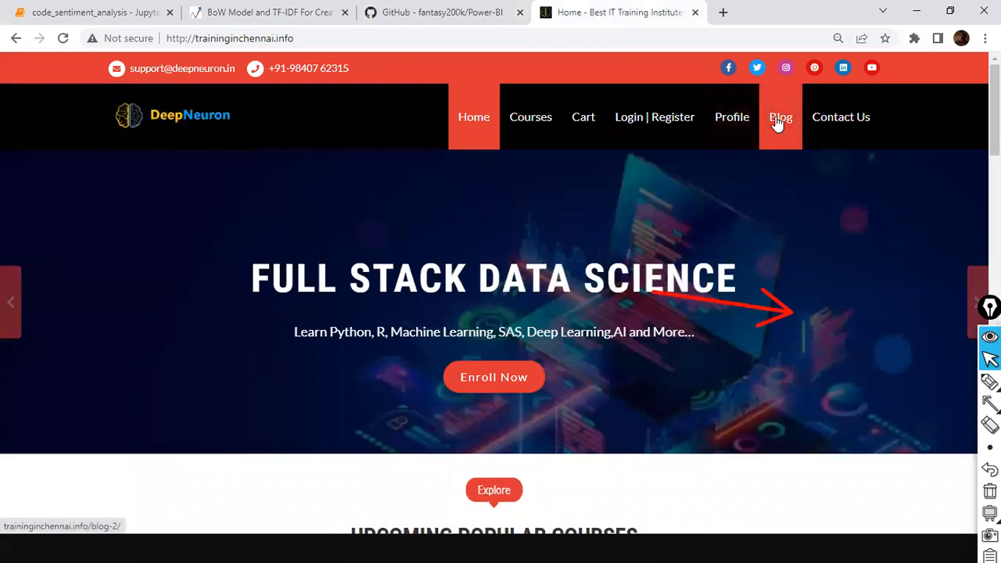
left_click(665, 116)
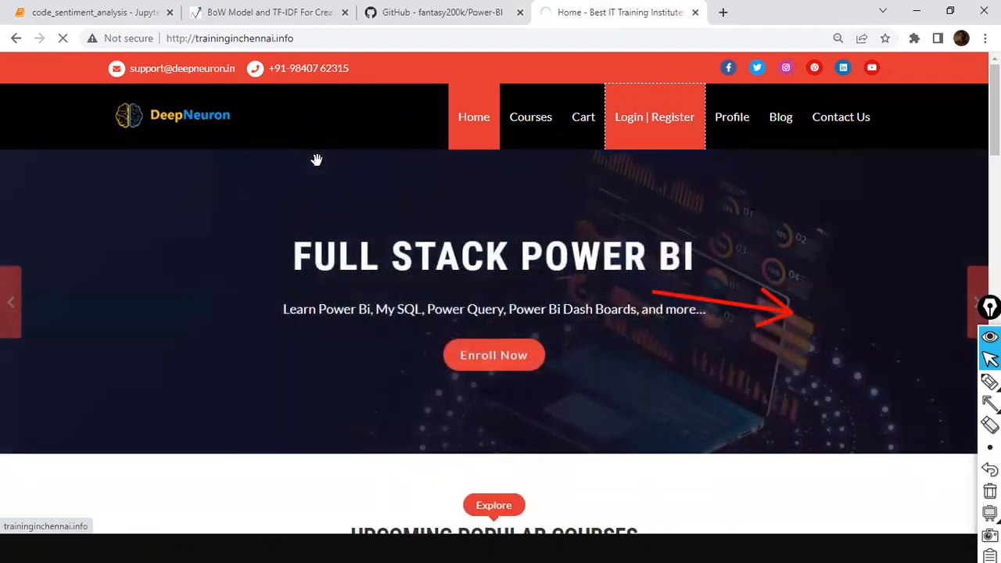
left_click(442, 13)
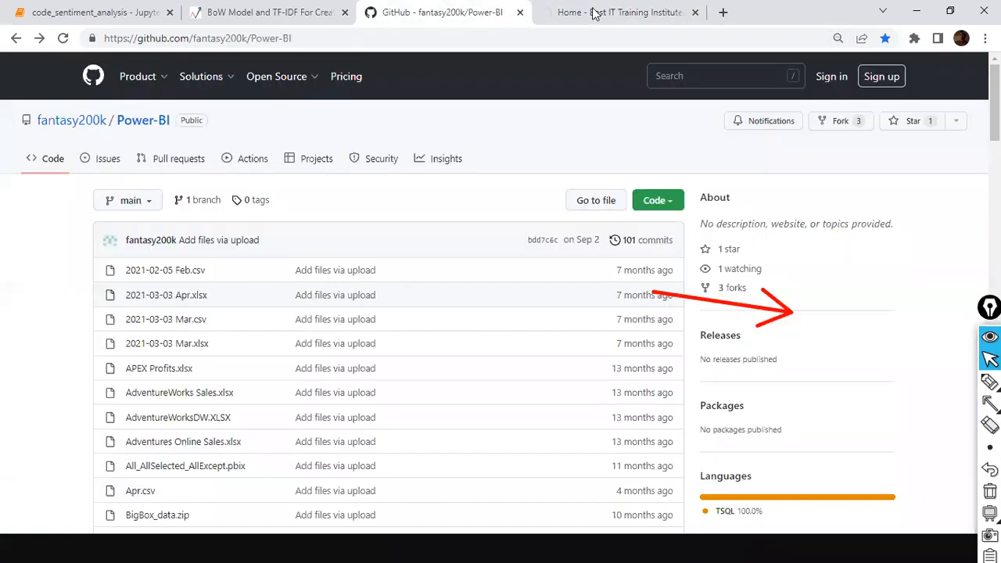
left_click(596, 12)
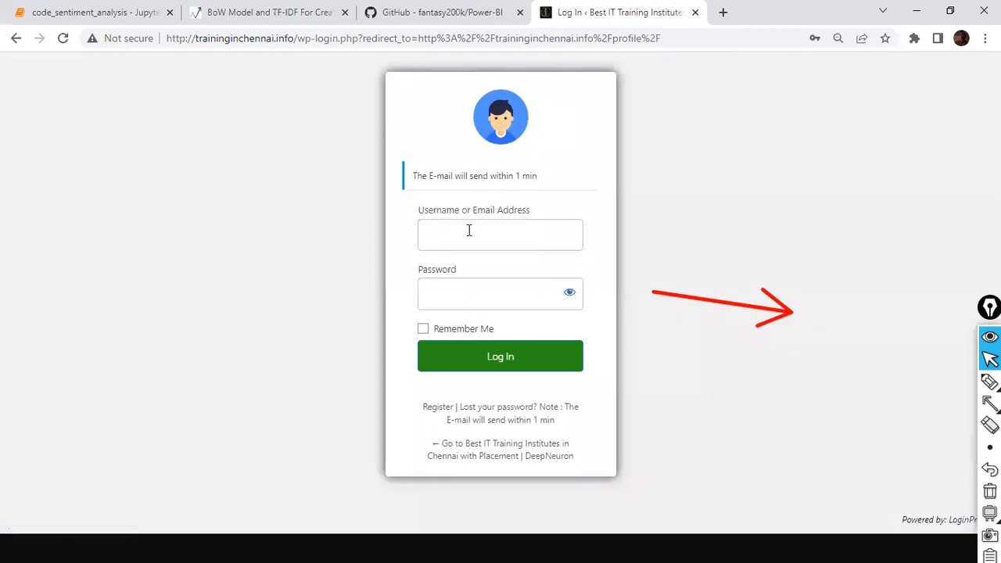
Log in to the DeepNeuron site using Chrome's saved account details
left_click(466, 236)
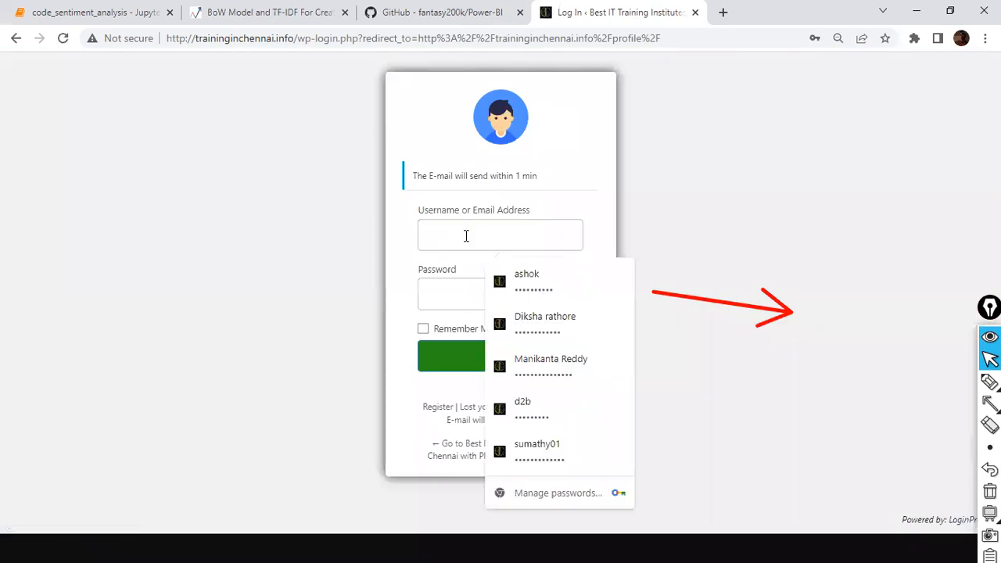
left_click(593, 327)
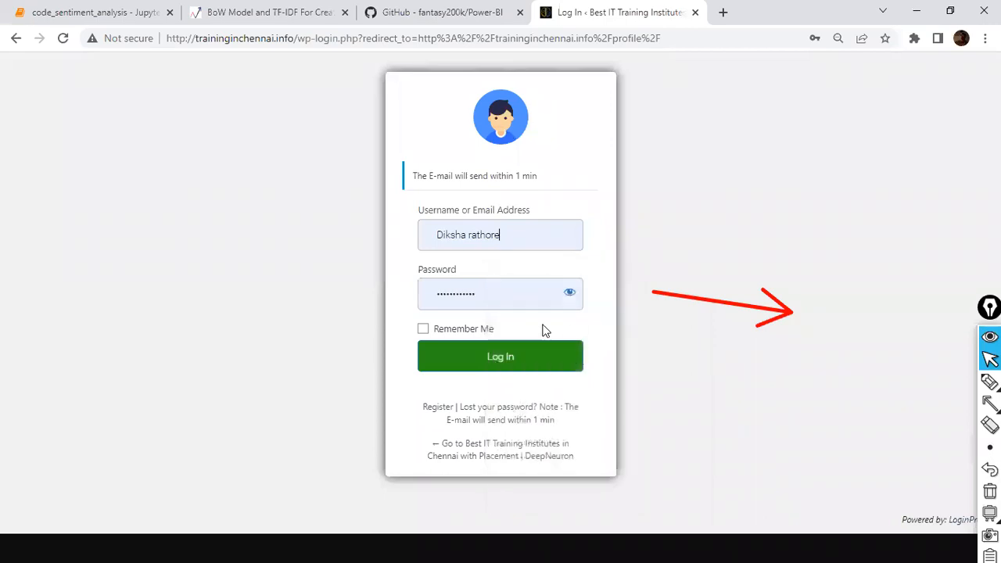
left_click(495, 357)
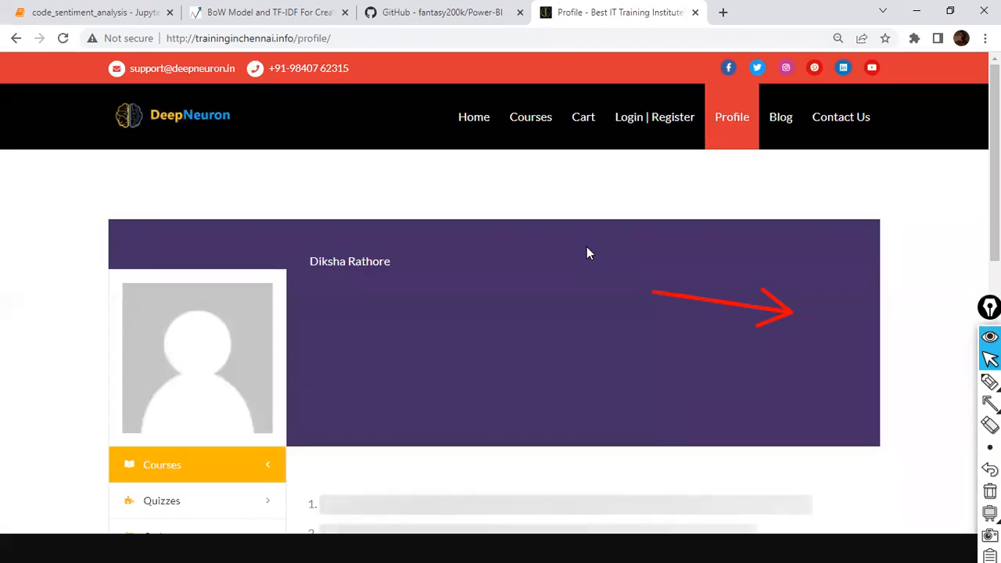
Open the enrolled Full Stack Power BI course and scroll through its curriculum
scroll(588, 252, "down", 6)
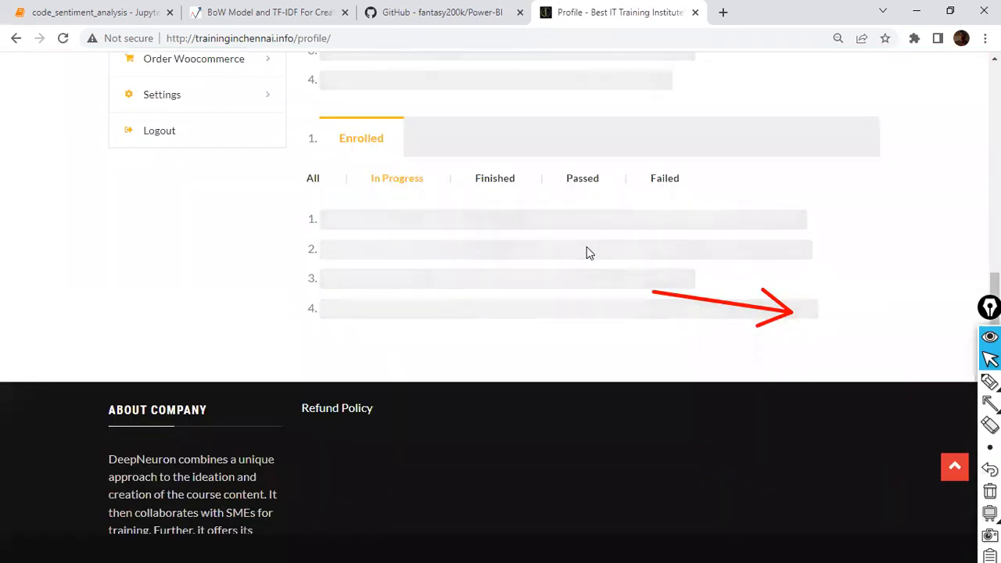
scroll(587, 253, "up", 7)
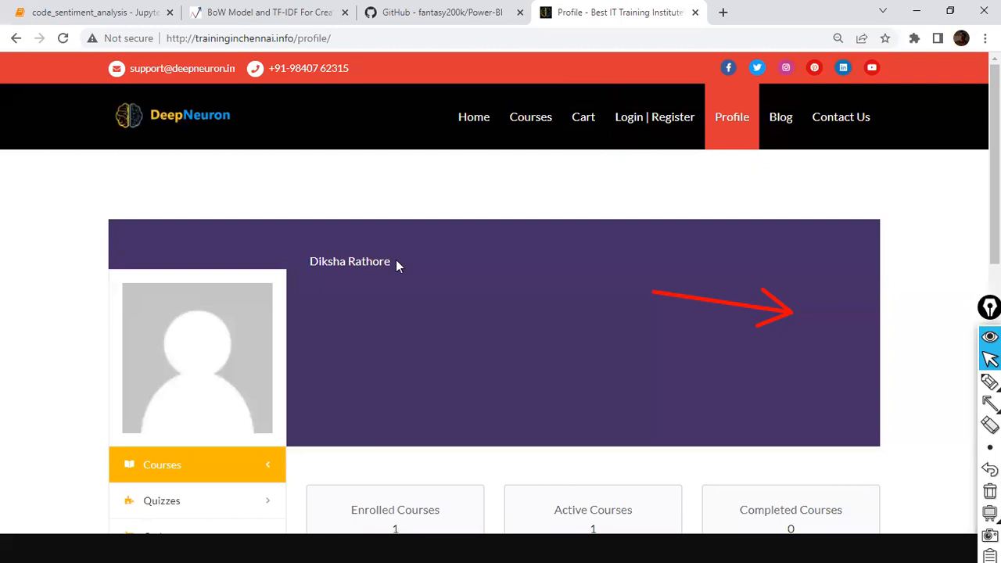
triple_click(337, 261)
scroll(418, 264, "down", 4)
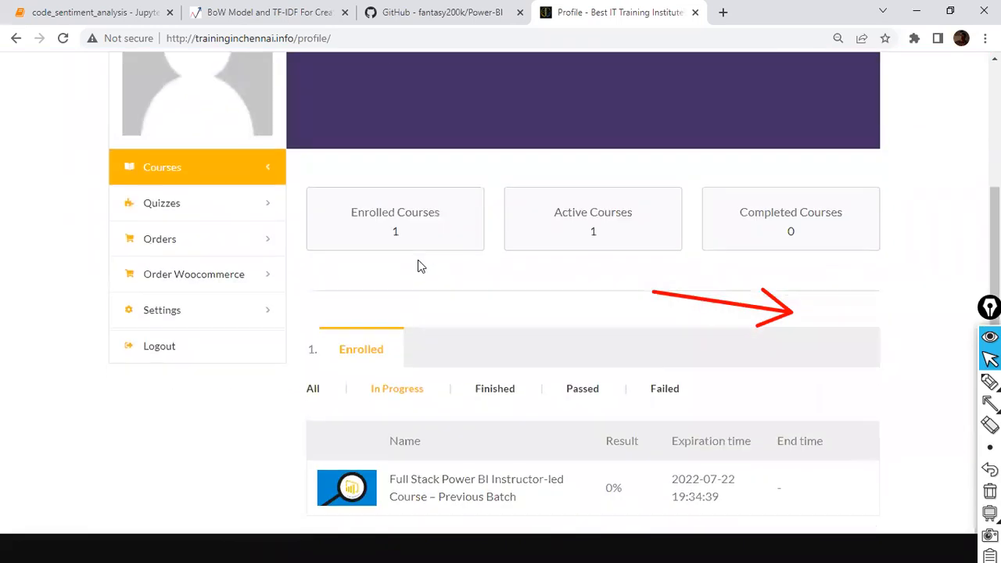
scroll(418, 265, "down", 3)
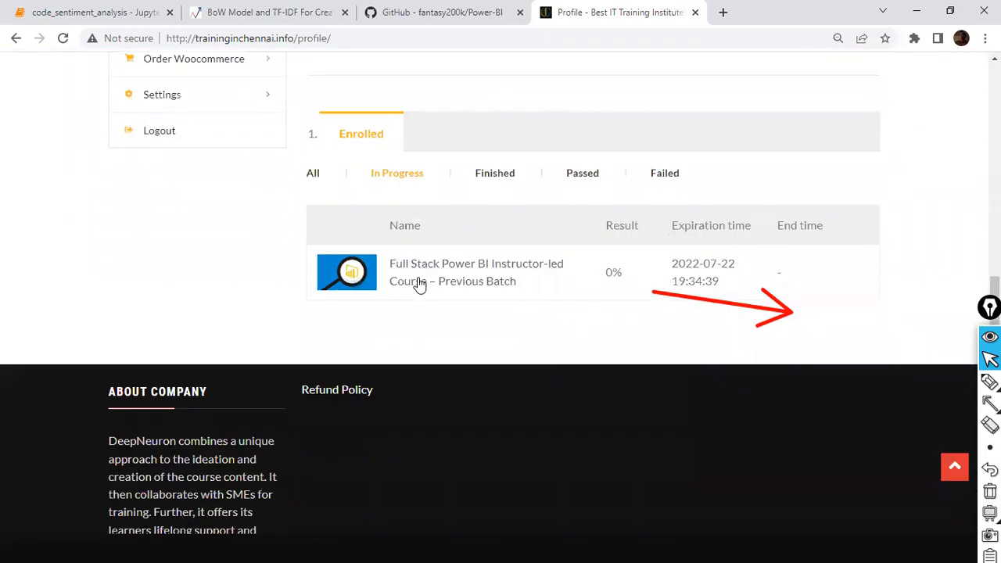
left_click(476, 283)
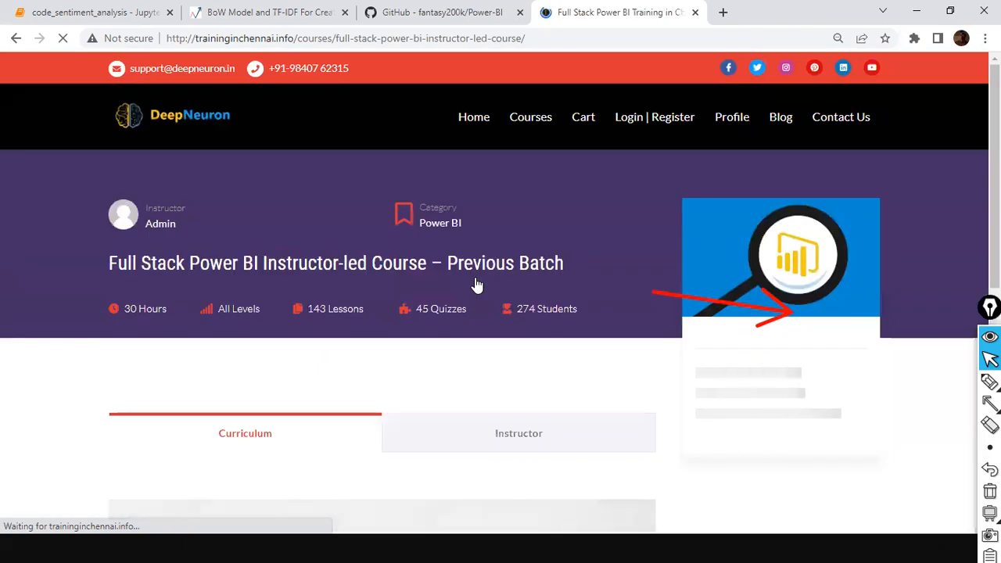
scroll(470, 288, "down", 3)
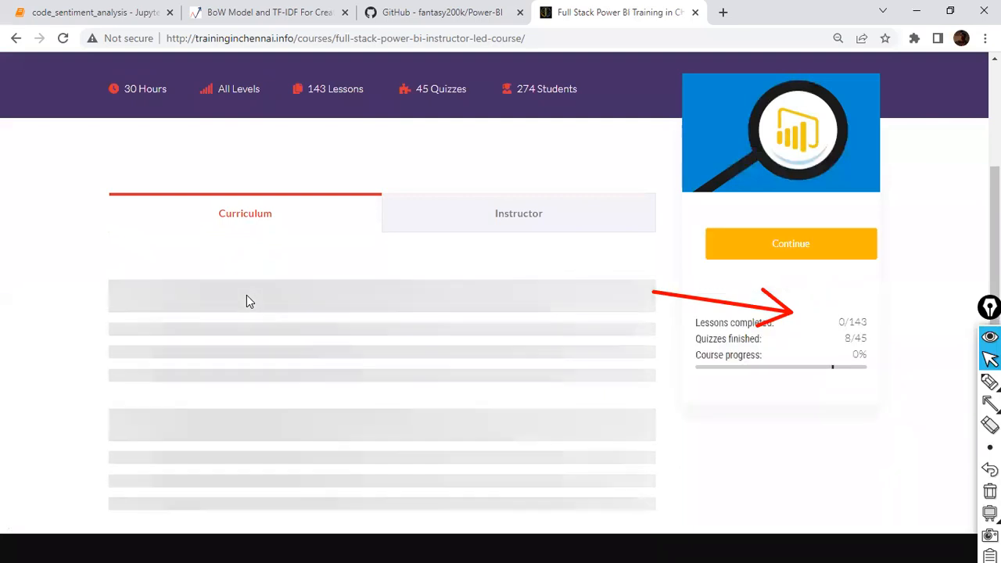
scroll(246, 296, "down", 2)
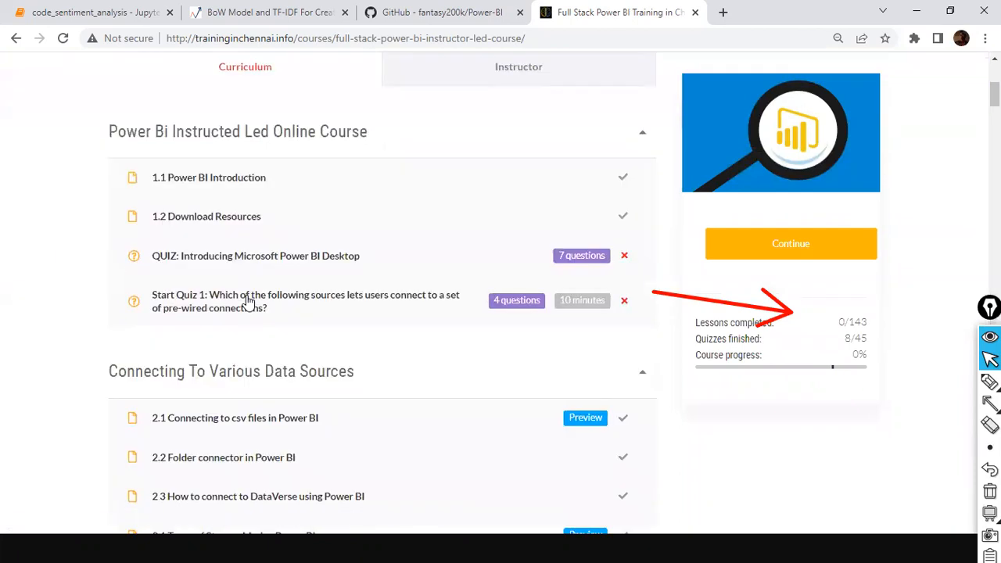
scroll(246, 296, "down", 3)
scroll(246, 301, "down", 1)
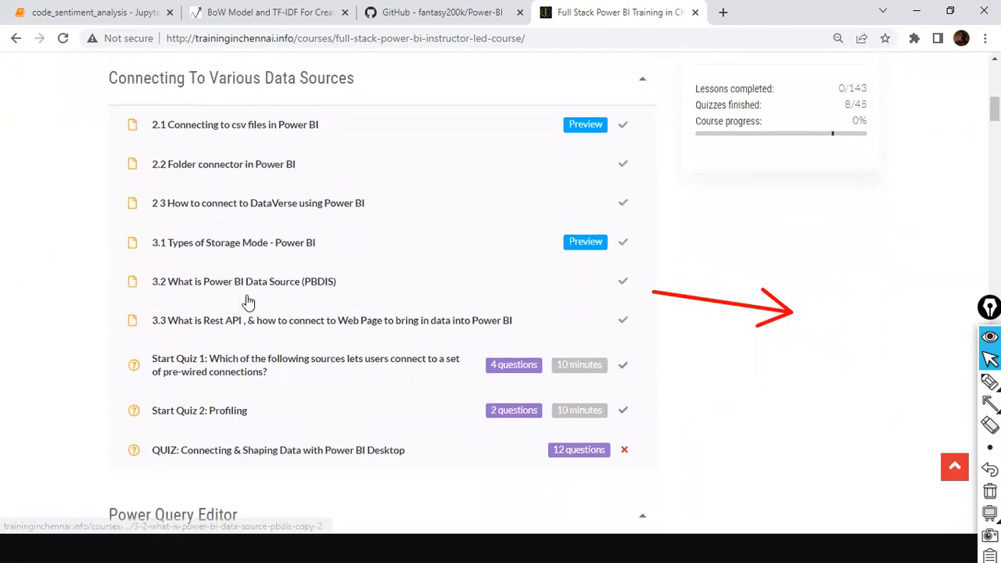
scroll(246, 301, "up", 3)
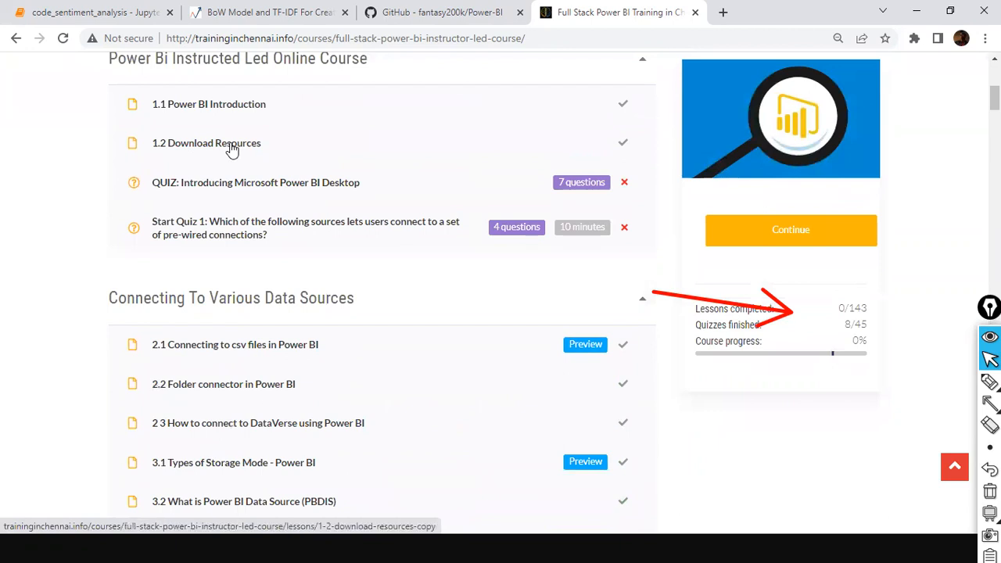
Open lesson 1.2 Download Resources, then Alt+Tab back to the sales_w04.csv import preview
left_click(232, 149)
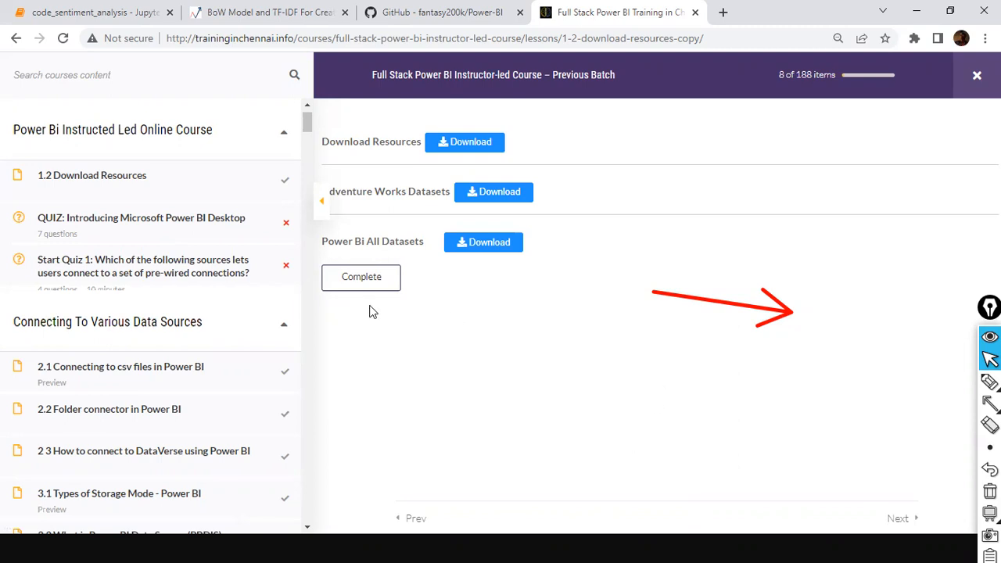
key("alt+Tab")
key("alt+Tab")
key("alt+Tab")
key("alt+Tab")
key("alt+Tab")
key("alt+Tab")
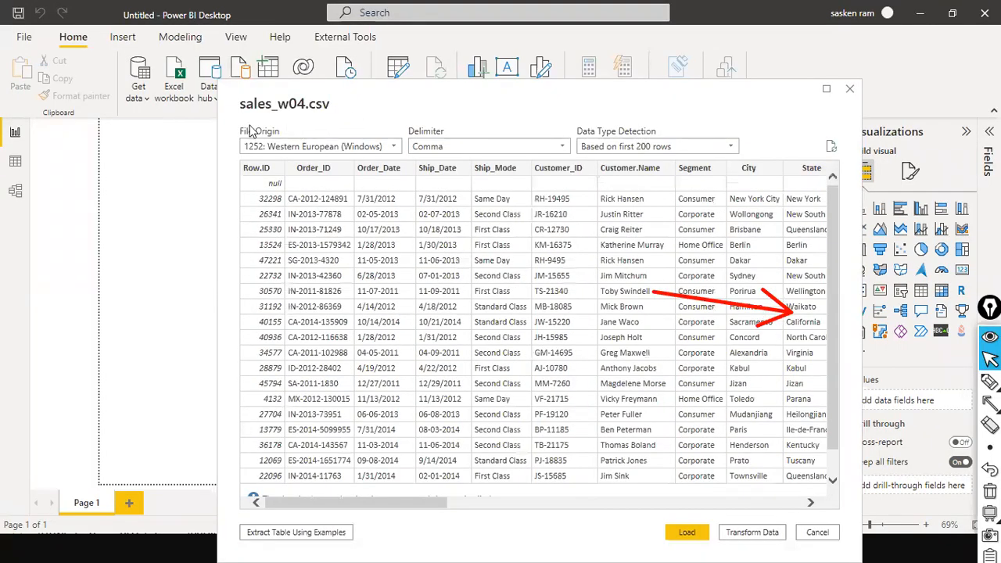
Outline the sales_w04.csv title in red, clear the annotations, and close the preview without loading
key("ctrl+shift+r")
left_click_drag(230, 86, 337, 127)
key("ctrl+shift+2")
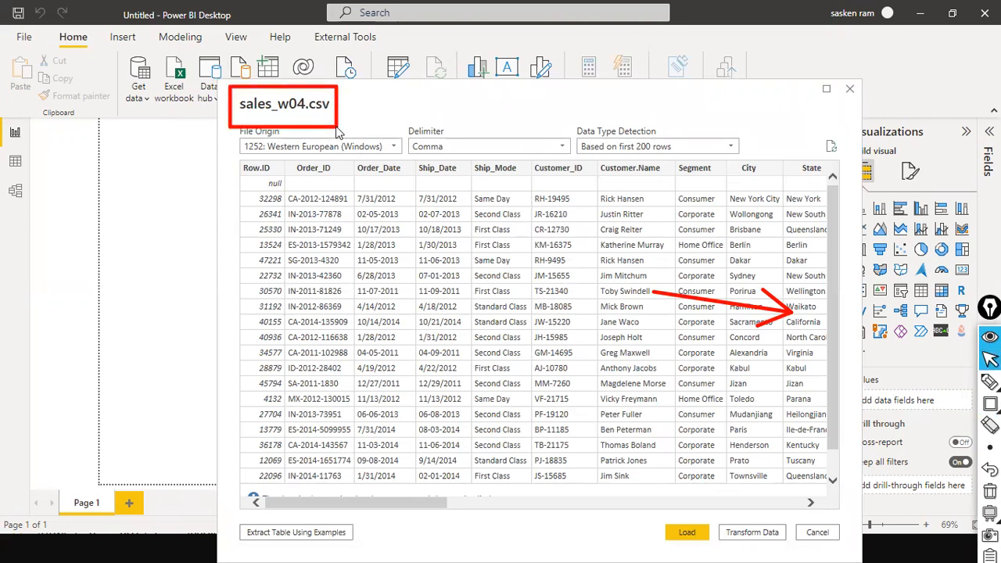
key("ctrl+shift+7")
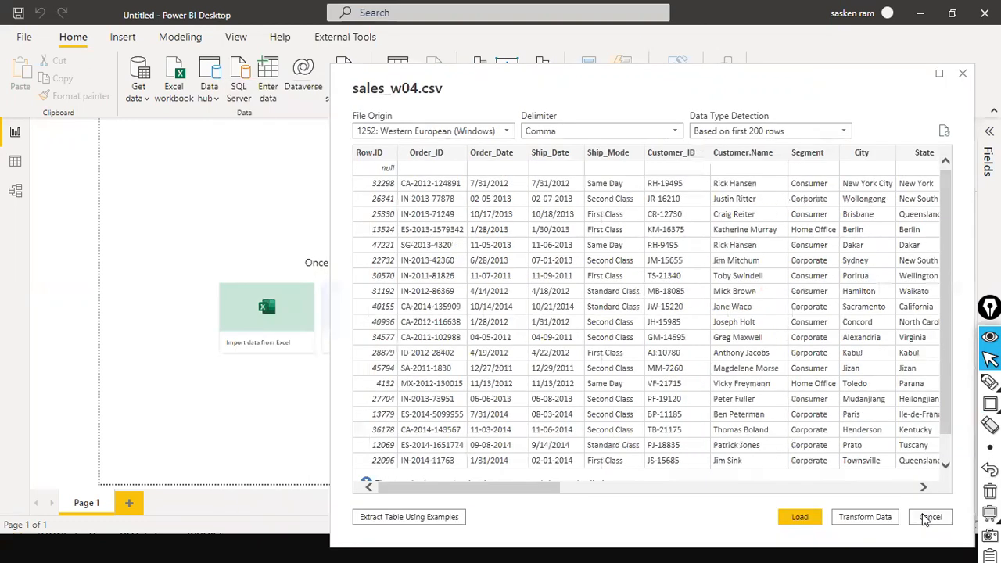
left_click(942, 518)
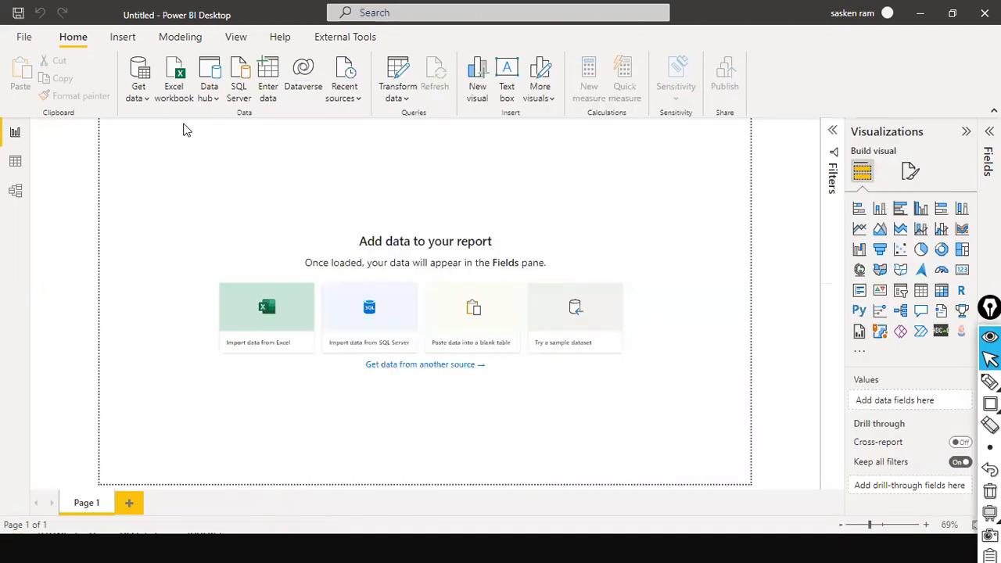
Reimport sales_w04.csv from D:\dat1 through Get data > Text/CSV
left_click(143, 101)
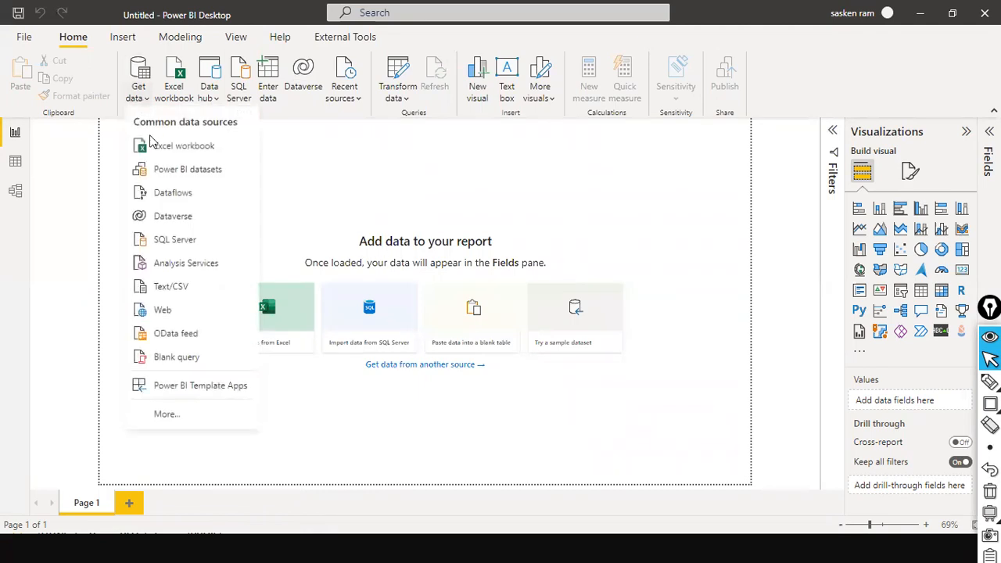
left_click(175, 290)
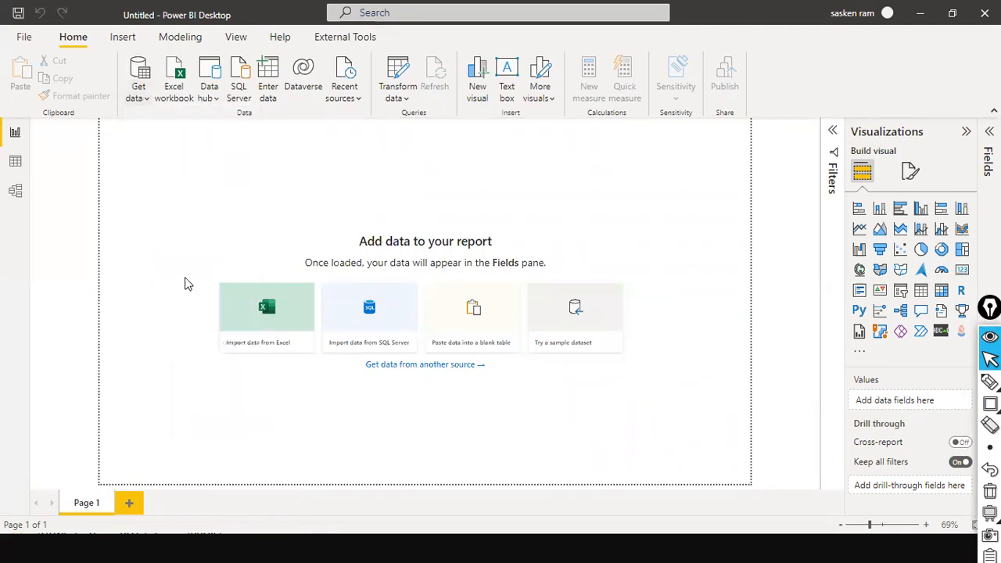
left_click(592, 297)
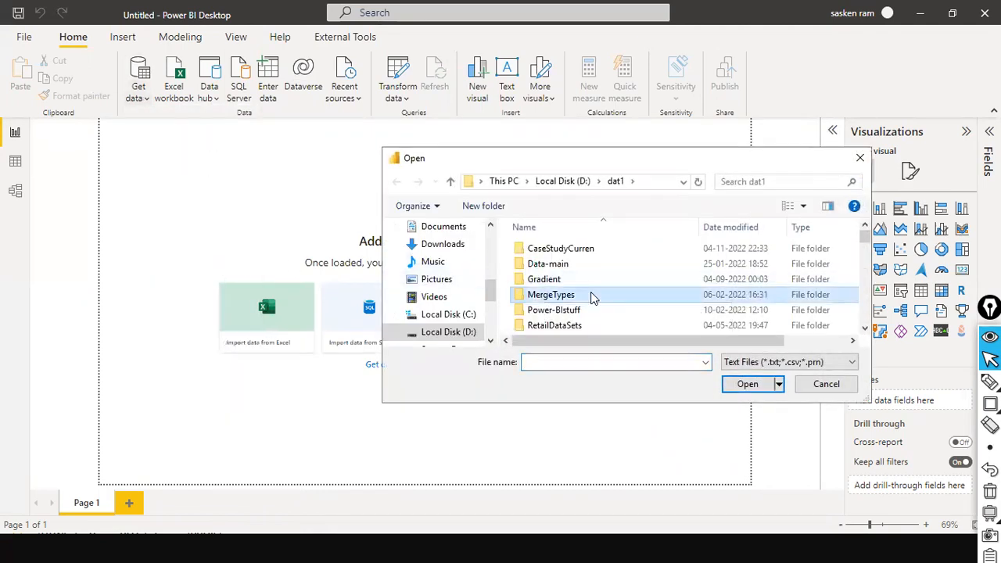
scroll(592, 298, "down", 10)
left_click(591, 292)
scroll(592, 297, "down", 5)
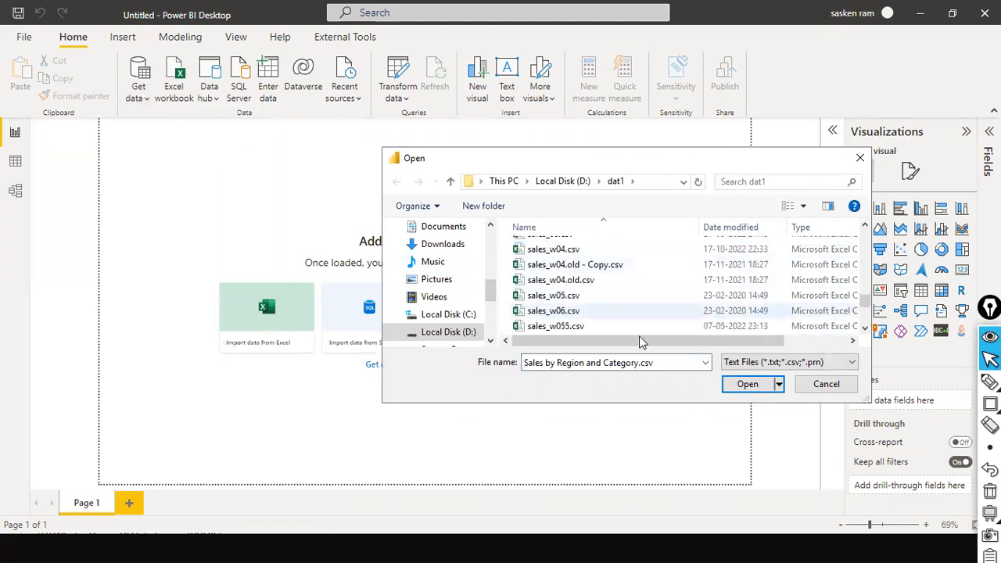
left_click(601, 251)
left_click(771, 383)
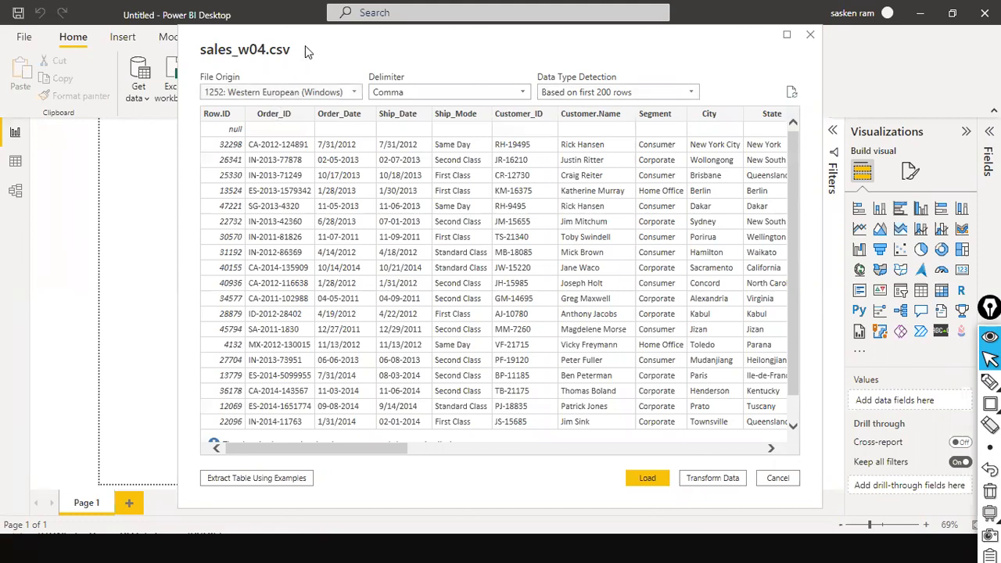
Scroll through the sales_w04.csv preview grid, then load the data into the report
left_click_drag(304, 45, 339, 104)
scroll(425, 236, "down", 1)
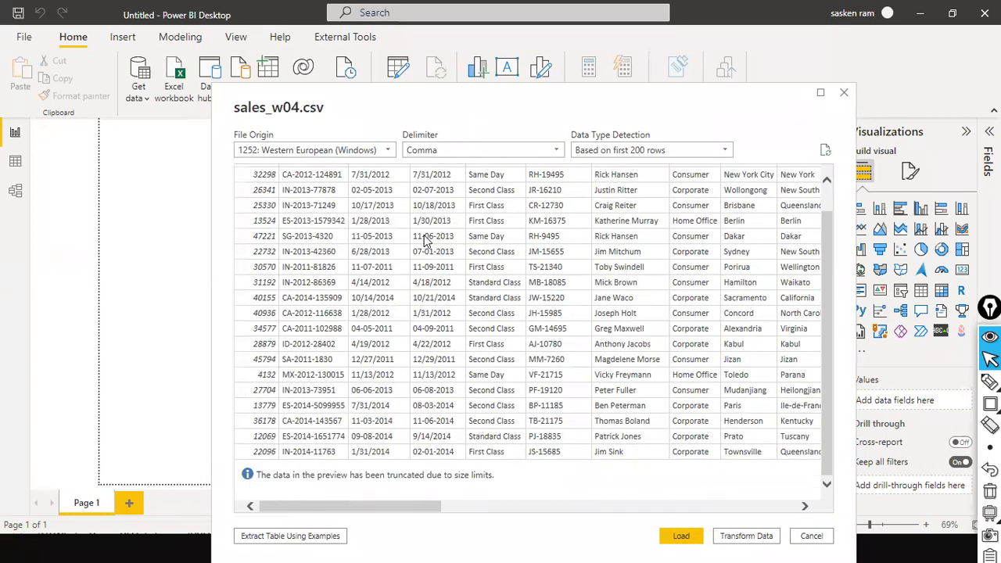
scroll(424, 236, "up", 1)
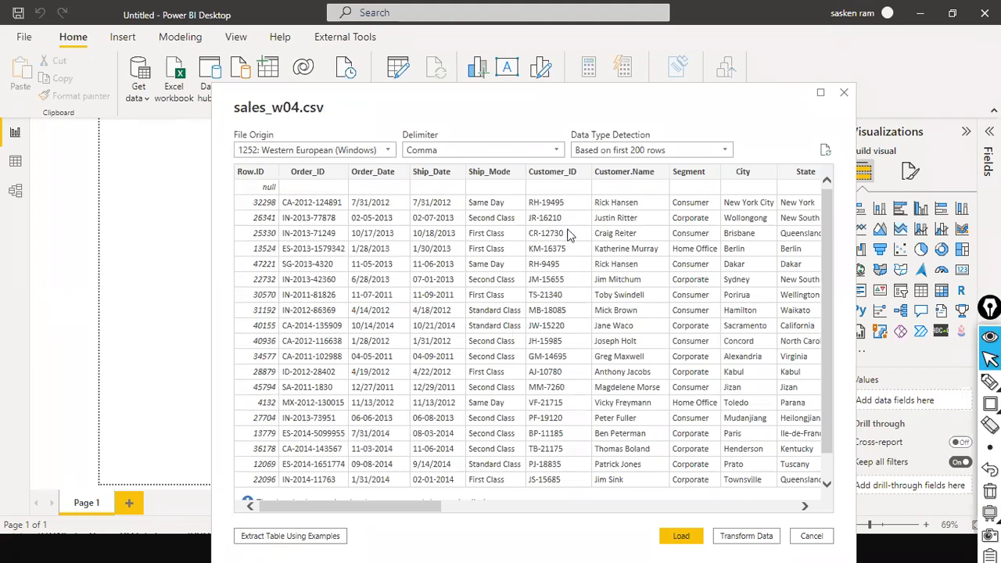
scroll(568, 235, "down", 1)
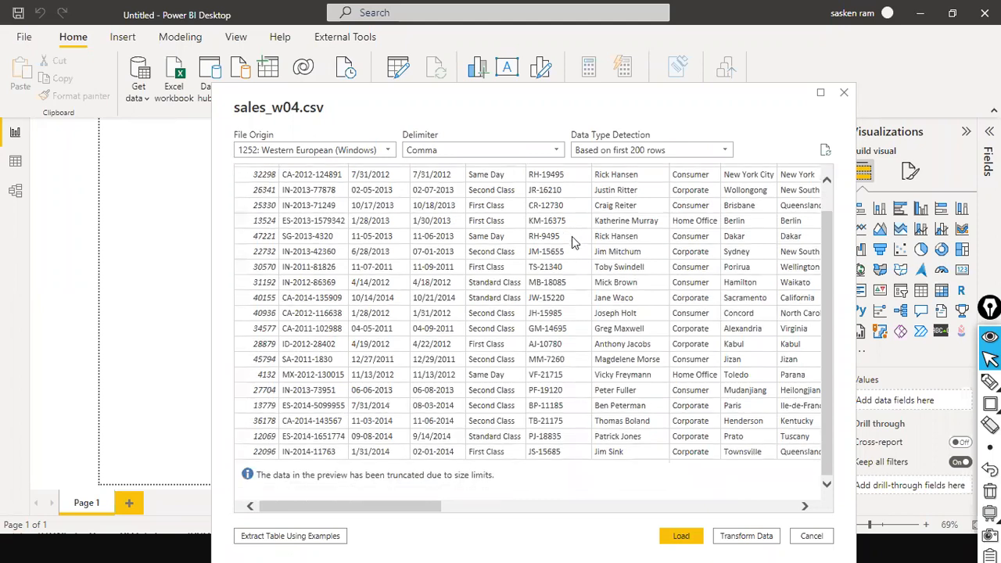
scroll(449, 198, "up", 1)
scroll(617, 307, "down", 1)
scroll(629, 309, "up", 1)
scroll(629, 308, "down", 1)
scroll(629, 308, "up", 1)
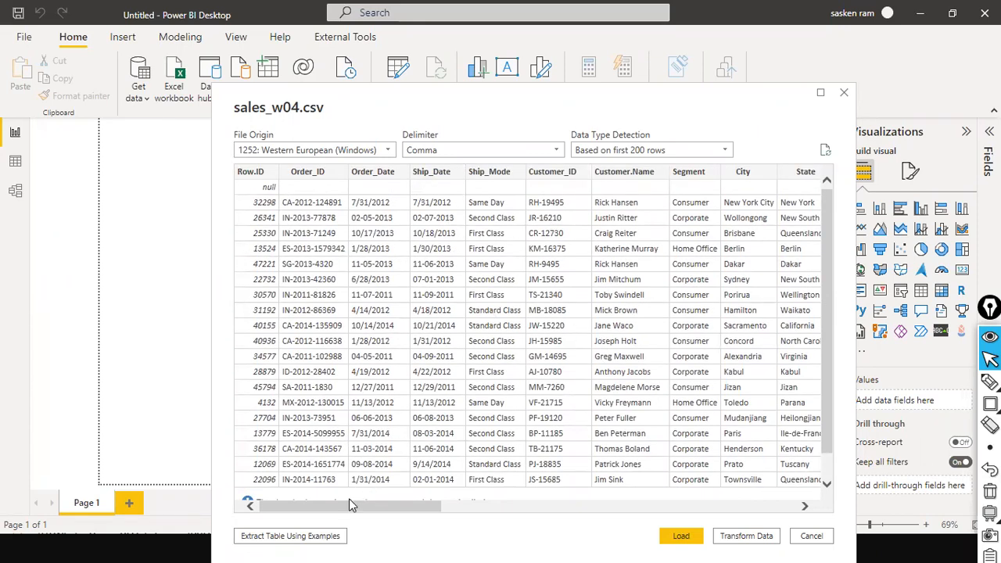
left_click_drag(348, 505, 239, 462)
left_click_drag(364, 506, 261, 483)
left_click_drag(394, 504, 335, 514)
left_click(680, 538)
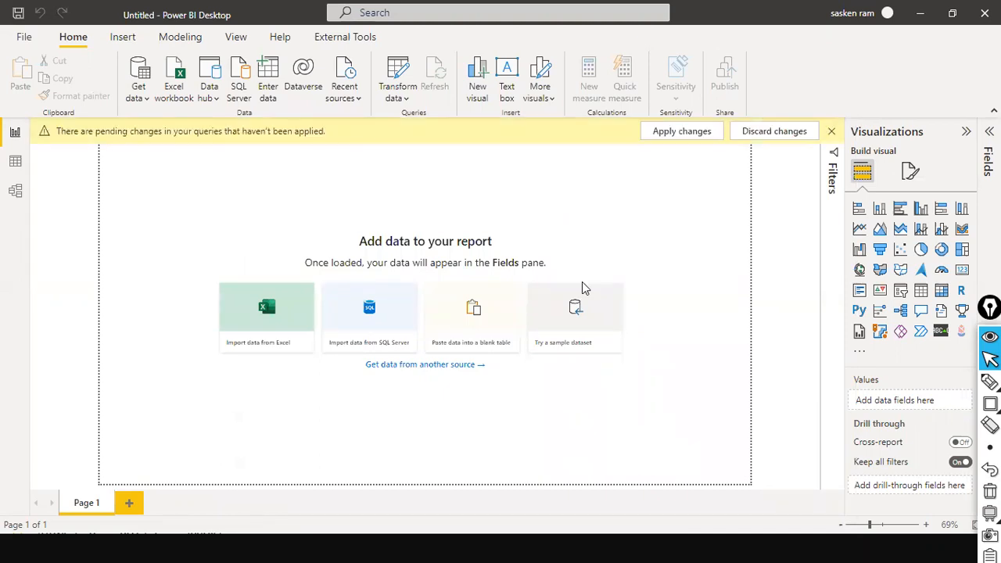
Apply the pending query changes so the 25,007-row sales_w04 table loads
left_click(693, 130)
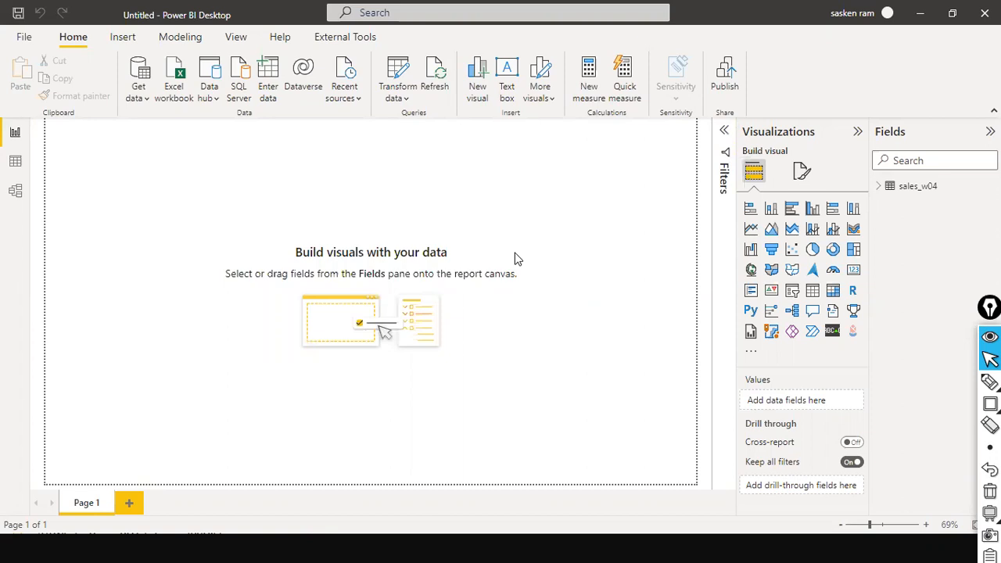
Draw two red arrows pointing at the loaded sales_w04 table in the Fields pane
key("ctrl+shift+a")
left_click_drag(930, 83, 918, 163)
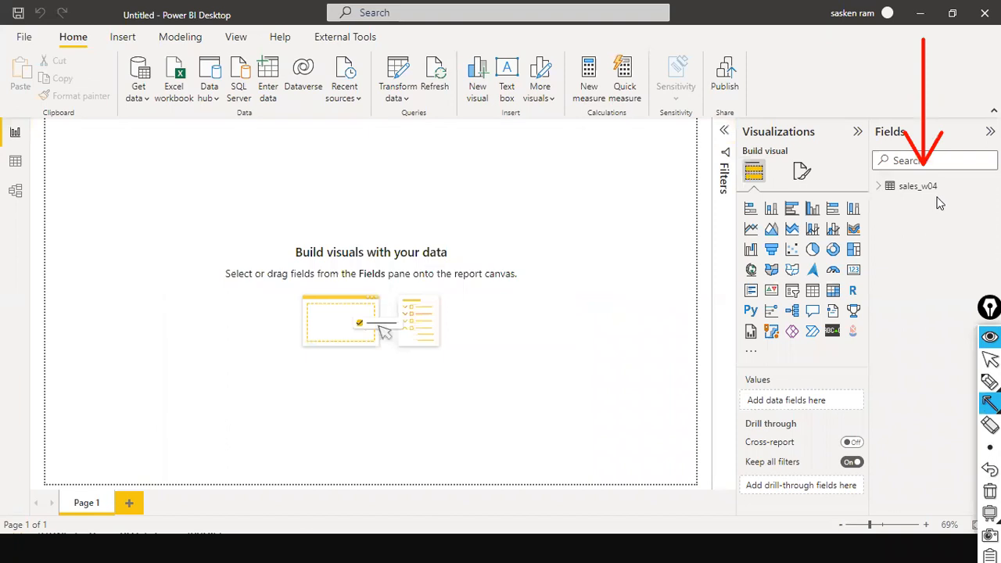
key("ctrl+shift+2")
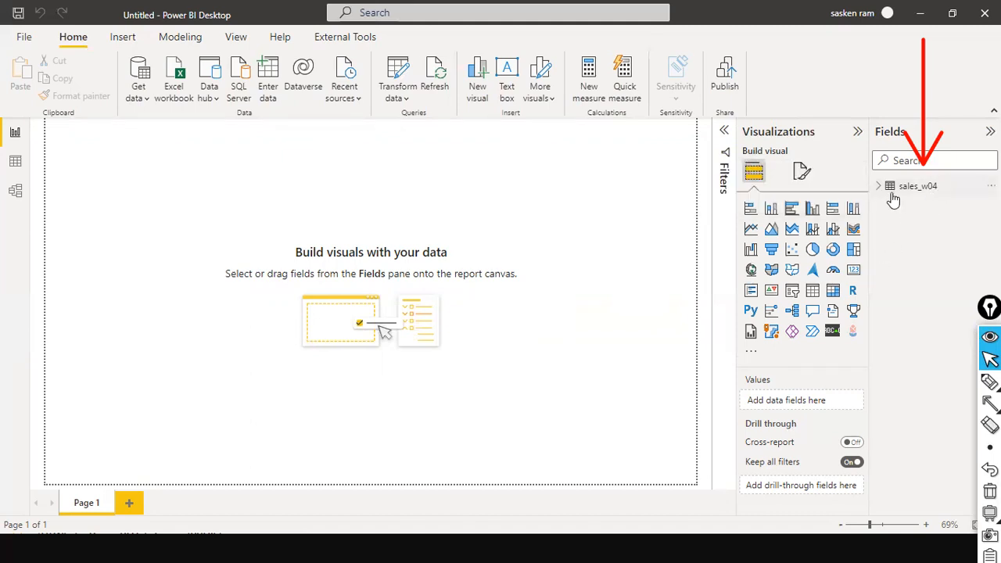
key("ctrl+shift+9")
left_click_drag(894, 110, 893, 170)
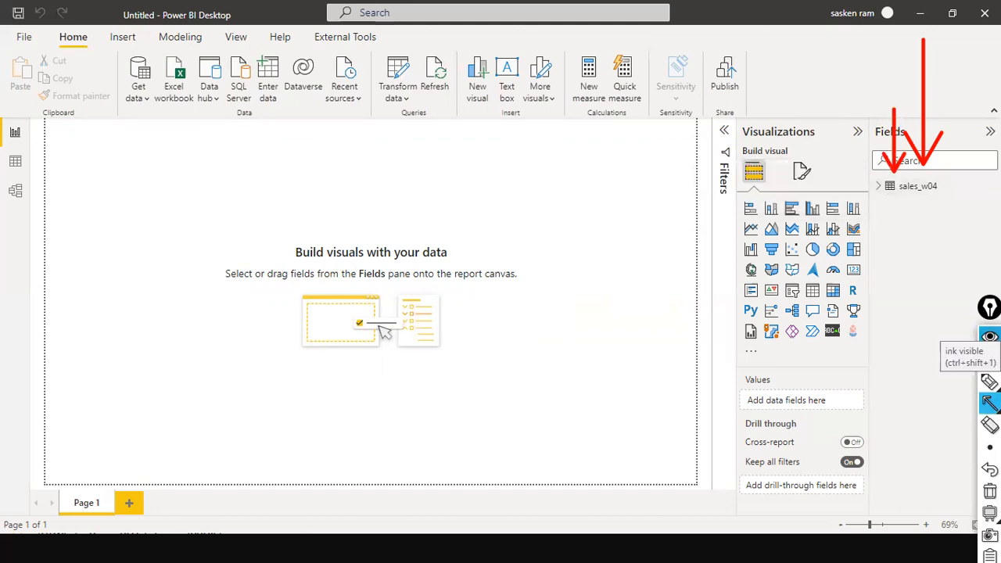
left_click(990, 360)
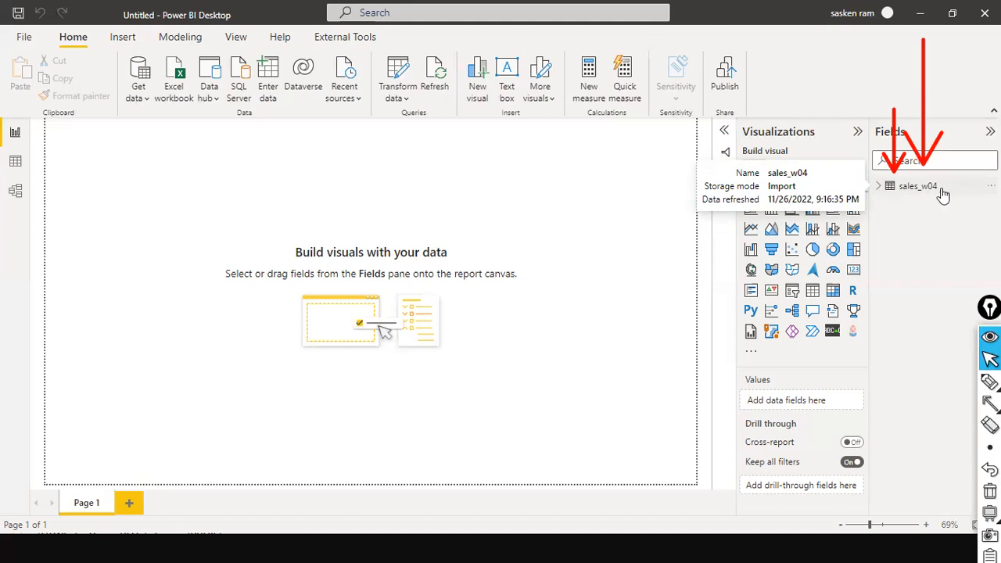
Expand sales_w04 to list its fields, Category through Sub.Category
left_click(878, 189)
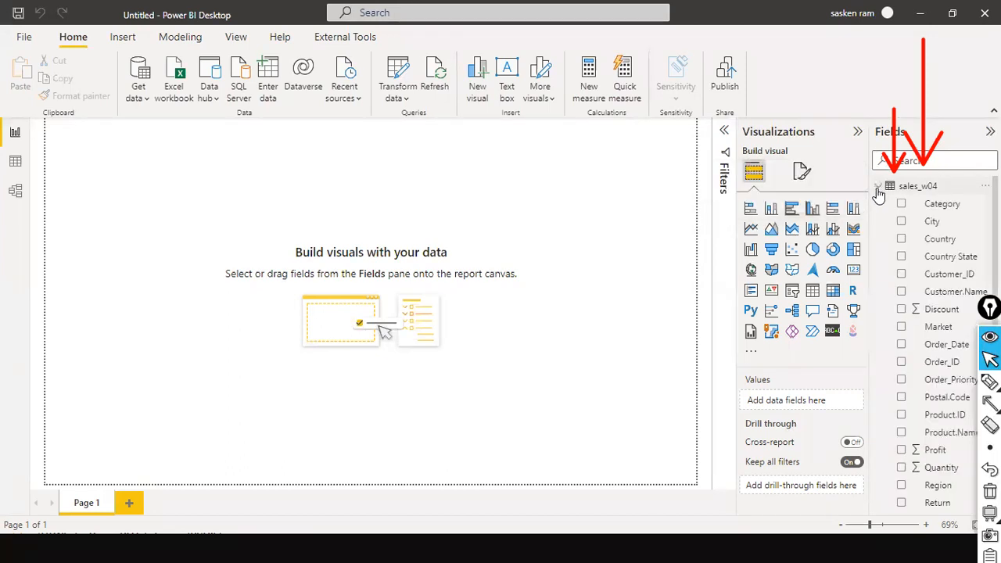
scroll(905, 215, "down", 3)
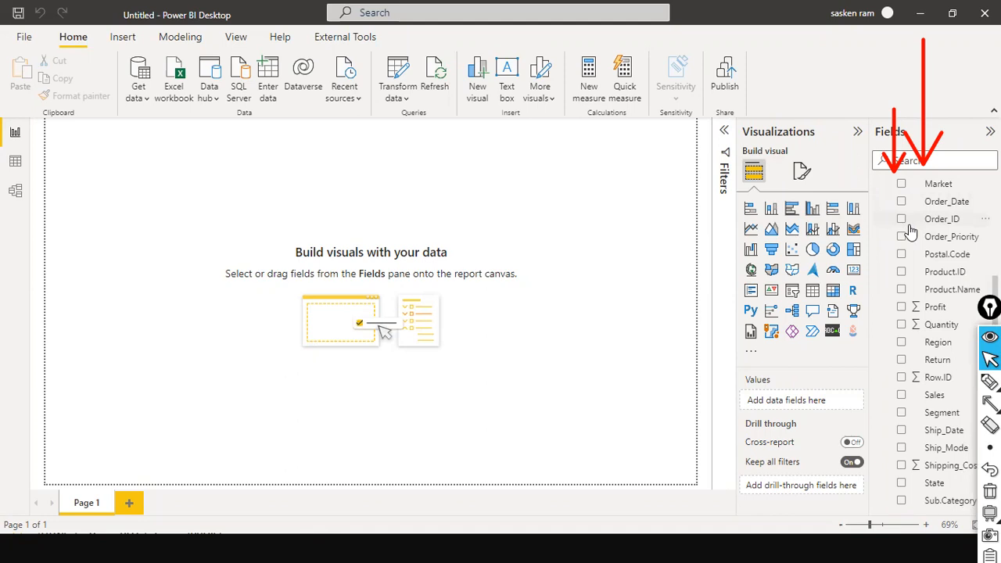
scroll(907, 329, "up", 3)
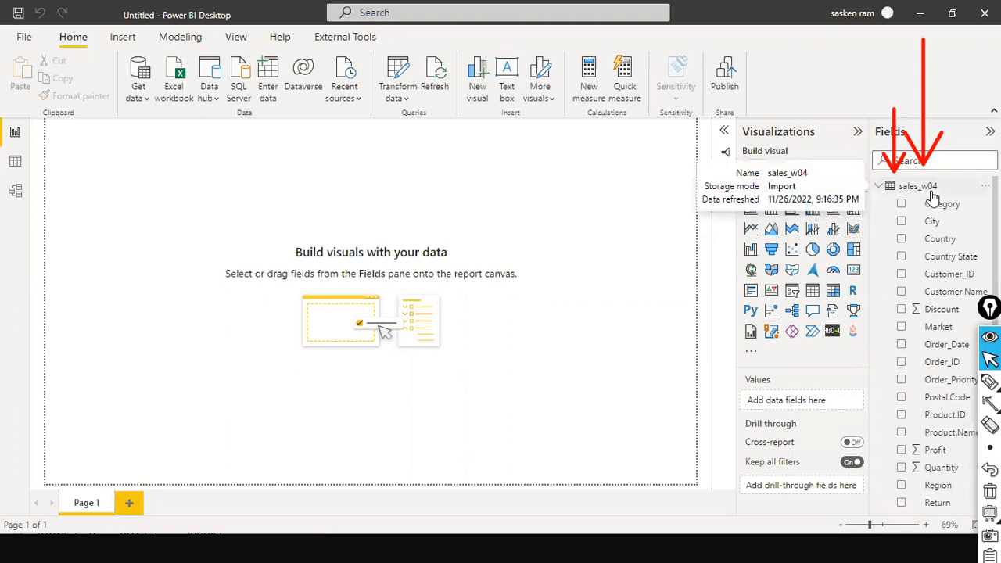
scroll(955, 491, "down", 3)
scroll(954, 491, "up", 3)
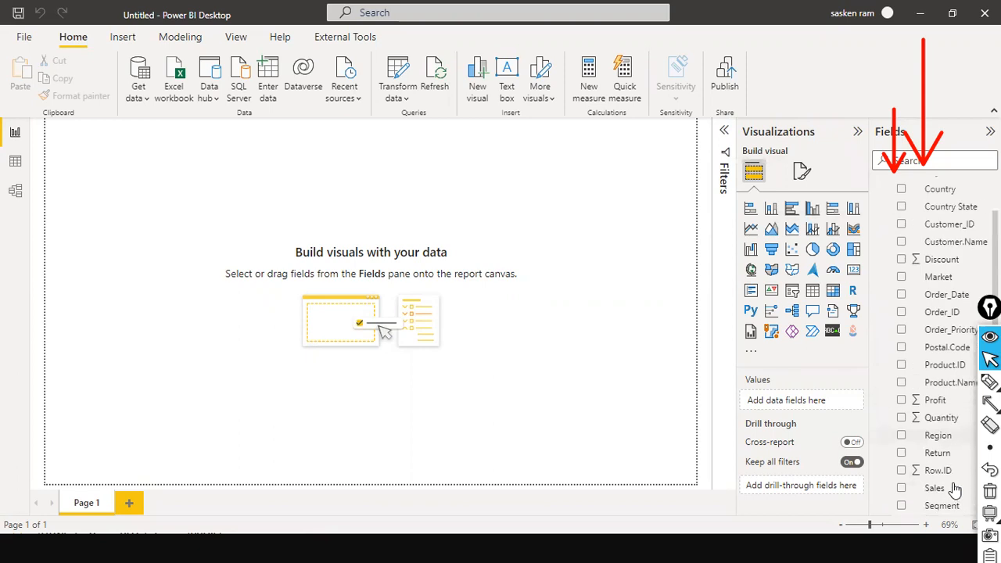
Browse the sales_w04 rows in Data view, then switch to the Model view diagram
left_click(14, 167)
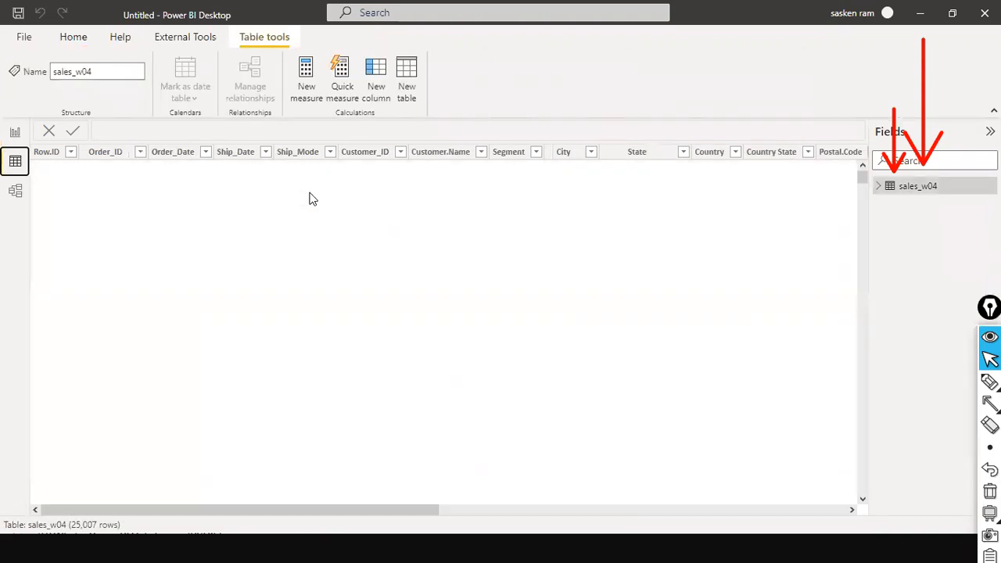
left_click_drag(219, 516, 648, 514)
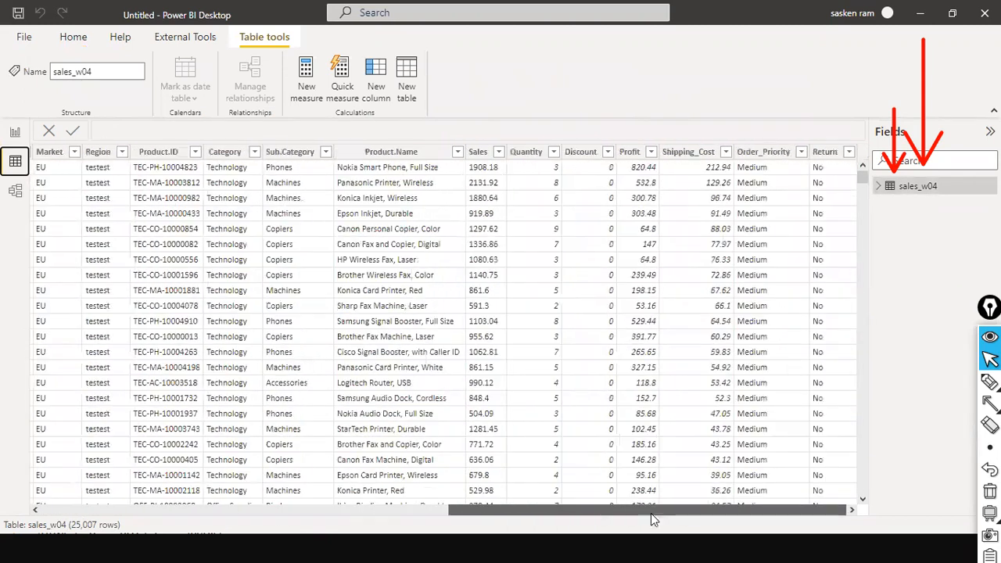
left_click(14, 133)
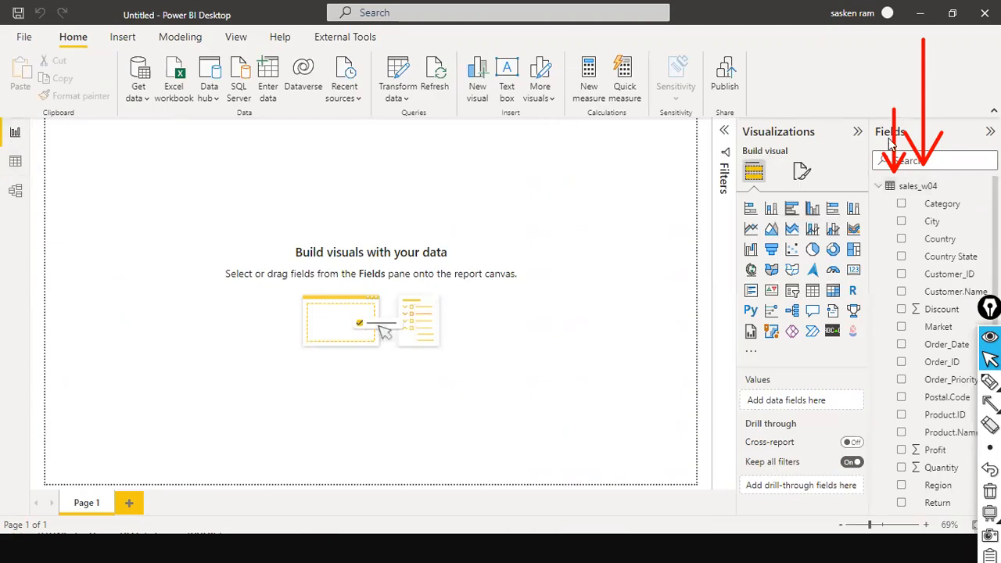
left_click(15, 162)
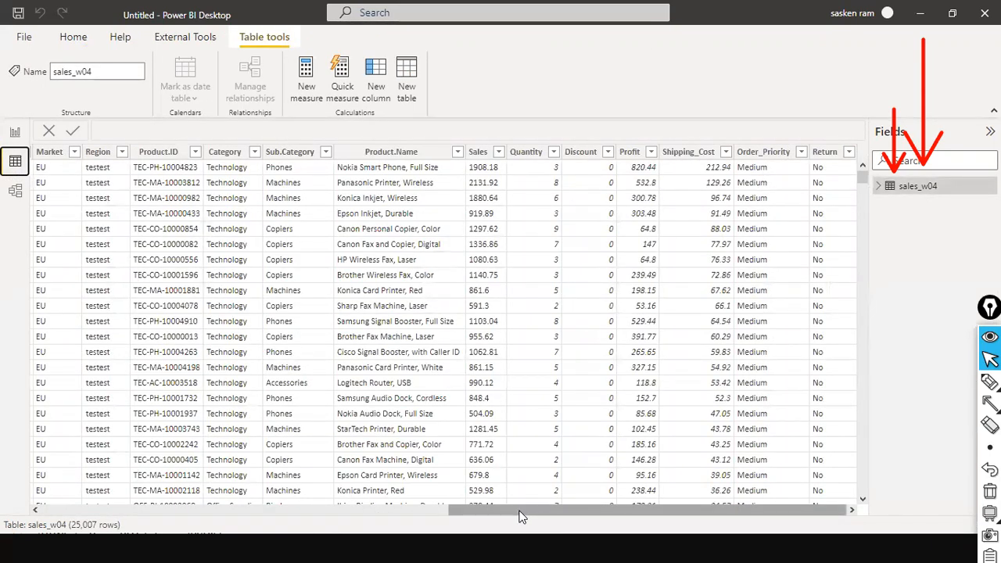
scroll(197, 507, "left", 10)
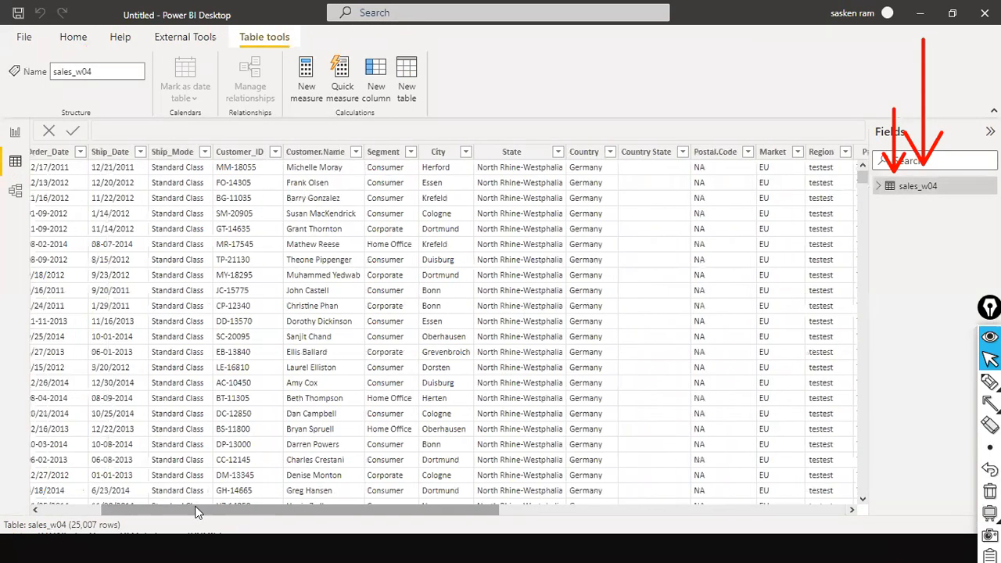
left_click(16, 191)
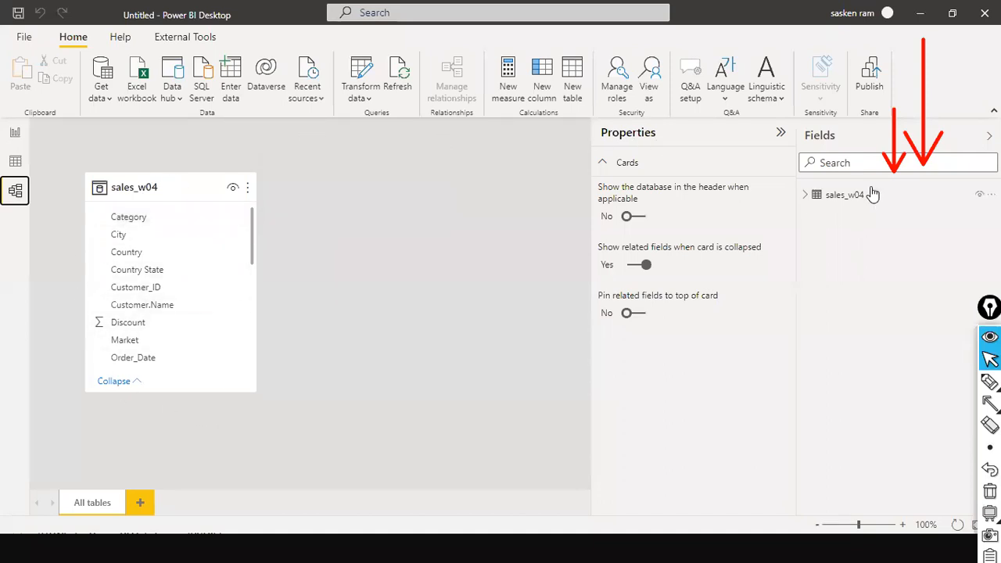
Expand the sales_w04 card, move it lower on the model canvas, then return to Report view
left_click(812, 201)
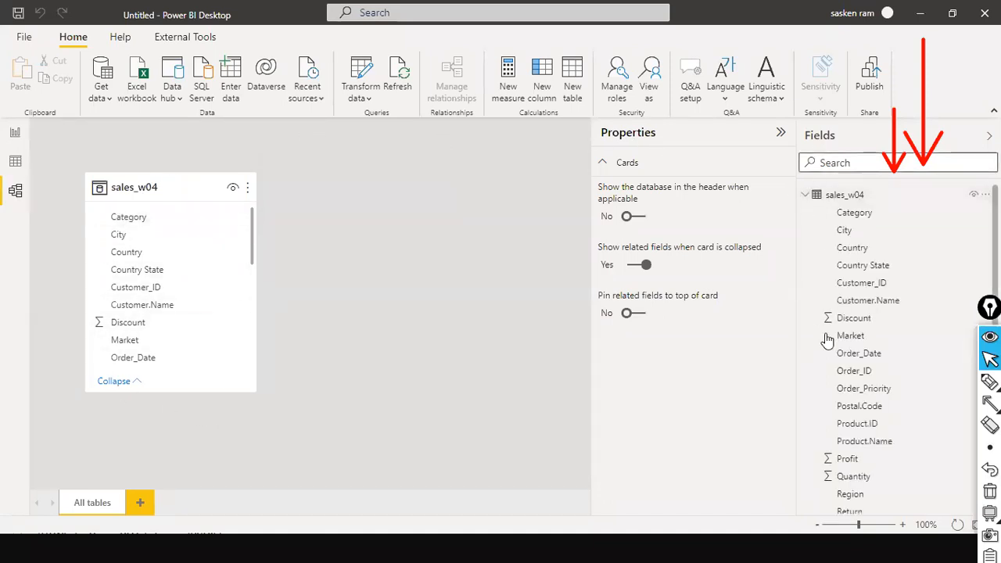
scroll(858, 290, "down", 3)
scroll(858, 289, "up", 3)
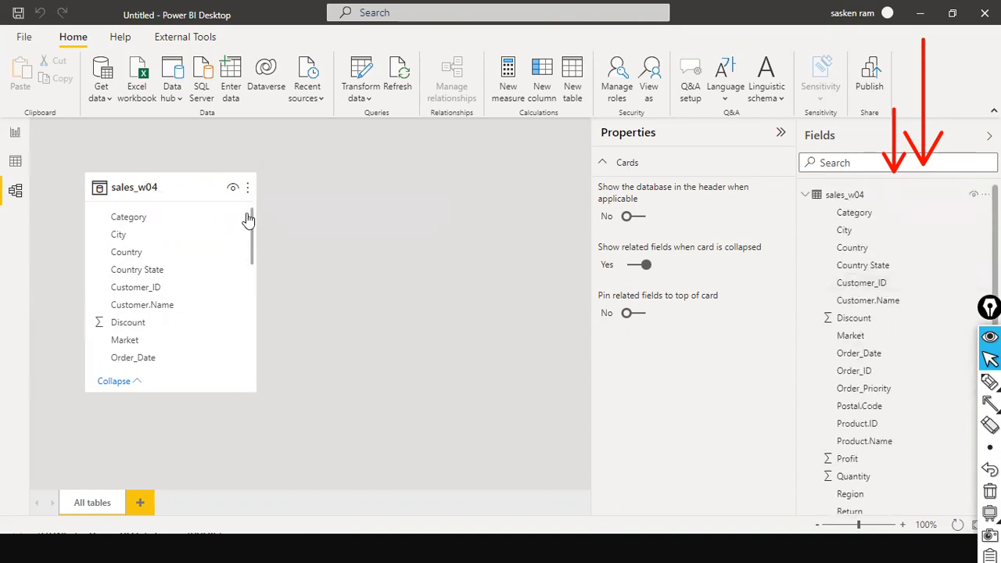
scroll(889, 207, "down", 3)
scroll(889, 207, "up", 3)
left_click_drag(170, 191, 179, 273)
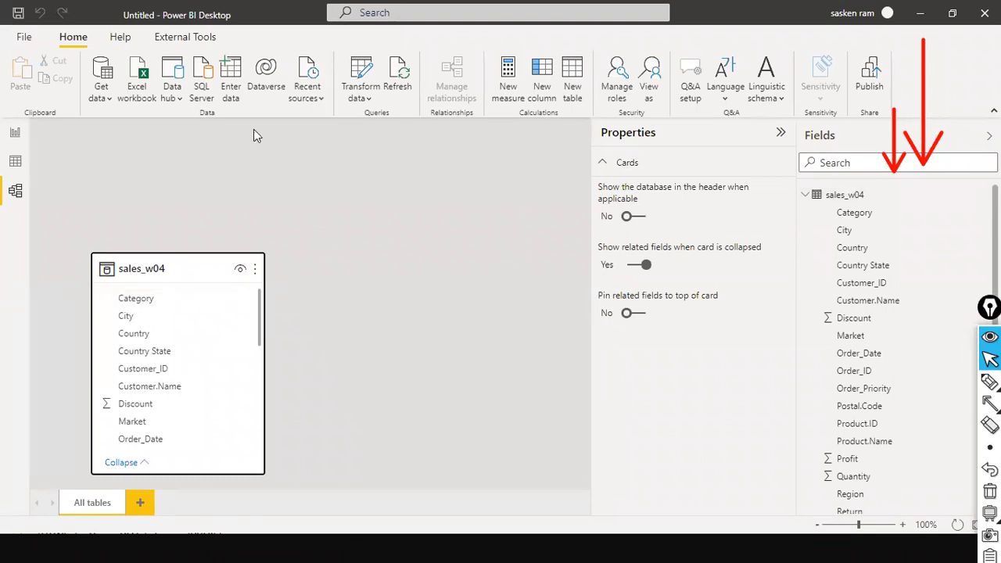
left_click(15, 133)
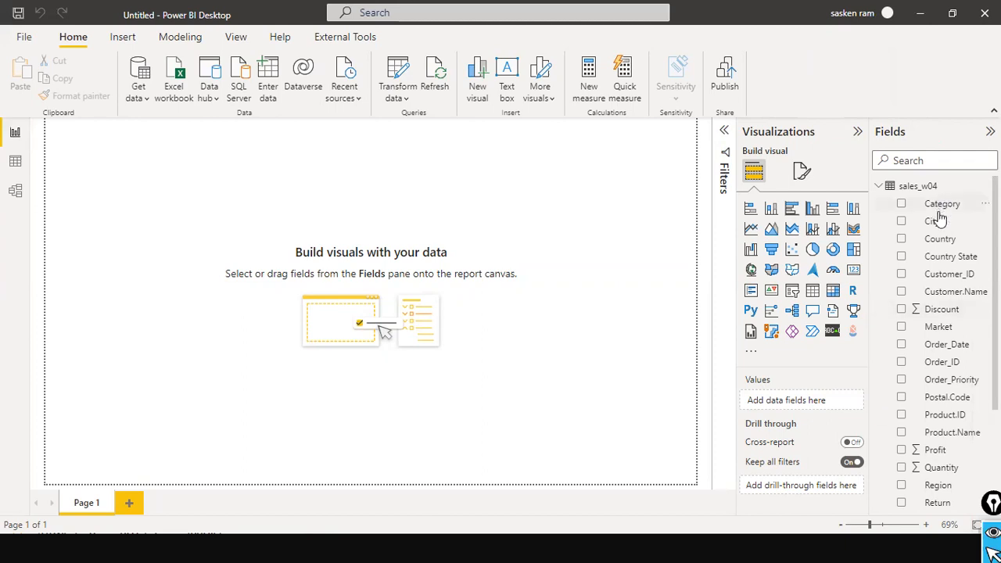
scroll(938, 211, "down", 3)
scroll(942, 250, "up", 3)
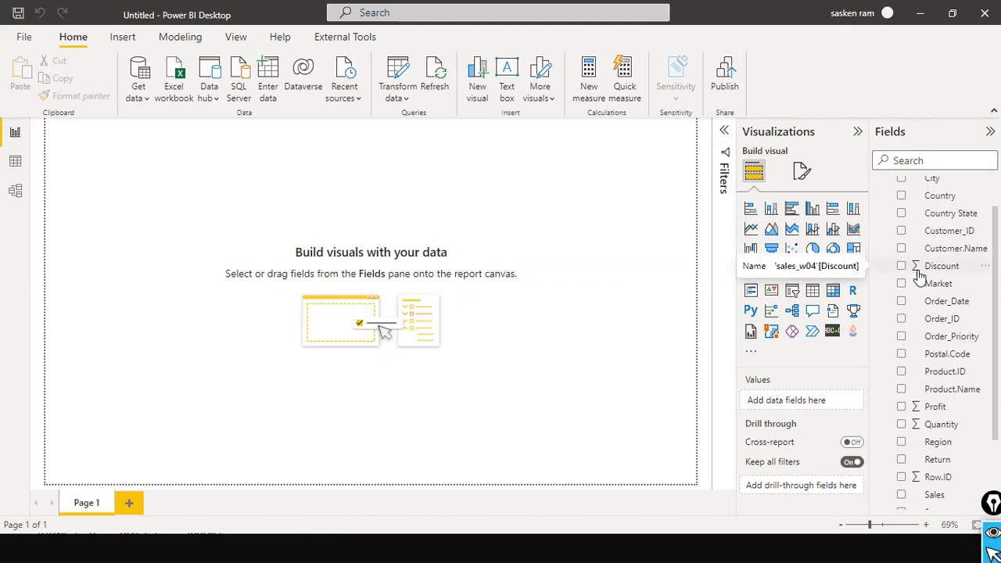
scroll(919, 469, "down", 3)
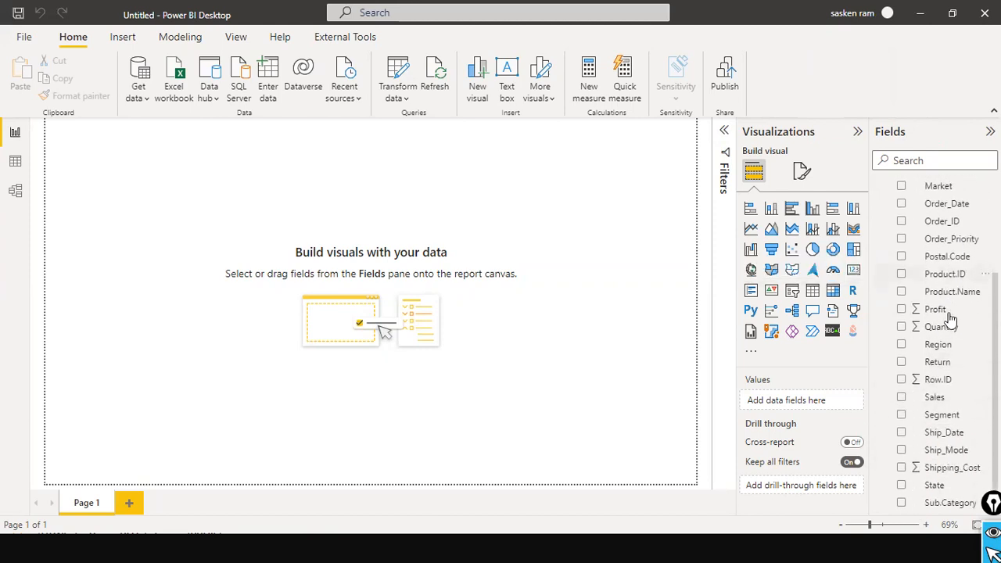
scroll(946, 321, "up", 4)
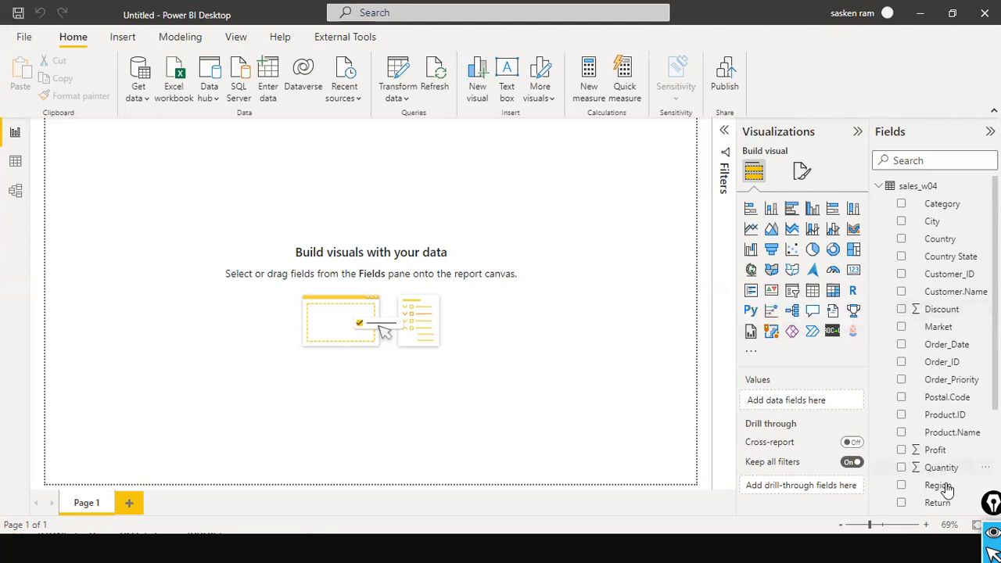
scroll(975, 319, "down", 3)
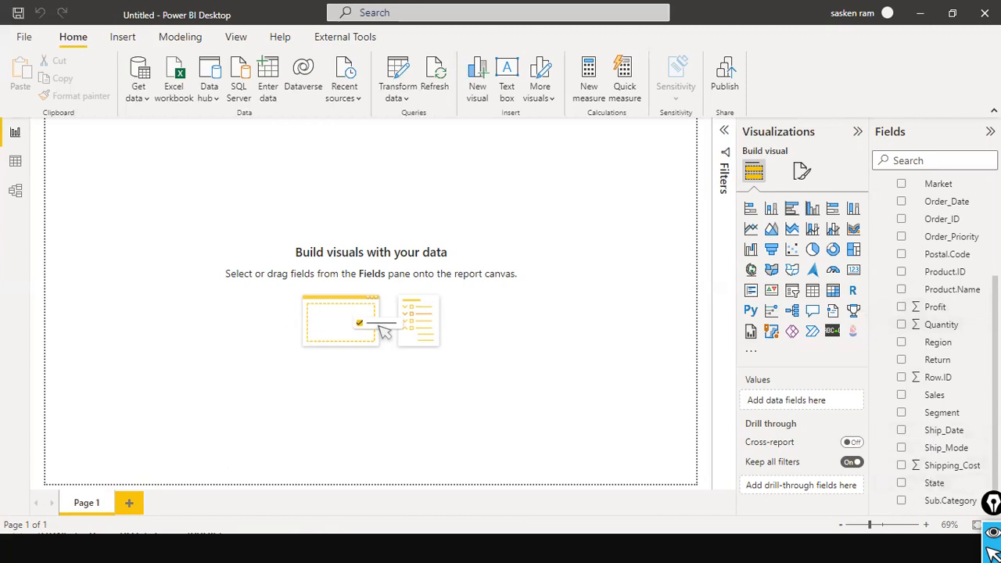
scroll(976, 272, "up", 3)
scroll(976, 272, "down", 3)
scroll(954, 279, "up", 1)
scroll(955, 250, "up", 2)
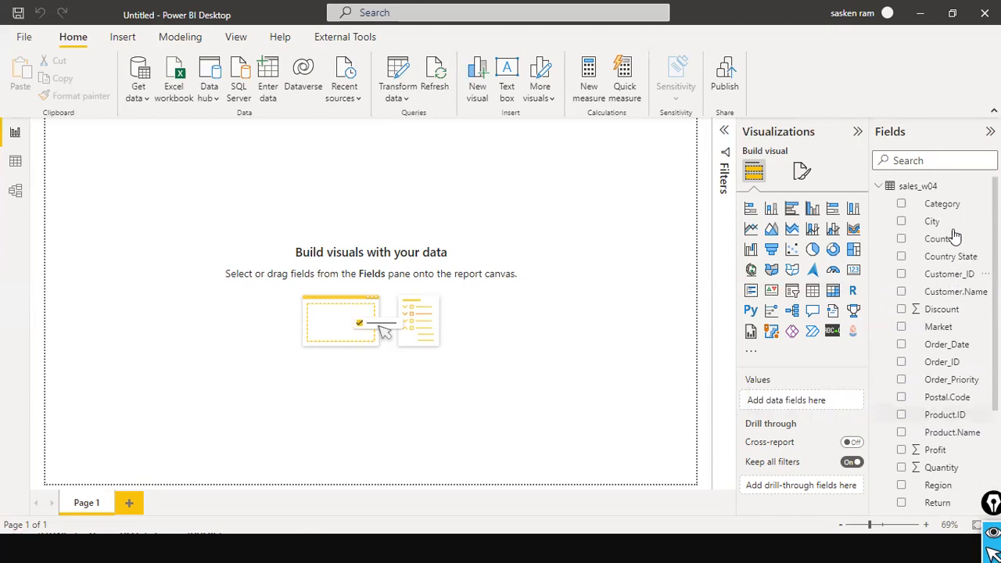
scroll(949, 219, "down", 3)
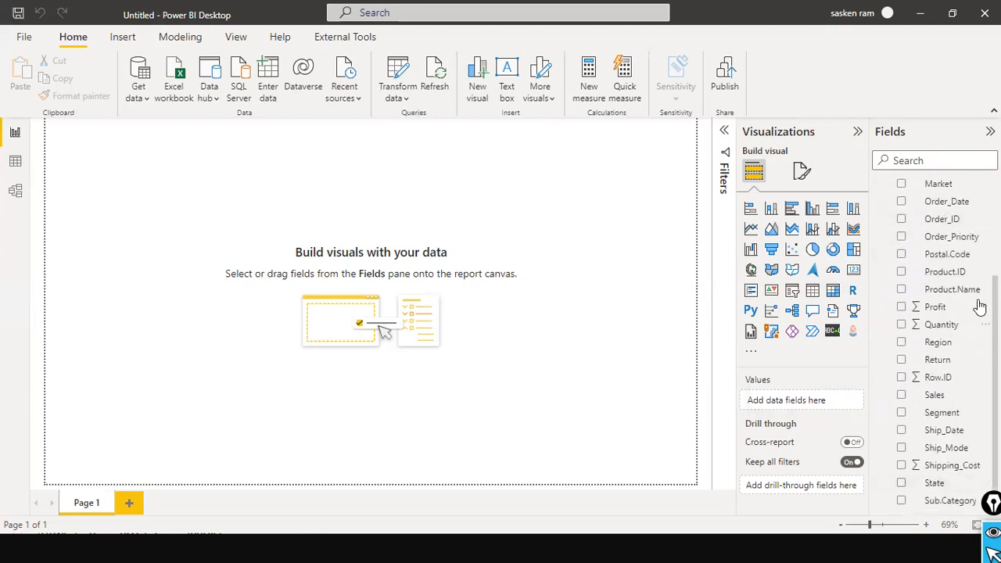
scroll(977, 305, "up", 3)
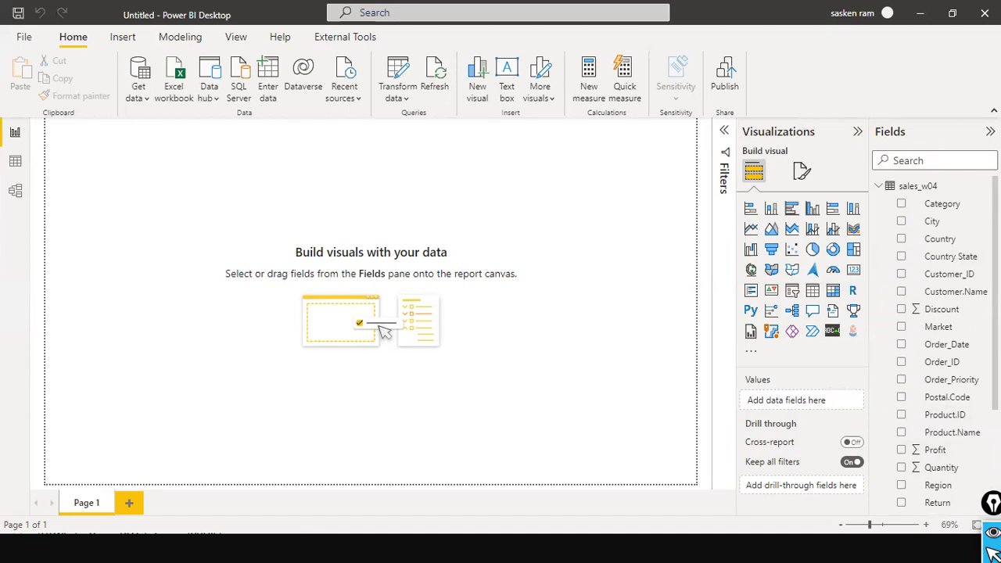
scroll(966, 274, "down", 3)
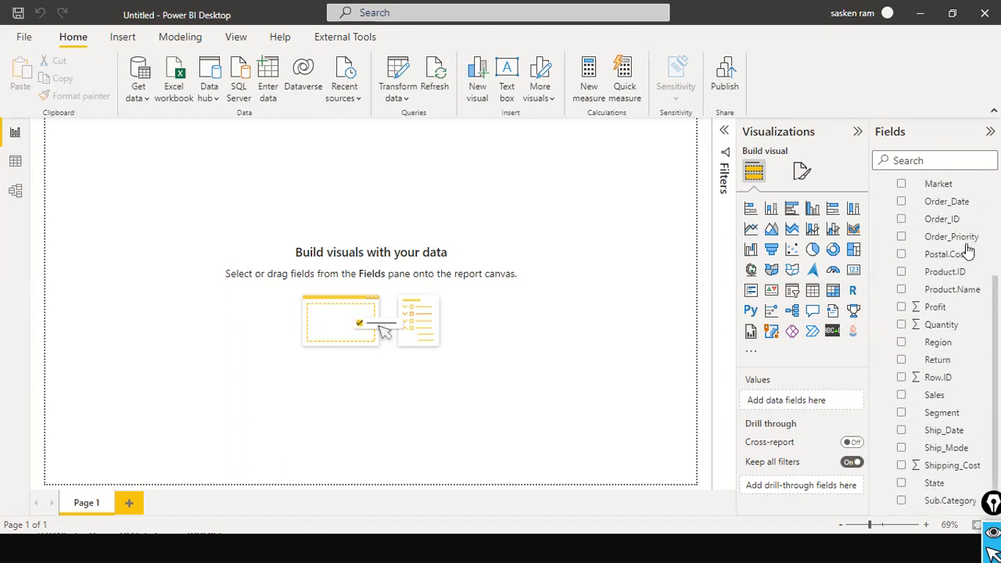
left_click(936, 397)
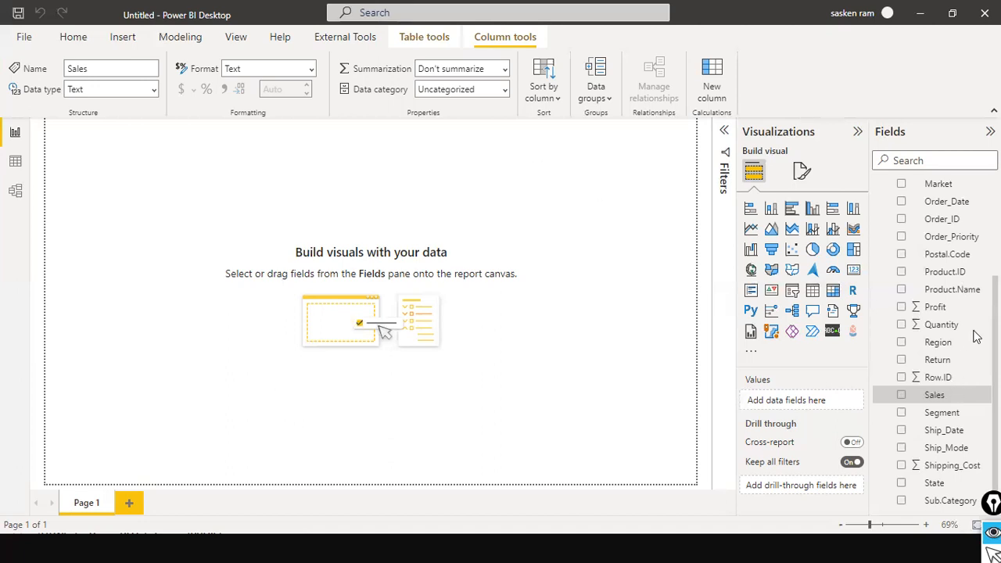
Arrow the Sales field, then select Order_Date and arrow it to its Text data type
left_click_drag(989, 293, 987, 221)
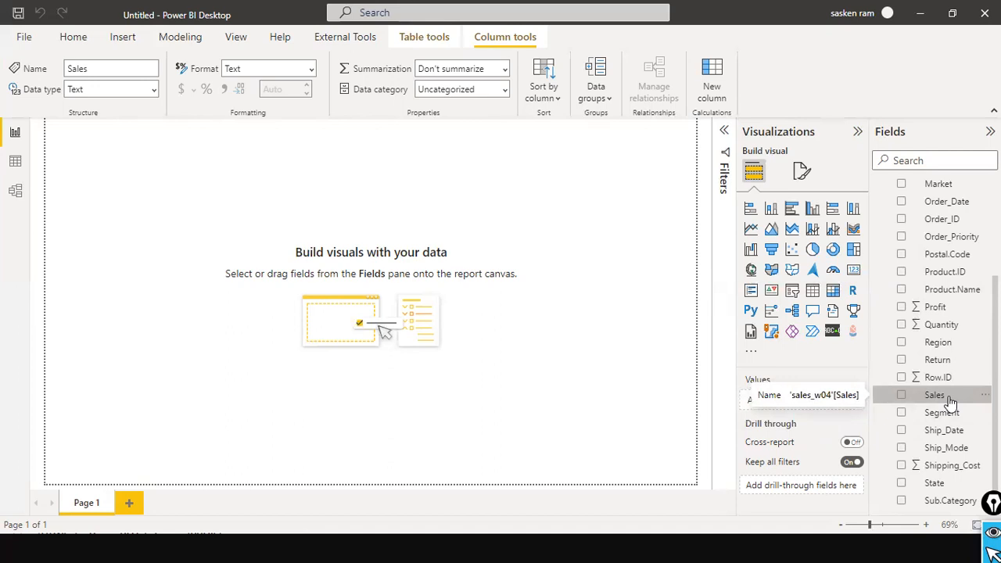
scroll(932, 228, "up", 3)
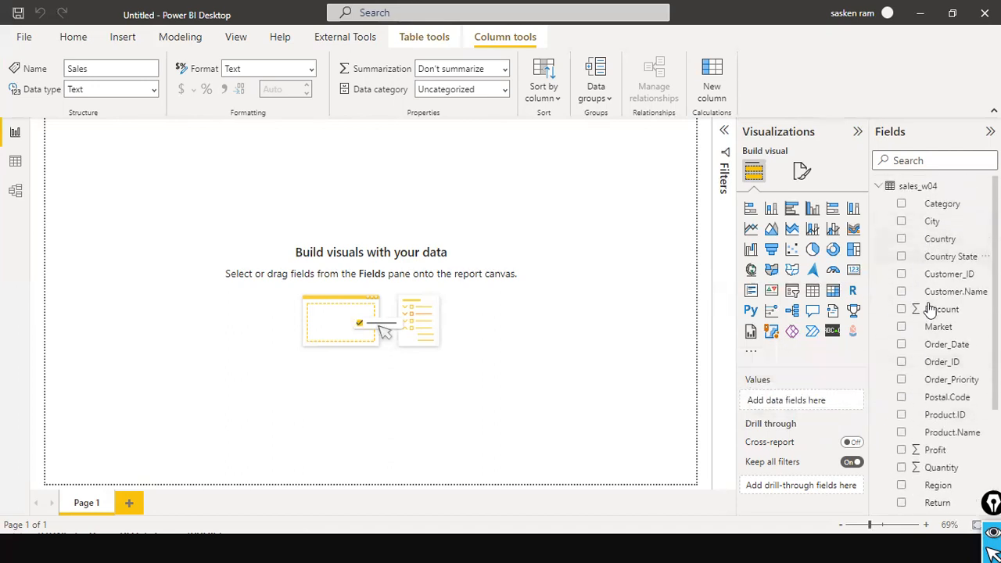
scroll(955, 348, "down", 2)
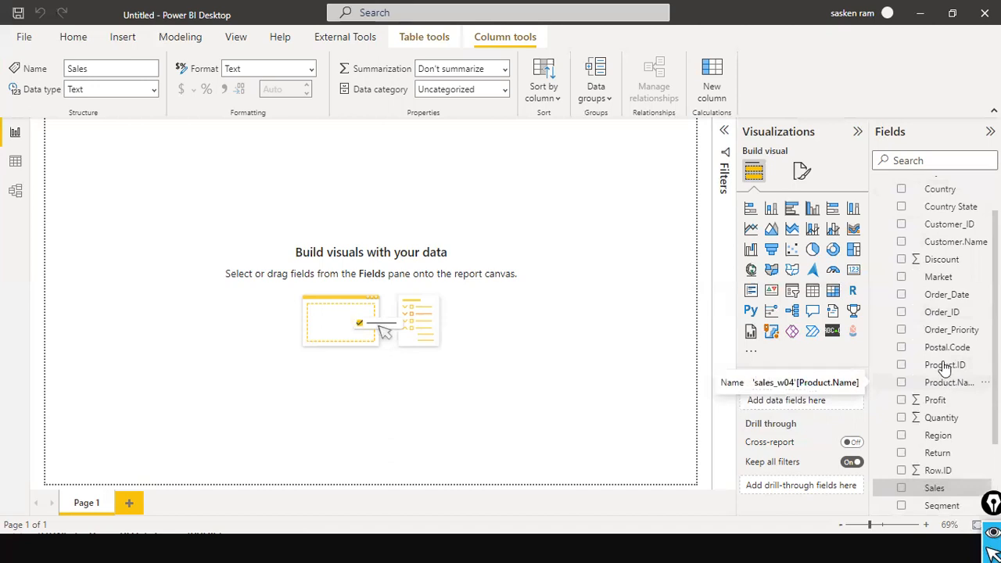
left_click(948, 297)
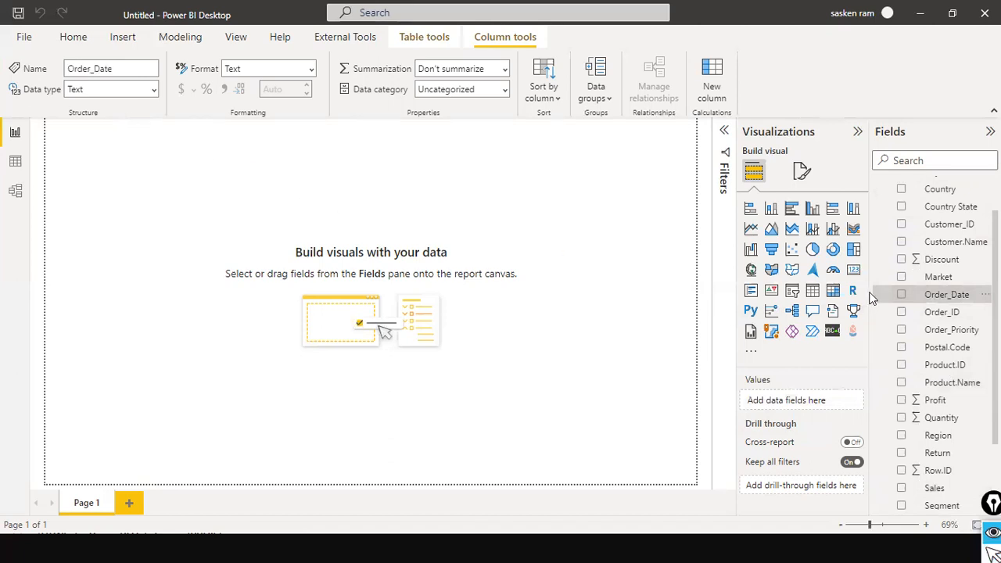
mouse_move(875, 291)
left_mouse_down()
mouse_move(387, 192)
mouse_move(129, 94)
mouse_move(153, 106)
left_mouse_up()
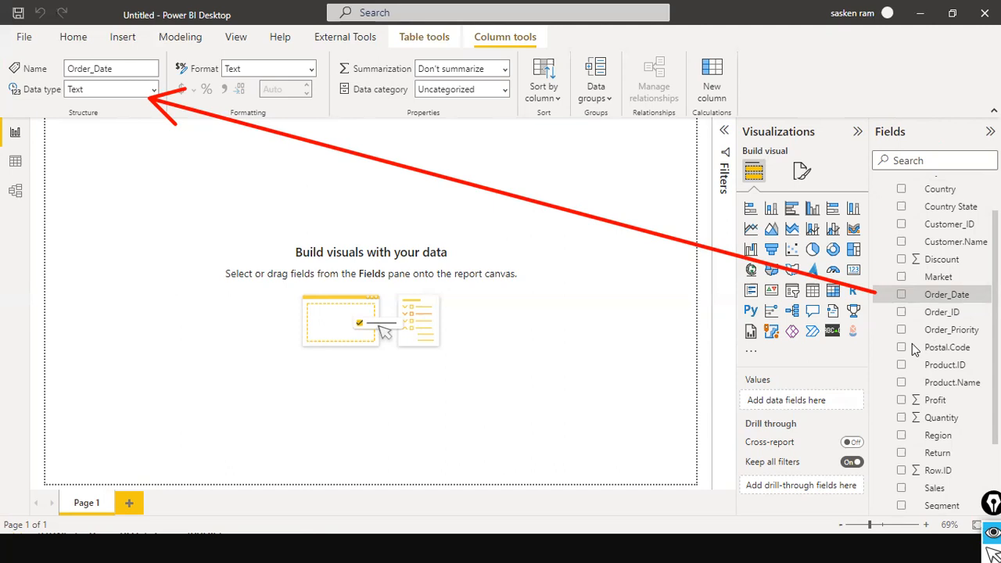
Select Ship_Date to confirm its data type is also Text
scroll(960, 355, "up", 2)
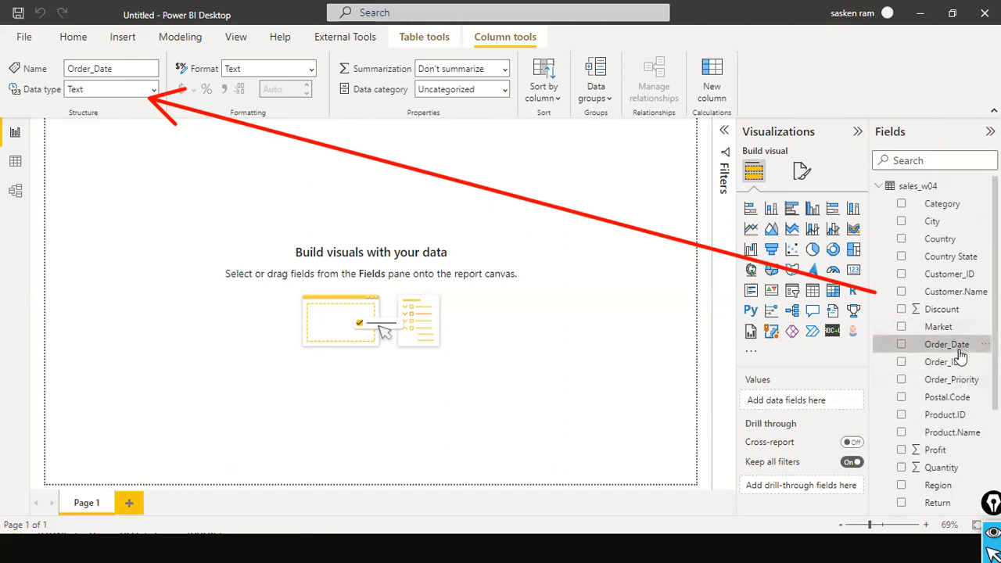
scroll(960, 356, "down", 3)
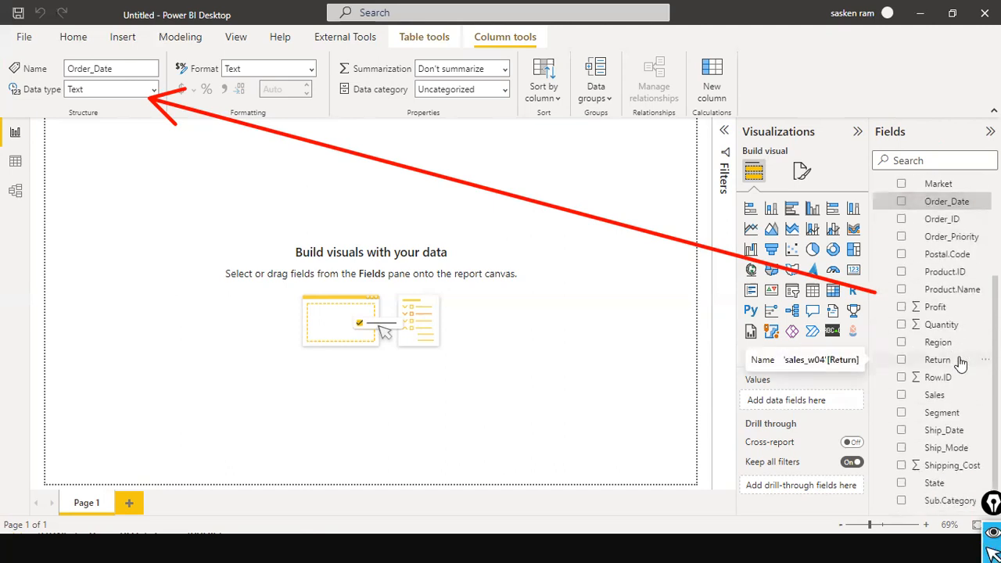
left_click(932, 432)
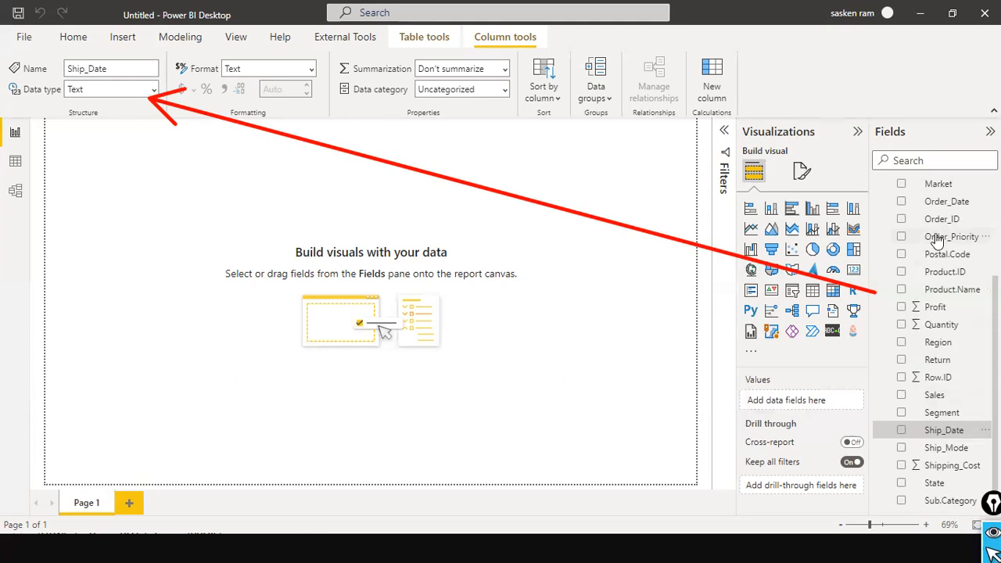
scroll(911, 298, "up", 3)
scroll(919, 332, "down", 1)
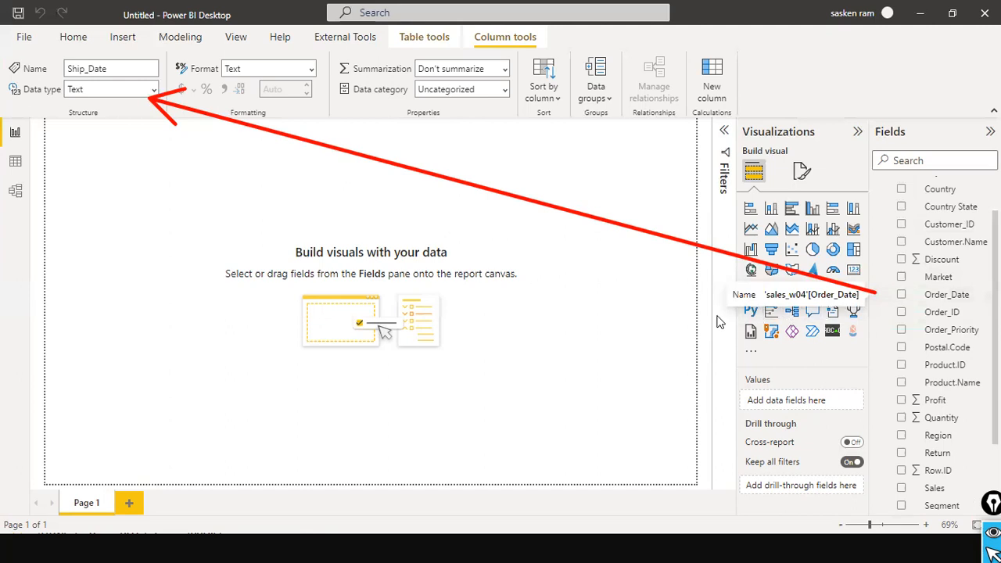
Return to Power BI, deselect Ship_Date, and list the Transform data options
key("alt+Tab")
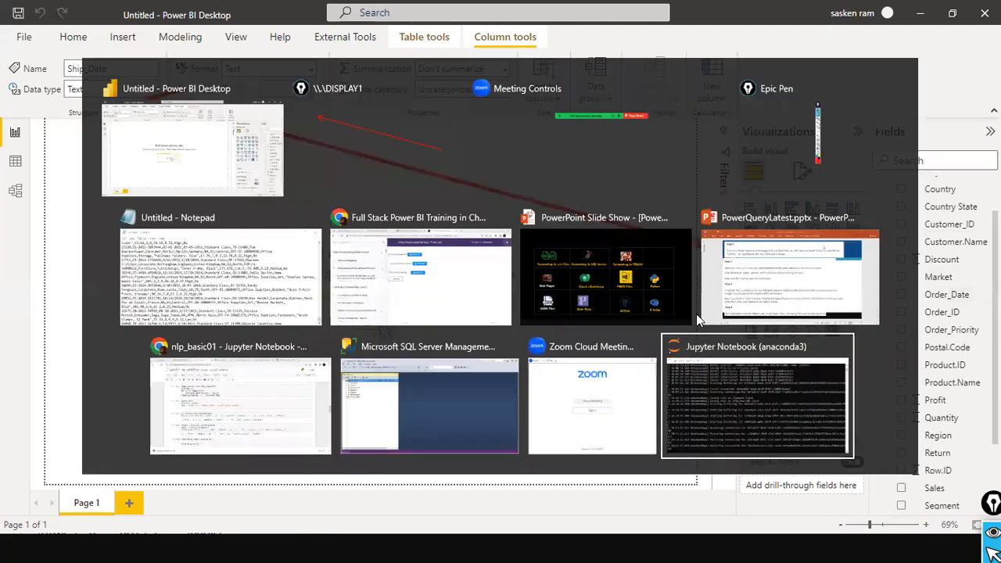
key("Tab")
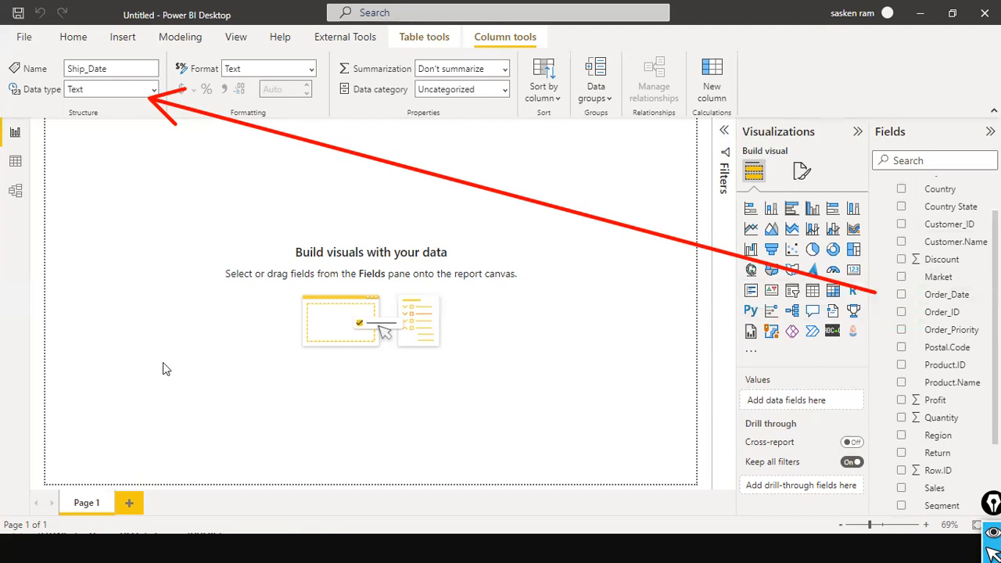
key("alt+shift+Tab")
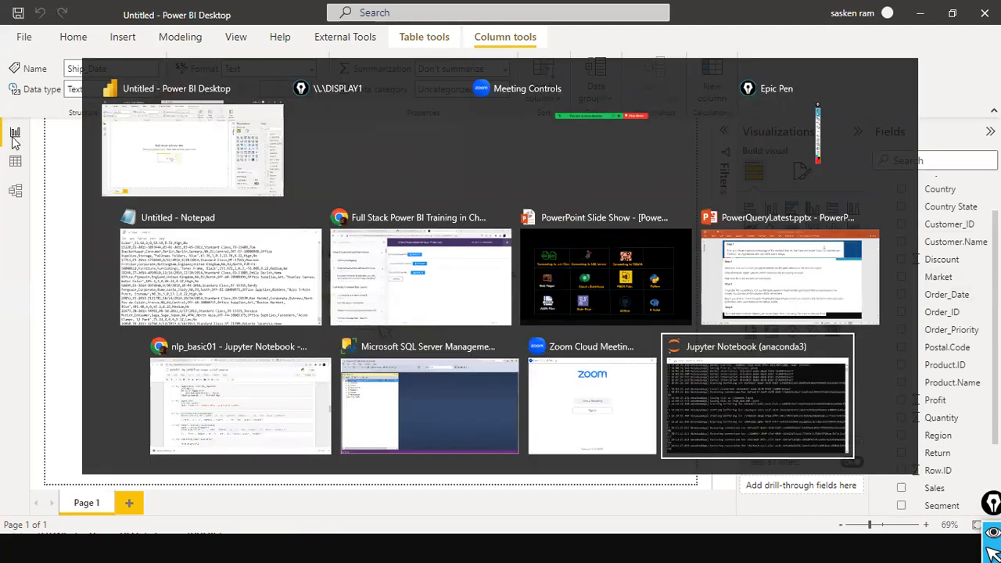
key("Escape")
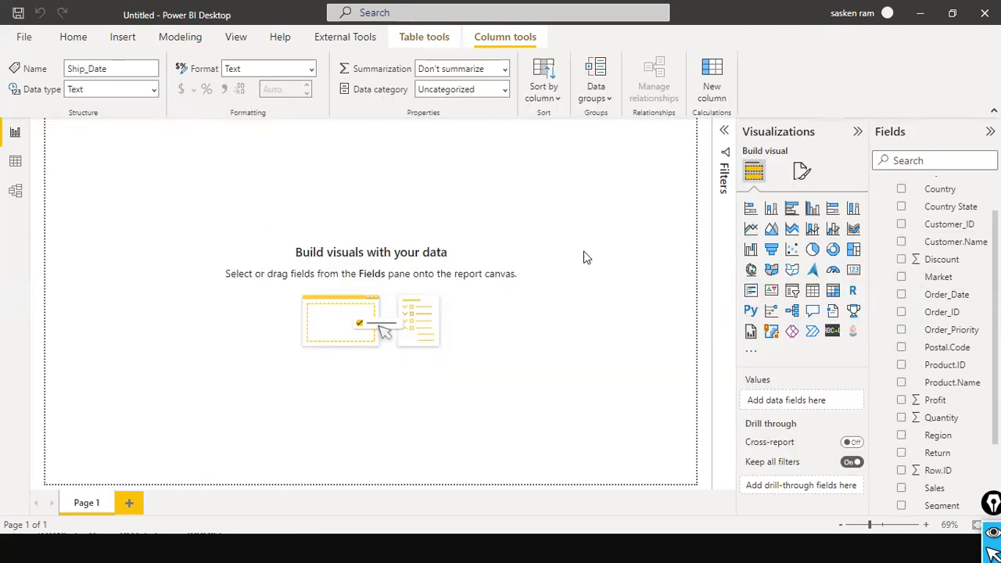
left_click(89, 177)
left_click(405, 97)
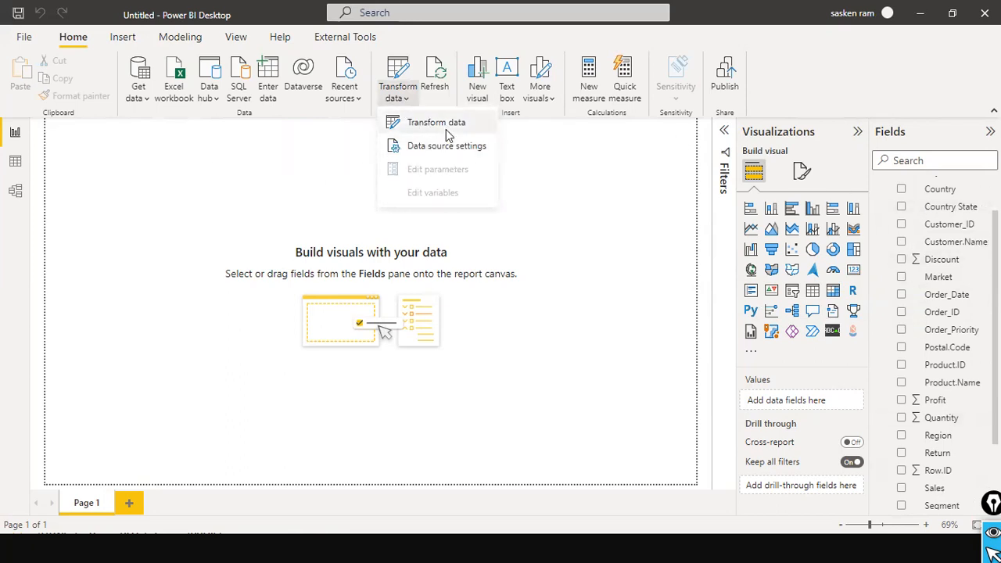
In Data view, select the Sales column and list its data type choices
left_click(15, 161)
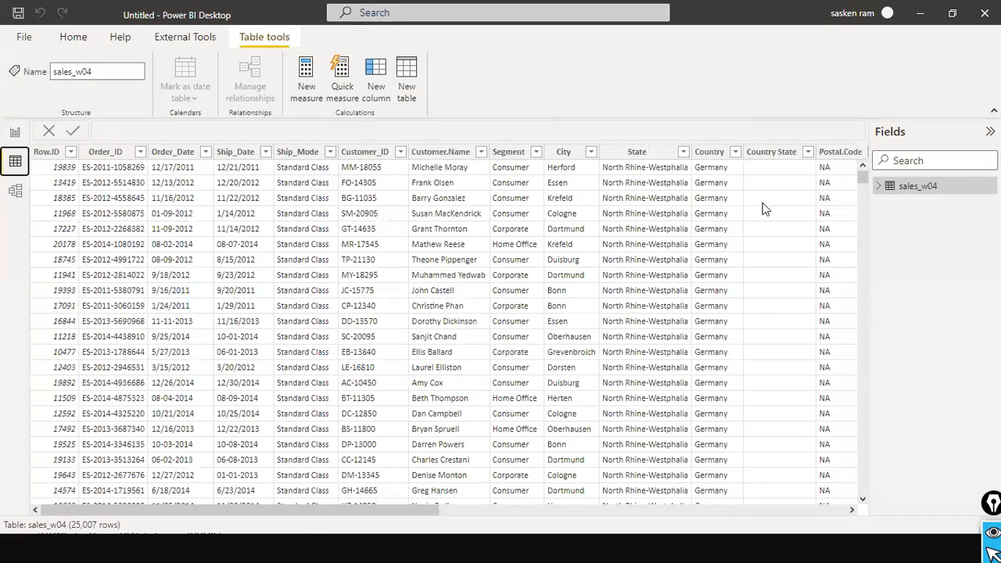
left_click(877, 188)
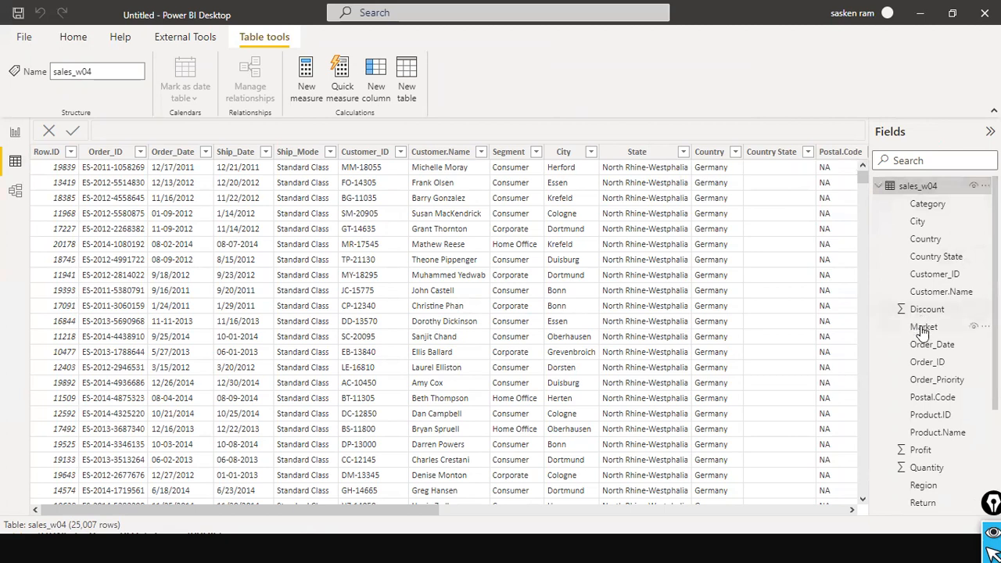
scroll(922, 332, "down", 3)
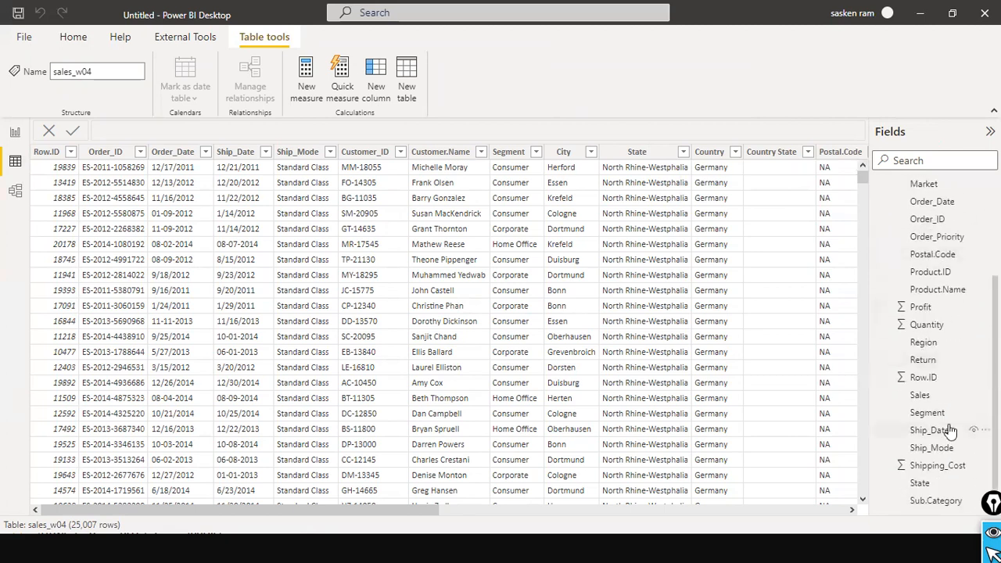
left_click(921, 396)
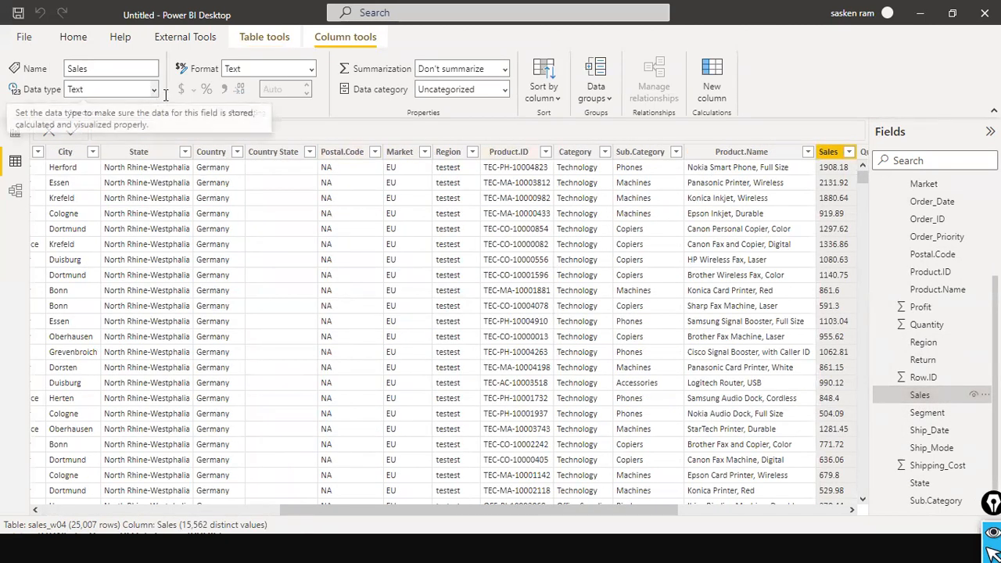
scroll(739, 491, "right", 5)
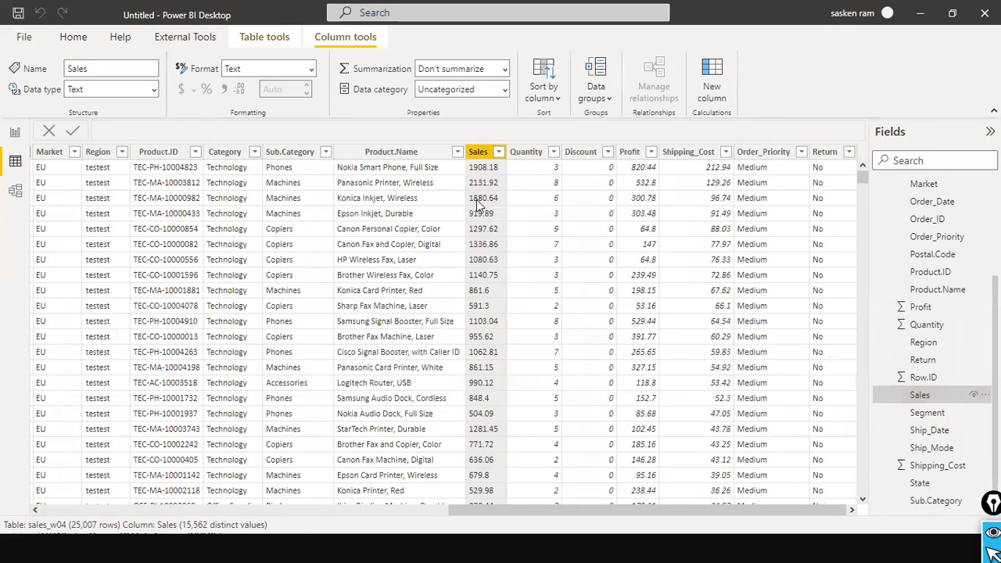
left_click(155, 90)
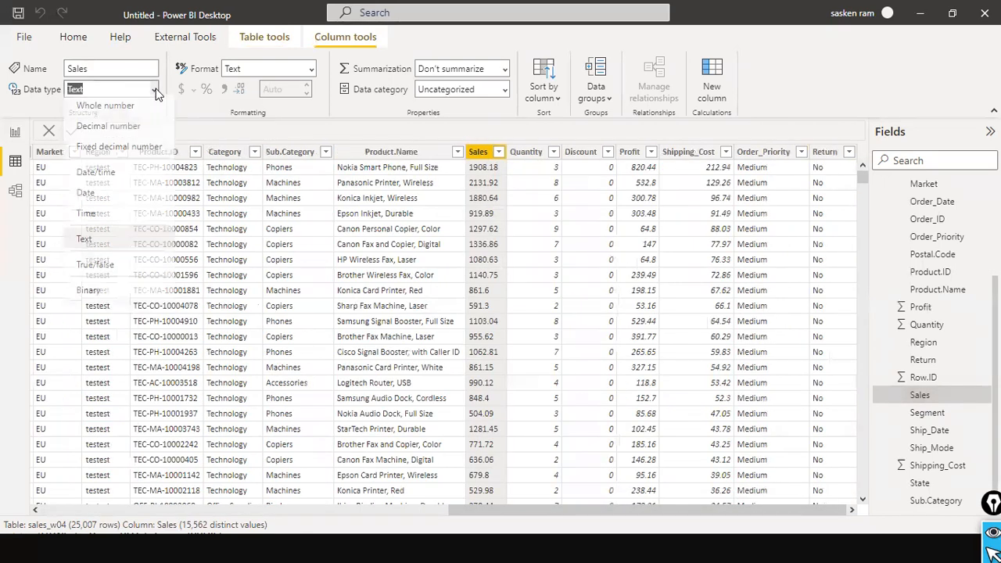
left_click(128, 129)
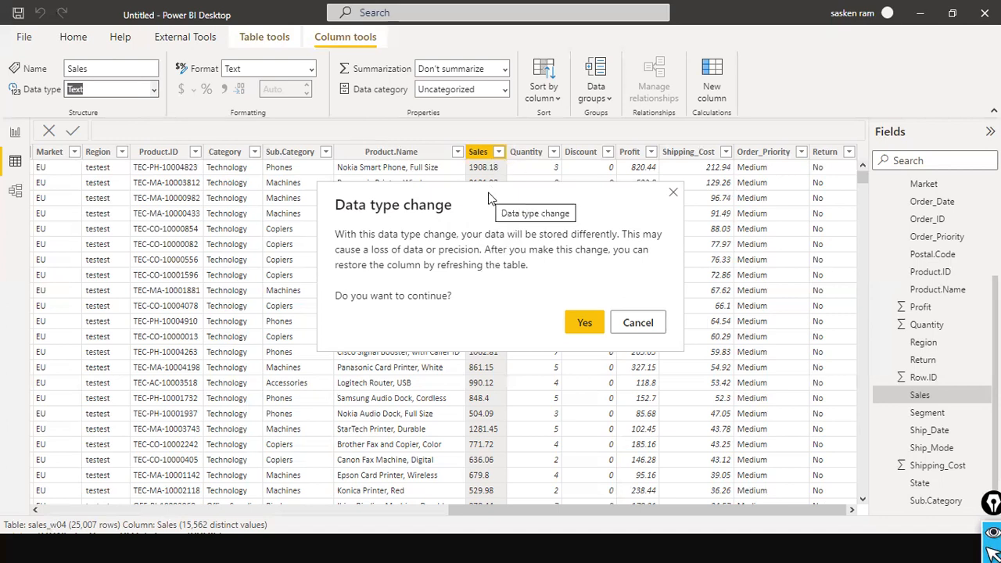
left_click(655, 324)
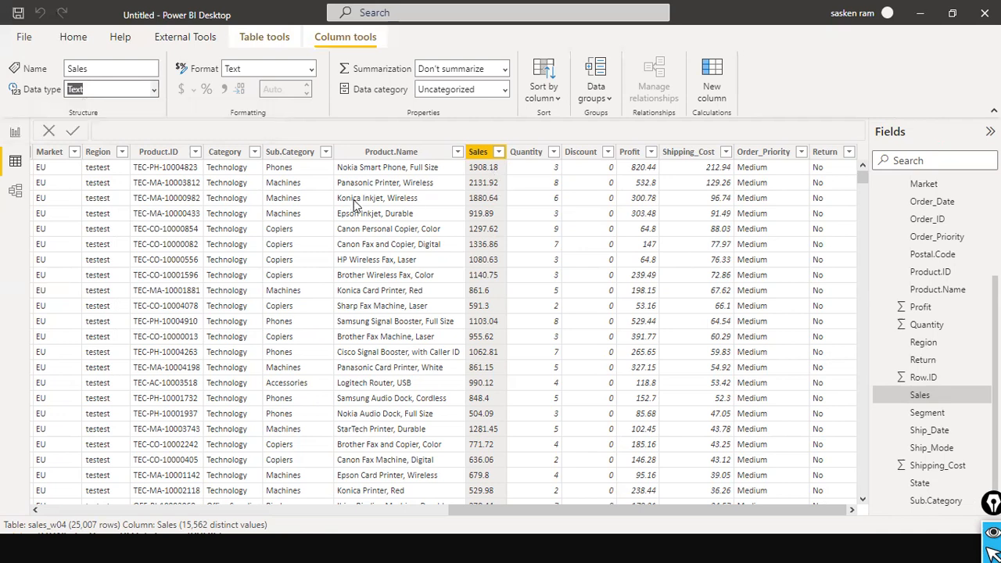
key("super")
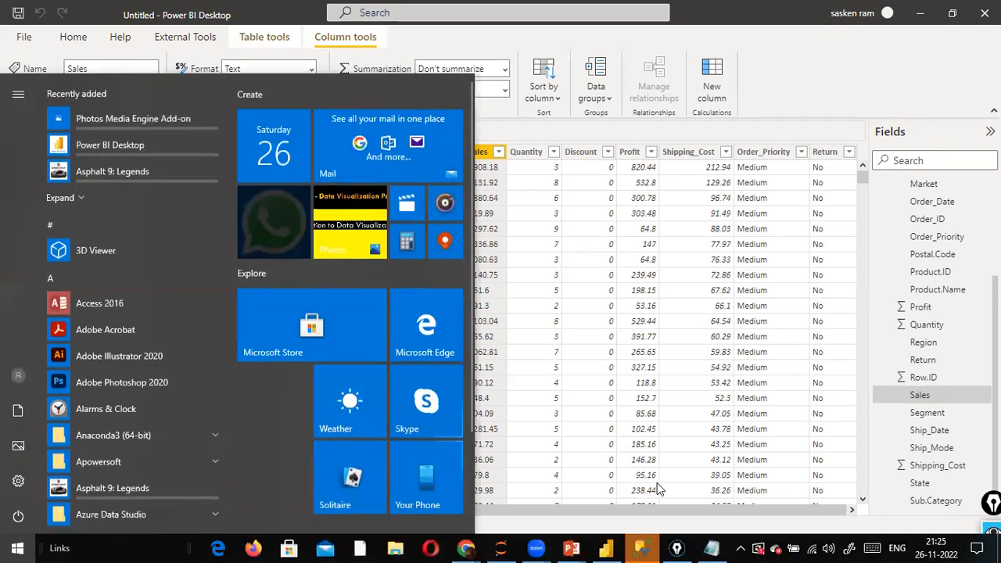
Bring the Notepad window with the CSV text in front of Power BI
left_click(711, 547)
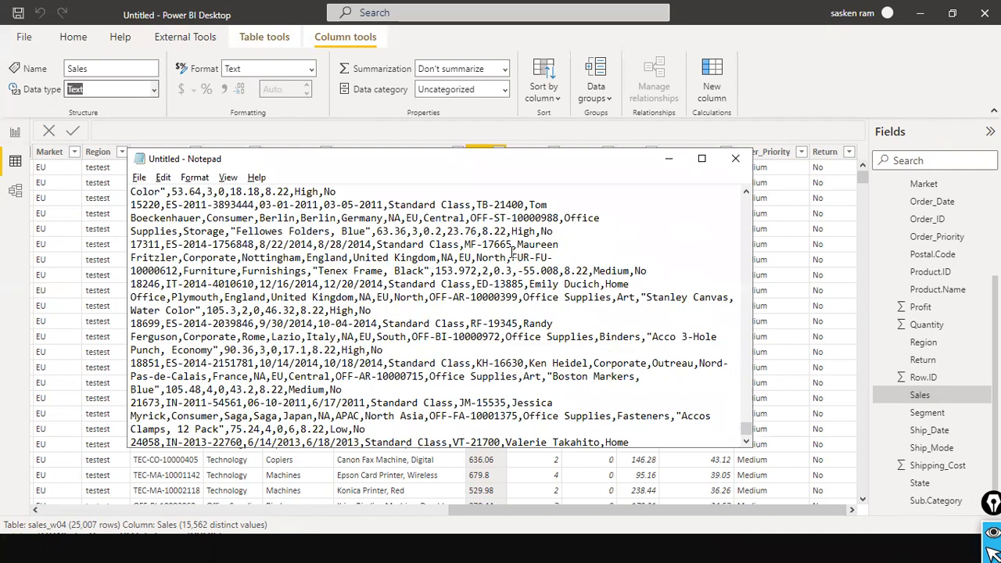
key("ctrl+Home")
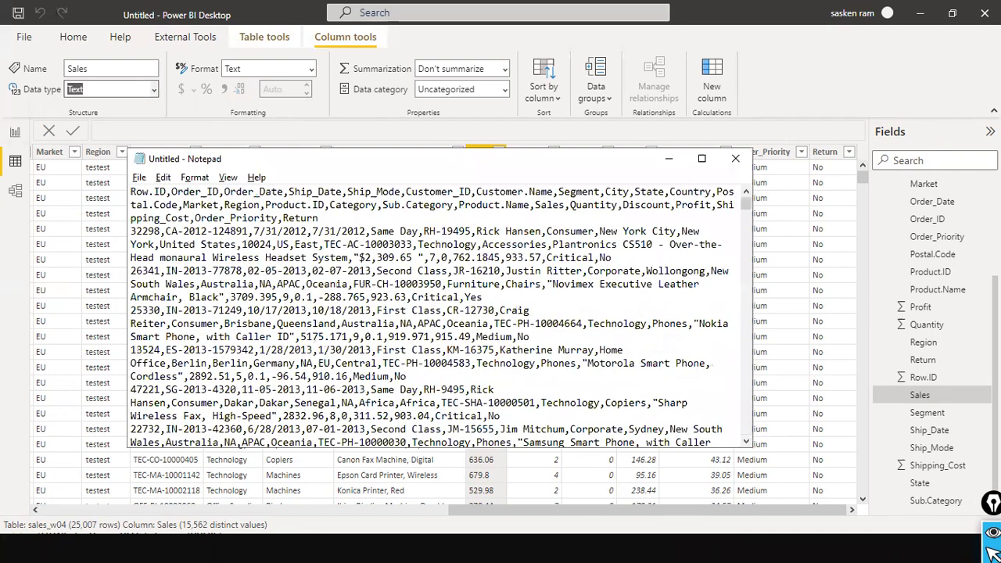
left_click(179, 127)
left_click(348, 330)
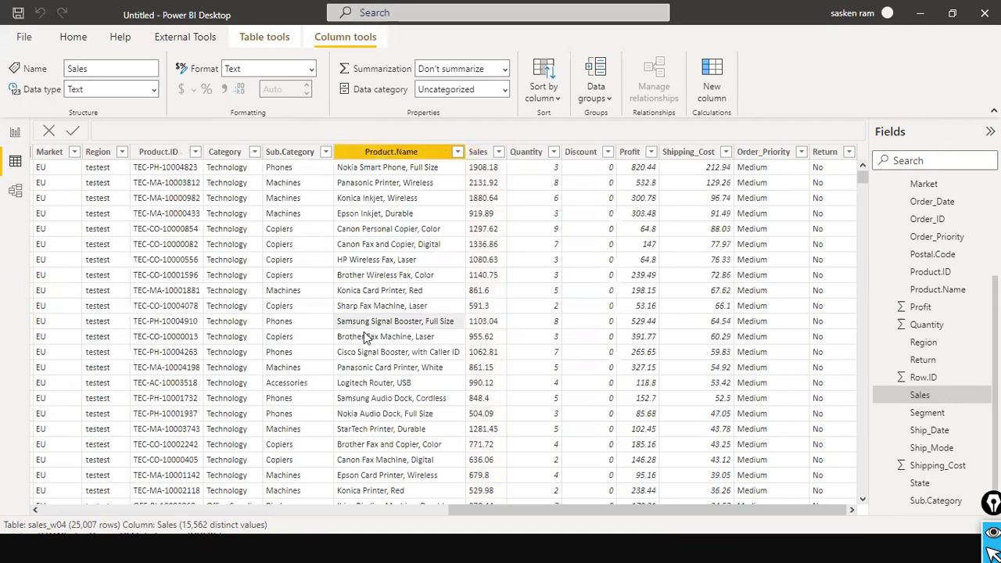
key("alt+Tab")
key("Escape")
left_click(711, 548)
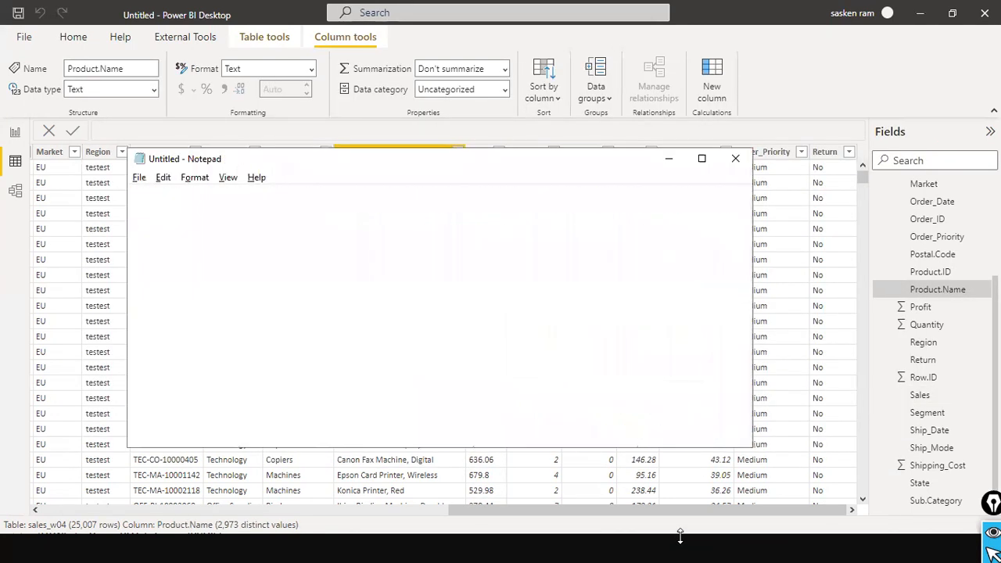
key("super")
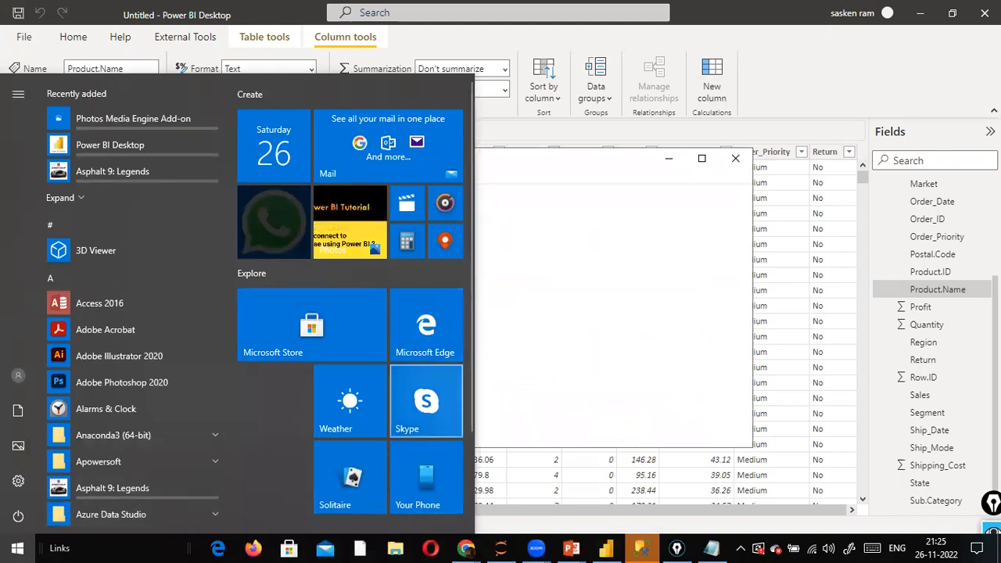
key("alt+Tab")
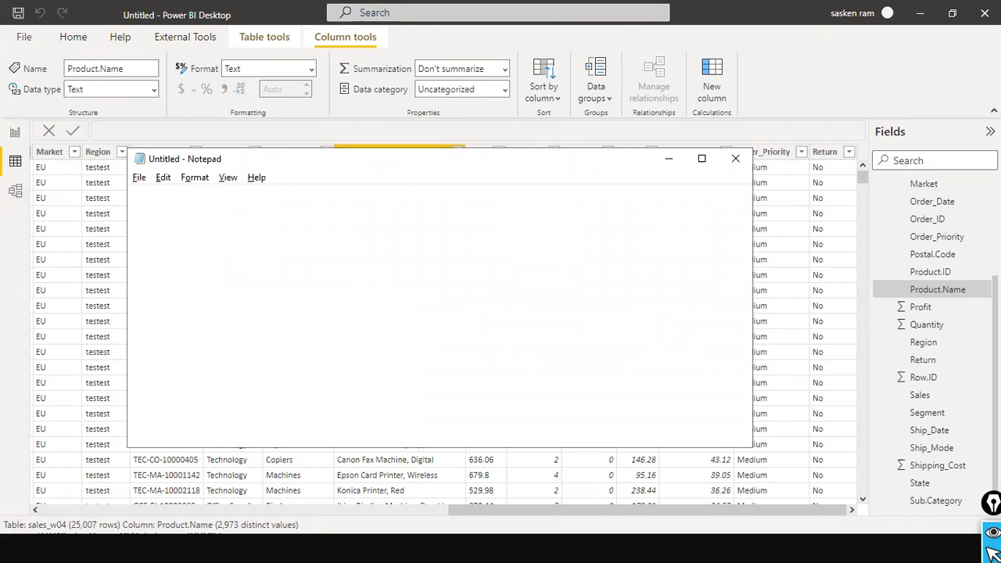
key("alt+Tab")
key("alt+Tab")
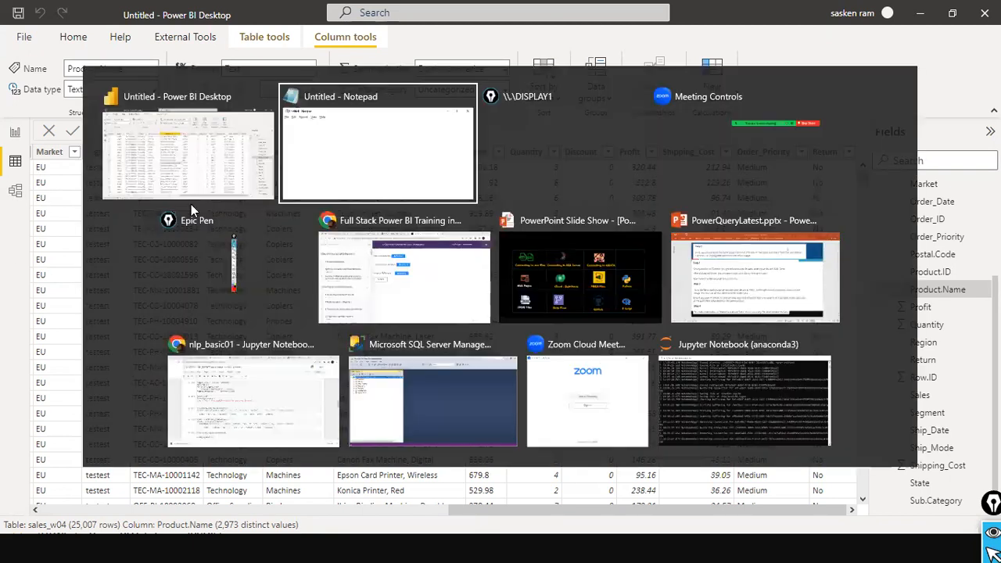
key("alt+Tab")
key("alt+Tab")
key("alt+Tab")
On the top line type 'today we are gonig to cover multiple data sources', inserting 'how to connect to'
left_click(383, 232)
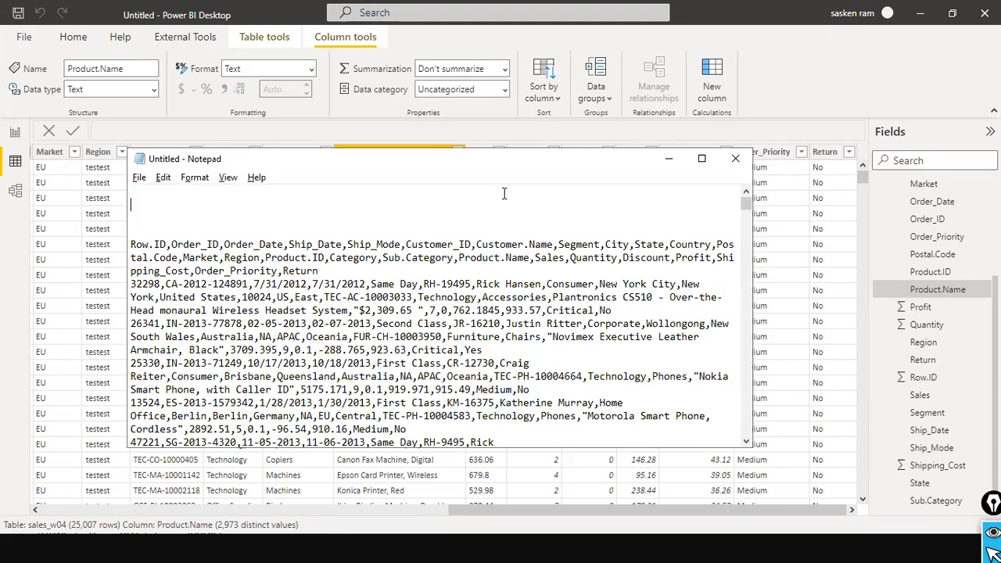
type("today we are gonig to ")
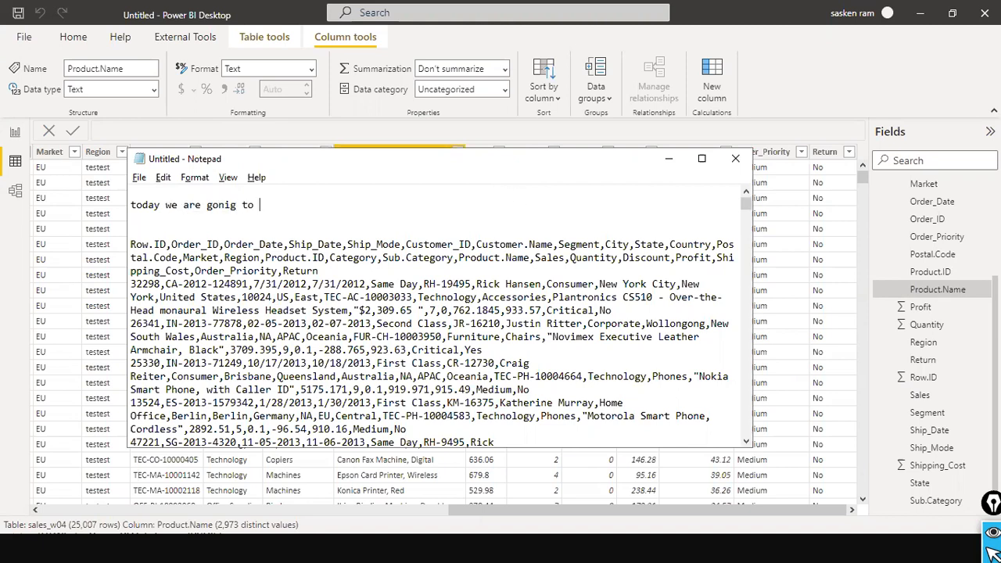
type("cover multiple ")
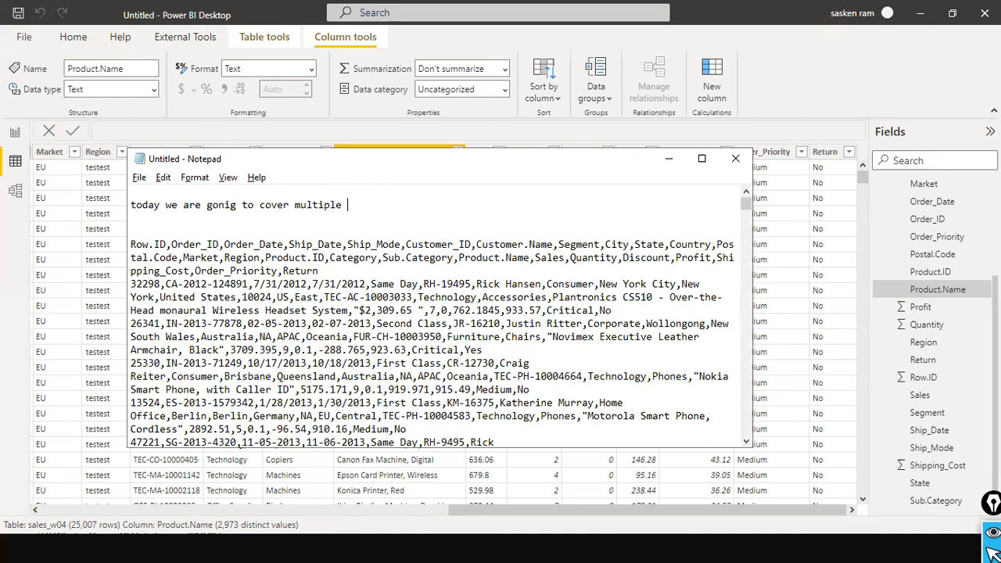
type("data sources")
key("Right")
key("Right")
key("Right")
key("Right")
key("Right")
key("Right")
type("how to connec tt")
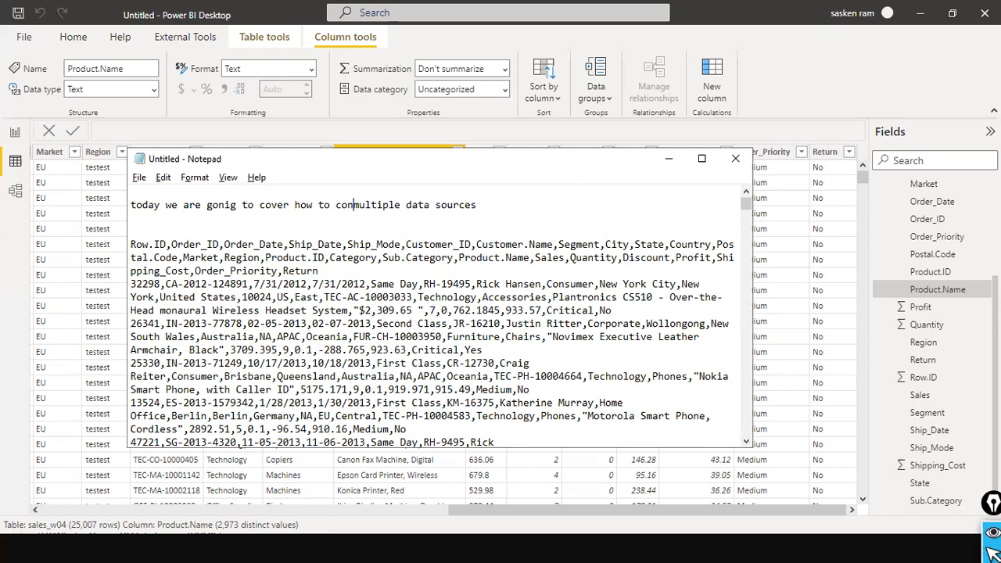
key("BackSpace")
key("BackSpace")
key("BackSpace")
key("BackSpace")
type("t tooo o o")
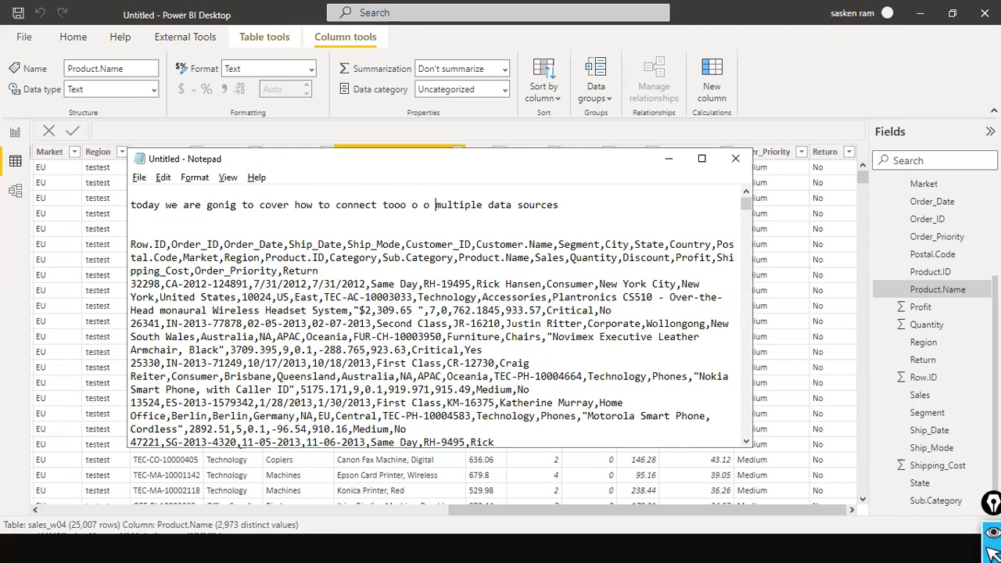
key("ctrl+shift+Left")
key("ctrl+shift+Left")
key("ctrl+shift+Left")
key("ctrl+shift+Left")
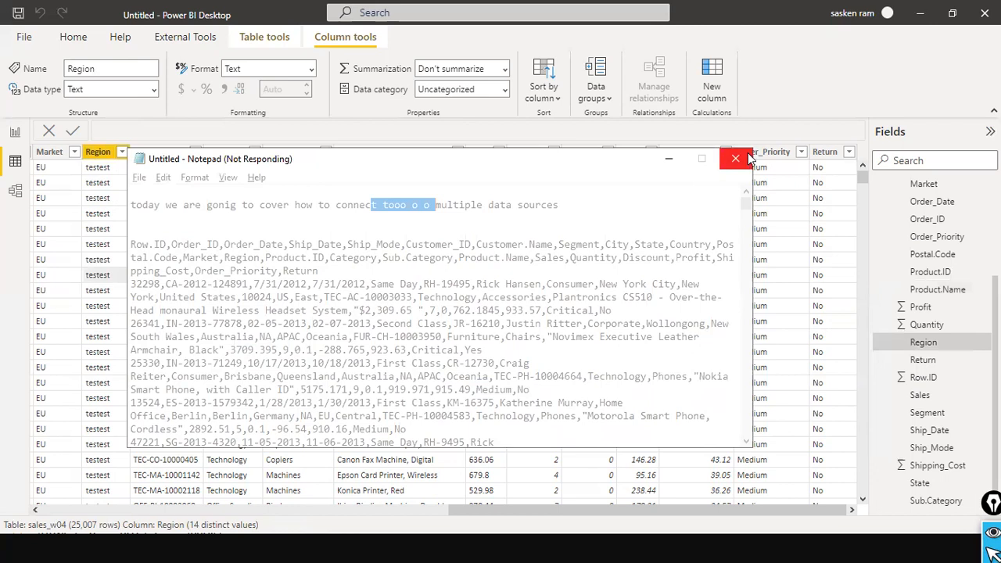
Close the frozen Notepad window, then return to a Notepad window's empty first line
left_click(716, 180)
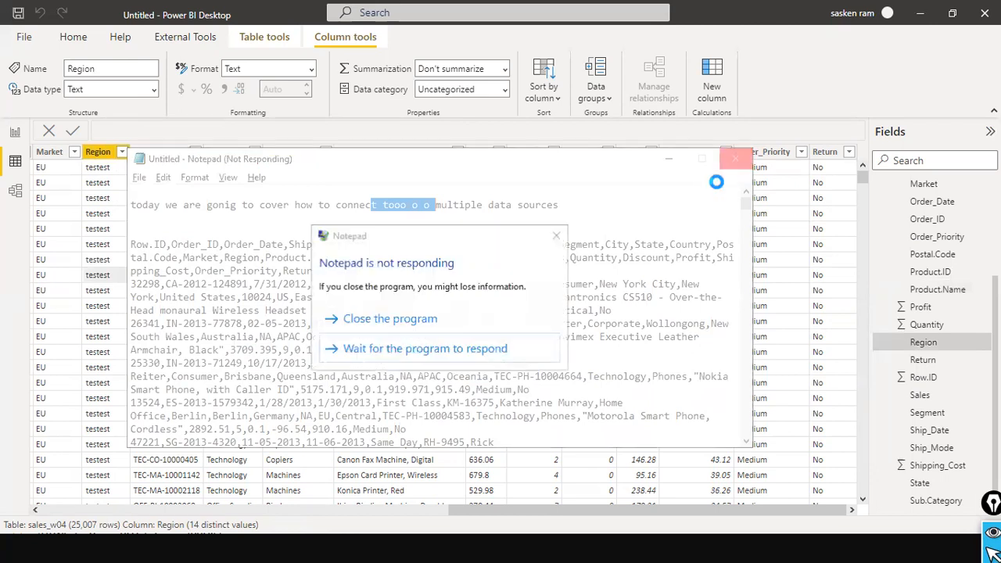
left_click(444, 322)
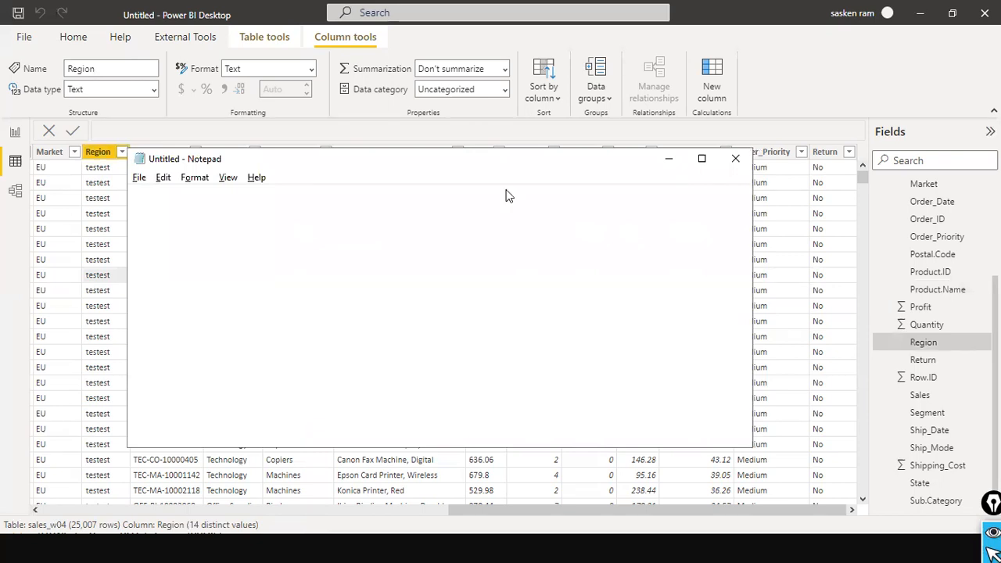
key("alt+Tab")
key("alt+Tab")
key("alt+Tab")
key("alt+Tab")
key("alt+Tab")
key("alt+Tab")
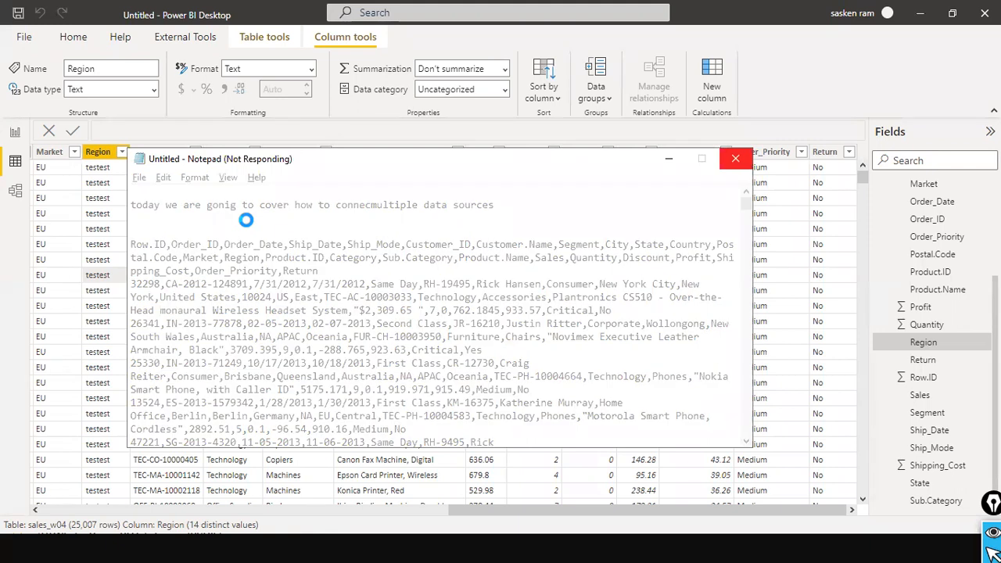
key("super")
left_click(504, 549)
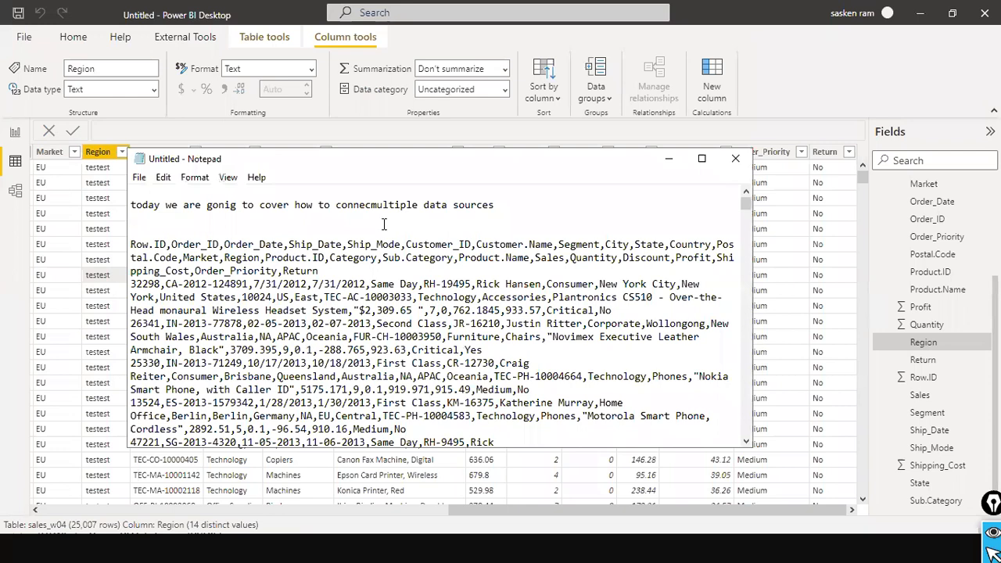
key("Up")
key("Up")
key("Up")
key("alt+Tab")
key("alt+Tab")
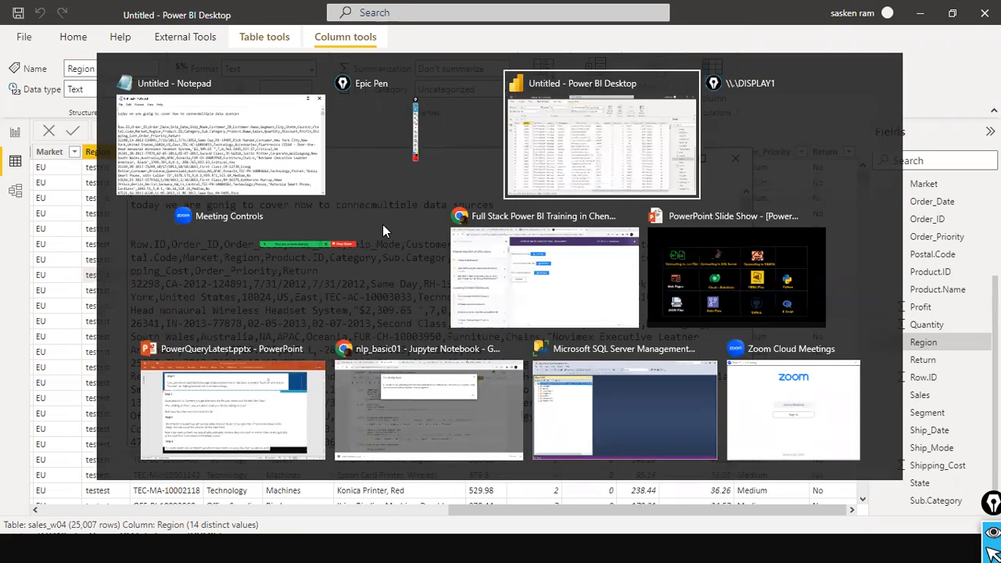
key("alt+Tab")
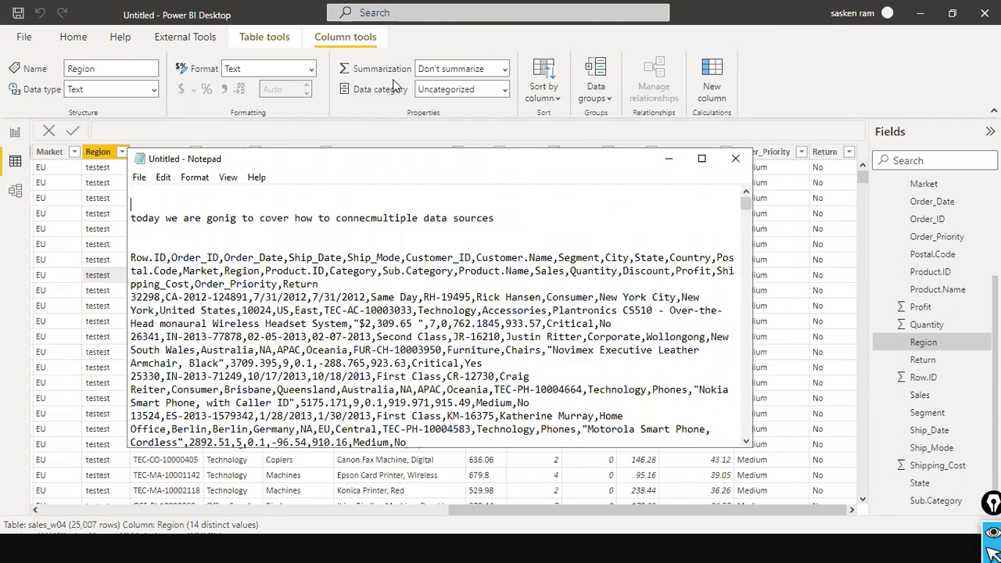
key("super")
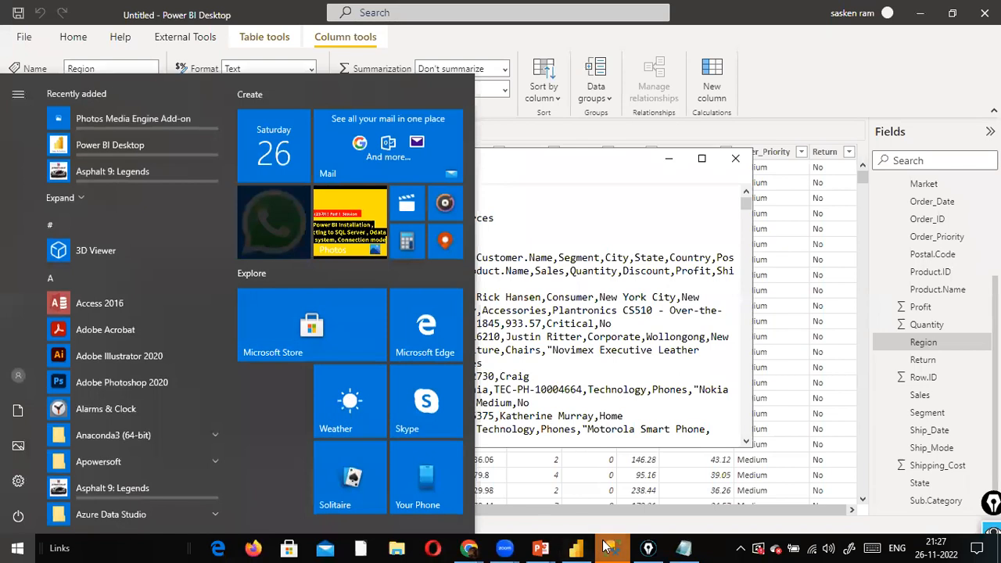
mouse_move(609, 547)
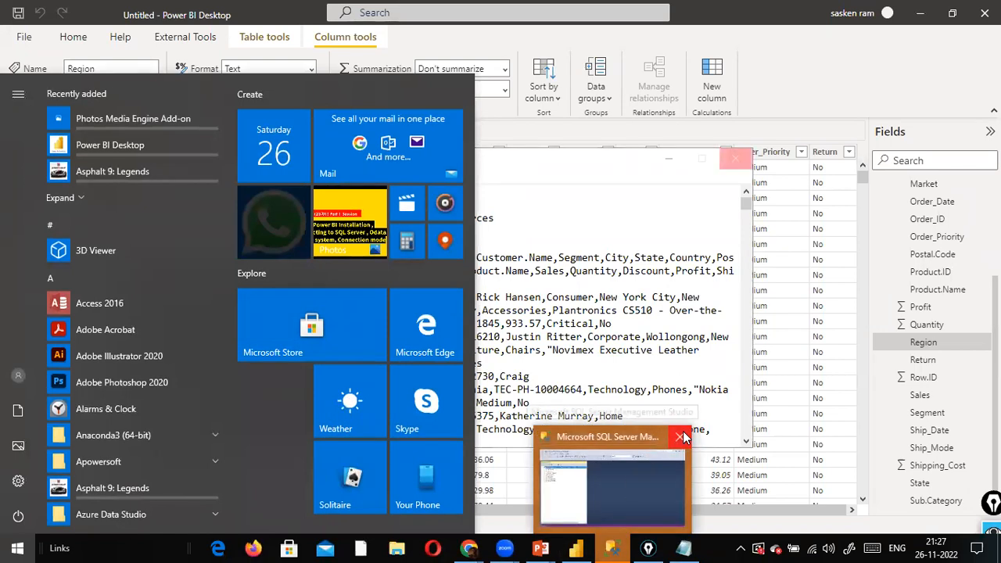
left_click(635, 337)
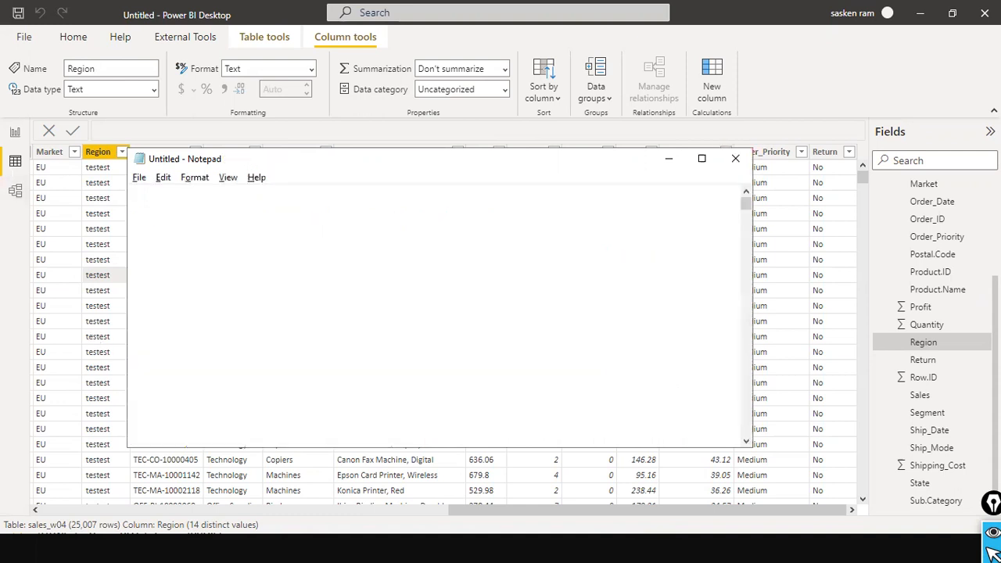
In Notepad, type 'asdfjsfj adf 10 20 30', try 40 in place of 30, and undo back to 30
key("alt+Tab")
key("alt+Tab")
key("alt+Tab")
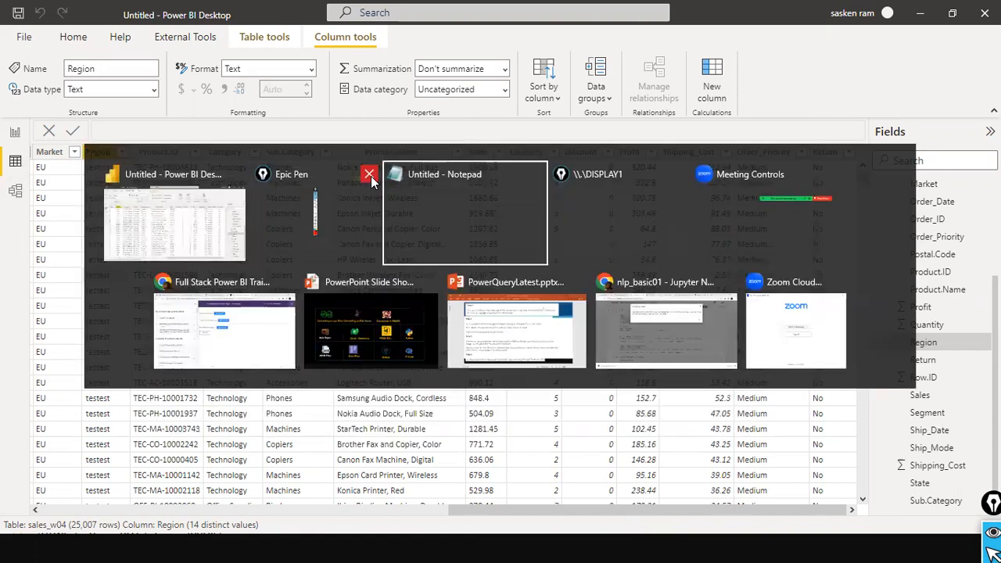
type("asdfjsfj  adf  10 20 30")
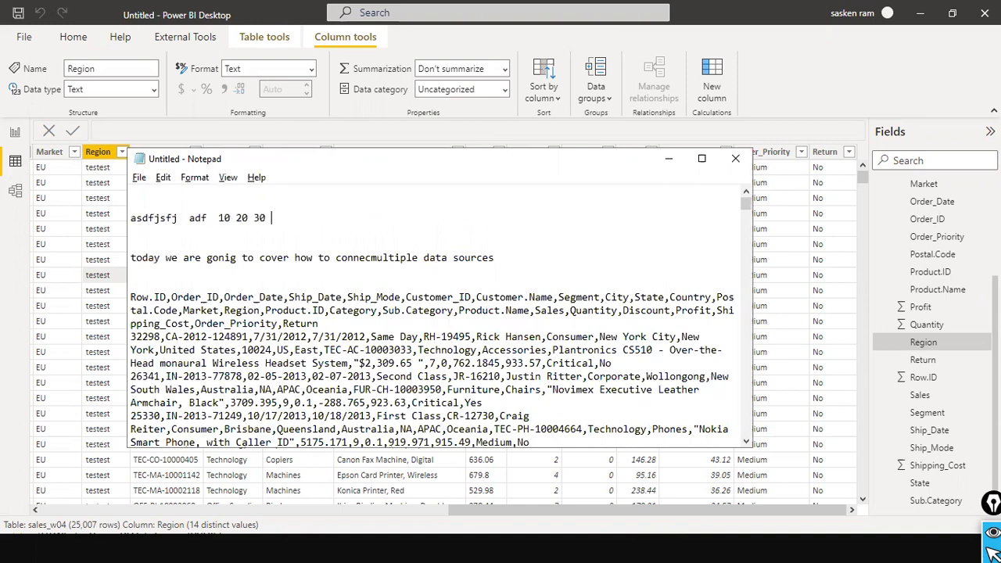
key("BackSpace")
key("BackSpace")
key("BackSpace")
type("40")
key("shift+Left")
key("shift+Left")
key("BackSpace")
key("ctrl+z")
key("BackSpace")
key("ctrl+z")
key("BackSpace")
key("ctrl+z")
Paste extra copies of 30, delete the 303030 line and blank line, and close Notepad without saving
left_click(283, 222)
key("ctrl+v")
key("Down")
key("ctrl+v")
key("ctrl+v")
key("ctrl+v")
key("BackSpace")
key("BackSpace")
key("Down")
key("shift+Home")
key("Delete")
key("BackSpace")
left_click(734, 161)
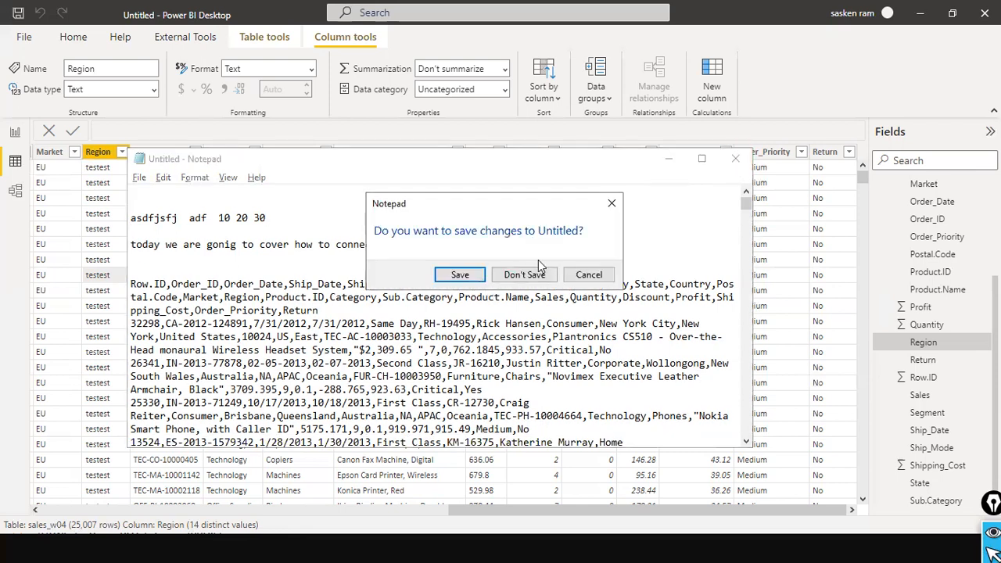
left_click(535, 275)
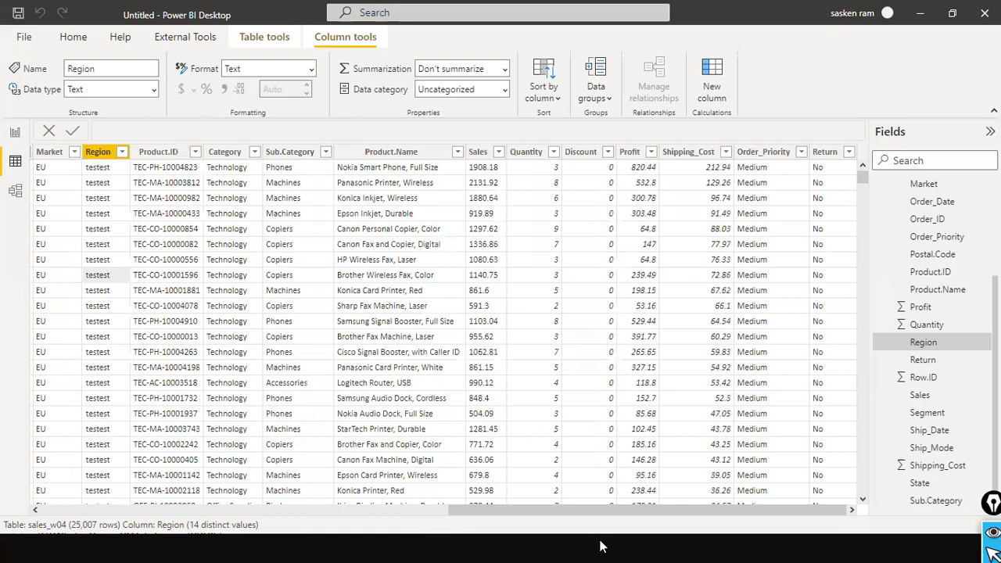
Close the training course tab and the GitHub browser window
key("super")
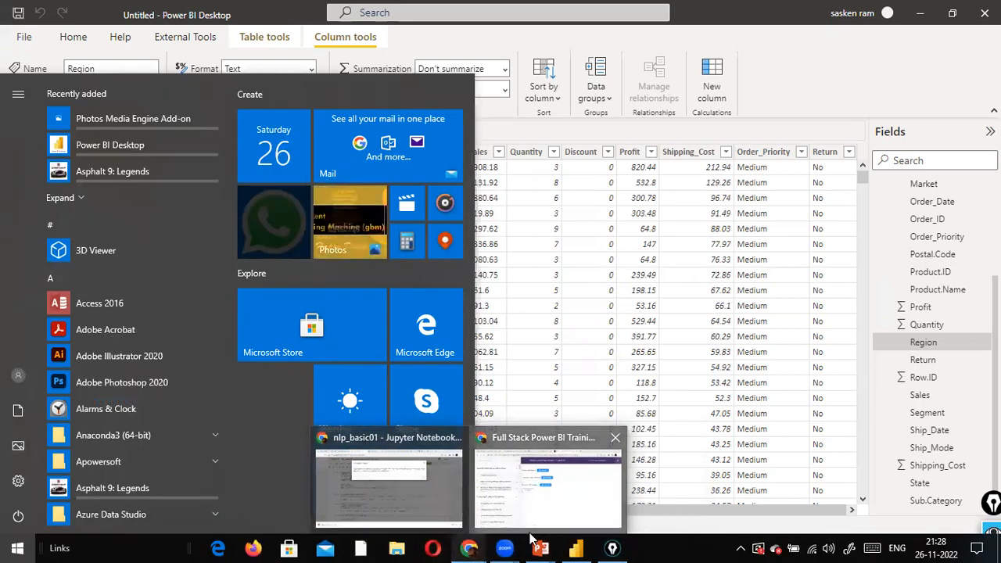
left_click(547, 484)
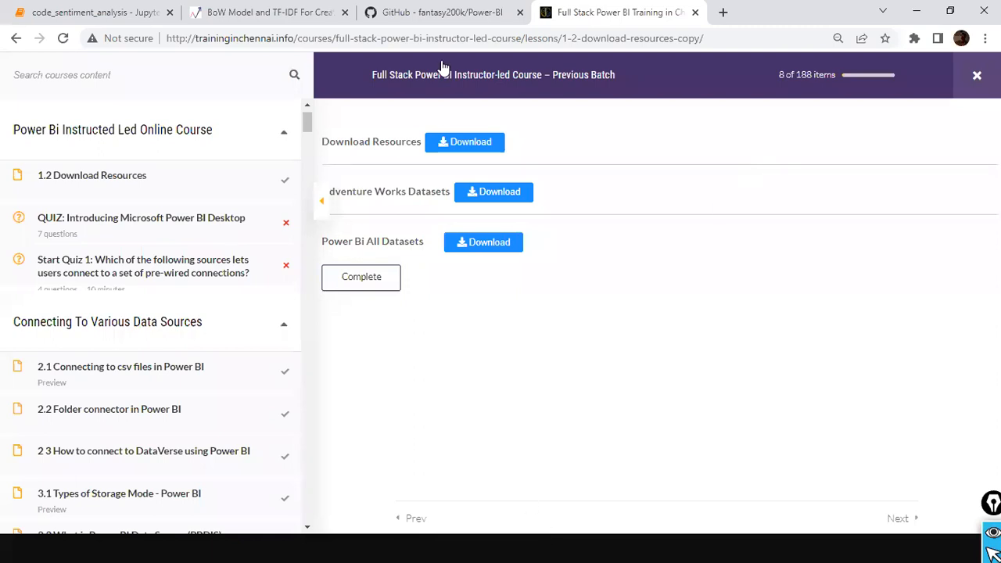
left_click(694, 12)
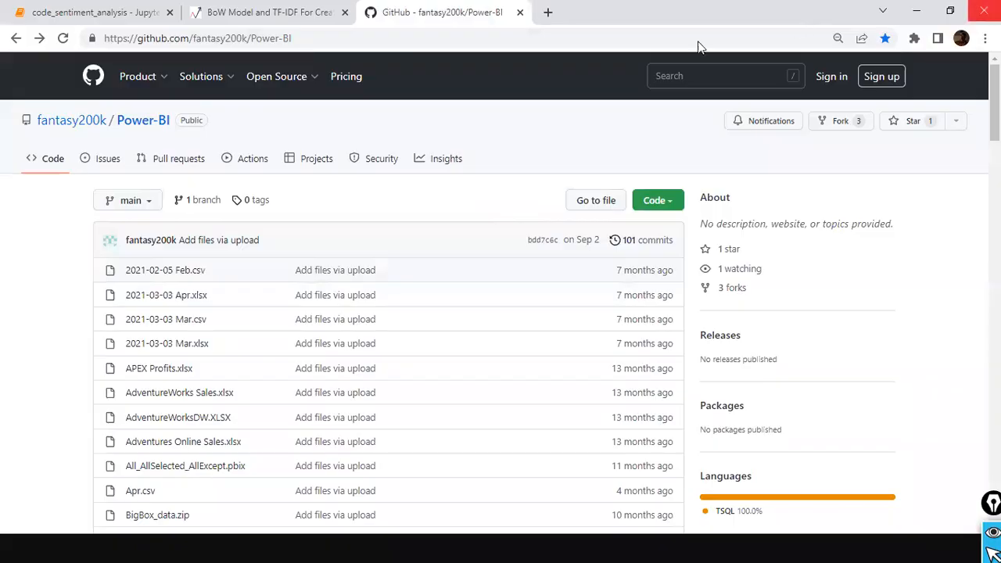
left_click(983, 11)
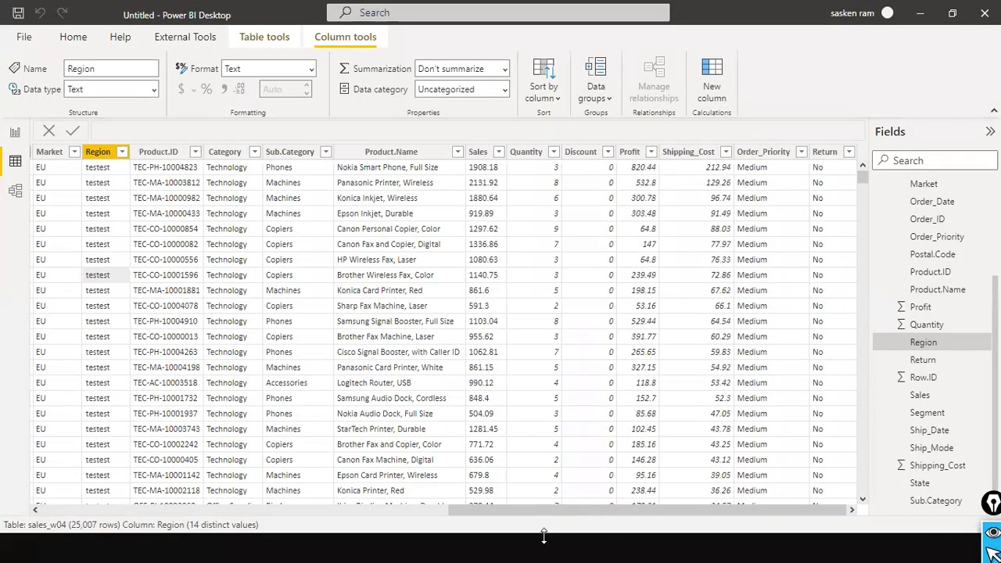
Close the PowerPoint slide show and the PowerQueryLatest presentation
key("super")
mouse_move(540, 548)
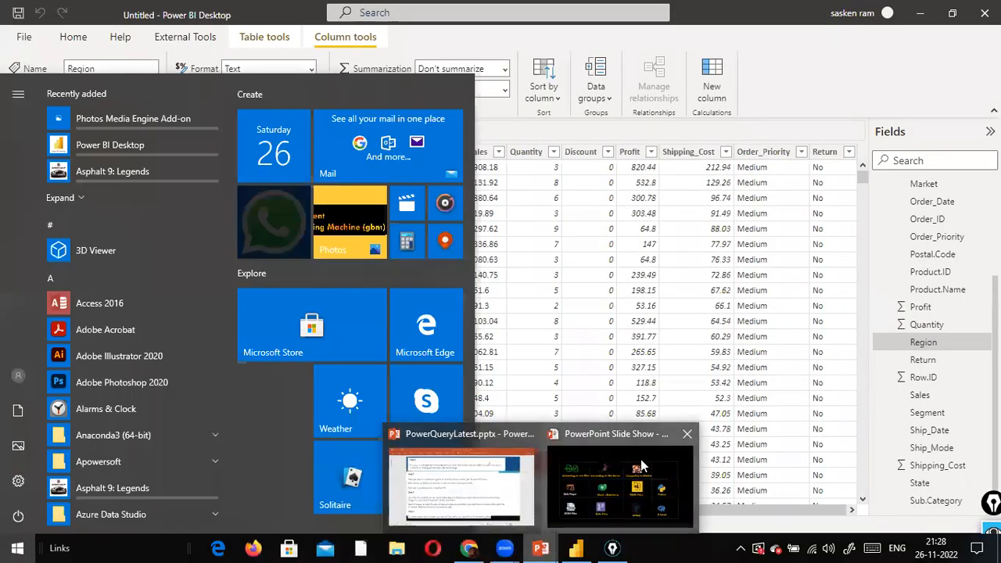
left_click(688, 433)
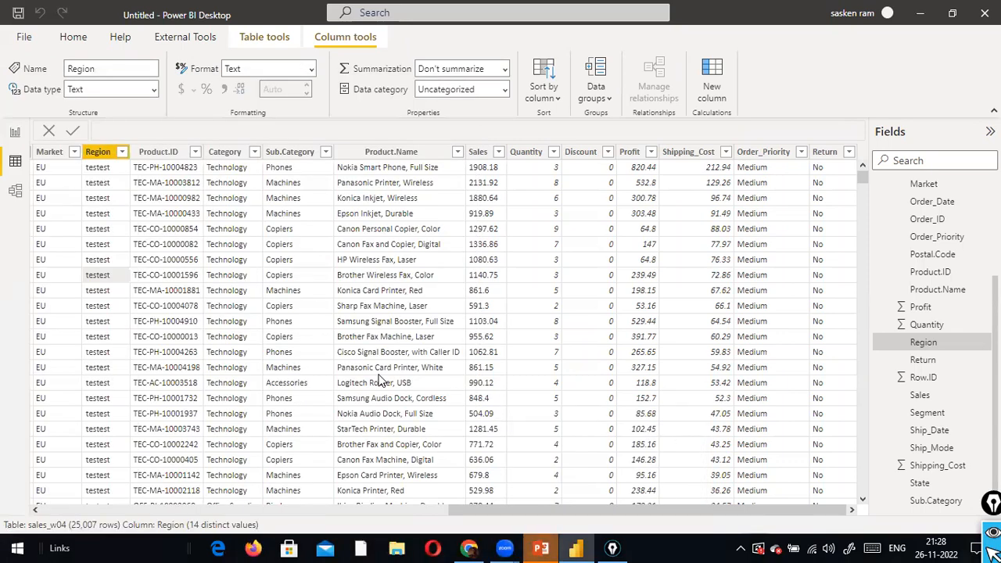
left_click(545, 548)
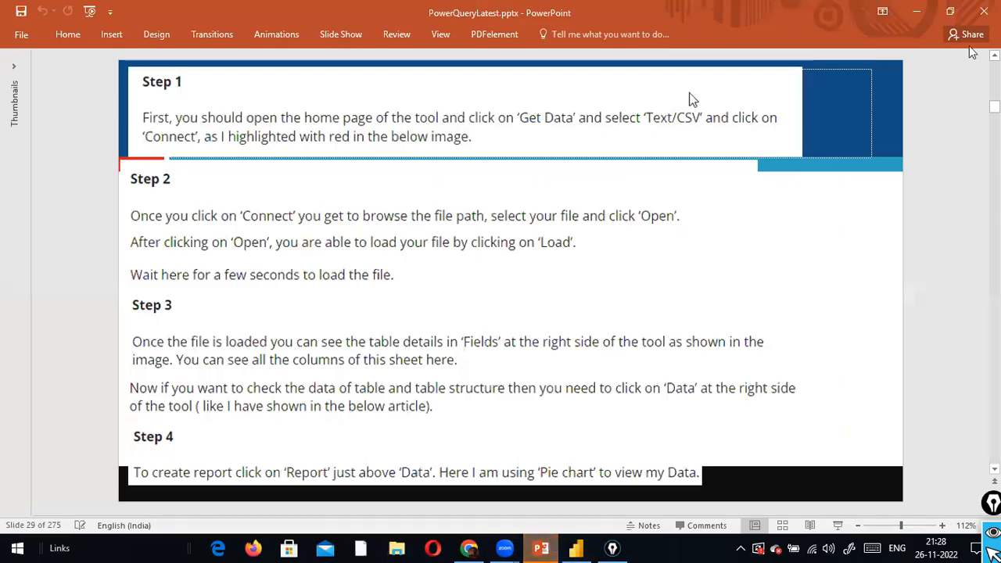
left_click(984, 11)
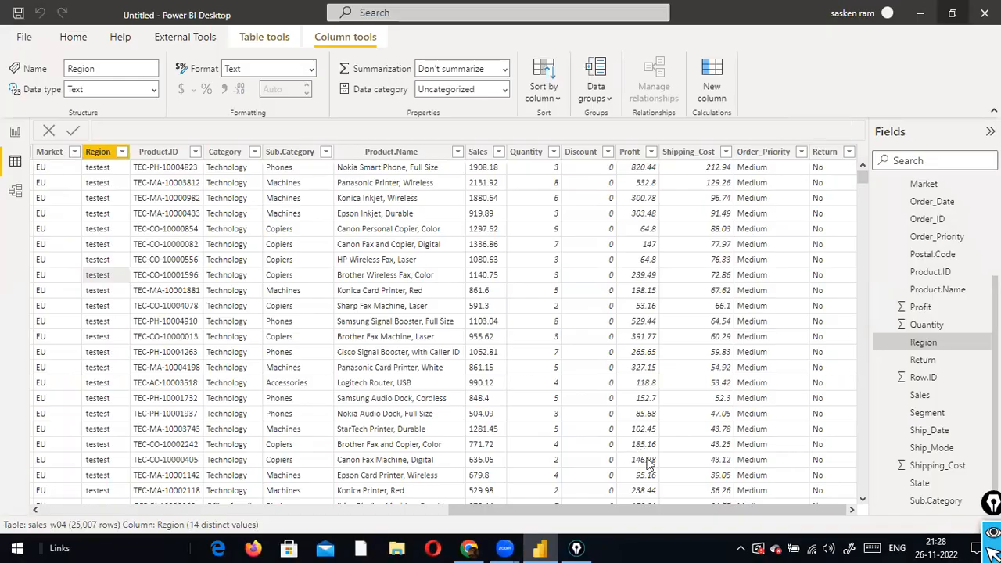
Dismiss the connection-failed message, close the nlp_basic01 notebook tab, and restore Power BI Desktop
left_click(545, 547)
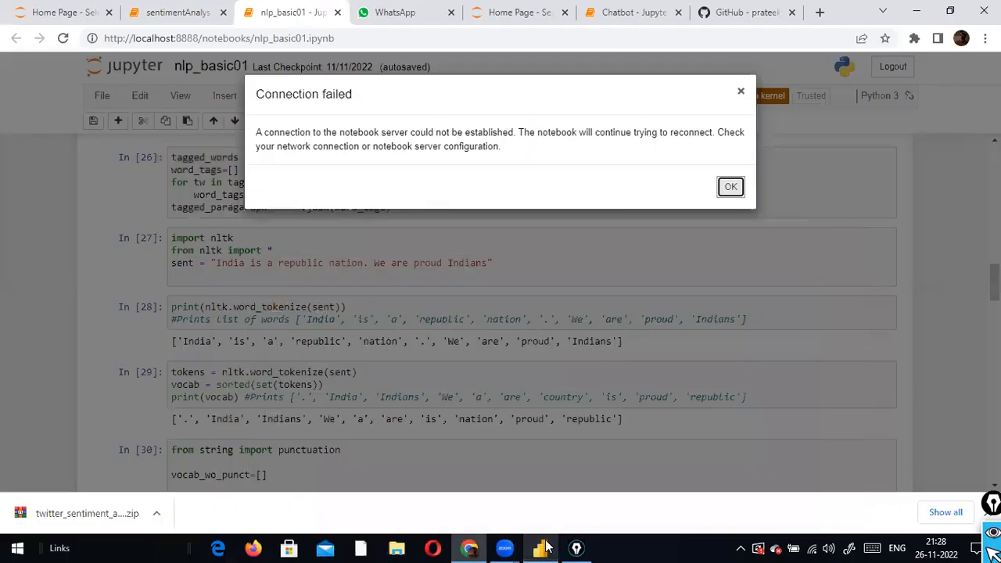
left_click(730, 186)
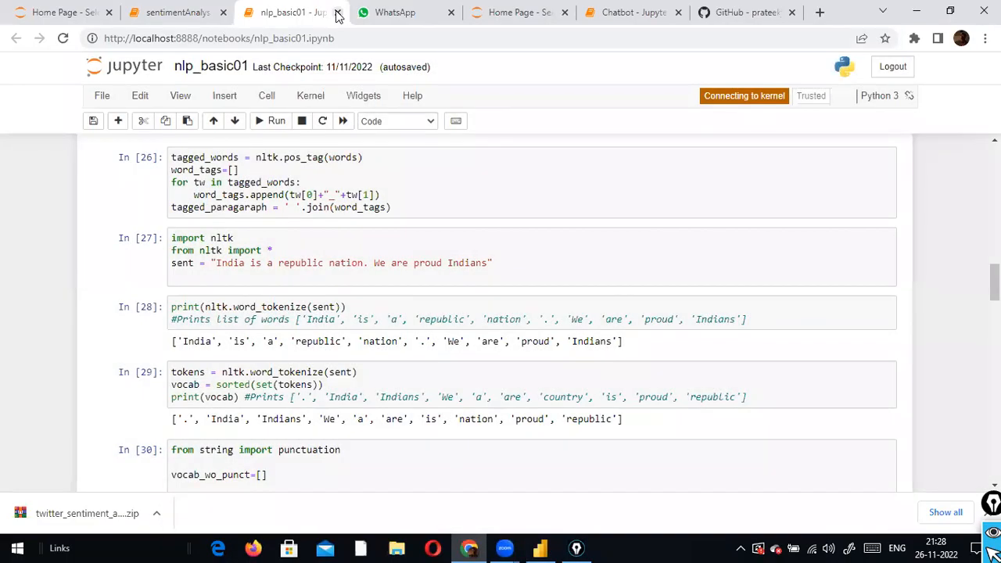
left_click(337, 12)
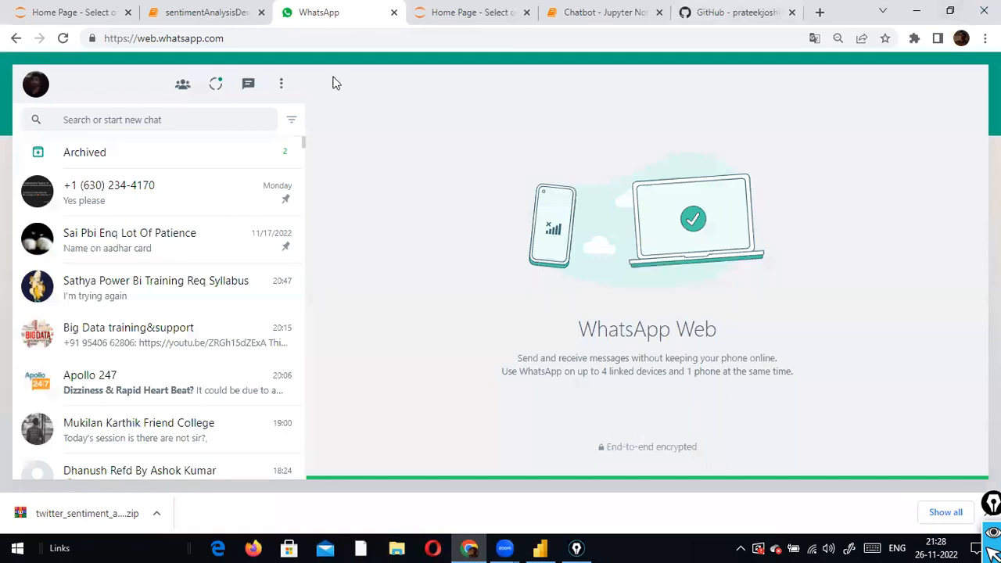
left_click(468, 547)
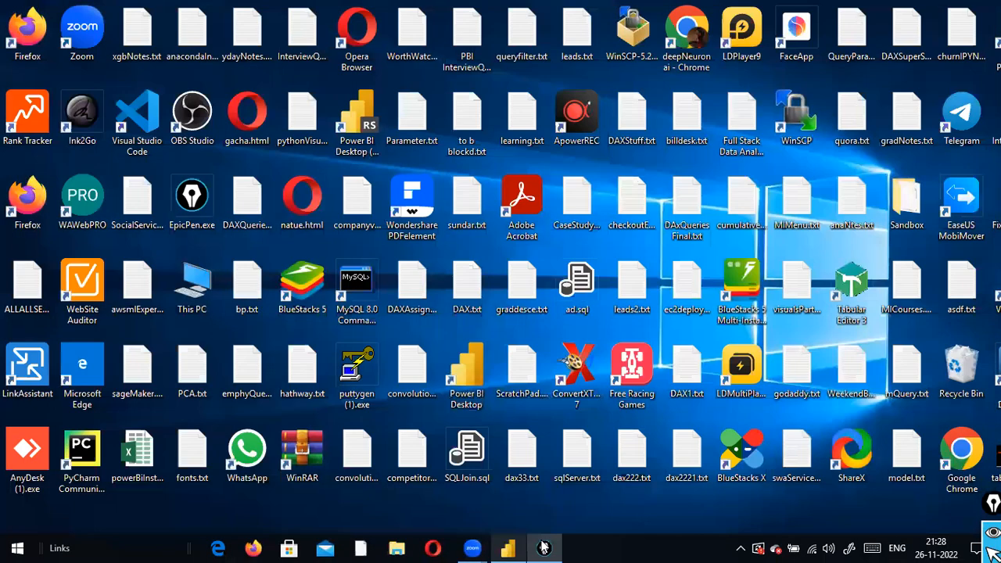
left_click(512, 547)
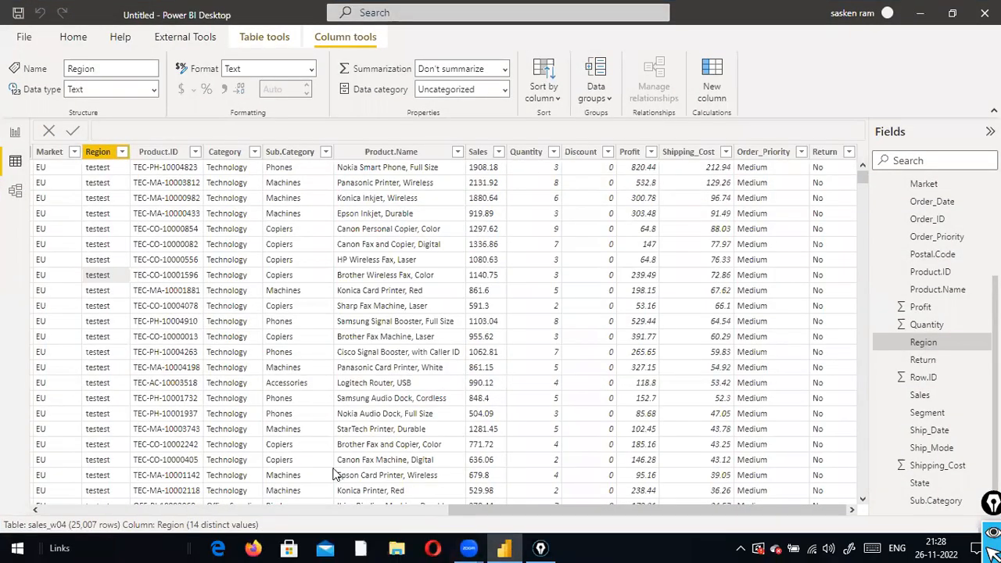
Launch Notepad from a Start menu search for 'notepad'
key("super")
type("not")
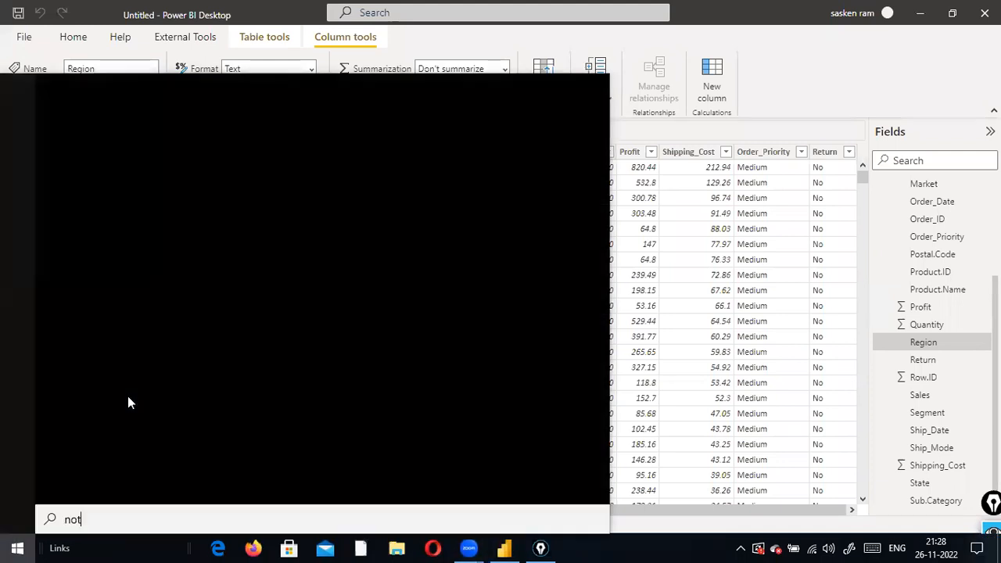
type("epad")
key("Return")
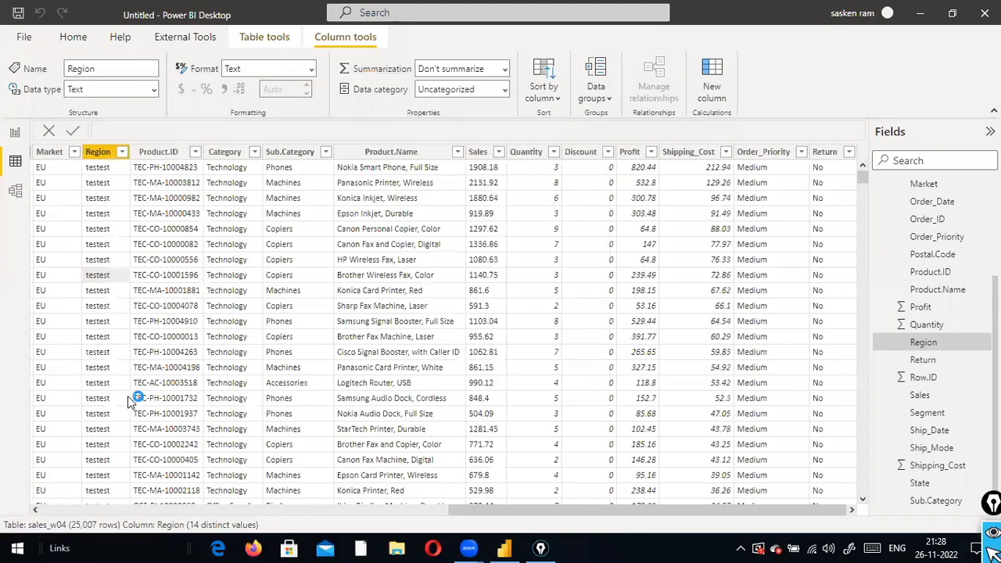
Type 10 20 40, undo it back to 10 20 30, and return to the Power BI table
key("Return")
key("Return")
type("10 0")
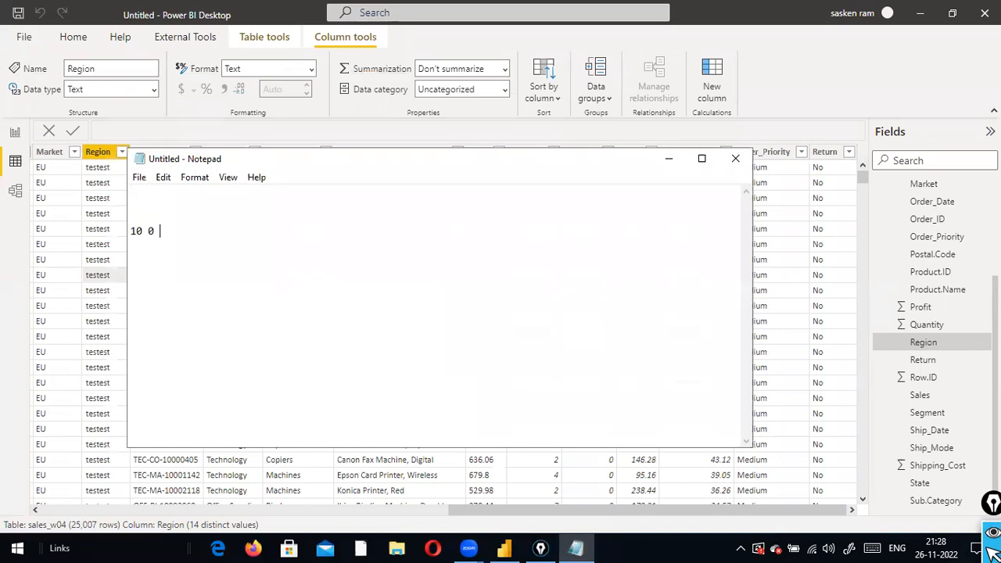
key("BackSpace")
type("20")
key("BackSpace")
key("BackSpace")
type("40")
key("ctrl+a")
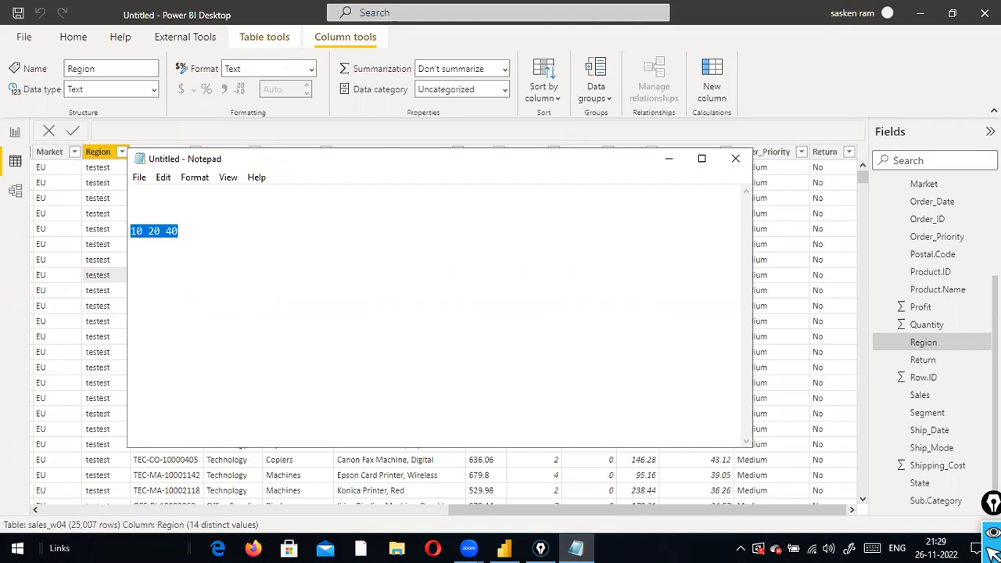
key("End")
key("ctrl+z")
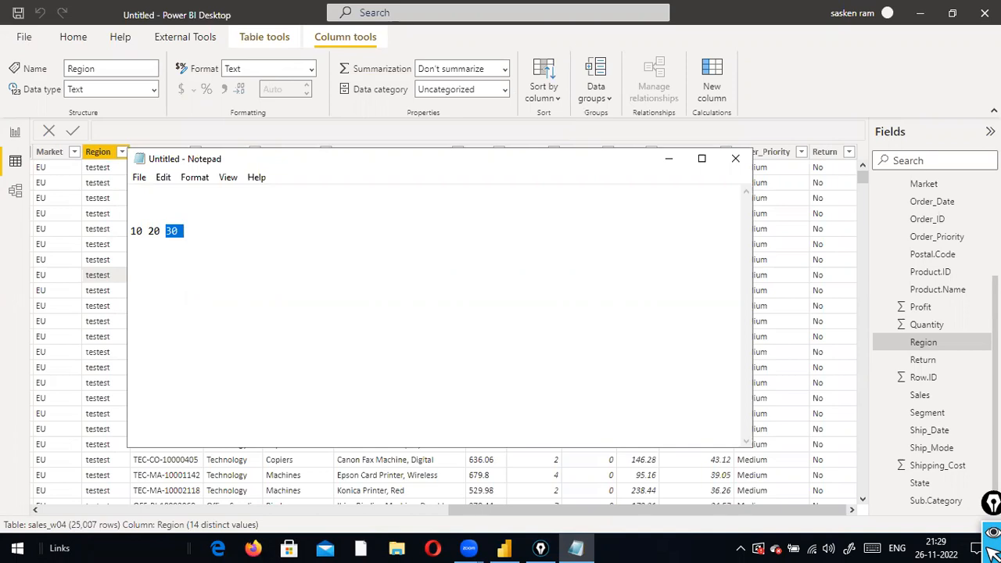
left_click(125, 395)
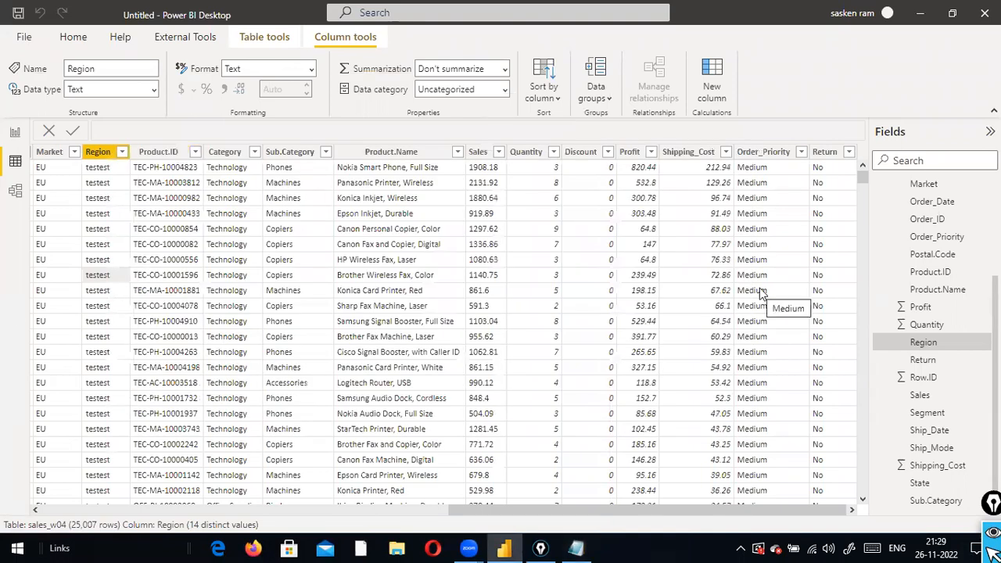
Open sales_w04 in Power Query Editor using Home > Transform data > Transform data
left_click(74, 38)
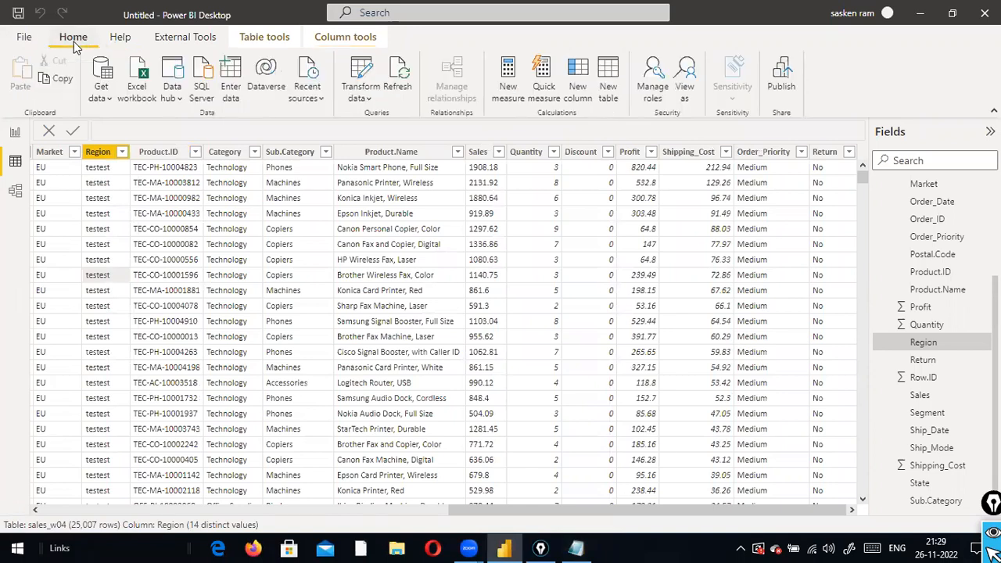
left_click(365, 101)
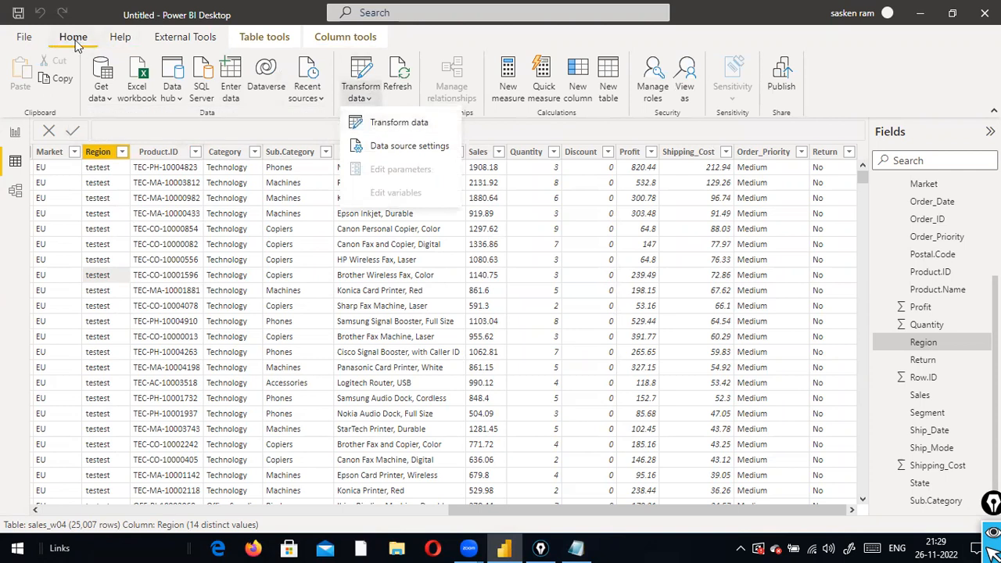
left_click(372, 123)
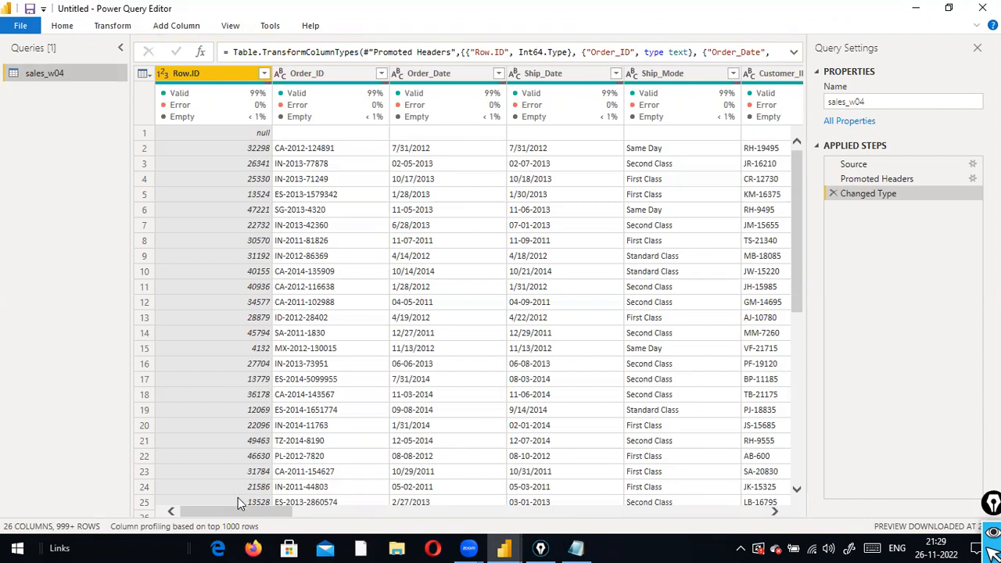
left_click_drag(230, 513, 621, 527)
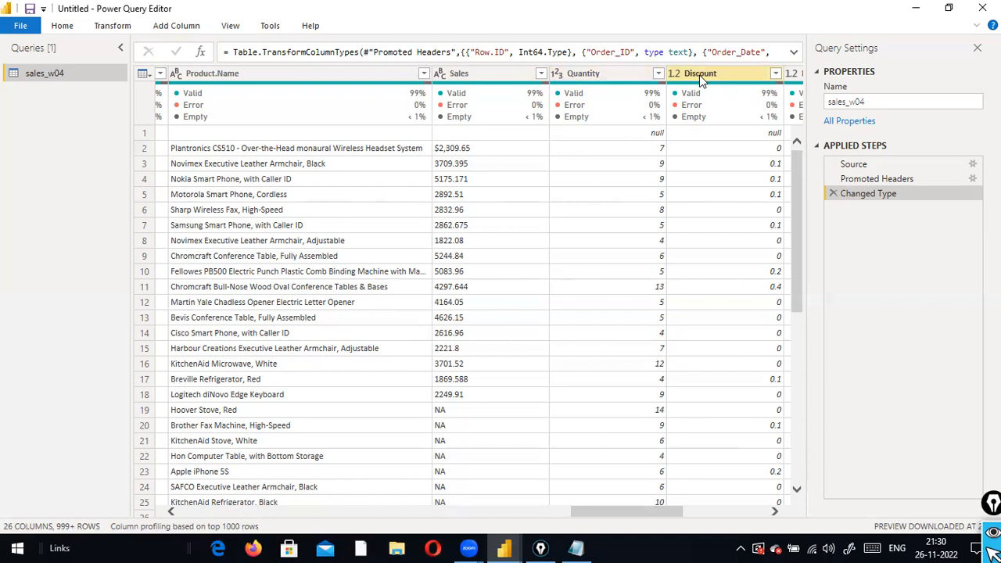
left_click_drag(582, 516, 722, 504)
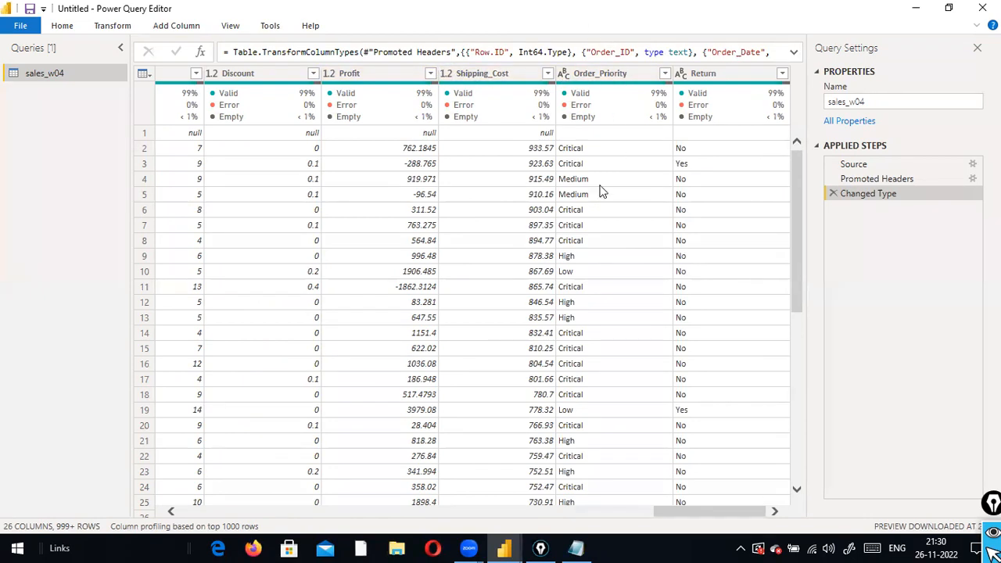
left_click_drag(676, 512, 585, 506)
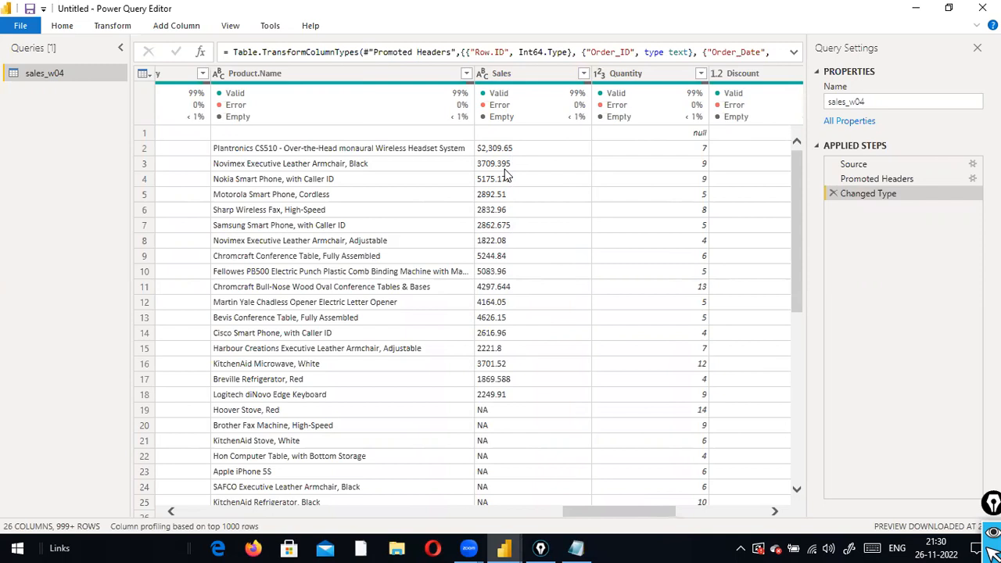
mouse_move(498, 97)
scroll(508, 238, "down", 3)
Draw a second, longer red arrow pointing at the $2,309.65 cell in the Sales column
scroll(506, 243, "up", 3)
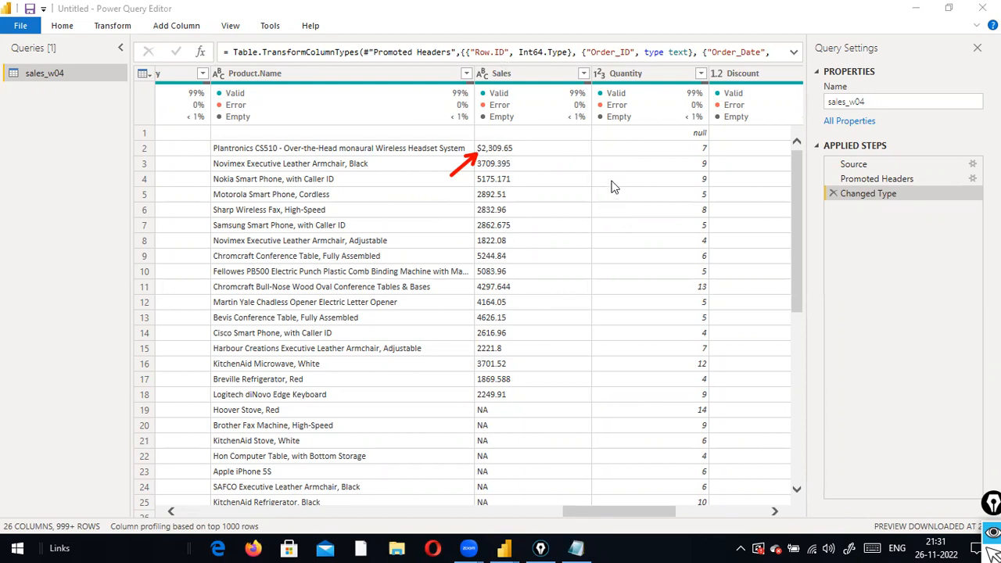
left_click_drag(637, 174, 525, 150)
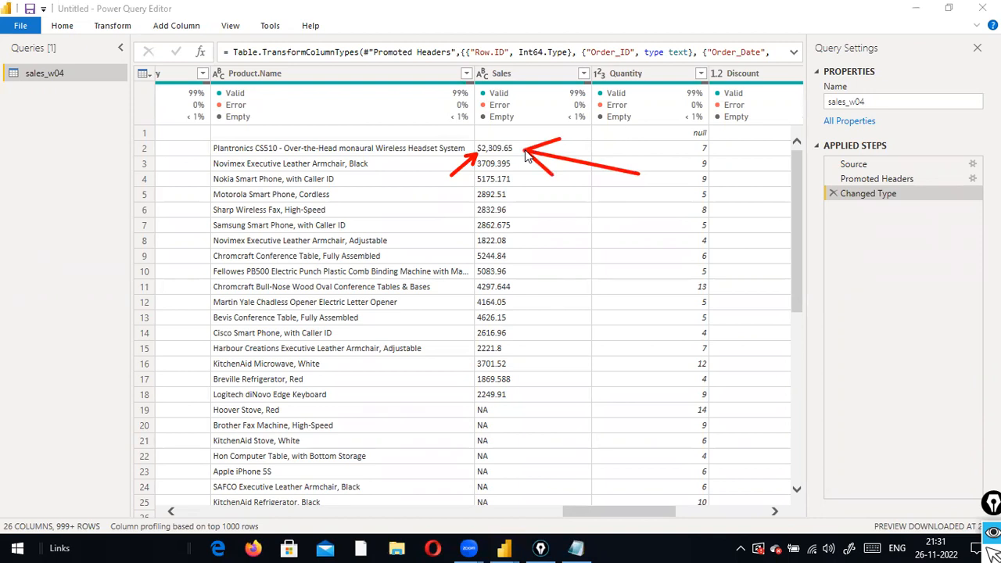
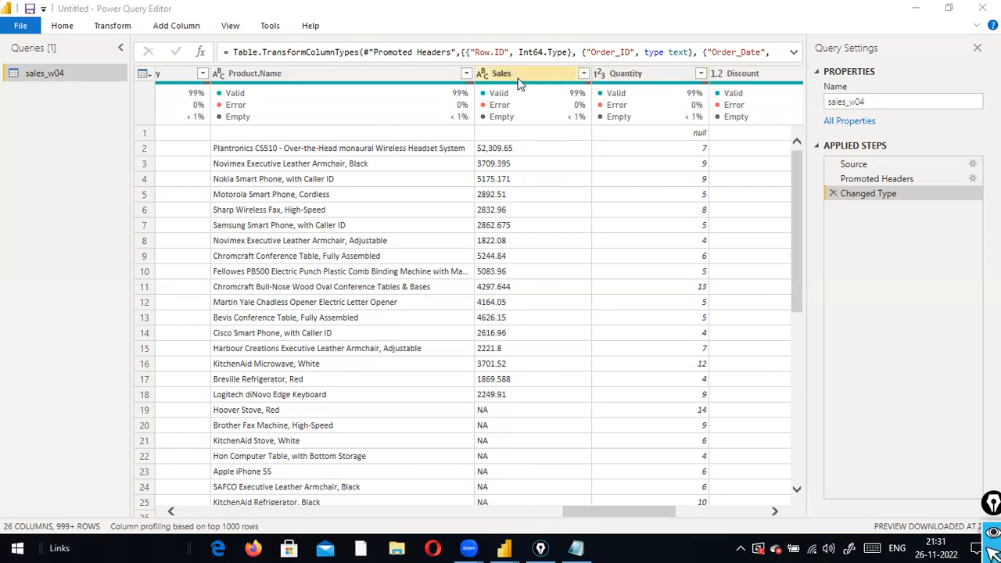
Change the Sales column type to Decimal Number, replacing the current conversion
left_click(482, 74)
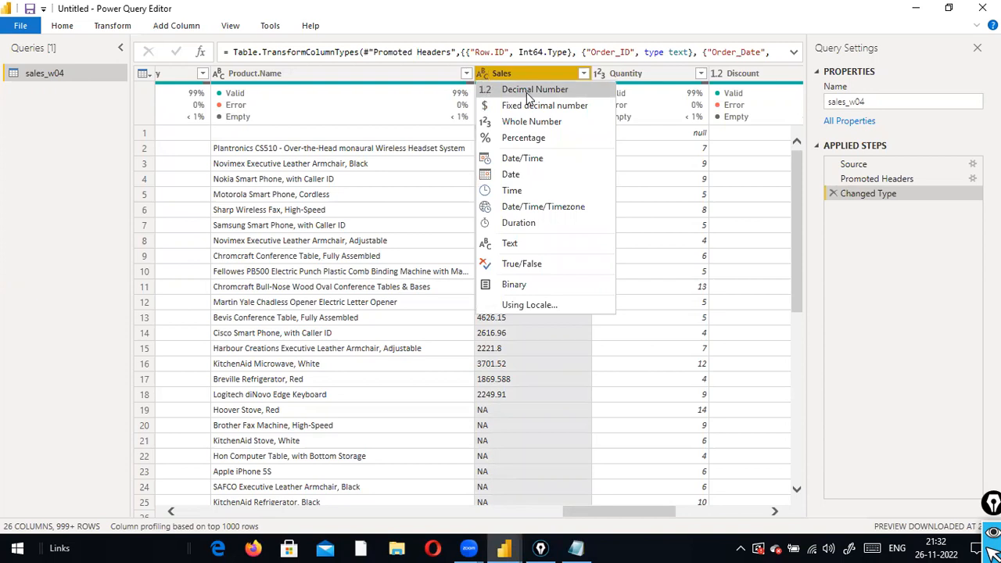
left_click(526, 92)
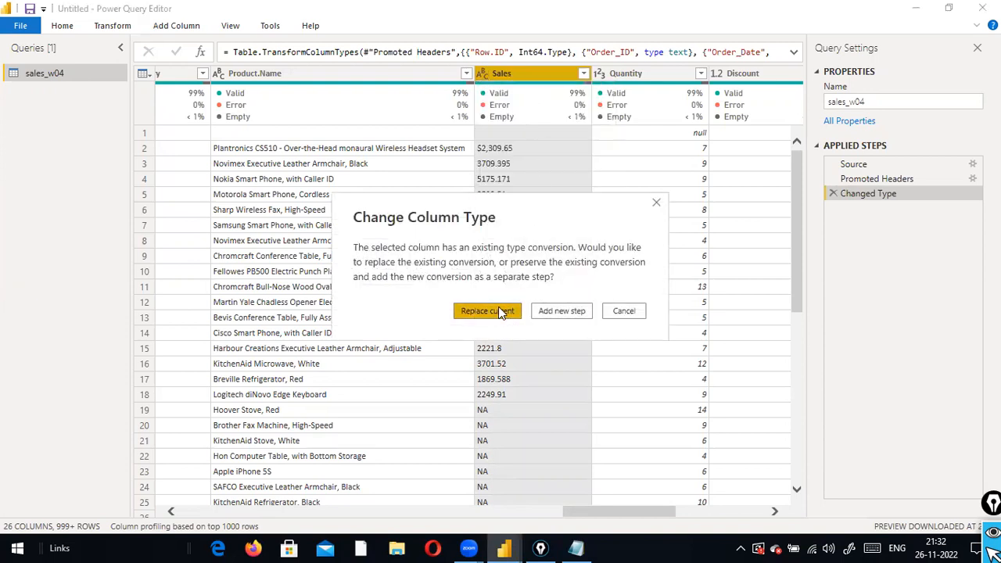
left_click(462, 310)
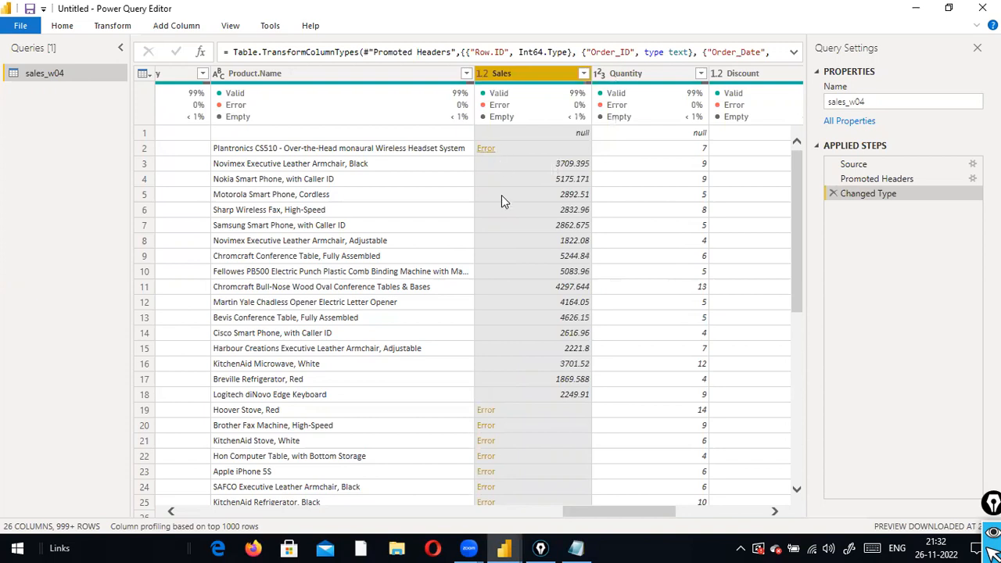
scroll(501, 425, "down", 2)
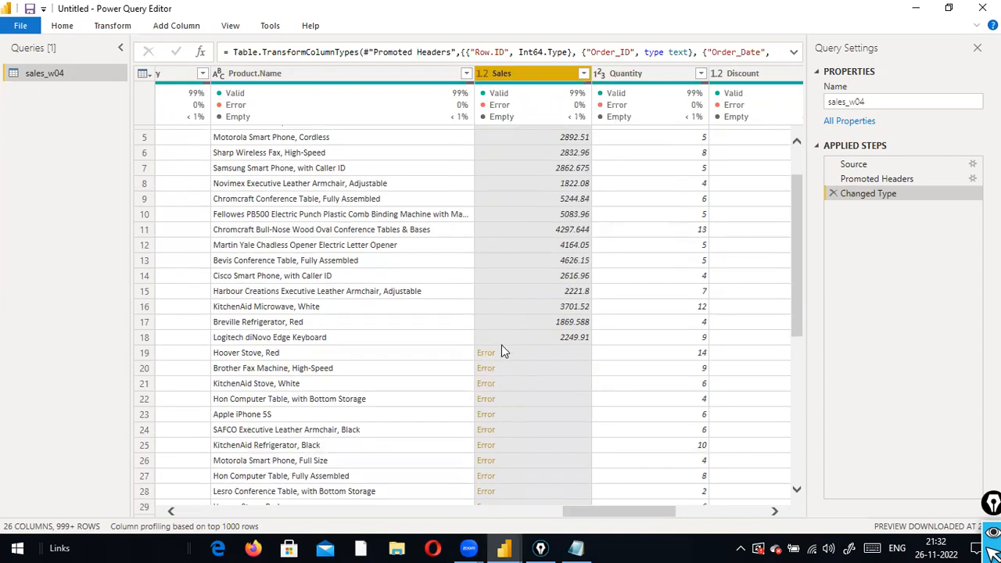
scroll(496, 342, "up", 2)
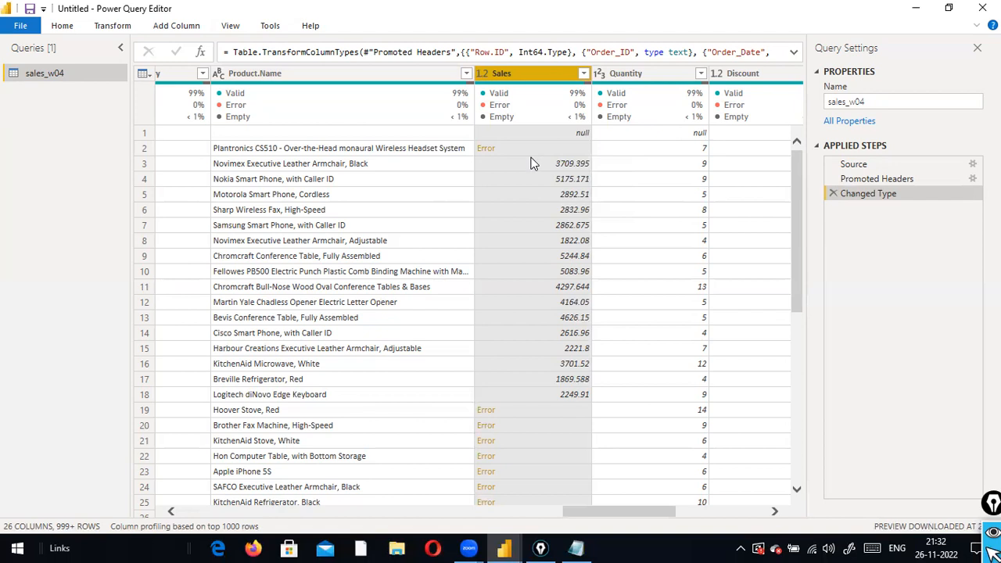
left_click(485, 75)
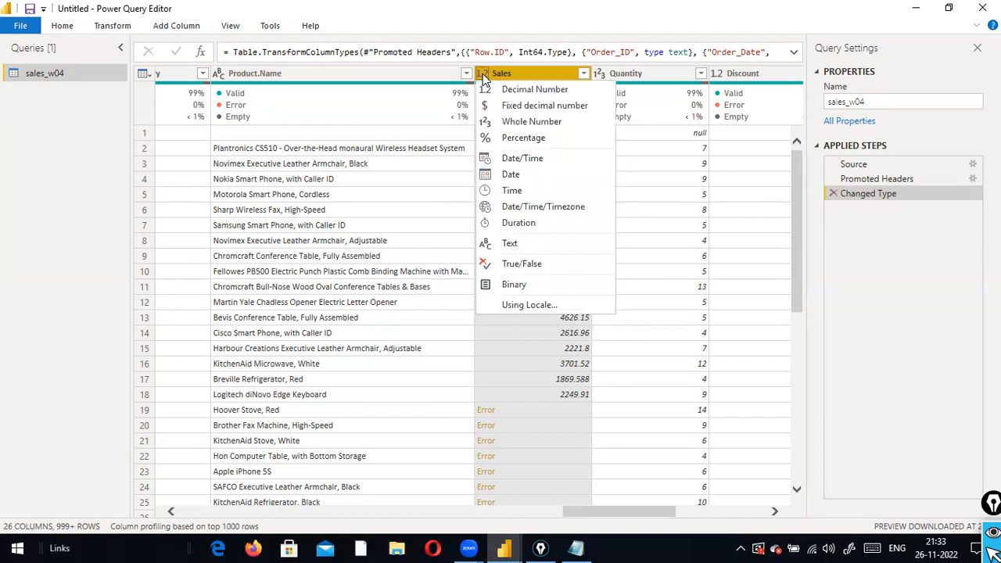
left_click(638, 10)
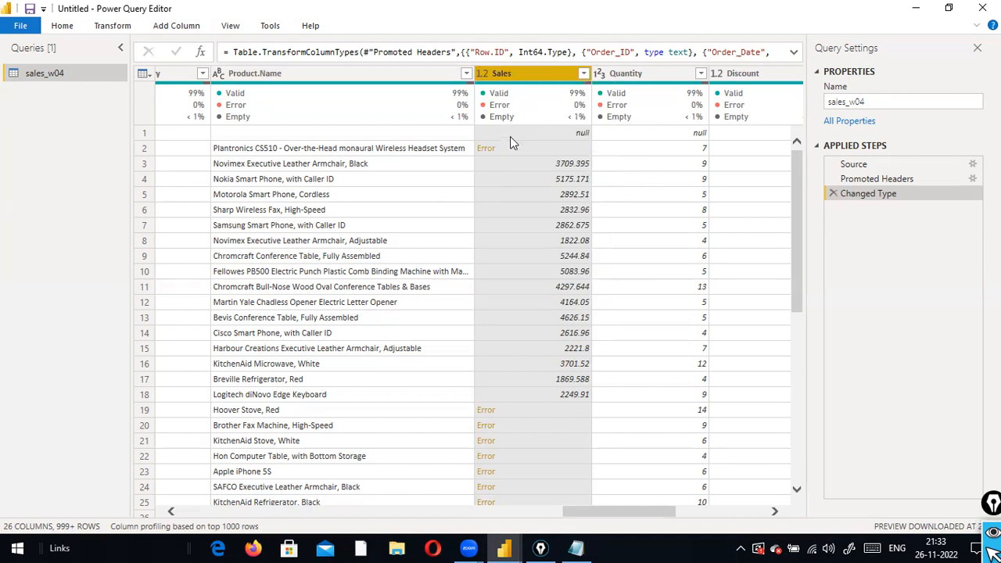
left_click(833, 195)
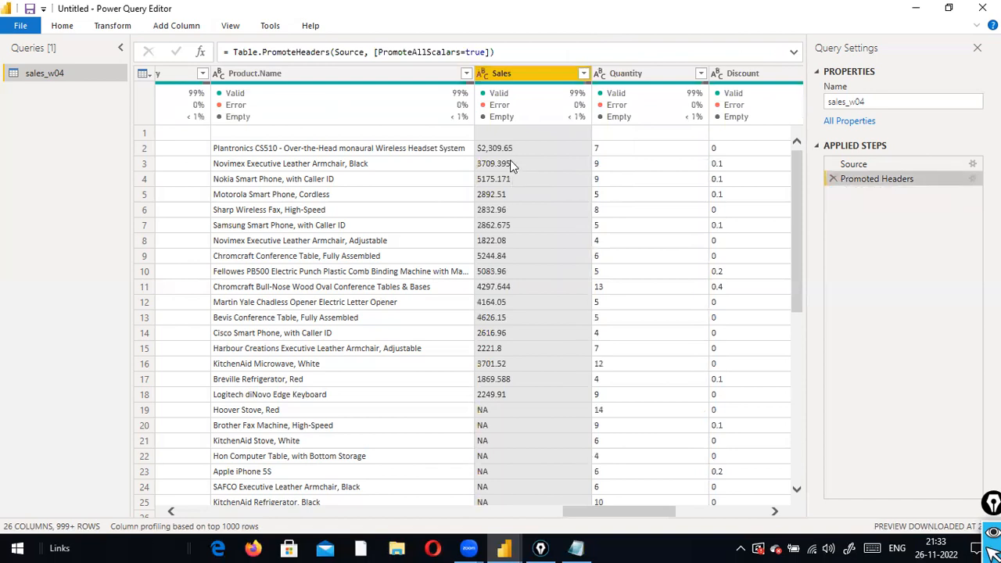
Check the Sales type choices, keep Sales as text, and open the Sales column menu
left_click(482, 75)
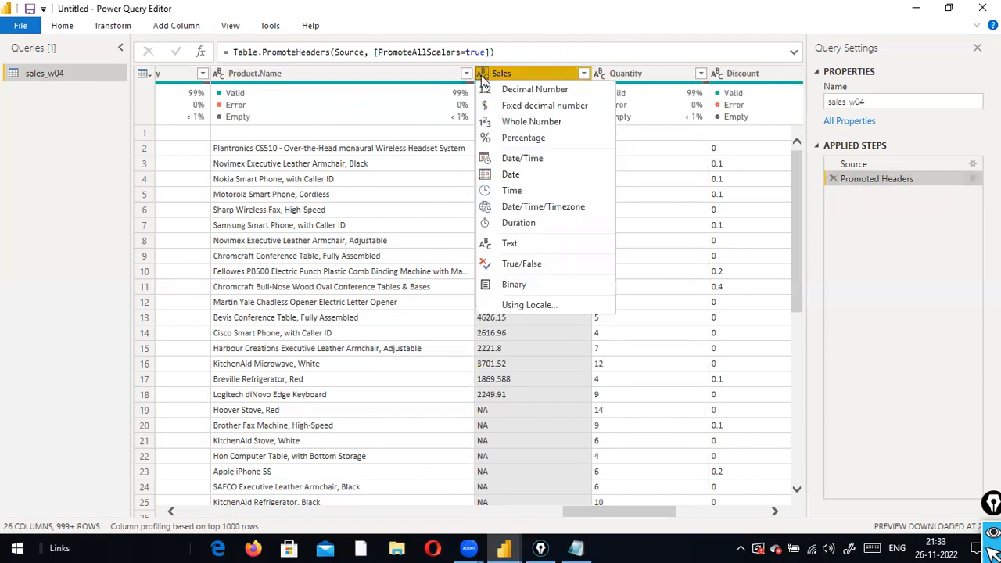
left_click(598, 23)
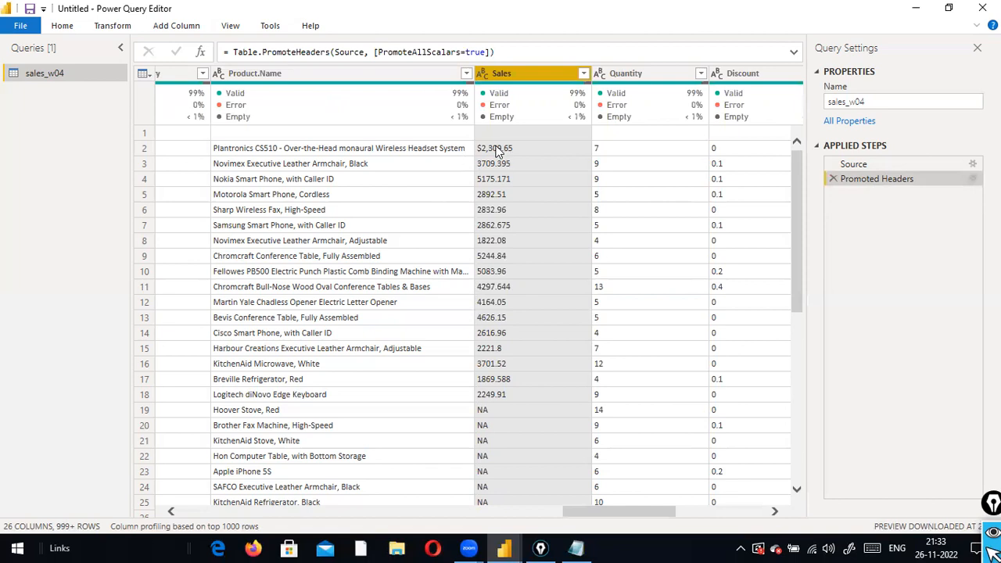
right_click(530, 77)
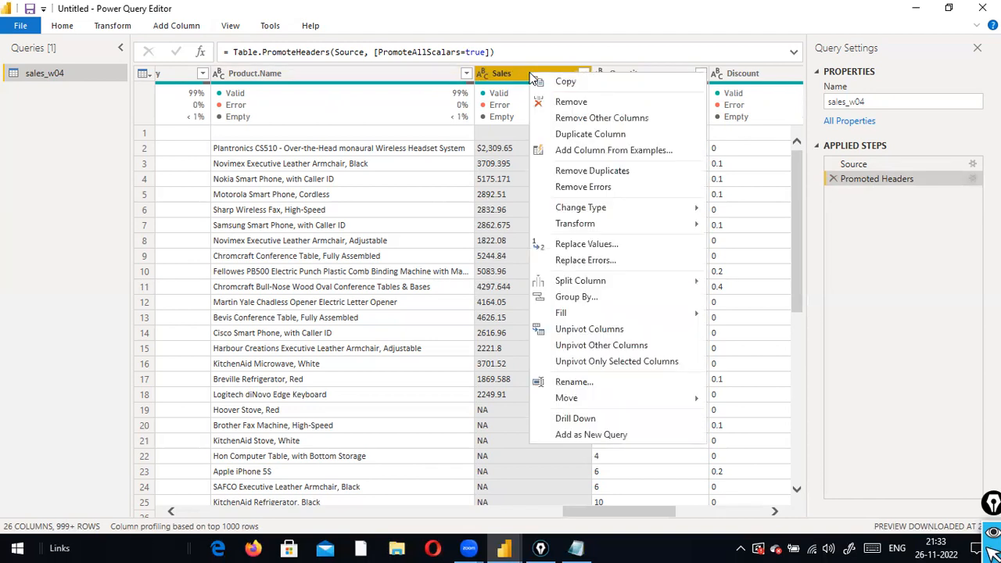
Replace '$' with nothing in the Sales column using Replace Values
left_click(606, 245)
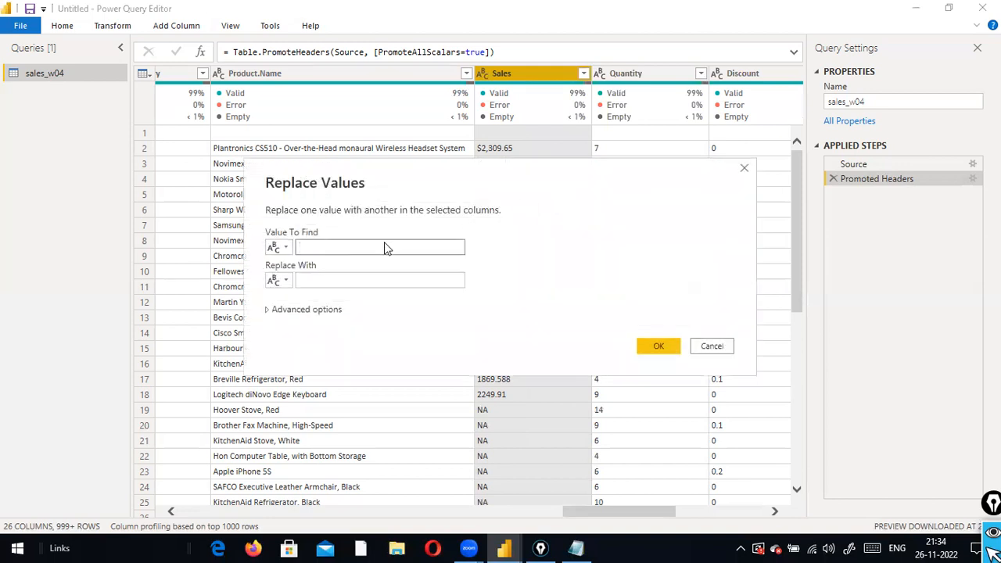
left_click_drag(419, 185, 693, 169)
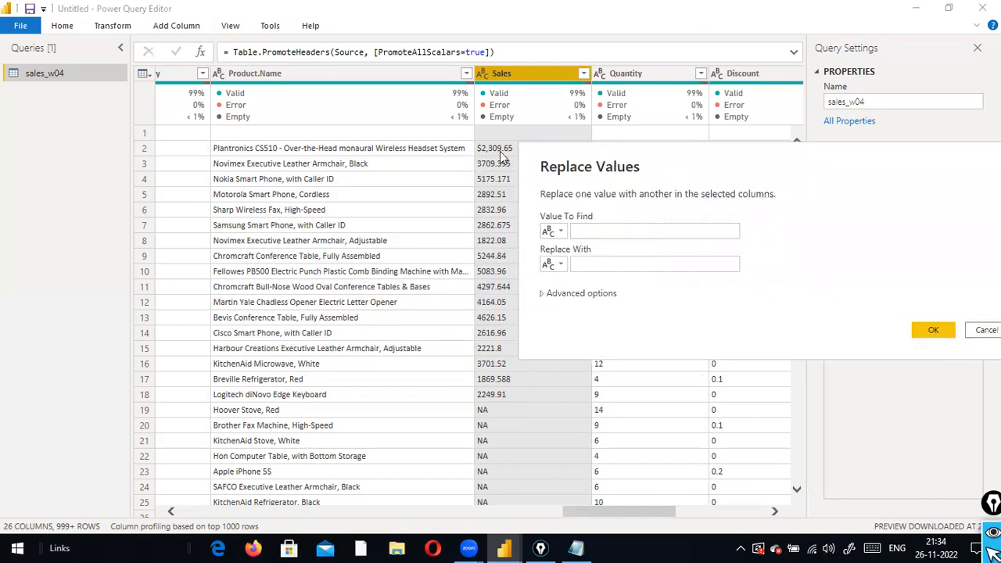
left_click(596, 228)
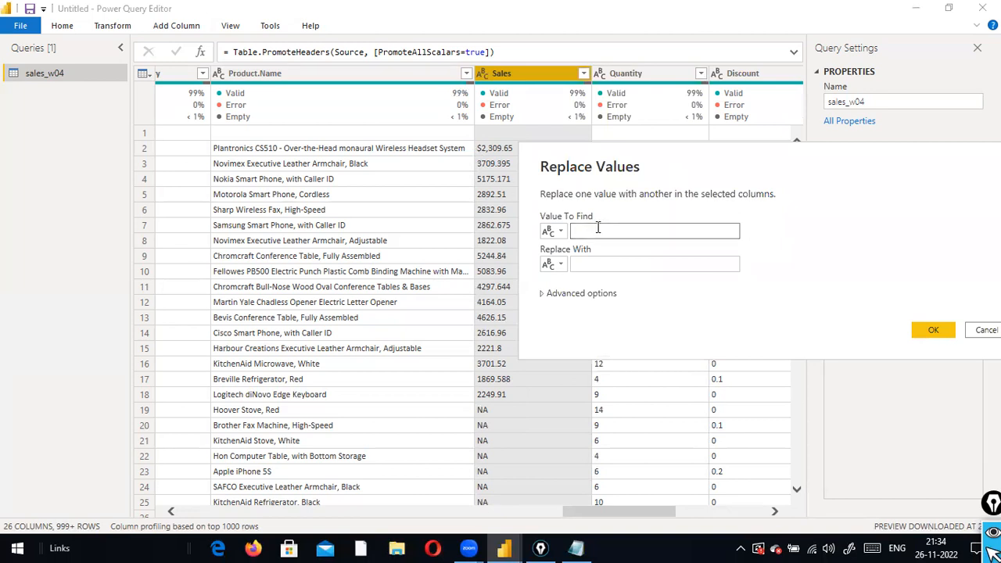
type("&")
key("BackSpace")
type("$")
left_click(585, 264)
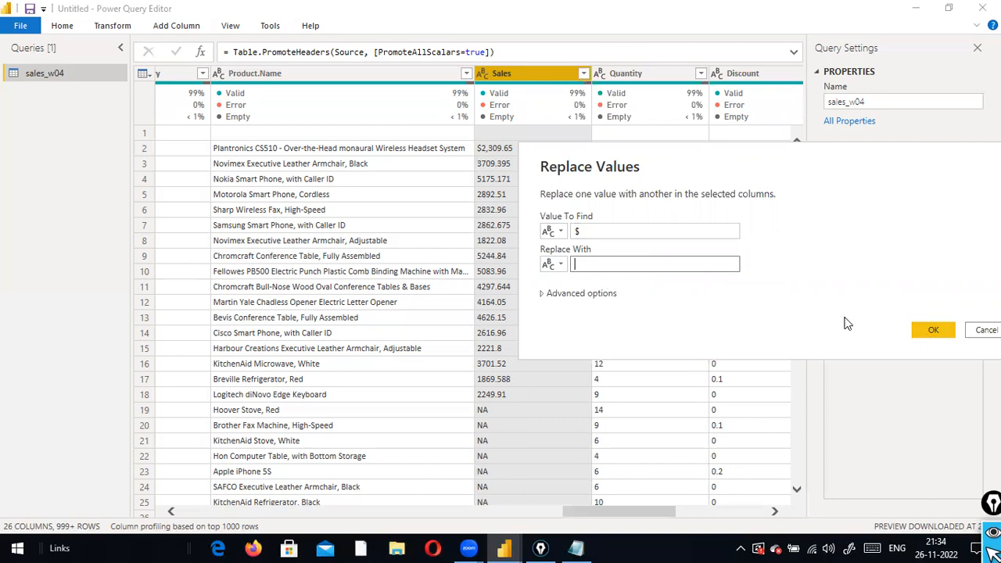
left_click(935, 330)
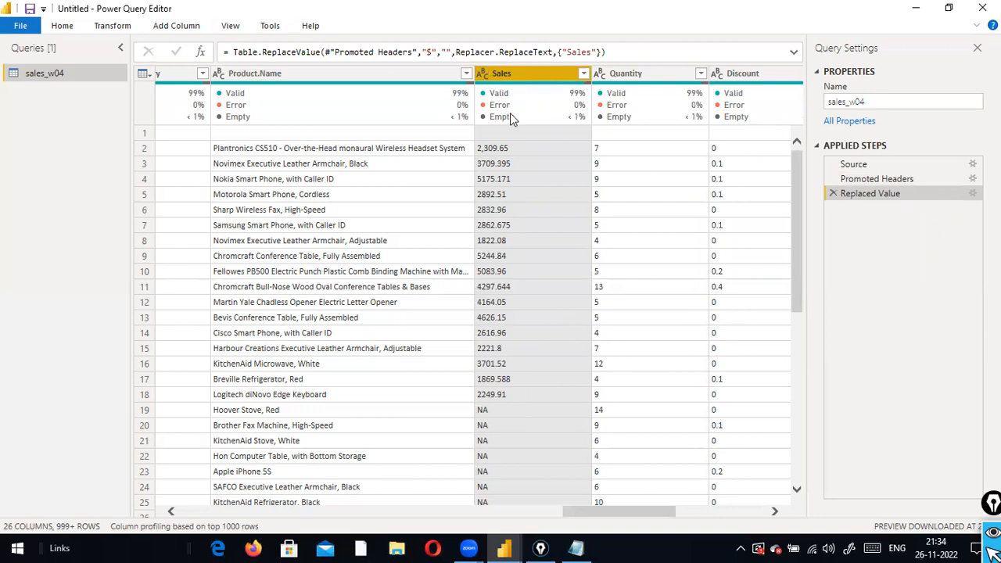
Review the Sales data-type choices without changing them, leaving values like 5244.84 and NA
mouse_move(510, 118)
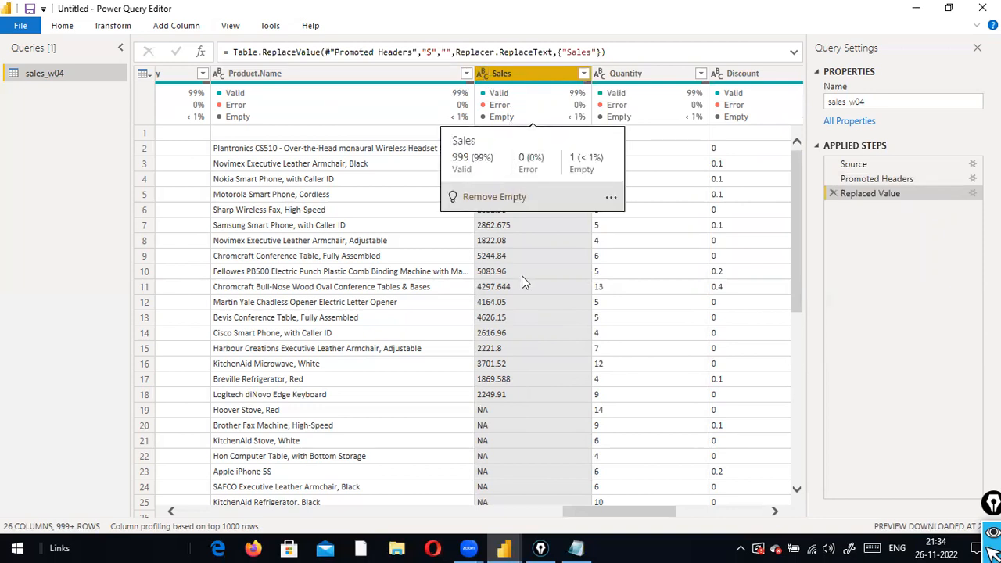
left_click(480, 73)
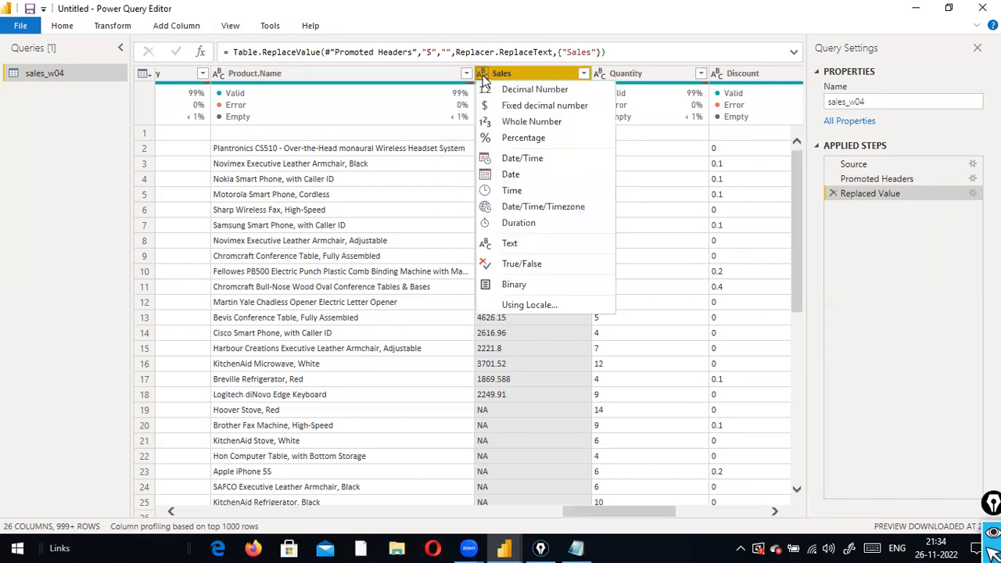
left_click(639, 92)
scroll(554, 284, "down", 3)
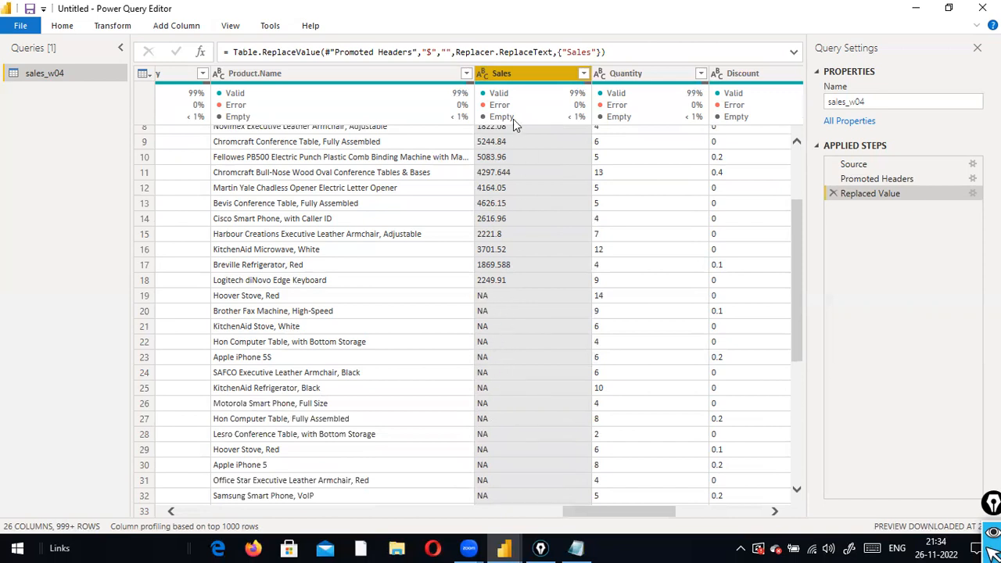
Replace every 'NA' value in the Sales column with 0
right_click(520, 75)
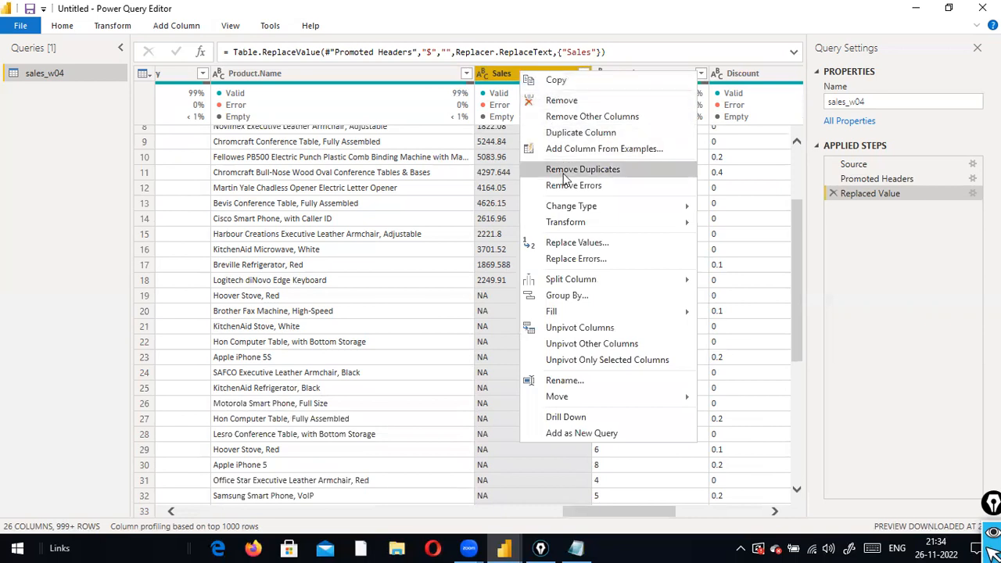
left_click(578, 242)
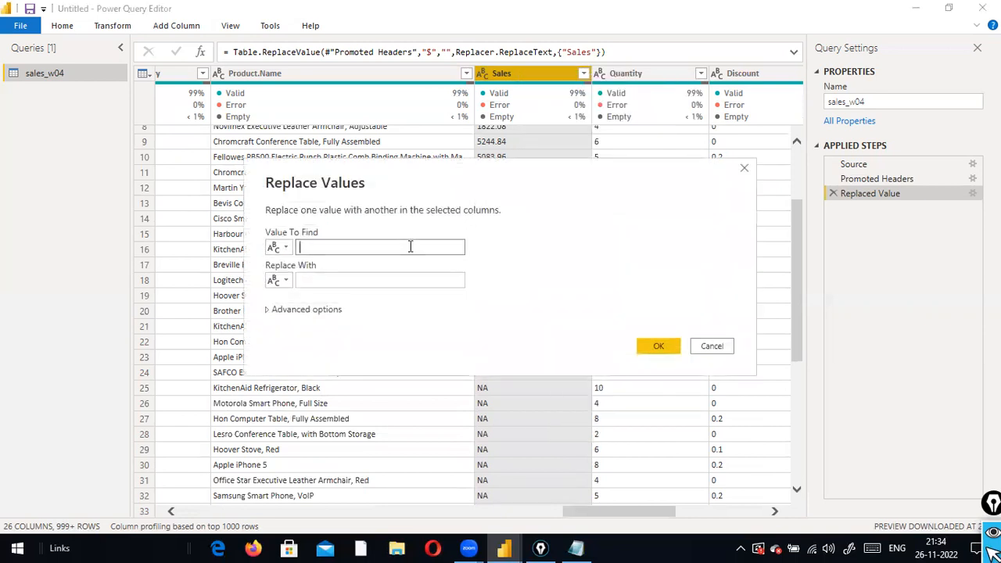
type("NA")
left_click(344, 287)
type("0")
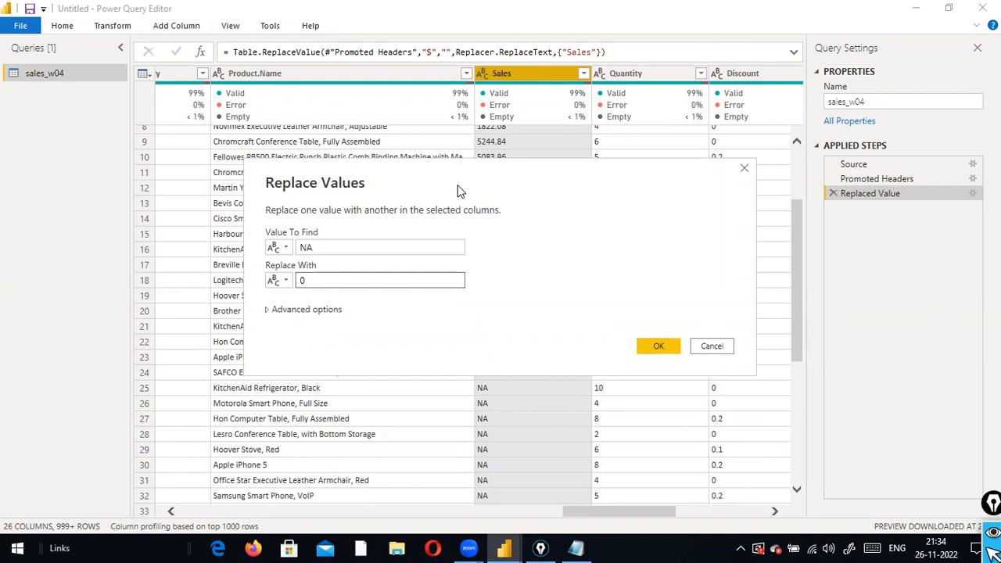
left_click_drag(455, 190, 474, 94)
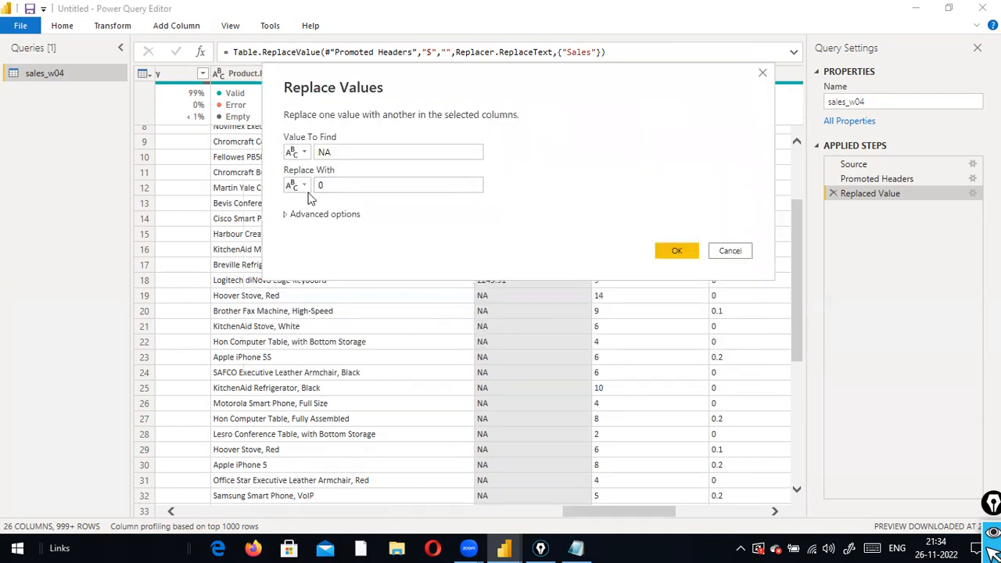
left_click(677, 250)
scroll(559, 320, "down", 4)
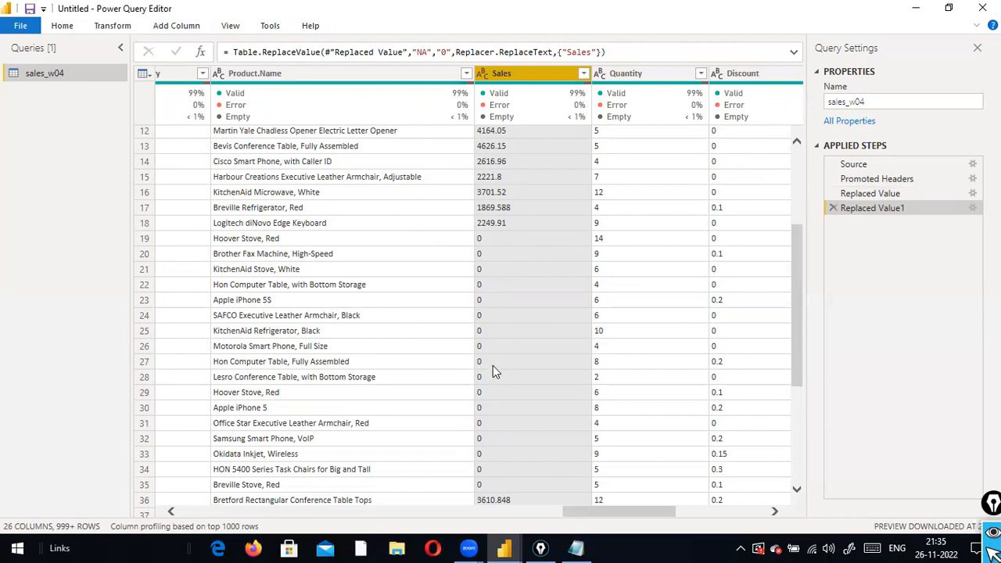
scroll(480, 250, "up", 4)
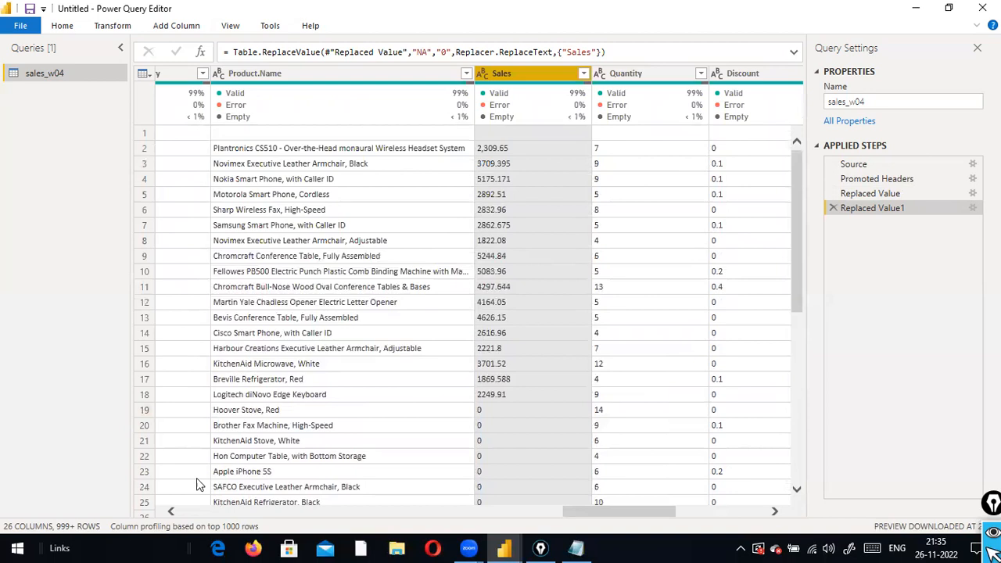
left_click_drag(491, 497, 155, 497)
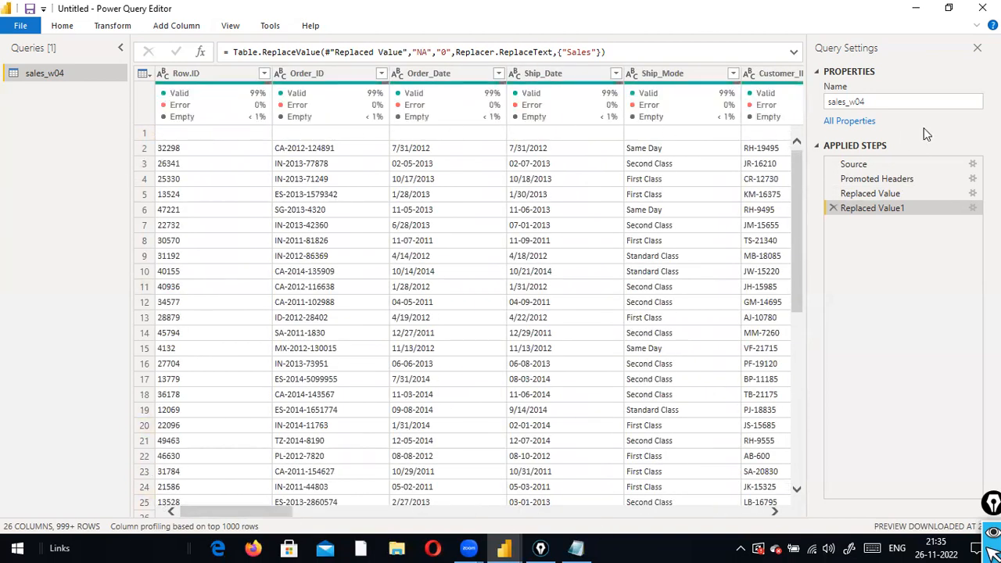
Remove the top 1 row from sales_w04 with Remove Top Rows
left_click(61, 32)
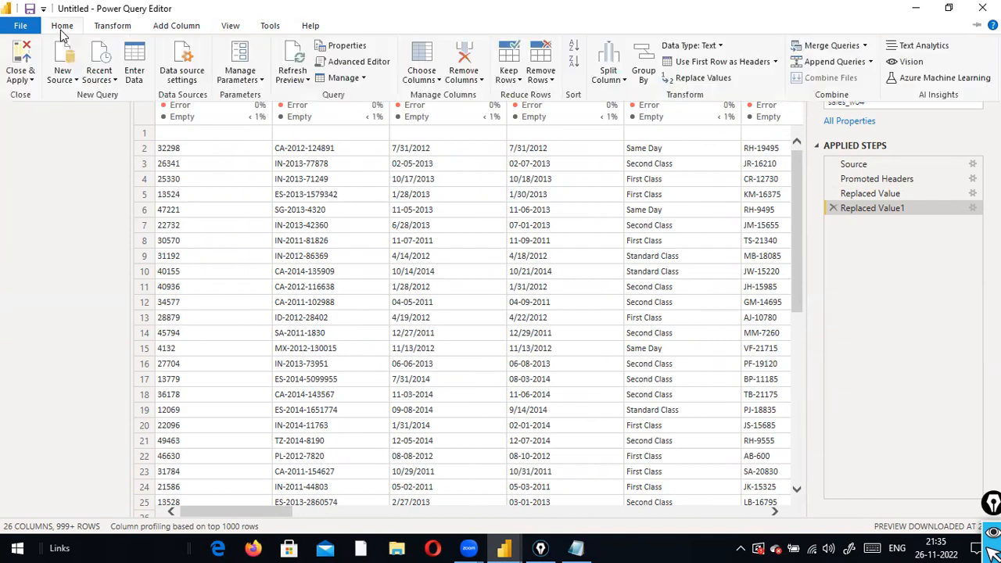
left_click(552, 85)
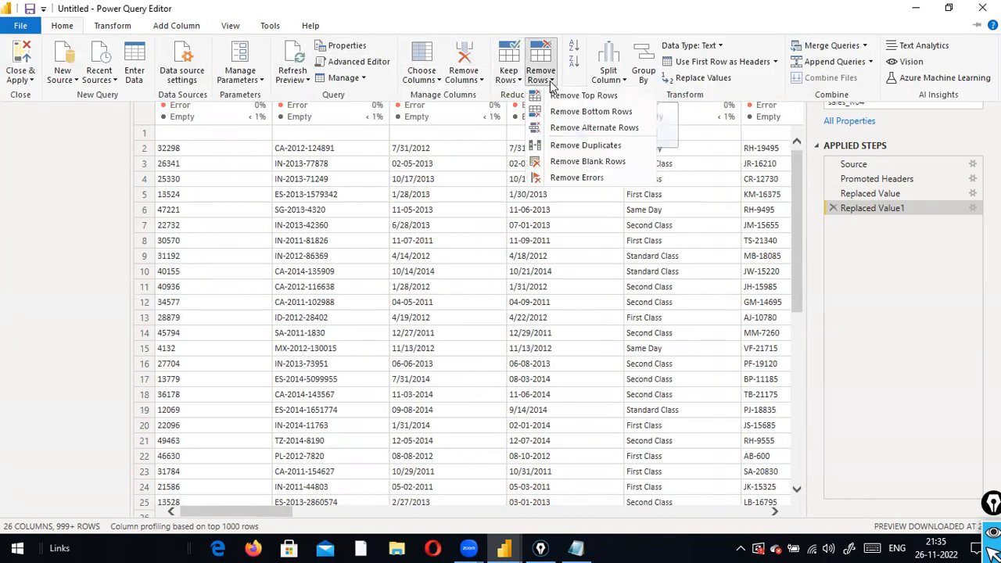
left_click(557, 95)
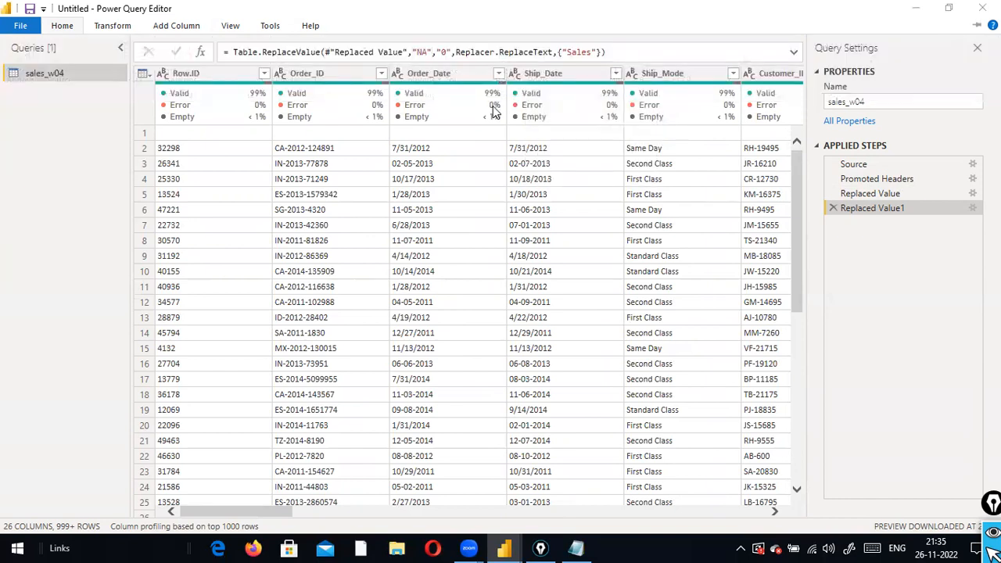
type("1")
left_click(655, 317)
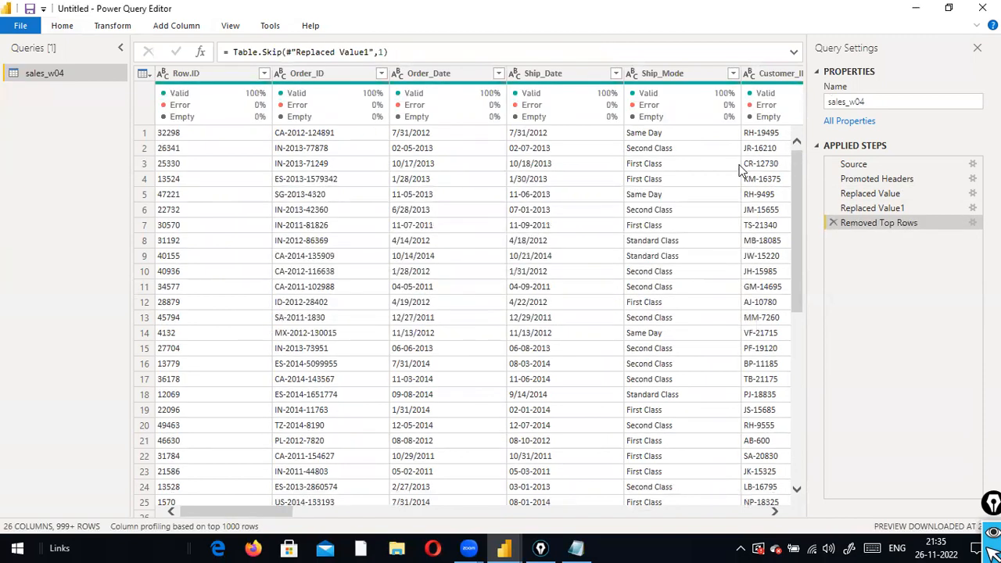
left_click_drag(215, 514, 633, 497)
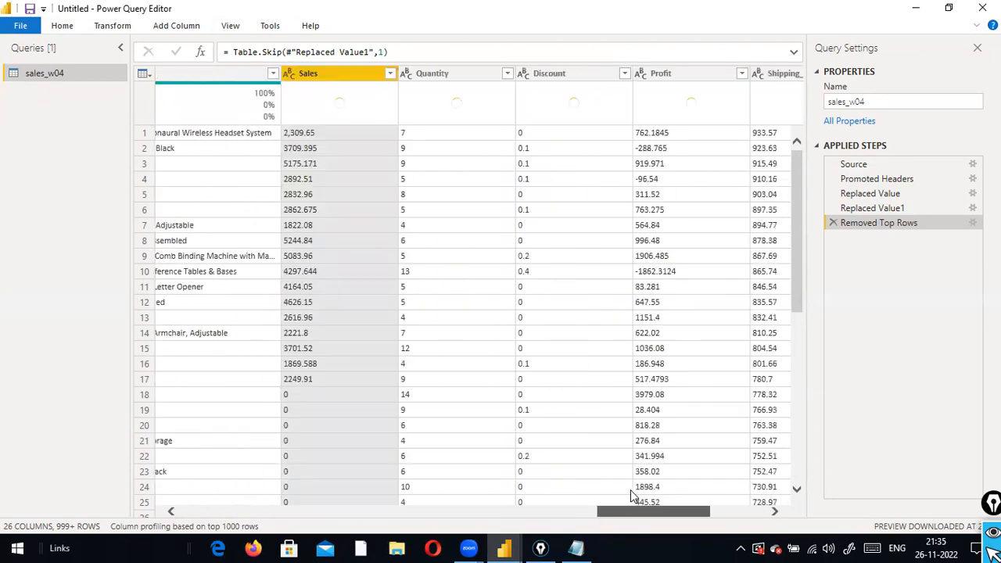
Set Sales to Decimal Number, giving values like 2309.65 with the column 100% valid
left_click(290, 73)
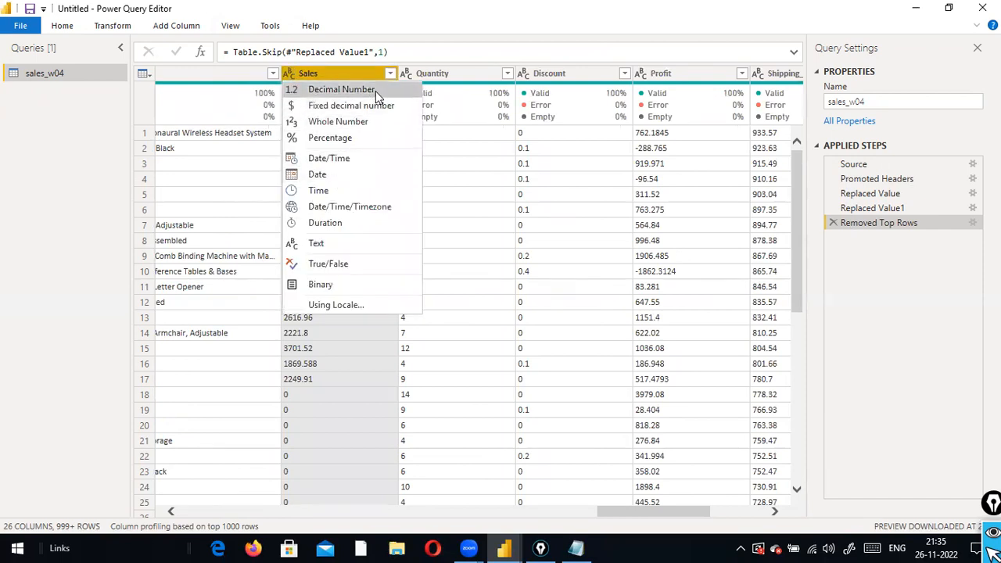
left_click(374, 90)
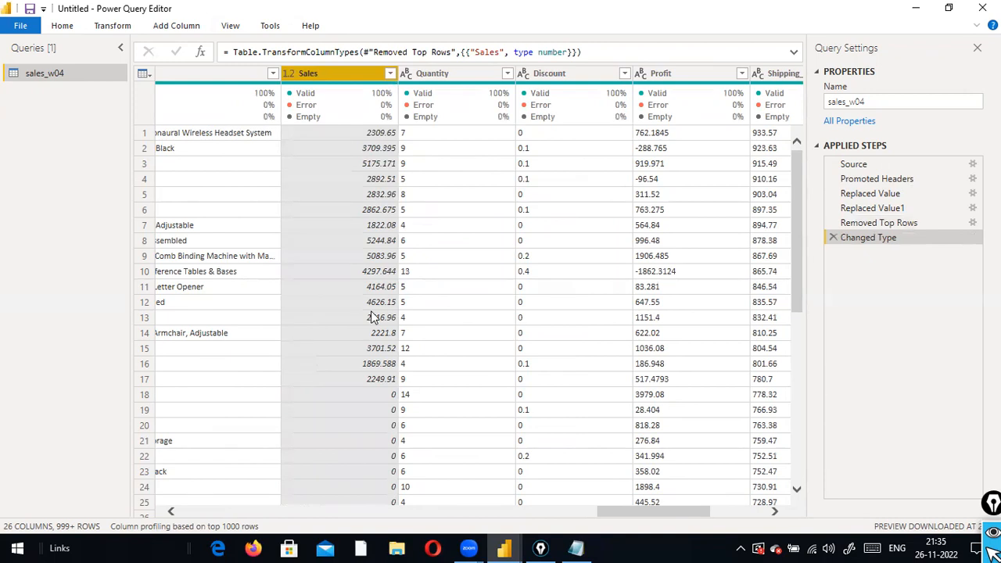
scroll(370, 317, "down", 4)
scroll(370, 313, "up", 4)
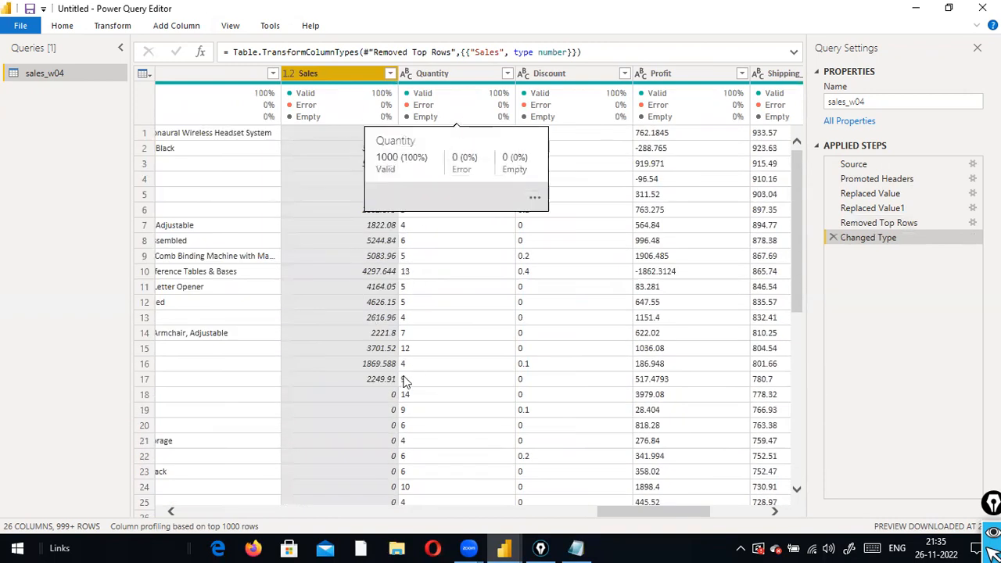
scroll(380, 330, "down", 4)
scroll(360, 374, "up", 4)
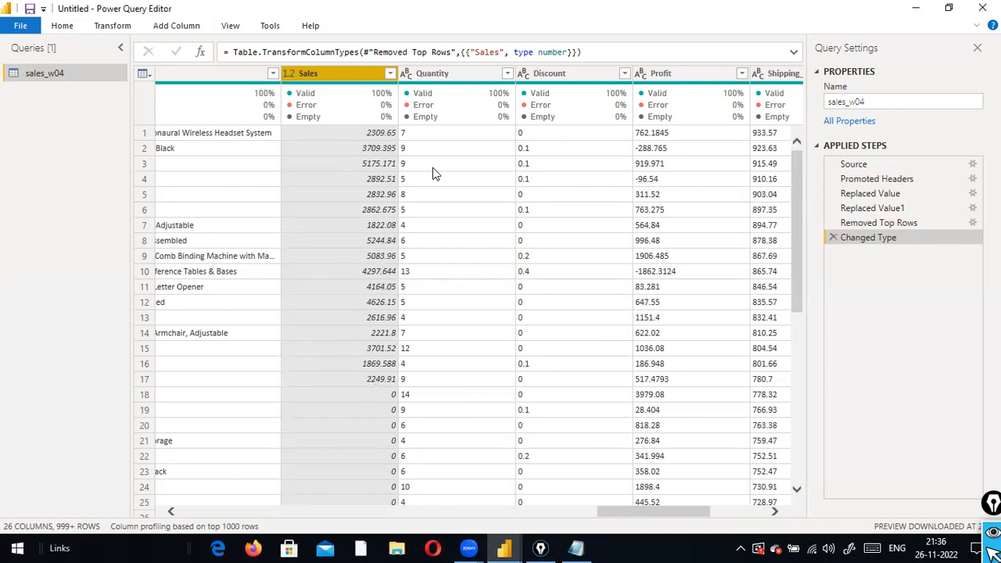
Draw two red annotation arrows and select the Replaced Value step in Applied Steps
left_click_drag(887, 18, 886, 125)
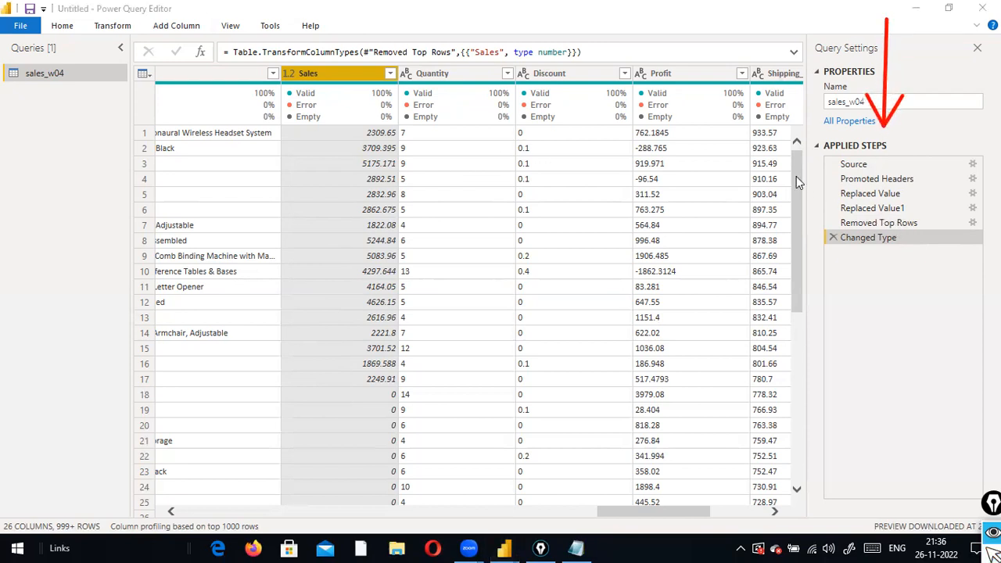
mouse_move(780, 170)
left_mouse_down()
mouse_move(832, 191)
mouse_move(821, 233)
left_mouse_up()
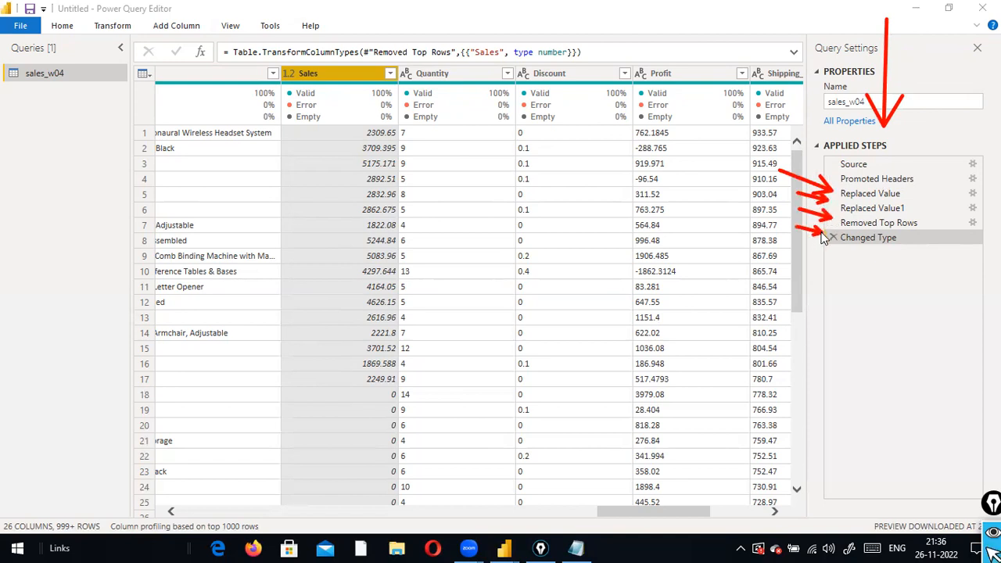
left_click(872, 193)
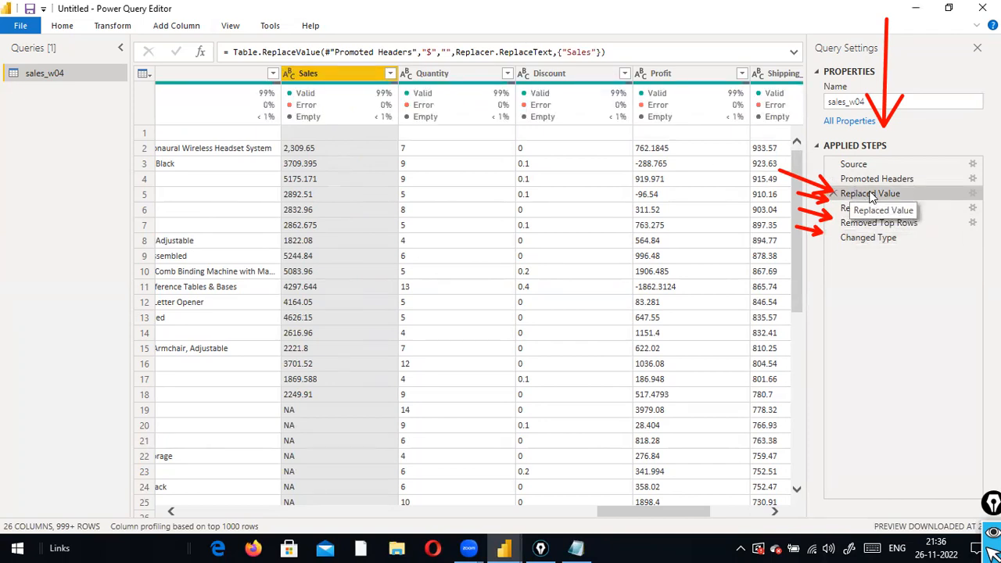
Highlight the '$' and the empty replacement value in the Table.ReplaceValue formula
left_click_drag(633, 52, 226, 53)
left_click(426, 53)
left_click_drag(426, 54, 432, 53)
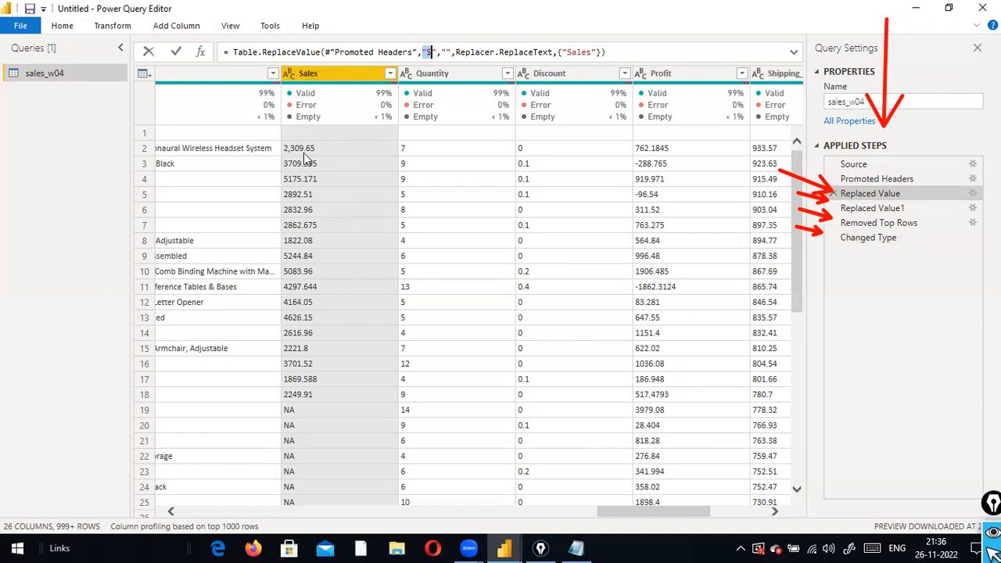
left_click(423, 52)
left_click(445, 53)
left_click(613, 50)
left_click_drag(613, 50, 198, 55)
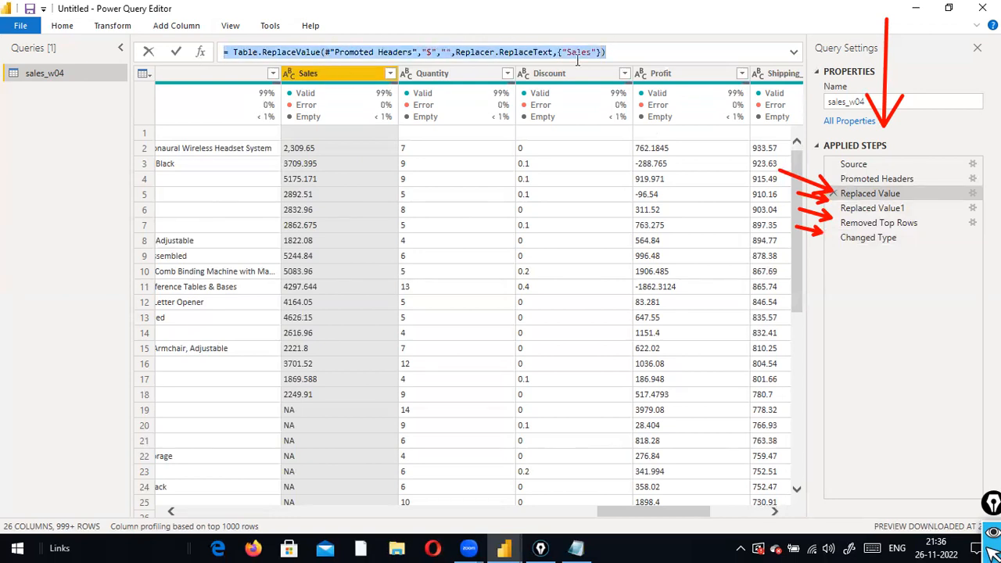
left_click(675, 46)
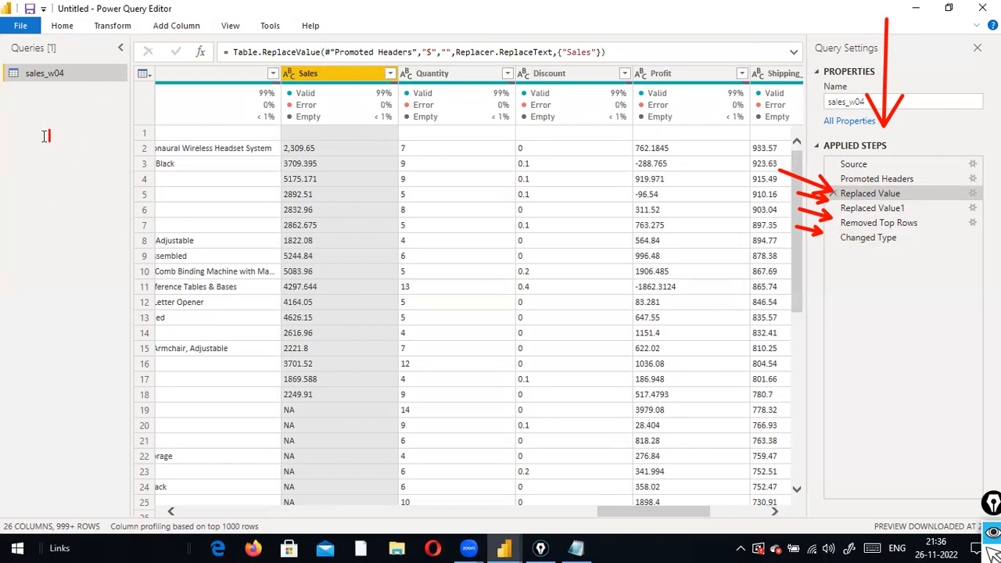
left_click(30, 165)
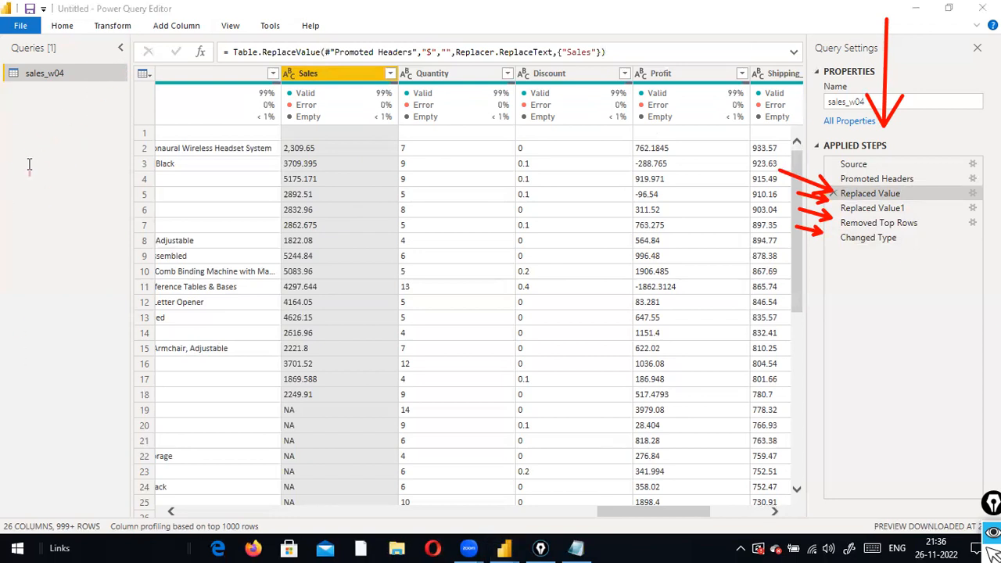
type("M Language")
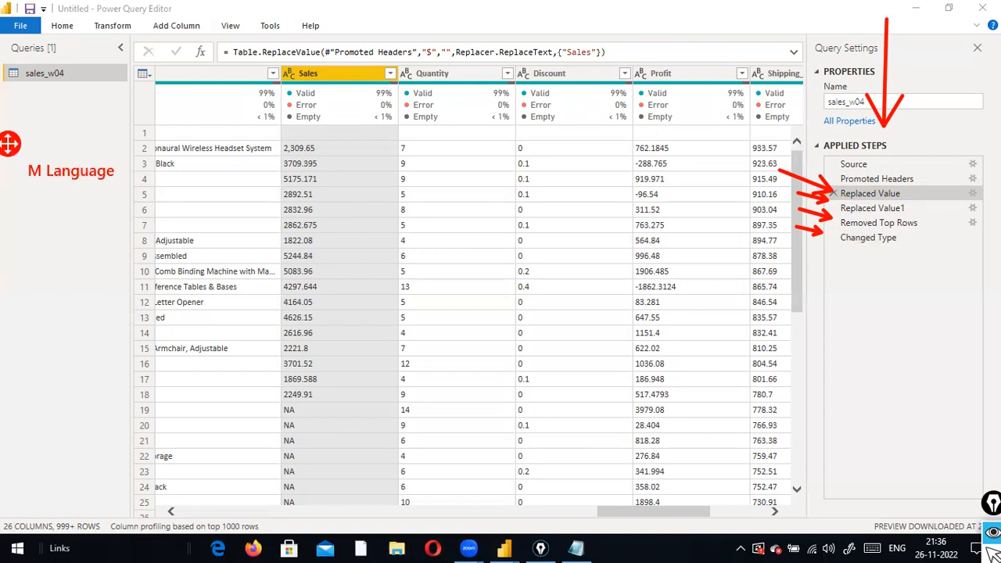
key("Escape")
left_click_drag(78, 145, 242, 70)
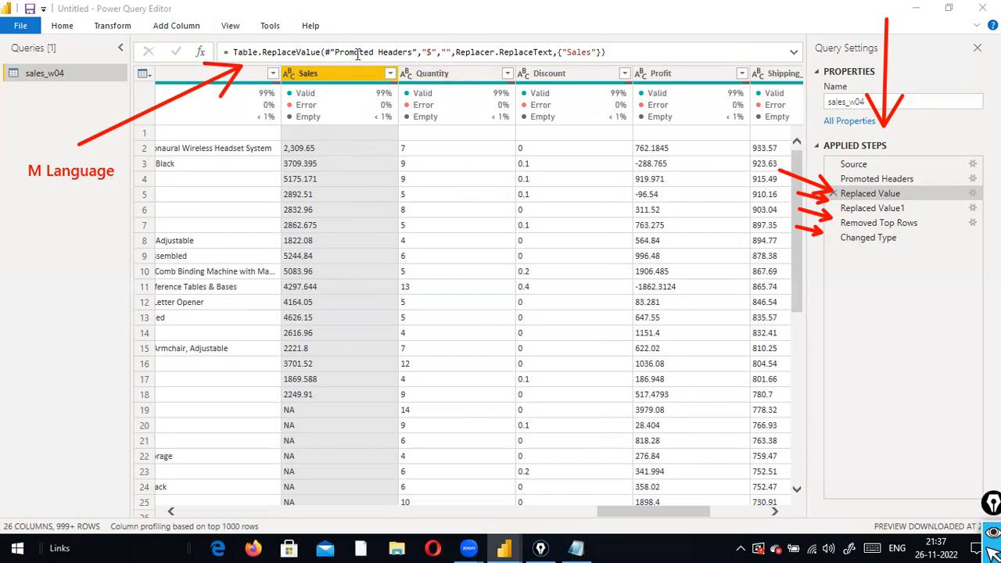
left_click_drag(618, 51, 222, 50)
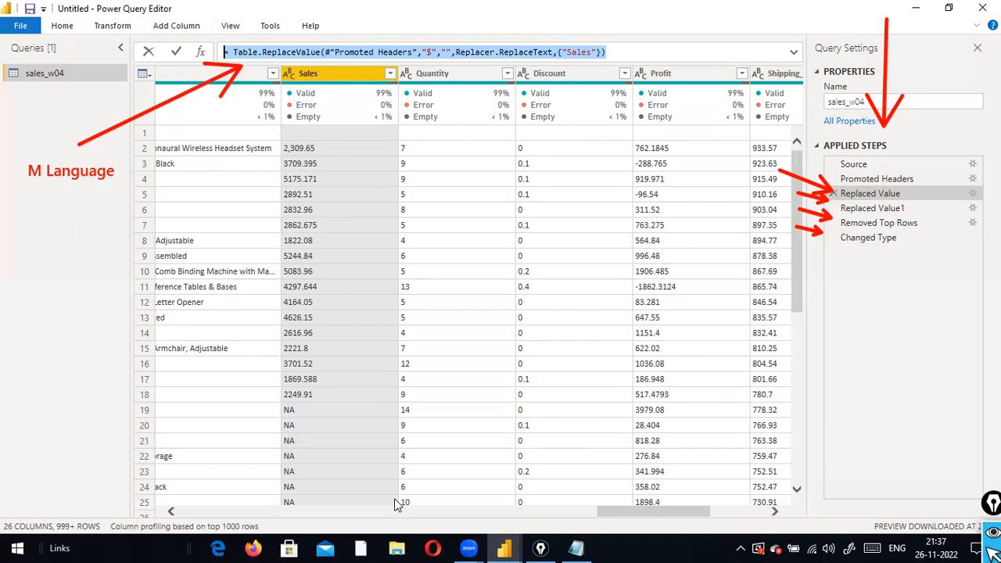
key("alt+Tab")
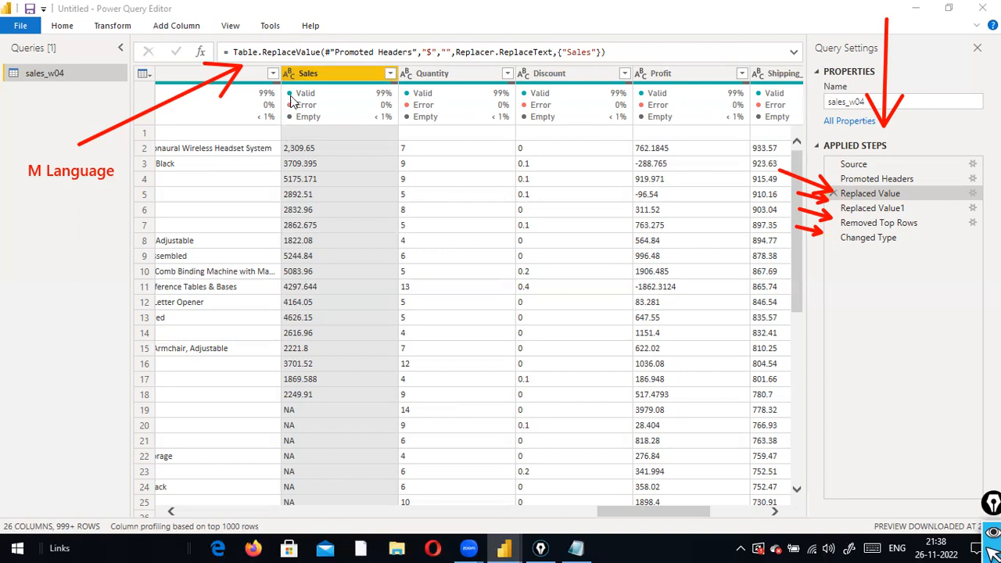
Select the Replaced Value1 step, where 'NA' is swapped for '0' in Sales
mouse_move(292, 100)
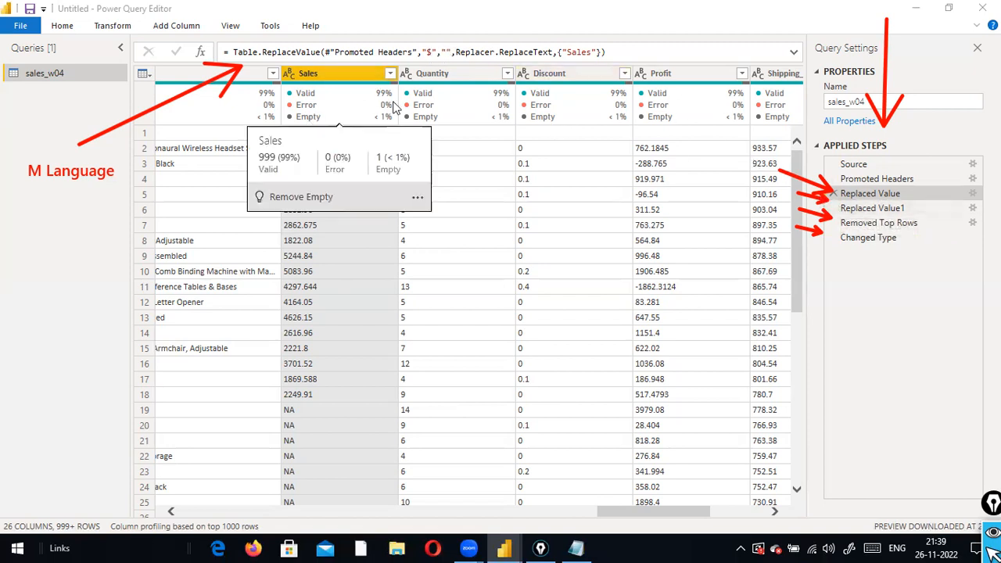
left_click(868, 208)
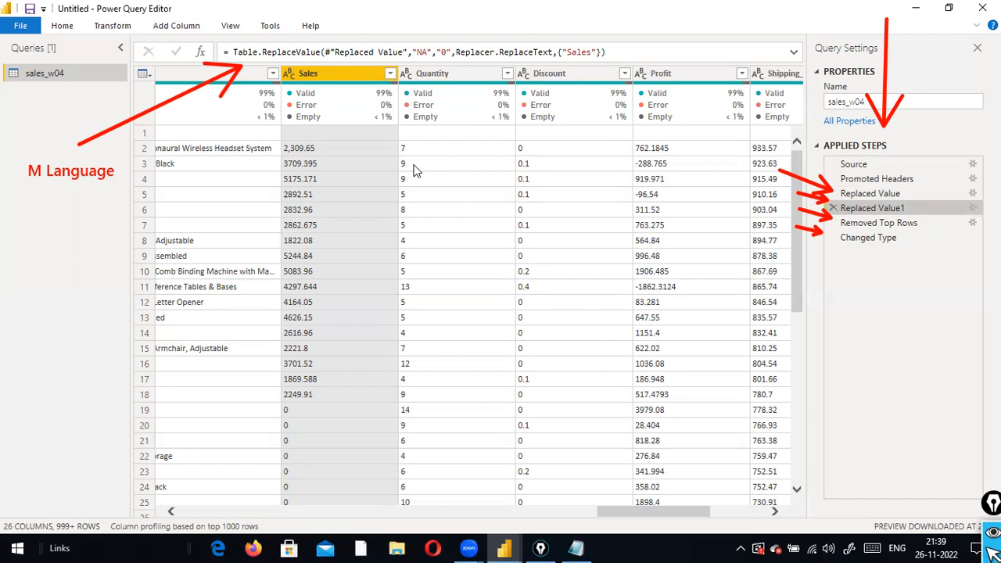
Step through Replaced Value, Replaced Value1, Removed Top Rows and Changed Type, then bring Notepad forward
left_click(863, 194)
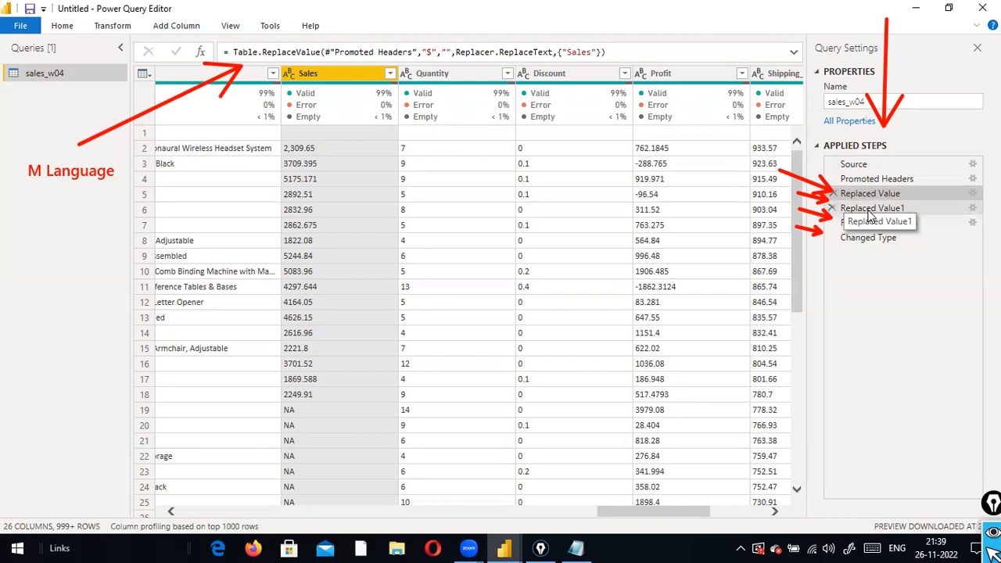
left_click(869, 209)
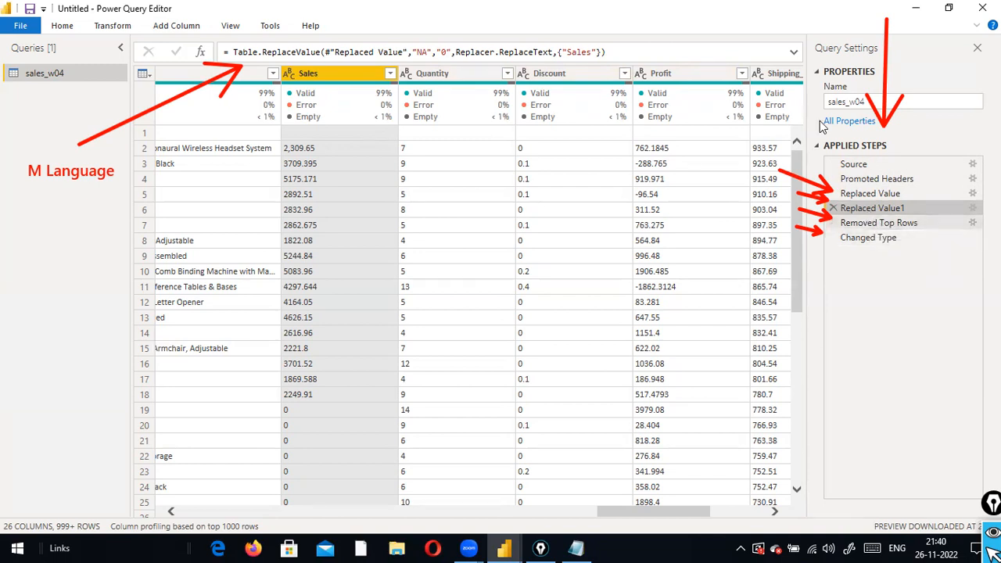
left_click(861, 196)
left_click(860, 208)
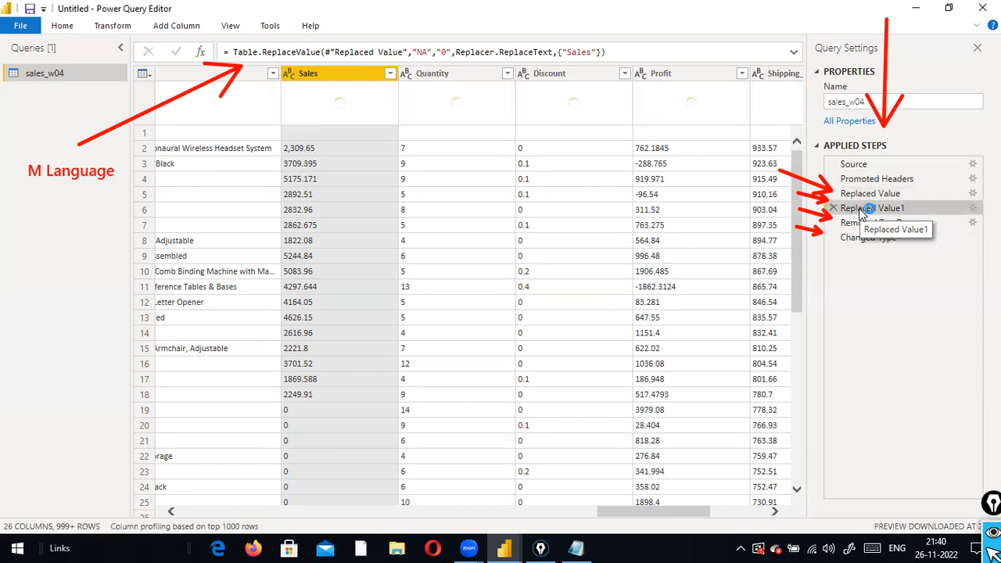
left_click(861, 222)
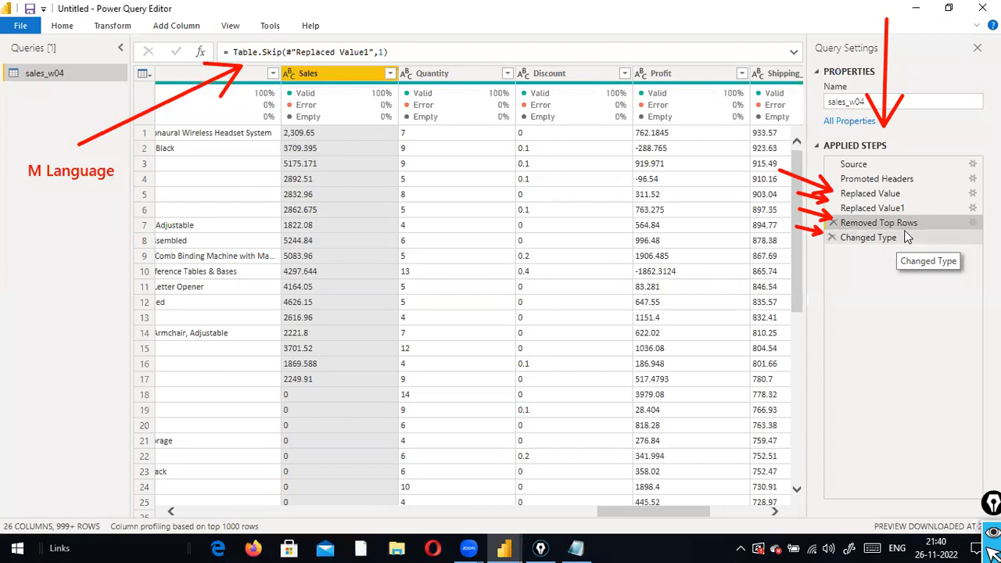
left_click(884, 238)
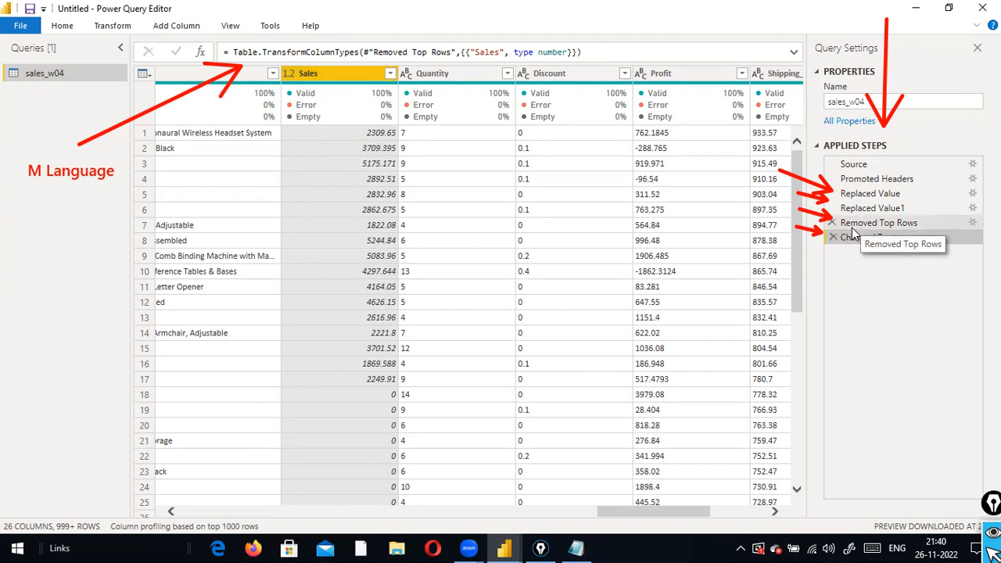
left_click(576, 547)
left_click_drag(185, 232, 168, 233)
type("40")
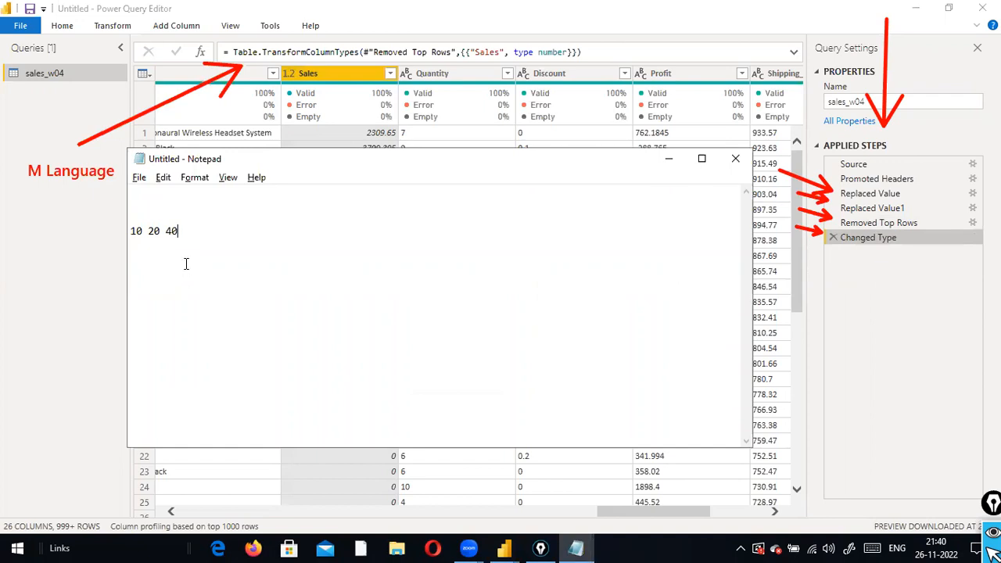
key("ctrl+z")
left_click(186, 263)
left_click_drag(190, 234, 166, 233)
key("alt+Tab")
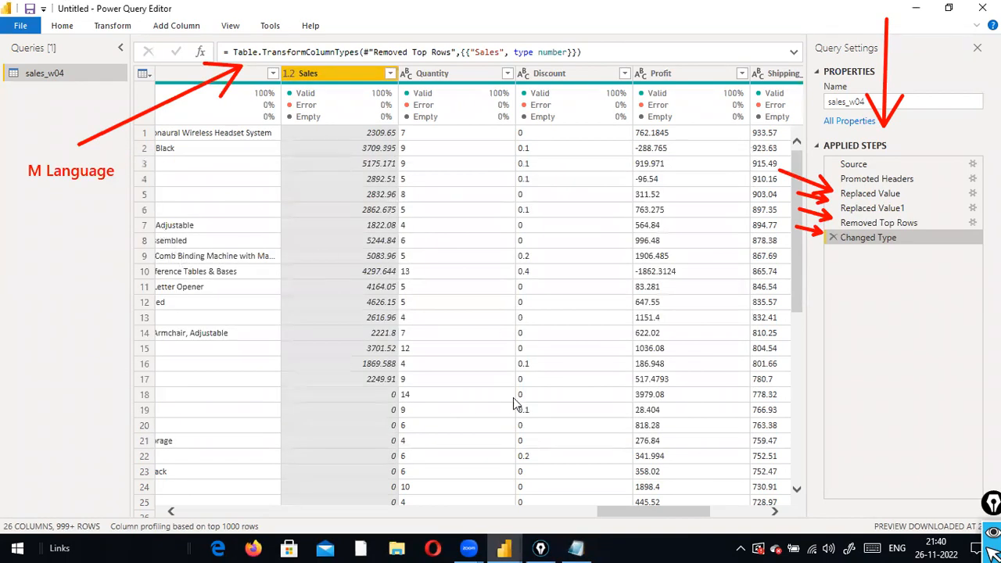
left_click_drag(598, 511, 602, 477)
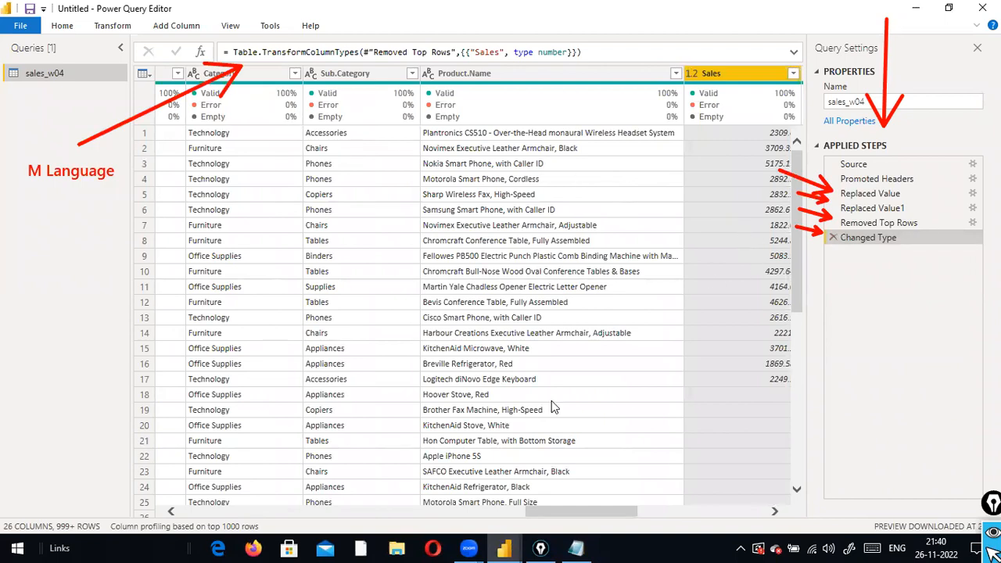
left_click_drag(546, 512, 5, 388)
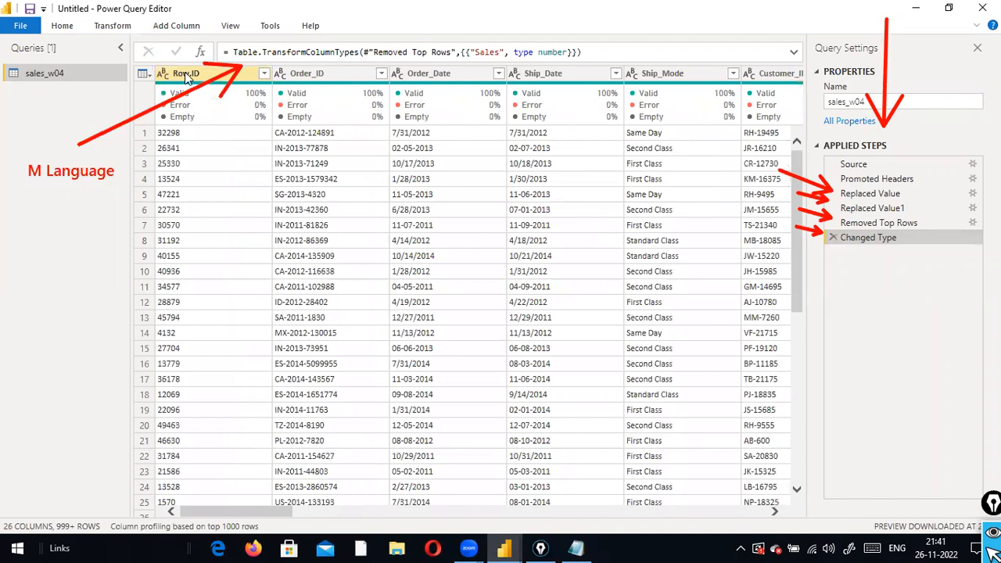
left_click(186, 76)
right_click(188, 76)
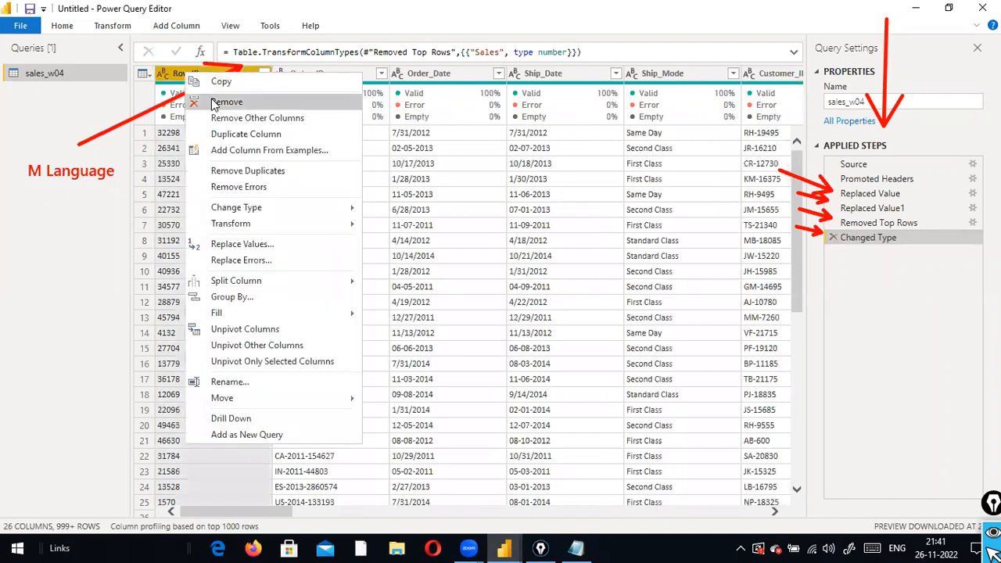
left_click(211, 105)
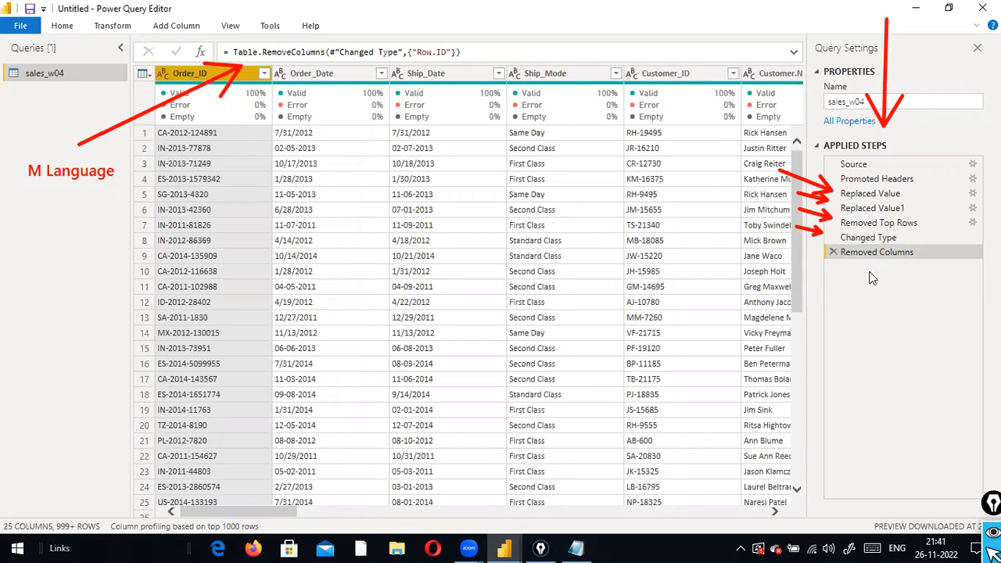
left_click(833, 252)
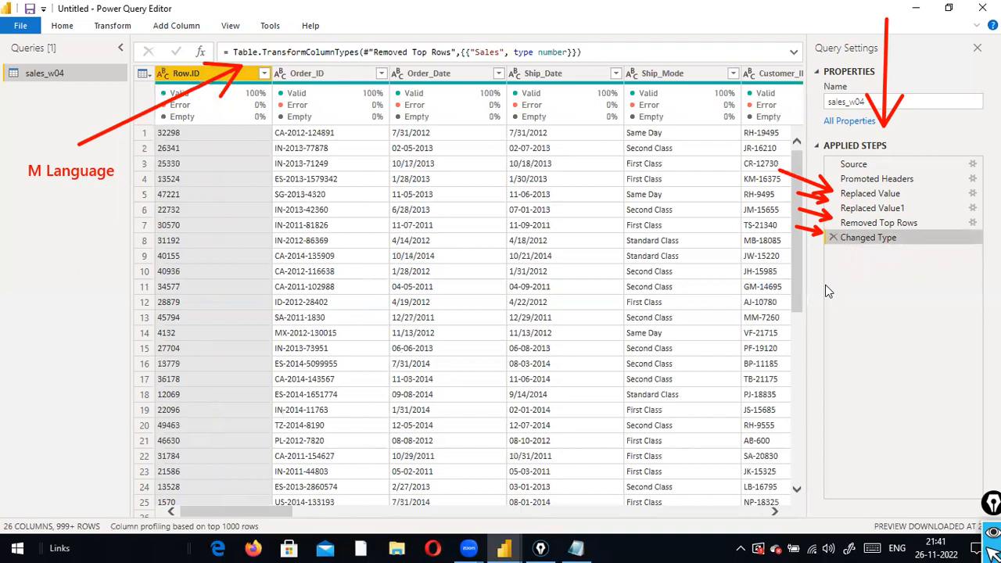
Switch to Notepad, then back to the main Power BI Desktop window showing sales_w04
mouse_move(217, 94)
left_click_drag(272, 512, 689, 513)
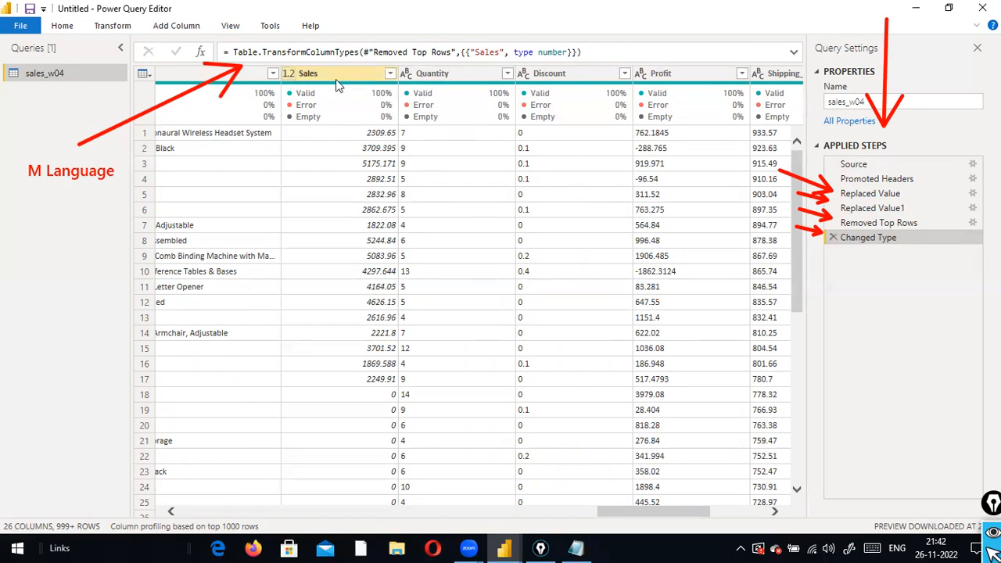
key("alt+Tab")
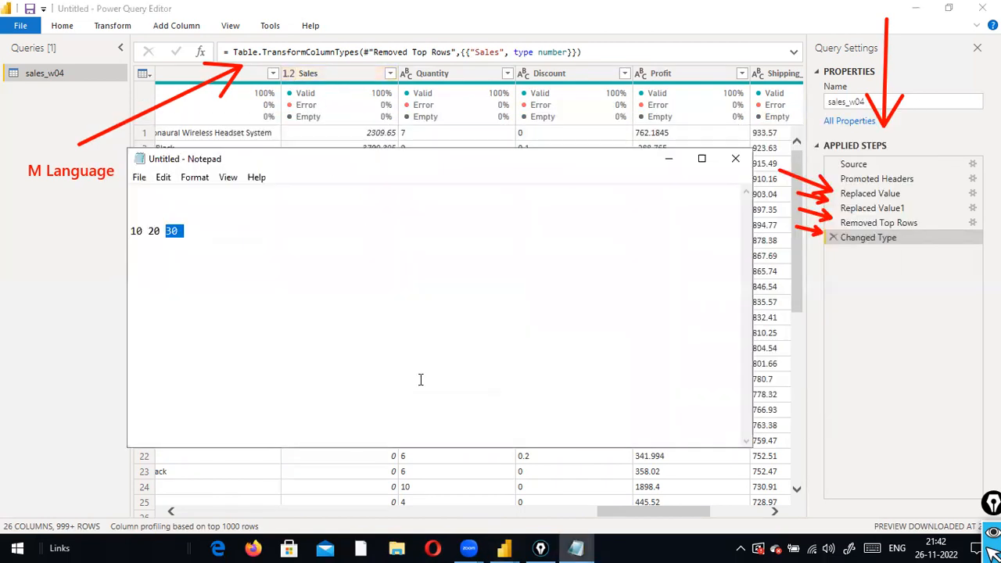
mouse_move(503, 548)
left_click(425, 462)
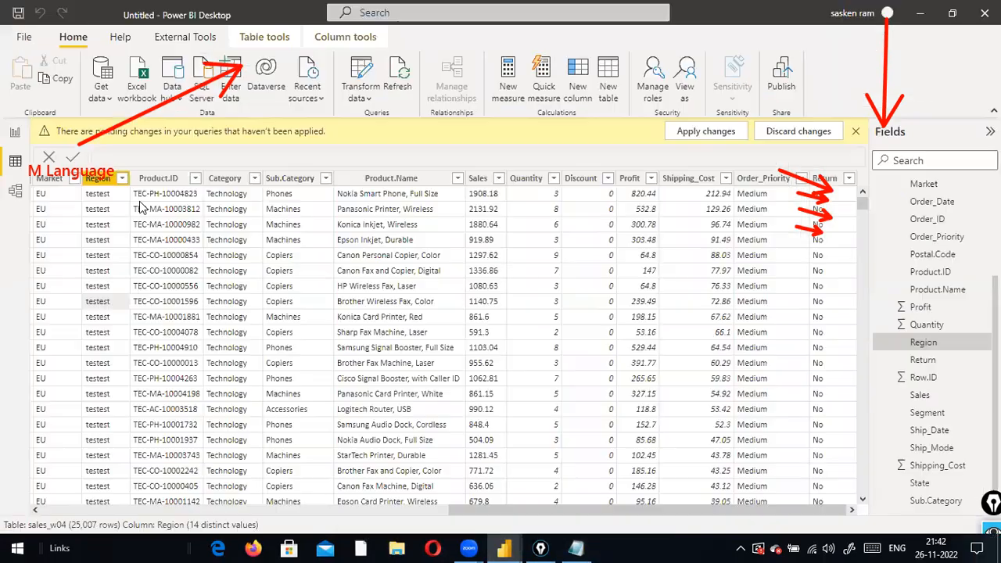
Dismiss the Sales column's options and switch back to the sales_w04 Power Query Editor
right_click(478, 183)
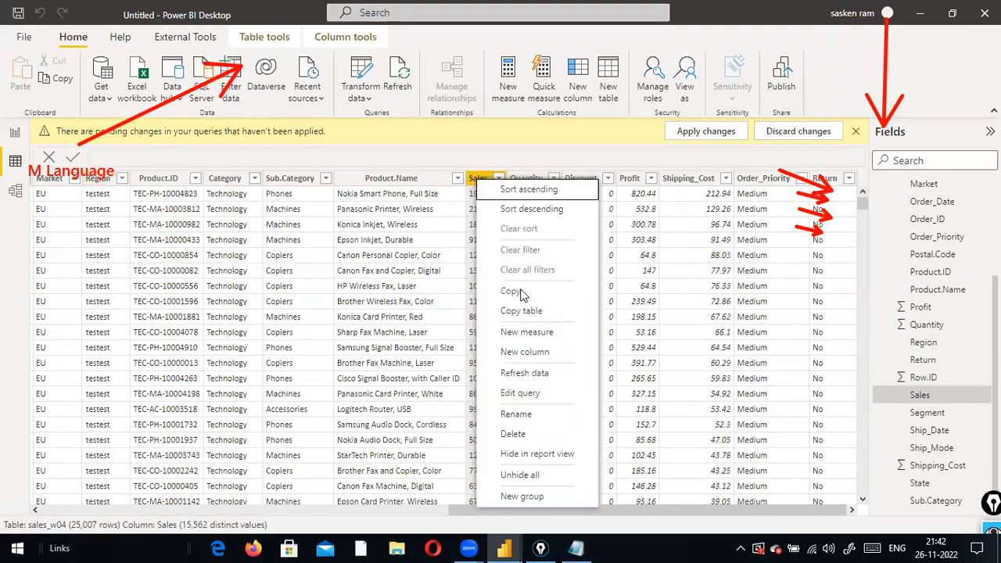
left_click(551, 141)
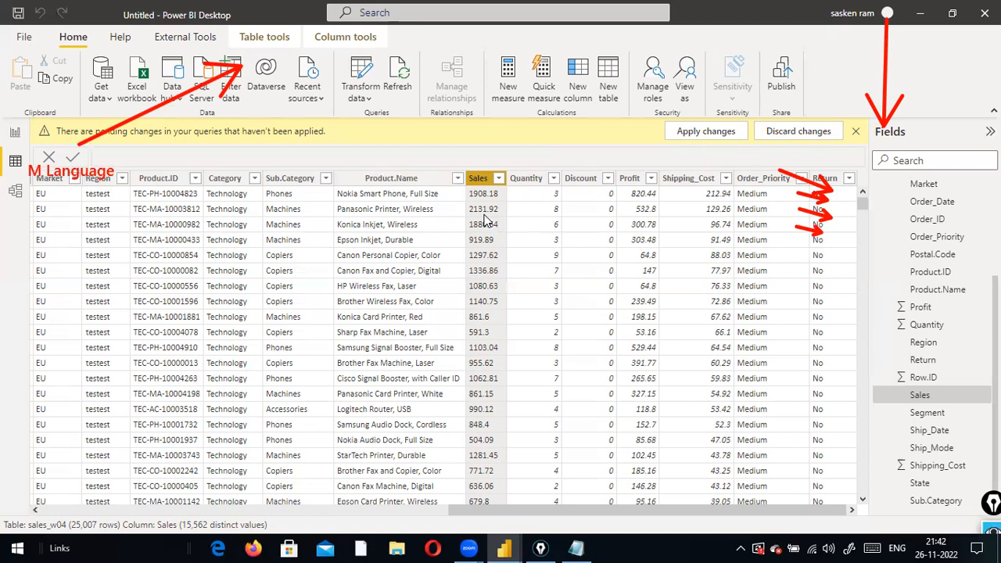
key("alt+Tab")
key("alt+Tab")
key("alt+Tab")
key("alt+Tab")
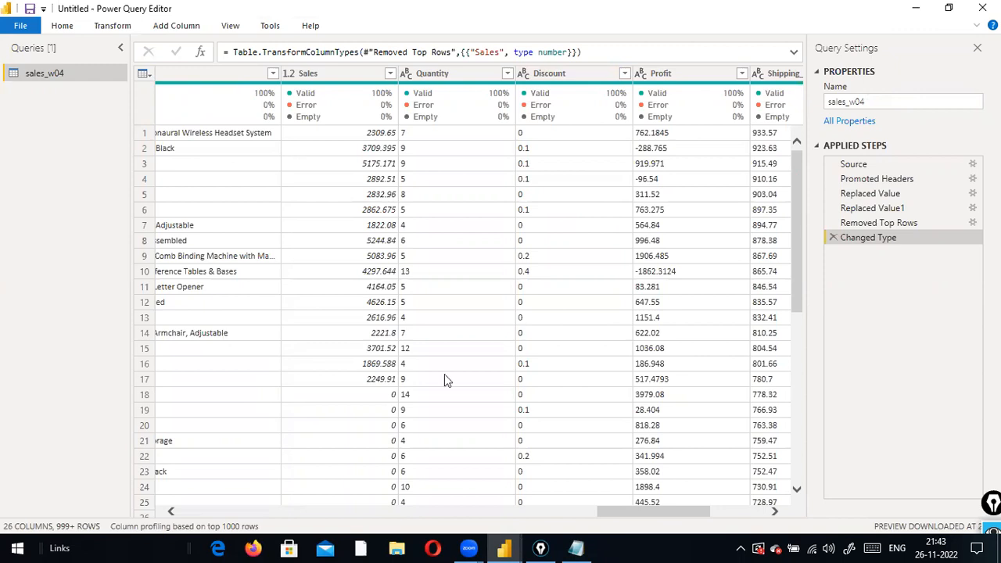
Return to the sales_w04 Power Query Editor and open its File menu
left_click_drag(615, 513, 176, 476)
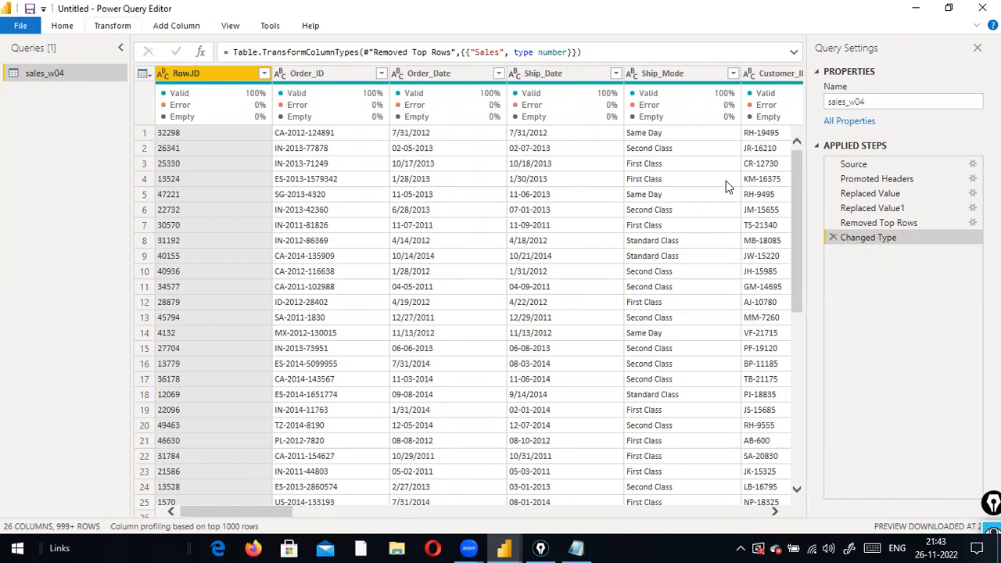
key("alt")
key("alt+Tab")
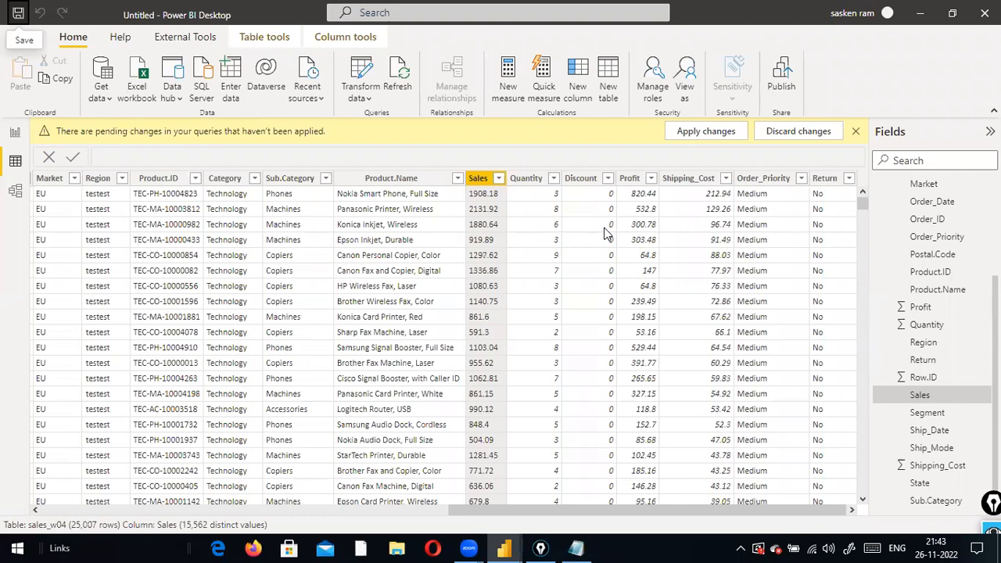
key("alt+Tab")
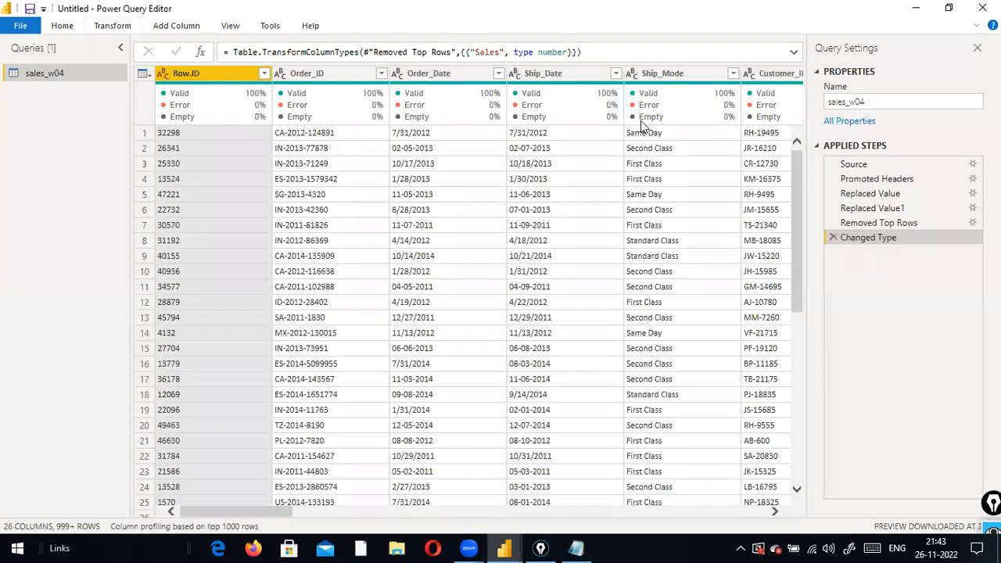
left_click(23, 28)
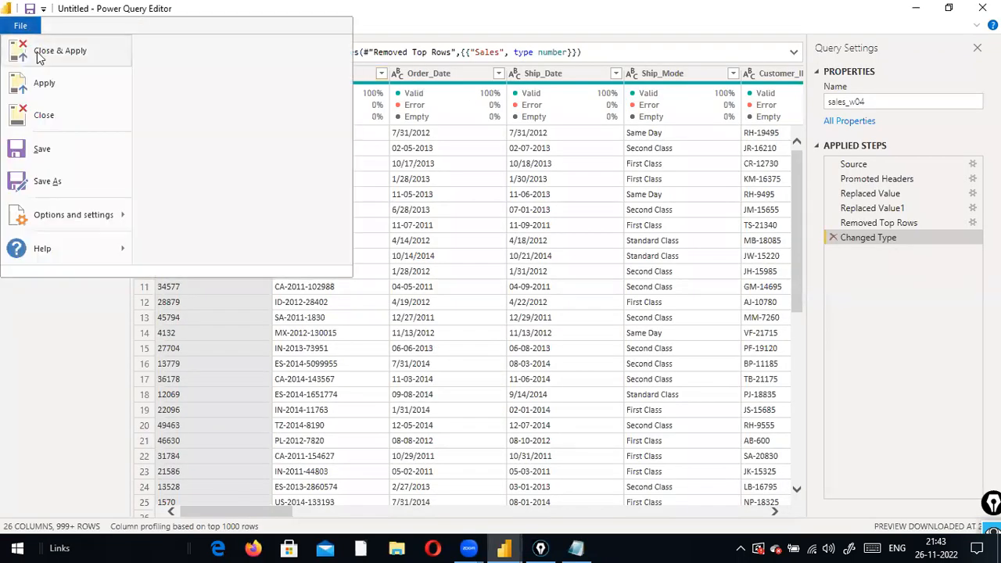
Apply the query changes with Close & Apply and reposition the sales_w04 card in Model view
left_click(37, 56)
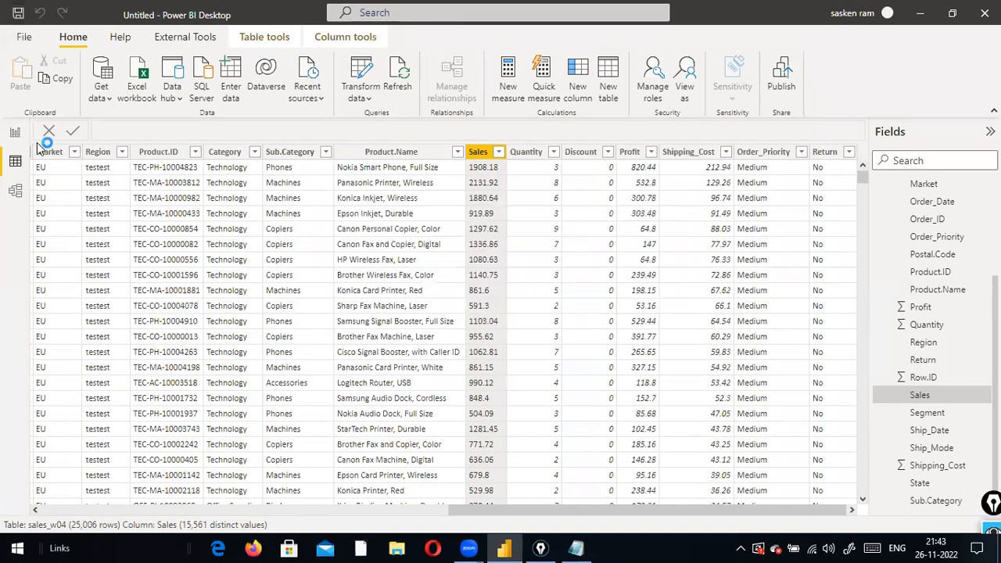
left_click(14, 192)
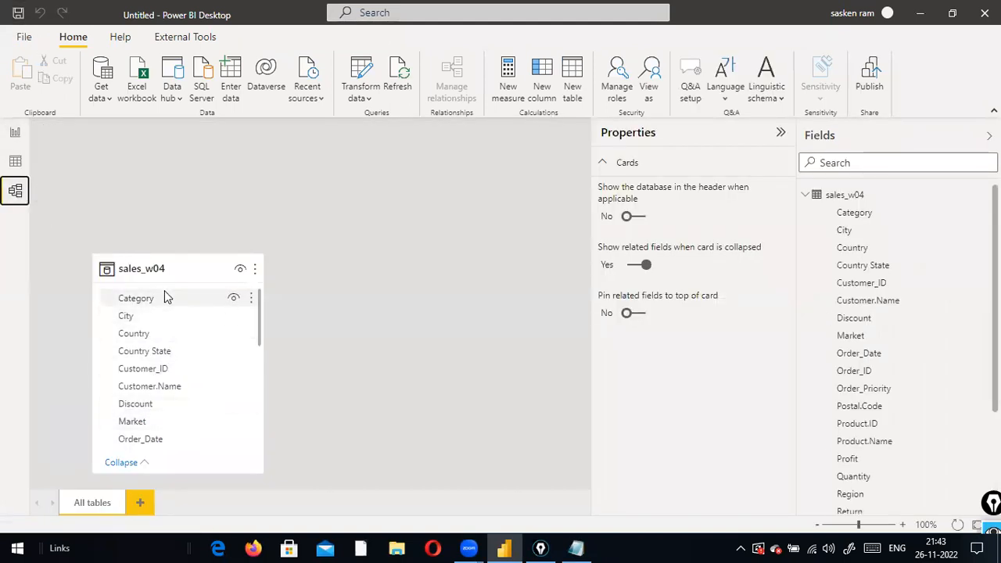
left_click_drag(156, 273, 203, 253)
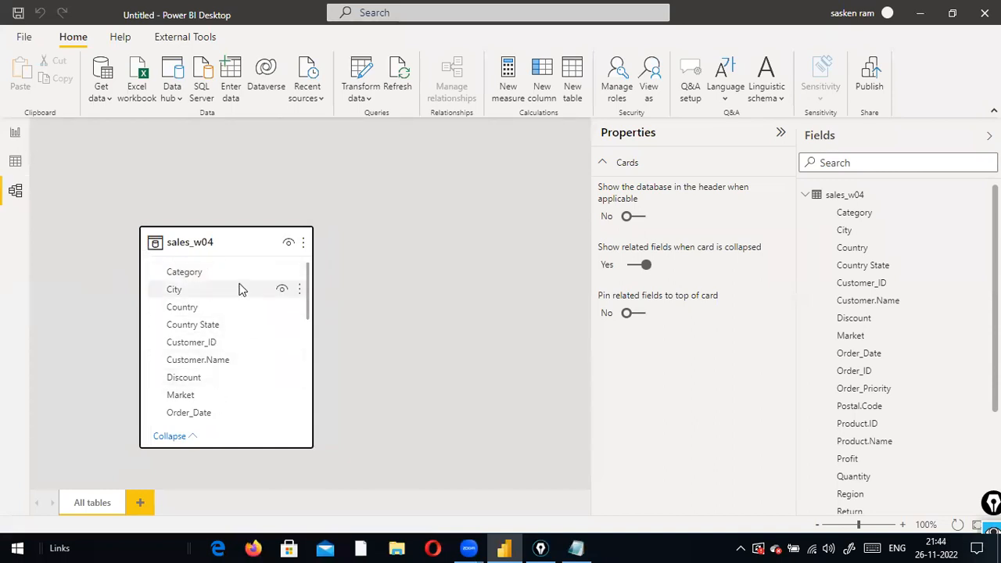
Inspect the sales_w04 Sales field properties: numeric type with the synonym 'sale'
left_click(15, 132)
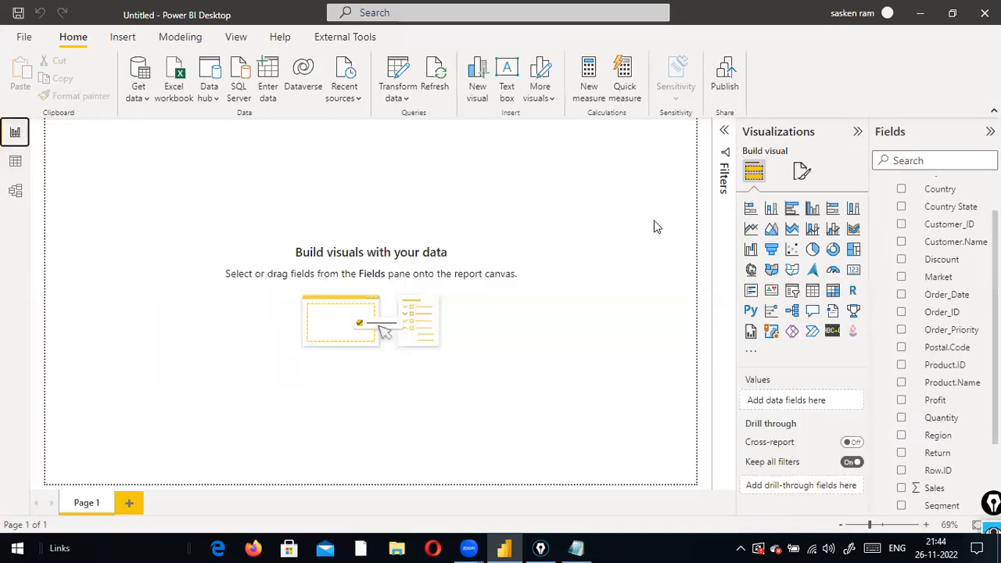
left_click(15, 192)
scroll(211, 403, "down", 5)
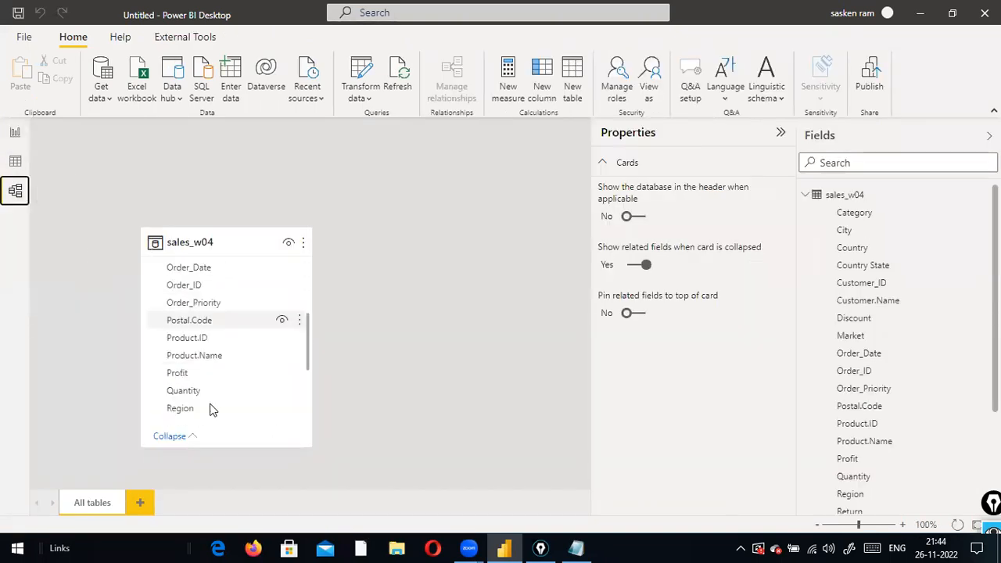
scroll(205, 406, "down", 3)
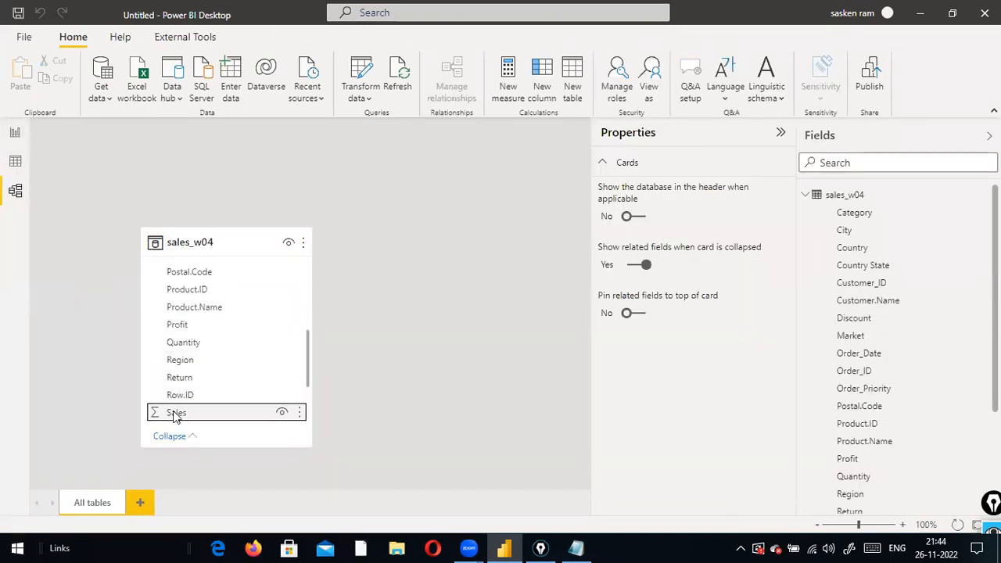
left_click(176, 414)
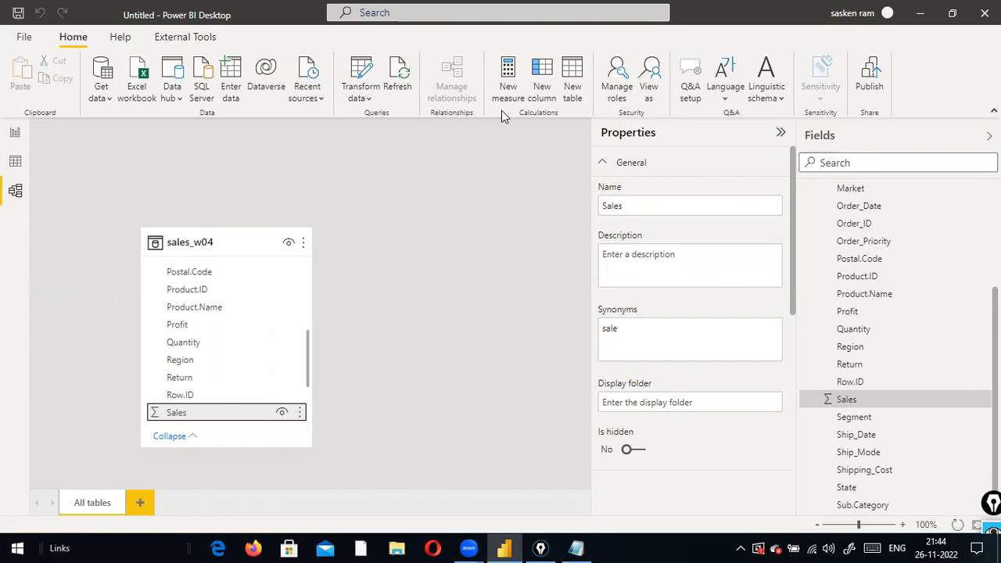
left_click(373, 107)
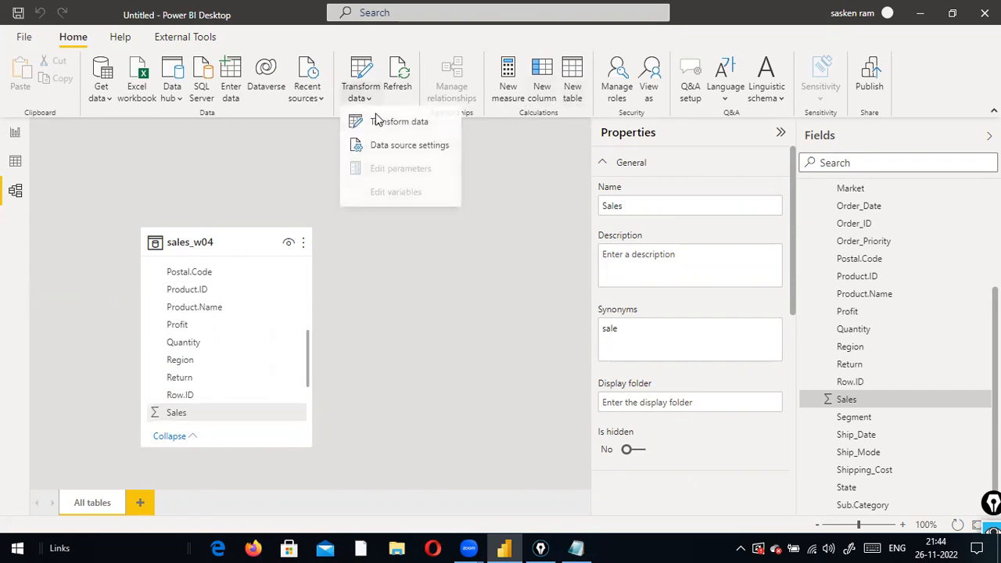
left_click(386, 123)
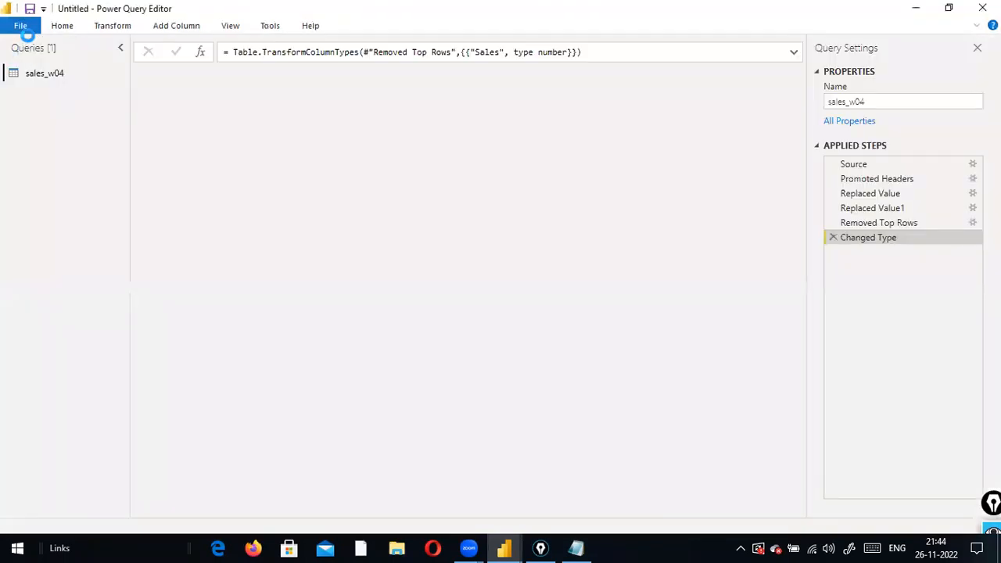
left_click(21, 26)
left_click(21, 25)
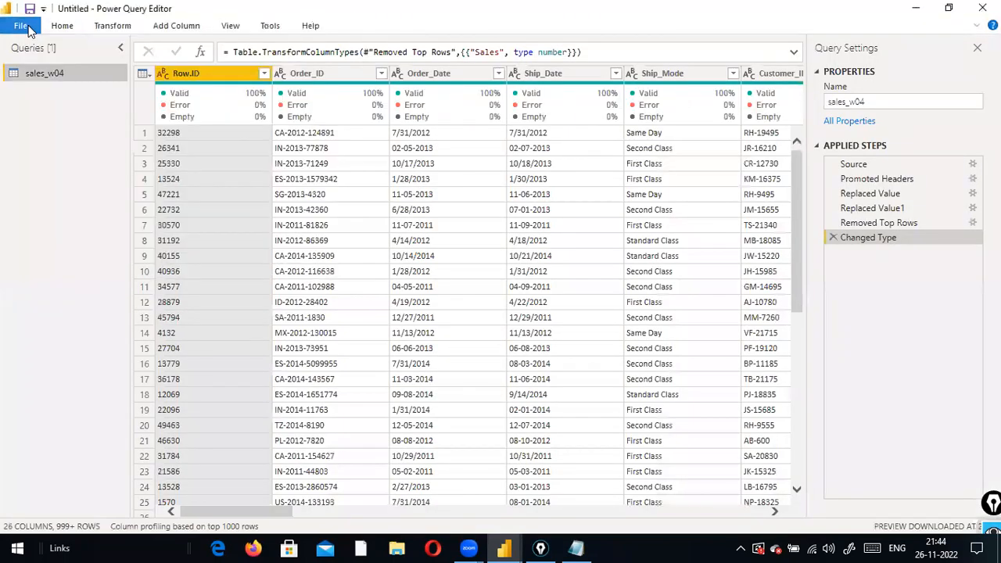
left_click(21, 26)
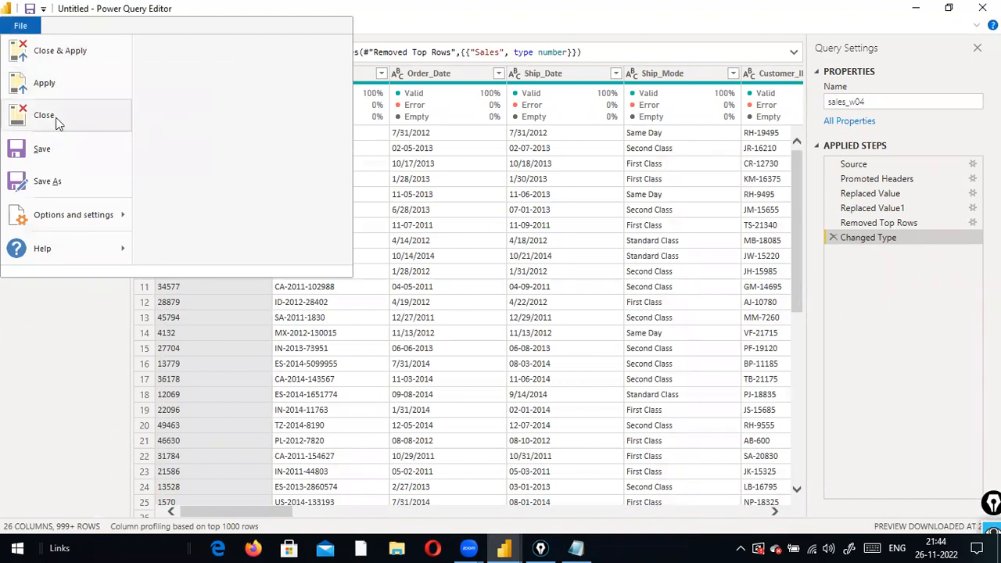
left_click(860, 279)
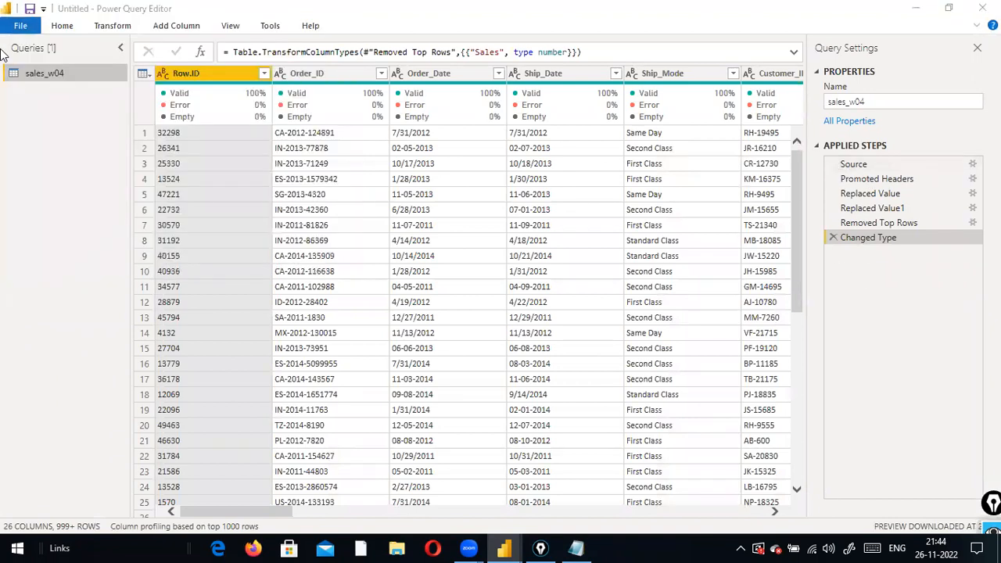
left_click(20, 26)
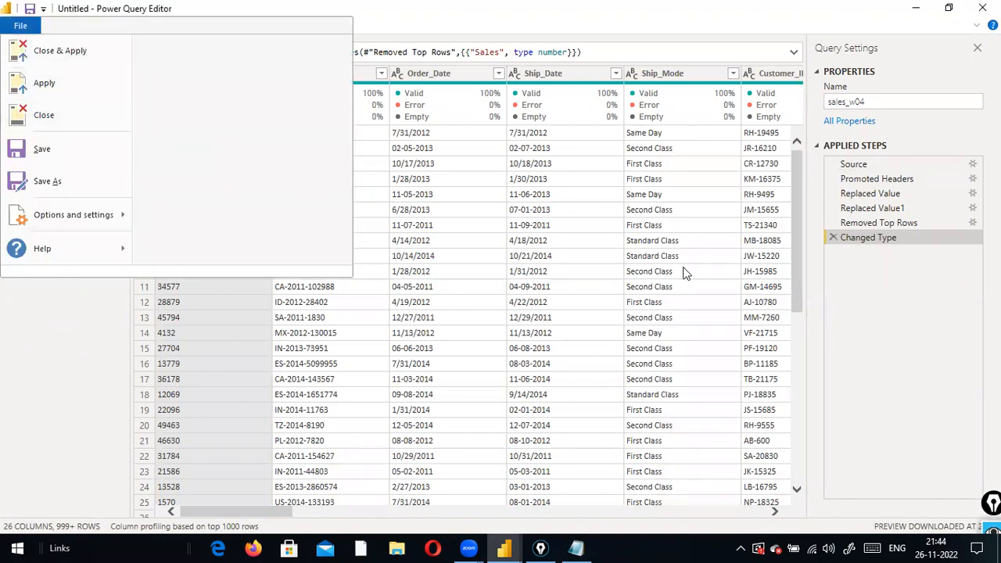
left_click(920, 284)
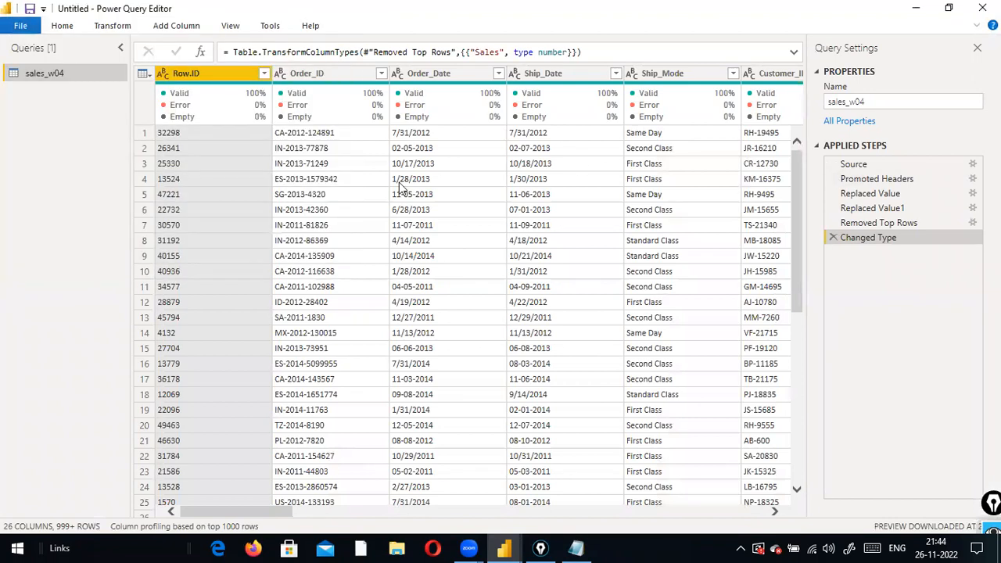
left_click(18, 25)
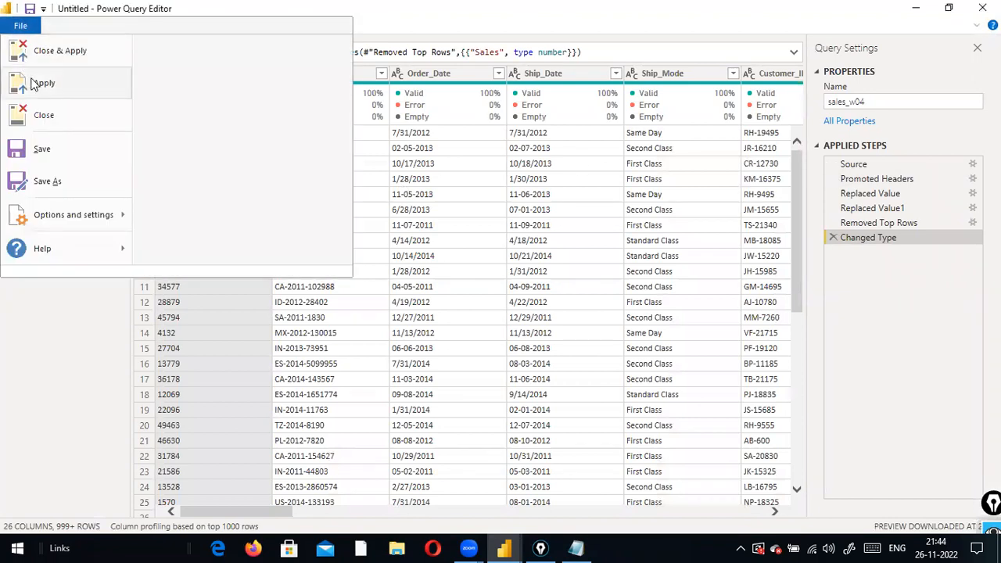
left_click(875, 291)
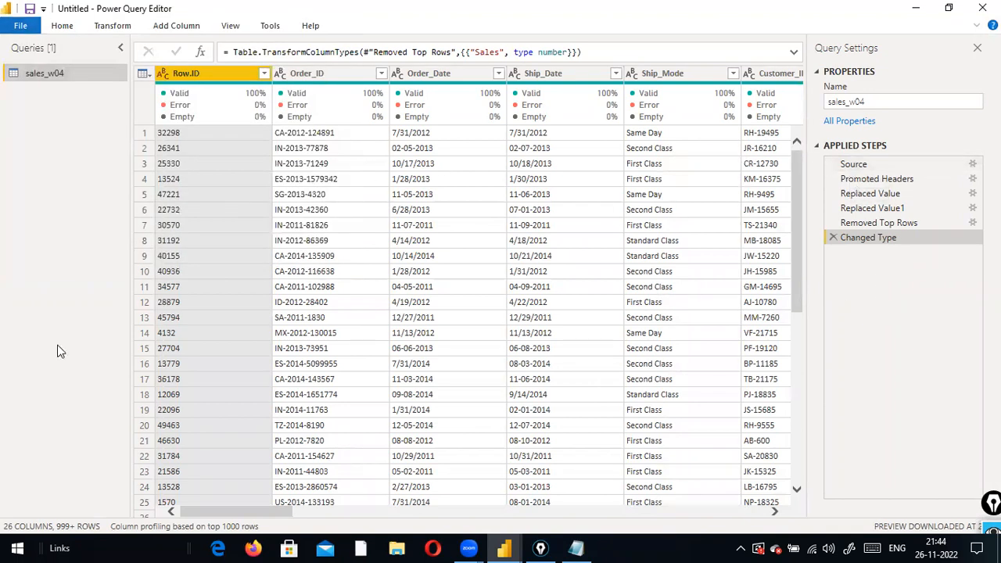
left_click(20, 25)
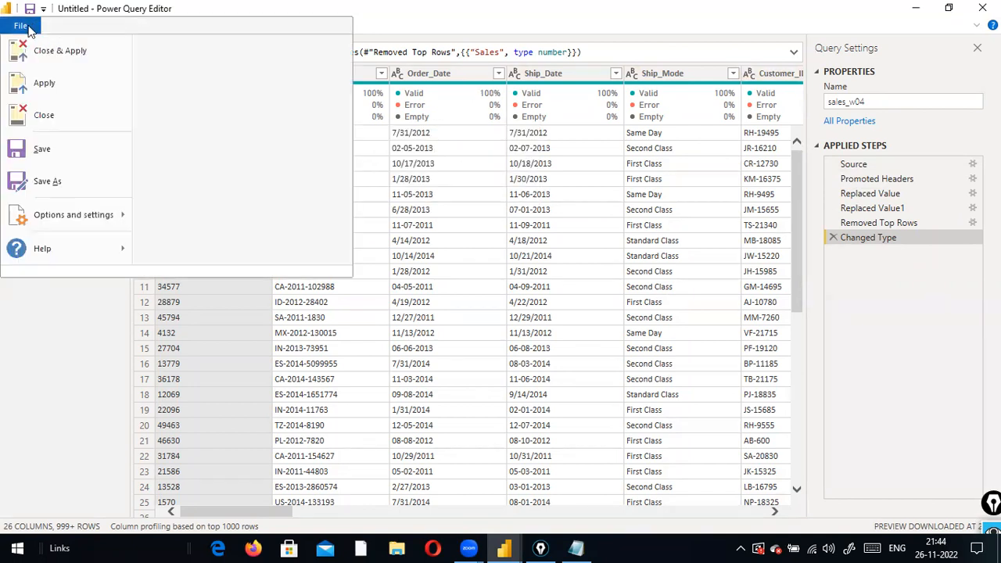
left_click(922, 219)
left_click(10, 28)
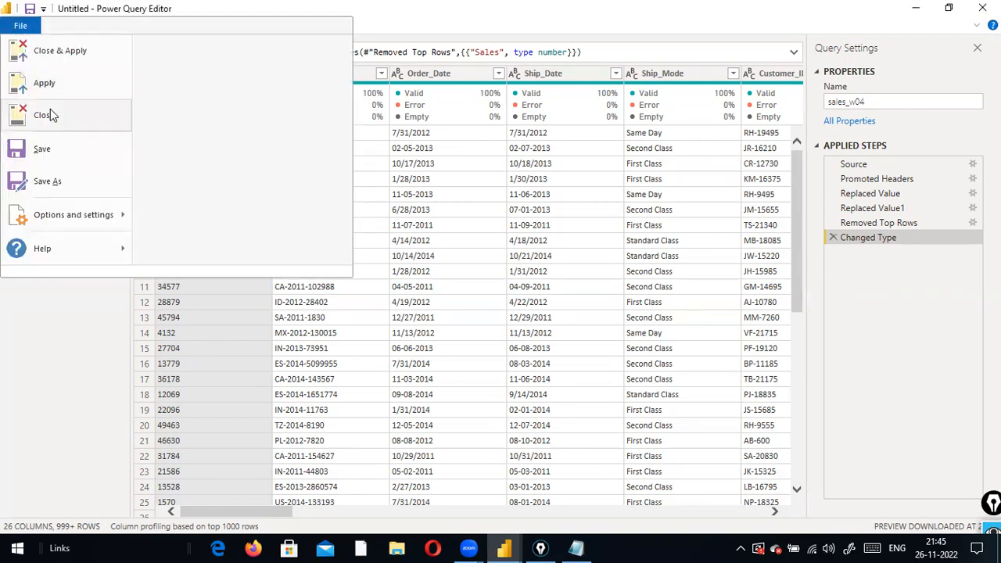
left_click(50, 115)
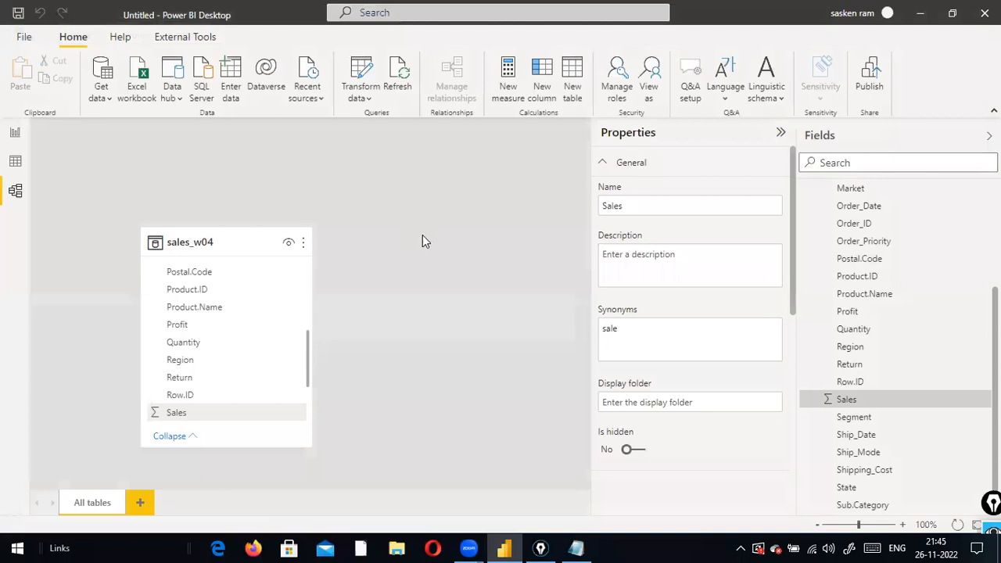
left_click(422, 242)
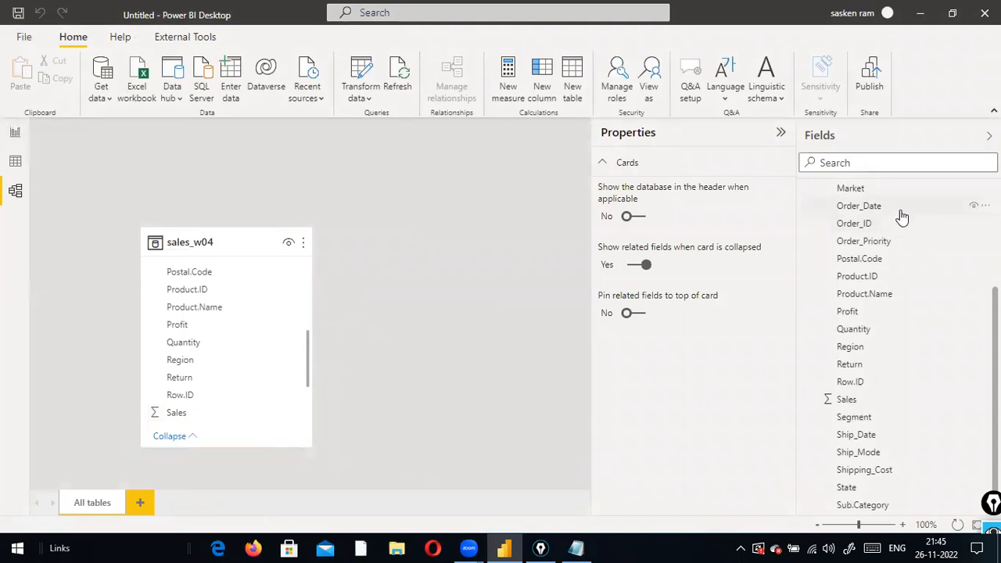
scroll(899, 219, "up", 4)
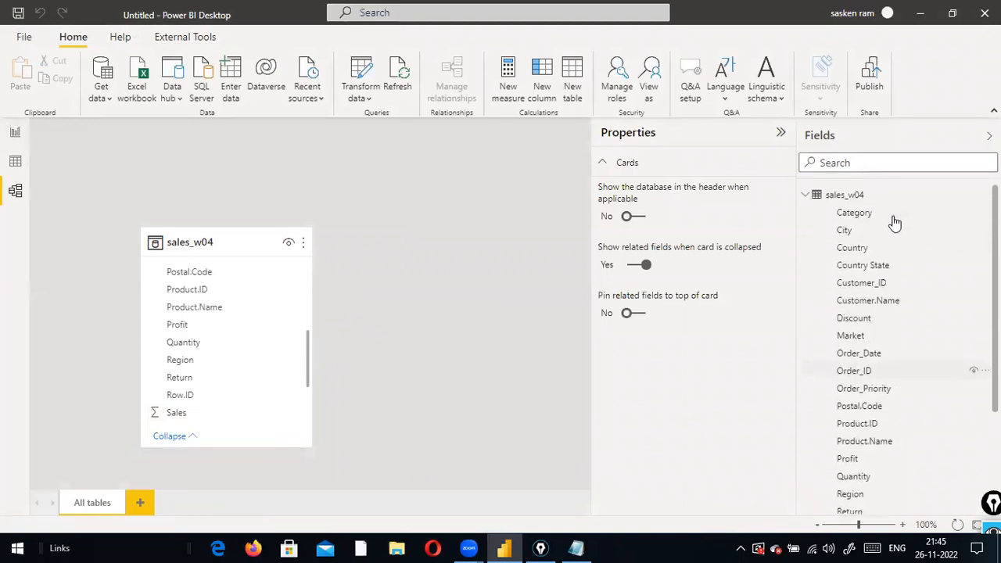
left_click(16, 135)
left_click(15, 191)
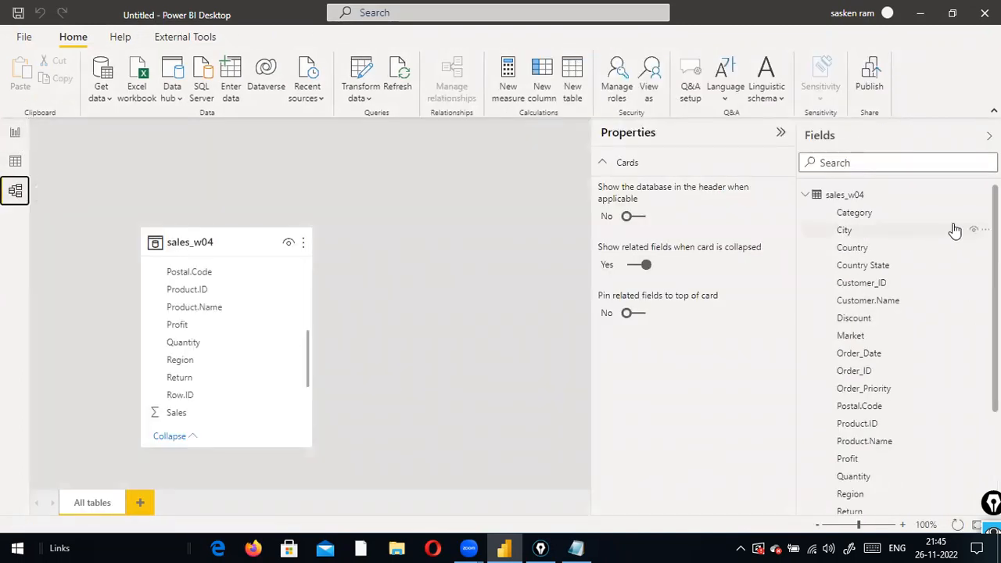
scroll(901, 227, "down", 3)
scroll(901, 232, "up", 3)
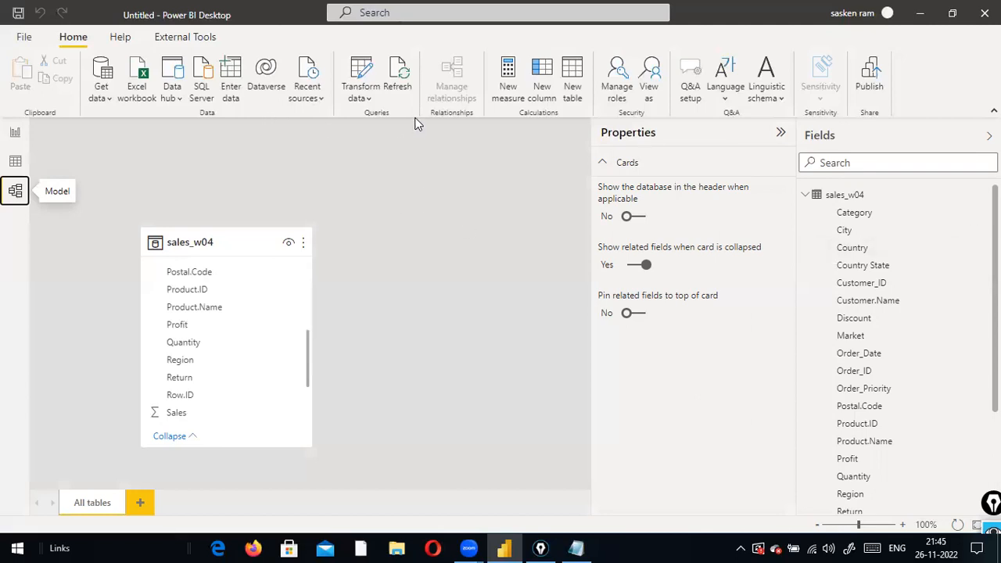
left_click(370, 101)
left_click(374, 117)
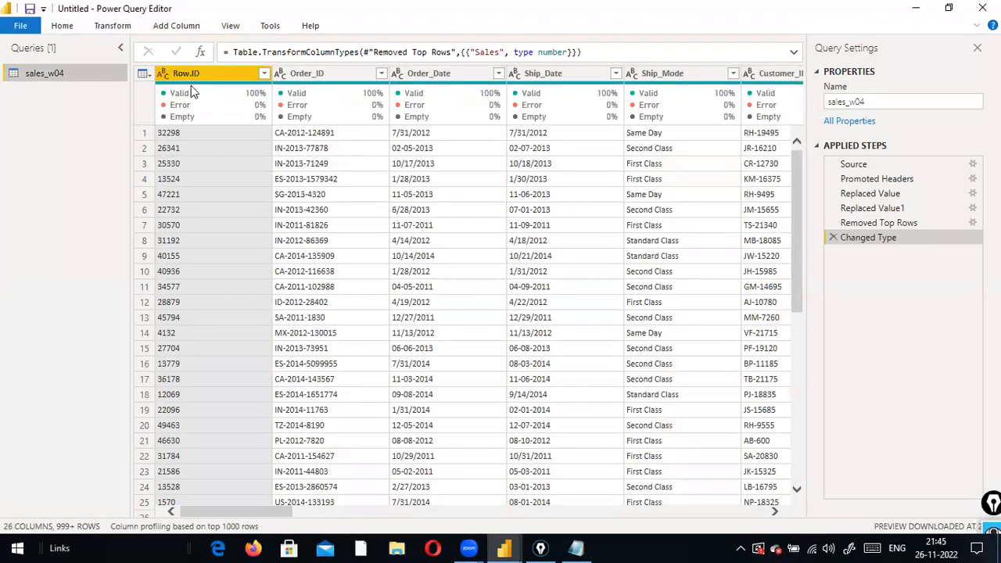
Remove the Row.ID column so a Removed Columns step appears, leaving Order_ID first
mouse_move(211, 91)
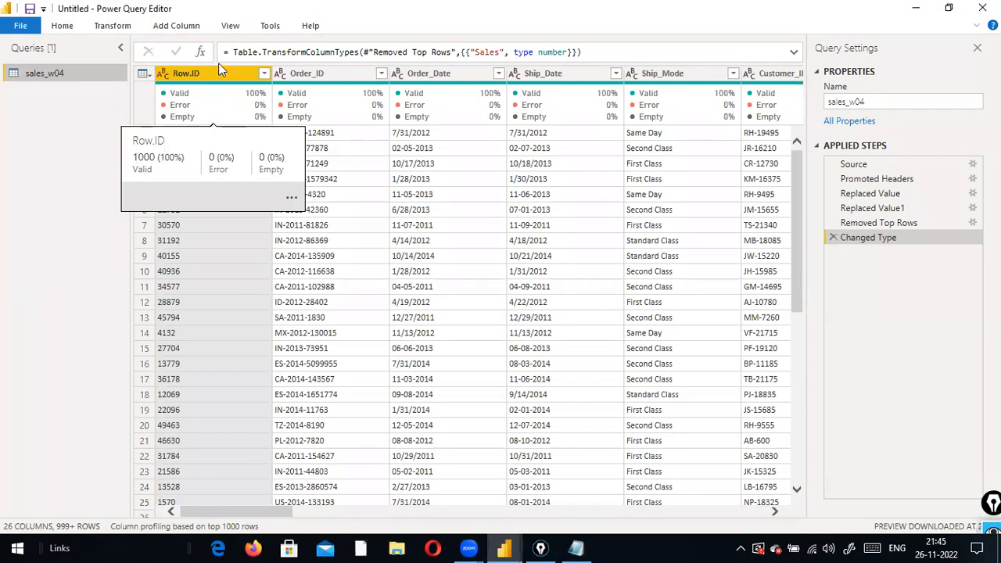
right_click(203, 72)
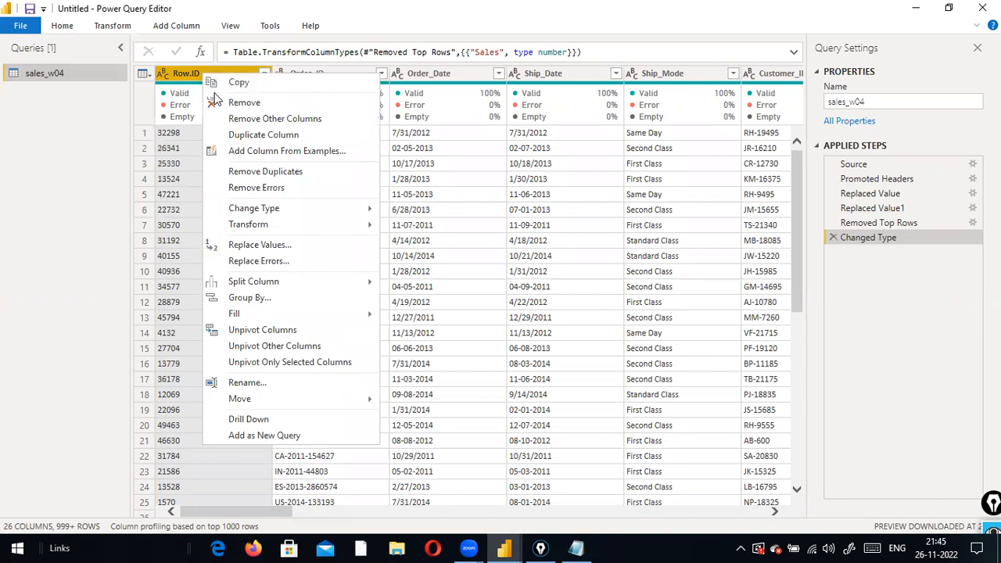
left_click(221, 102)
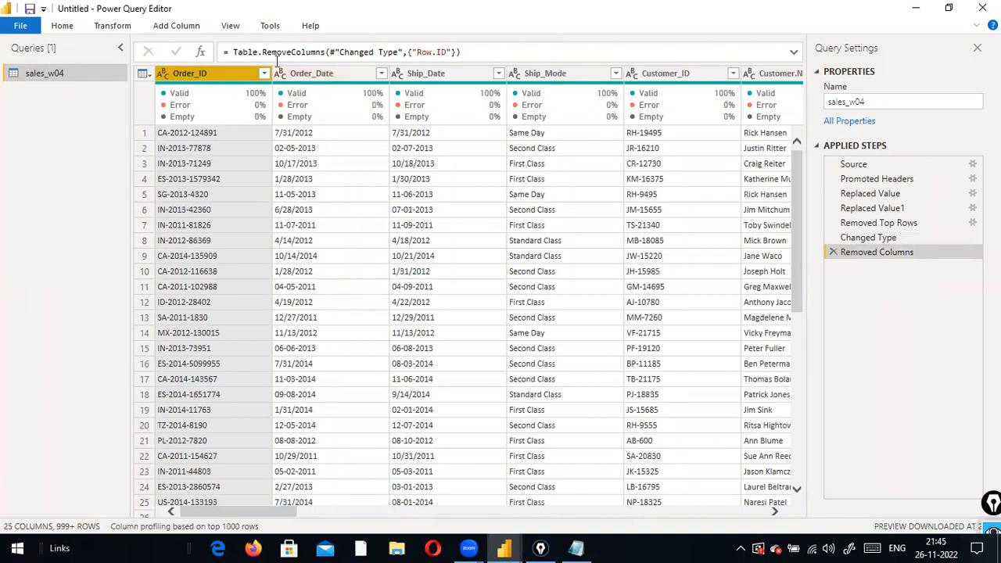
left_click_drag(407, 51, 480, 54)
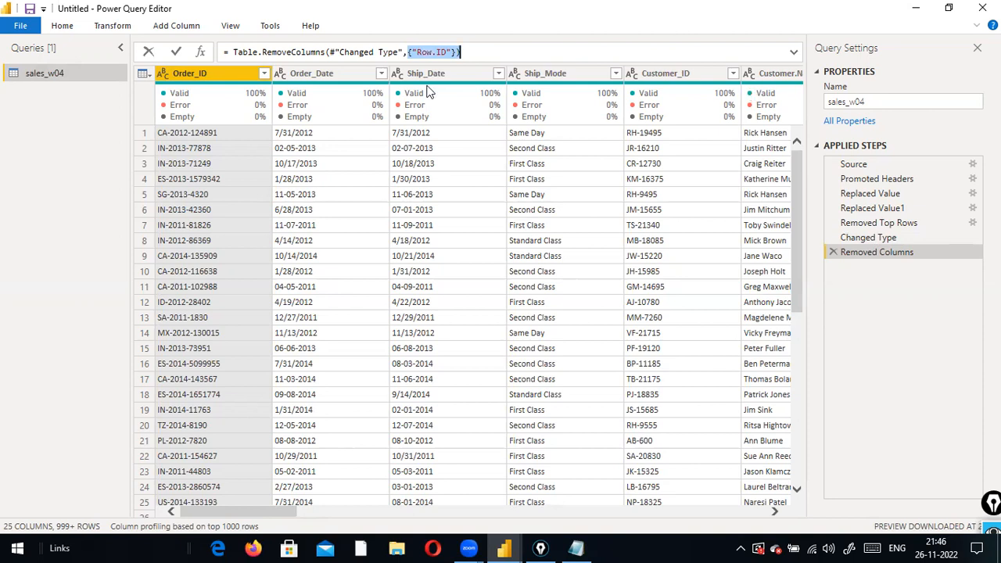
mouse_move(606, 105)
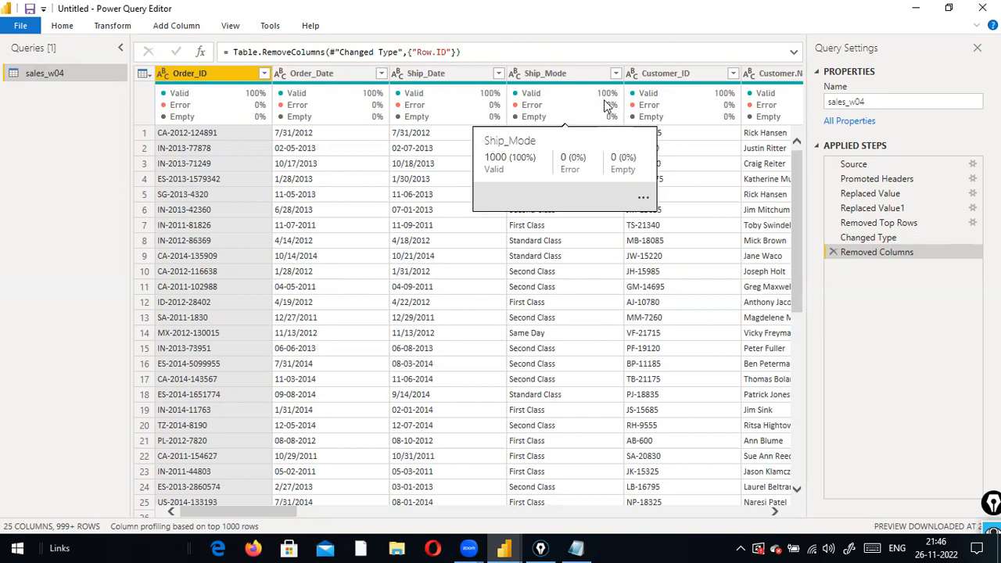
mouse_move(636, 98)
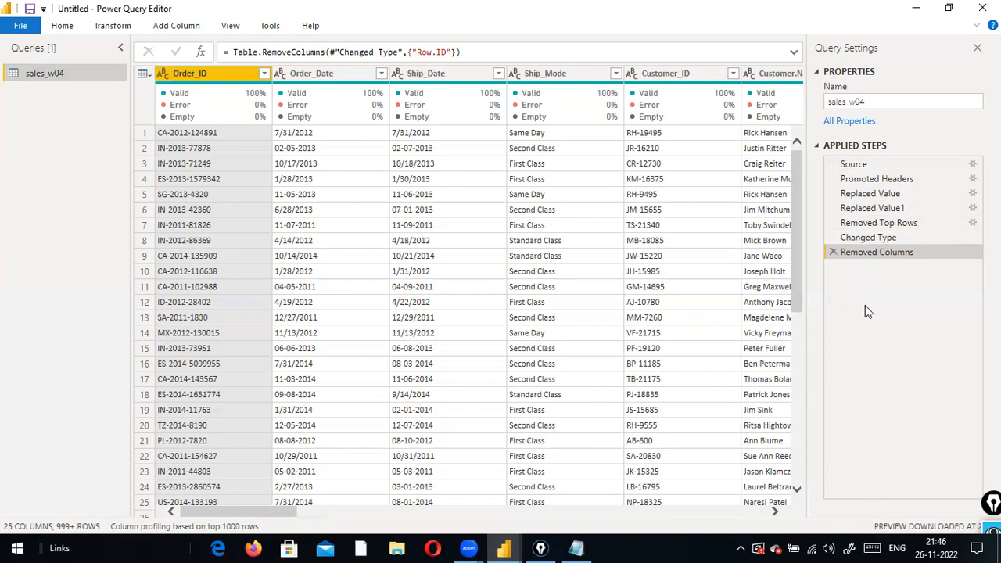
Leave the Removed Columns step formula and open the Power Query Editor File menu
left_click_drag(516, 53, 314, 64)
left_click(91, 92)
mouse_move(161, 82)
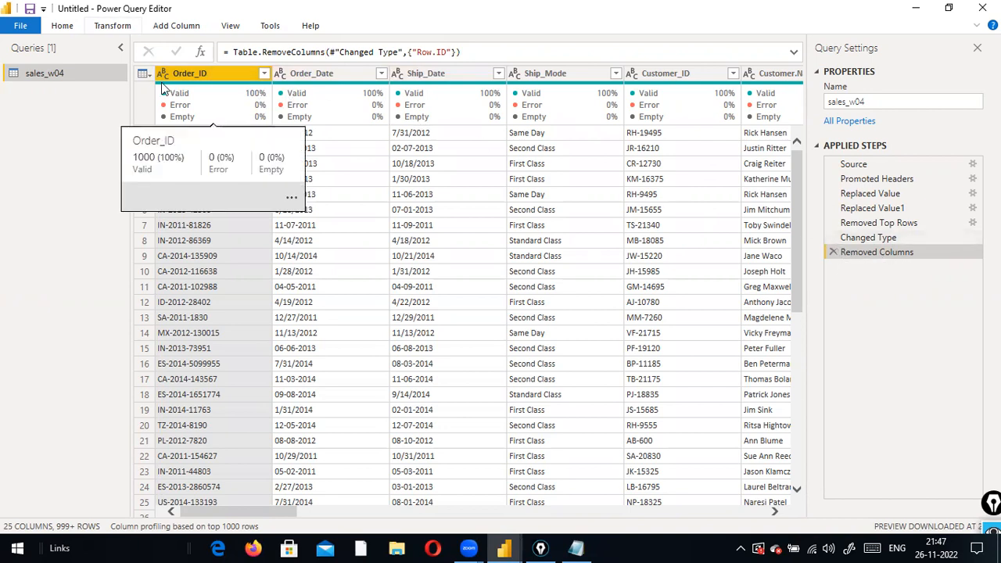
left_click(21, 25)
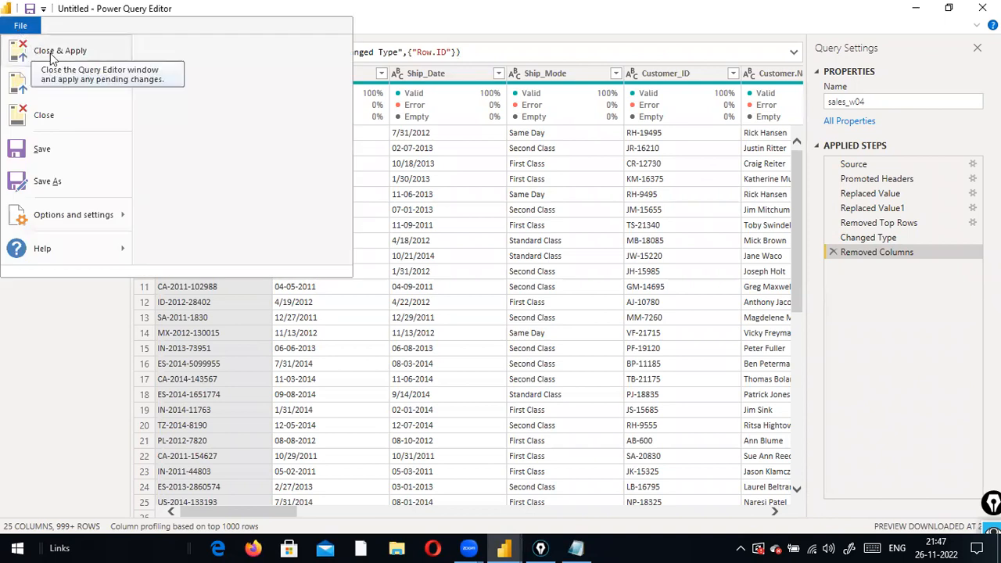
Switch between the Power BI windows and show the sales_w04 table in Data view
left_click(507, 547)
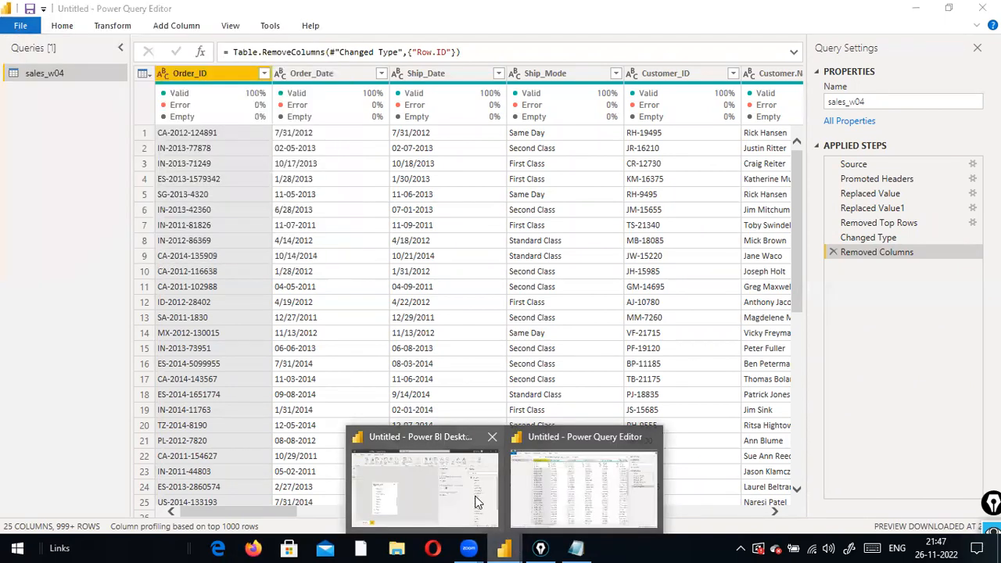
left_click(520, 481)
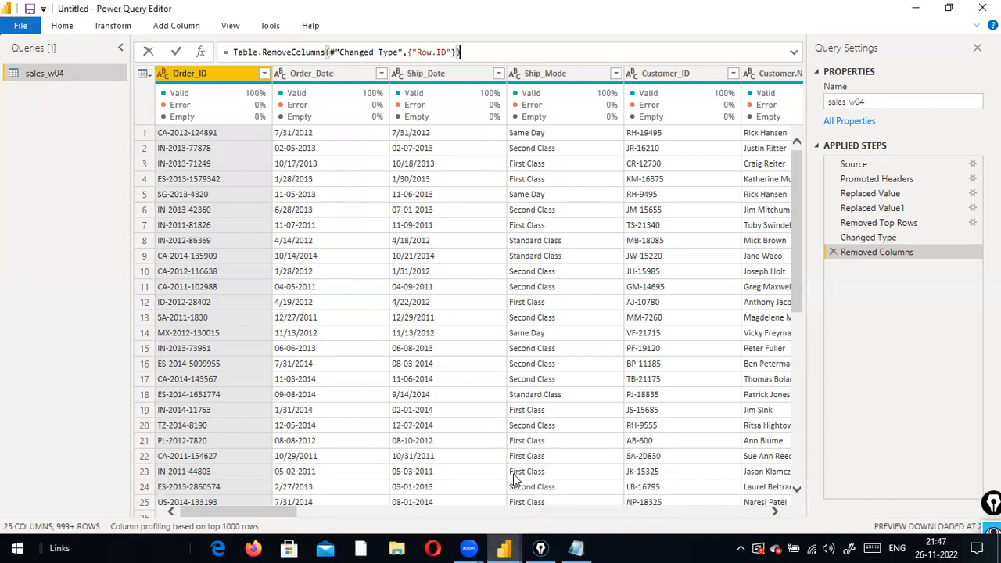
left_click(506, 548)
left_click(443, 487)
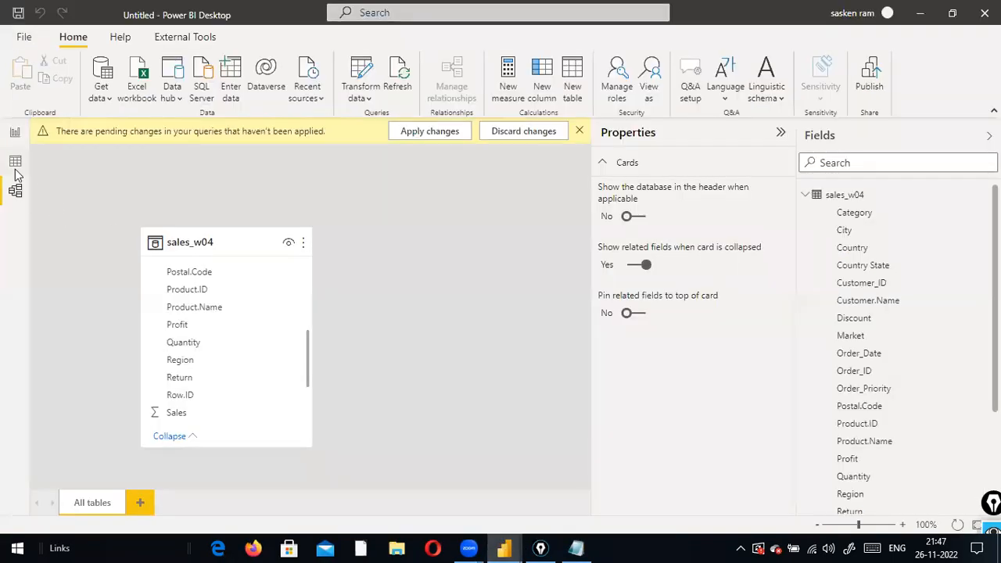
left_click(15, 162)
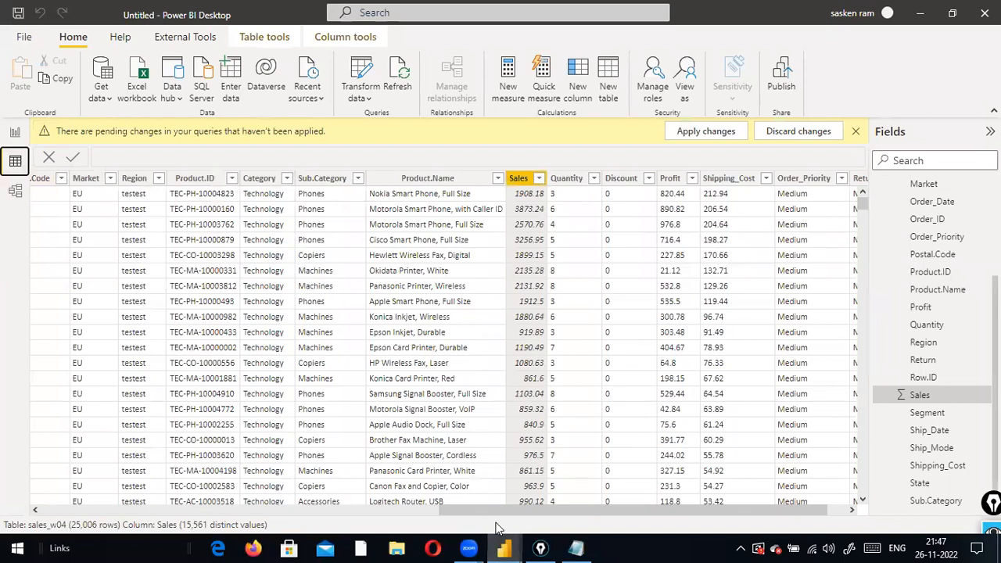
left_click_drag(454, 510, 41, 473)
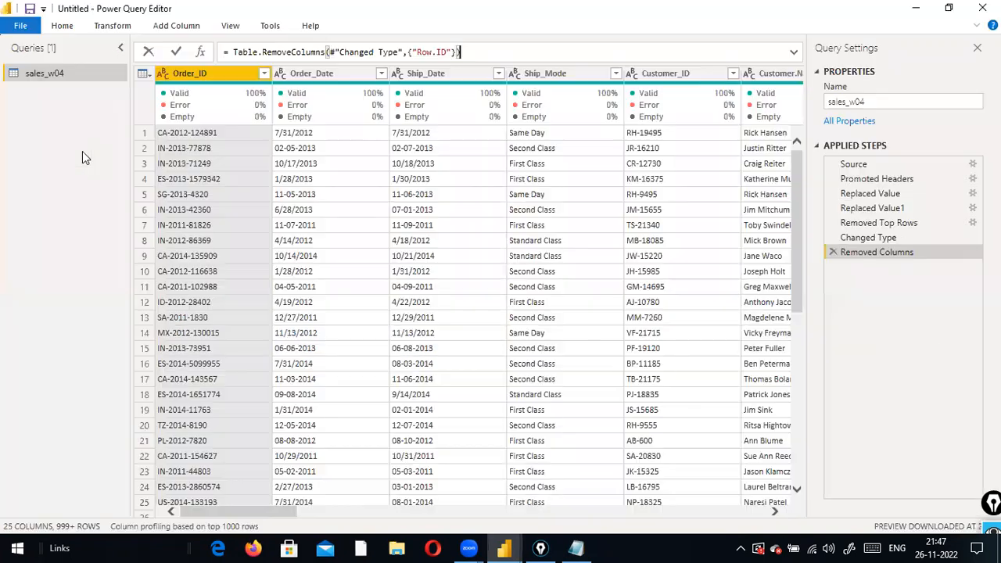
Close & Apply the query so sales_w04 loads 25,006 rows without Row.ID
left_click_drag(177, 53, 48, 26)
left_click(547, 52)
left_click_drag(477, 52, 668, 340)
key("ctrl+a")
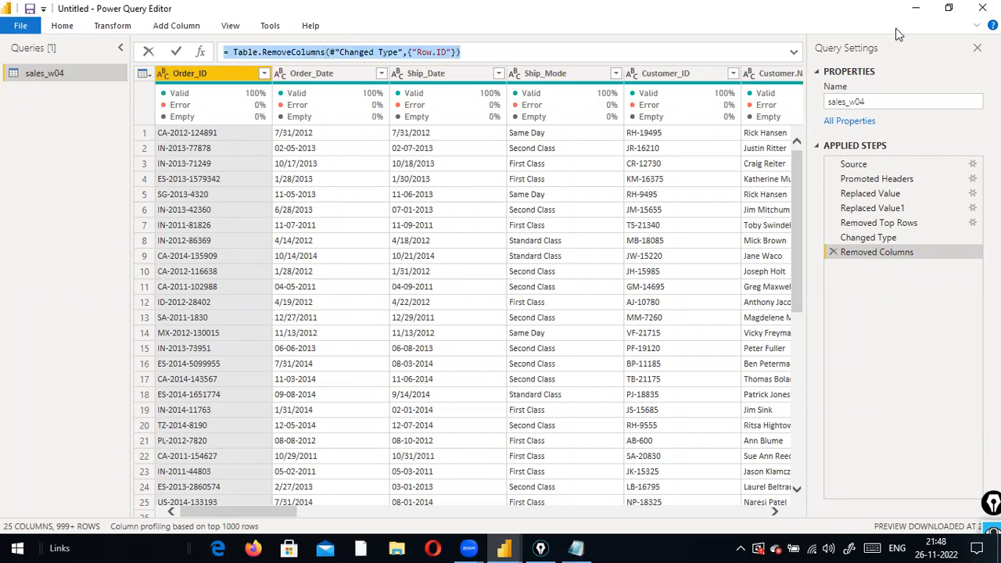
left_click(21, 25)
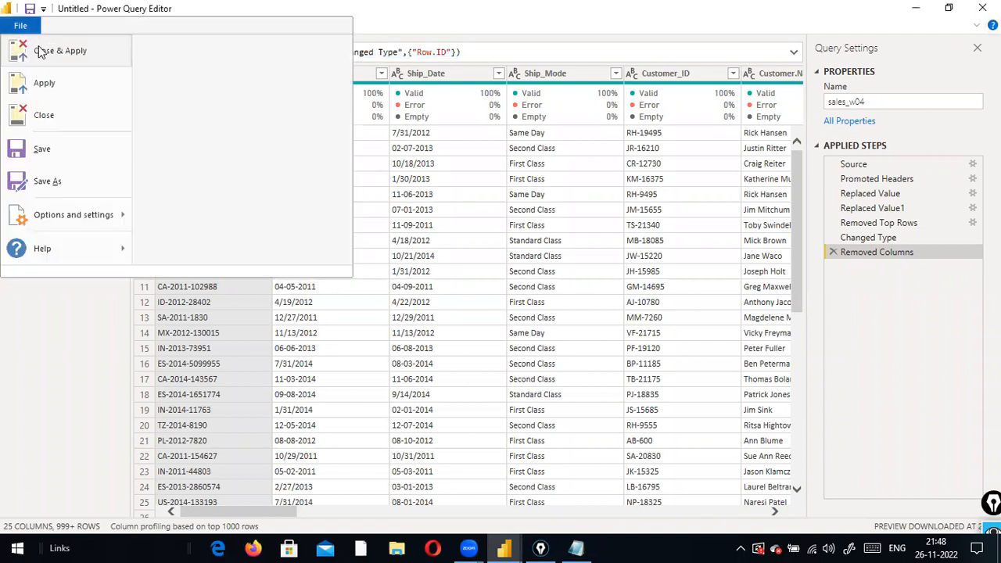
left_click(41, 51)
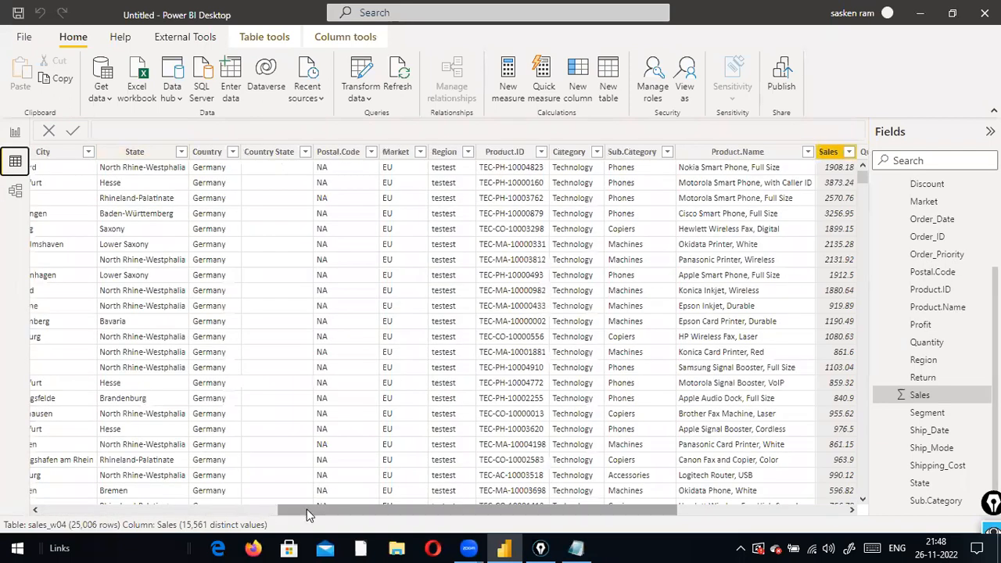
left_click_drag(307, 511, 2, 474)
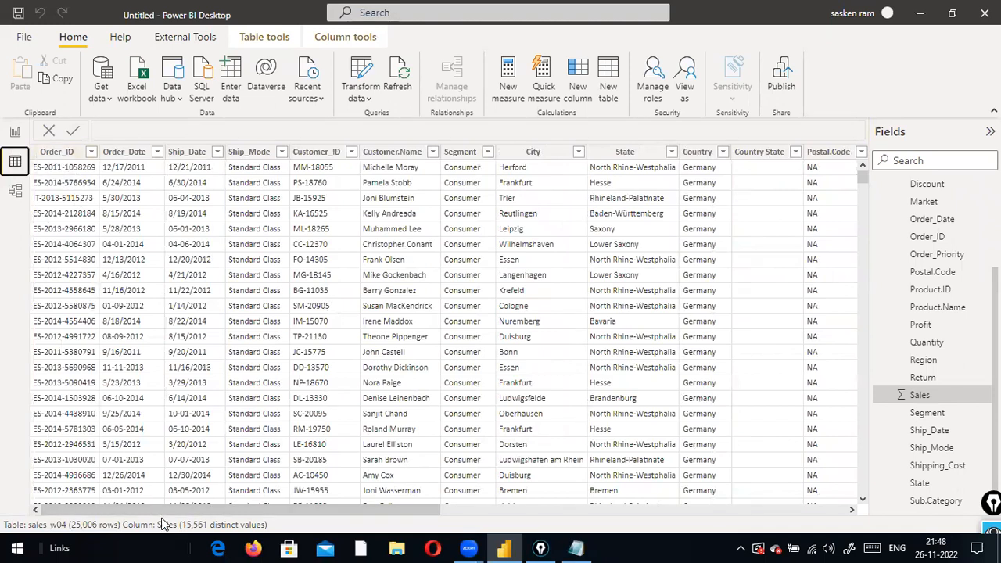
left_click_drag(231, 510, 5, 419)
left_click(402, 543)
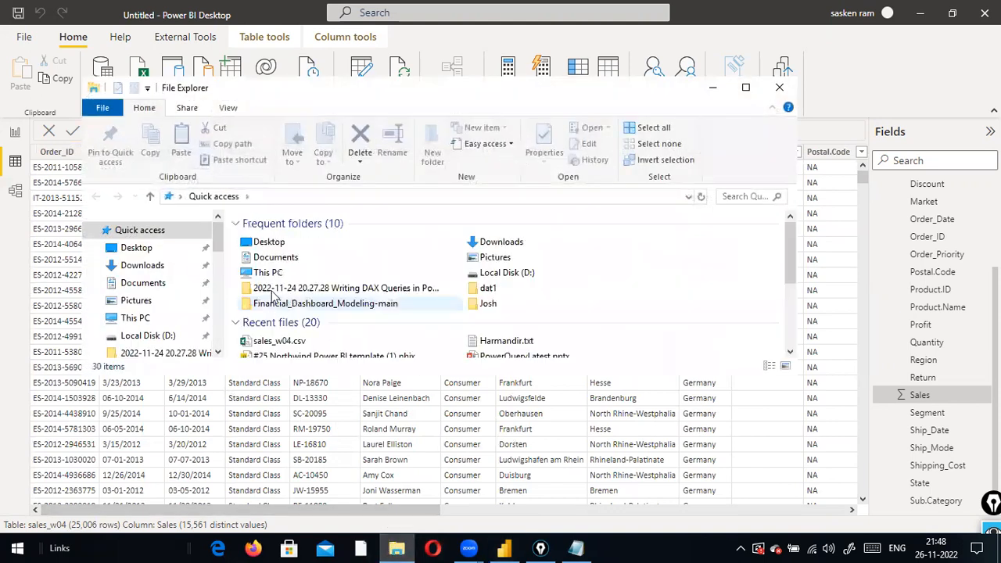
Open sales_w04.csv from Local Disk (D:) > dat1 in Excel
double_click(407, 93)
scroll(78, 501, "down", 1)
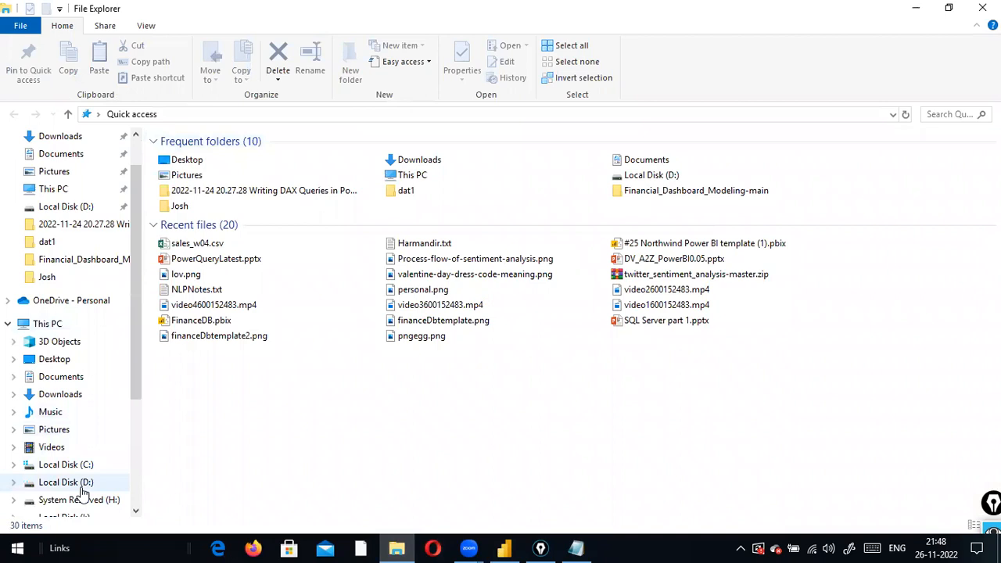
left_click(65, 482)
left_click(171, 410)
key("d")
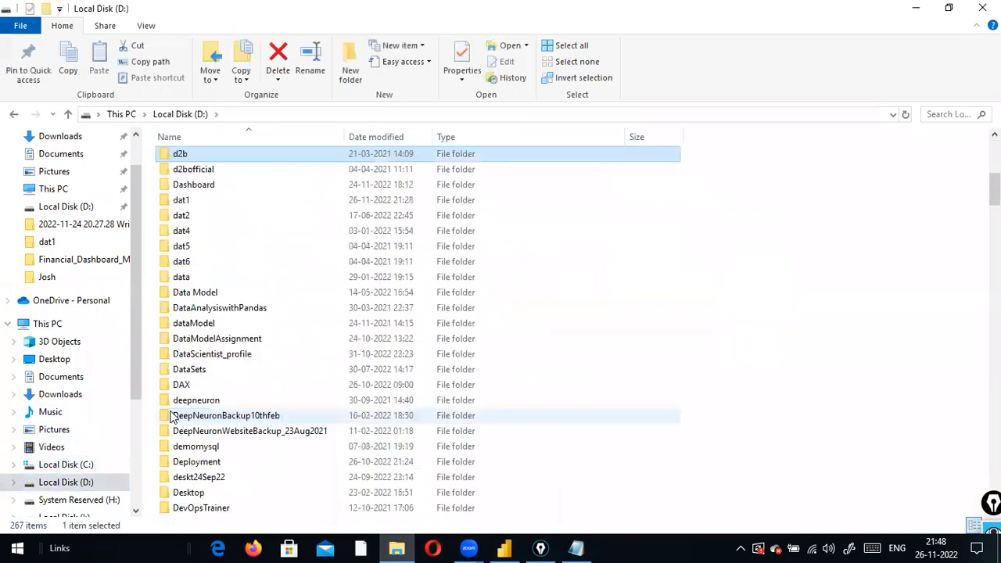
double_click(188, 200)
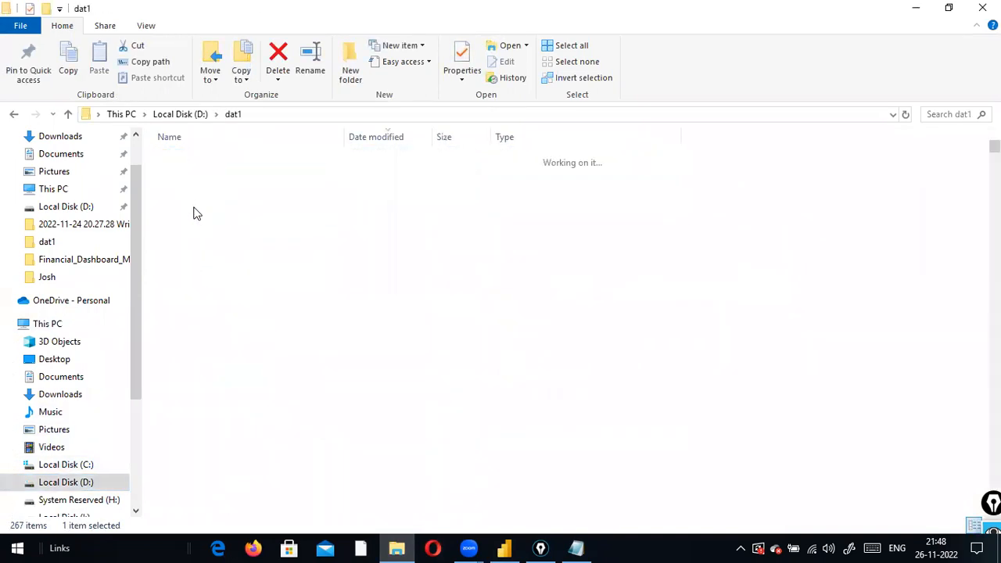
left_click(192, 224)
key("s")
key("a")
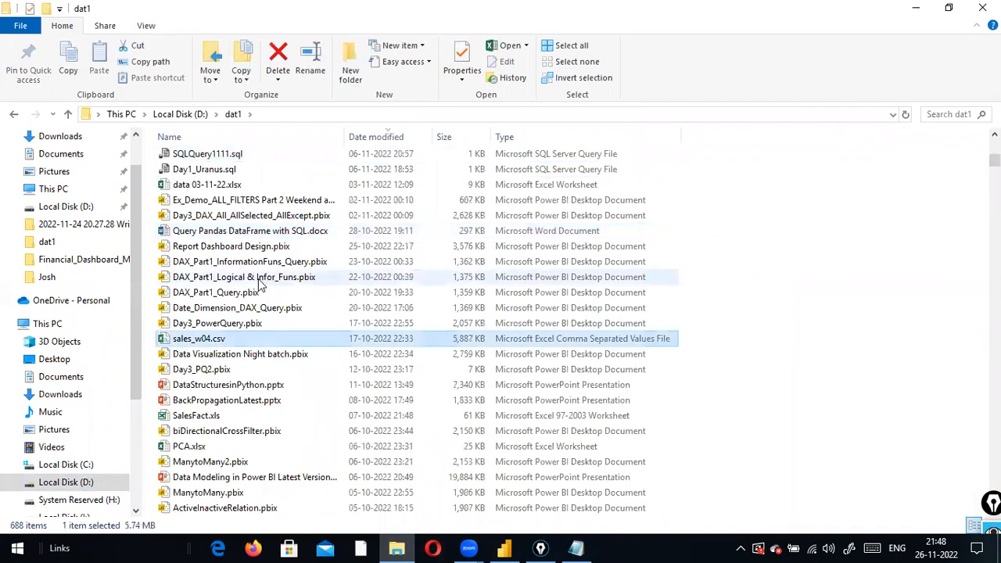
double_click(215, 343)
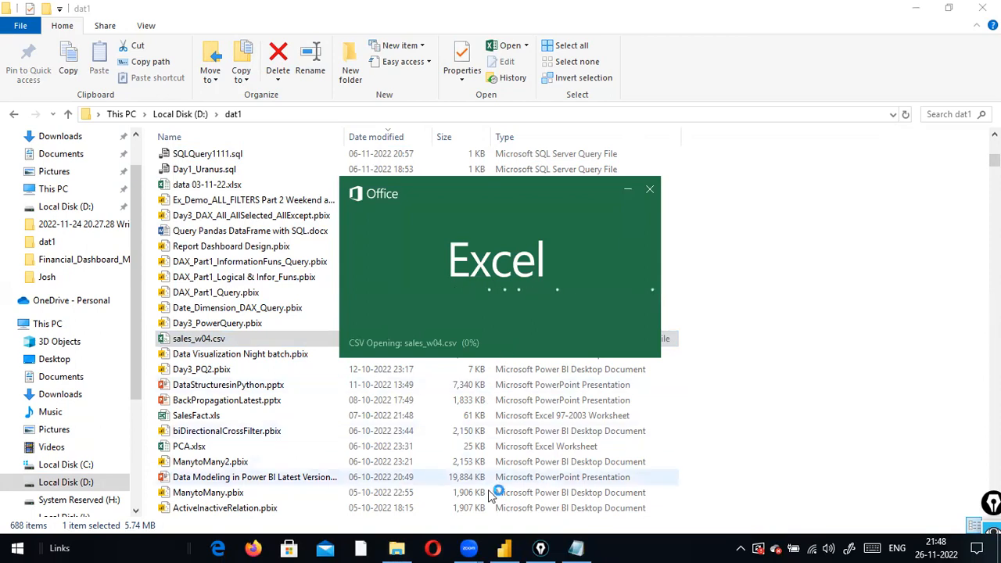
left_click(501, 547)
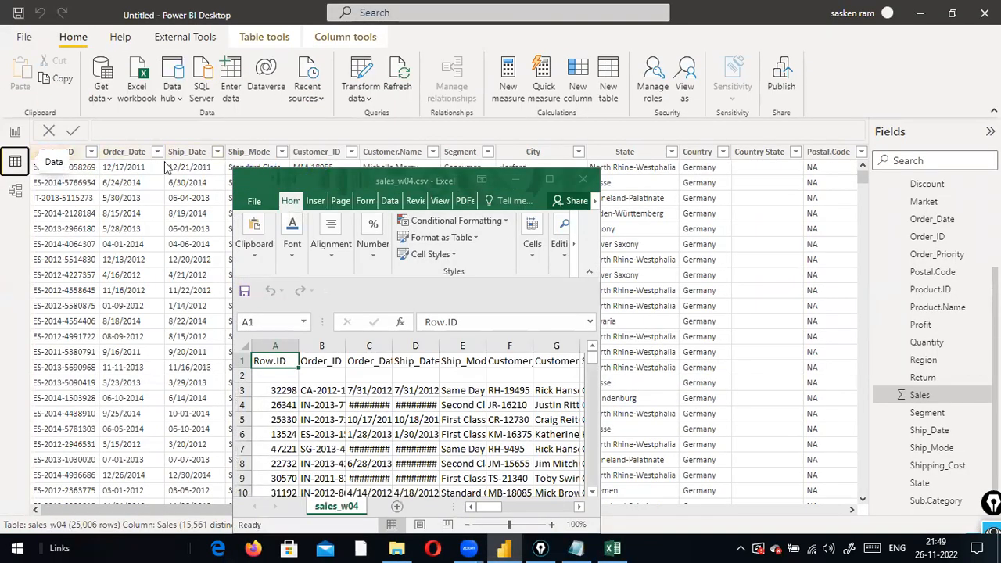
Review the raw sales_w04.csv data in Excel, then close the spreadsheet
left_click(547, 180)
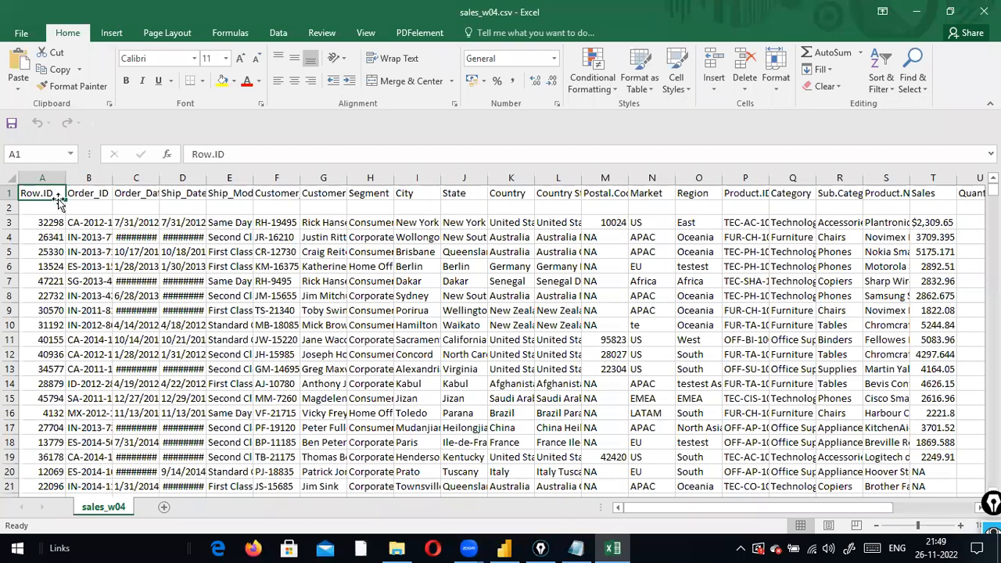
double_click(765, 22)
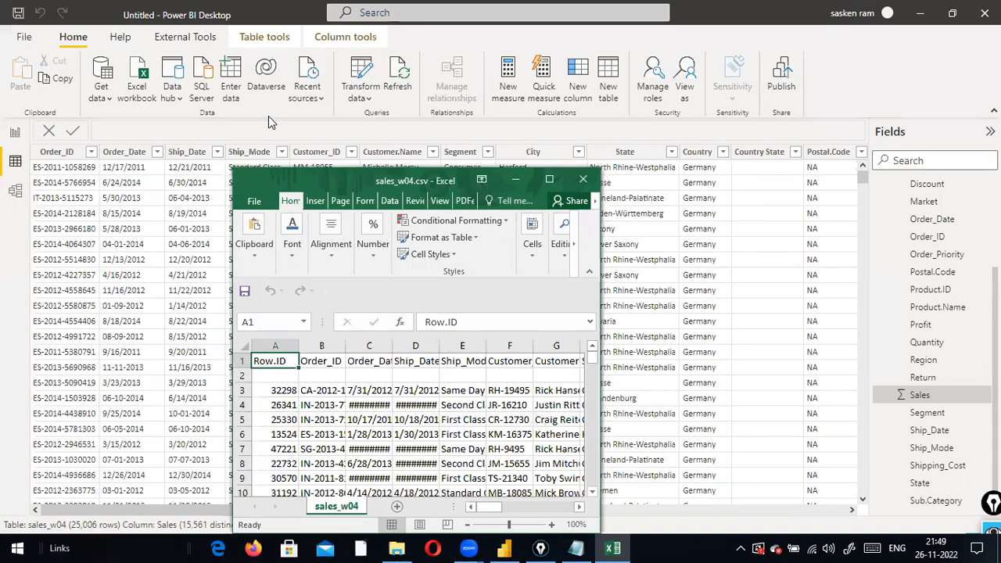
left_click(268, 116)
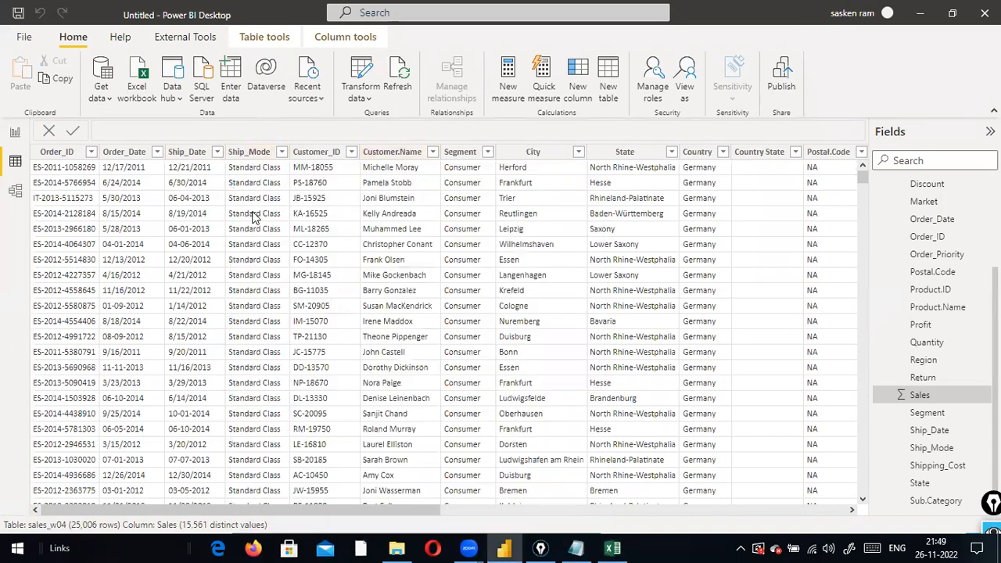
left_click(606, 548)
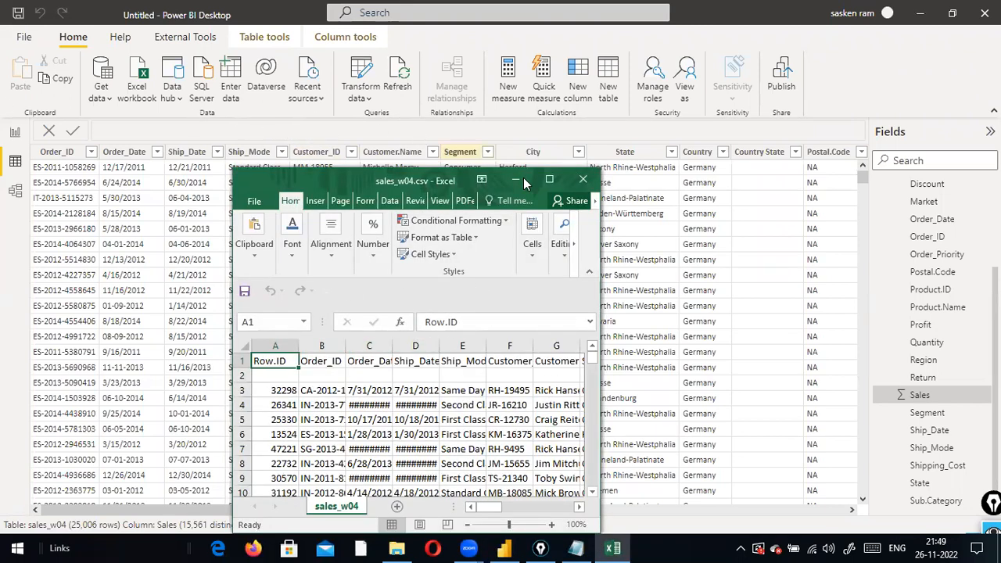
left_click(582, 179)
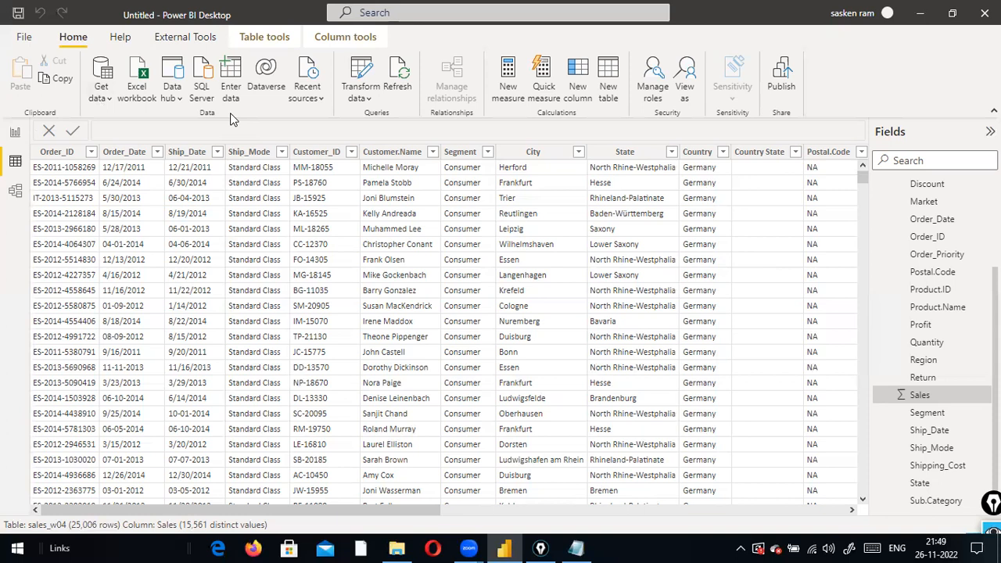
left_click(25, 37)
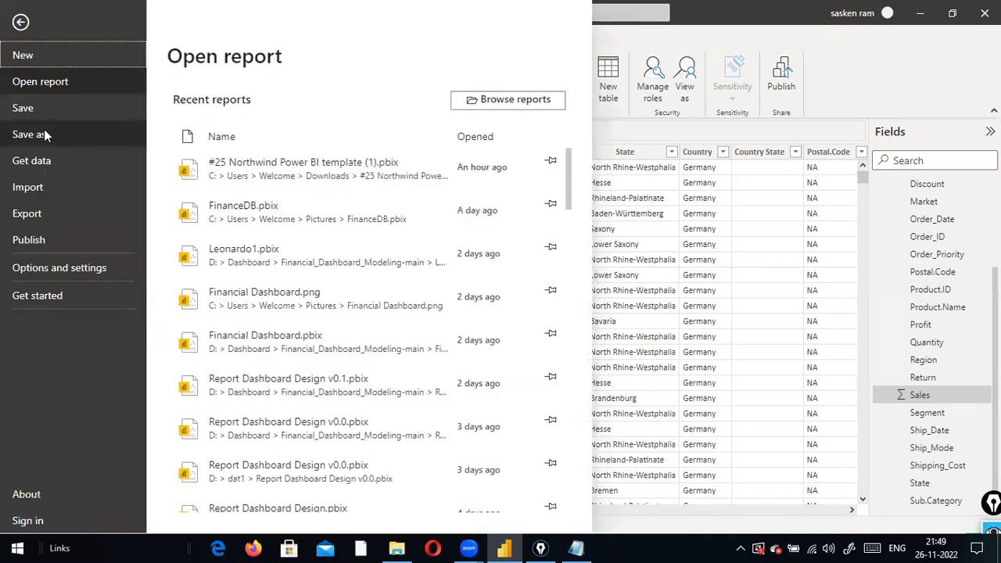
Save the report as Day1_Demo_LoadingDiffFiles.pbix in the dat1 folder
left_click(43, 130)
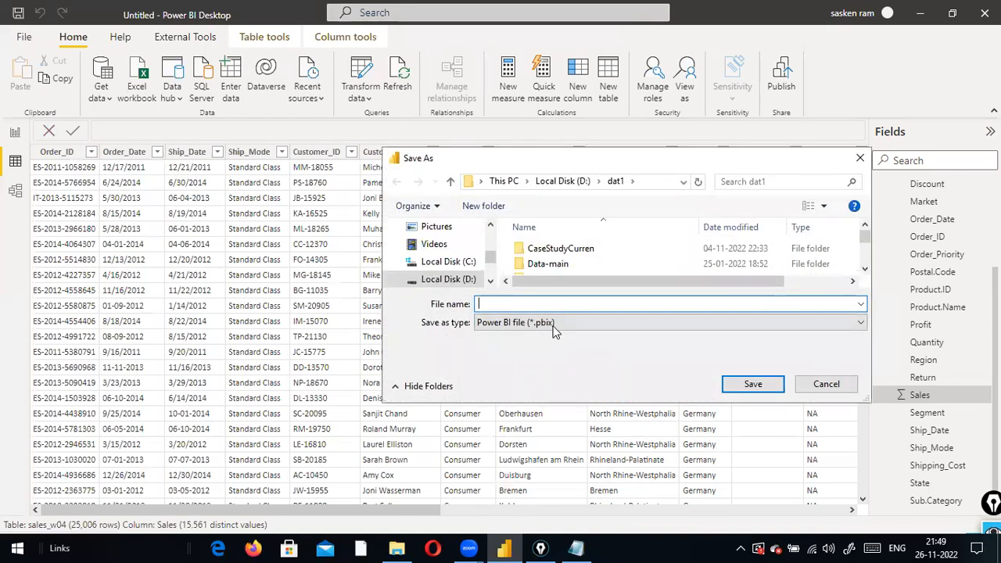
type("Dy")
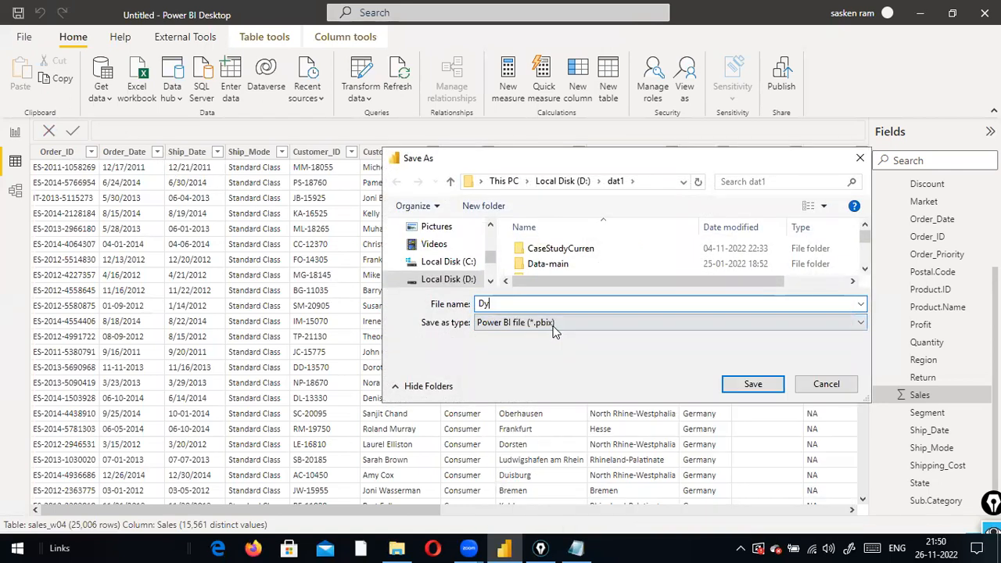
key("BackSpace")
type("ay1_")
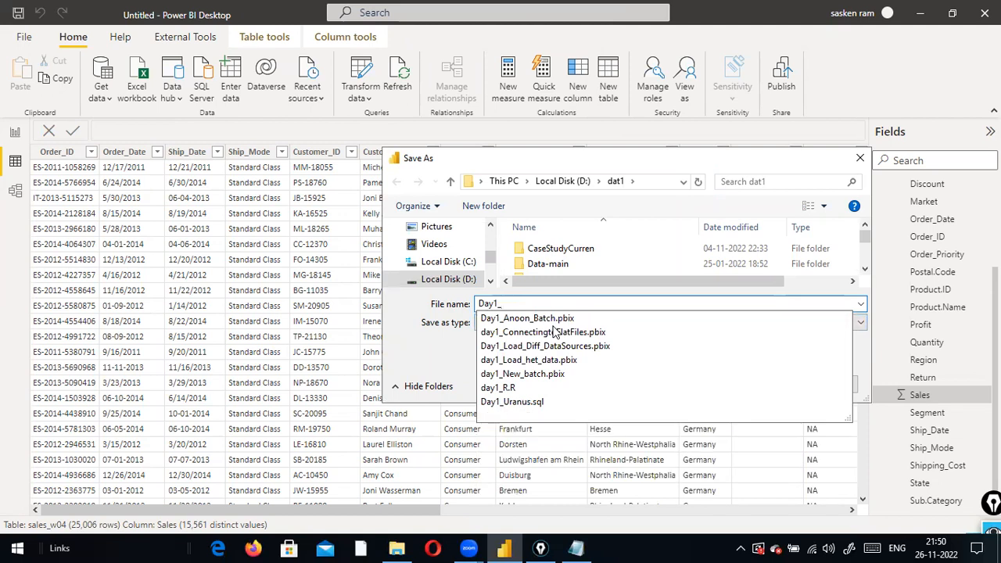
type("Demono")
key("BackSpace")
type("stratin")
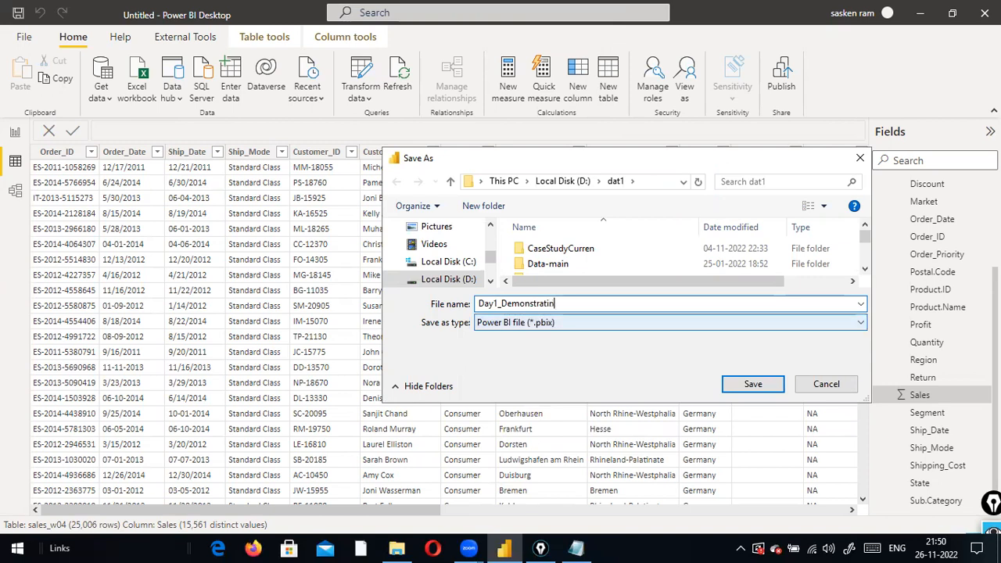
key("BackSpace")
key("BackSpace")
key("BackSpace")
key("BackSpace")
key("BackSpace")
key("BackSpace")
type("_F")
key("BackSpace")
type("LoadingFiles")
key("BackSpace")
key("BackSpace")
key("BackSpace")
key("BackSpace")
key("BackSpace")
type("Diiff")
key("BackSpace")
key("BackSpace")
key("BackSpace")
key("BackSpace")
type("iffFie")
key("BackSpace")
key("BackSpace")
type("ile")
key("Return")
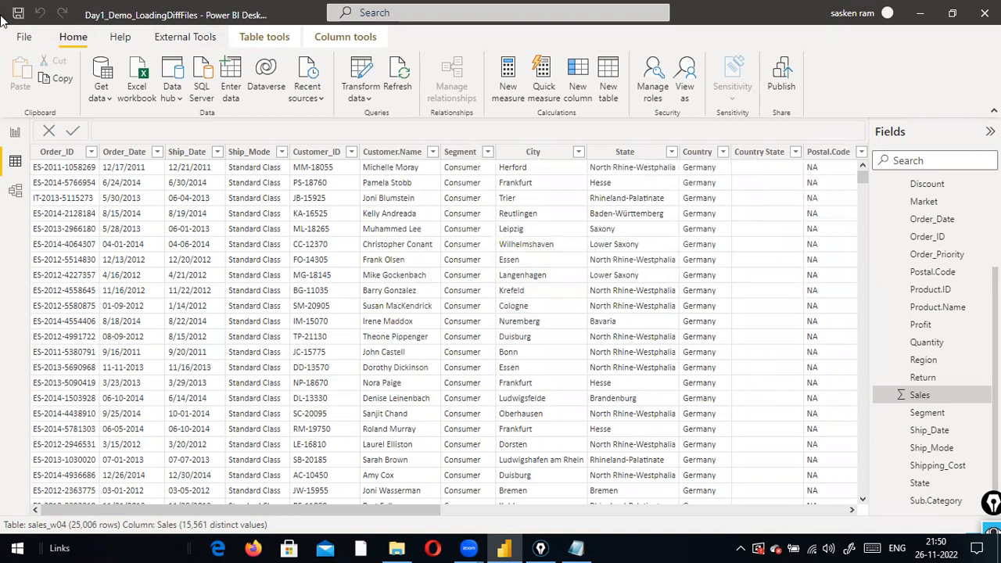
mouse_move(31, 3)
left_mouse_down()
mouse_move(241, 32)
mouse_move(212, 32)
left_mouse_up()
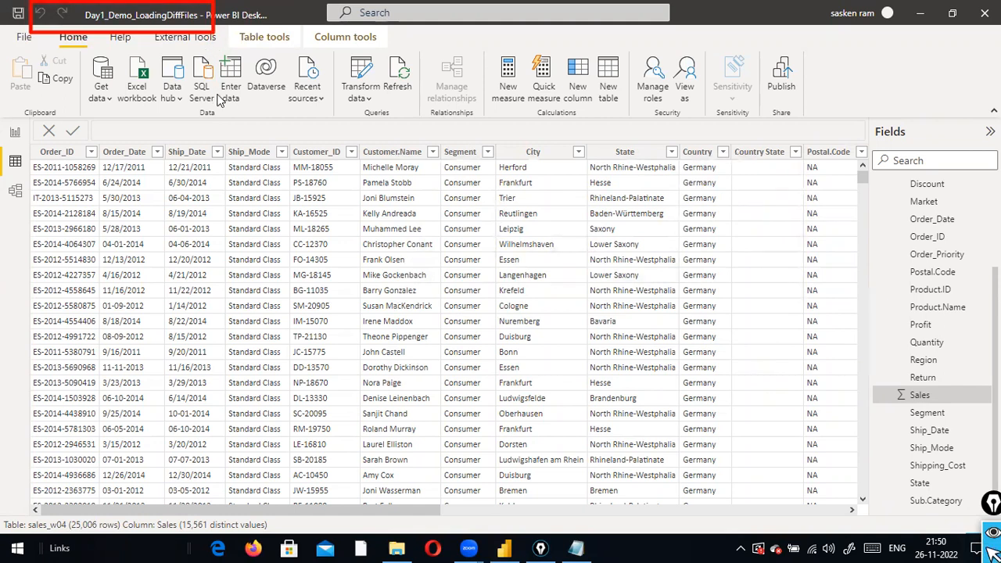
Find Day1_Demo_LoadingDiffFiles.pbix at the top of the dat1 folder in File Explorer
left_click(397, 548)
scroll(258, 243, "up", 9)
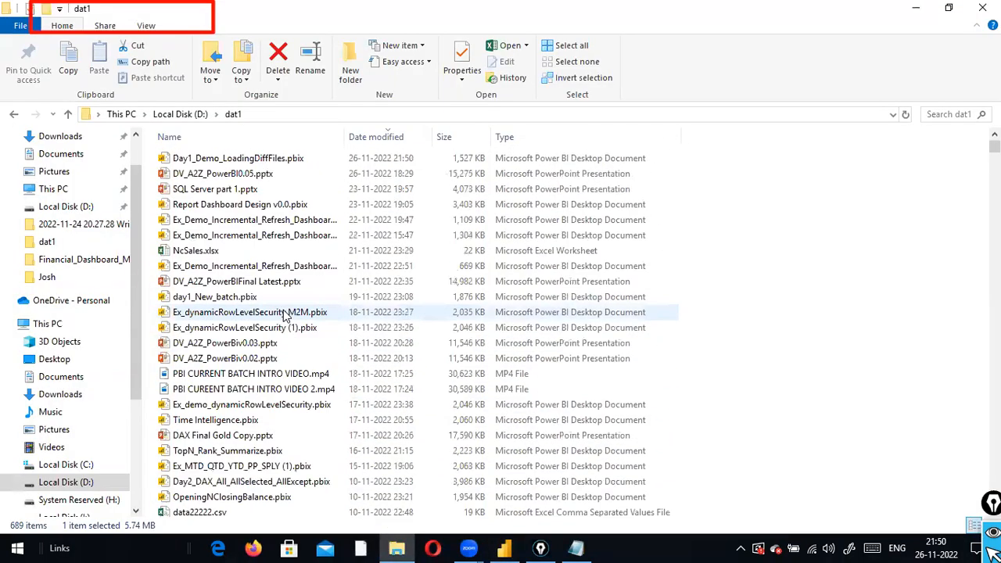
double_click(266, 158)
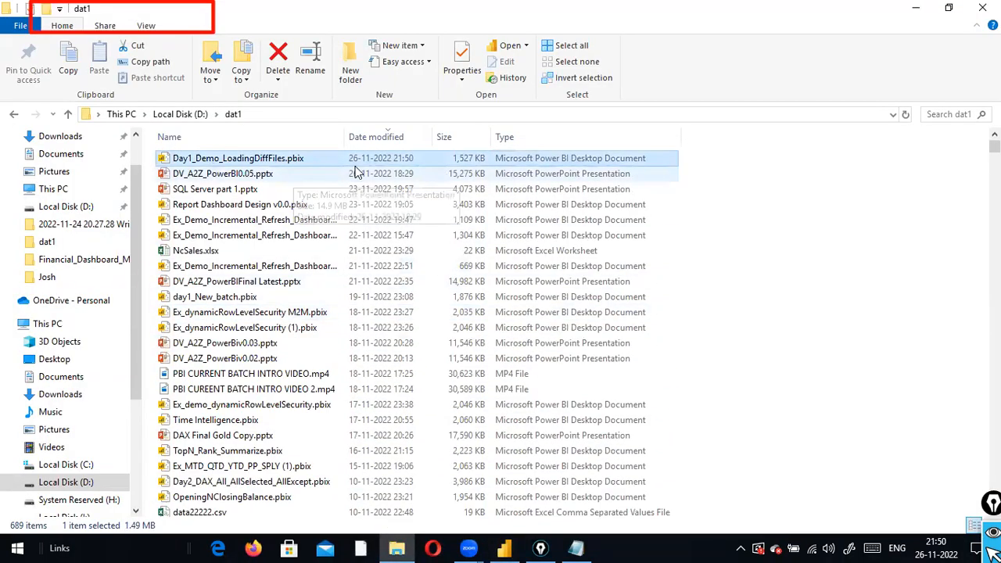
key("alt+Tab")
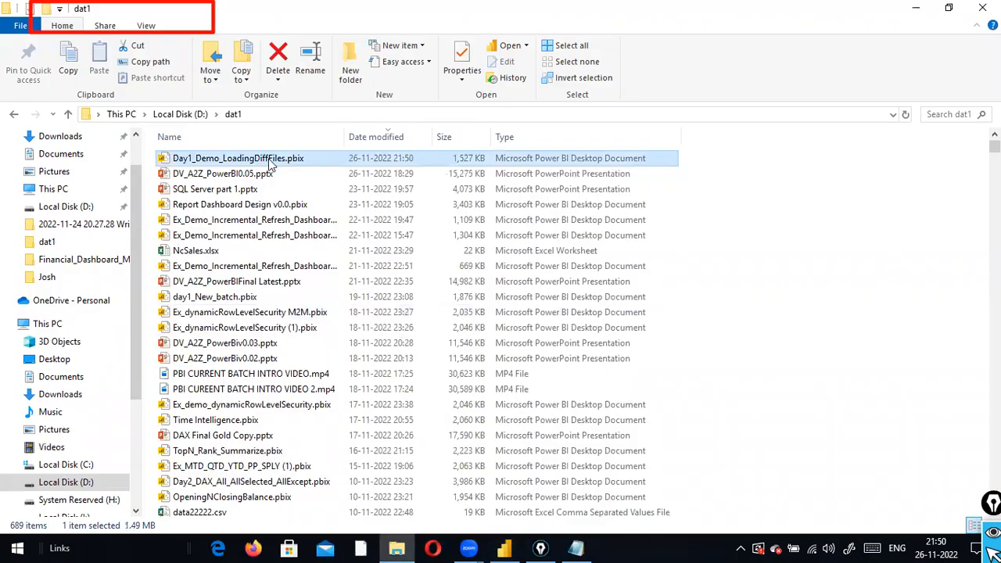
key("alt+Tab")
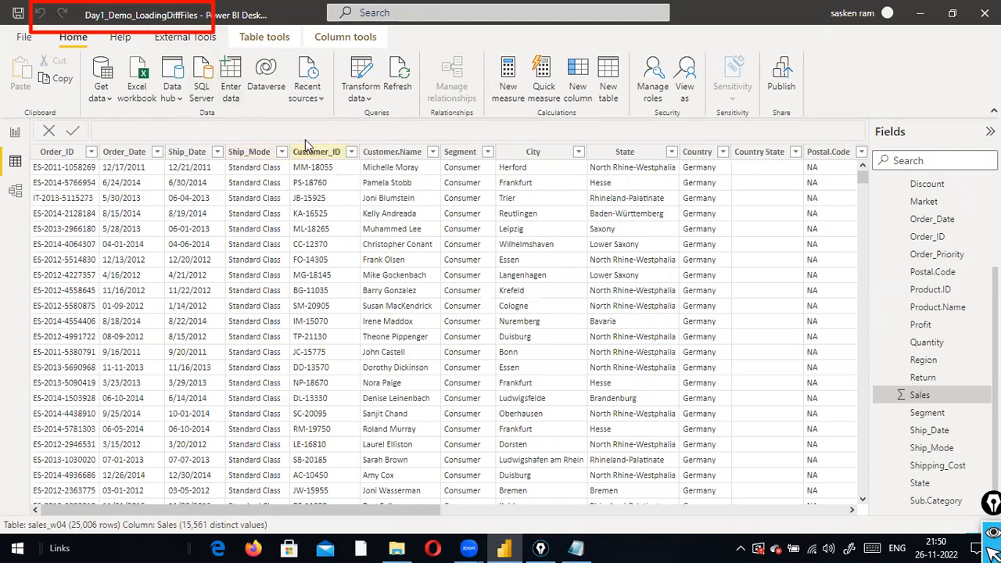
key("alt+Tab")
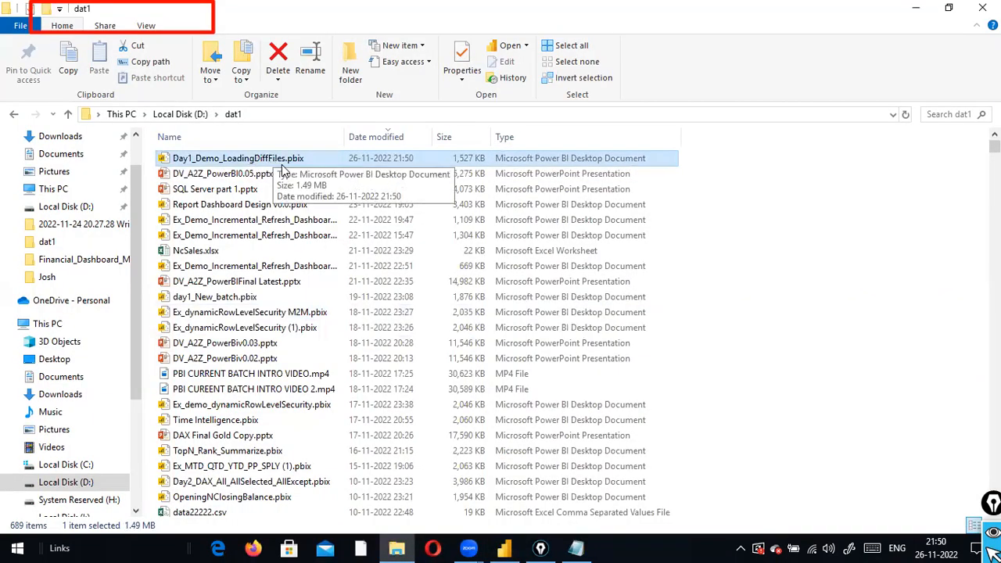
Start renaming the .pbix file, then confirm its name unchanged
right_click(235, 160)
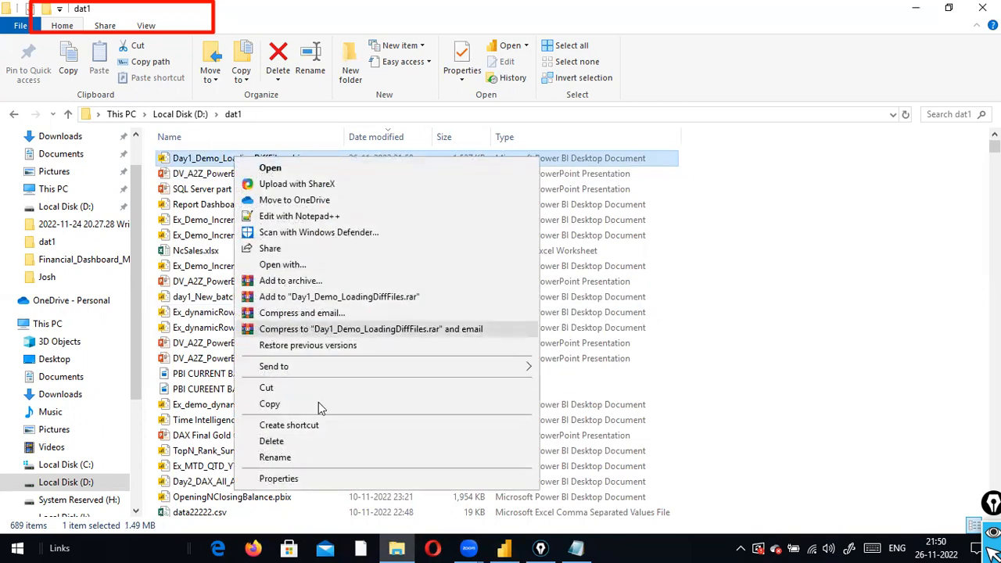
left_click(325, 462)
left_click(319, 161)
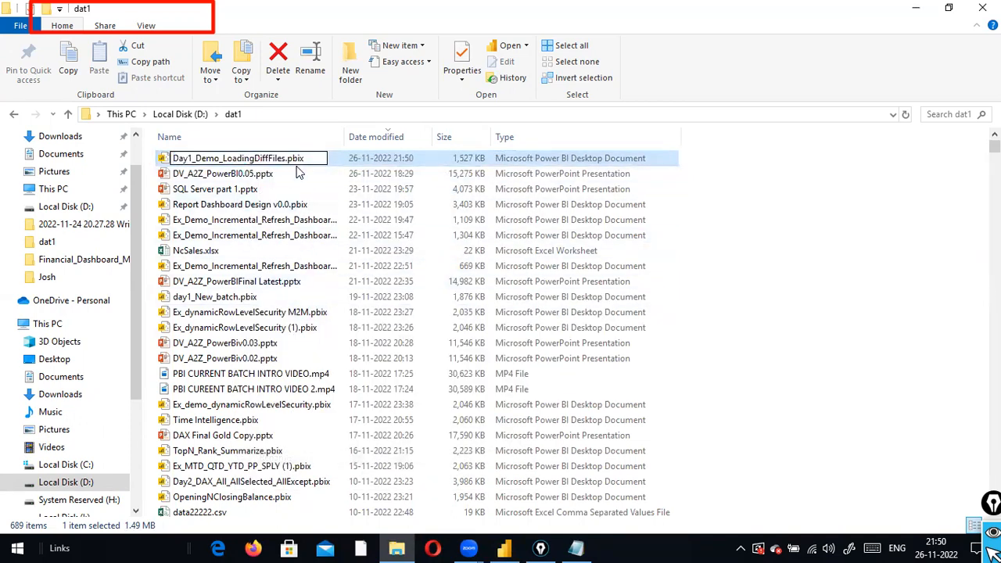
left_click_drag(285, 160, 329, 160)
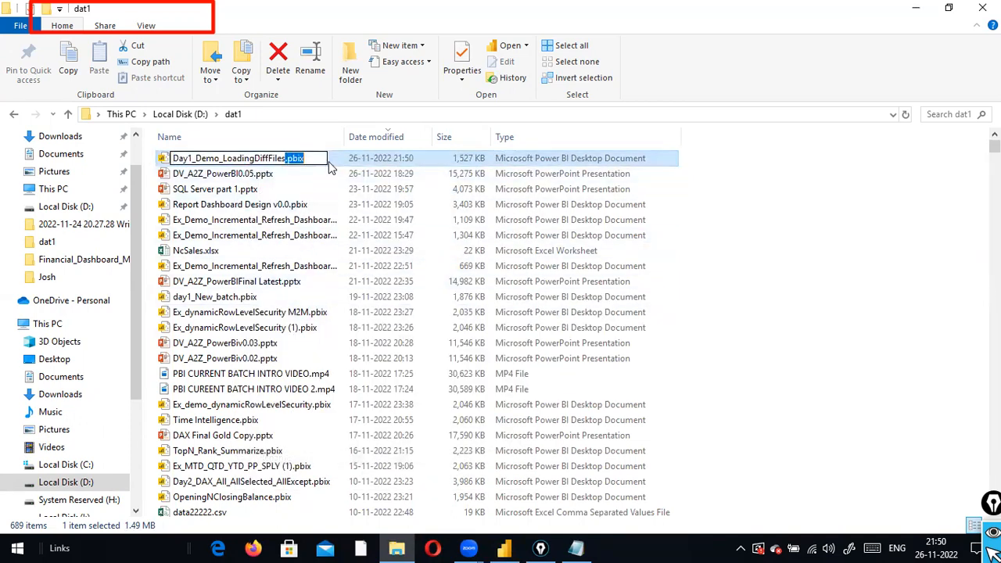
left_click(312, 160)
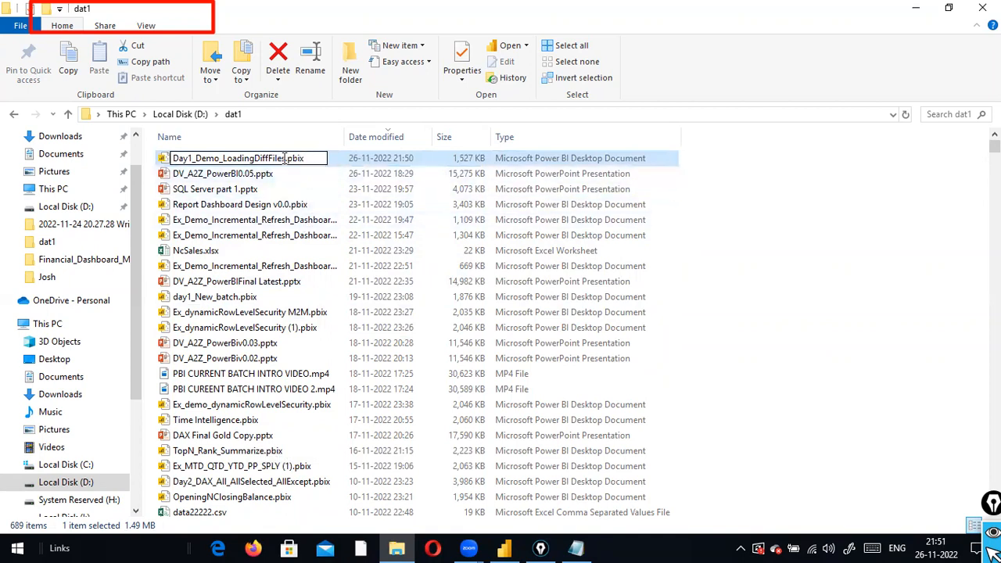
left_click_drag(285, 159, 315, 159)
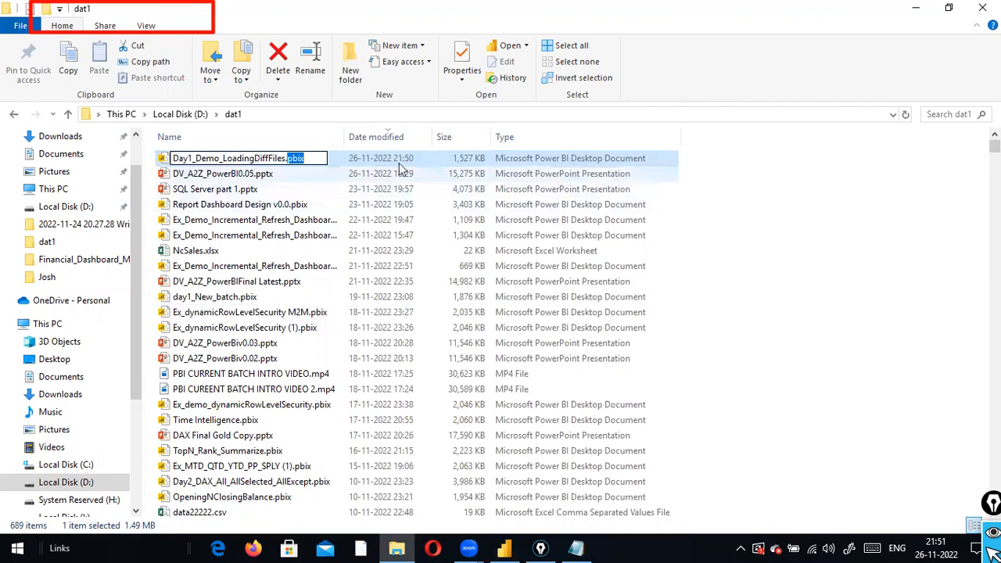
left_click(307, 157)
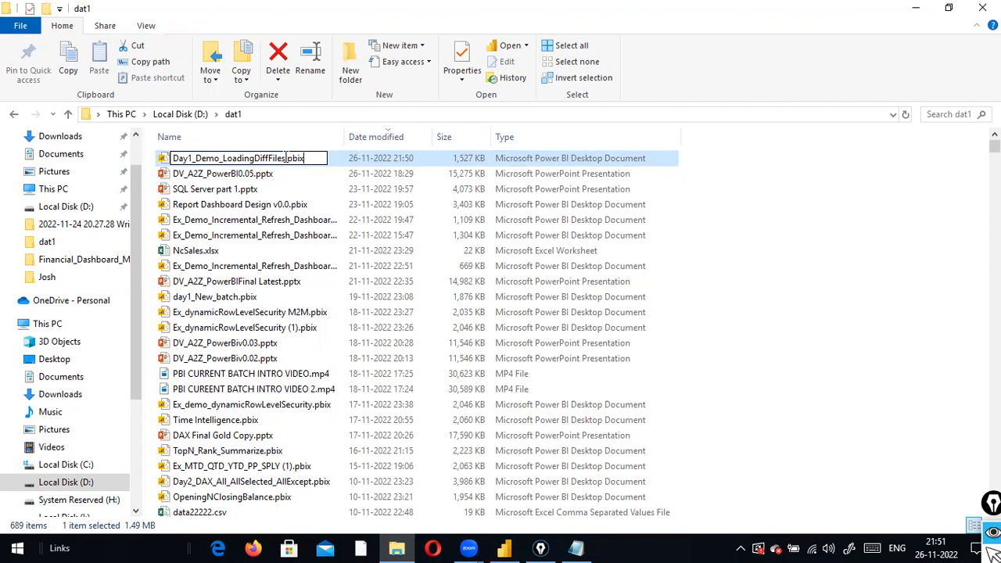
key("Return")
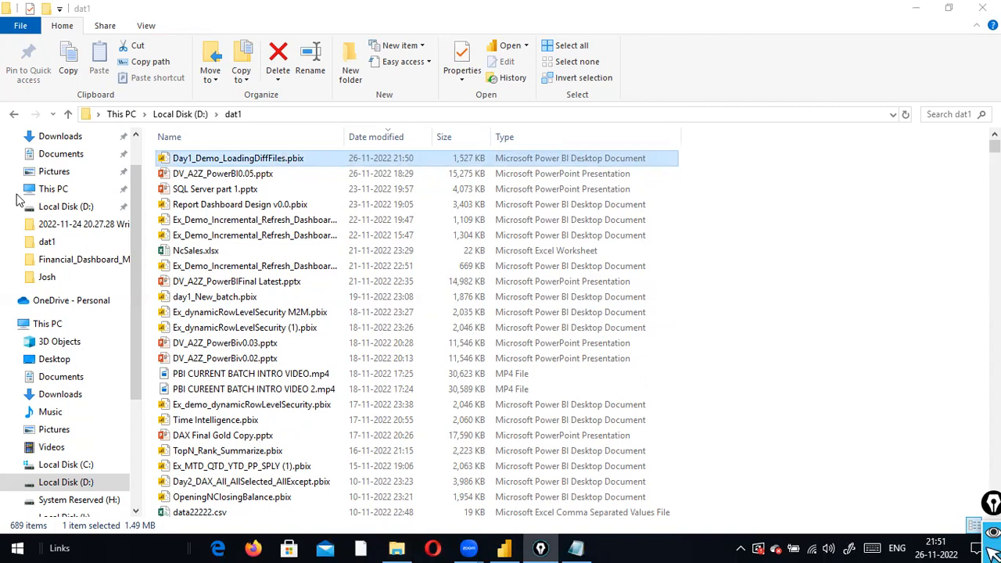
key("alt+Tab")
Leave the sales_w04 data grid and switch to the empty Page 1 report canvas
left_click(702, 210)
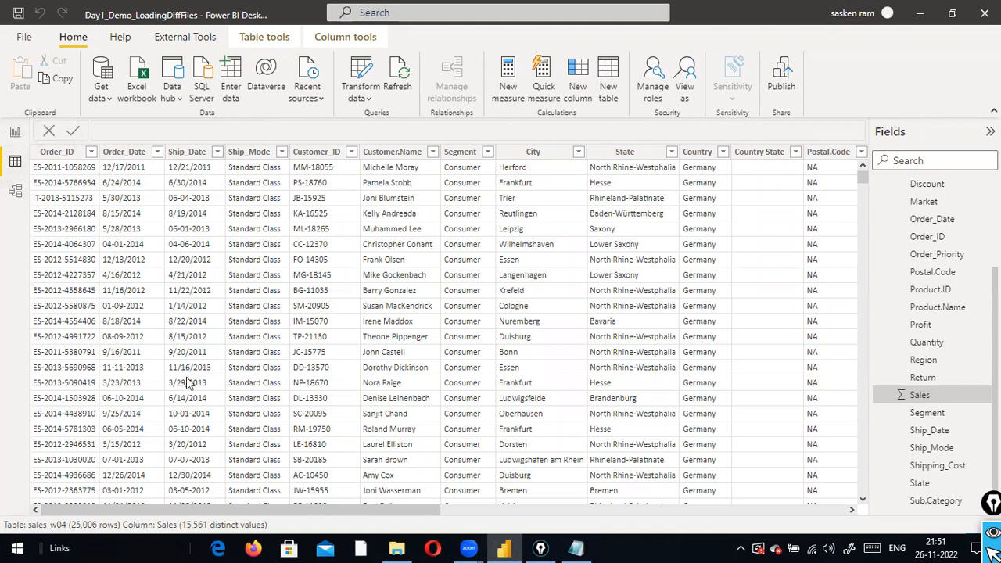
mouse_move(180, 509)
left_mouse_down()
mouse_move(325, 503)
mouse_move(188, 505)
left_mouse_up()
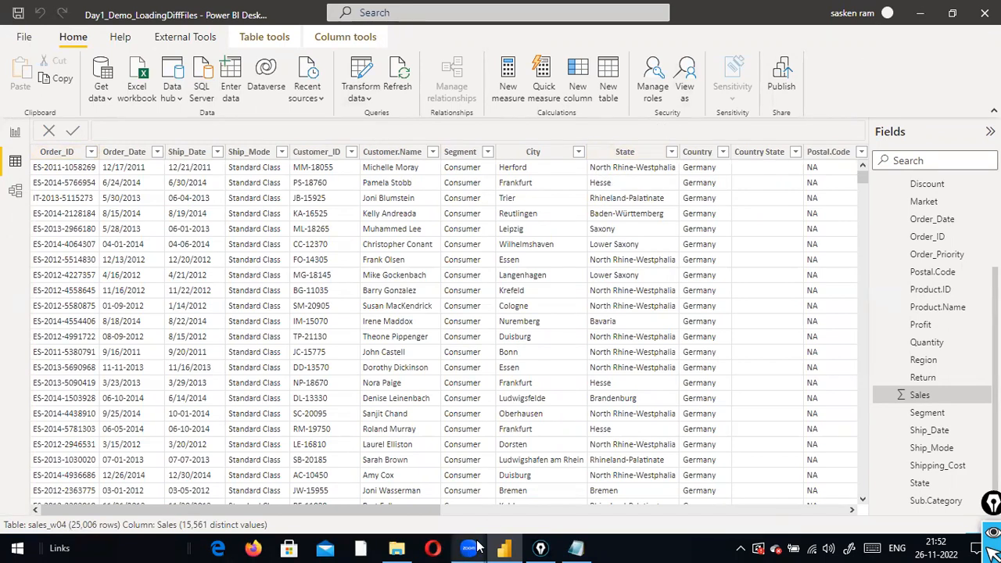
mouse_move(564, 545)
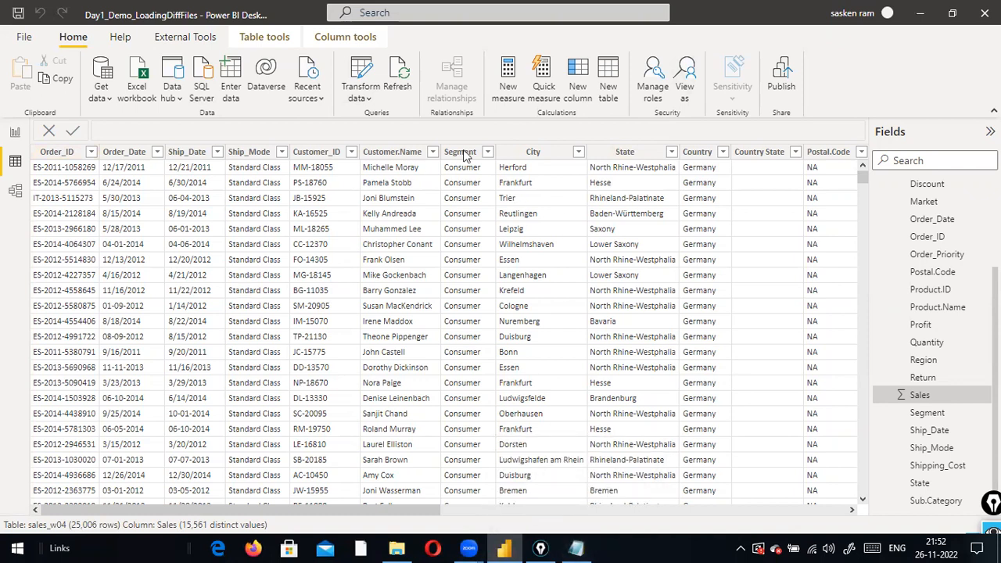
left_click(15, 132)
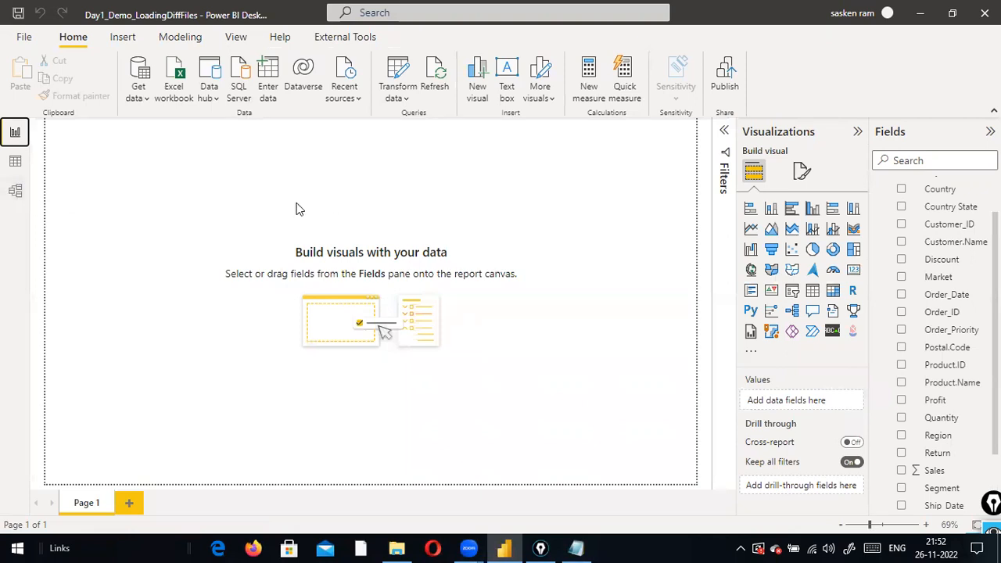
Glance at the model diagram, return to the report, and open Get data's full connector catalogue
left_click(22, 196)
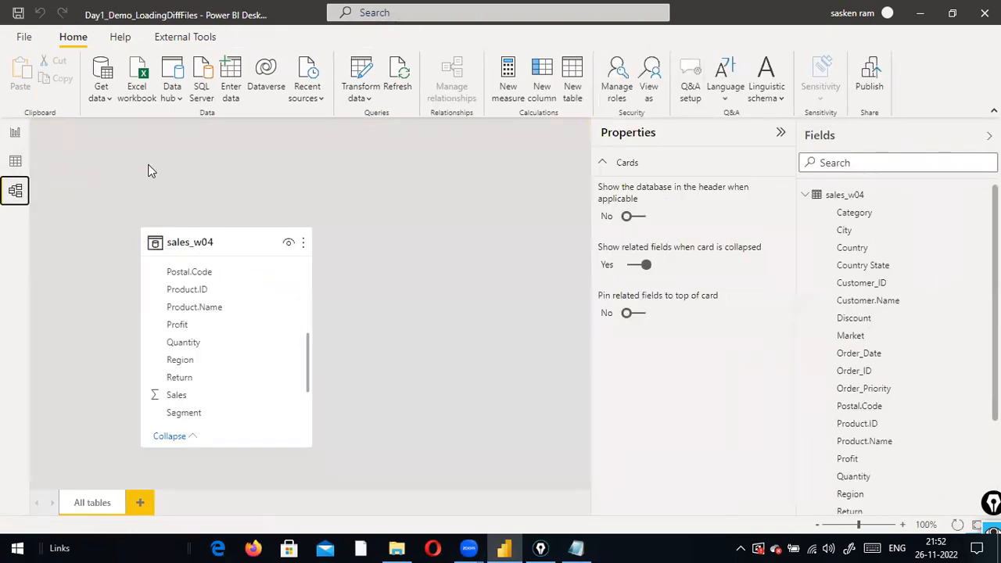
left_click(14, 132)
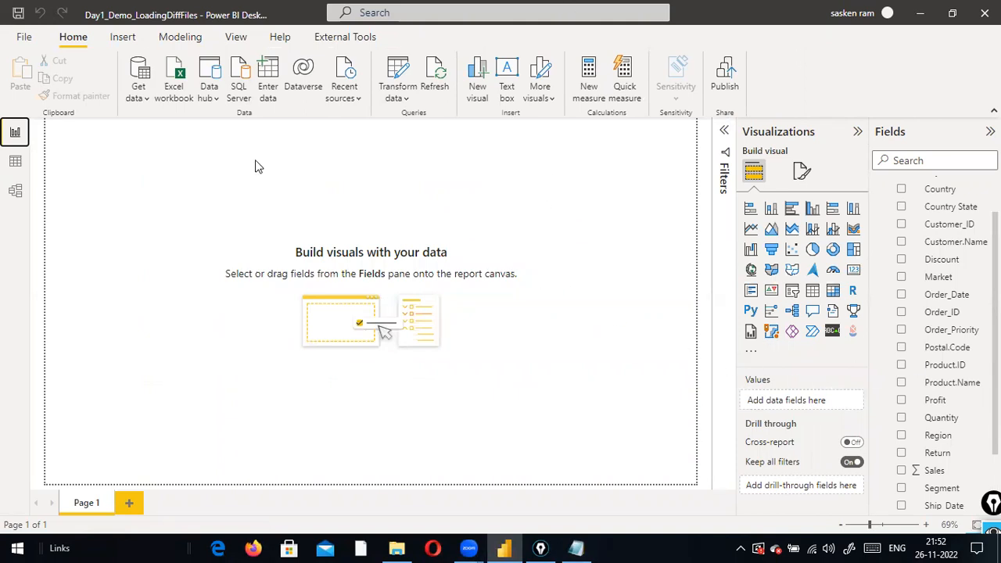
left_click(140, 104)
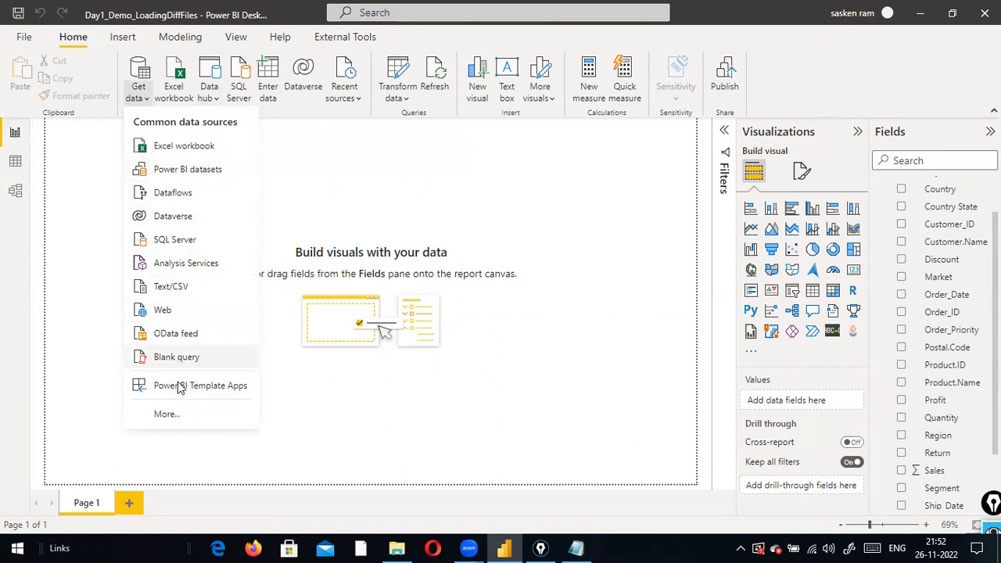
left_click(171, 421)
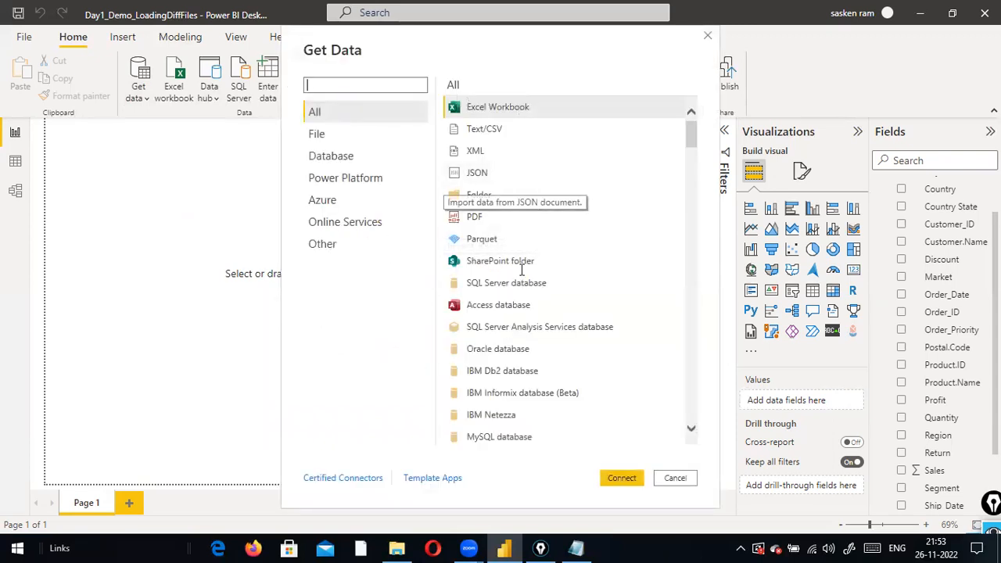
Scroll through the connector catalogue, cancel it, then pick Excel workbook from Get data
scroll(524, 289, "down", 10)
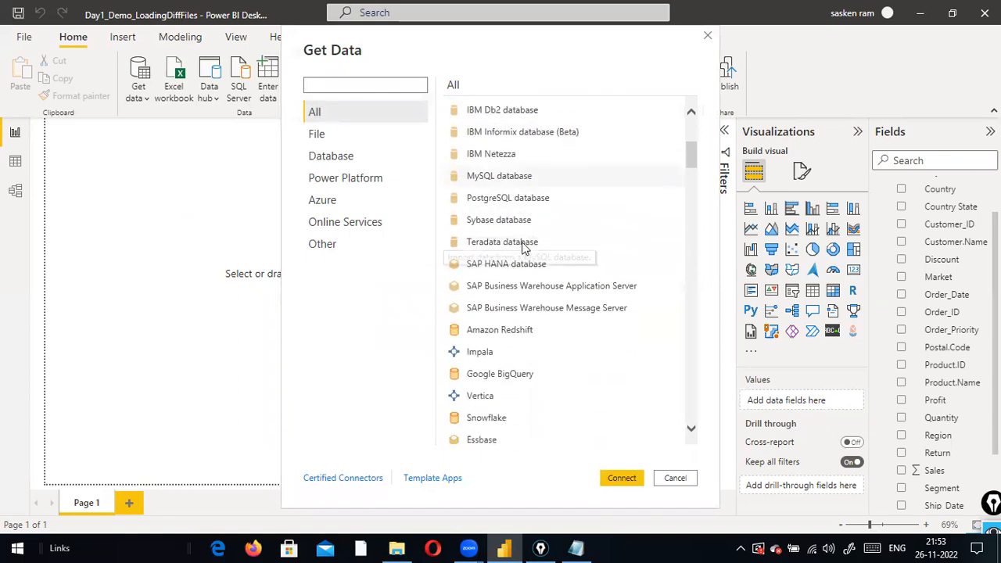
scroll(522, 253, "down", 15)
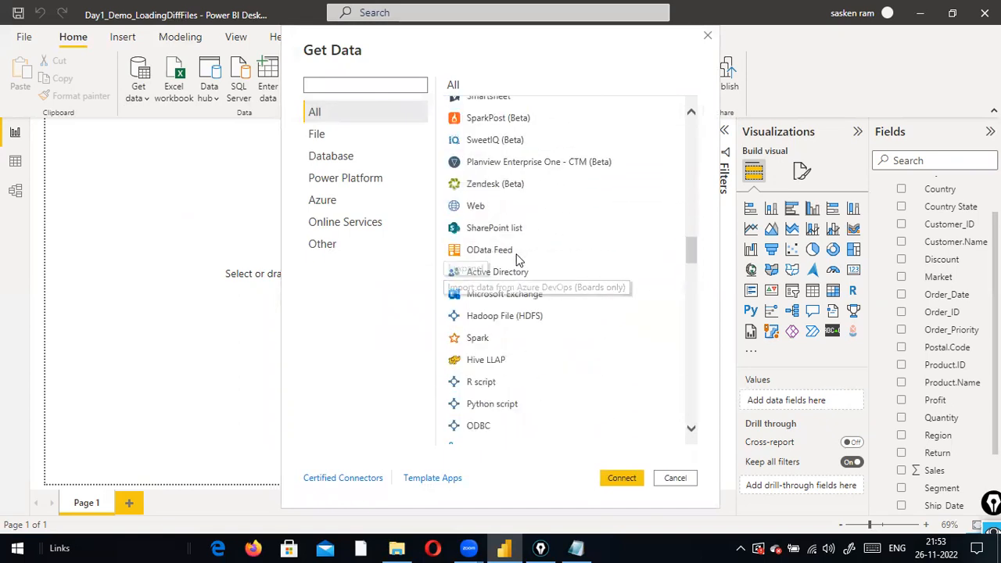
scroll(566, 318, "down", 17)
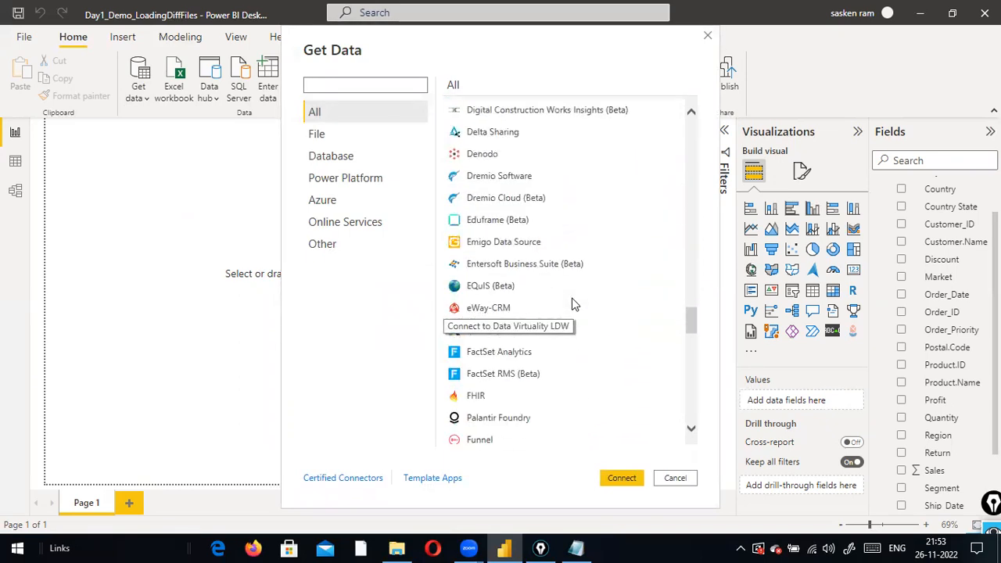
scroll(572, 297, "down", 15)
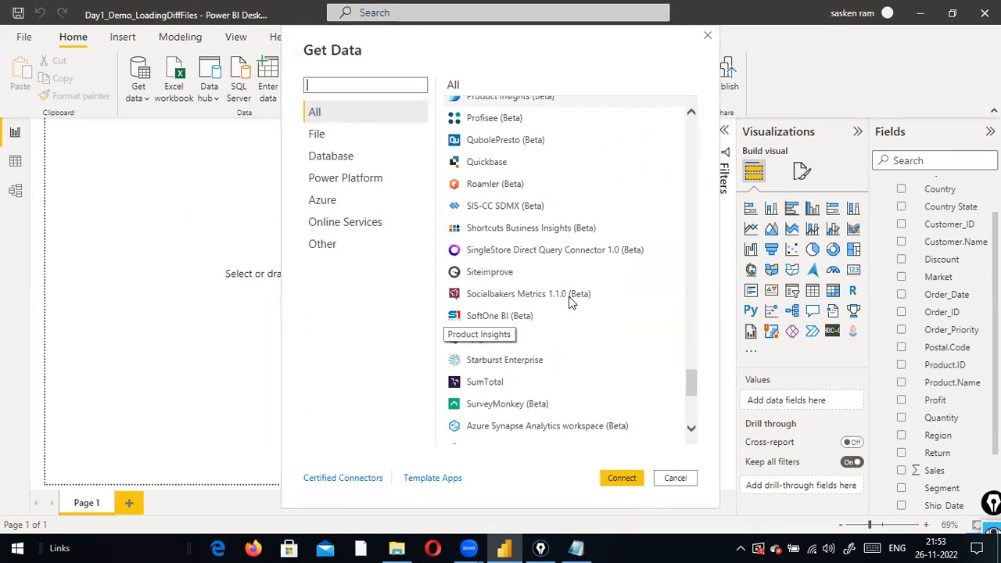
scroll(569, 288, "down", 3)
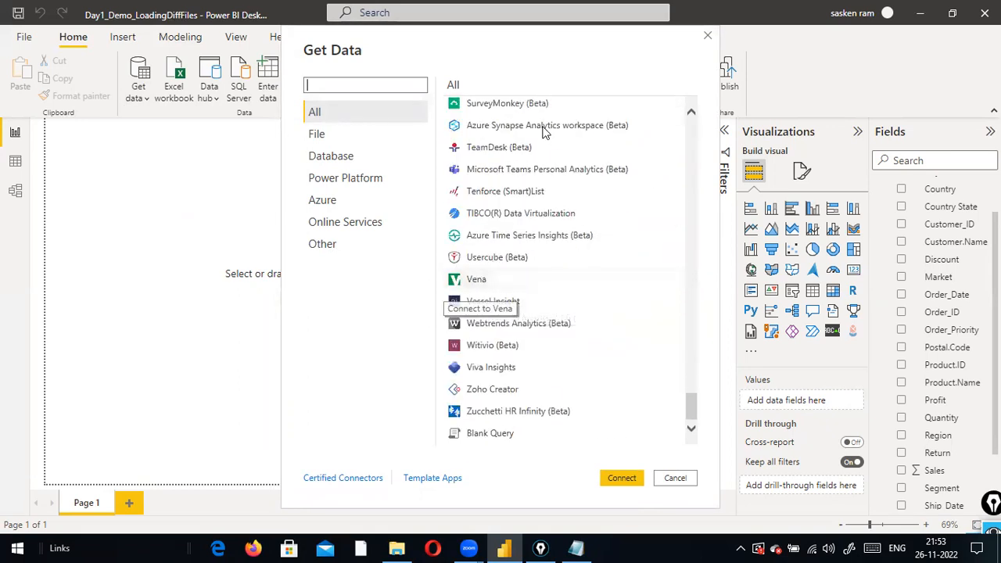
left_click(674, 479)
left_click(137, 94)
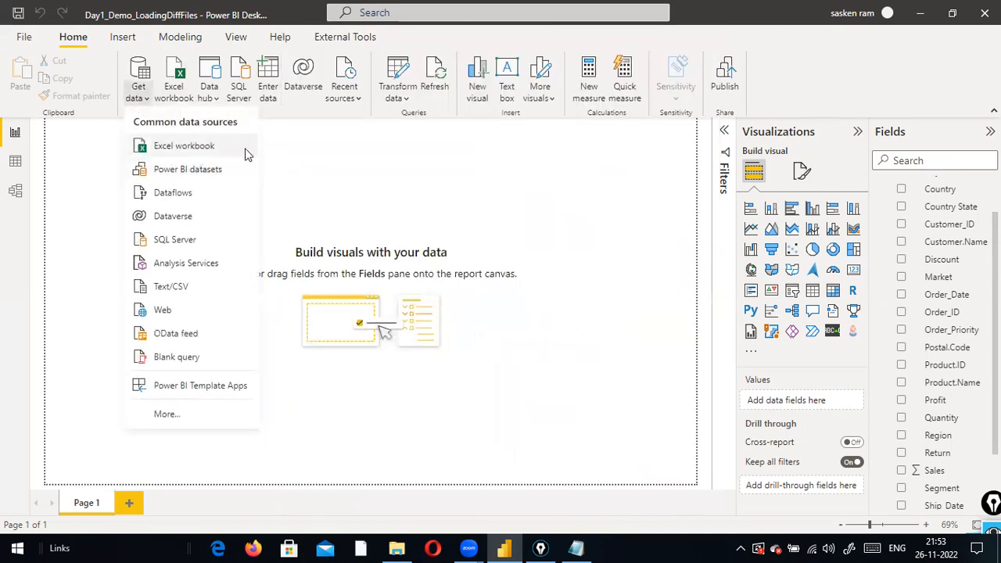
left_click(183, 147)
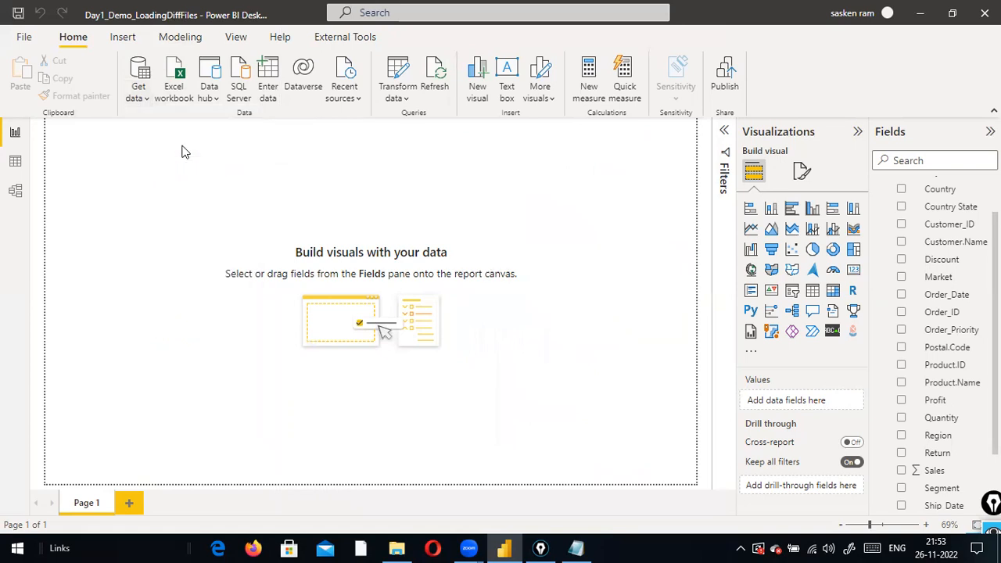
Search 'ncs' in the folder and open NcSales.xlsx rather than the older NcSales.xls
left_click(570, 299)
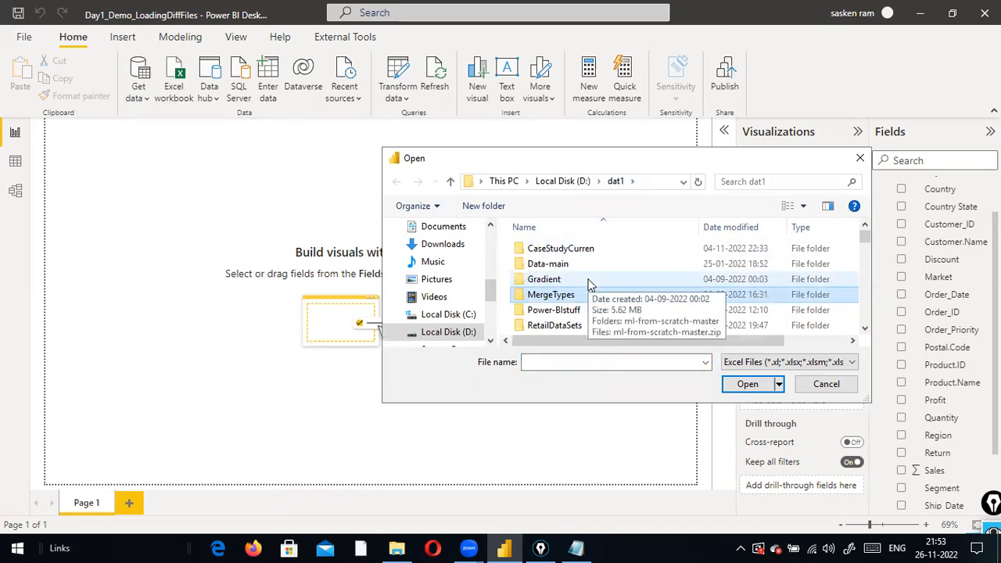
scroll(591, 285, "down", 3)
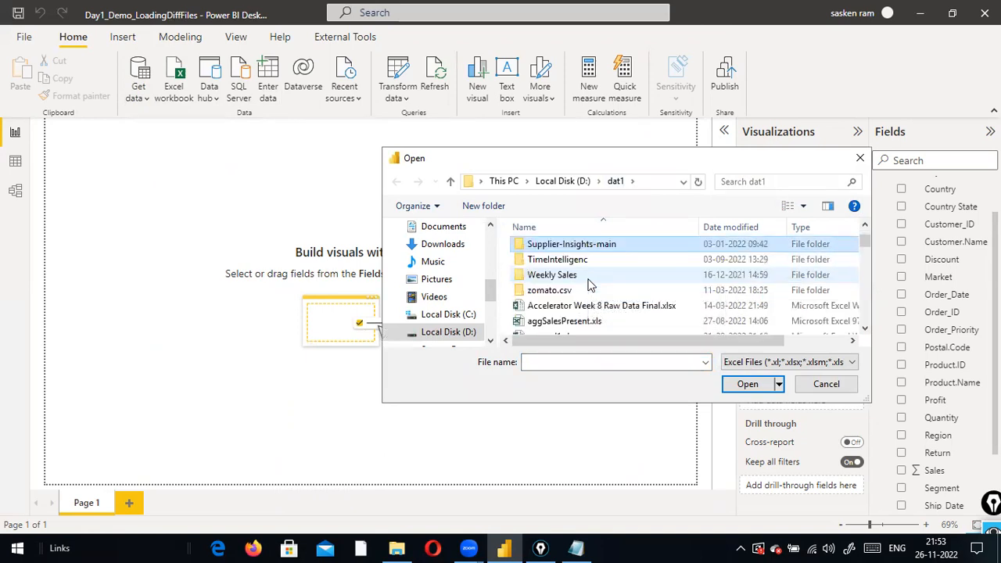
type("ncs")
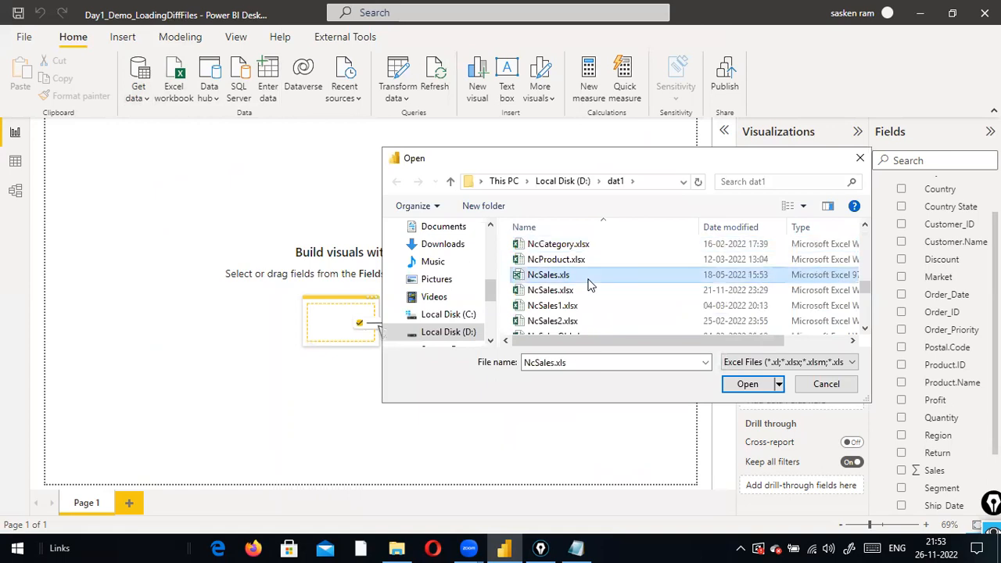
left_click(603, 291)
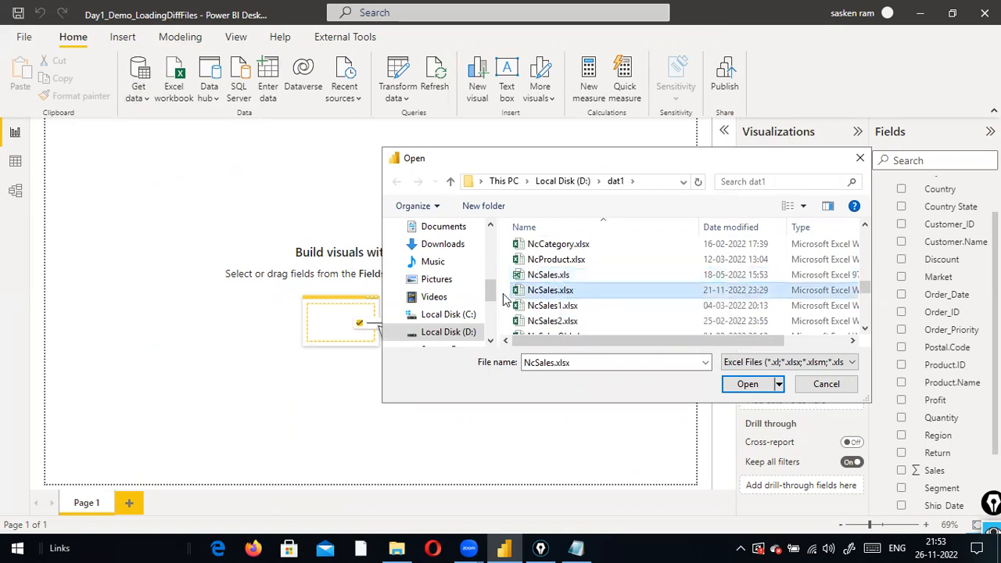
left_click(557, 279)
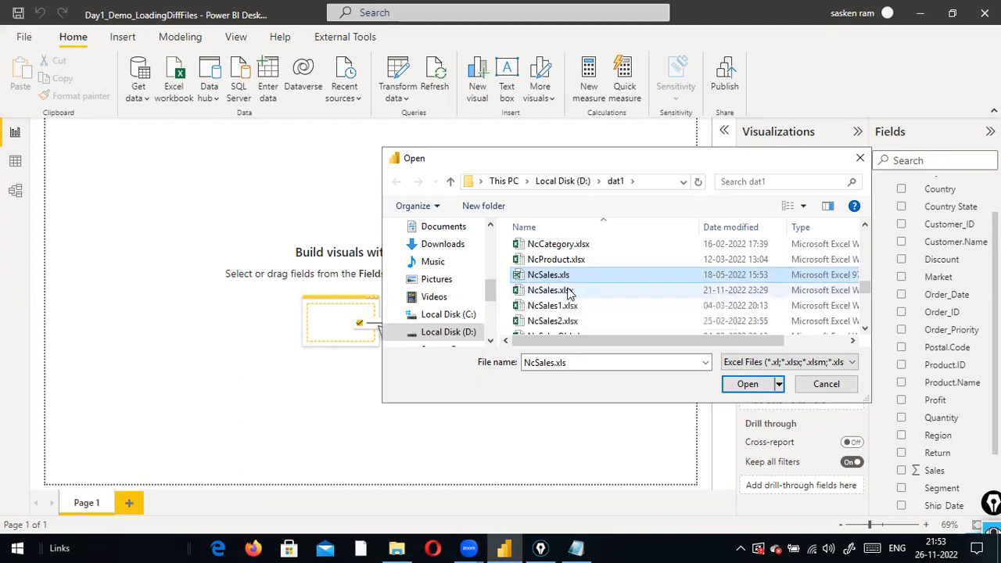
left_click(569, 290)
left_click(575, 277)
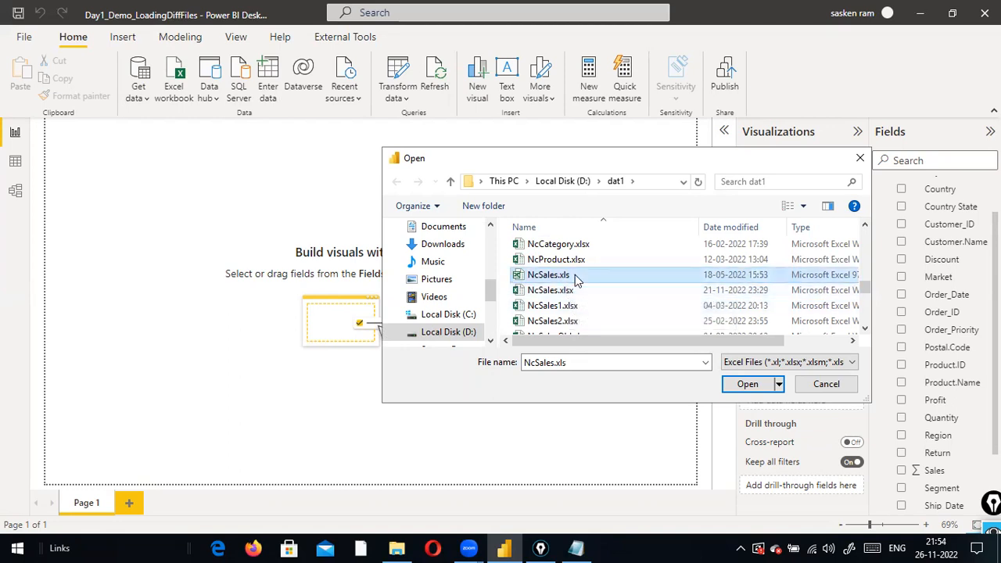
left_click(560, 291)
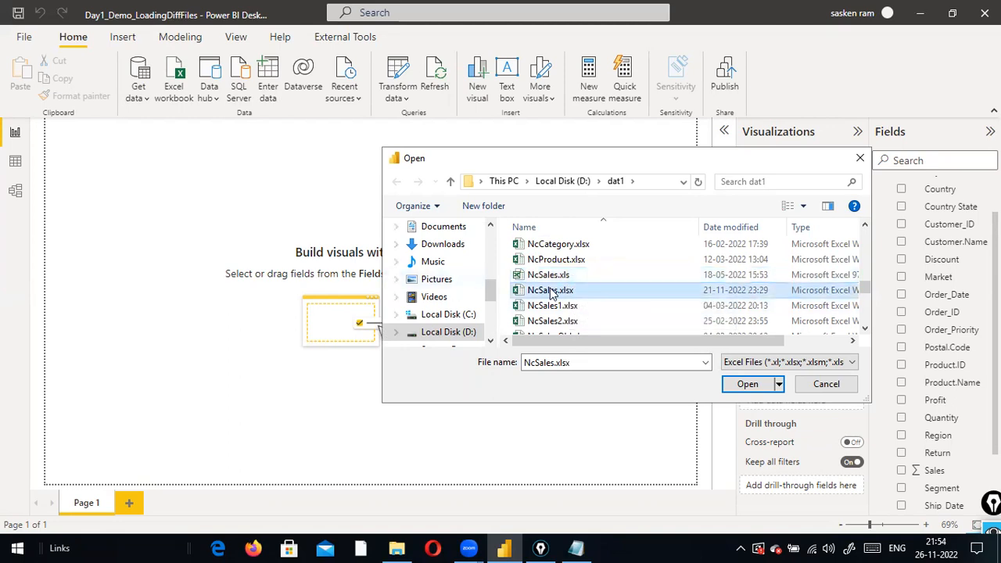
left_click(557, 278)
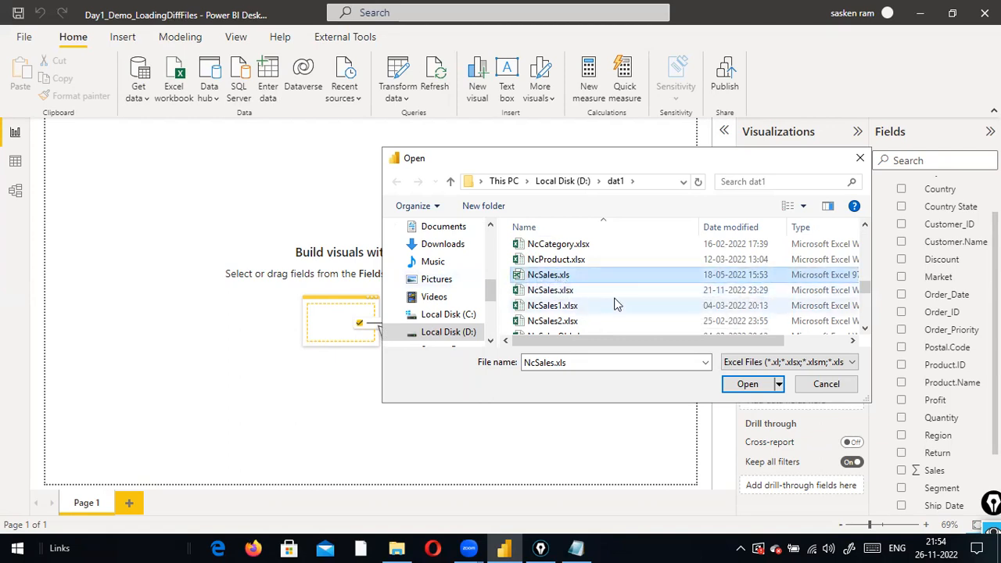
left_click(569, 294)
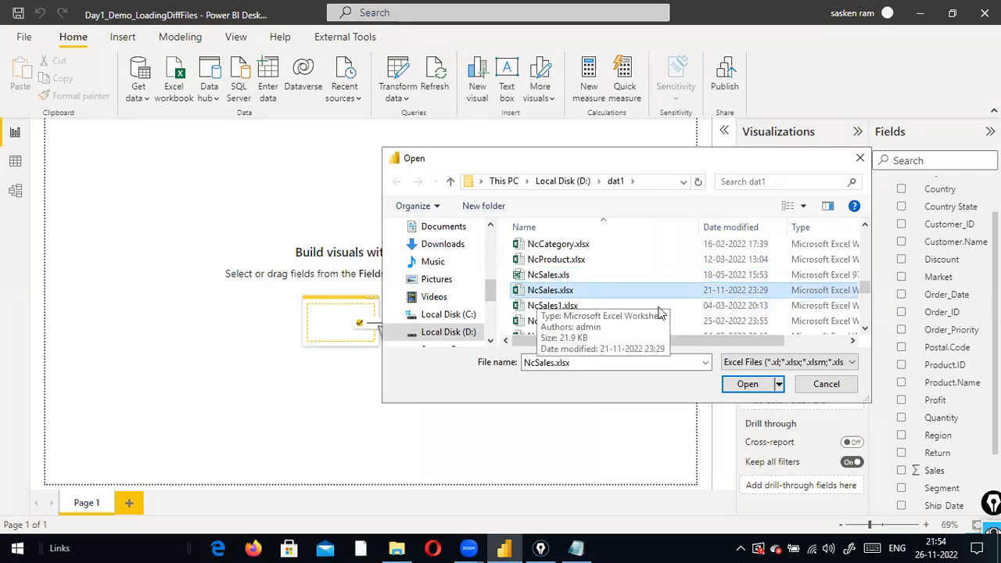
left_click(748, 384)
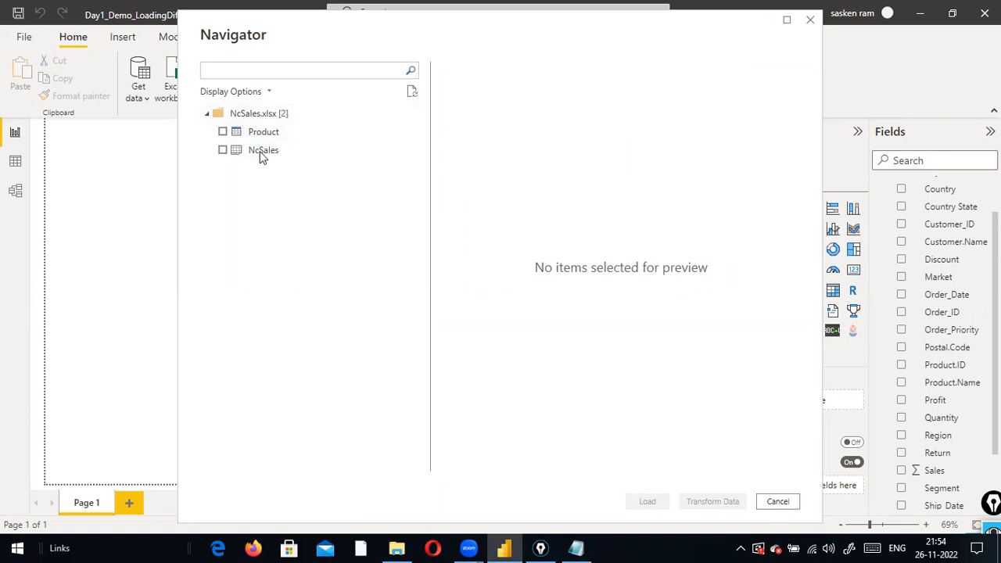
Tick the NcSales sheet in Navigator, preview its rows, and load it
left_click(222, 153)
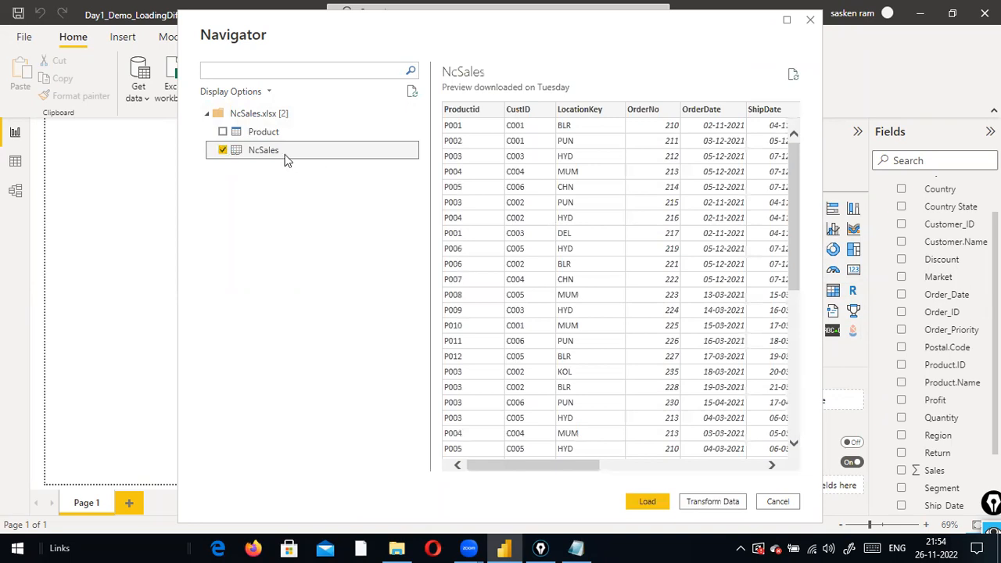
left_click_drag(522, 465, 422, 461)
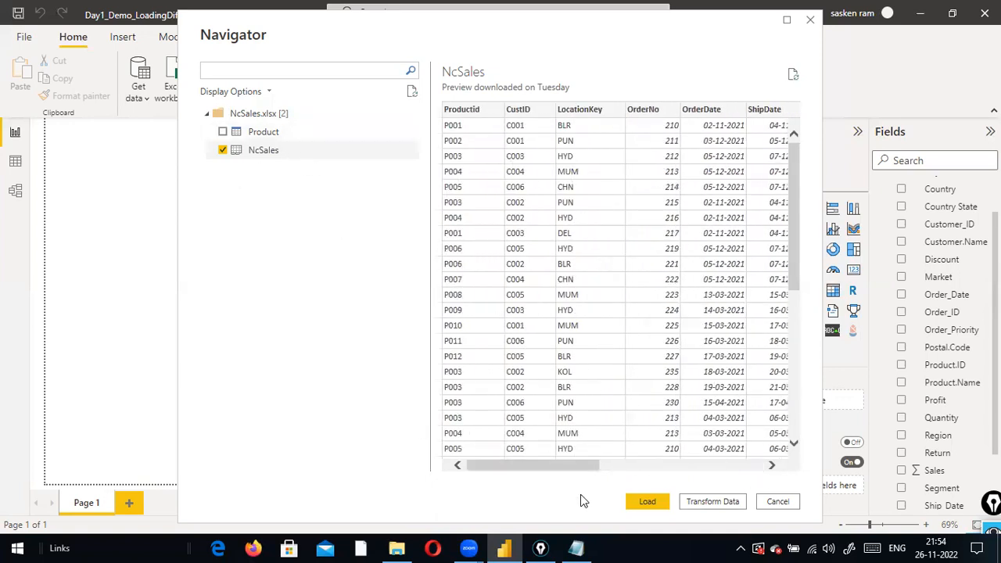
left_click(649, 504)
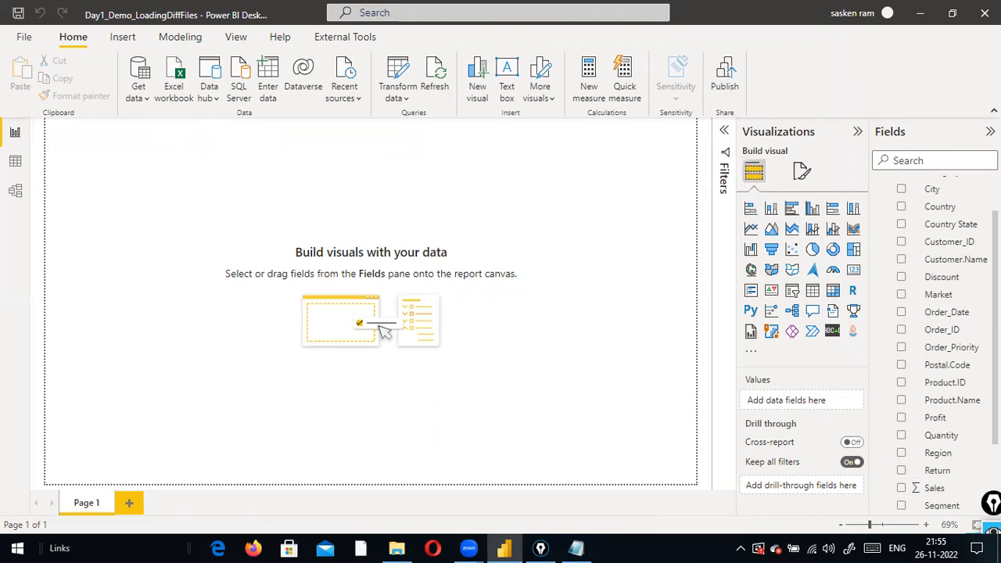
Collapse the sales_w04 field list in the Fields pane and select the NcSales table
scroll(974, 213, "up", 2)
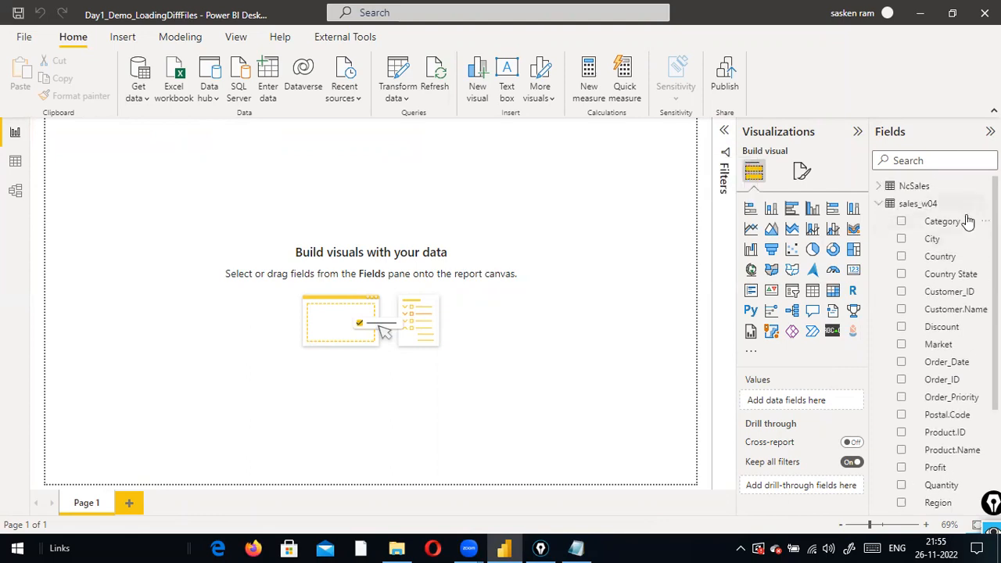
left_click(895, 206)
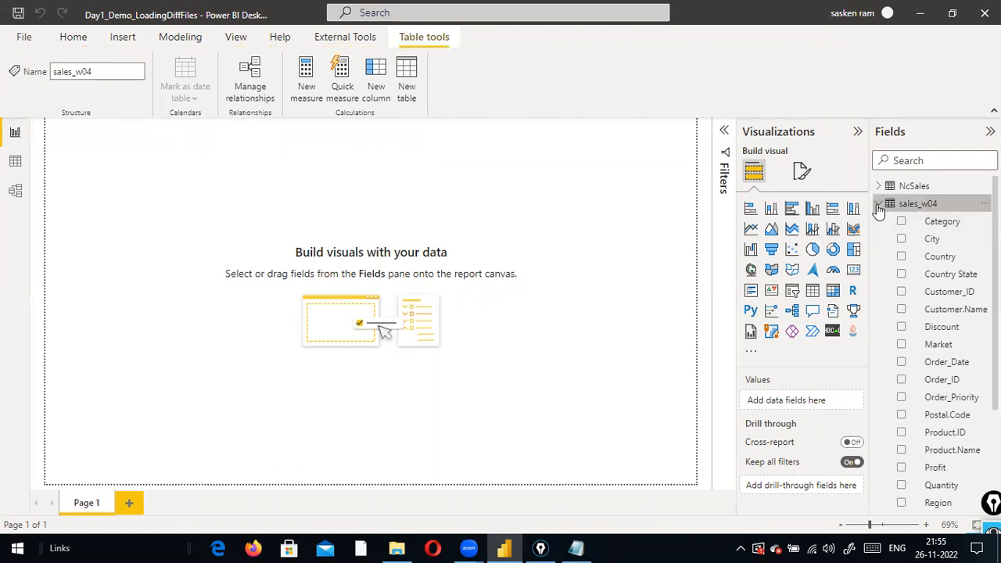
left_click(878, 204)
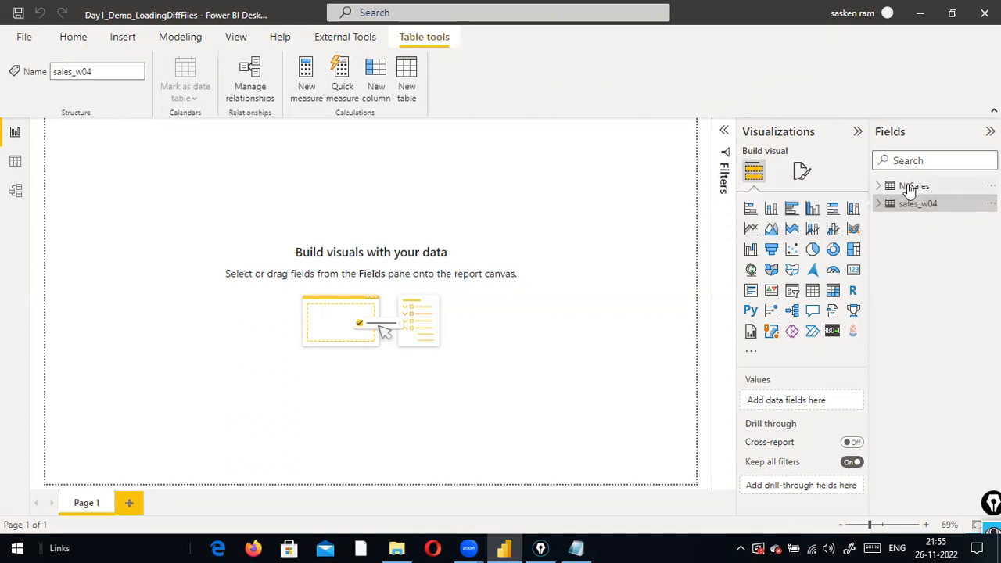
left_click(922, 191)
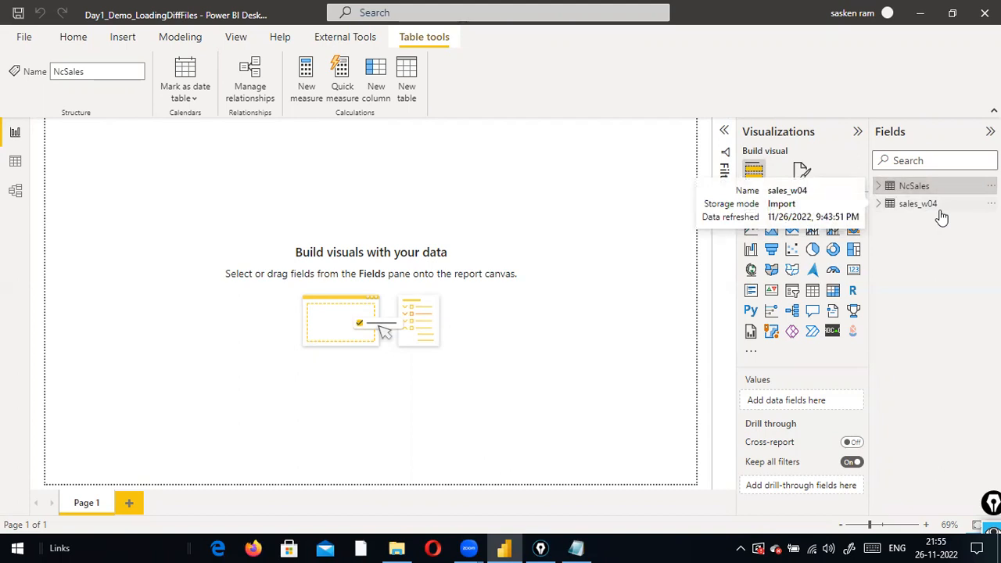
Begin renaming the NcSales table to SalesFact, typed so far as 'SalesFRaact'
double_click(968, 186)
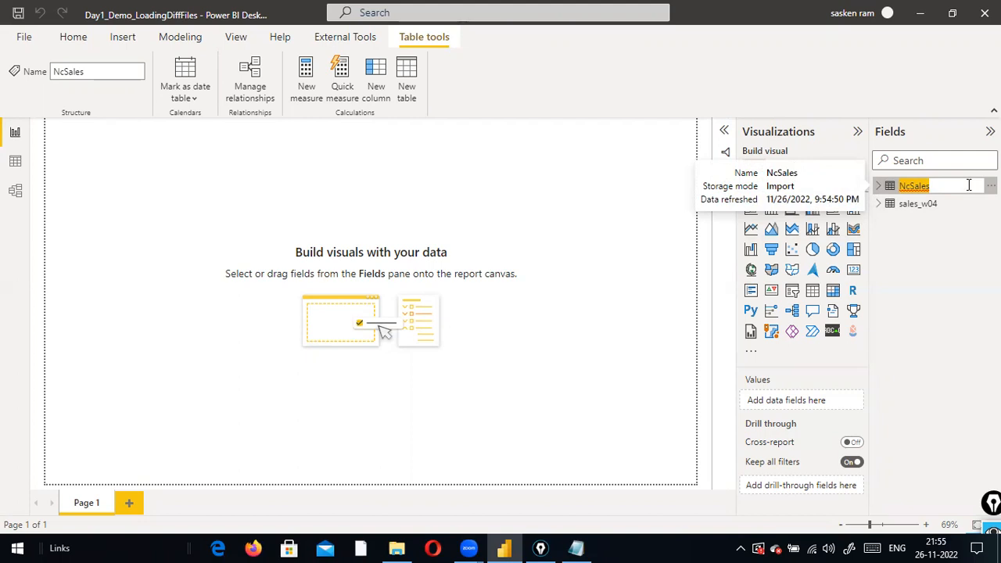
key("Return")
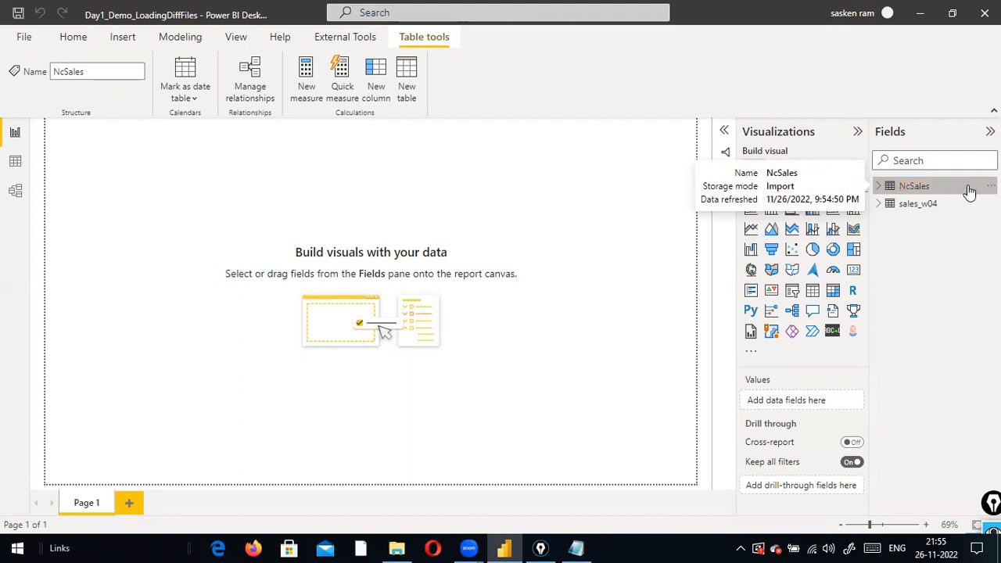
double_click(915, 187)
type("SalesFRa")
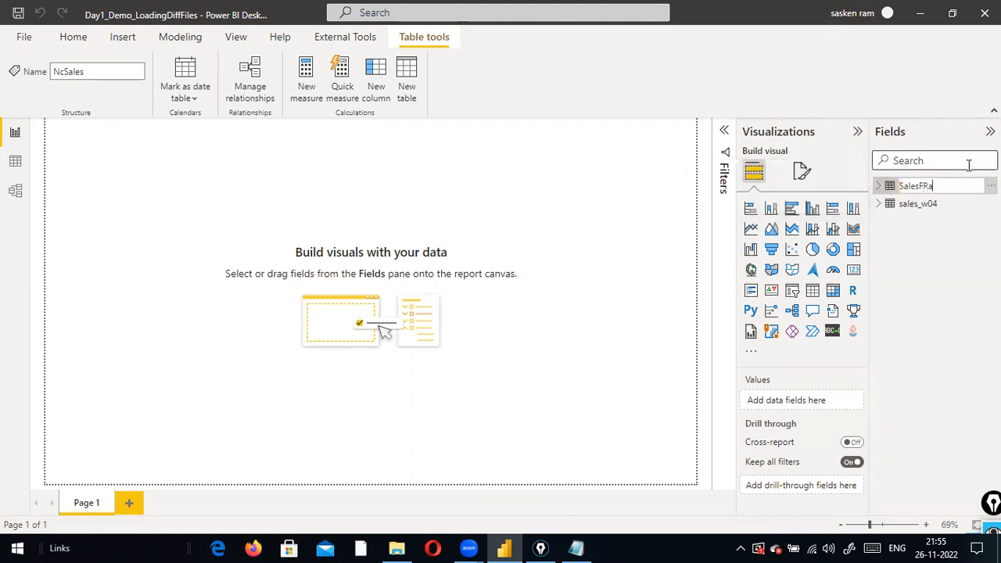
key("BackSpace")
key("BackSpace")
type("act")
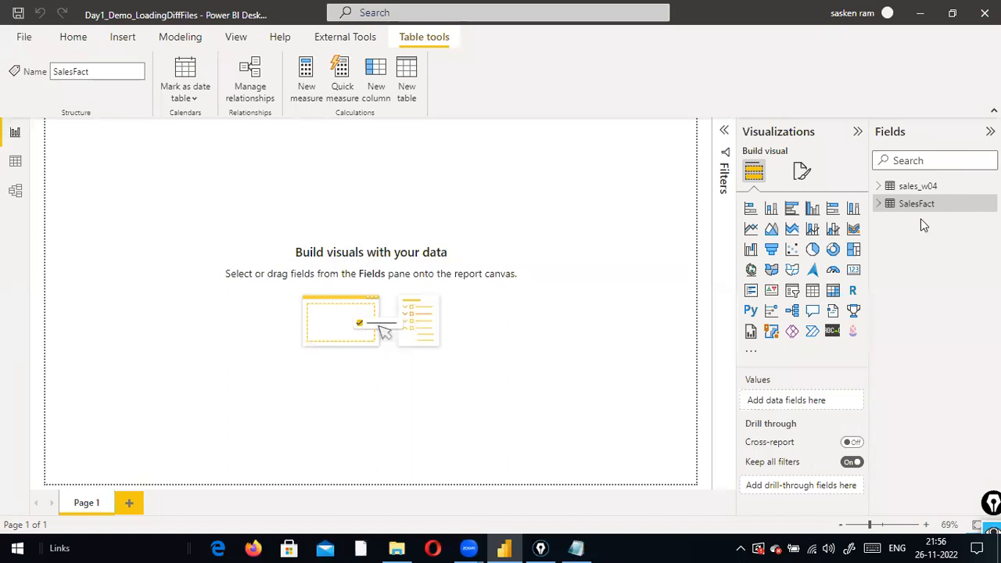
Rename the sales_w04 table to 'Weekly'
left_click(880, 204)
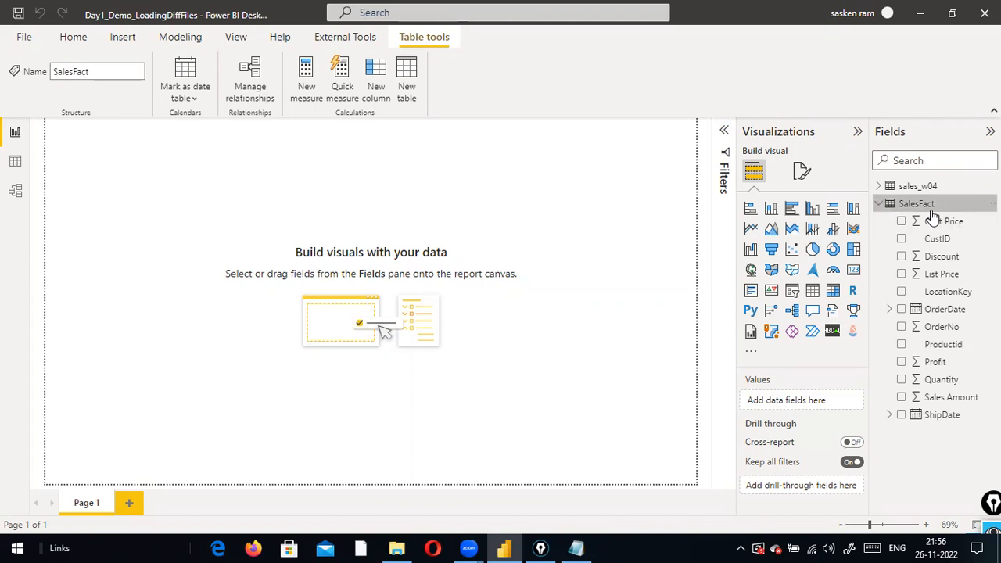
double_click(926, 185)
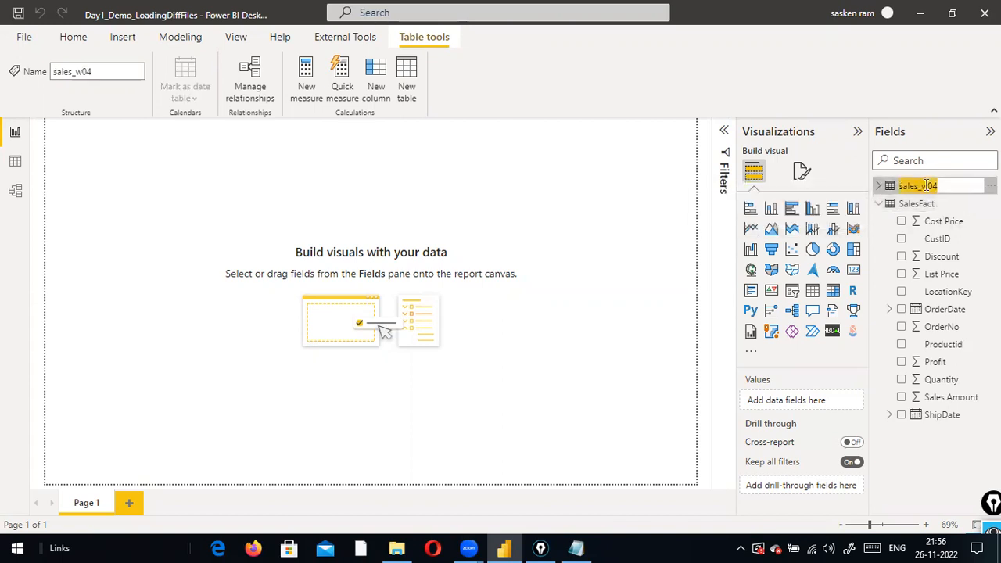
type("Weekly")
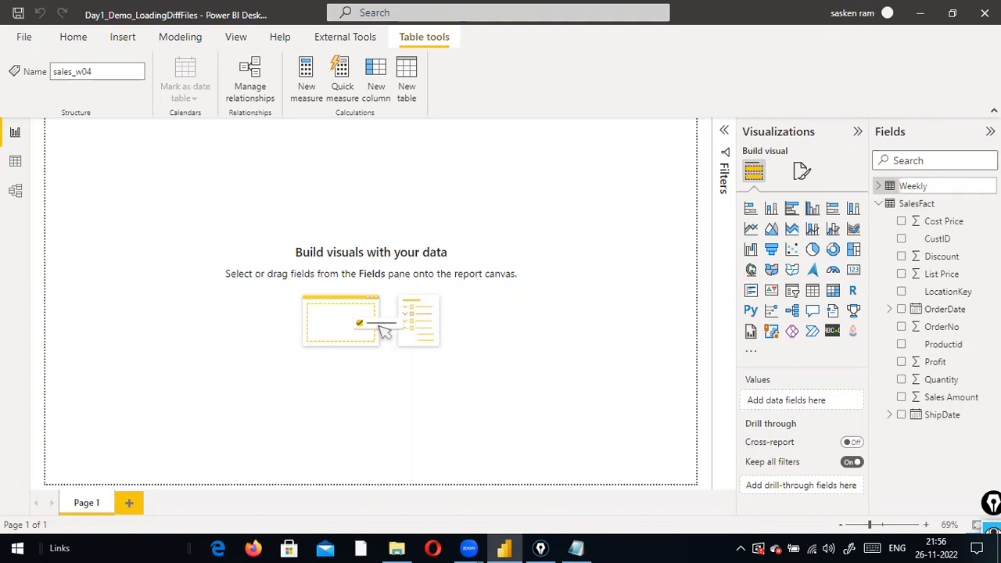
key("Return")
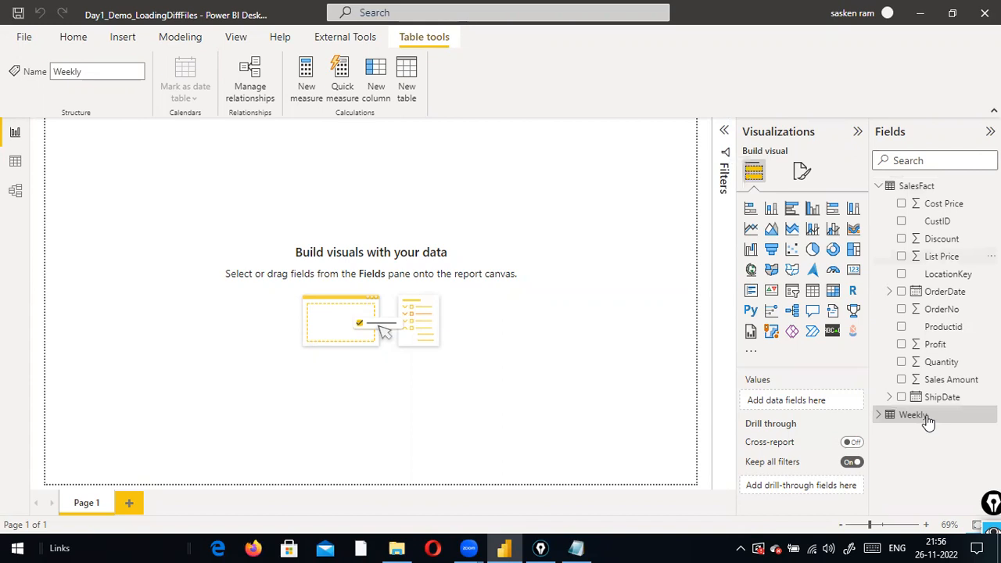
Edit the Weekly table's name into 'Fourth Weekly Sales'
double_click(925, 419)
left_click(927, 415)
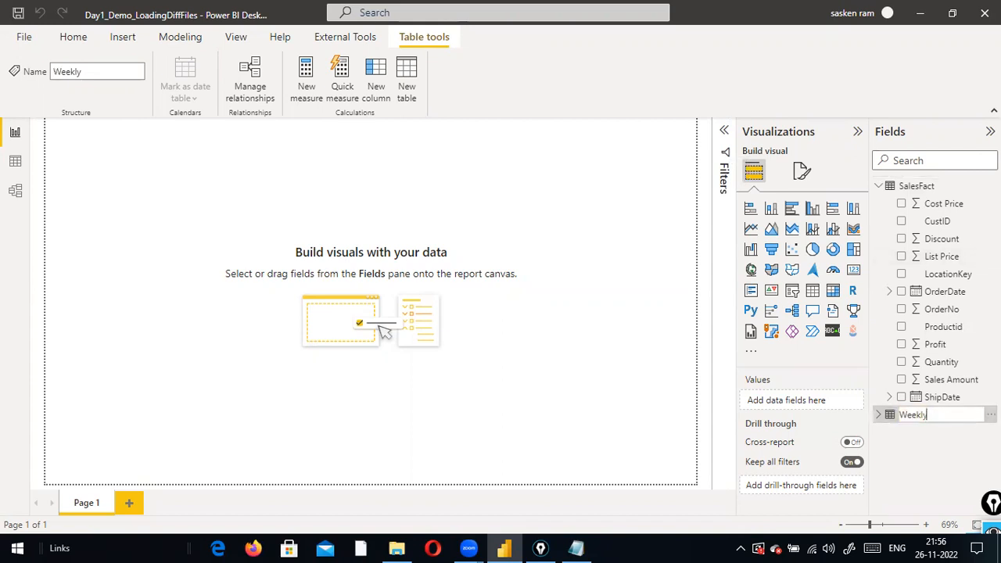
type("SalesFor")
key("BackSpace")
key("BackSpace")
type("ourth")
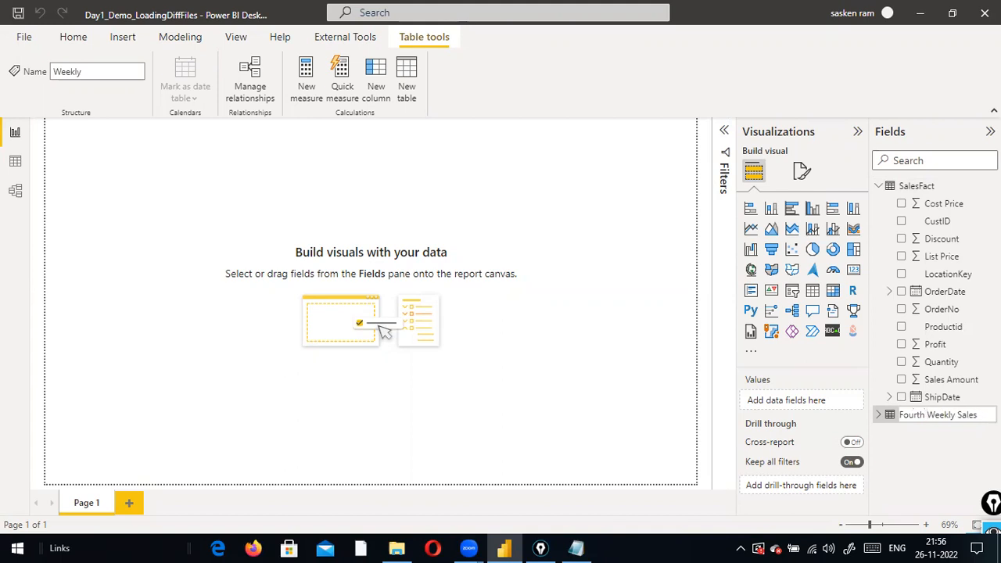
key("Return")
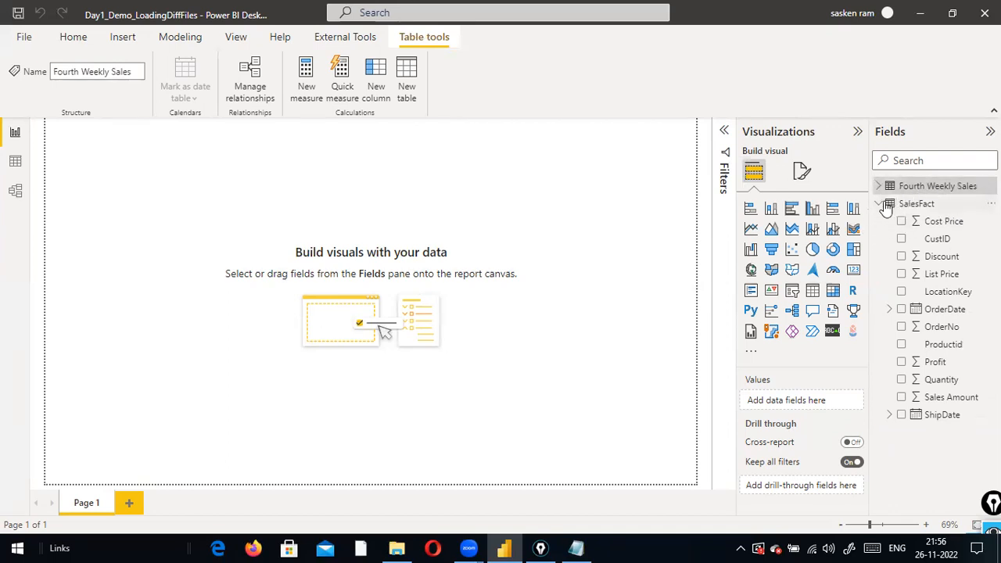
Check the Cost Price field's menu, then delete the unfinished Column field from SalesFact
left_click(936, 225)
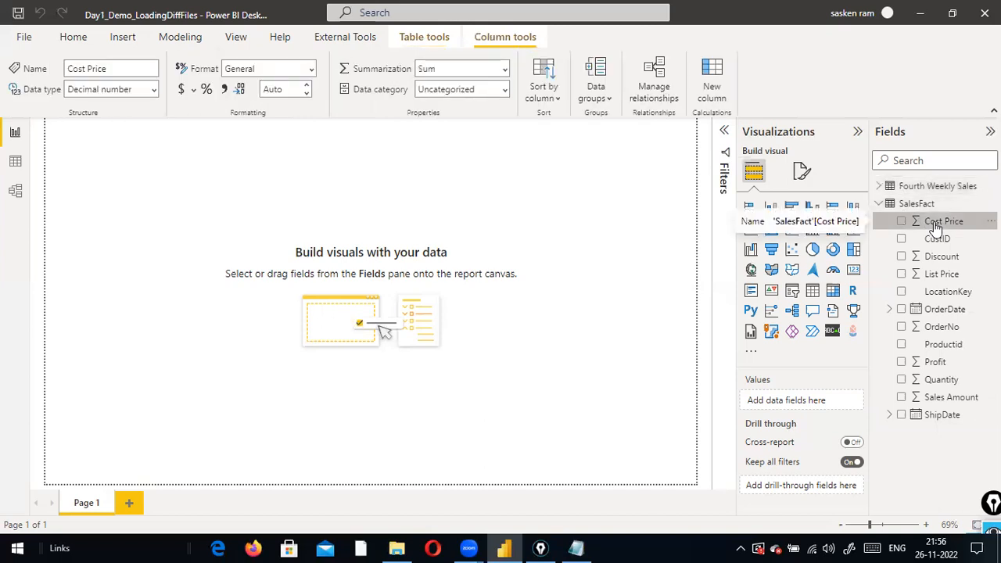
right_click(945, 223)
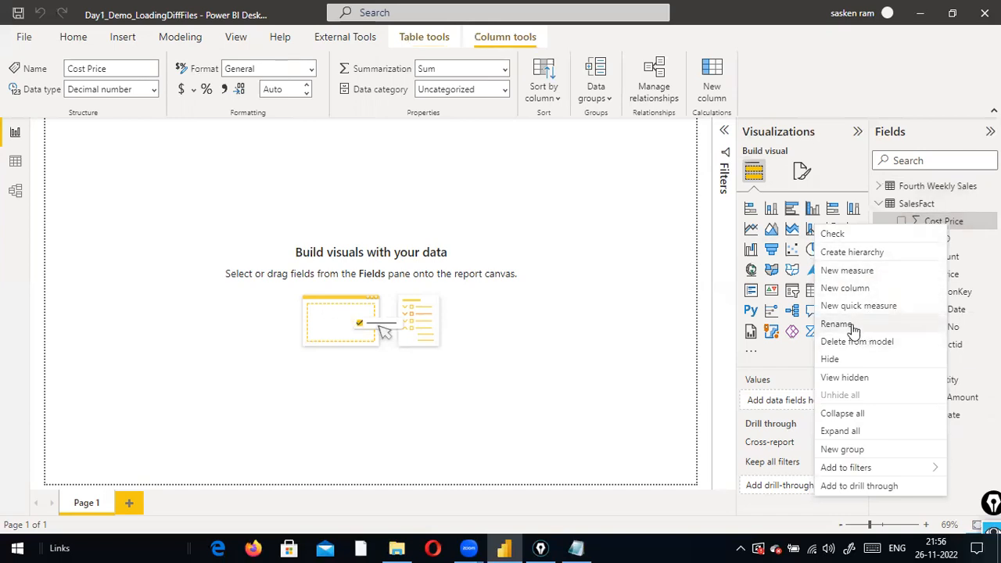
left_click(828, 118)
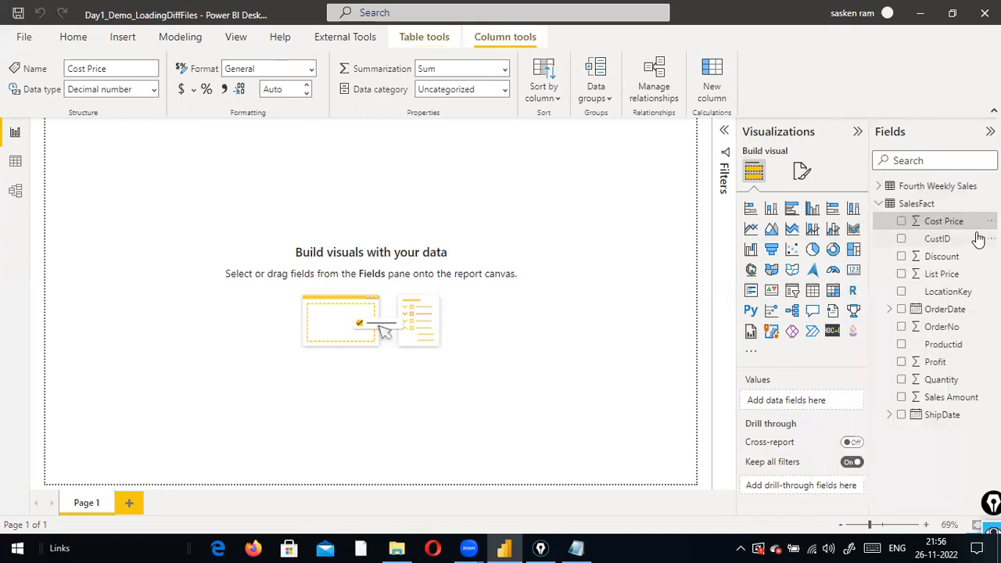
right_click(949, 224)
left_click(962, 202)
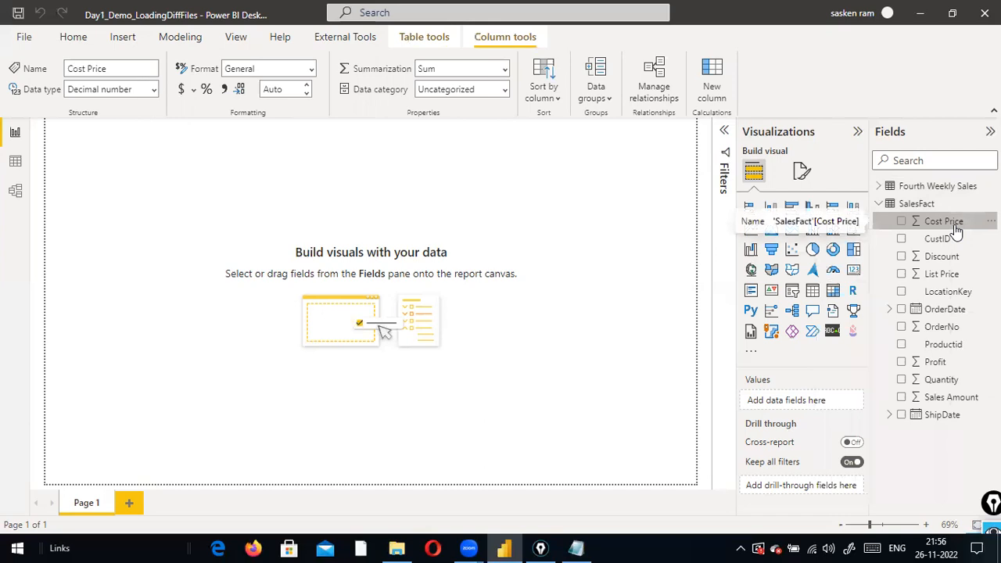
right_click(954, 224)
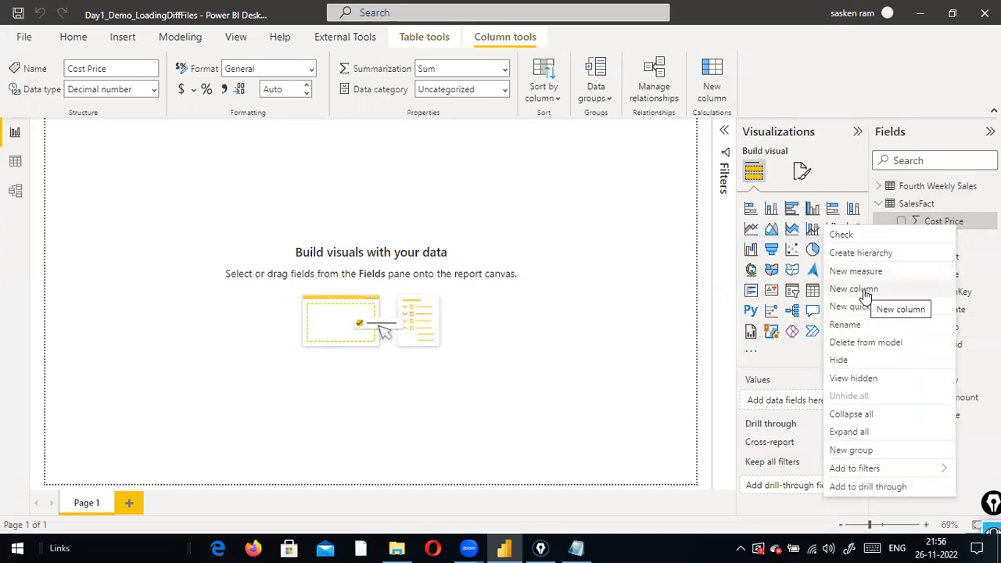
key("Escape")
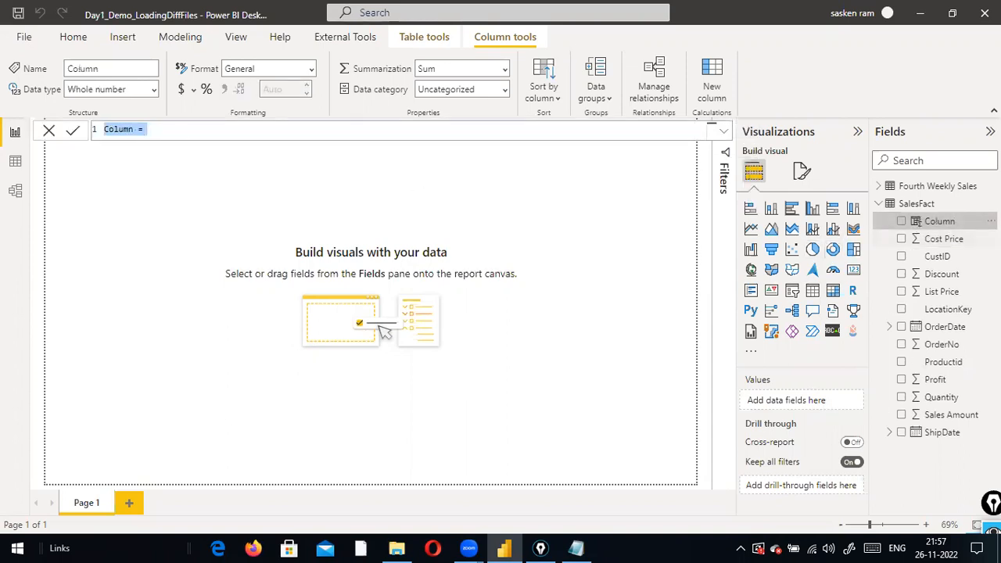
left_click(990, 221)
left_click(965, 233)
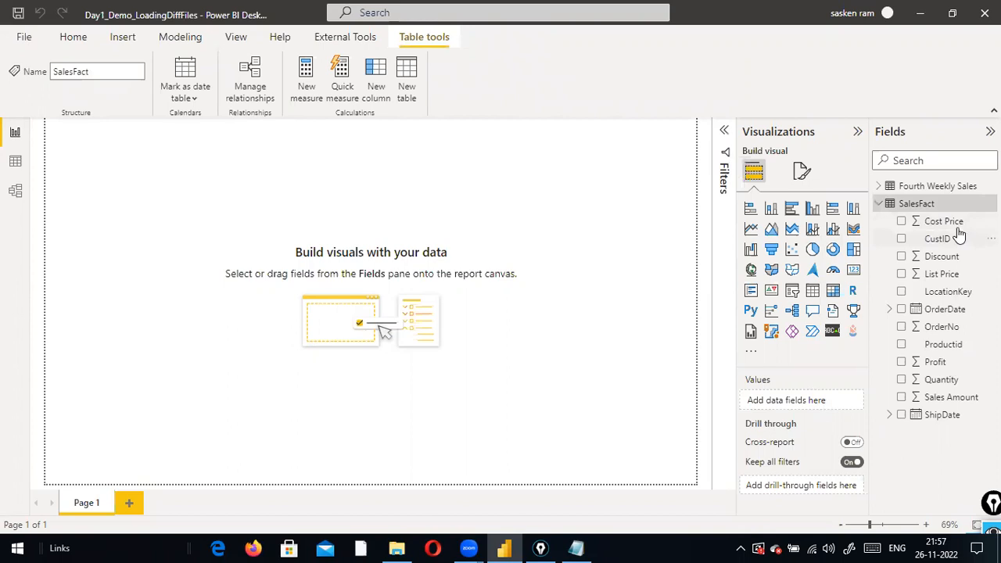
Try appending '1' to the Cost Price field name in the Name box
left_click(938, 225)
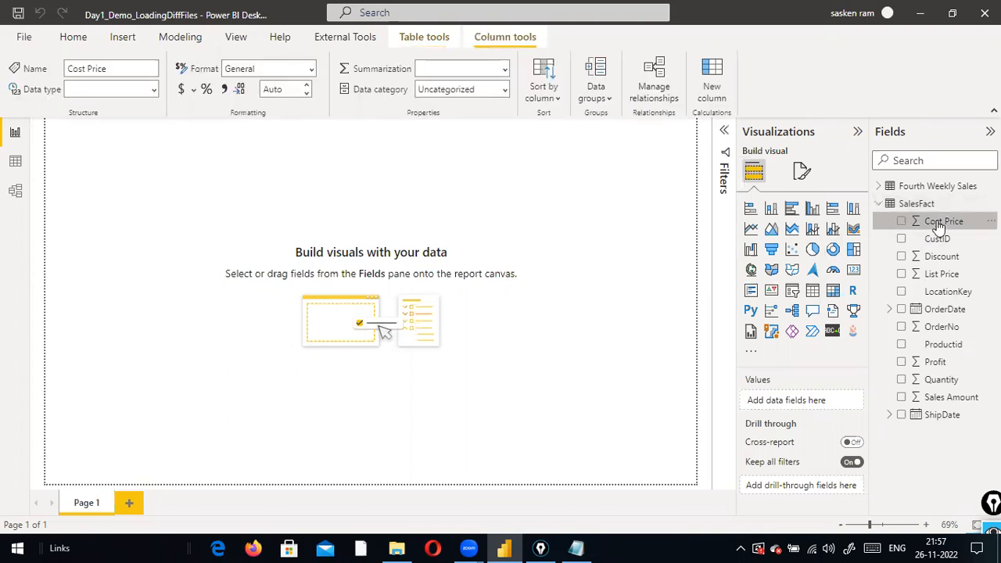
right_click(939, 225)
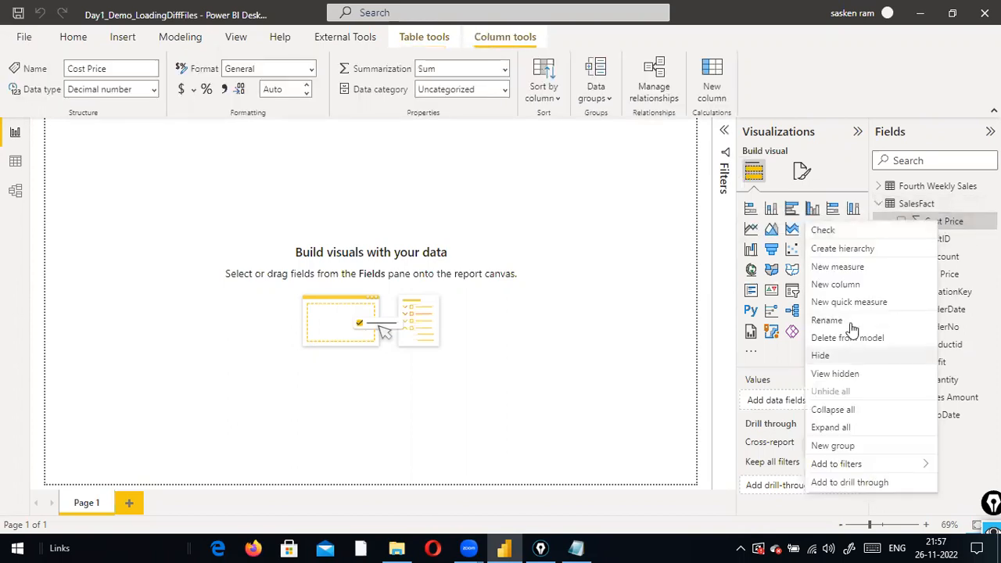
left_click(851, 323)
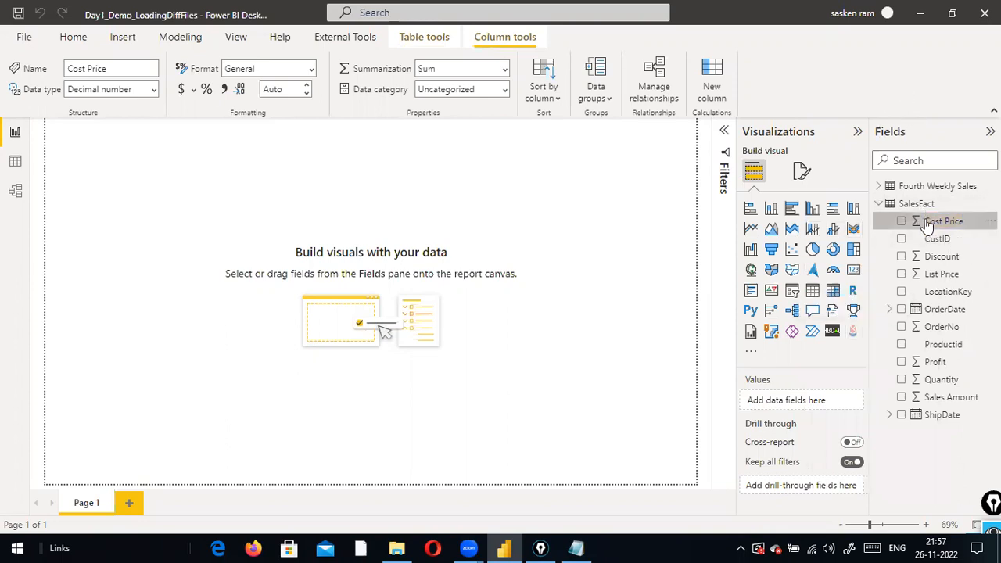
left_click(943, 93)
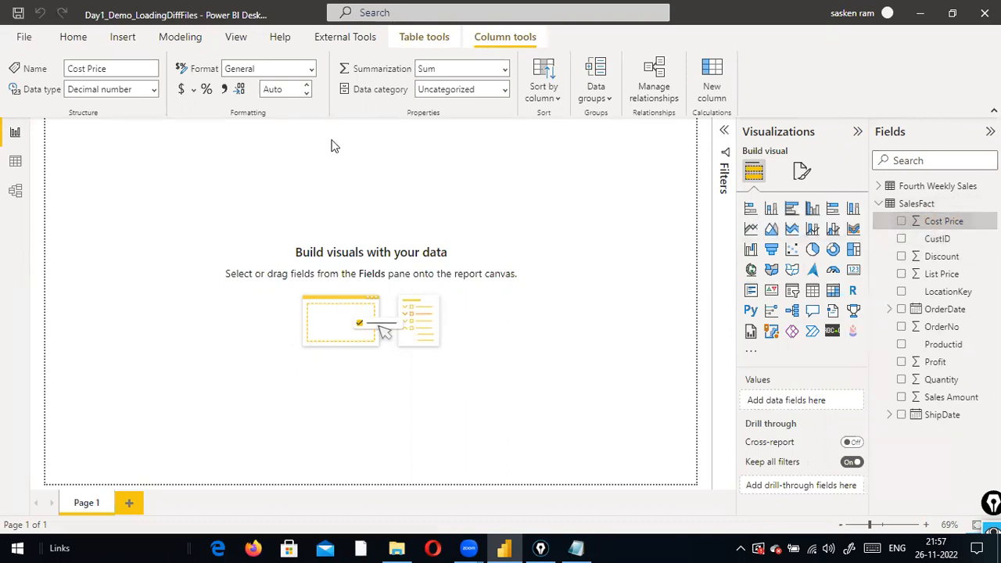
left_click_drag(129, 66, 6, 48)
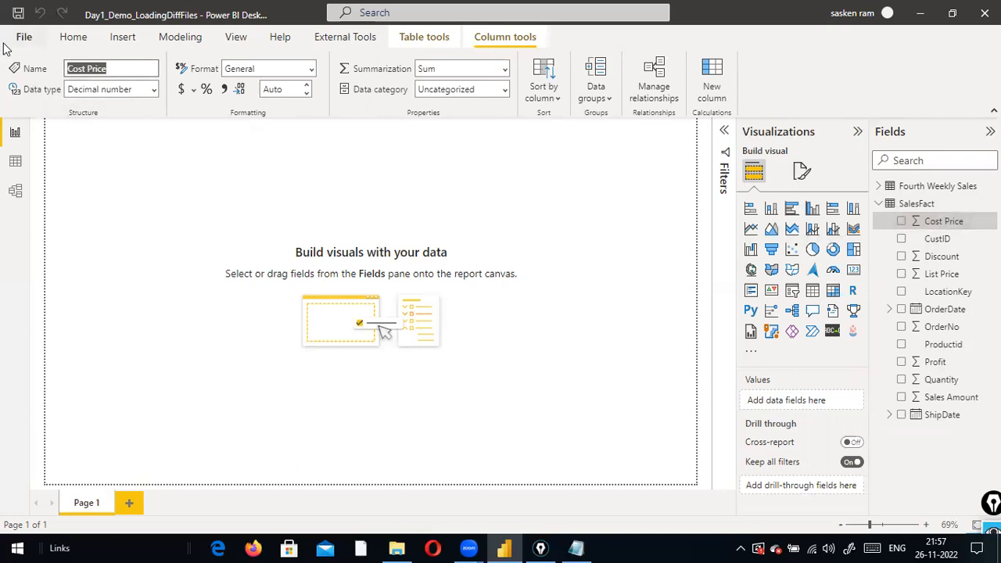
left_click(136, 68)
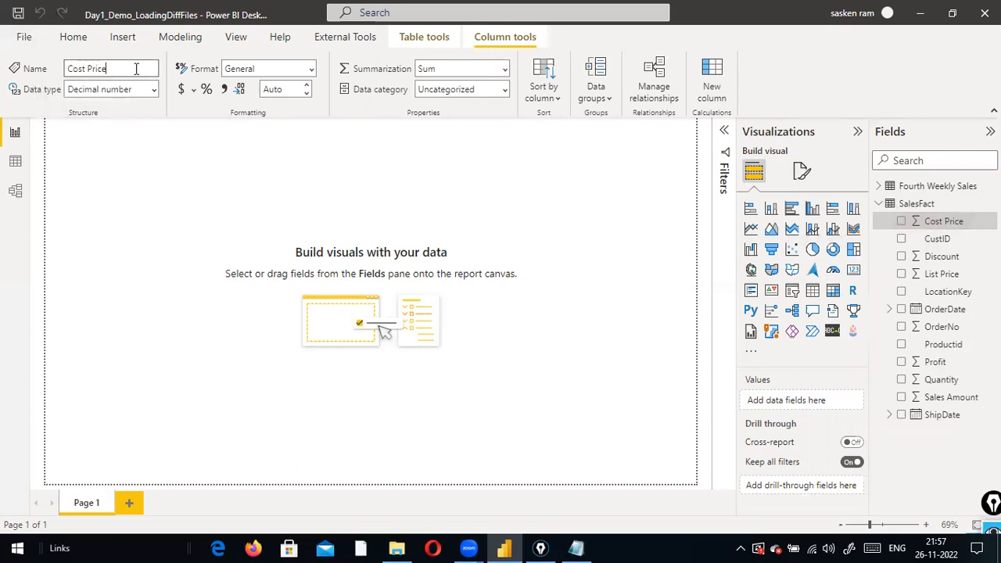
type("1")
left_click(215, 132)
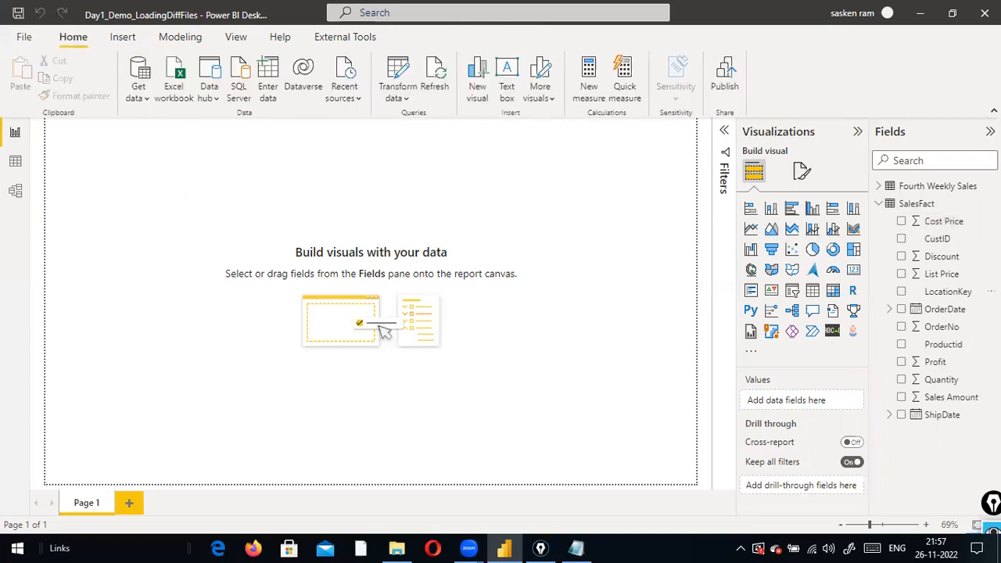
Rename the Cost Price field to 'Cost Price 1'
left_click(946, 222)
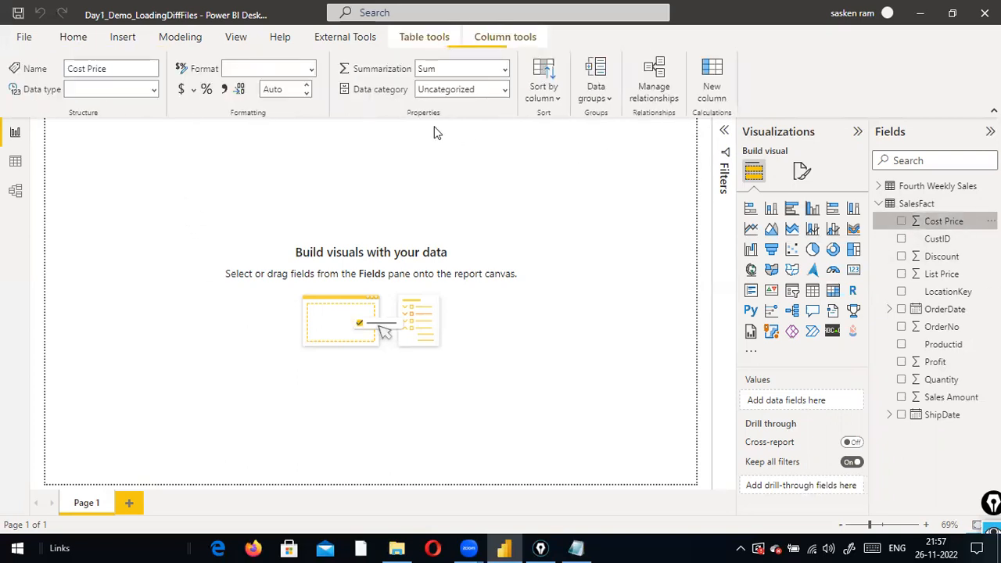
left_click(124, 69)
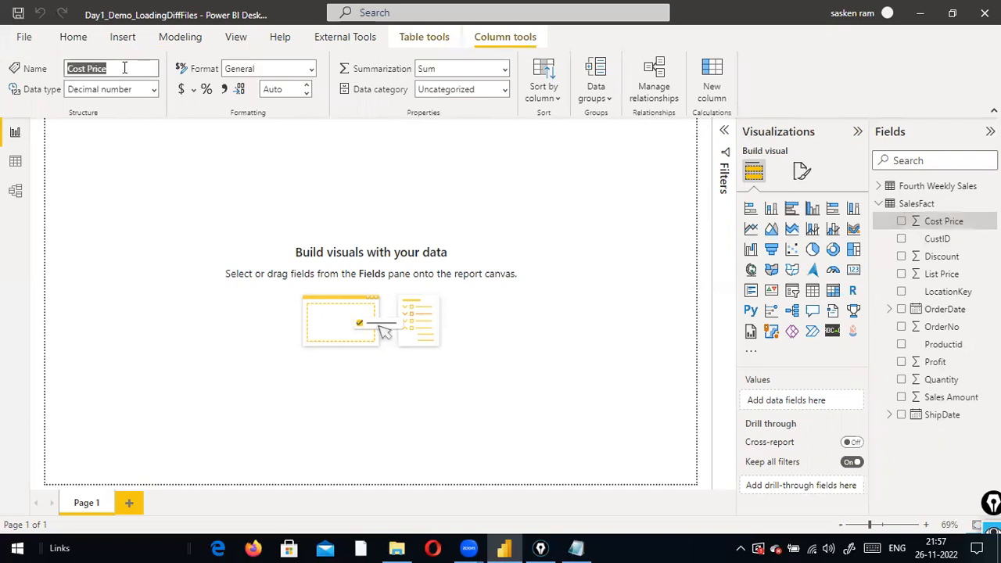
left_click(124, 69)
type("1")
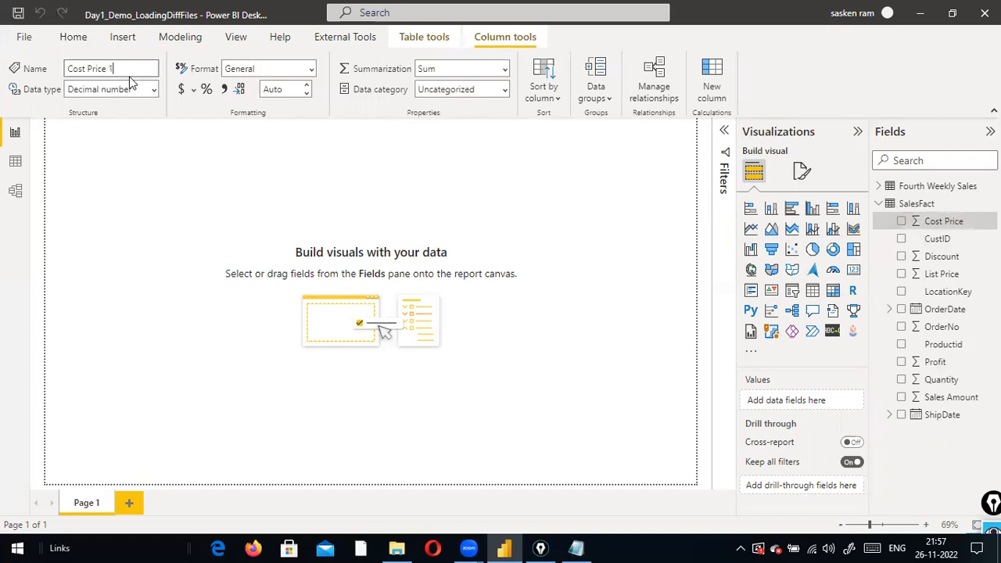
key("Return")
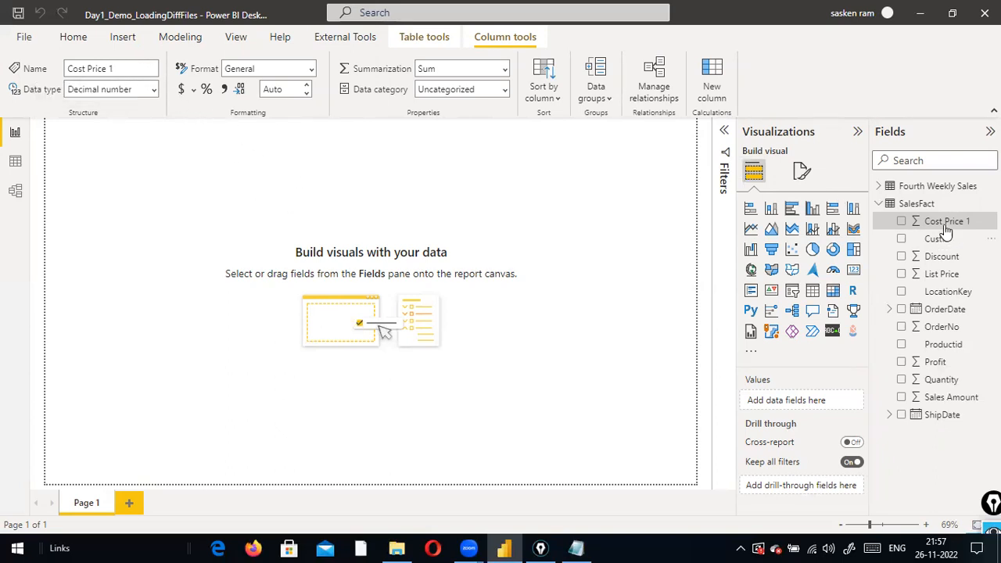
Remove the added '1' to restore the field name Cost Price
left_click(139, 70)
left_click(139, 70)
key("BackSpace")
key("BackSpace")
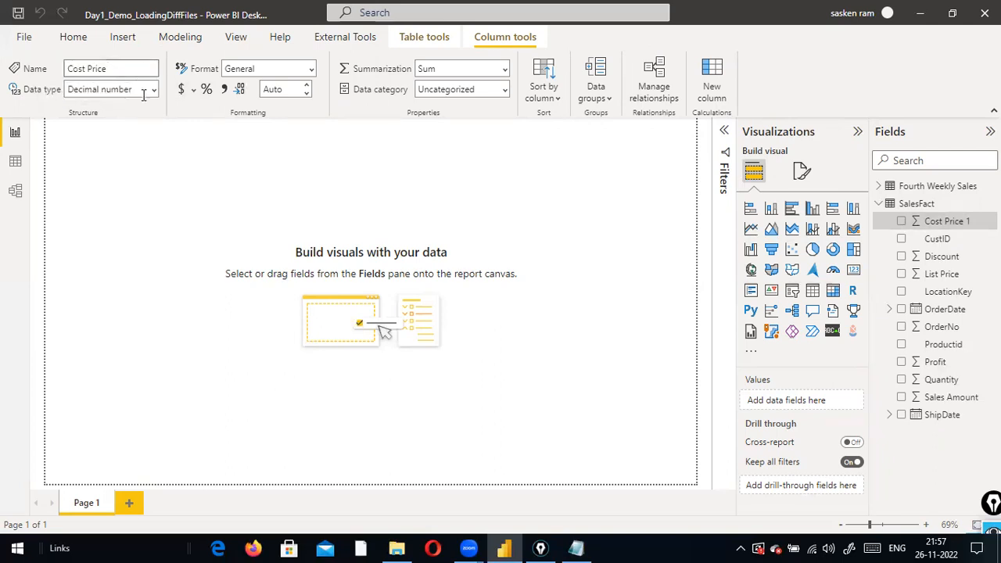
left_click(186, 113)
Show the SalesFact table's 95 rows in Data view, briefly returning to Report view in between
left_click(15, 161)
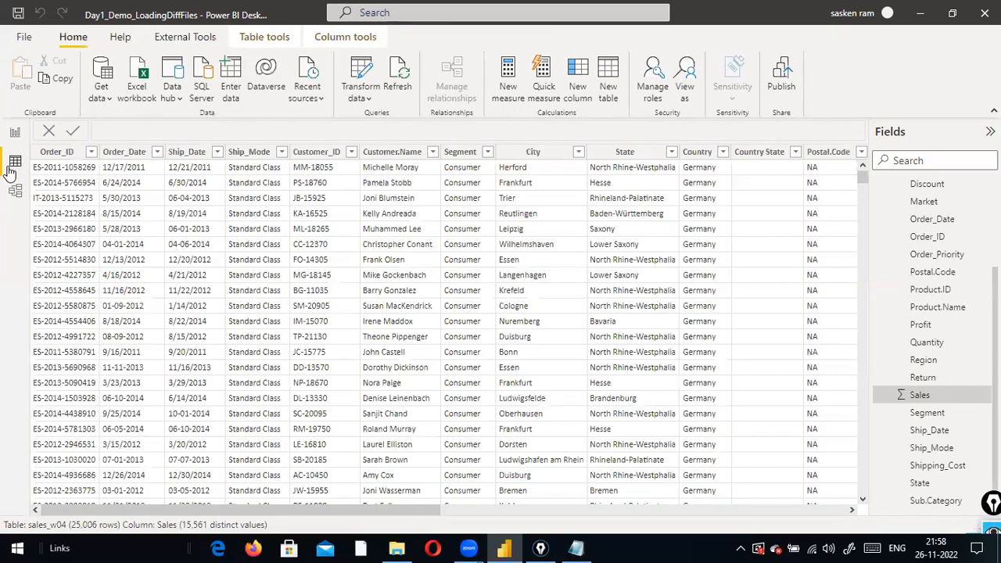
scroll(896, 312, "up", 2)
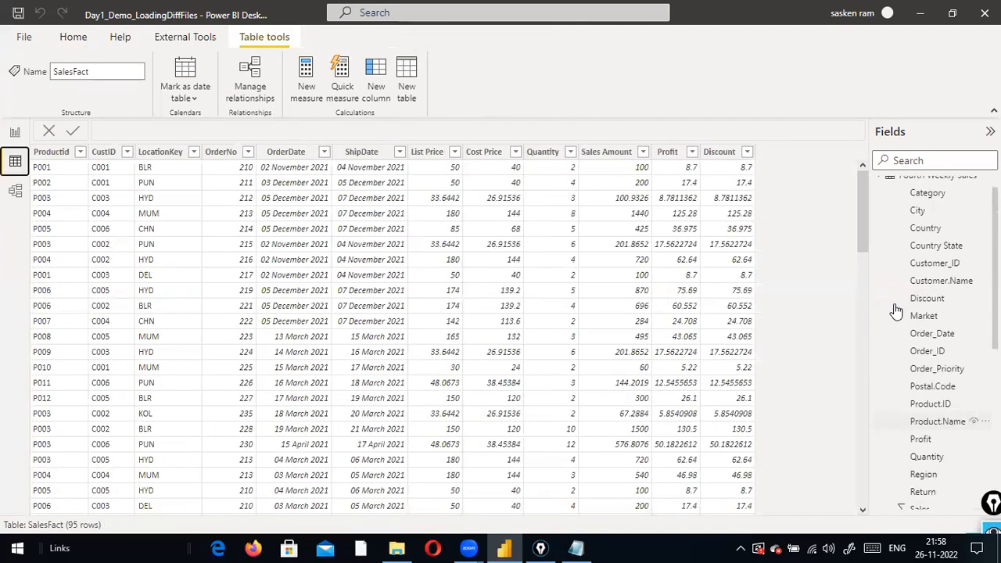
scroll(896, 311, "up", 1)
scroll(896, 312, "down", 6)
scroll(896, 312, "up", 6)
scroll(896, 312, "up", 1)
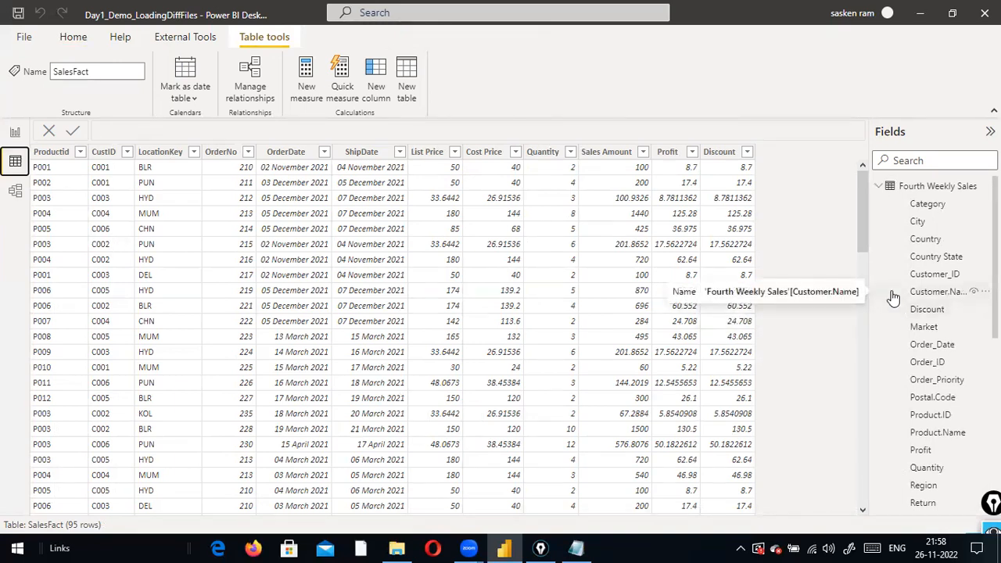
left_click(15, 132)
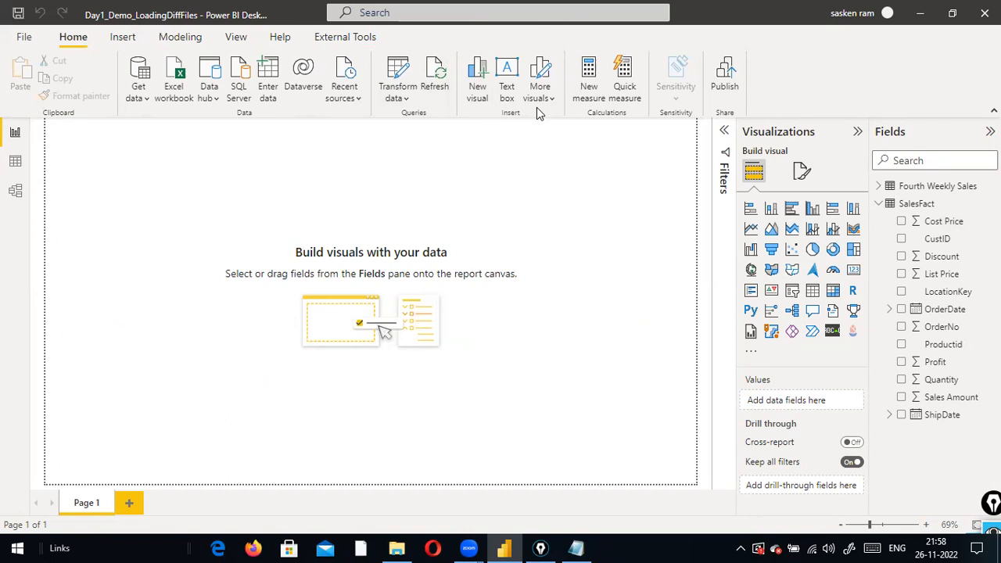
left_click(15, 161)
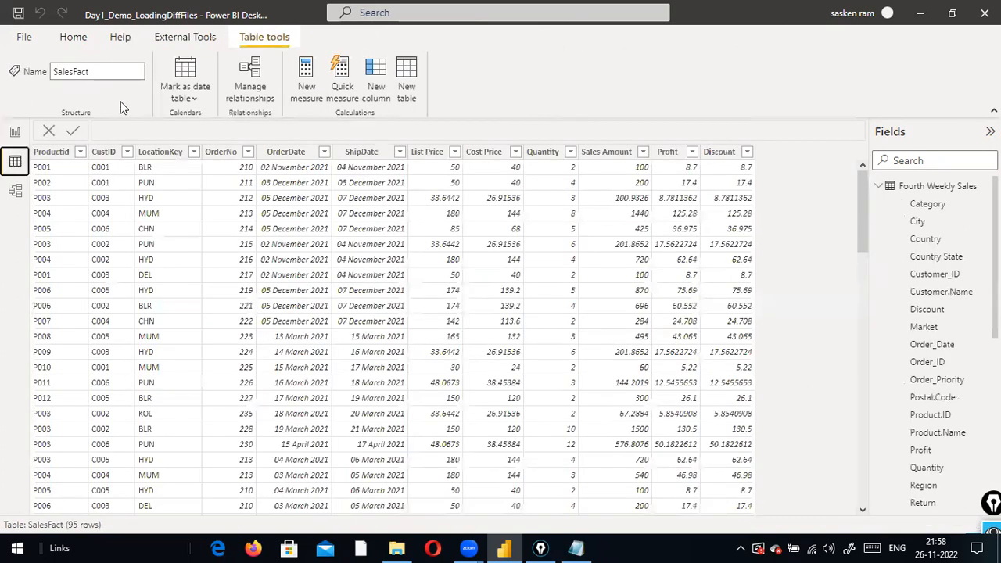
left_click(65, 42)
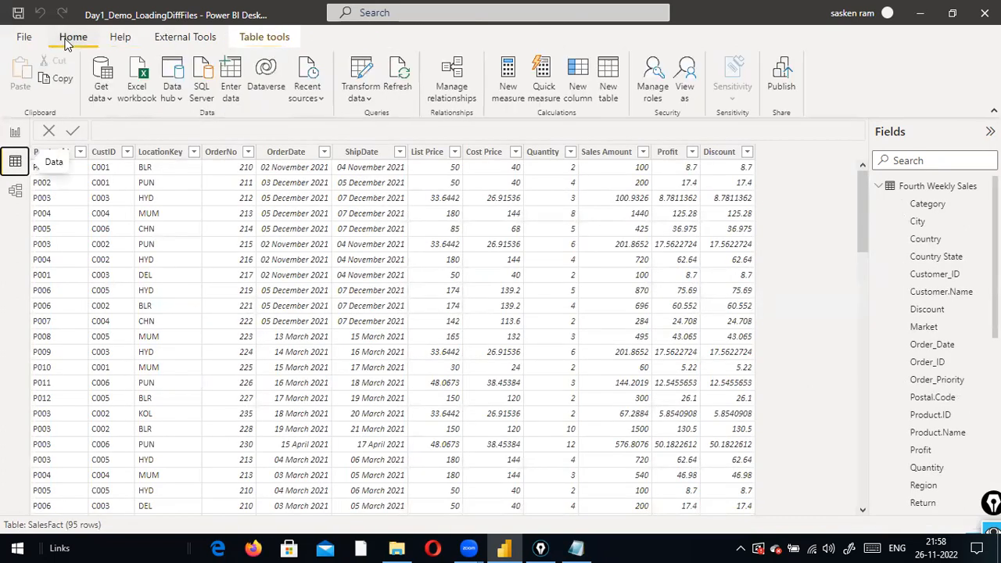
Open the Power Query Editor through Transform data
left_click(369, 100)
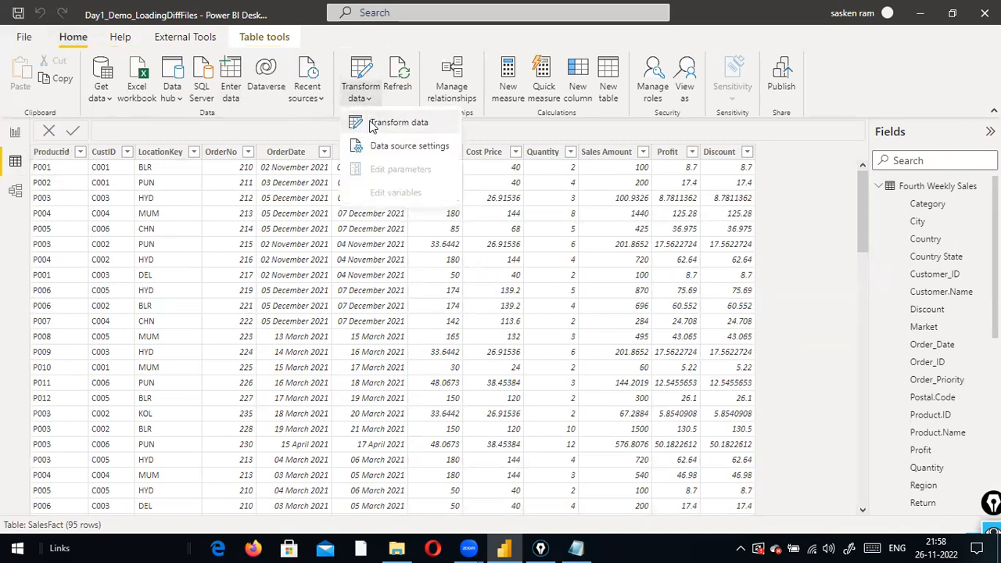
left_click(373, 127)
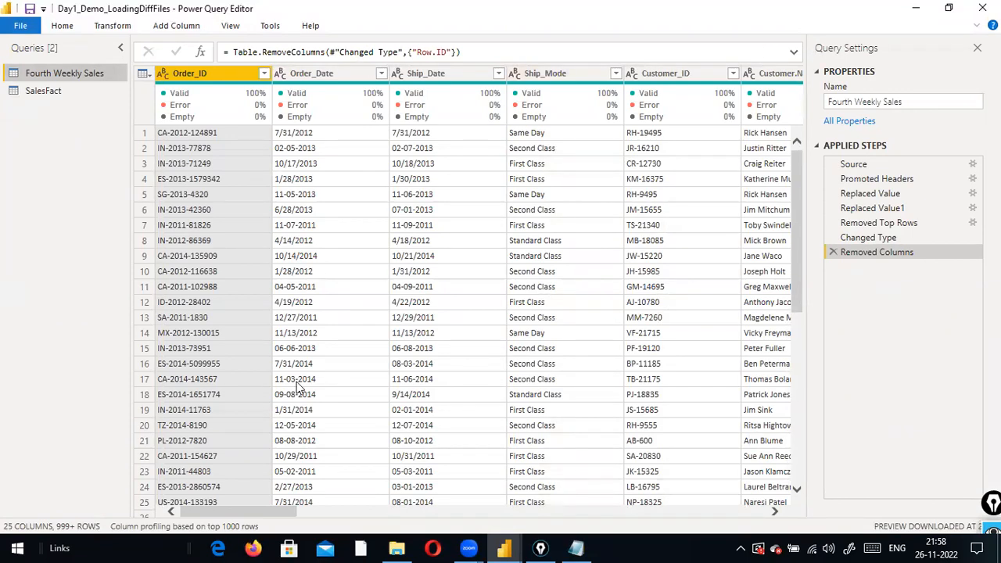
left_click_drag(255, 516, 234, 504)
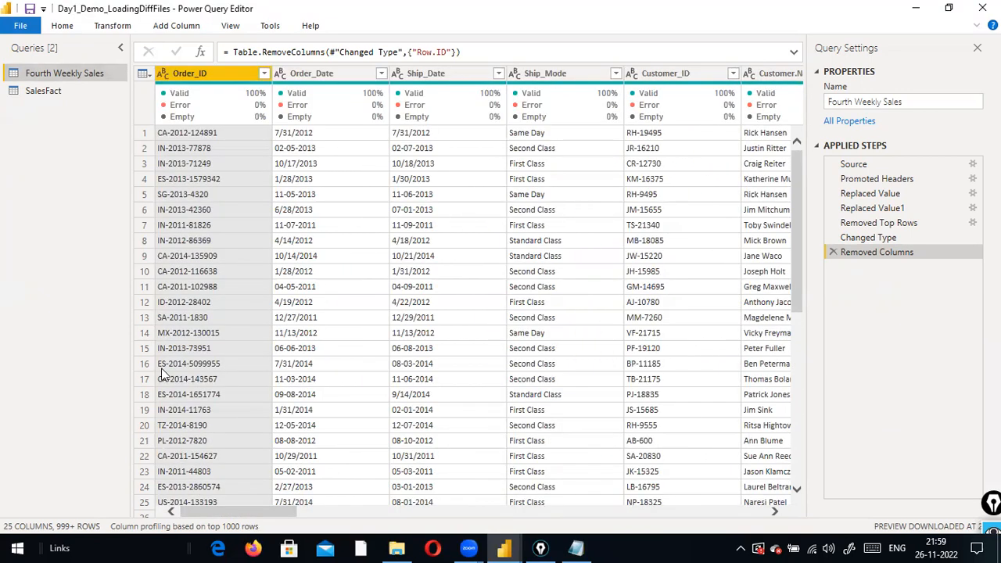
Start Remove Top Rows on the Fourth Weekly Sales query
left_click(62, 26)
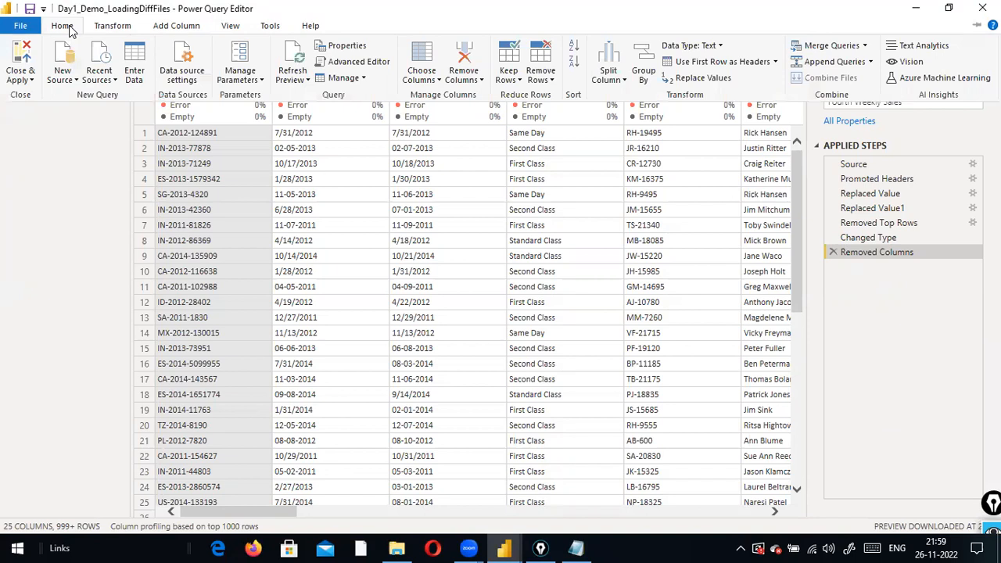
left_click(551, 79)
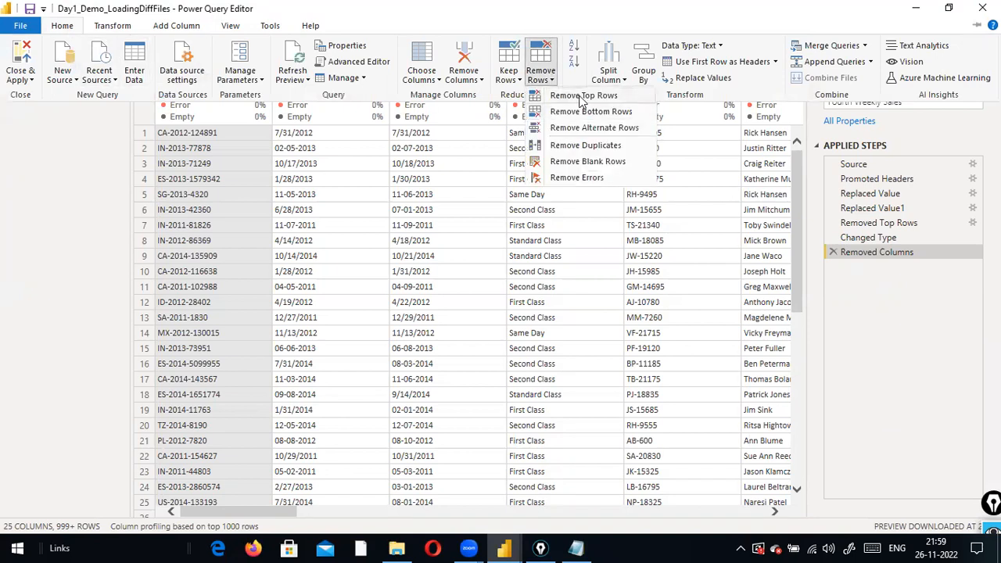
left_click(583, 95)
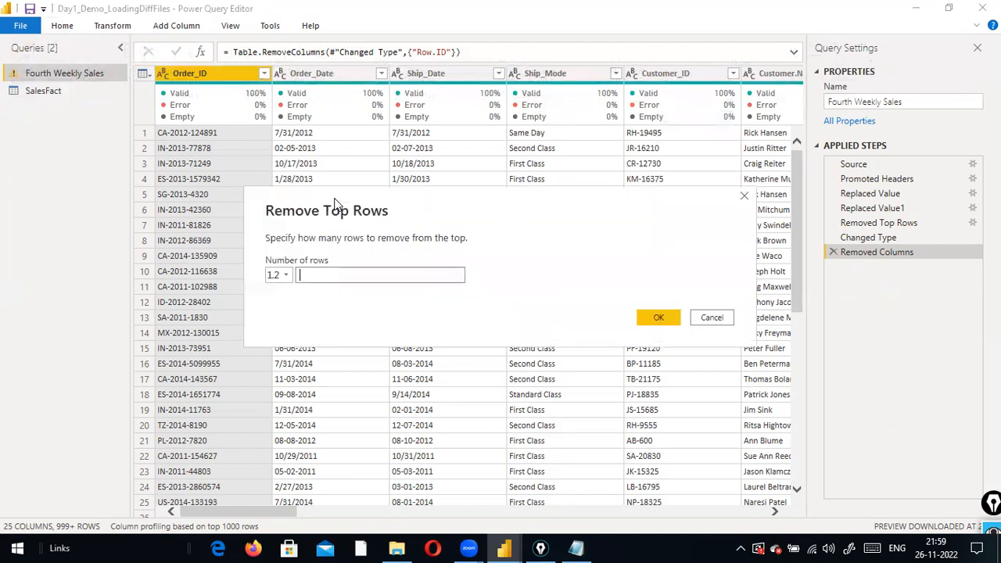
Enter 5 as the number of top rows to remove, replacing the initially typed 2
type("2")
left_click_drag(350, 272, 230, 268)
type("5")
left_click_drag(313, 273, 251, 272)
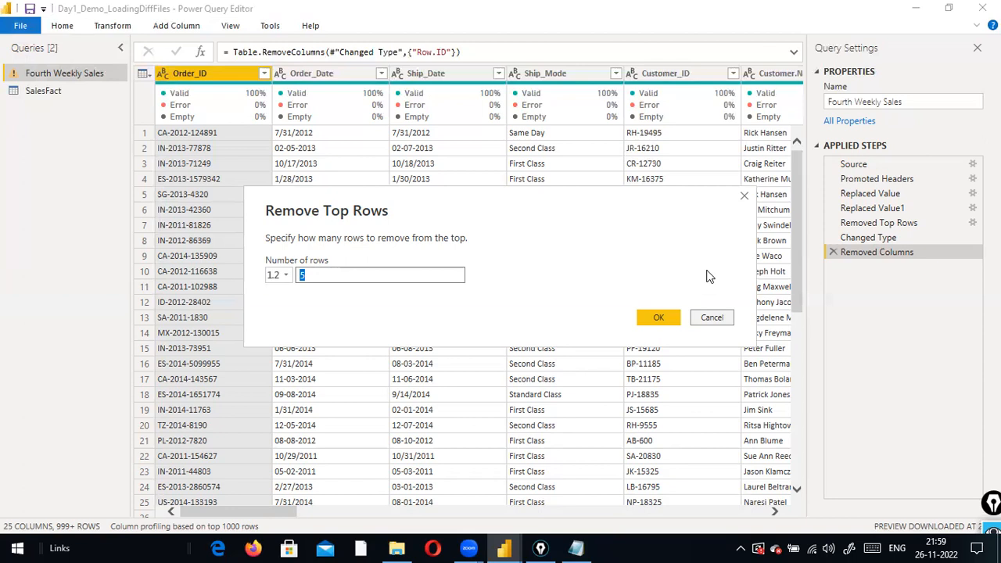
left_click(348, 351)
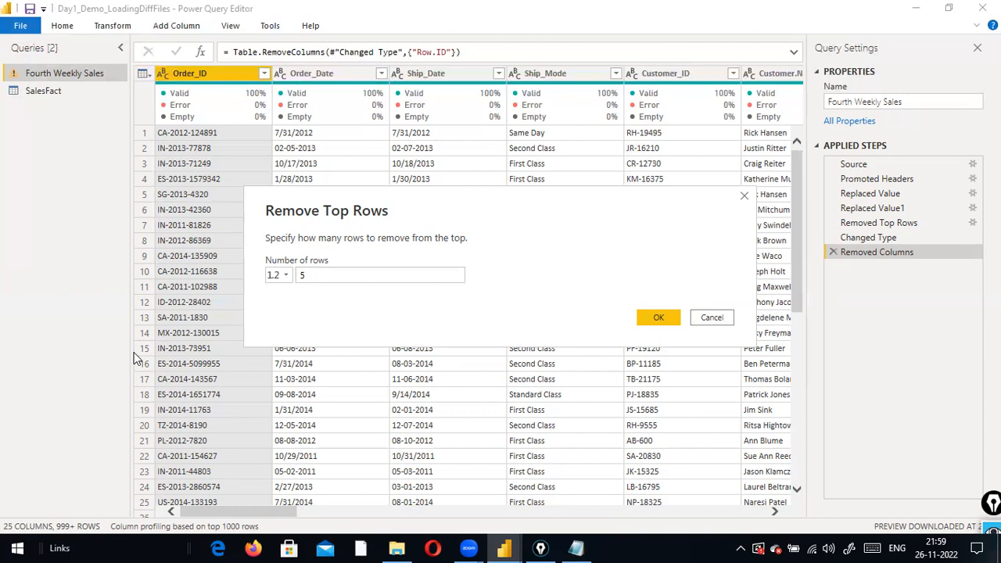
left_click_drag(101, 312, 63, 510)
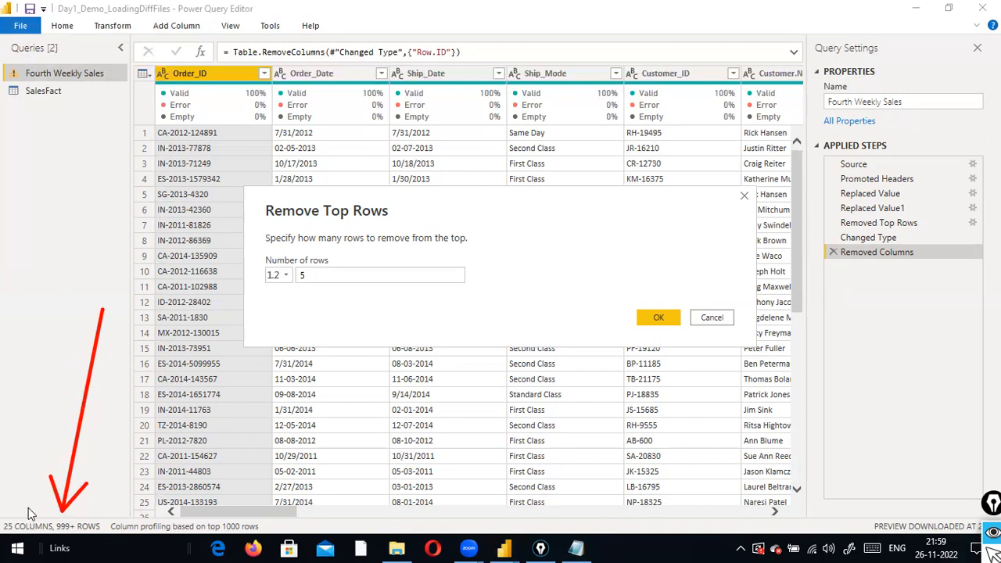
left_click_drag(13, 437, 12, 522)
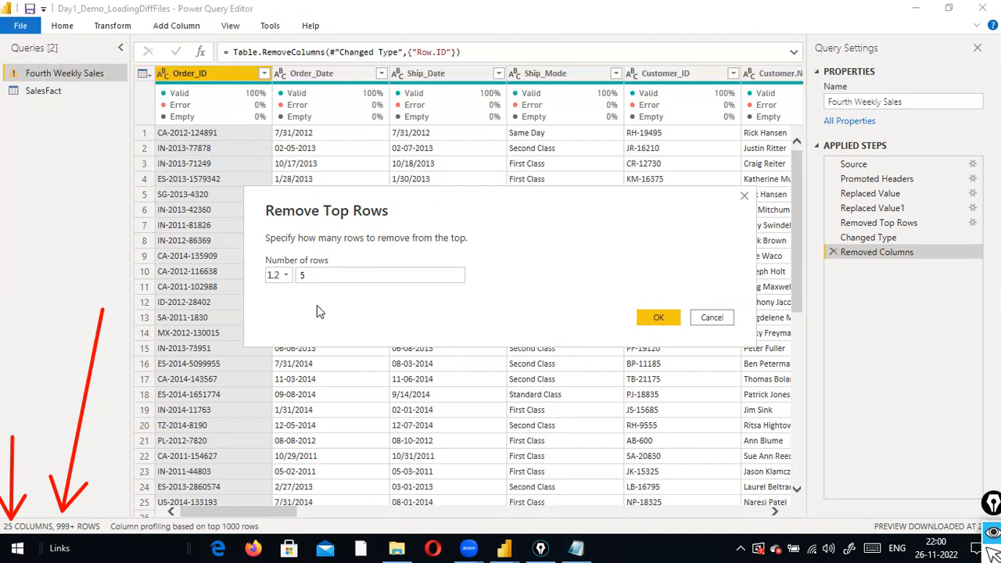
Draw red annotation marks near the row count in Remove Top Rows, clearing each one
left_click_drag(319, 278, 285, 274)
key("Escape")
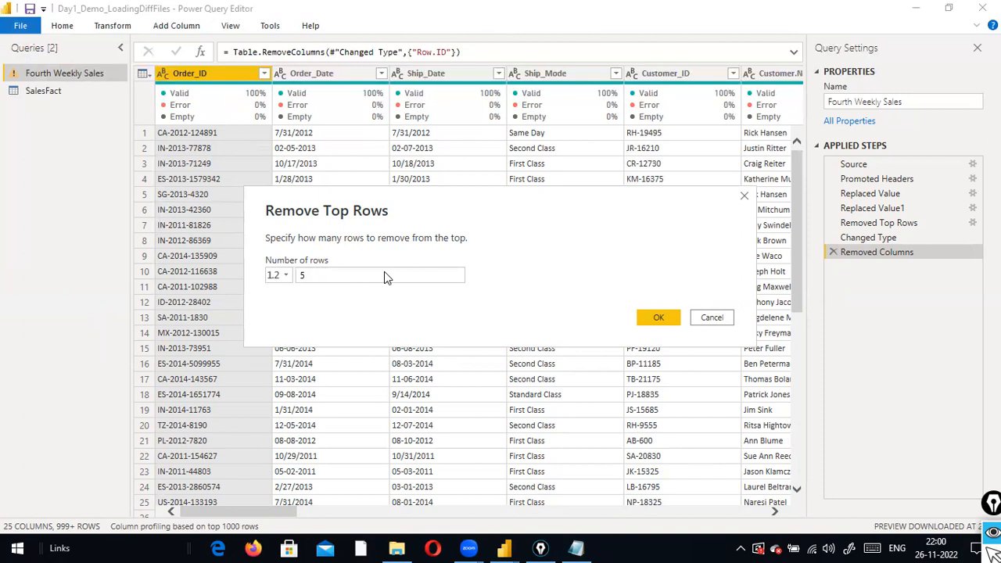
left_click_drag(313, 275, 301, 270)
key("Escape")
left_click_drag(342, 281, 176, 251)
Change the row count to 20000, then cancel Remove Top Rows without applying it
type("20000")
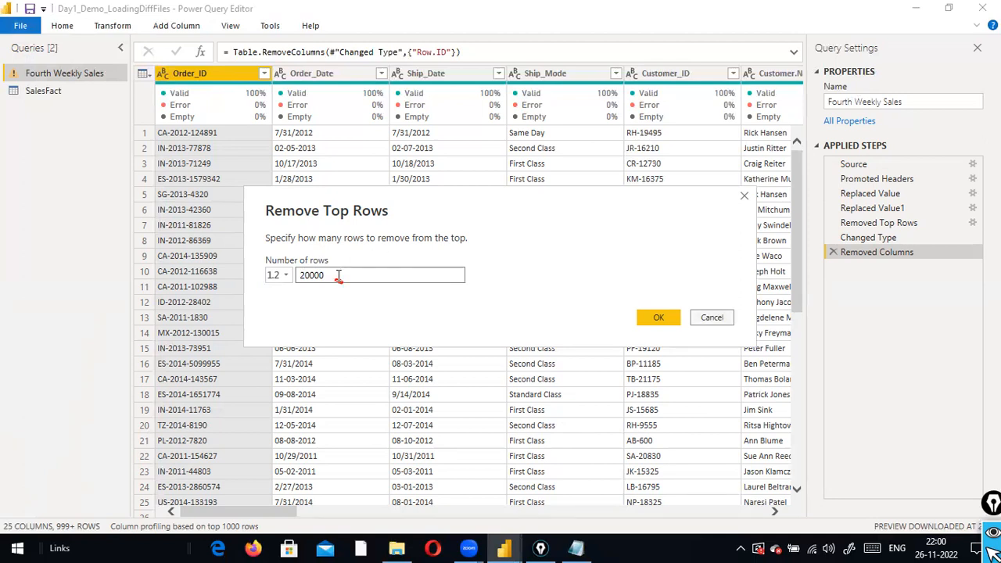
key("Escape")
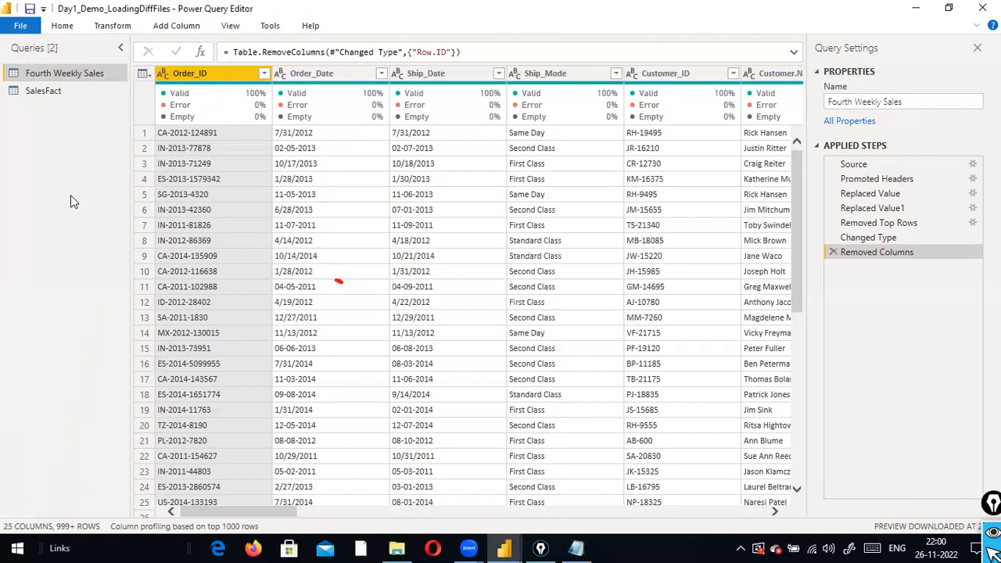
mouse_move(246, 117)
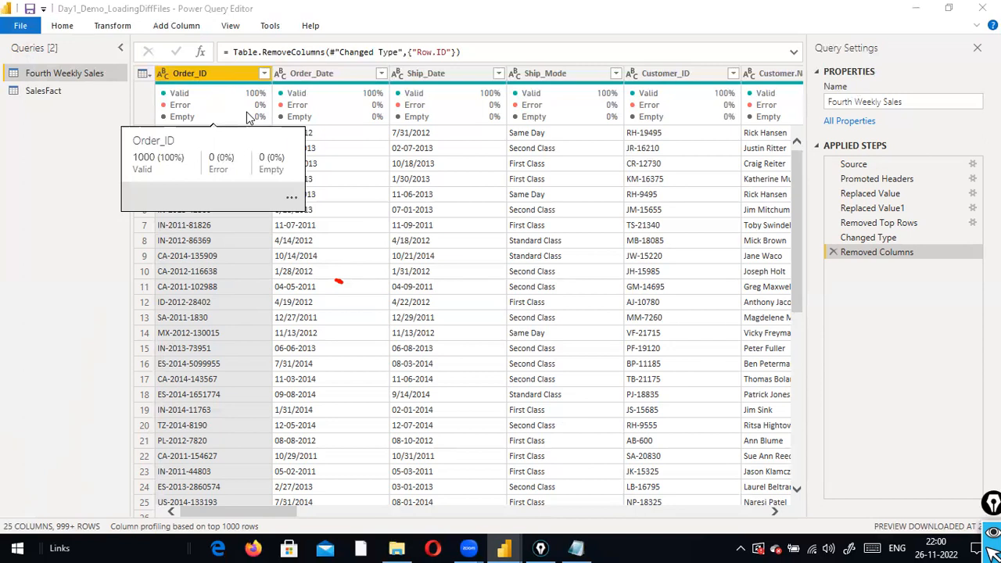
left_click(117, 26)
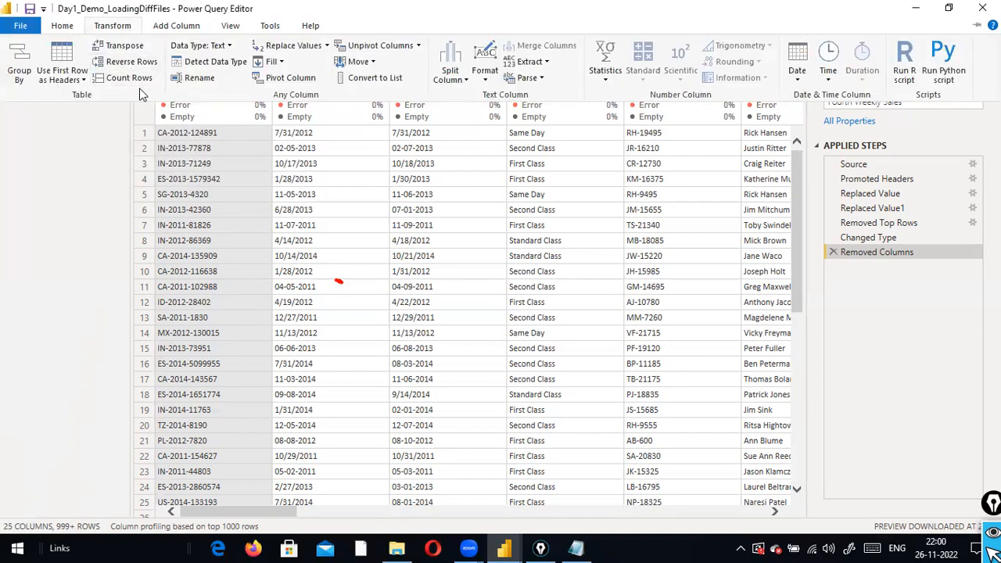
left_click(64, 27)
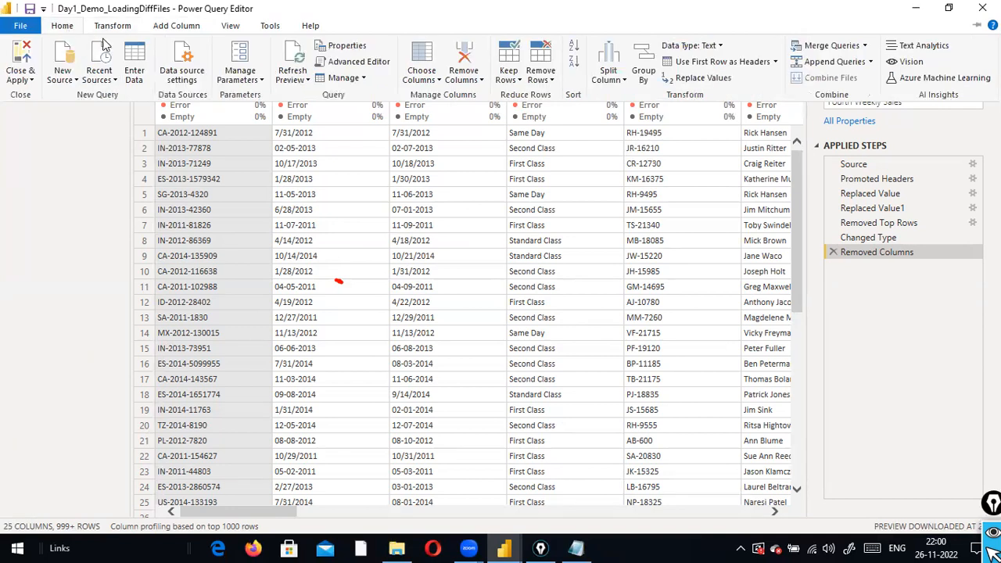
left_click(552, 80)
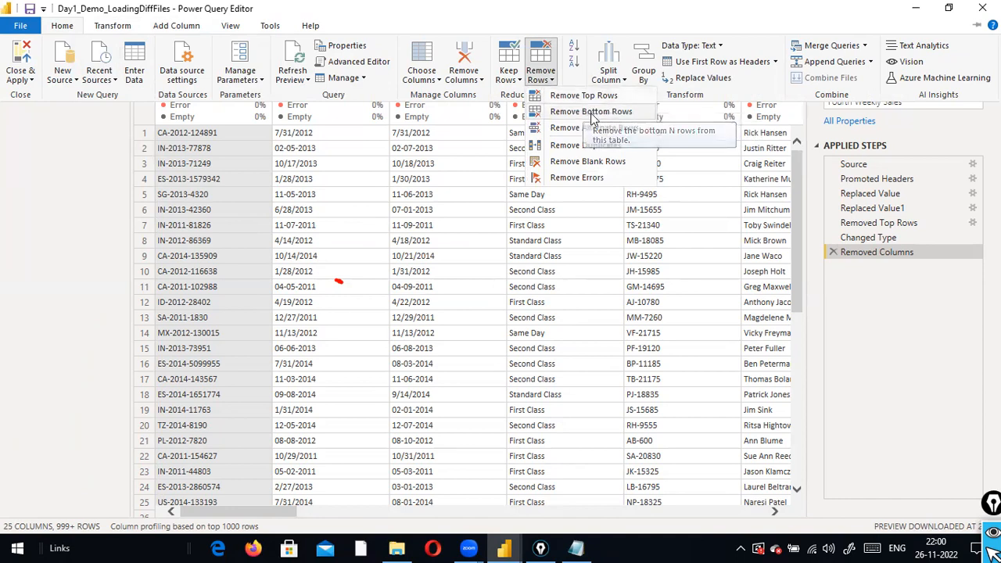
left_click(397, 208)
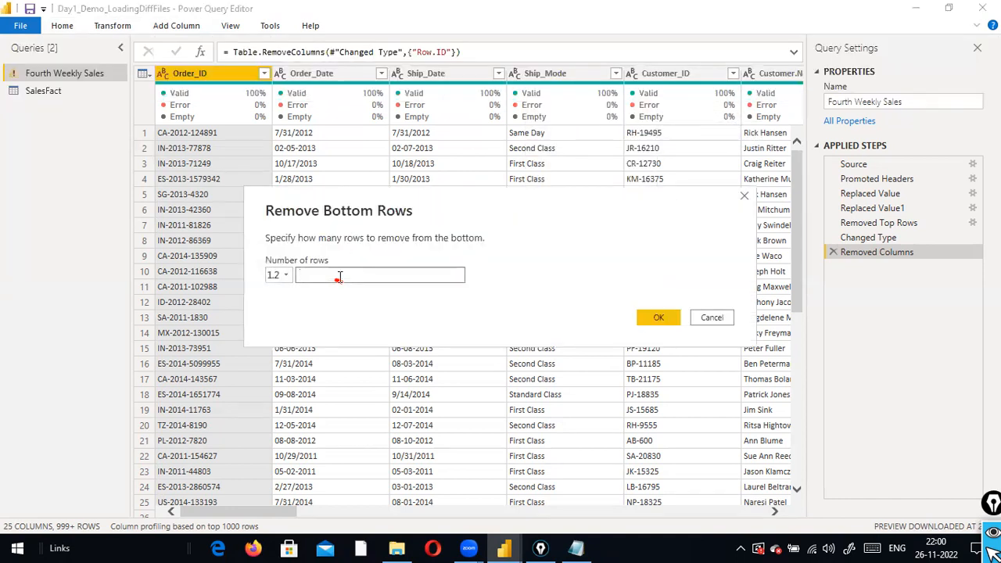
type("5")
left_click(709, 318)
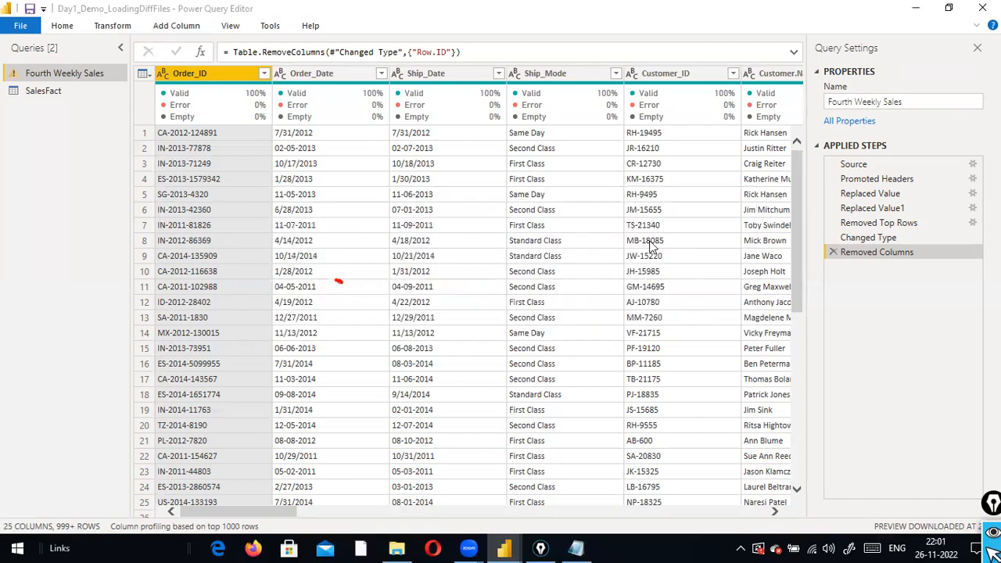
left_click(61, 26)
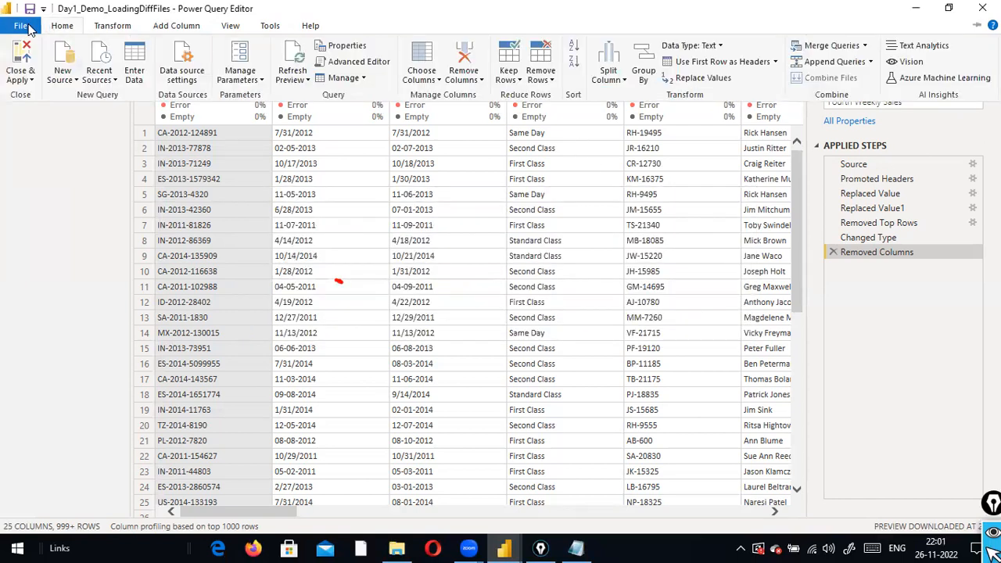
left_click(21, 26)
left_click(102, 6)
left_click(62, 26)
left_click(540, 79)
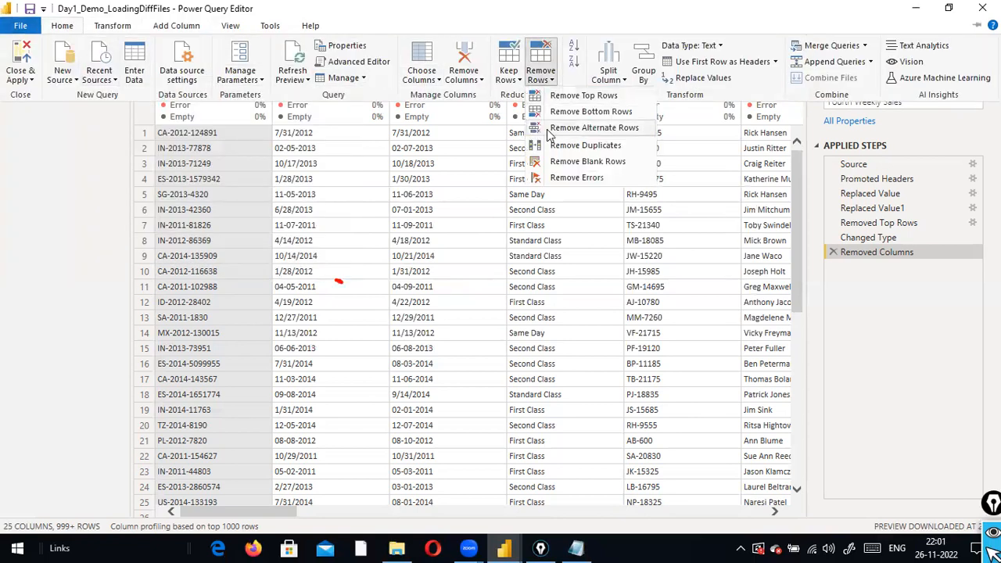
left_click(504, 189)
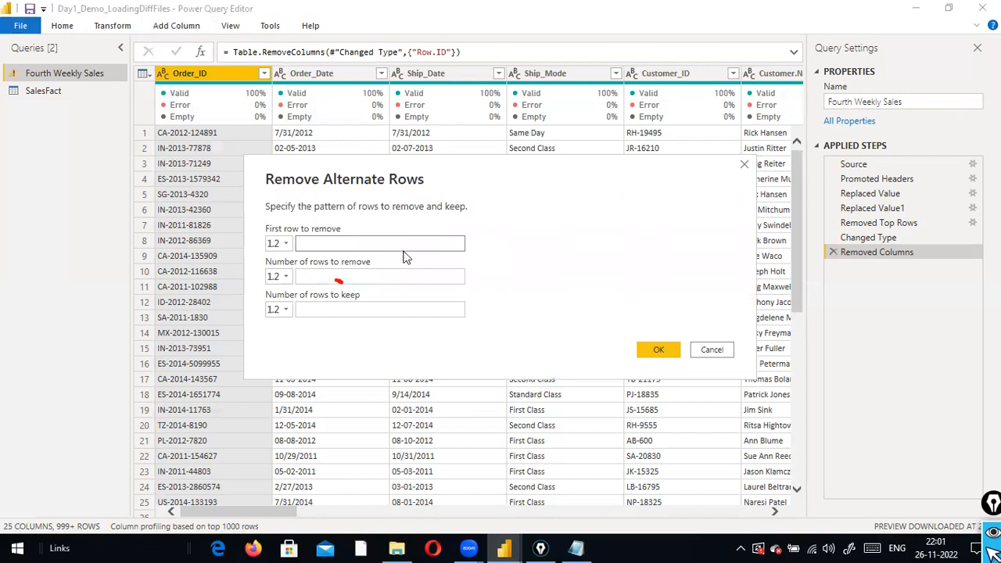
left_click(365, 278)
left_click(361, 307)
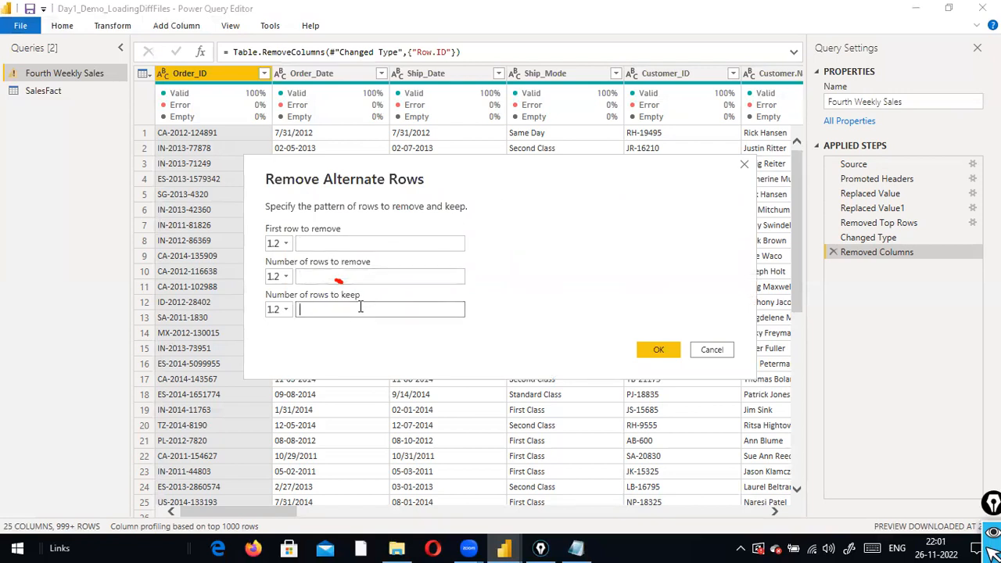
left_click(365, 247)
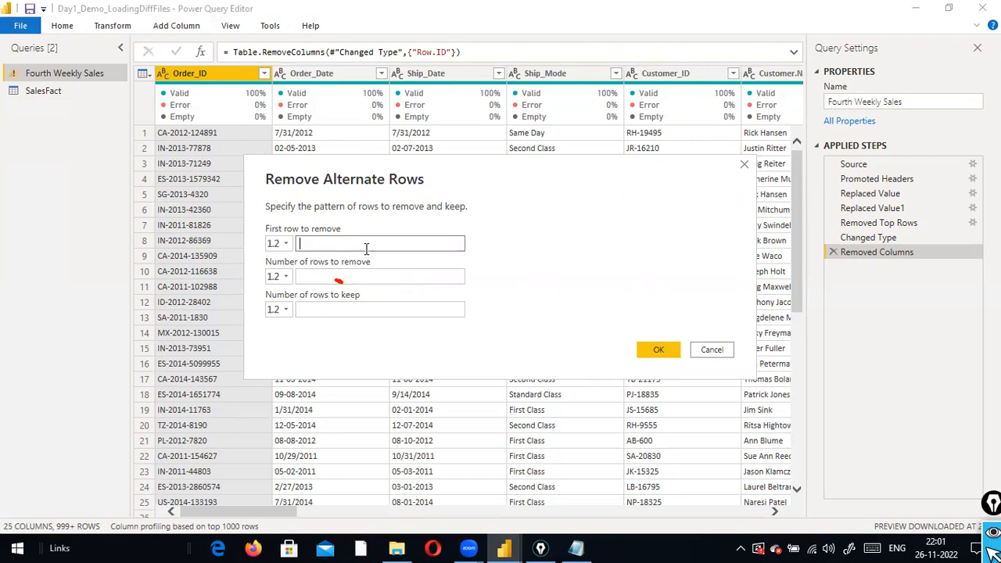
type("3")
left_click(357, 277)
left_click(324, 242)
left_click(379, 278)
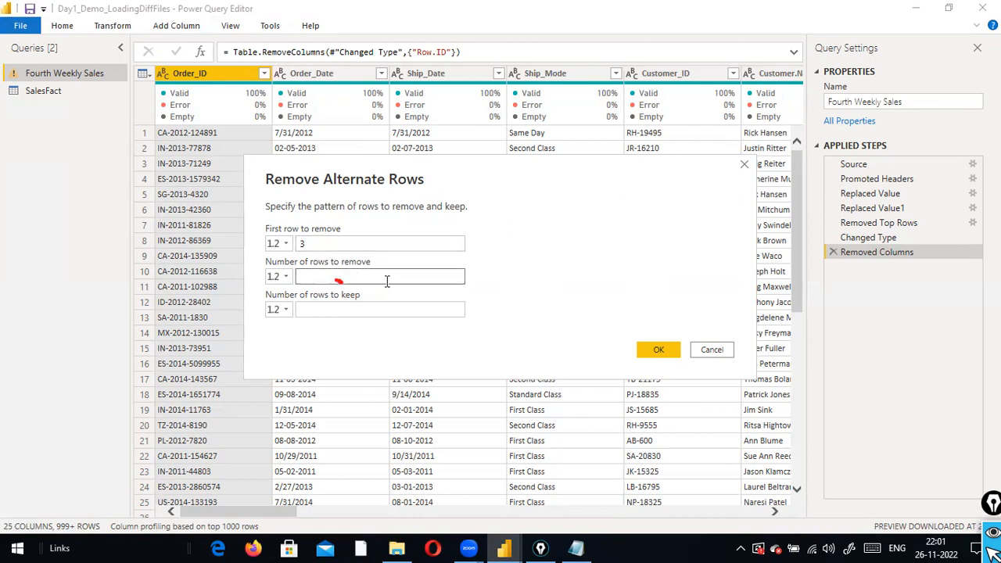
type("5")
left_click(350, 308)
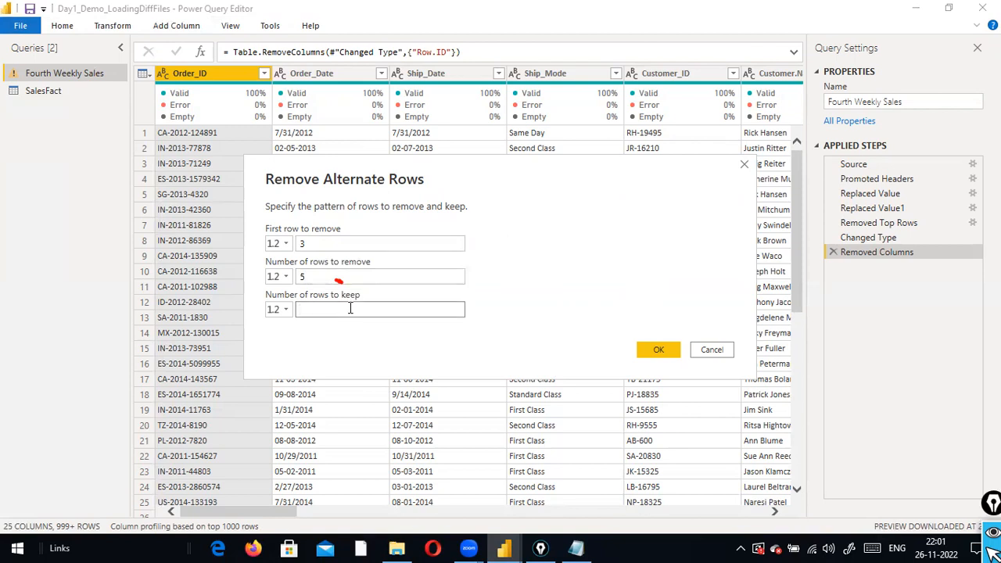
type("100")
left_click(341, 238)
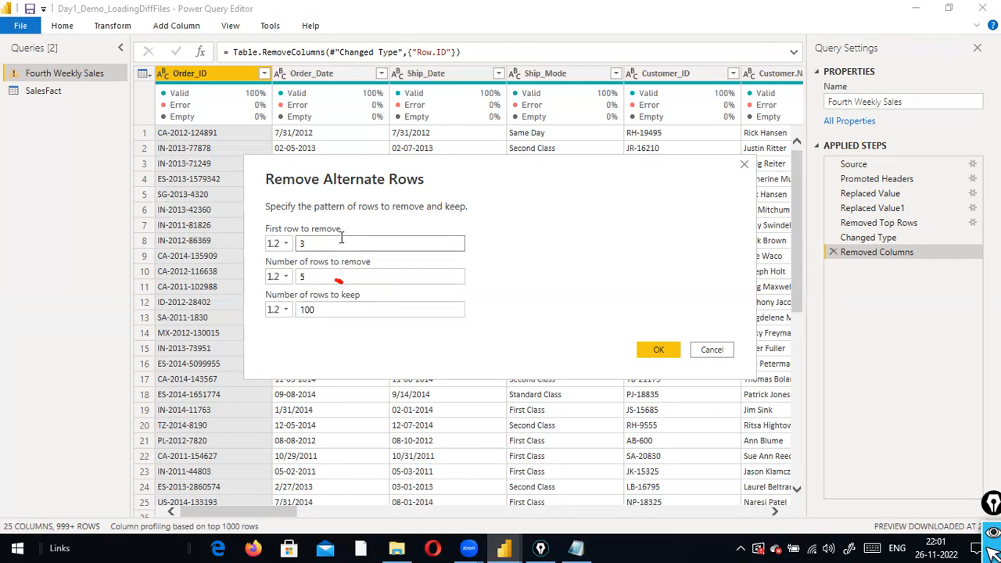
left_click(344, 277)
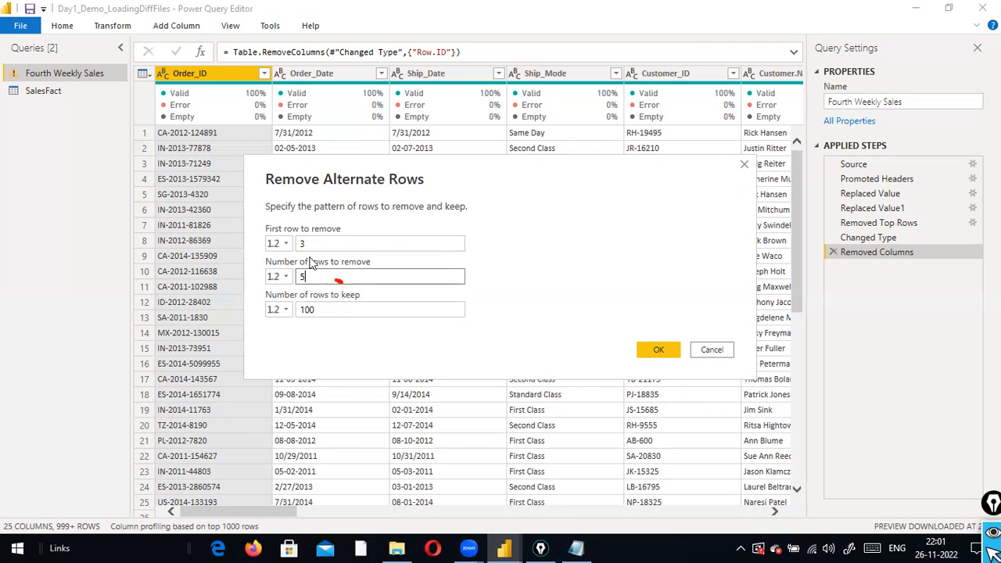
left_click(317, 311)
double_click(317, 310)
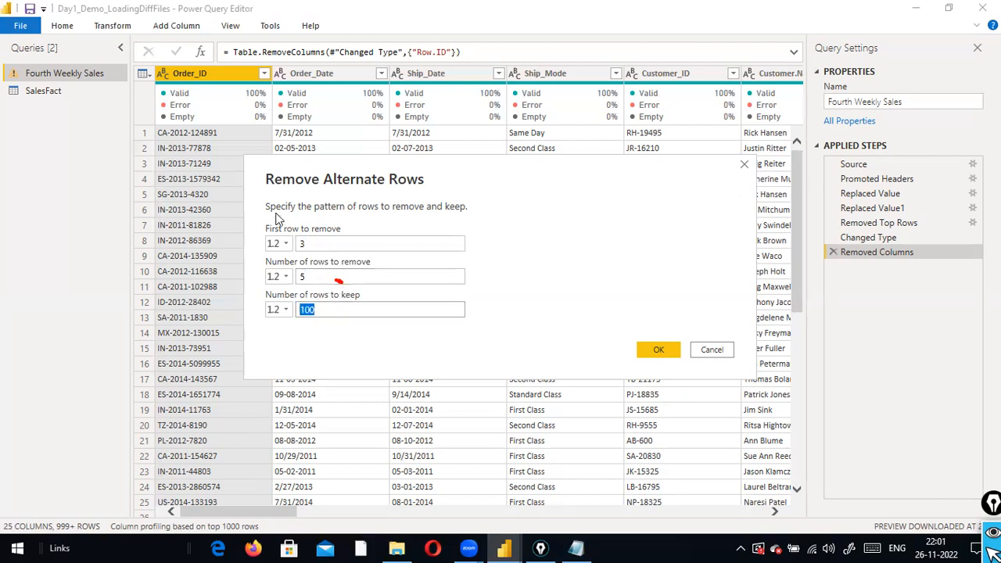
left_click(703, 350)
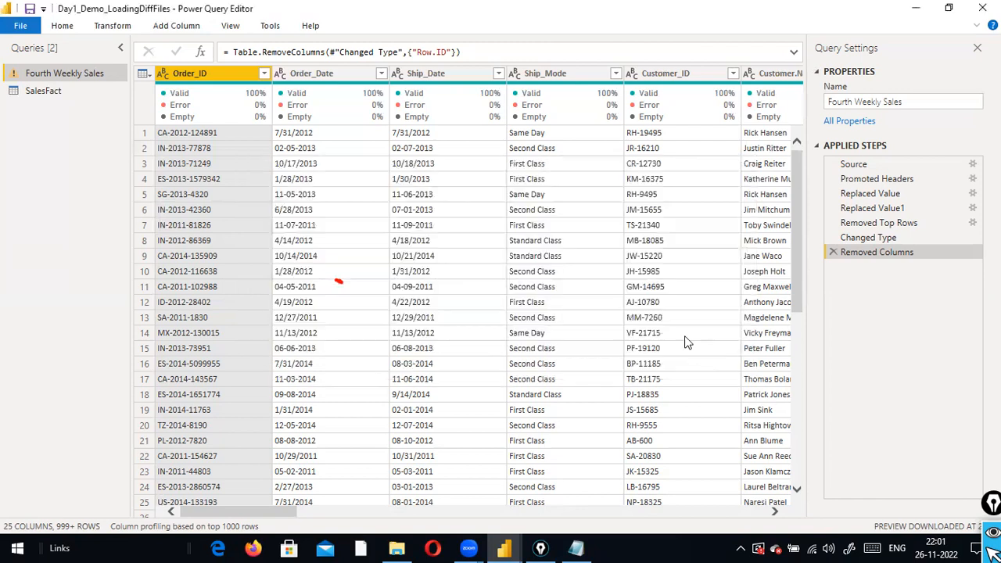
left_click(62, 26)
left_click(481, 79)
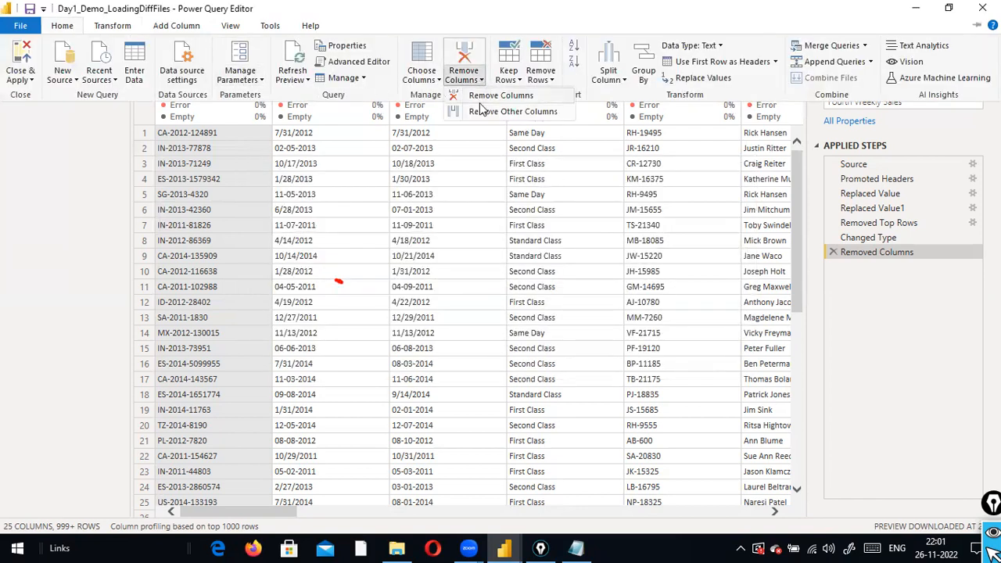
left_click(540, 75)
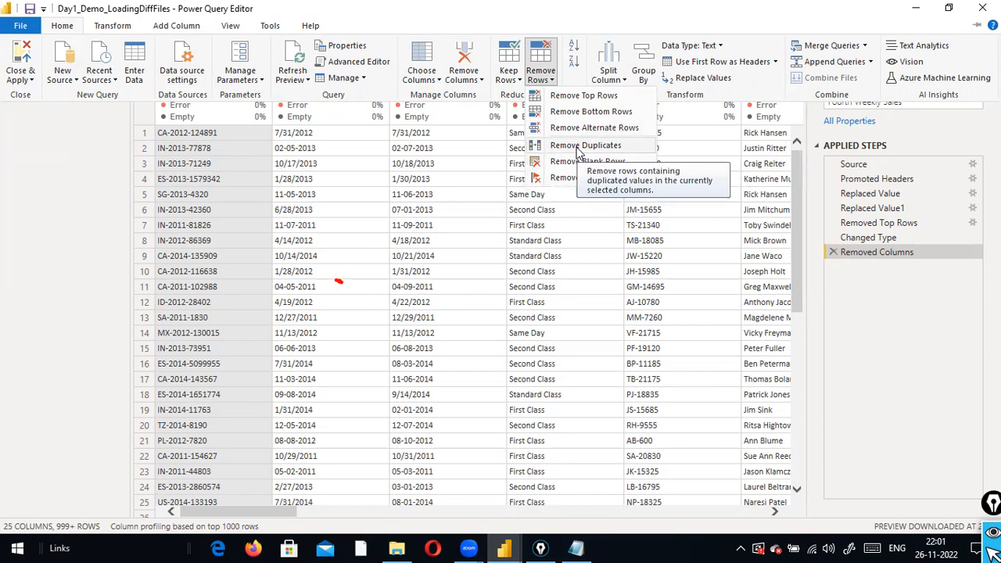
left_click(617, 130)
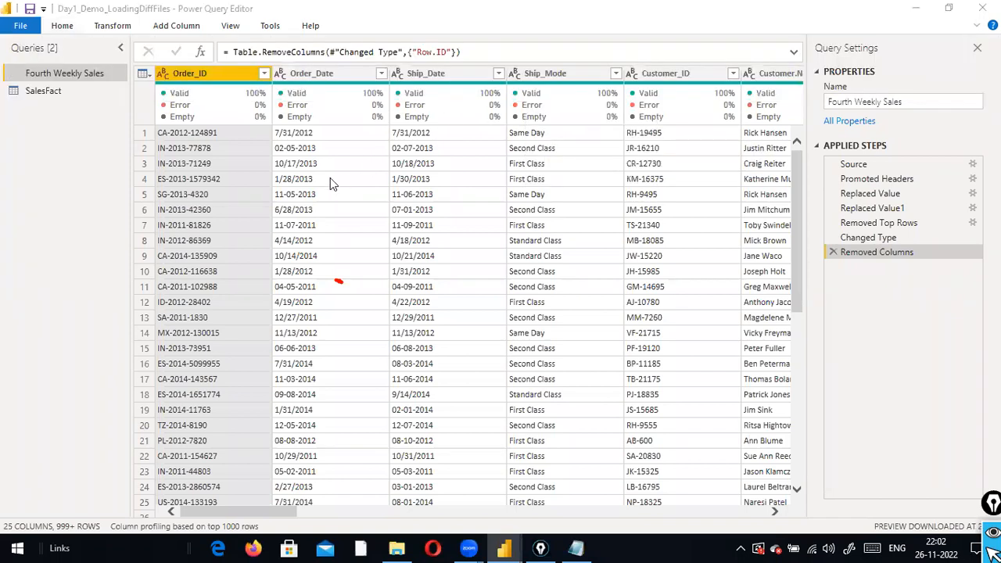
left_click(347, 250)
type("3")
left_click(348, 276)
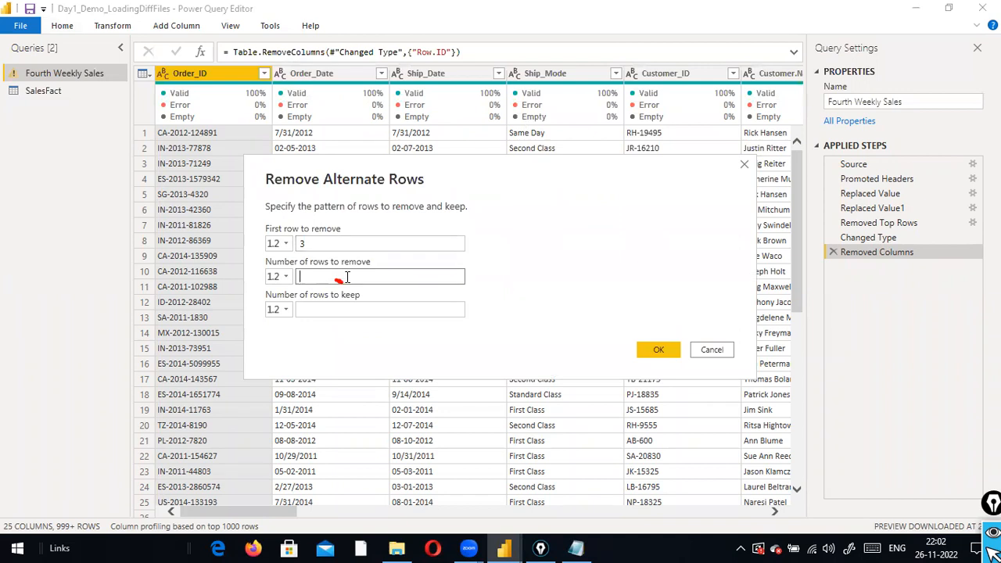
type("5")
left_click(346, 308)
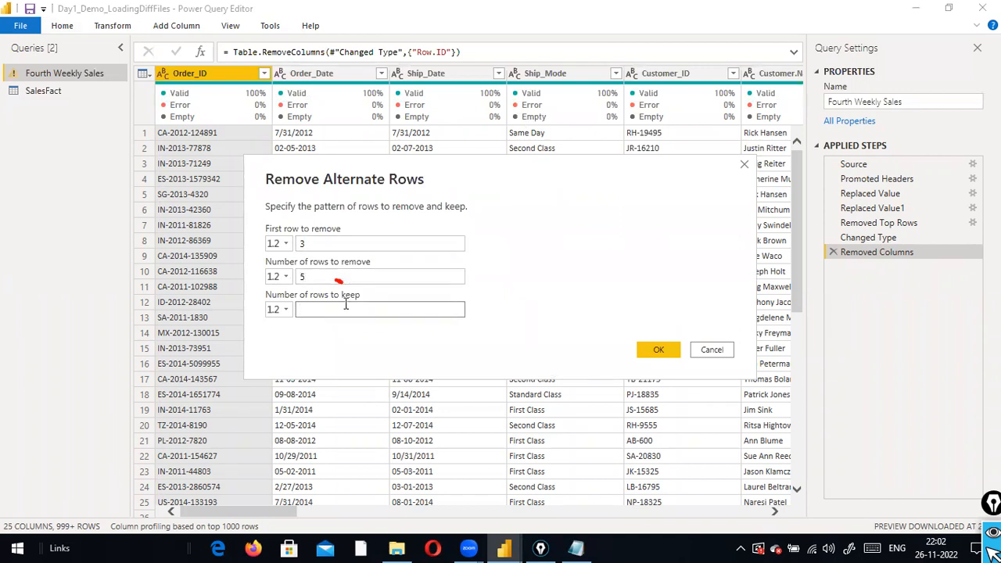
type("20000")
left_click(707, 352)
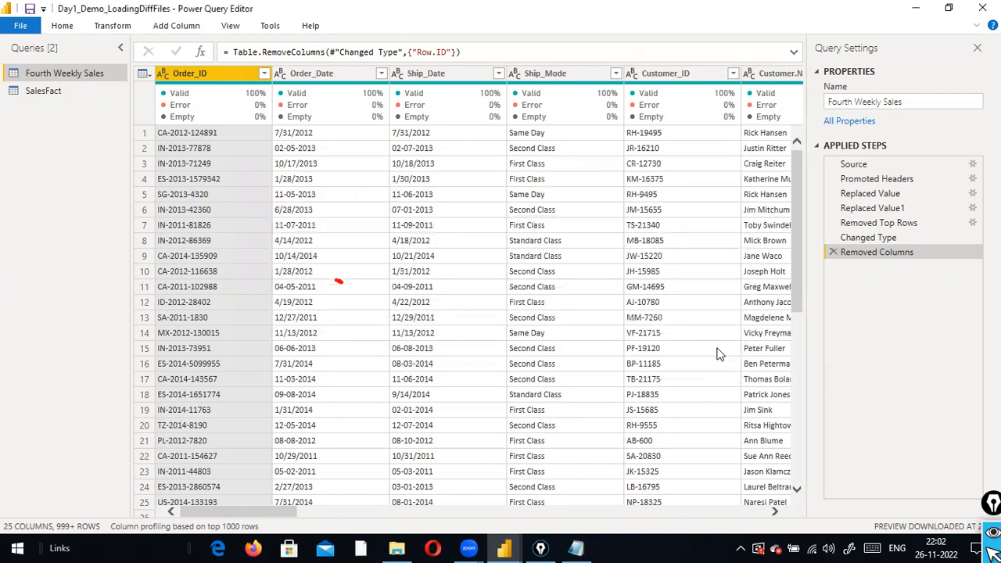
left_click(104, 27)
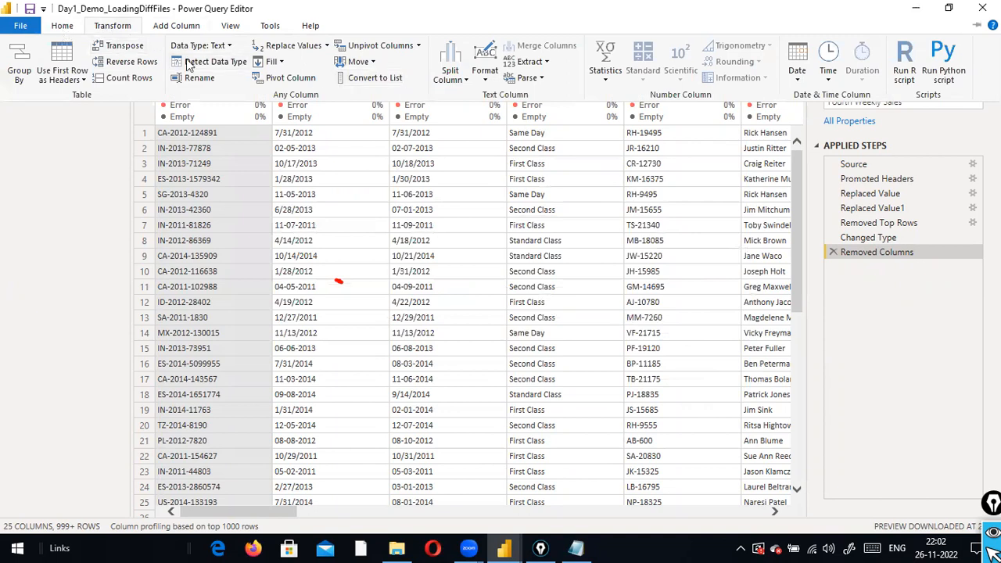
scroll(188, 66, "up", 1)
left_click(517, 80)
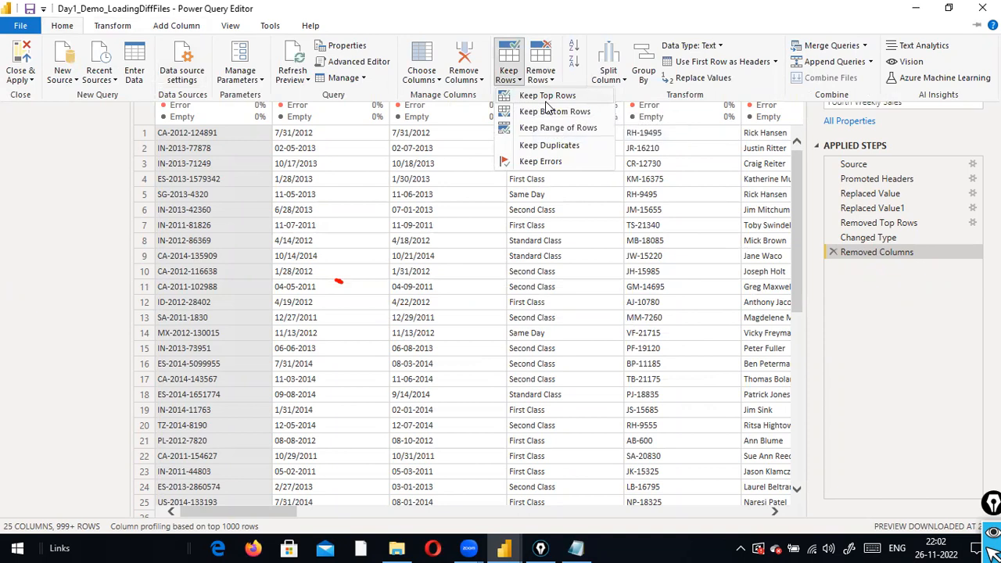
left_click(547, 97)
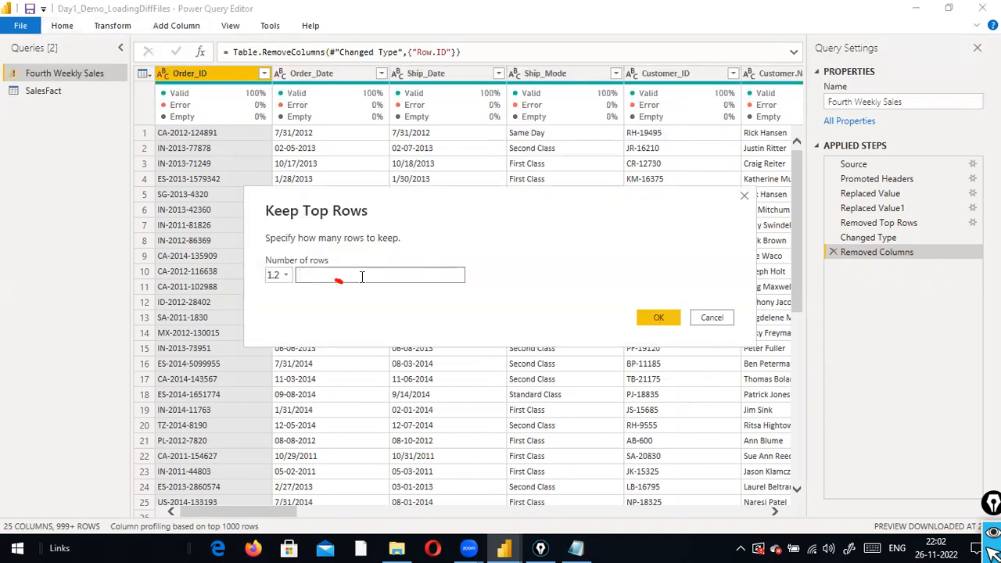
type("5")
left_click(651, 317)
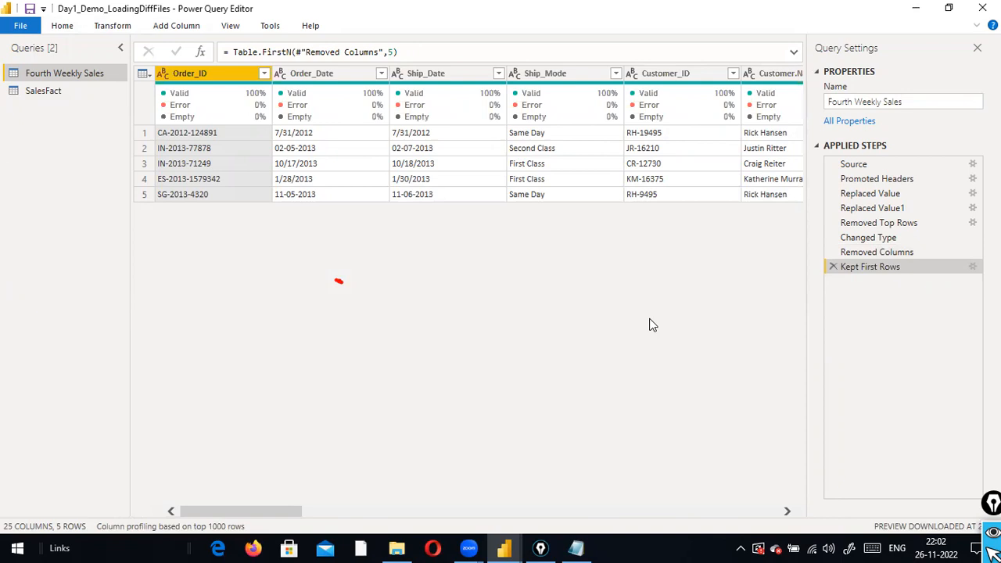
left_click(833, 269)
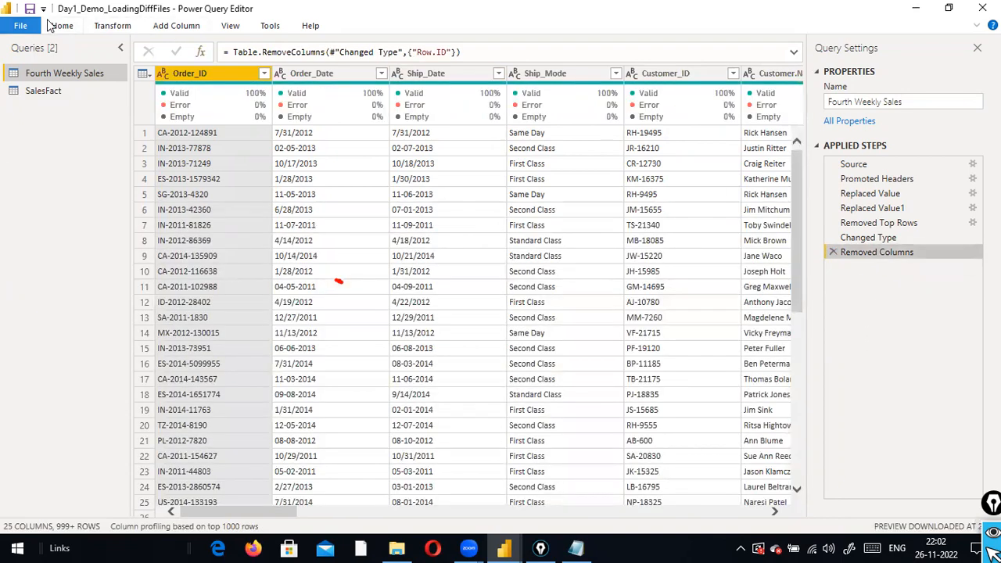
left_click(56, 25)
left_click(500, 78)
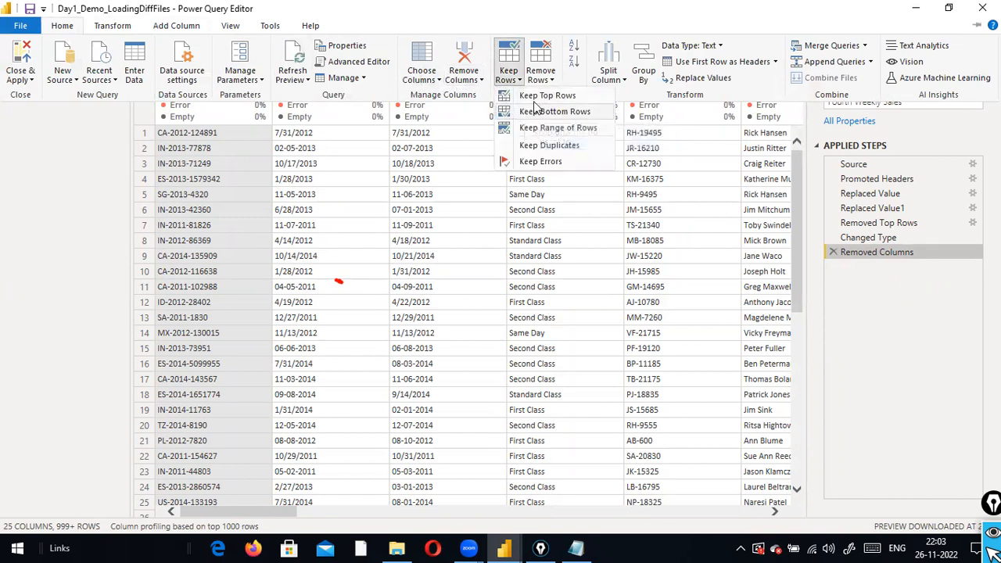
left_click(548, 82)
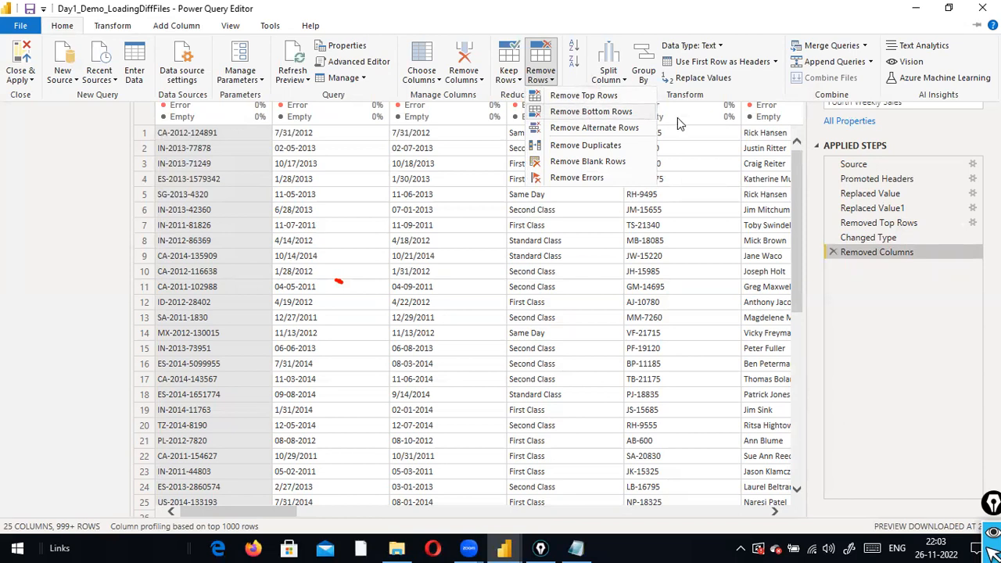
left_click(516, 75)
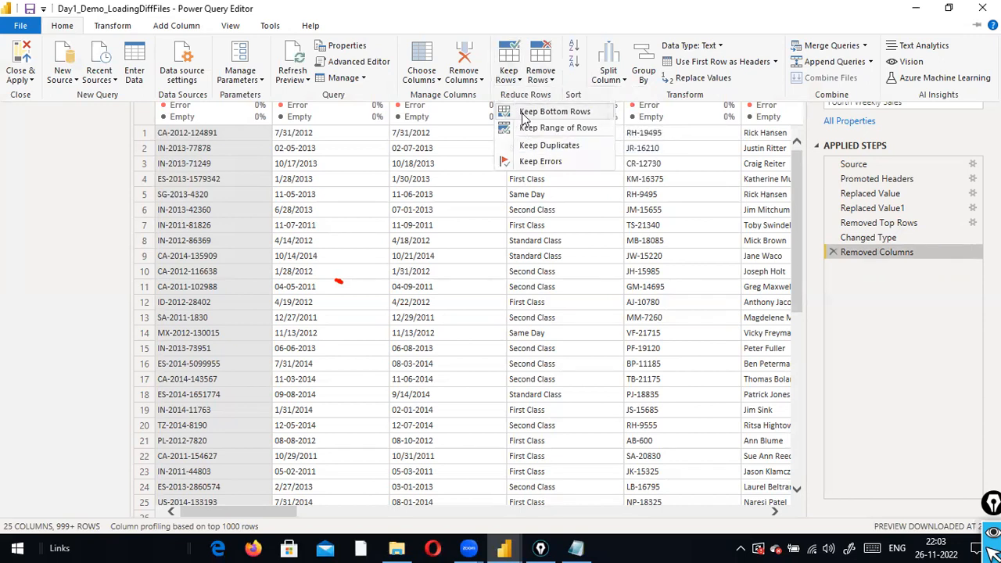
left_click(524, 115)
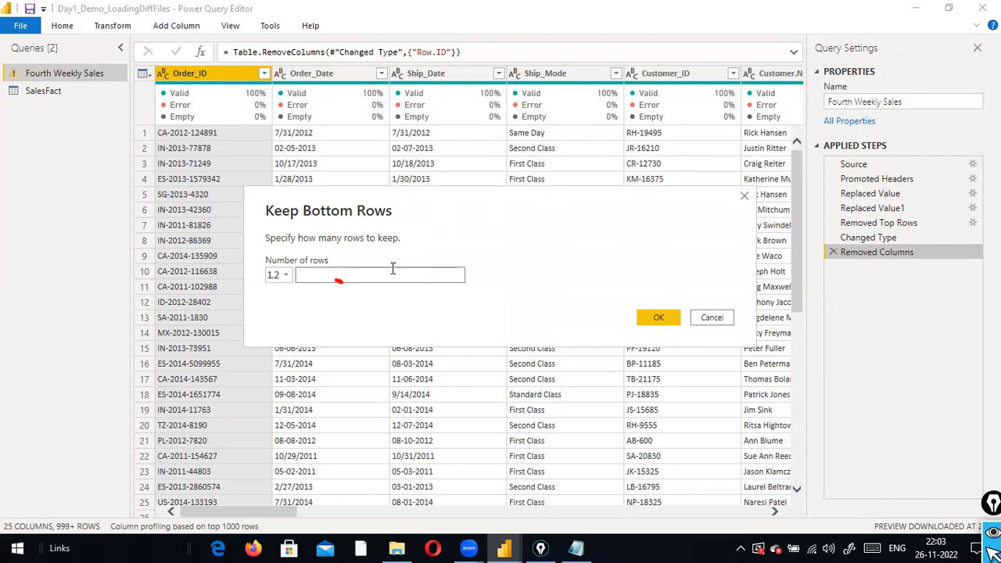
type("5")
left_click(660, 317)
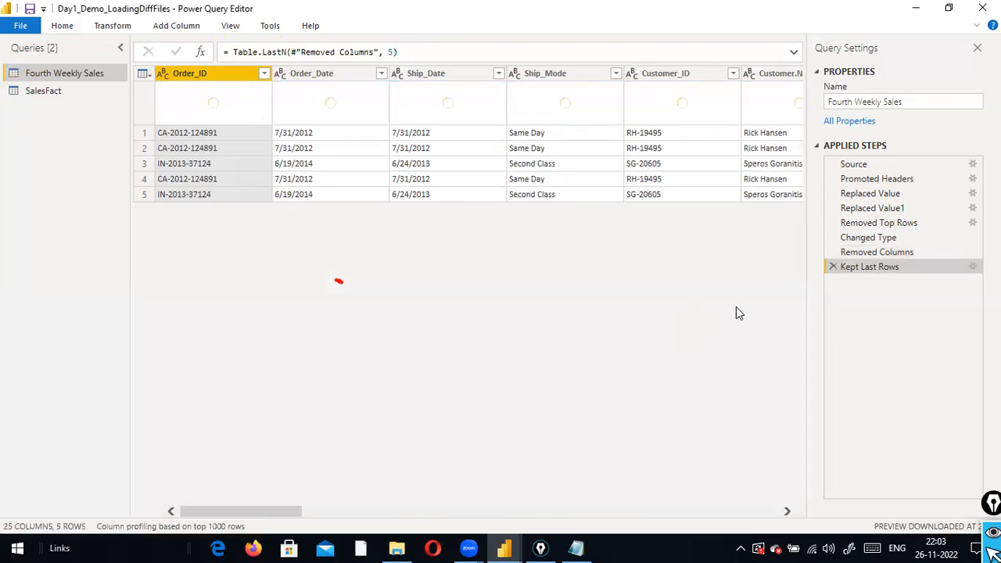
left_click(833, 267)
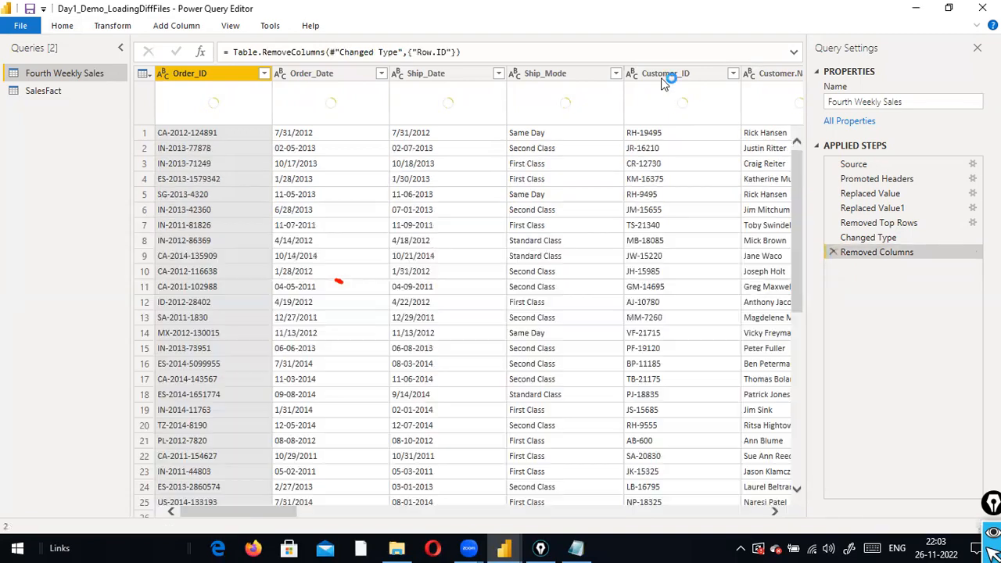
Open Keep Range of Rows from the Home ribbon, then cancel it unchanged
left_click(71, 28)
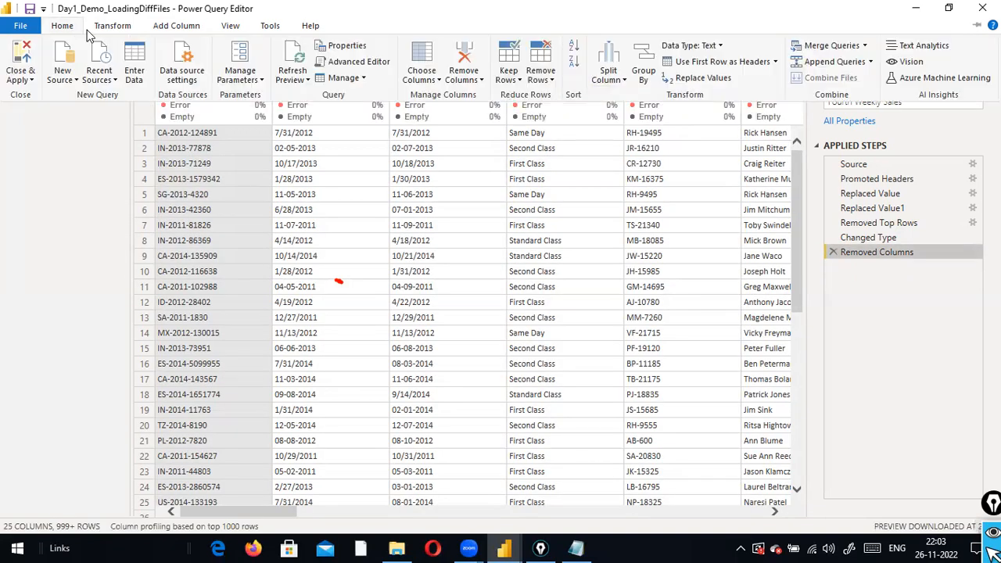
left_click(508, 75)
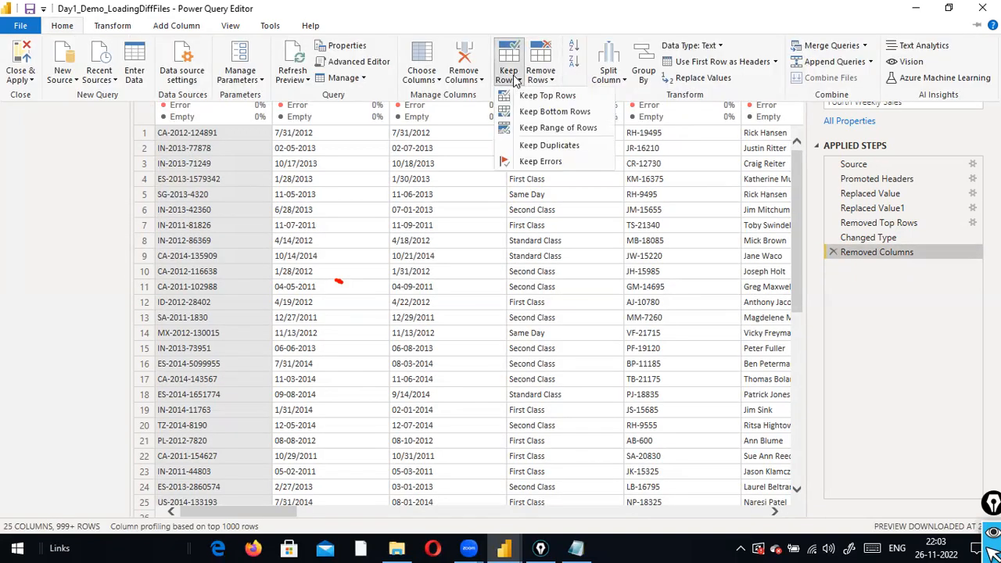
left_click(543, 130)
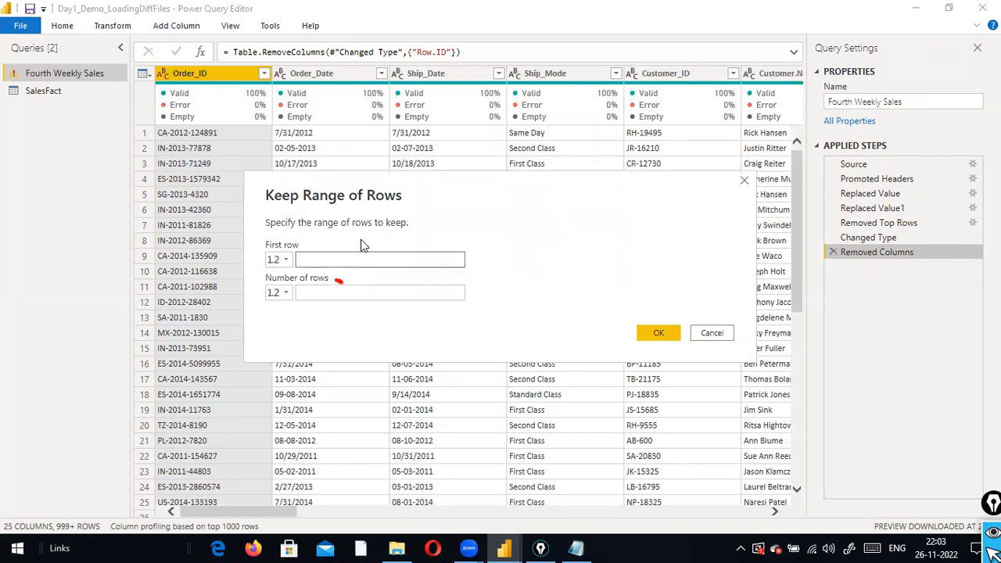
left_click(697, 332)
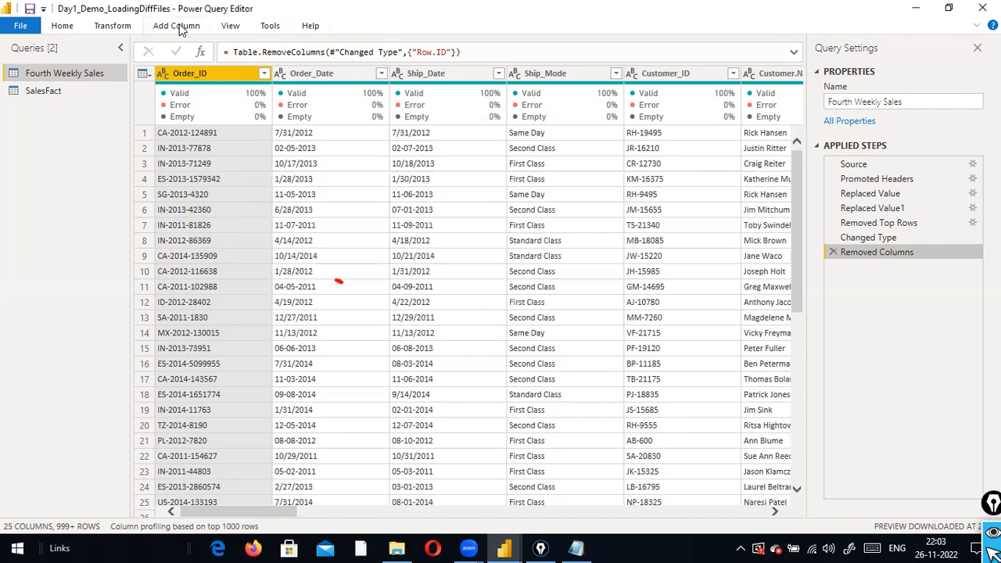
Keep 10 rows starting at row 5, then delete the resulting Kept Range of Rows step
left_click(78, 27)
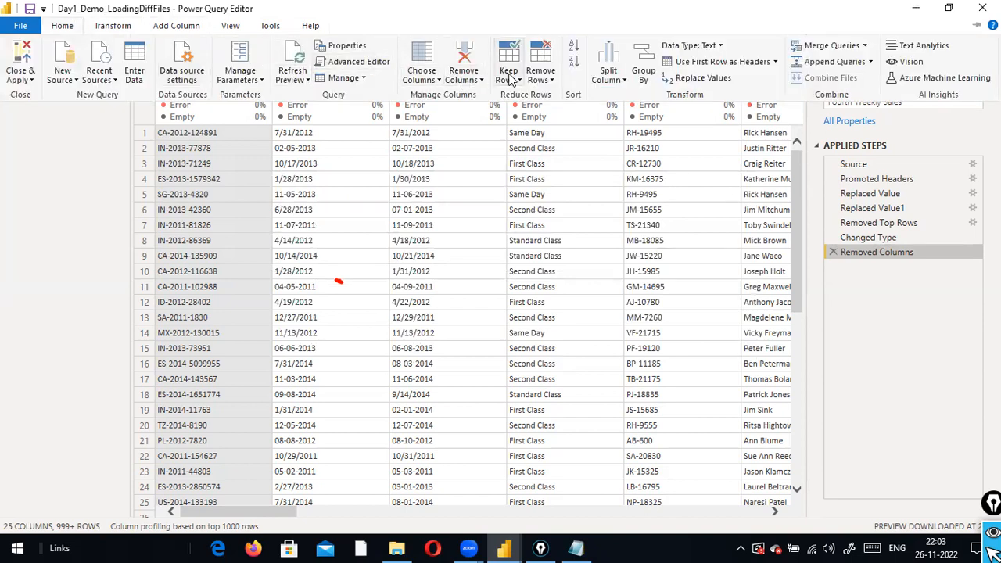
left_click(508, 78)
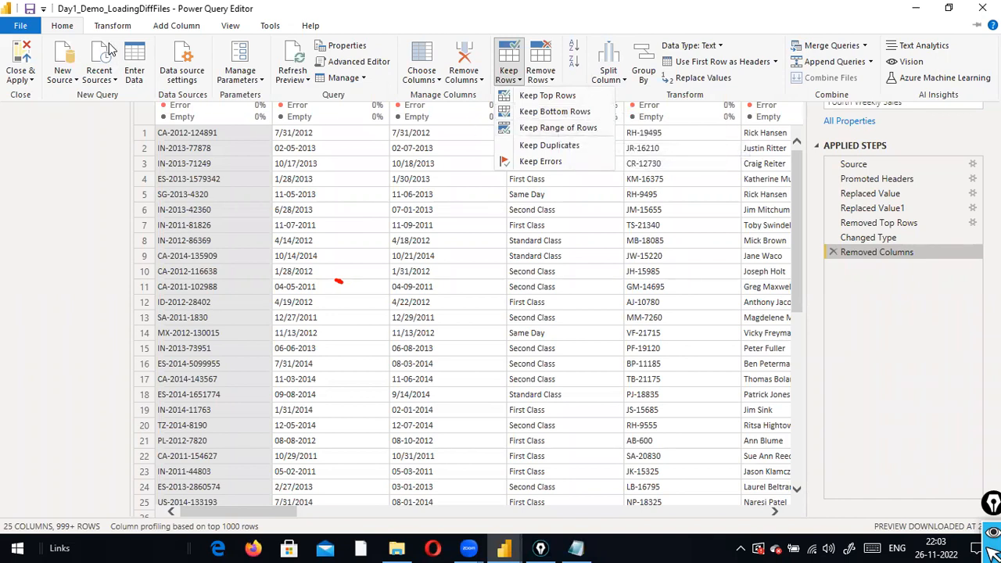
left_click(516, 128)
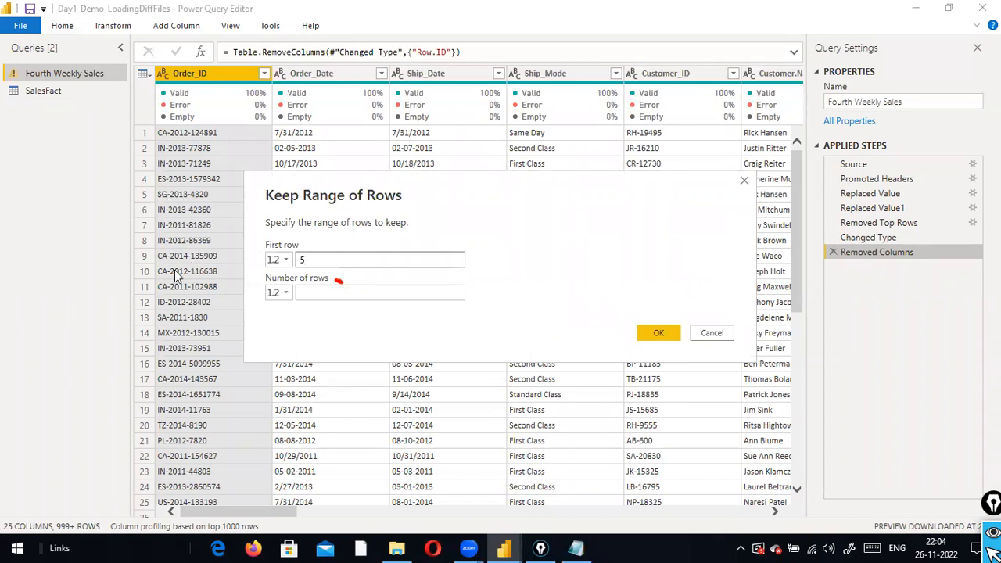
left_click(317, 292)
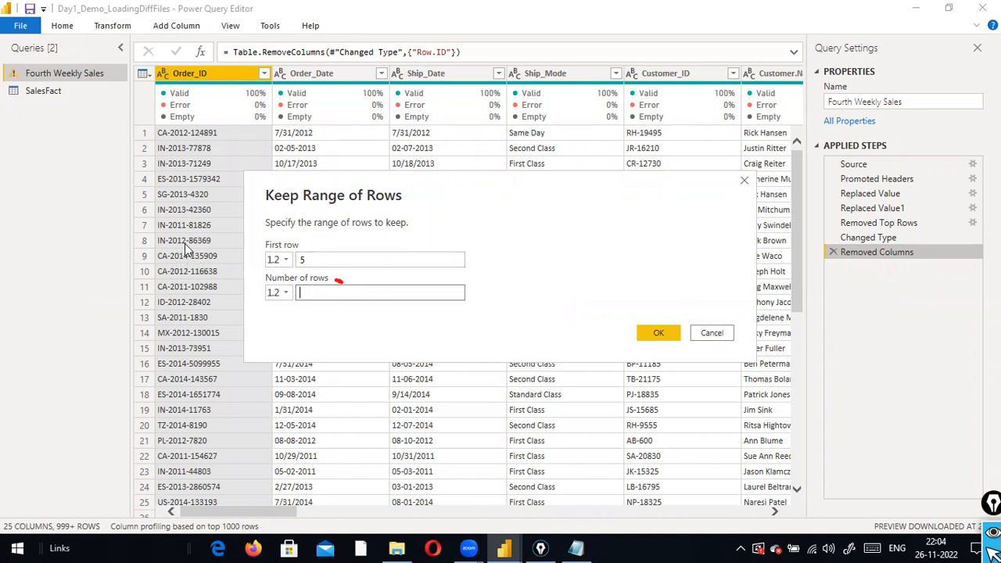
type("10")
left_click(643, 333)
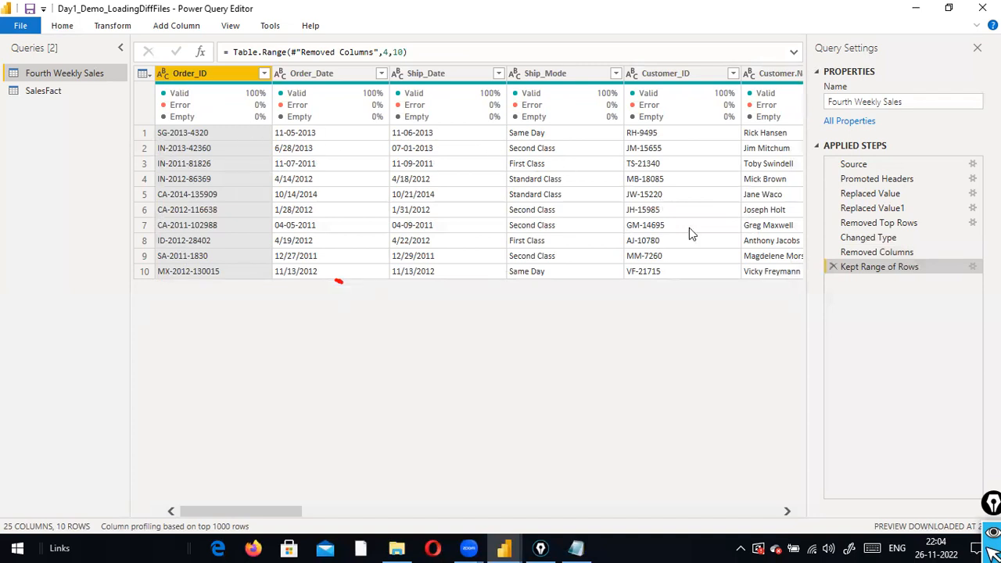
left_click(829, 267)
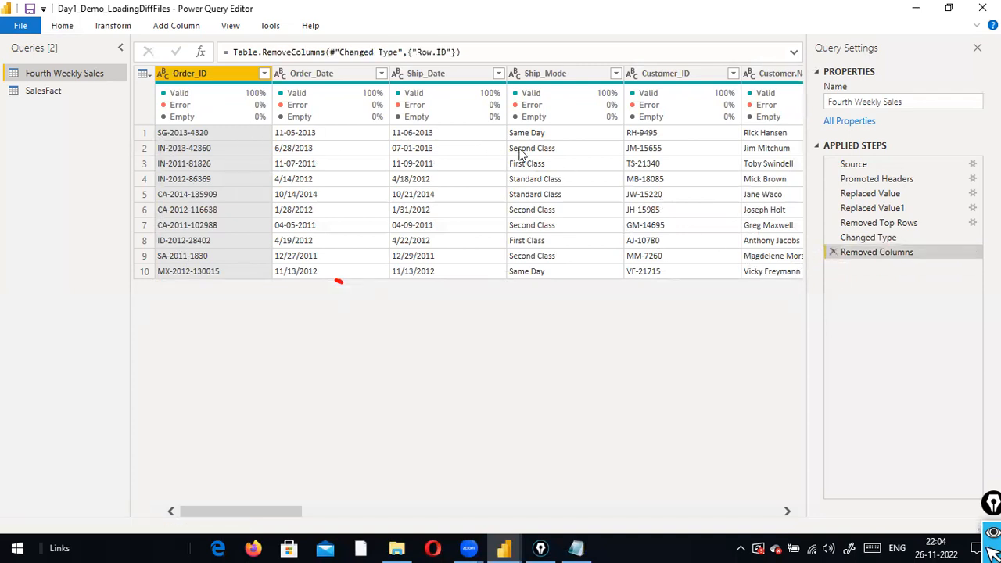
Reapply Keep Range of Rows with first row 5 and 10 rows, then delete that step again
left_click(76, 28)
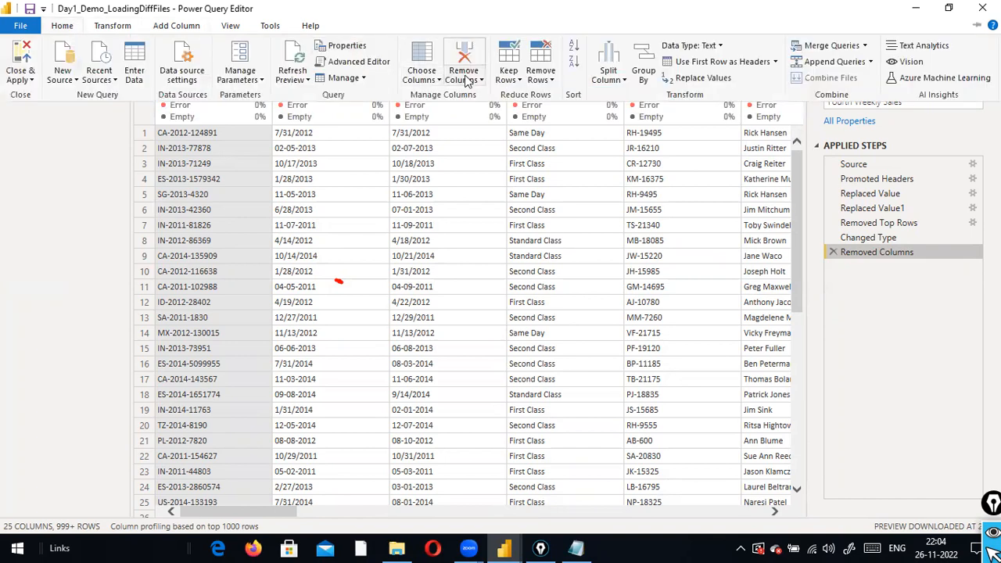
left_click(509, 77)
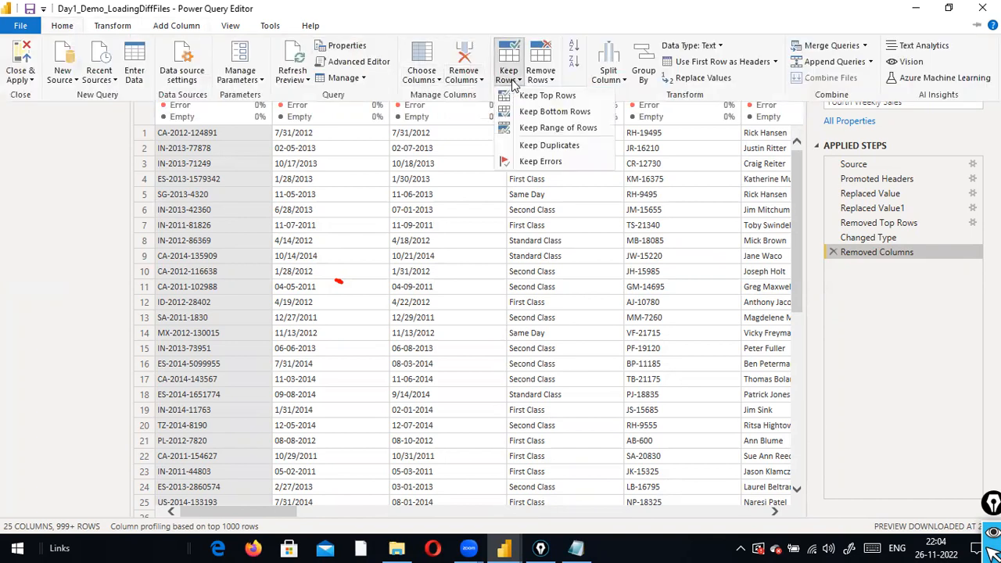
left_click(560, 131)
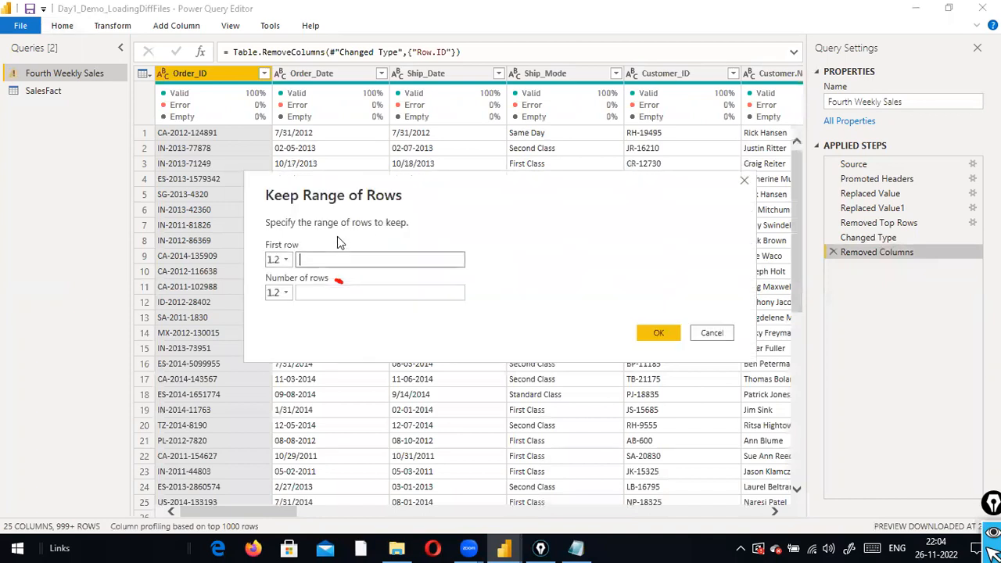
left_click(462, 260)
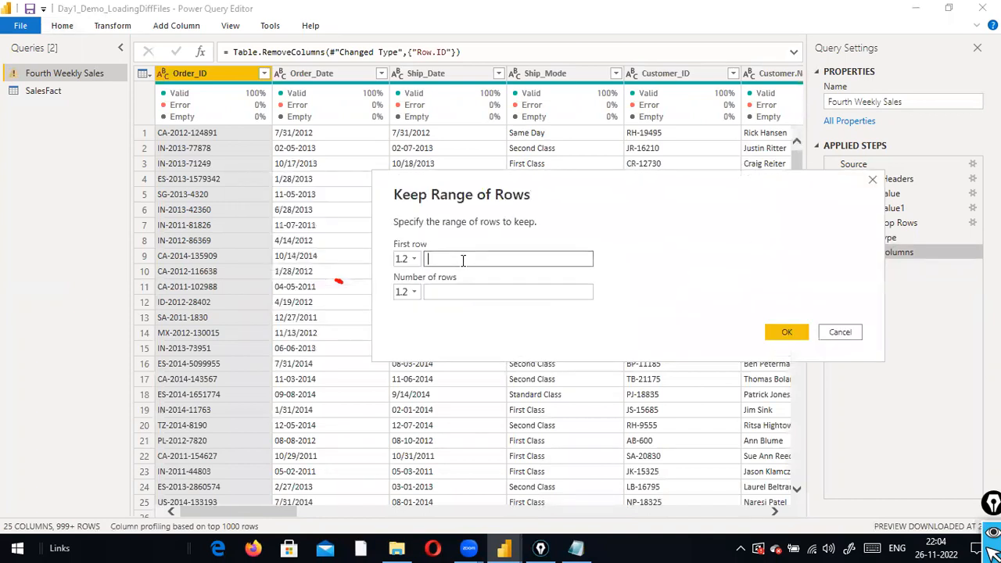
type("5")
left_click(473, 286)
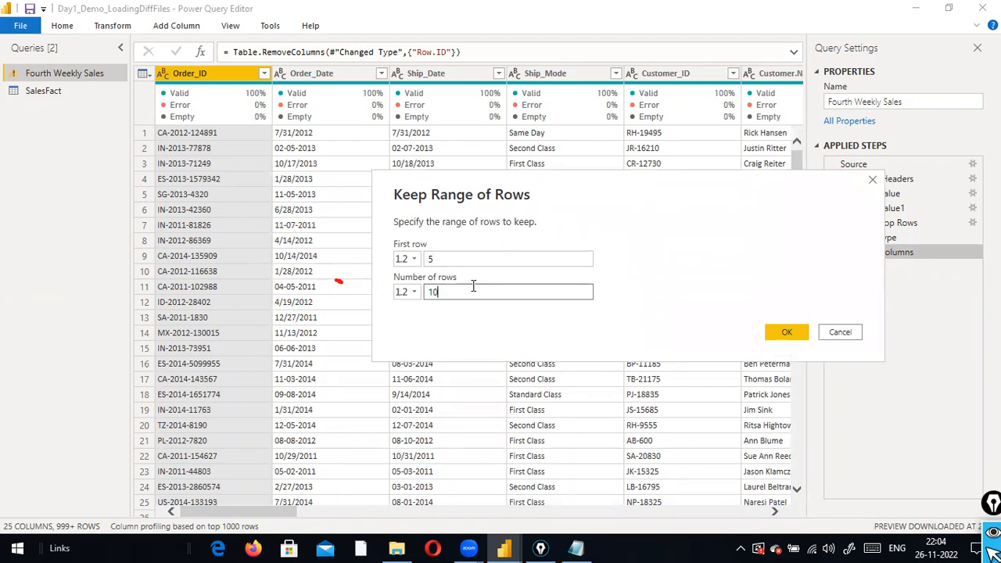
type("10")
left_click(785, 332)
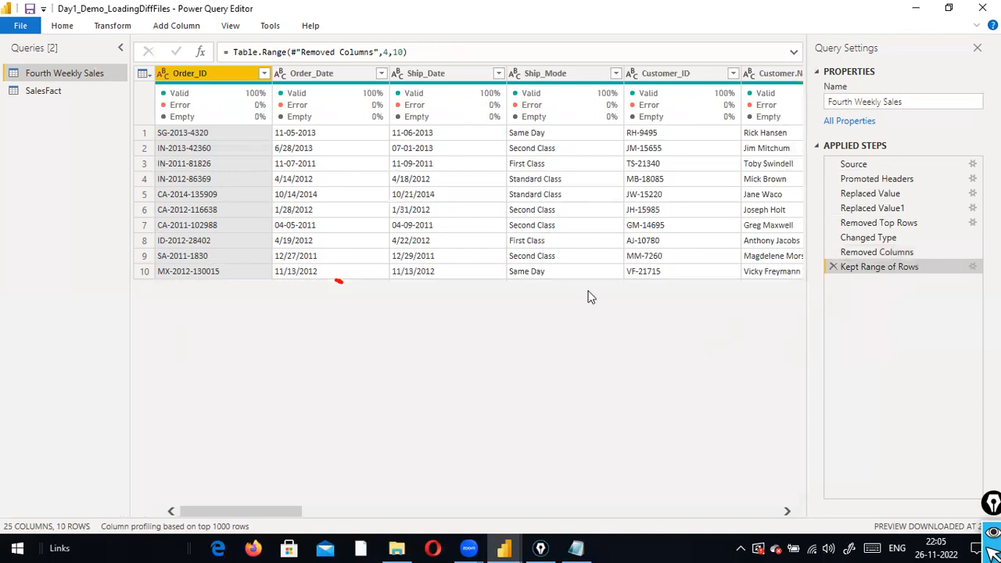
left_click(834, 267)
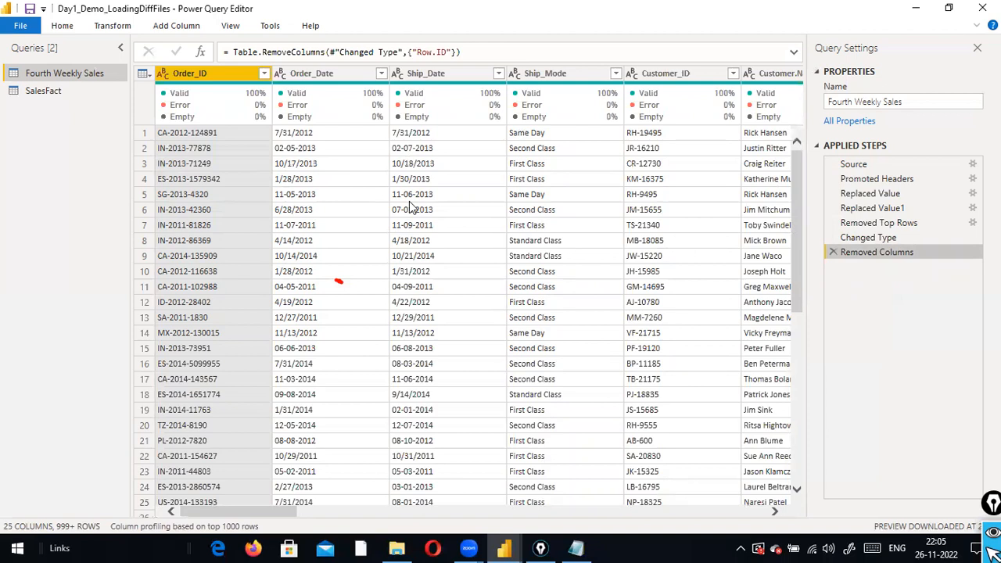
Browse the Keep Rows and Remove Columns menus, then check the Zoom window
left_click(63, 26)
left_click(519, 79)
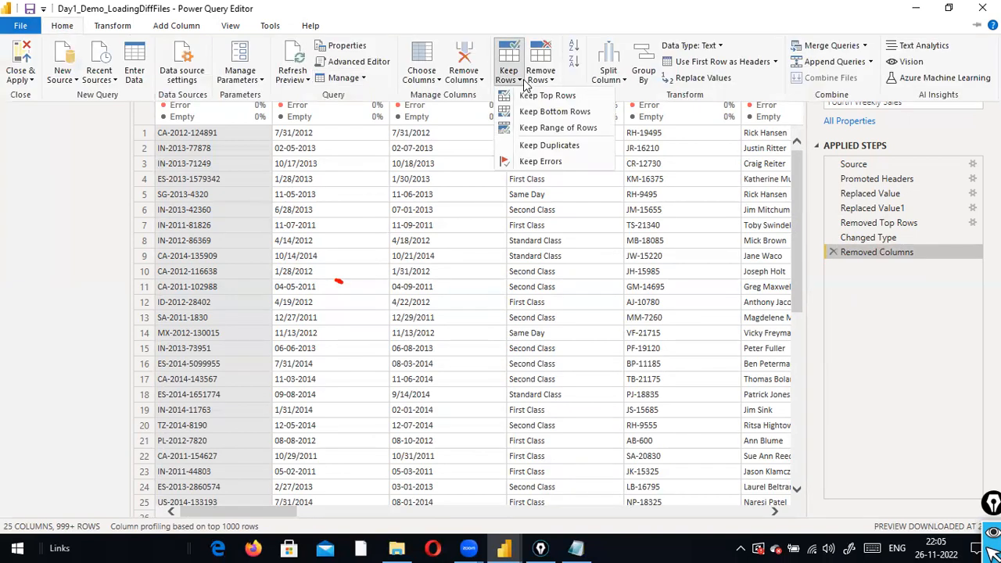
left_click(482, 79)
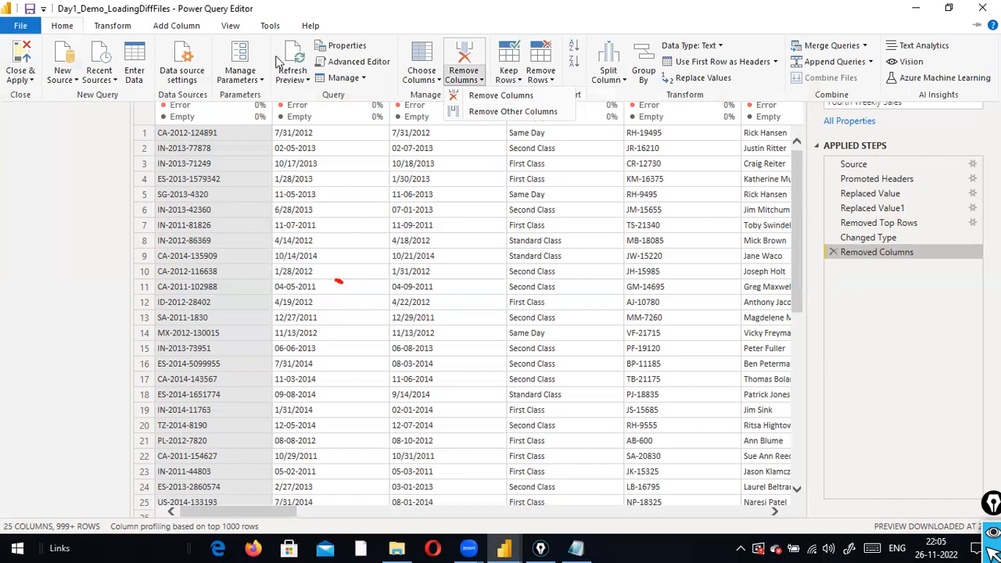
left_click(331, 141)
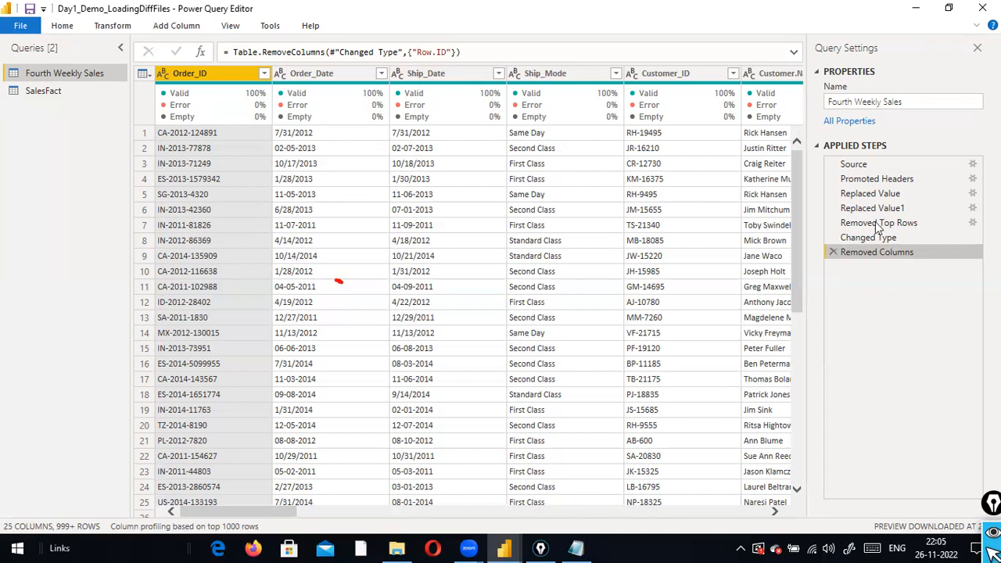
left_click(721, 150)
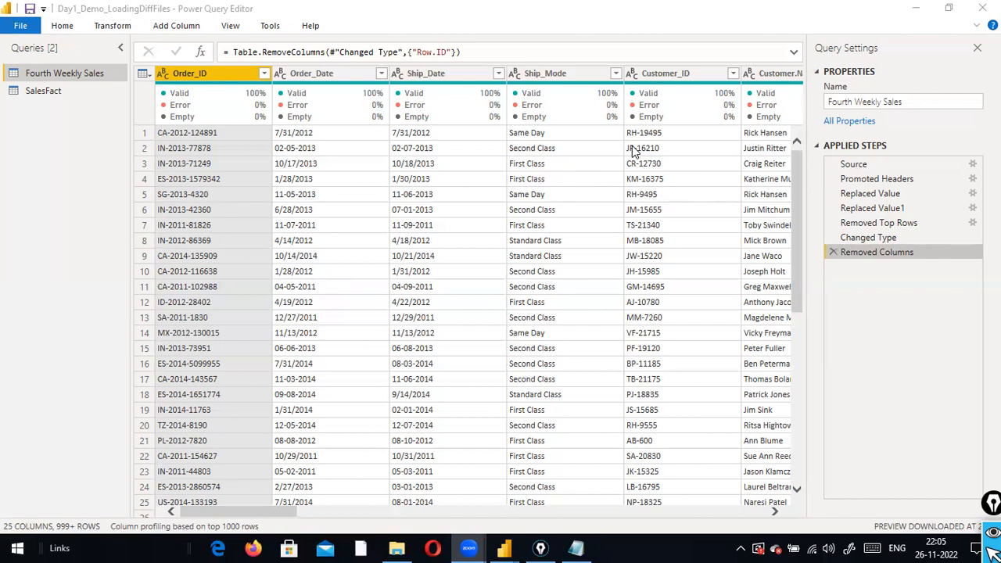
scroll(723, 250, "down", 2)
scroll(643, 352, "up", 2)
Pin the ribbon open, glance at the Transform tab, and return to Home
double_click(62, 30)
left_click(113, 25)
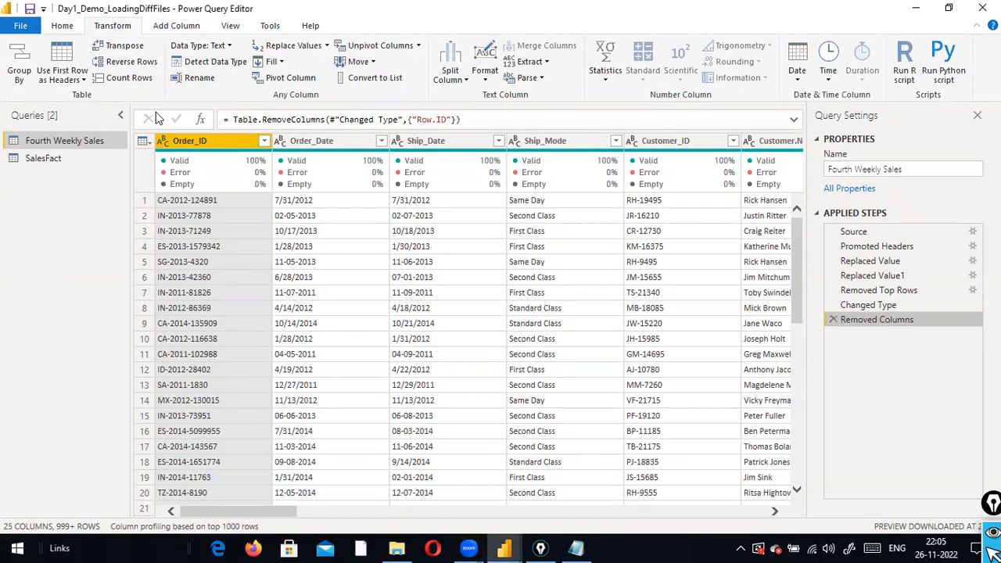
left_click(69, 29)
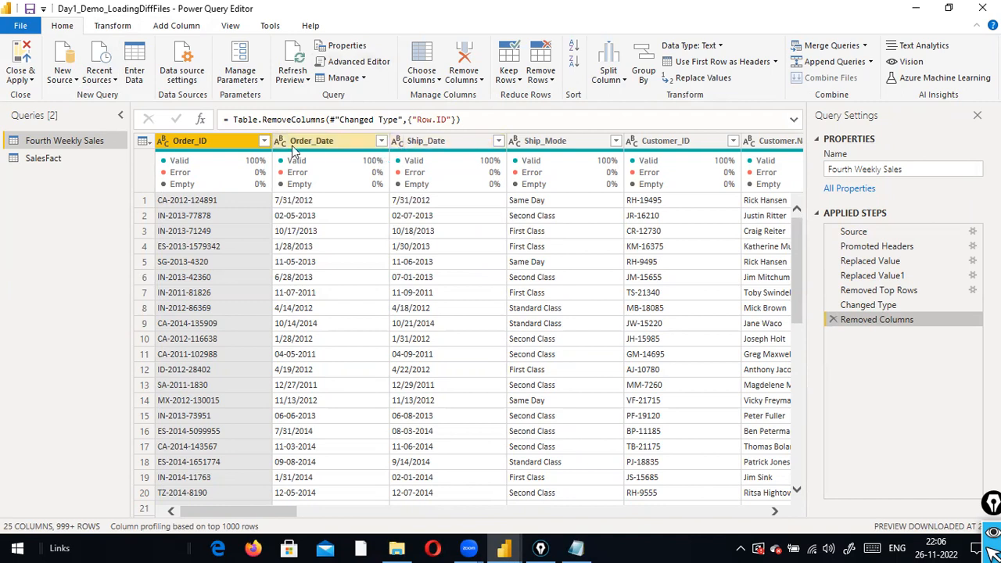
Select the SalesFact query and refresh its 'may be up to 5 days old' preview
left_click(43, 158)
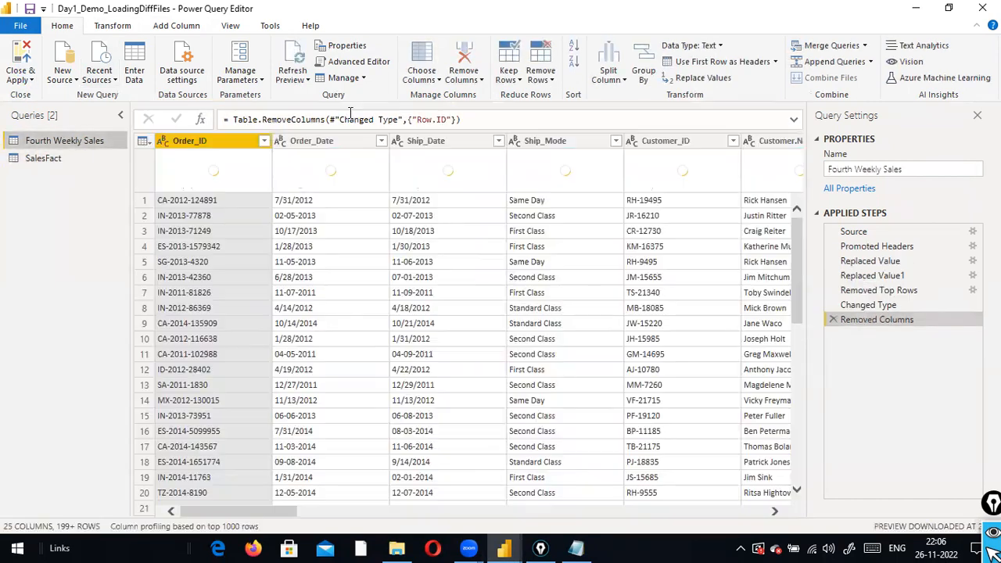
left_click(350, 117)
left_click(69, 159)
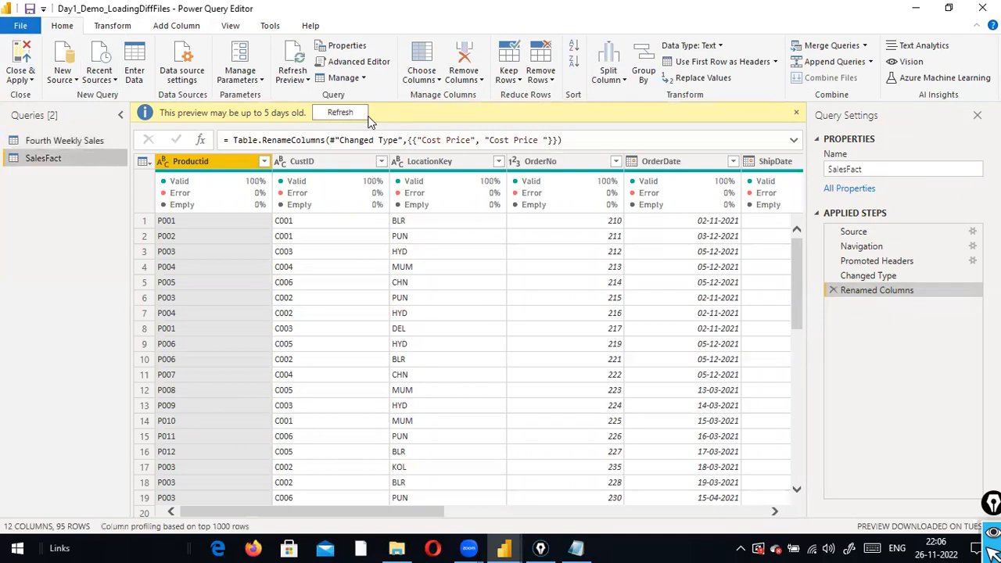
left_click(336, 112)
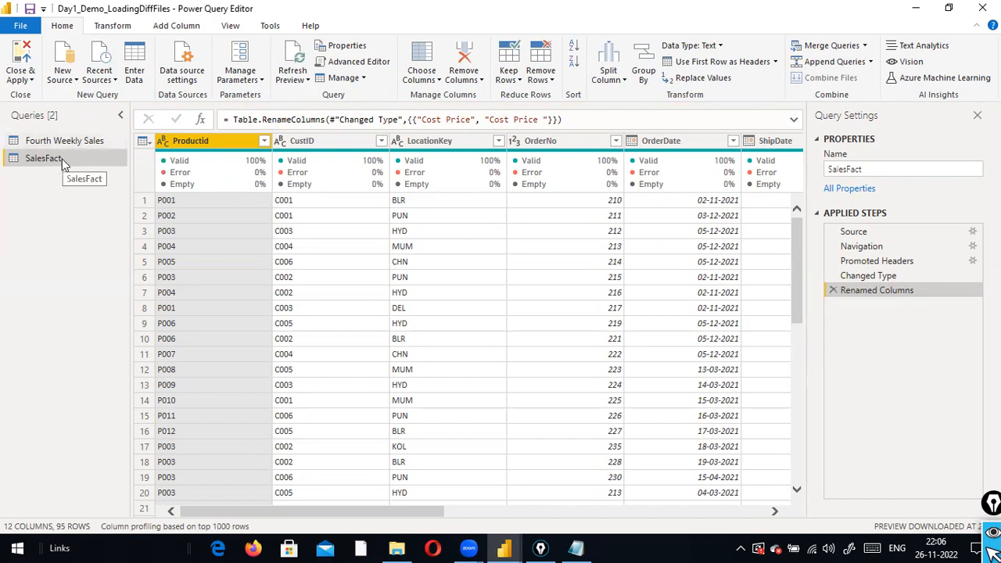
left_click(20, 25)
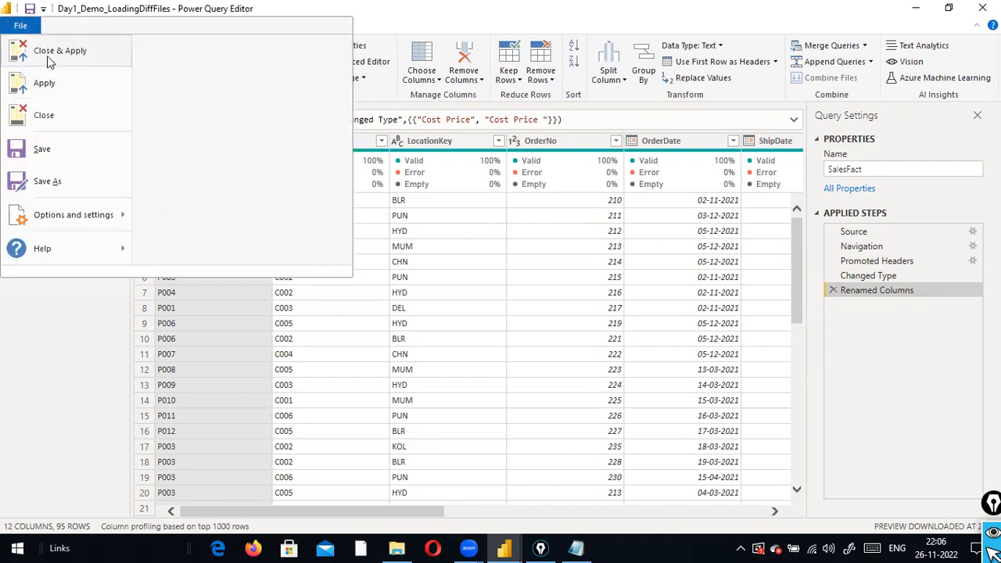
Close & Apply the query changes, switch to Report view, and collapse SalesFact in Fields
left_click(47, 59)
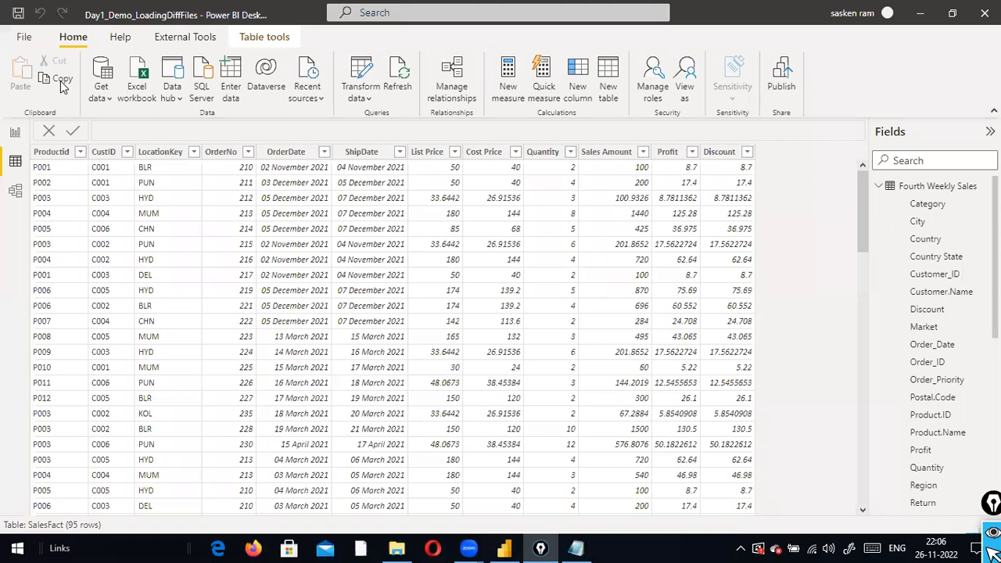
left_click(16, 133)
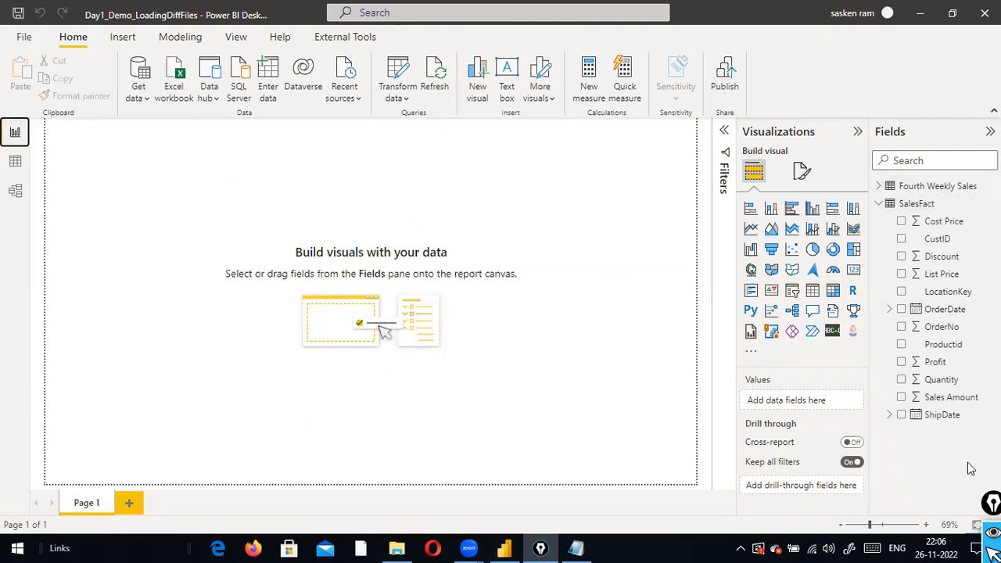
left_click(878, 204)
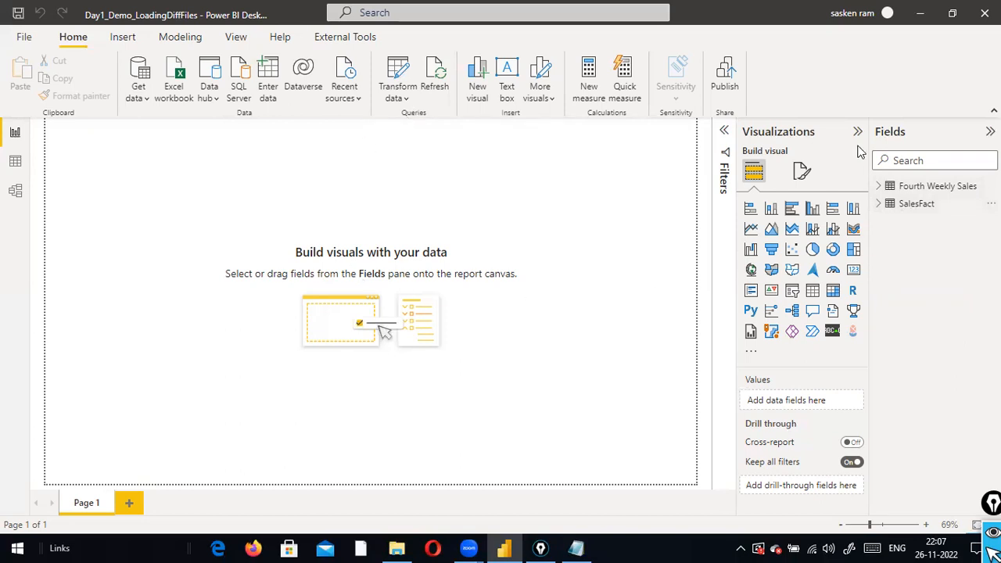
left_click(412, 103)
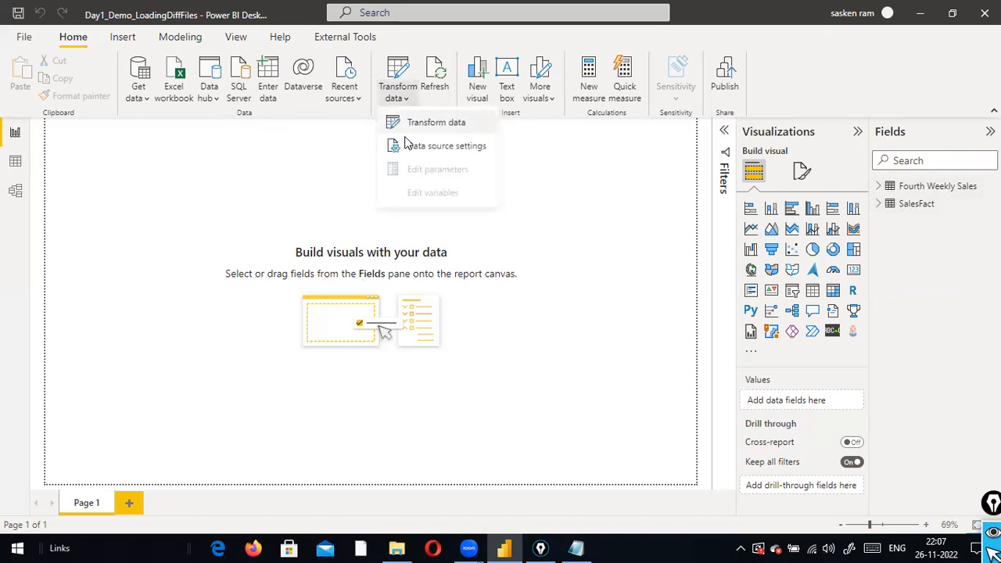
Show Data source settings and draw red arrows linking SalesFact and Fourth Weekly Sales to their sources
left_click(417, 147)
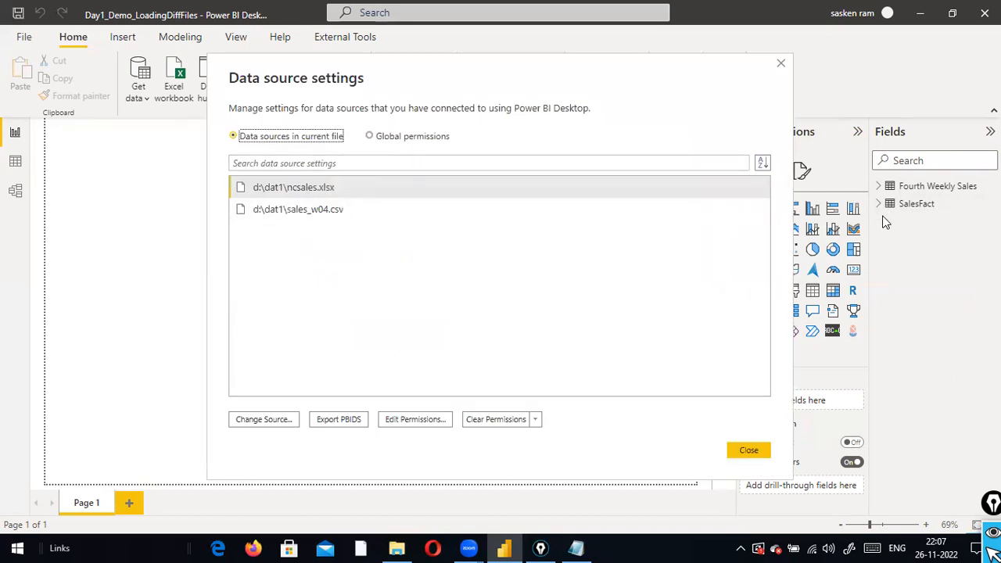
mouse_move(900, 211)
left_mouse_down()
mouse_move(432, 170)
mouse_move(356, 188)
left_mouse_up()
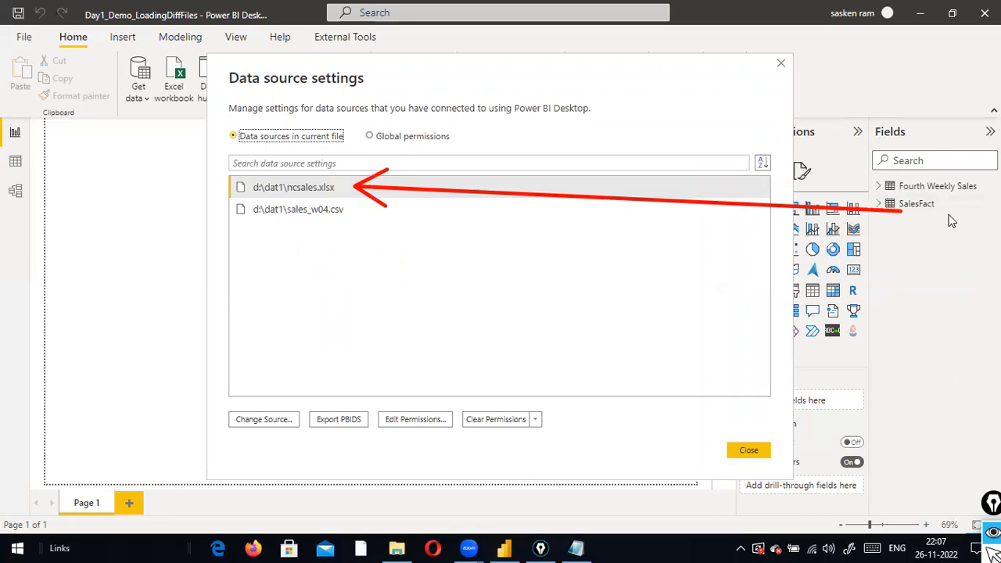
left_click_drag(878, 188, 817, 190)
mouse_move(722, 192)
left_mouse_down()
mouse_move(411, 228)
mouse_move(356, 216)
left_mouse_up()
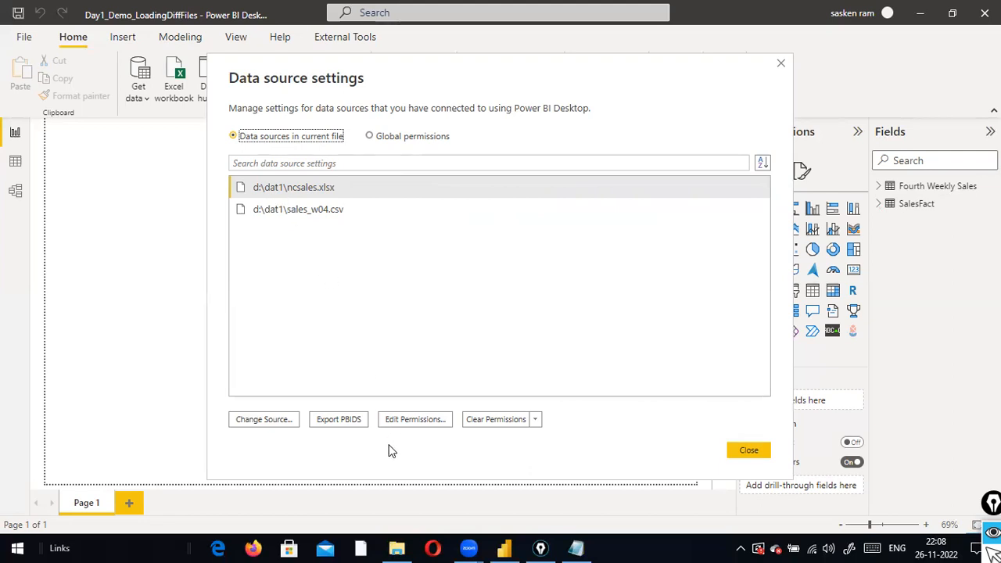
left_click(280, 419)
left_click(740, 450)
left_click(294, 419)
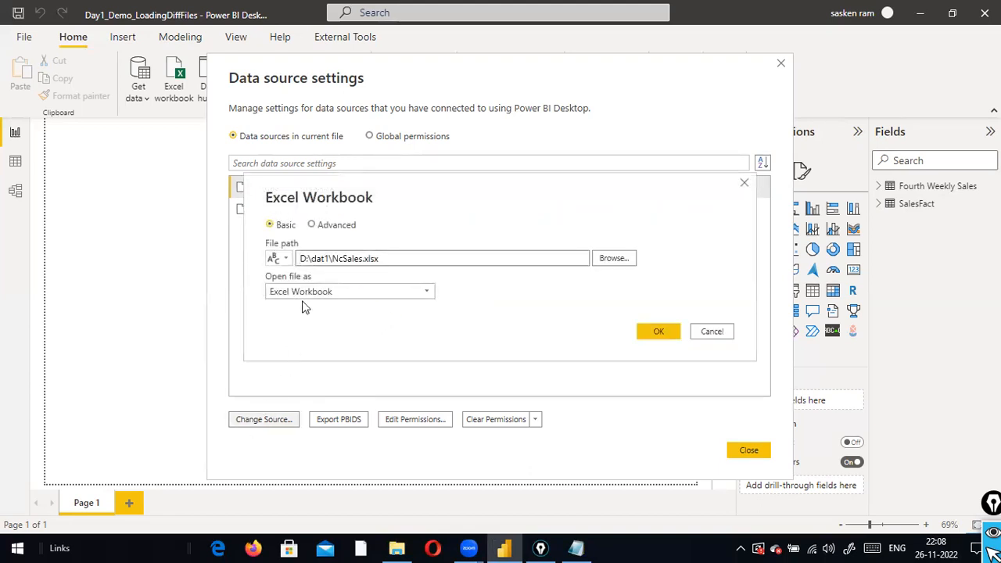
left_click_drag(304, 258, 290, 260)
type("C")
left_click(329, 258)
key("BackSpace")
type("a")
left_click_drag(296, 259, 374, 268)
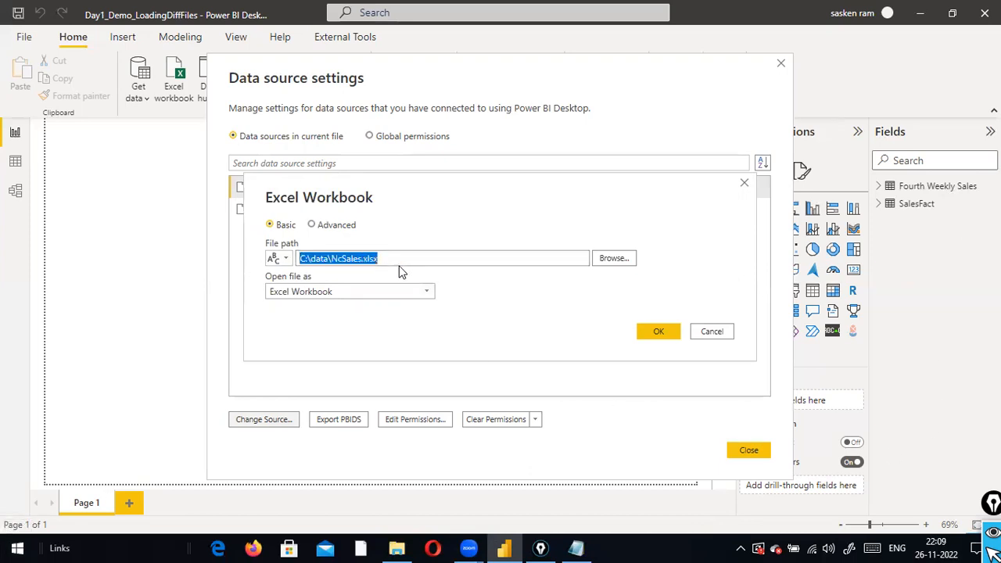
left_click(344, 260)
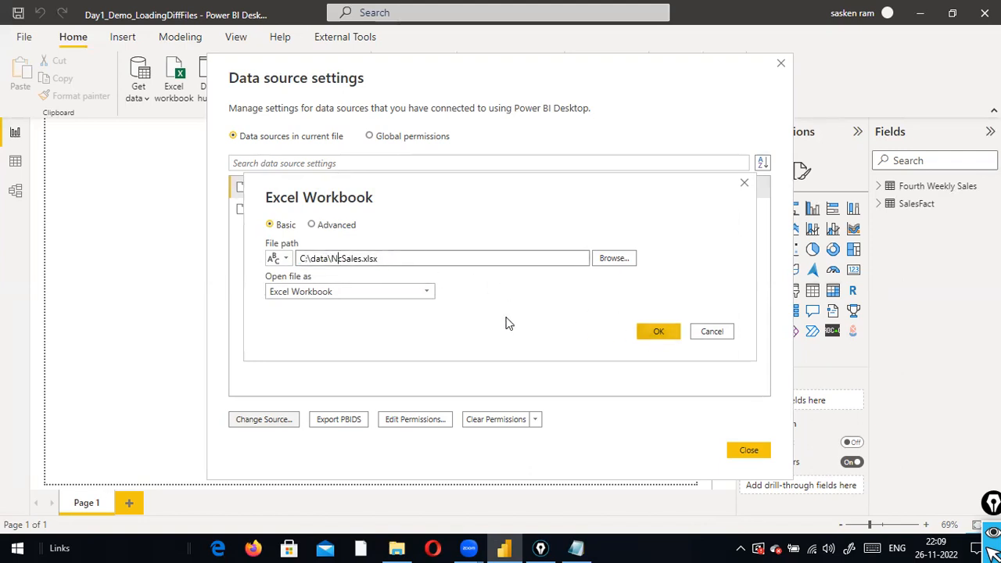
left_click(429, 292)
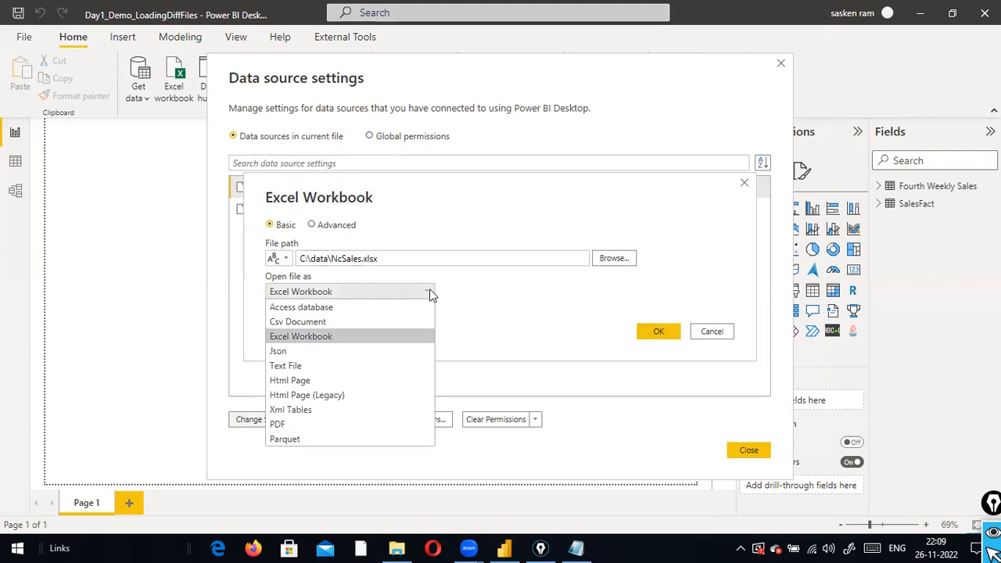
left_click(429, 291)
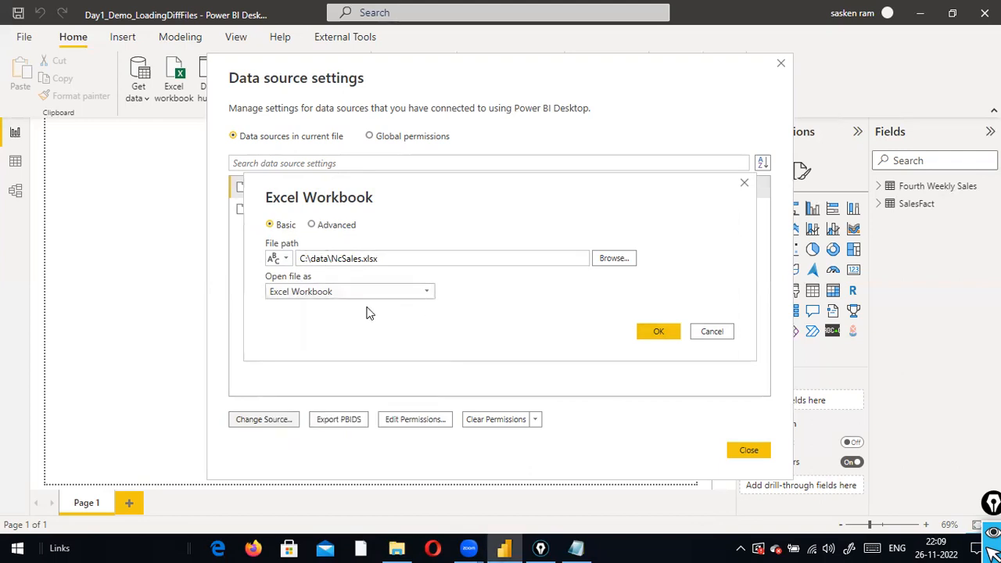
left_click(316, 224)
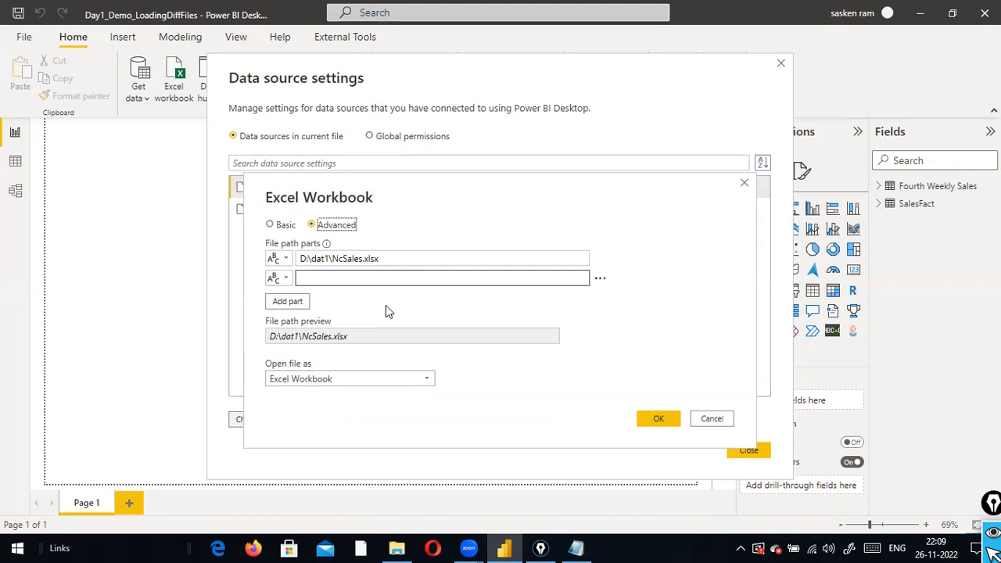
left_click(721, 419)
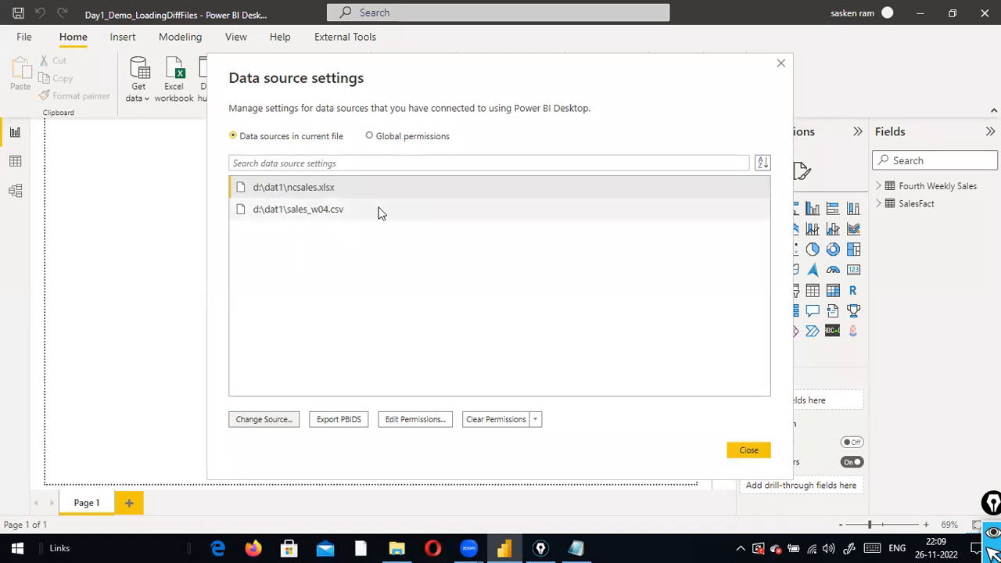
left_click(414, 421)
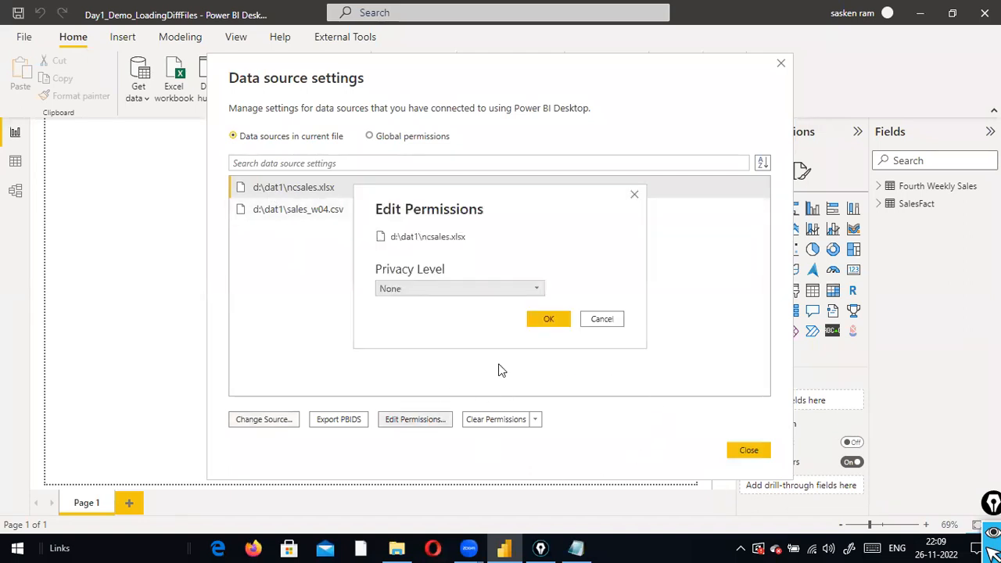
left_click(537, 290)
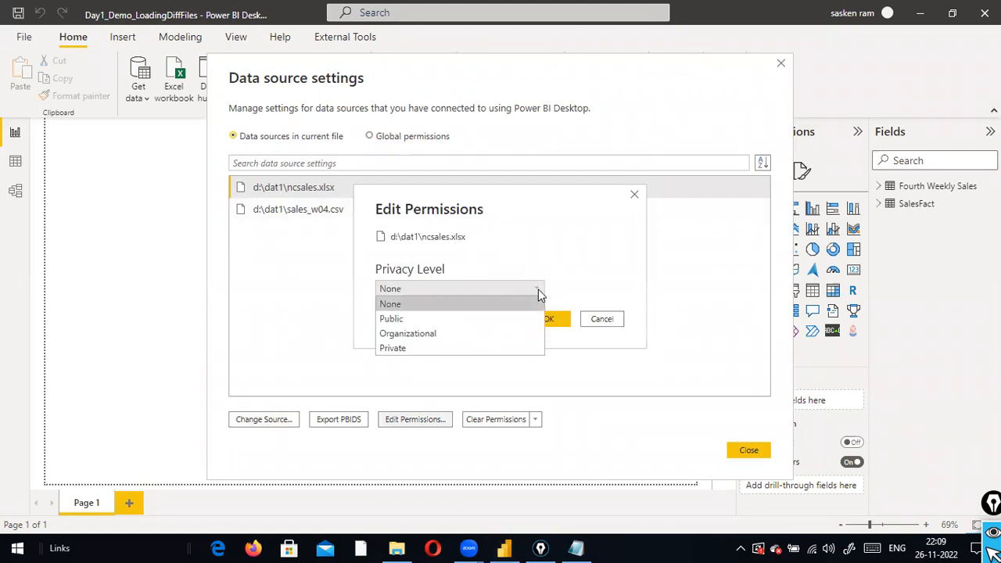
left_click(600, 320)
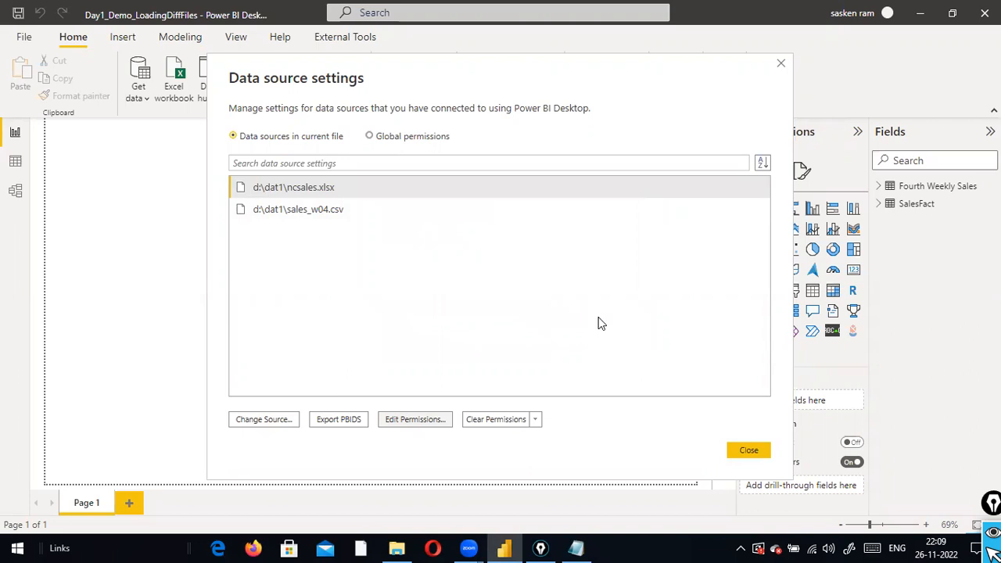
left_click(347, 424)
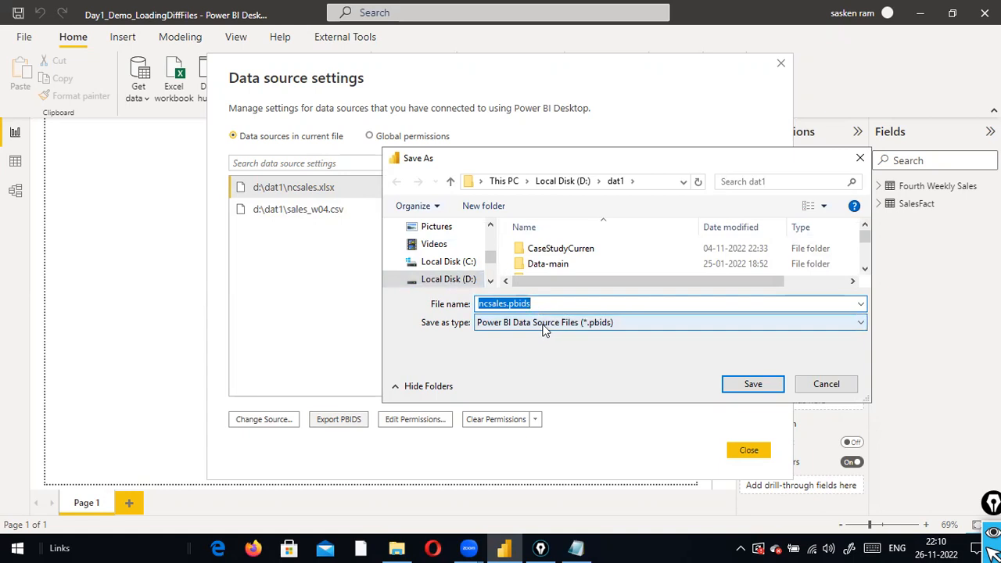
Save the exported data source file as ncsales.pbids in D:\dat1
left_click(520, 308)
left_click_drag(508, 305, 562, 304)
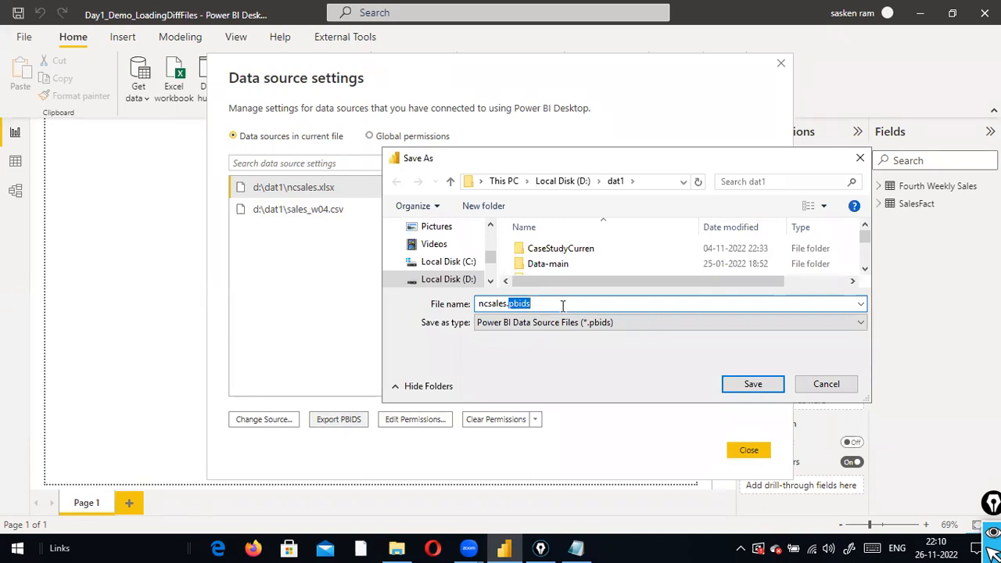
left_click(753, 384)
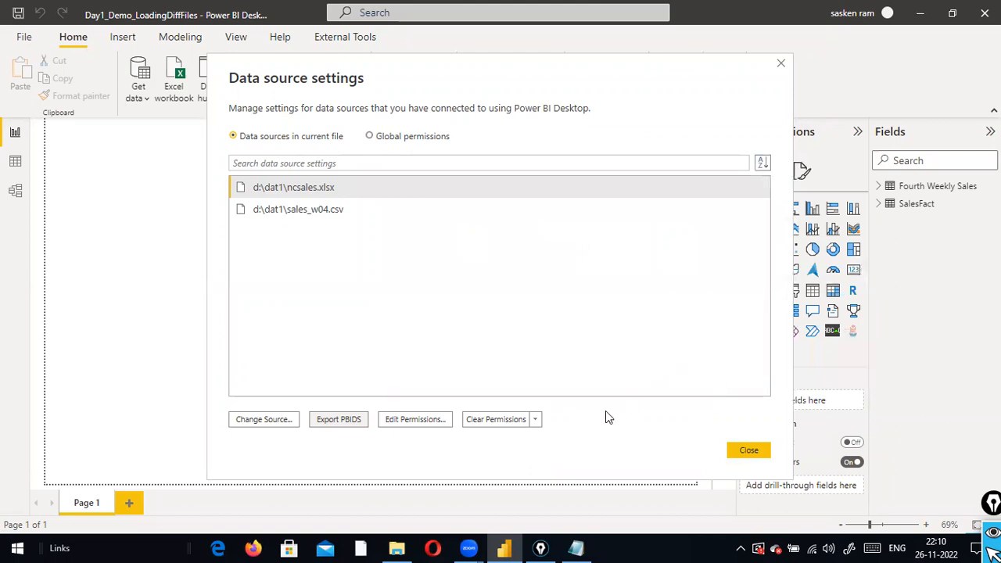
Review the ncsales.xlsx privacy and clear-permissions options, dismissing both without changes
left_click(436, 420)
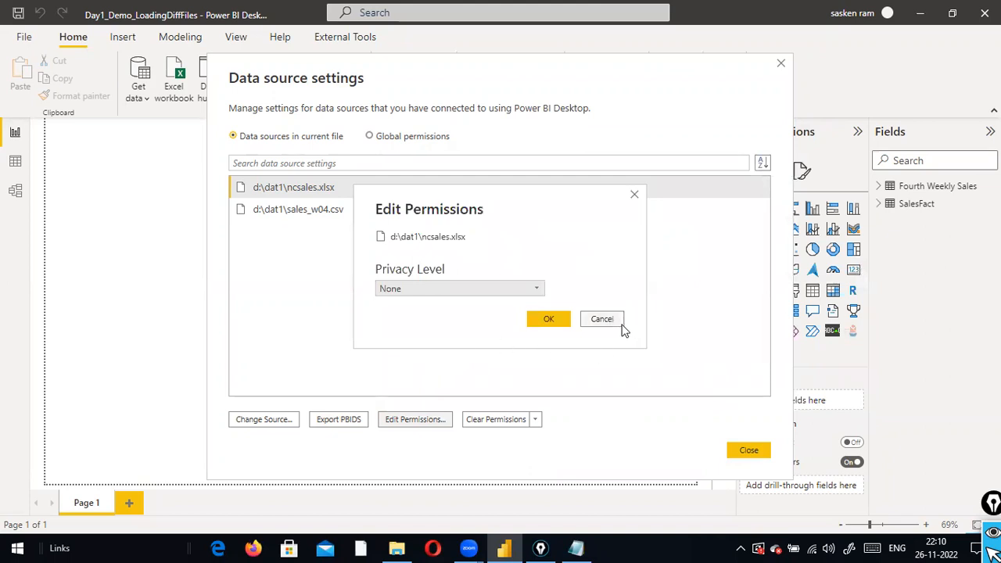
left_click(621, 324)
left_click(535, 419)
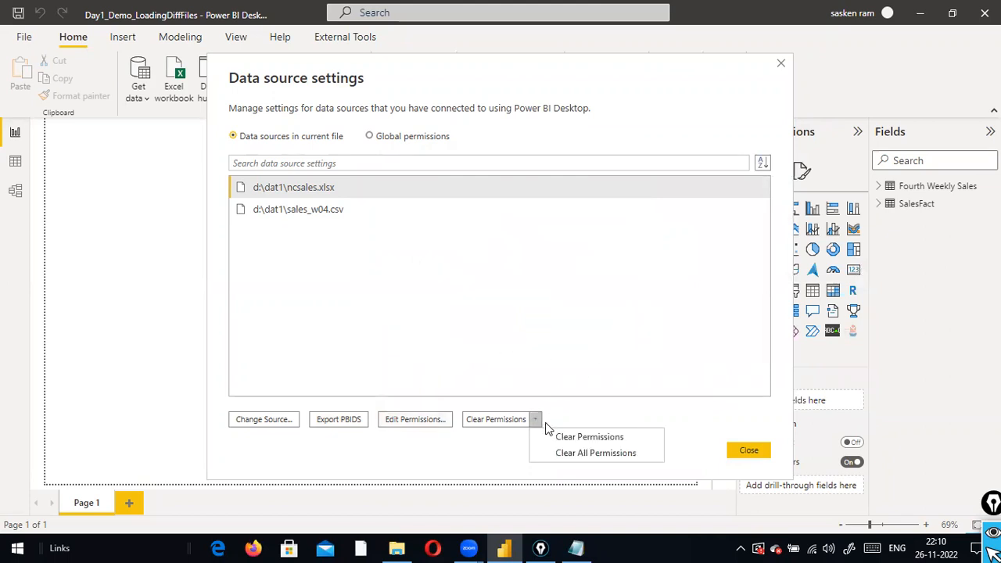
left_click(698, 438)
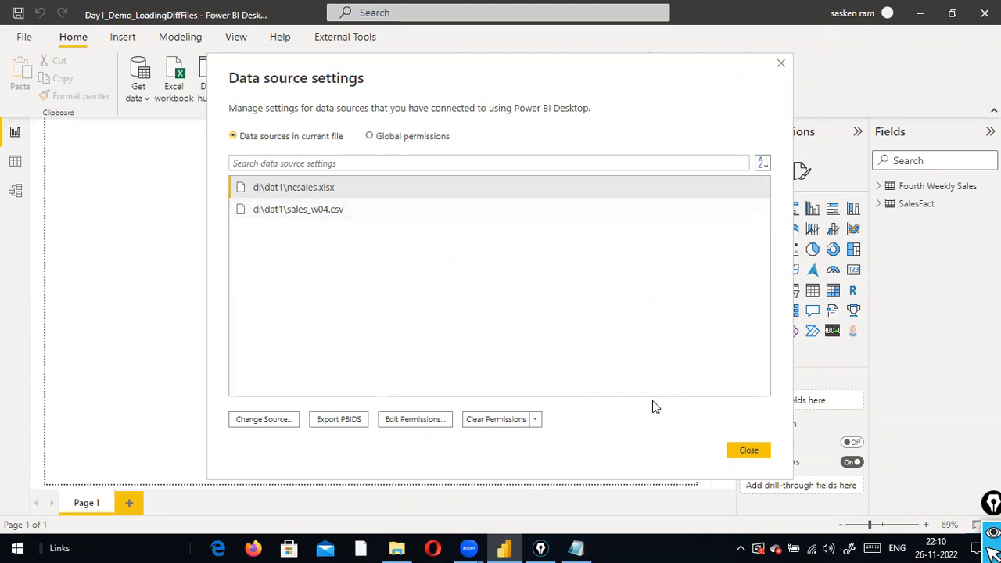
View Global permissions, switch back to this file's data sources, and close Data source settings
left_click(374, 138)
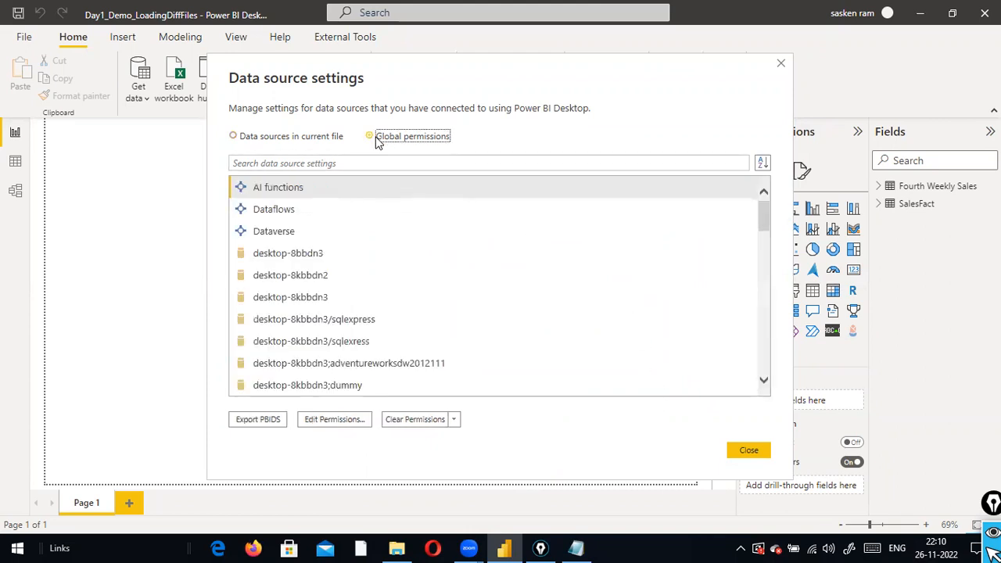
scroll(384, 285, "down", 2)
scroll(386, 288, "up", 2)
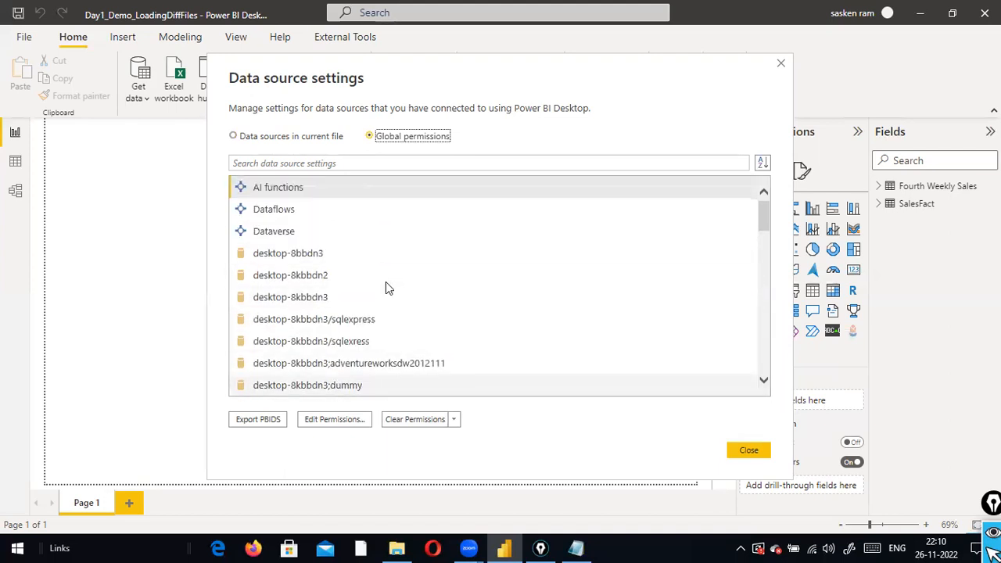
left_click(233, 137)
left_click(745, 452)
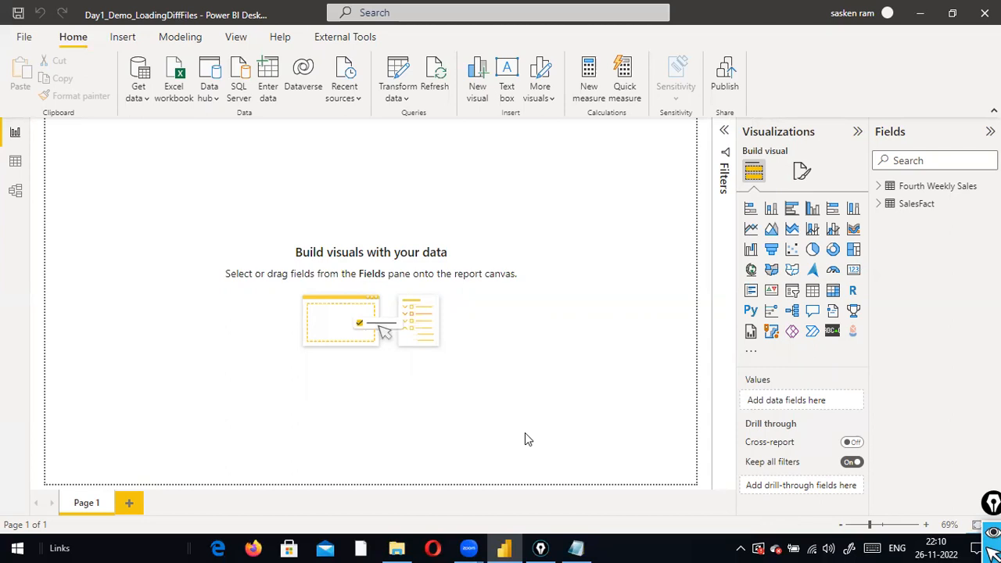
Start a SQL Server database connection from Get data, then bring the Notepad note forward
left_click(138, 102)
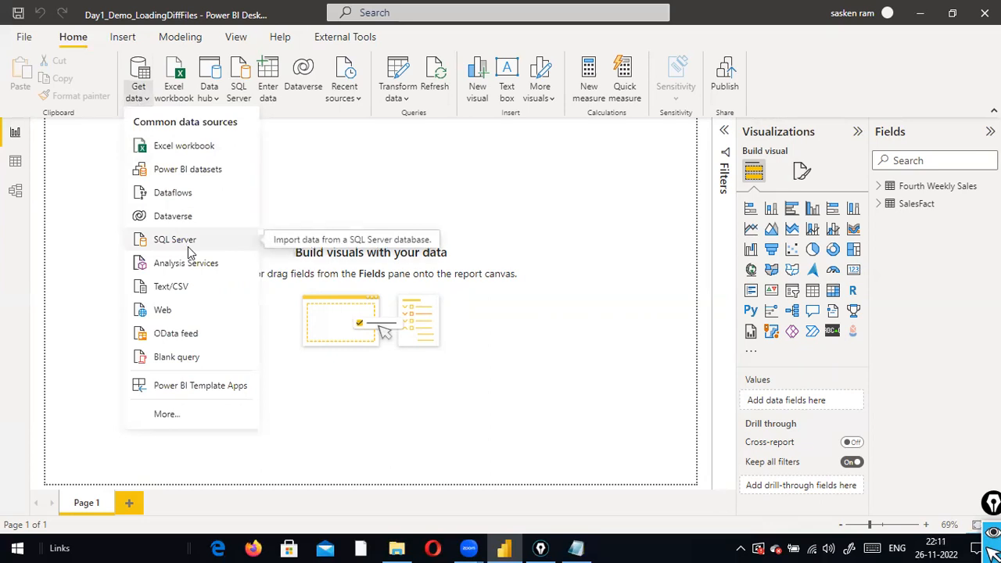
left_click(187, 242)
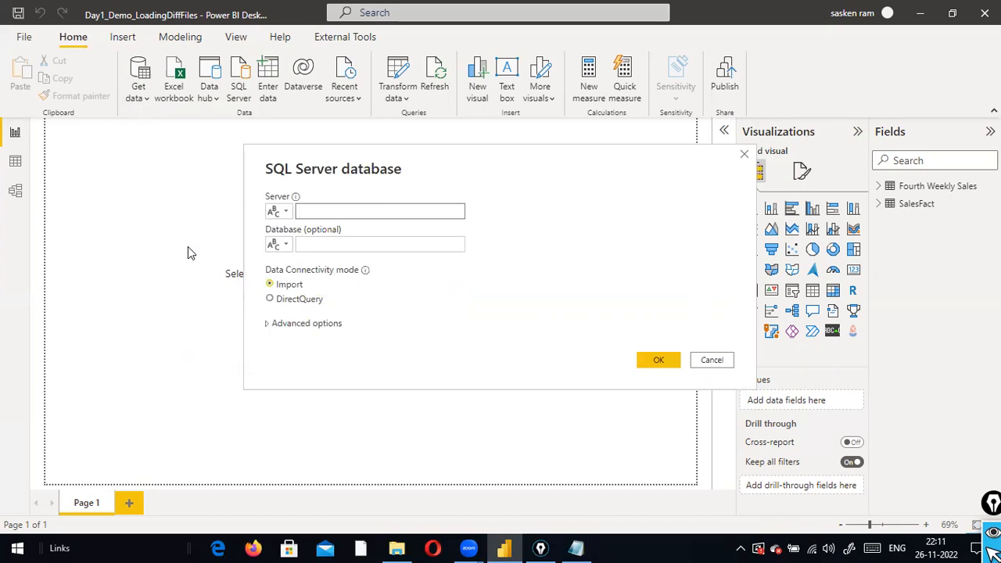
left_click(575, 547)
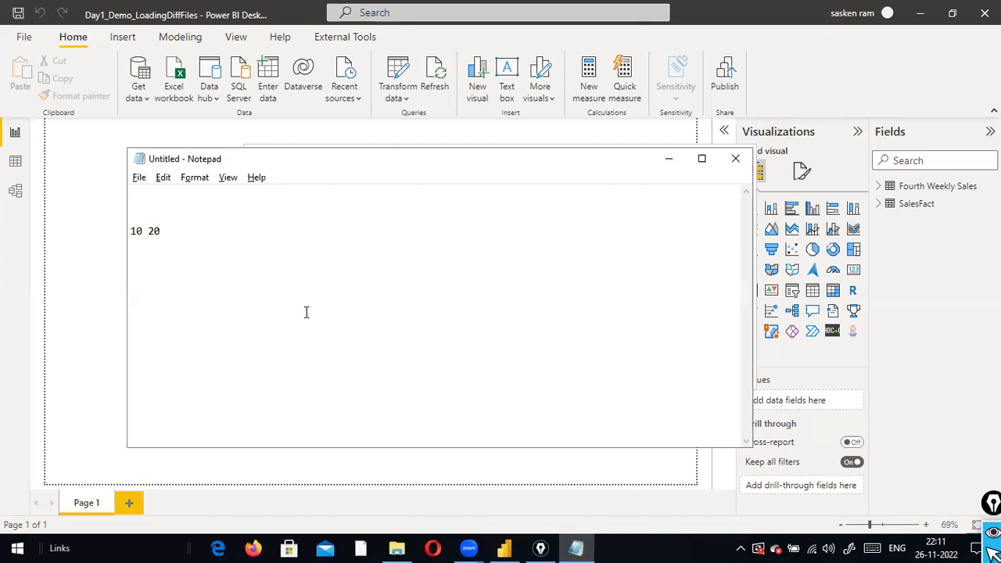
Replace the note text with '1) SQL Server' and '2) Sql Server Management Studio (SSMS)'
key("ctrl+a")
type("SQL Server")
key("Home")
type("1)")
key("End")
key("Return")
type("2) Sq")
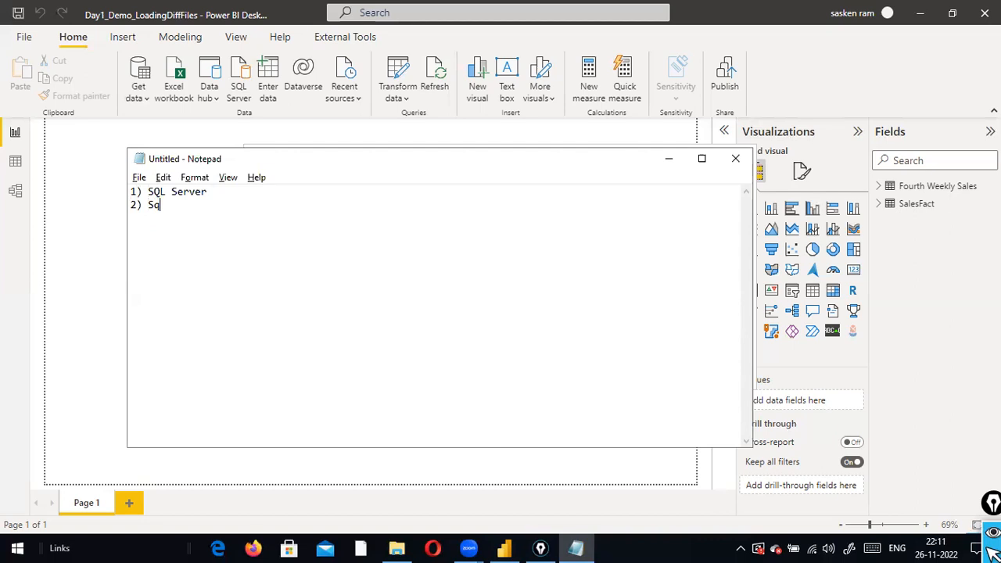
type("l Serrver")
key("BackSpace")
key("BackSpace")
key("BackSpace")
key("BackSpace")
key("BackSpace")
type("ver Management Studi")
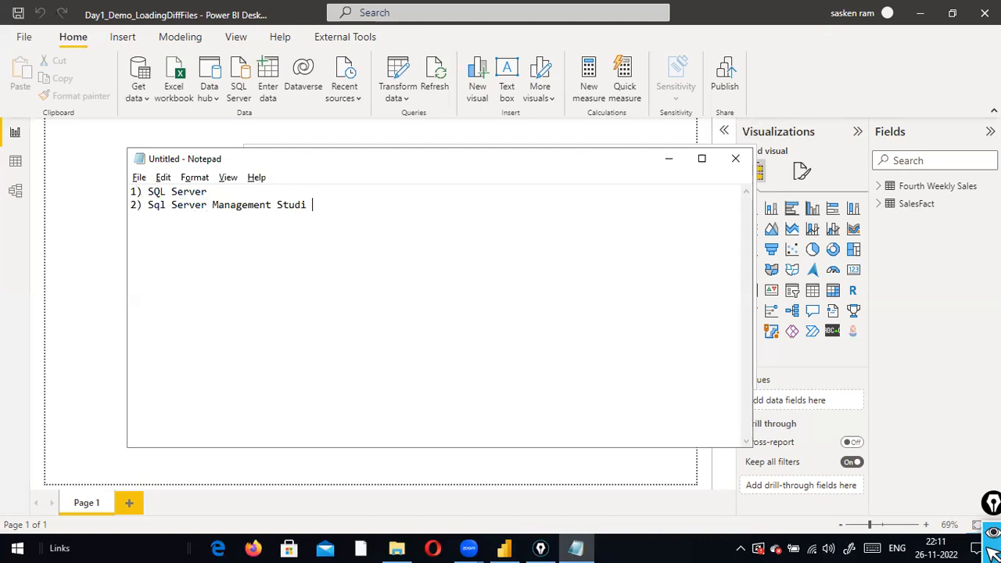
type("o (SSMS)")
Insert blank lines above the list and put the cursor back after SQL Server
key("Return")
key("ctrl+Home")
key("Return")
key("Return")
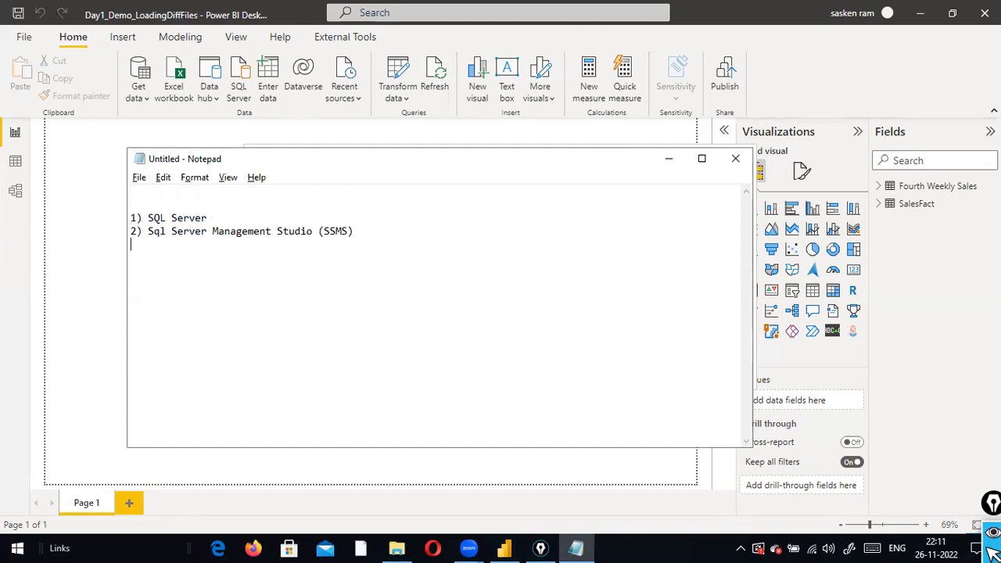
key("Return")
key("Return")
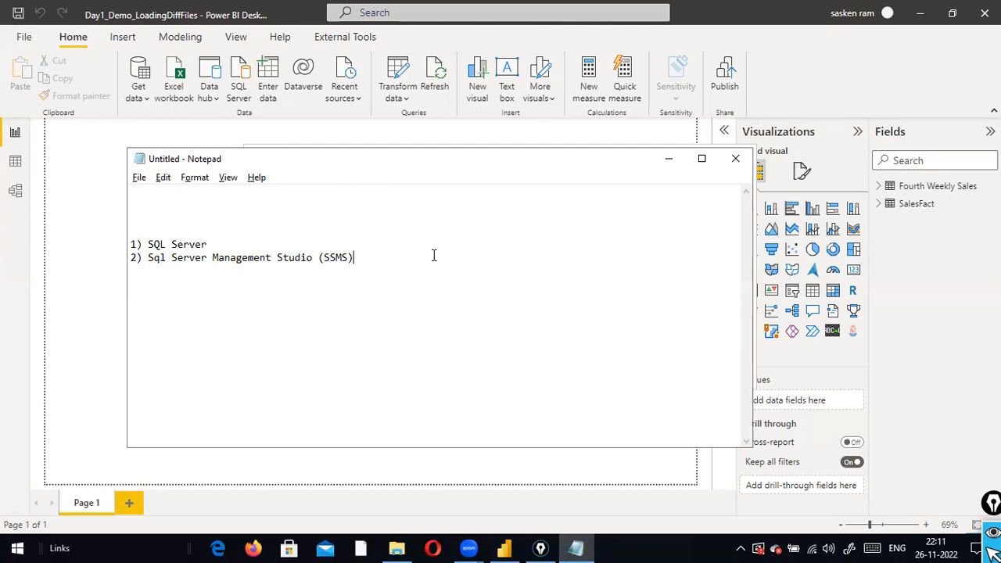
left_click(252, 244)
Launch Google Chrome from the Start menu and go to google.com
key("super")
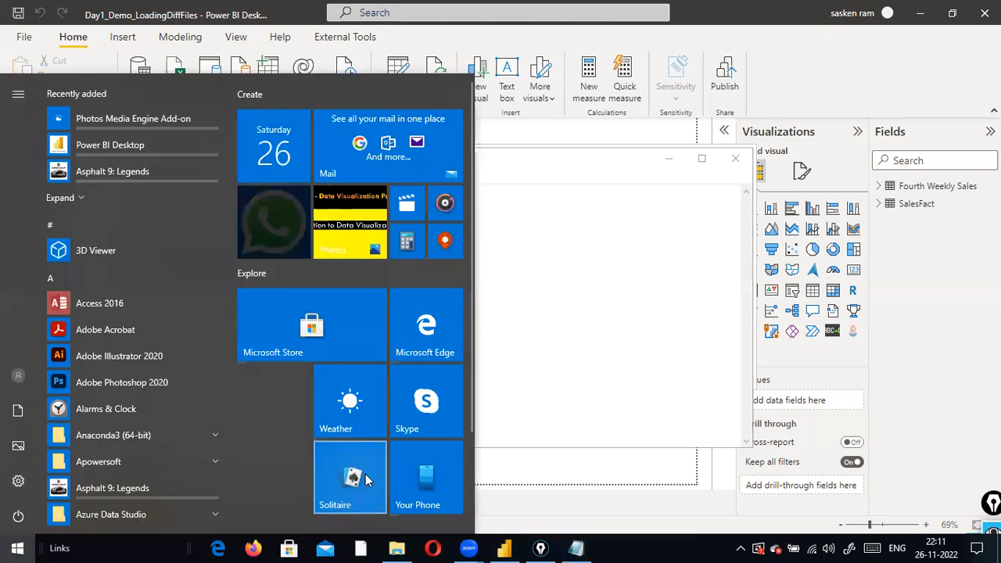
type("chrome")
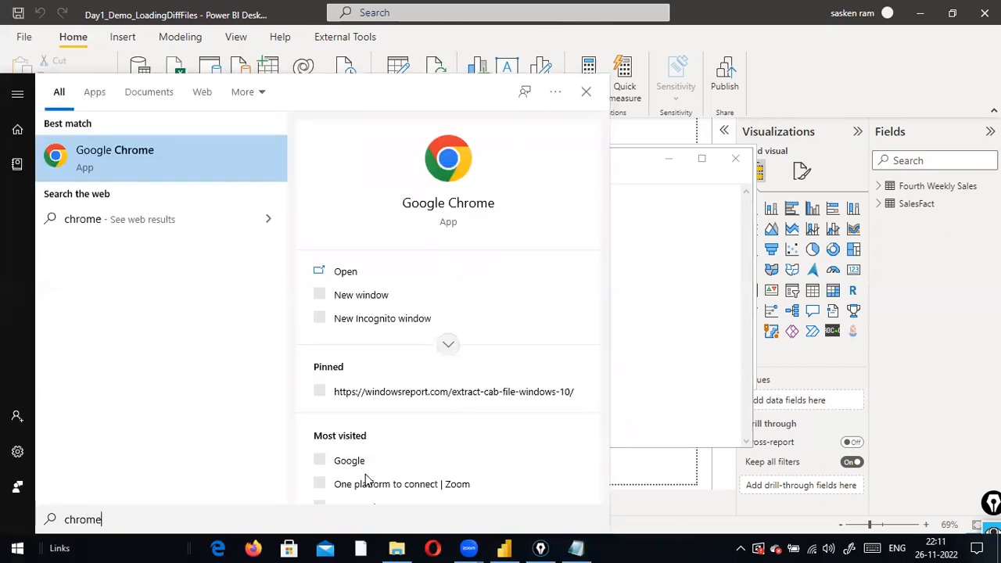
key("Return")
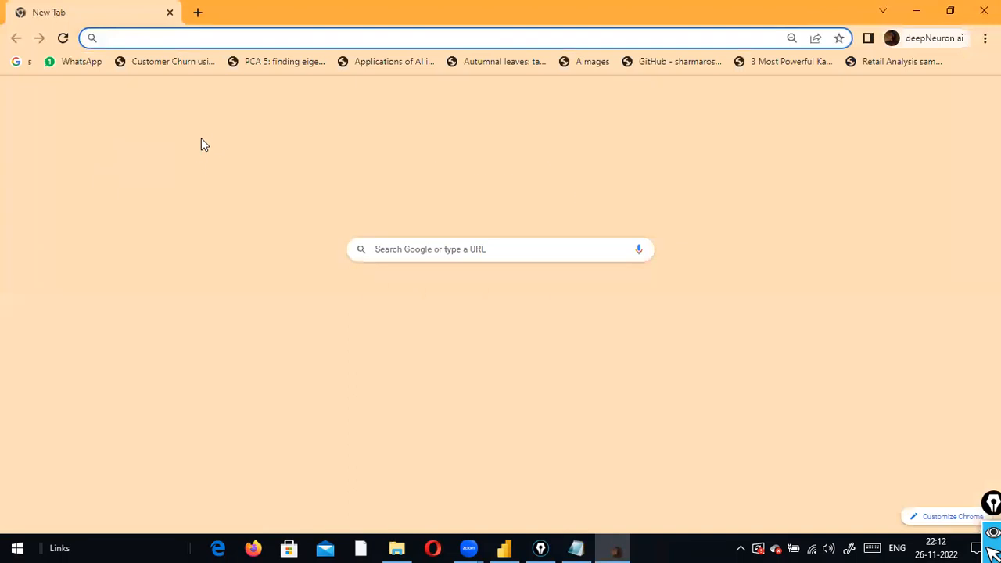
type("ww")
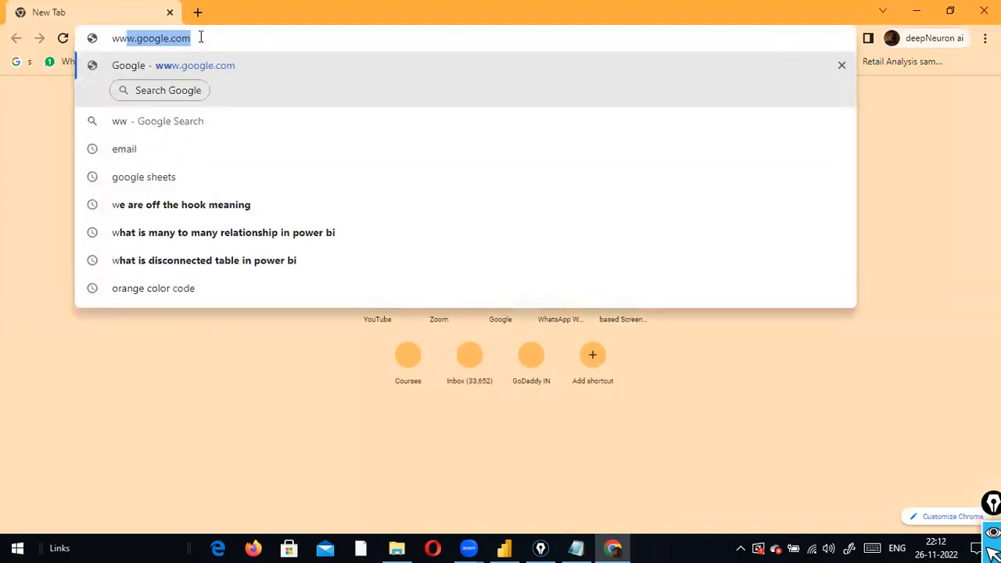
key("Return")
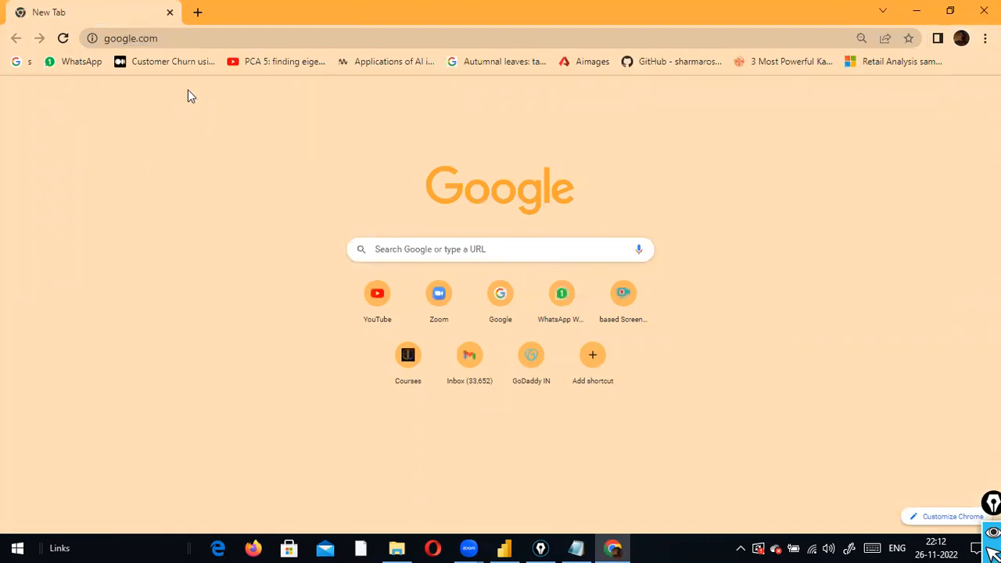
left_click(214, 38)
key("Return")
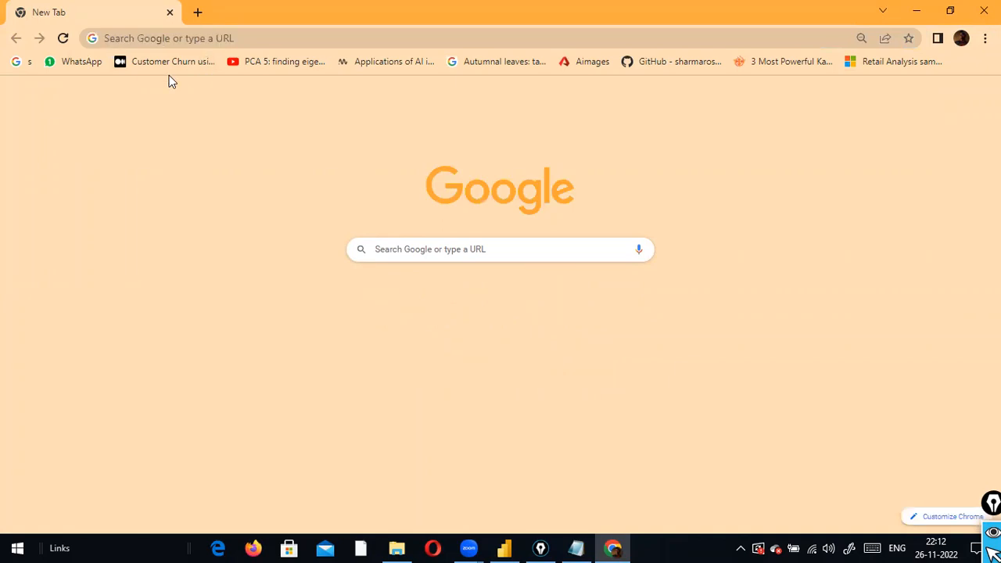
Search Google for 'download sql server for windows' using the address-bar suggestion
left_click(253, 32)
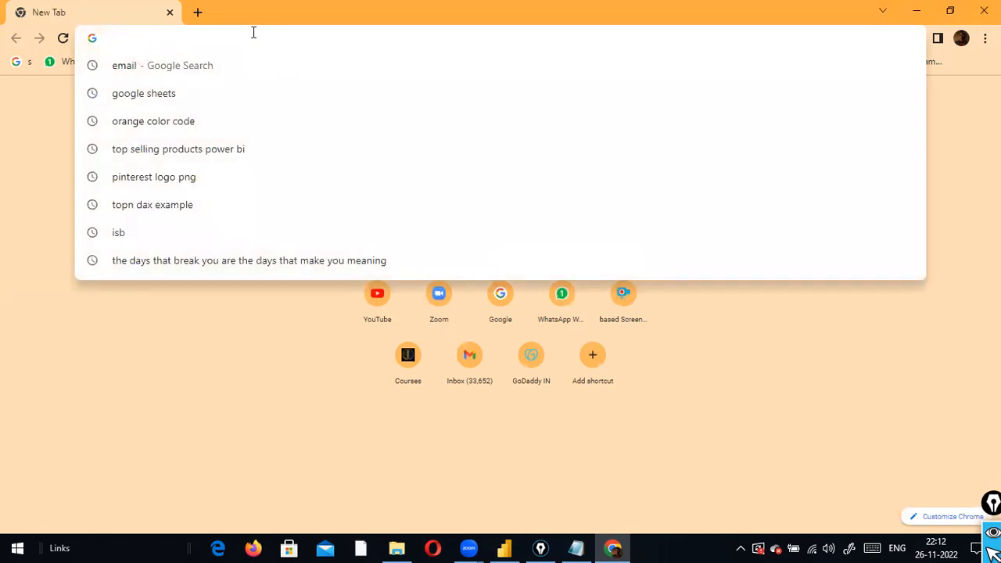
type("dso")
key("BackSpace")
key("BackSpace")
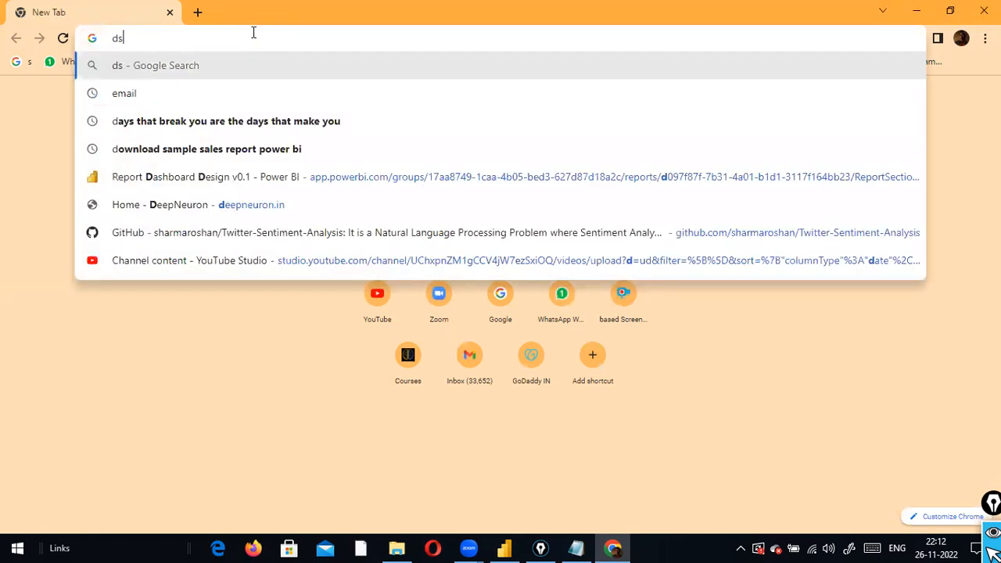
type("ownn")
key("BackSpace")
type("load sql")
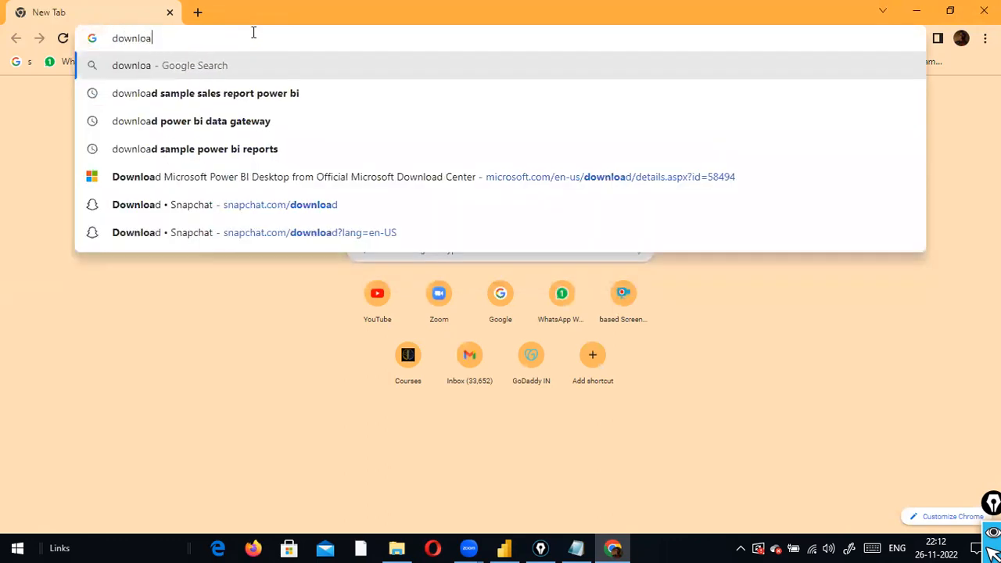
type("ver")
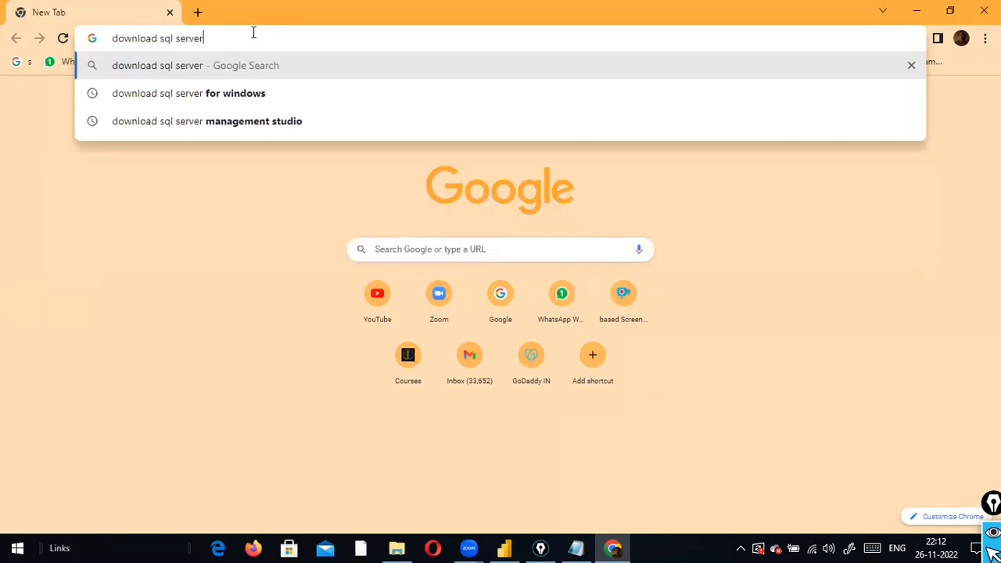
key("Down")
key("Return")
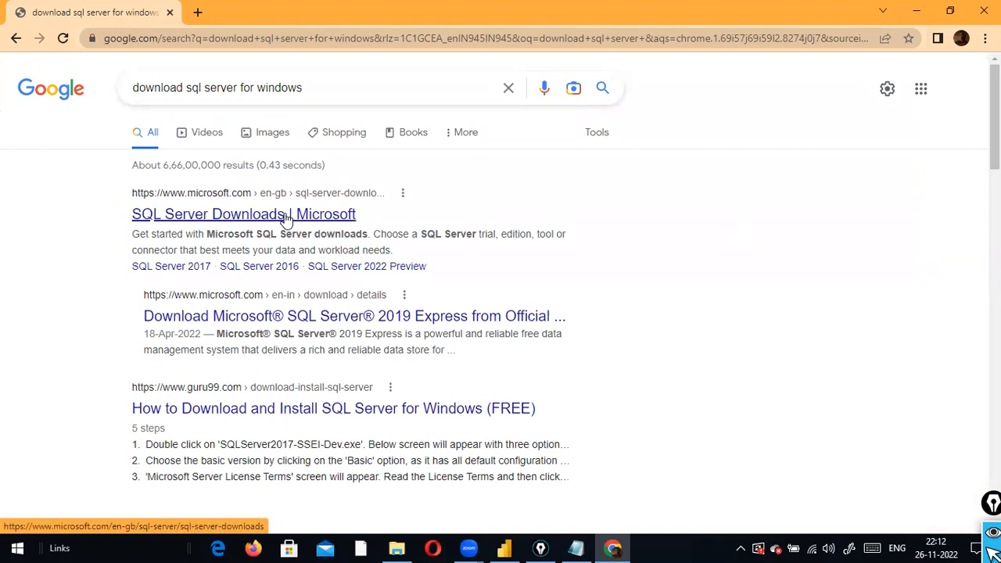
Download the free SQL Server 2019 Express installer from Microsoft's SQL Server Downloads page, then go back
left_click(286, 219)
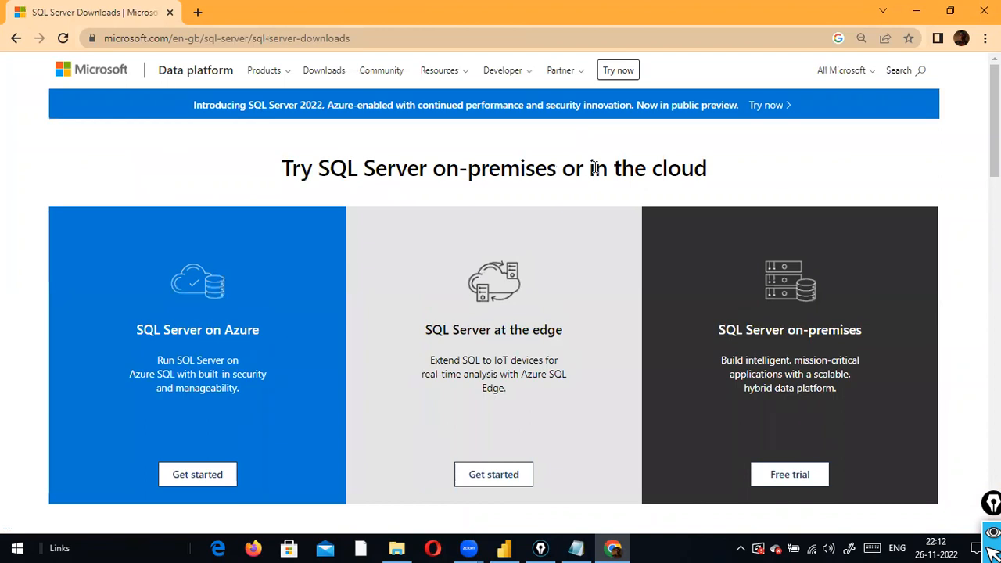
scroll(594, 168, "down", 2)
scroll(594, 167, "down", 3)
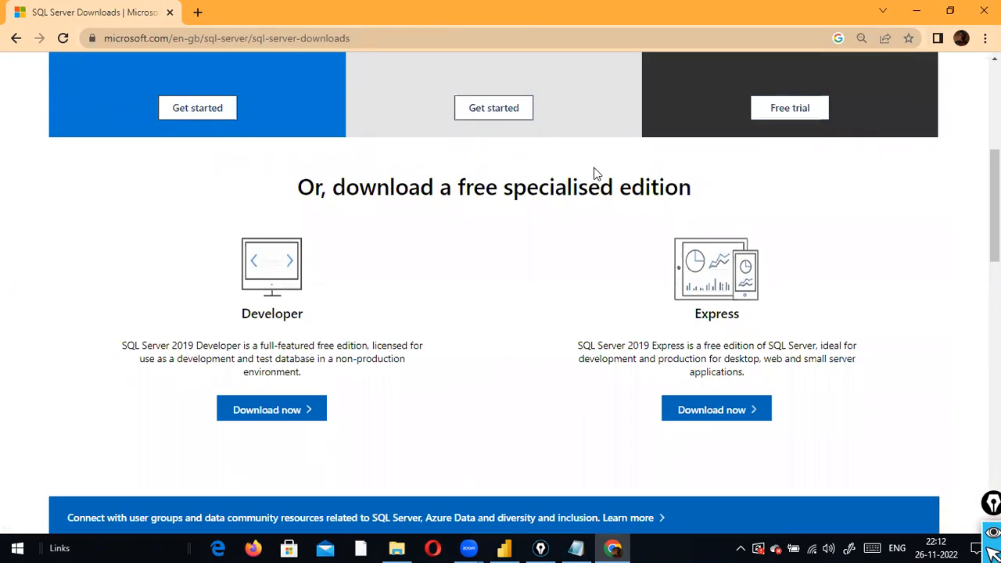
scroll(593, 167, "up", 3)
scroll(593, 168, "down", 4)
scroll(594, 172, "down", 4)
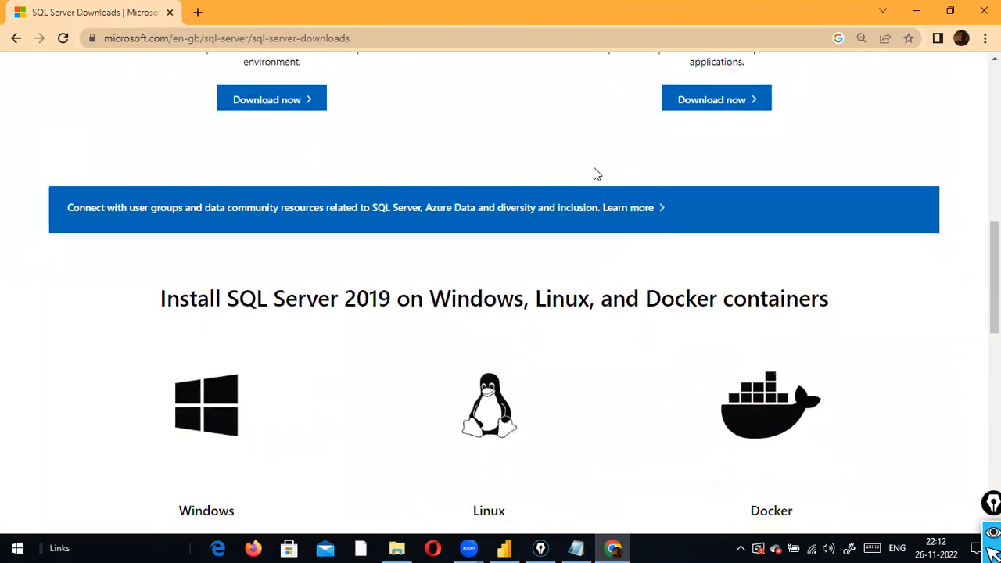
scroll(594, 172, "up", 5)
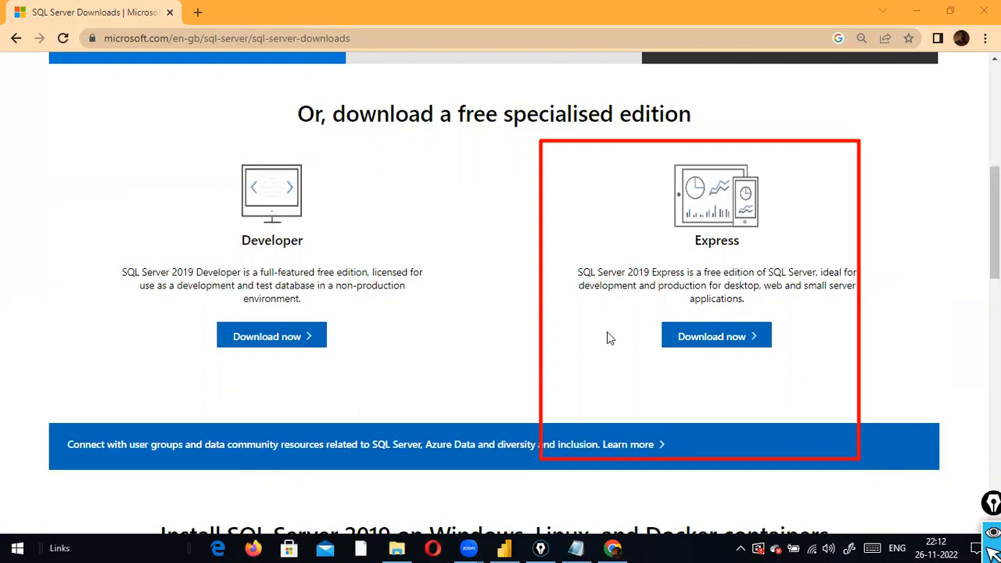
left_click(728, 338)
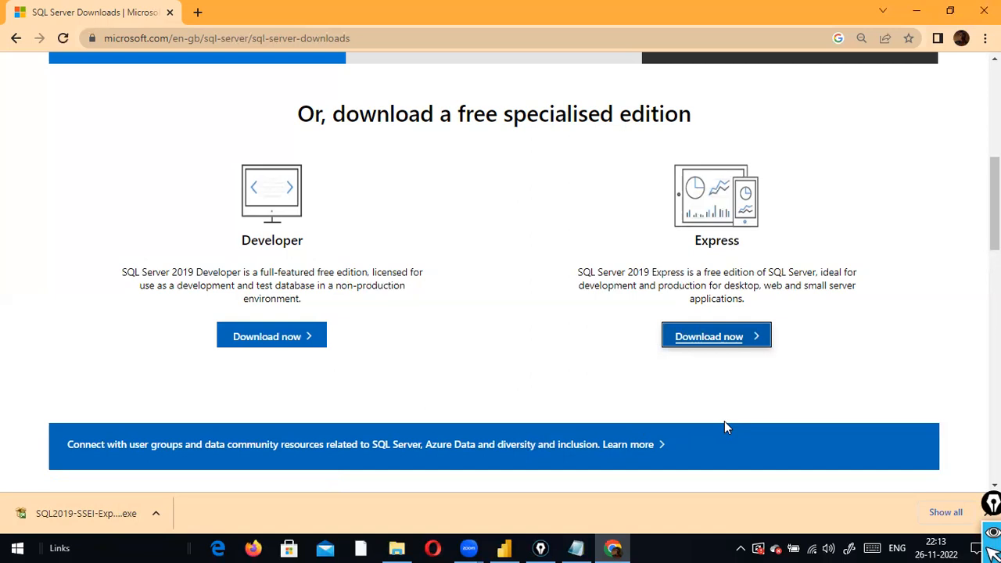
left_click(17, 38)
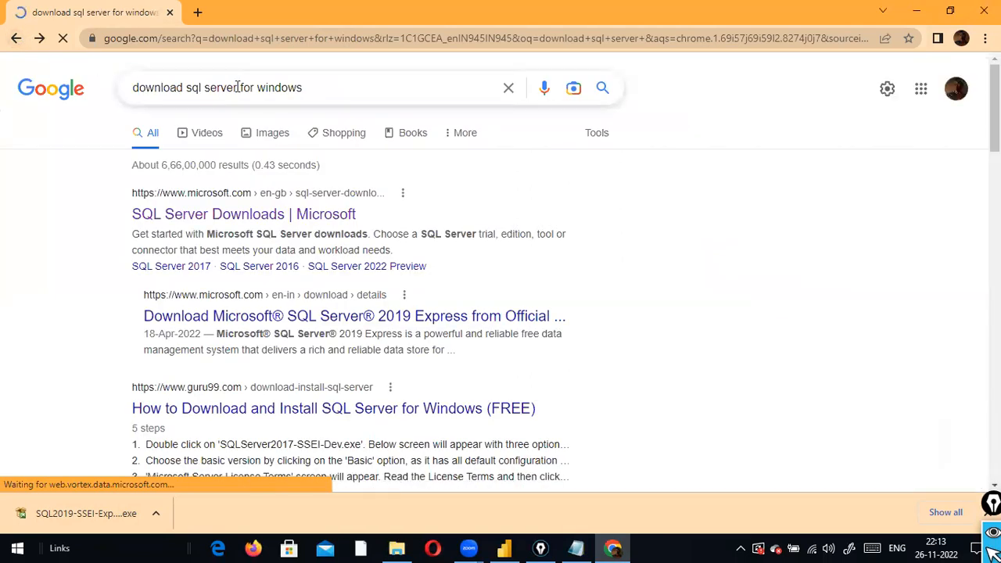
Change the search to SQL Server Management Studio and open Microsoft's Download SSMS article
left_click(317, 89)
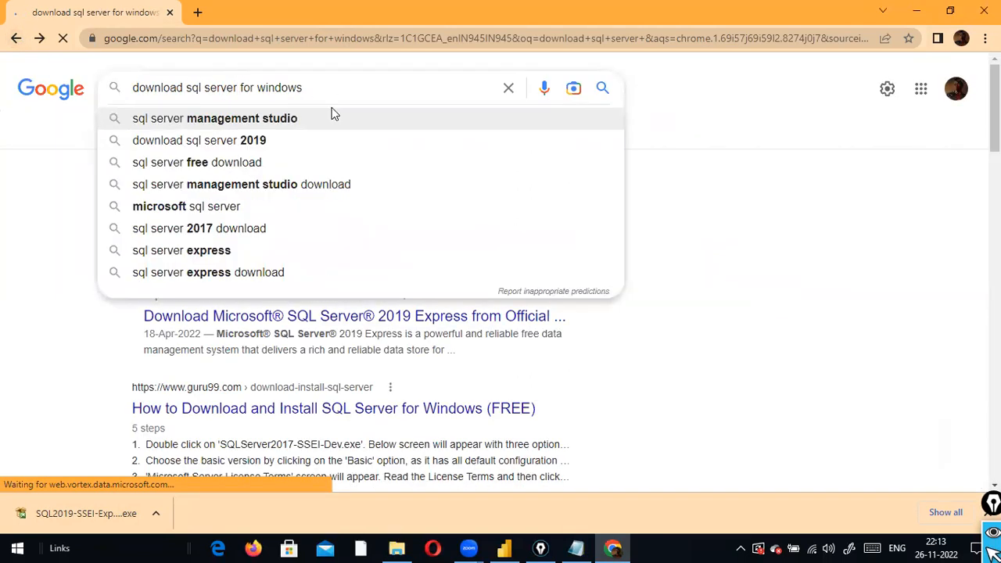
left_click(331, 115)
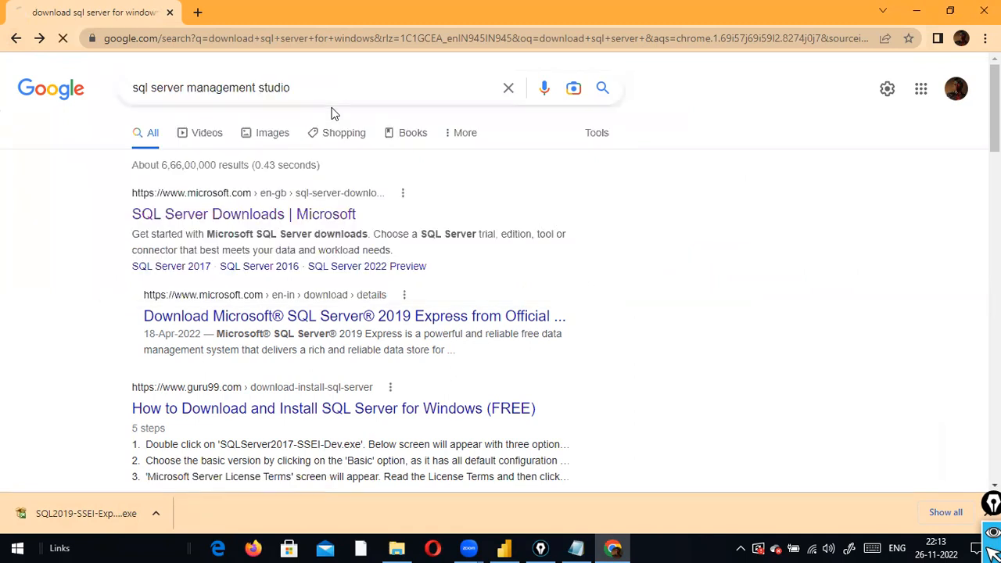
left_click(357, 87)
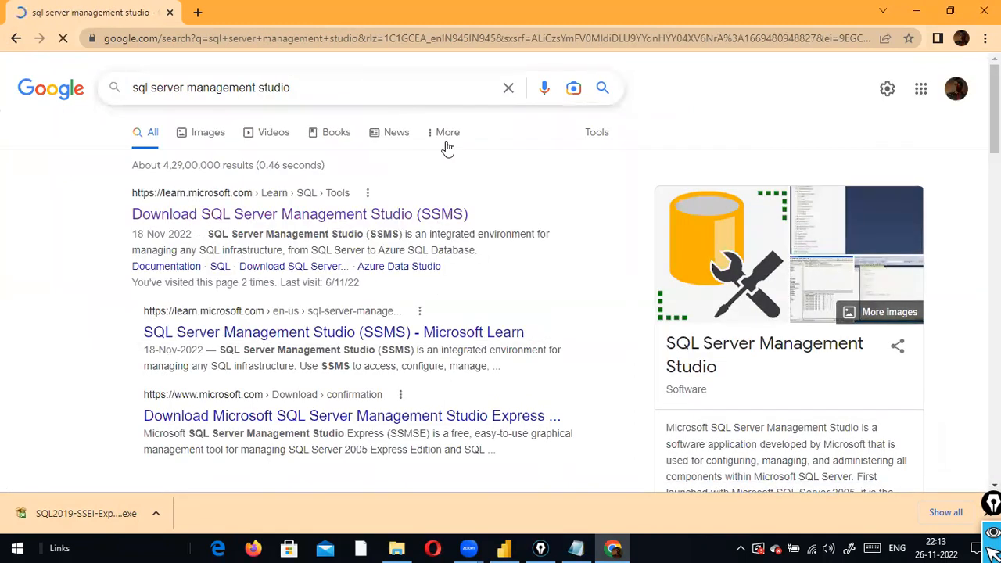
left_click(327, 222)
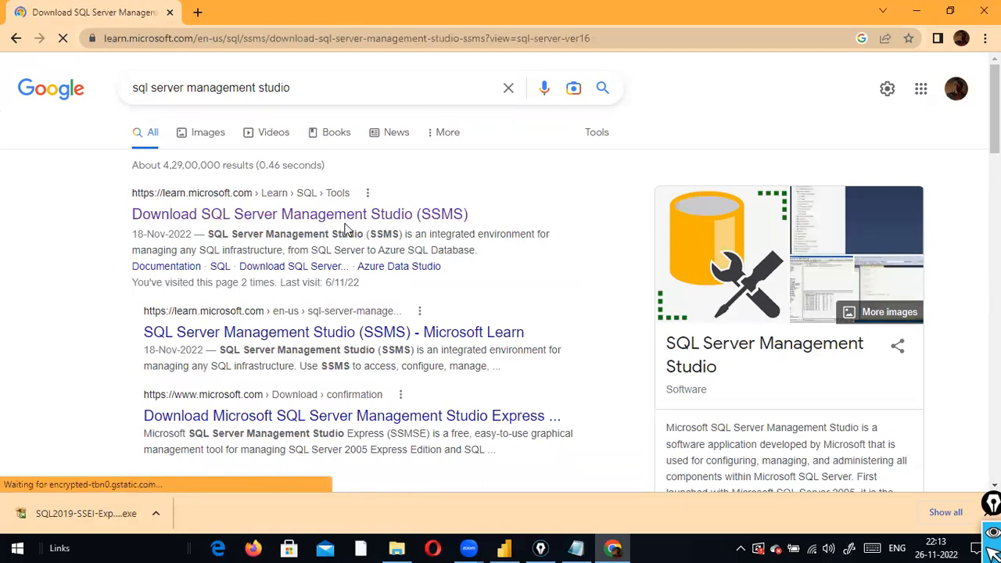
Download the SSMS 18.12.1 installer, then switch back through Notepad to Power BI
scroll(348, 227, "down", 3)
scroll(456, 218, "down", 3)
scroll(457, 216, "up", 7)
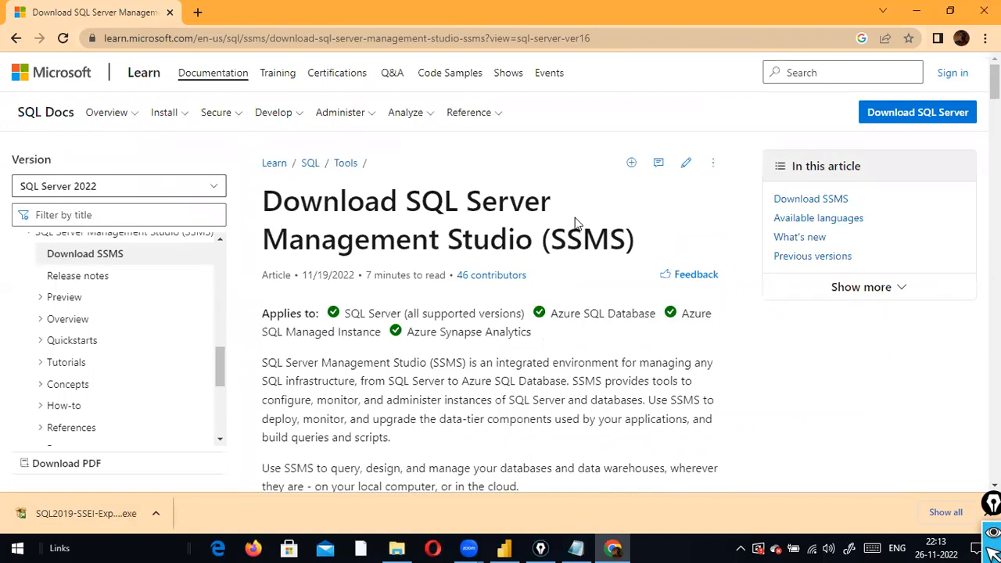
scroll(526, 248, "down", 4)
scroll(526, 248, "up", 4)
scroll(370, 134, "down", 3)
left_click(346, 383)
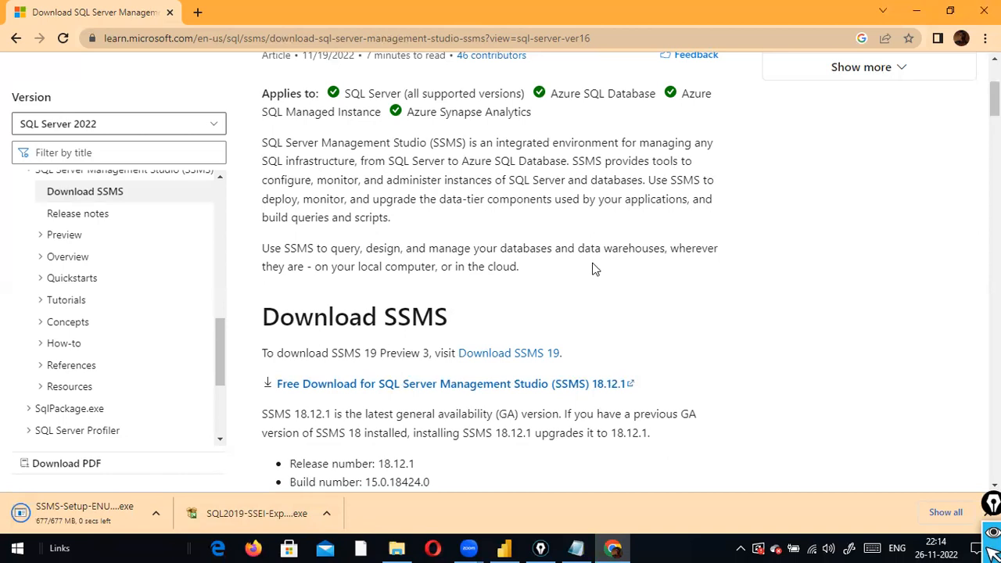
key("alt+Tab")
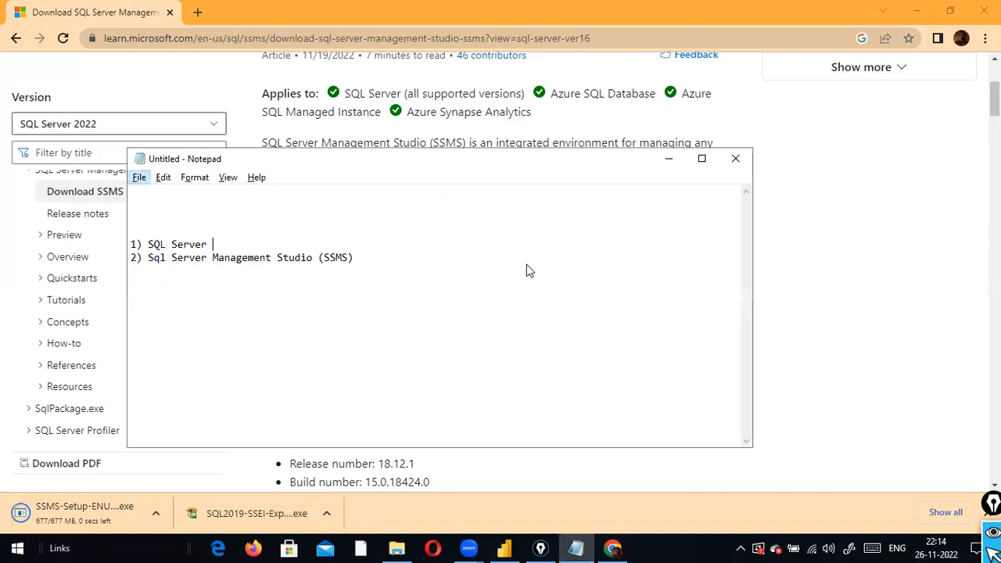
key("alt+Tab")
key("alt+Tab")
key("alt+Tab")
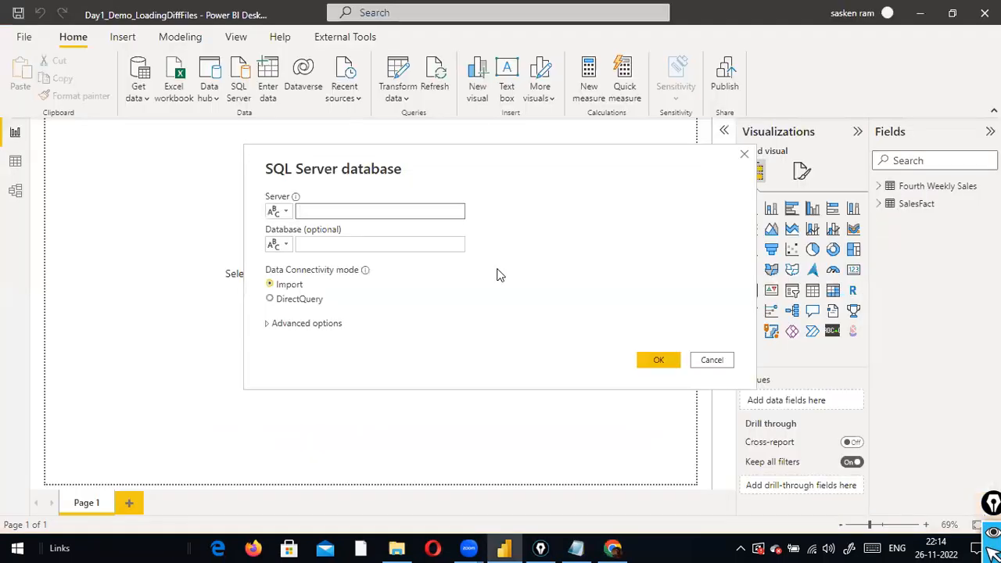
Cancel and reopen Power BI's SQL Server database dialog via Get data > SQL Server
left_click(702, 361)
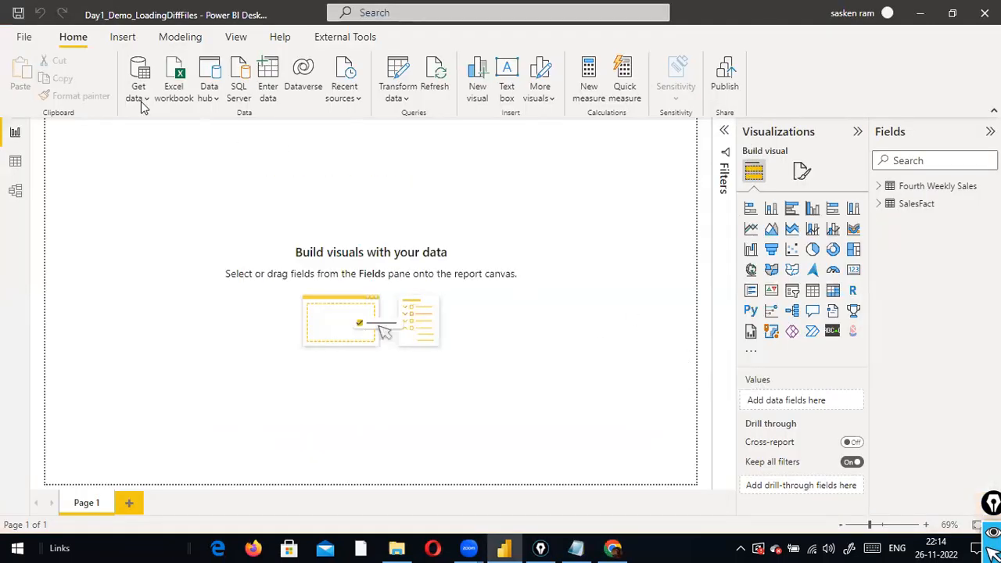
left_click(137, 88)
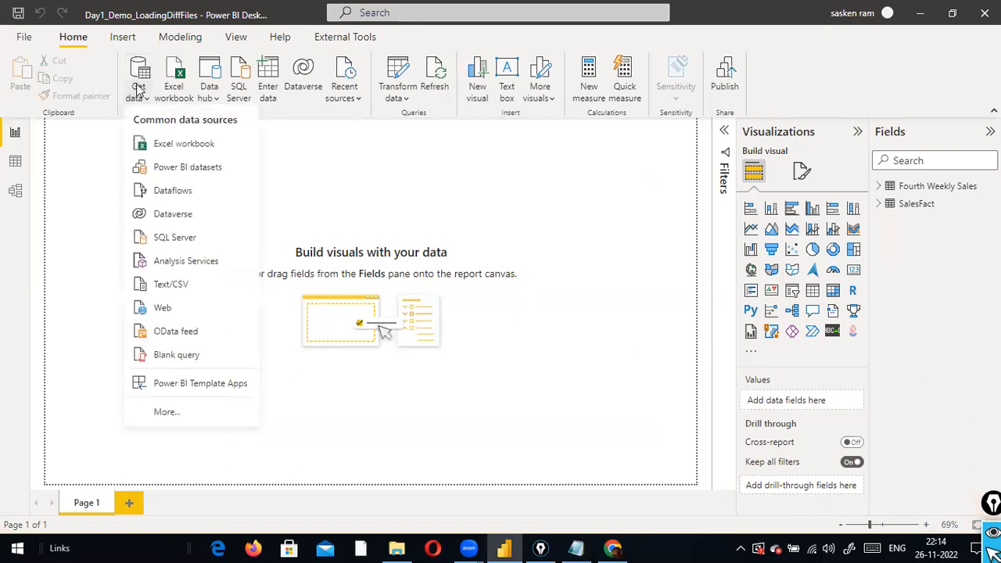
left_click(191, 240)
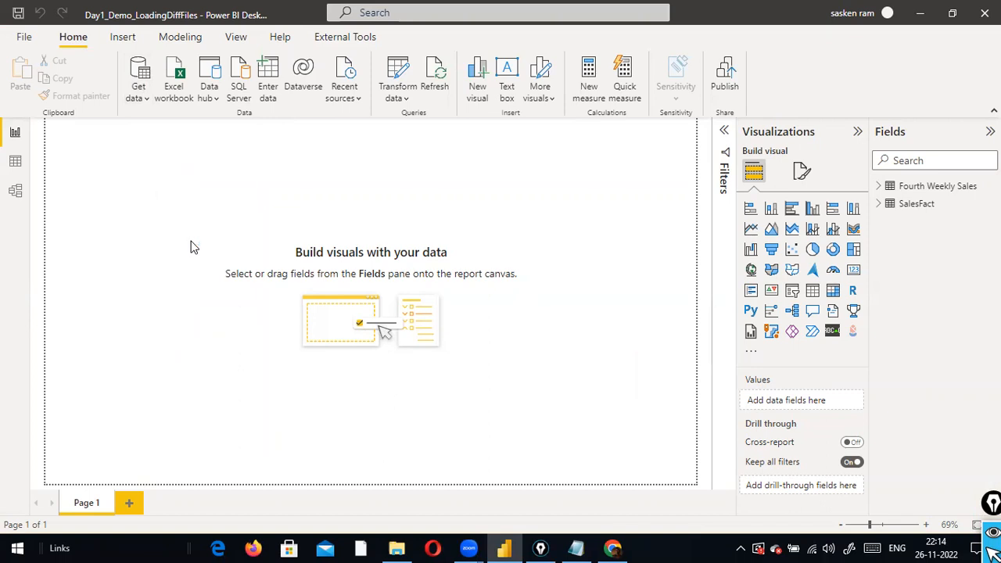
left_click(416, 209)
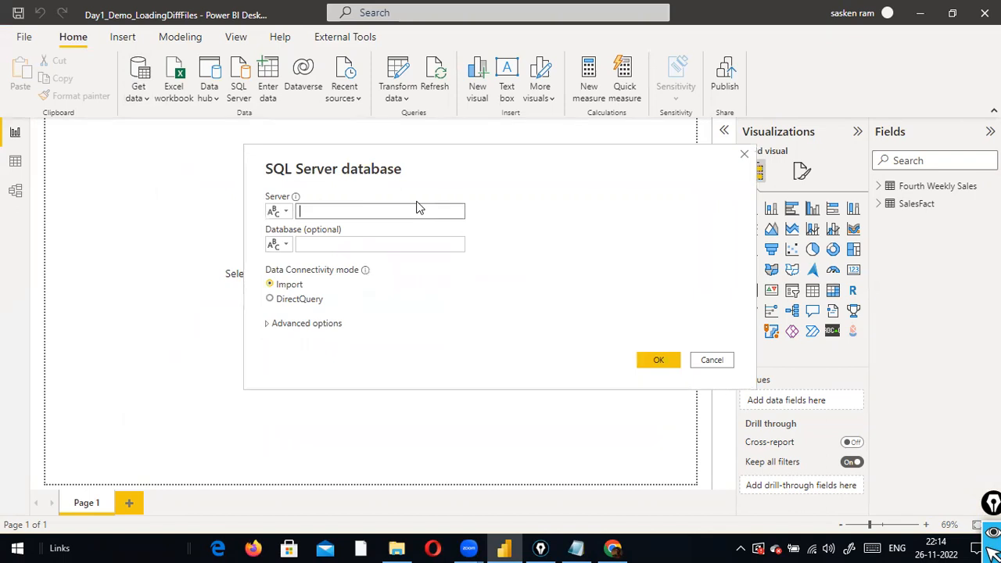
Search Windows for ssms and launch SQL Server Management Studio 18
left_click(17, 547)
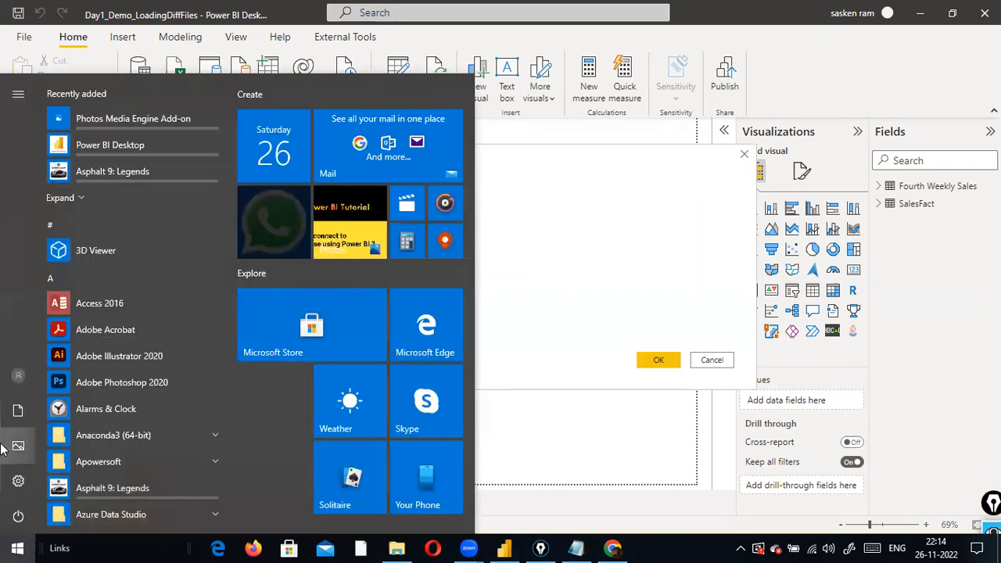
type("ssms")
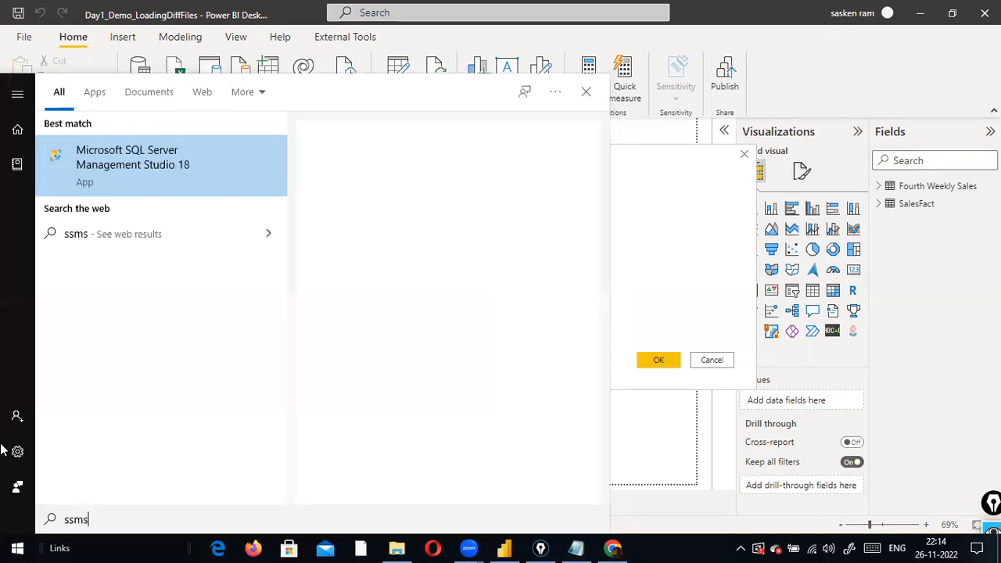
left_click(136, 166)
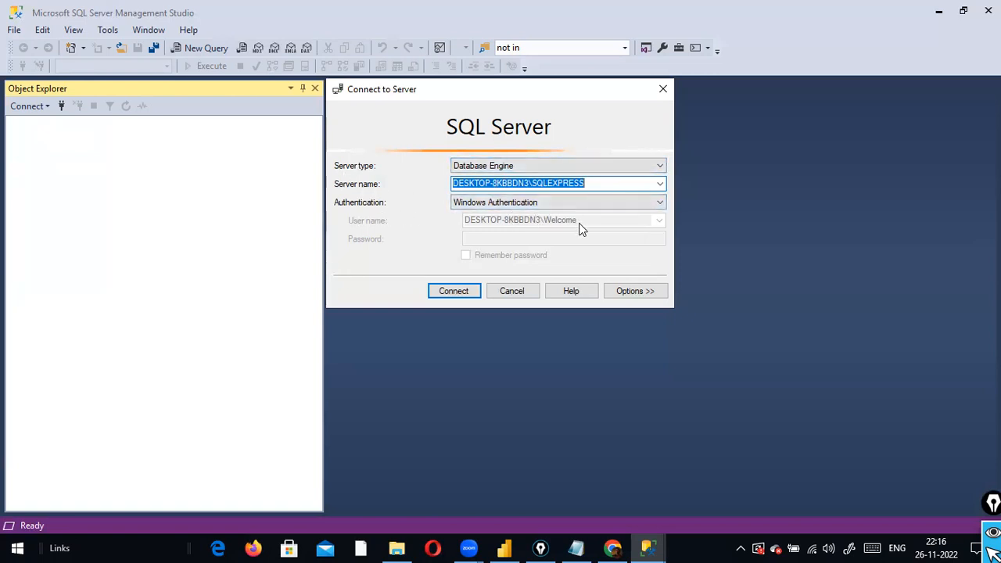
Connect to SQLEXPRESS with Windows Authentication and expand its Databases folder
left_click(462, 294)
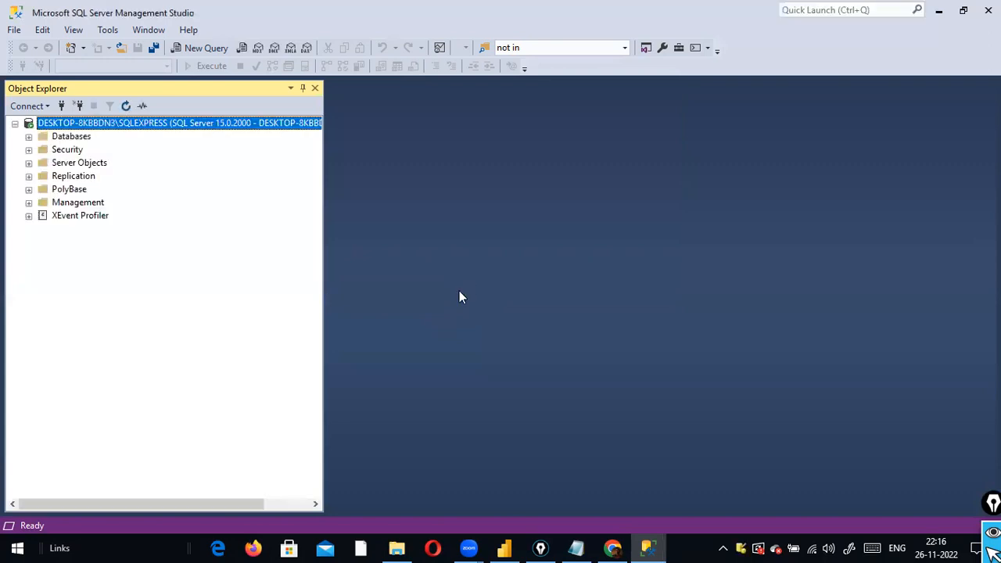
left_click(29, 137)
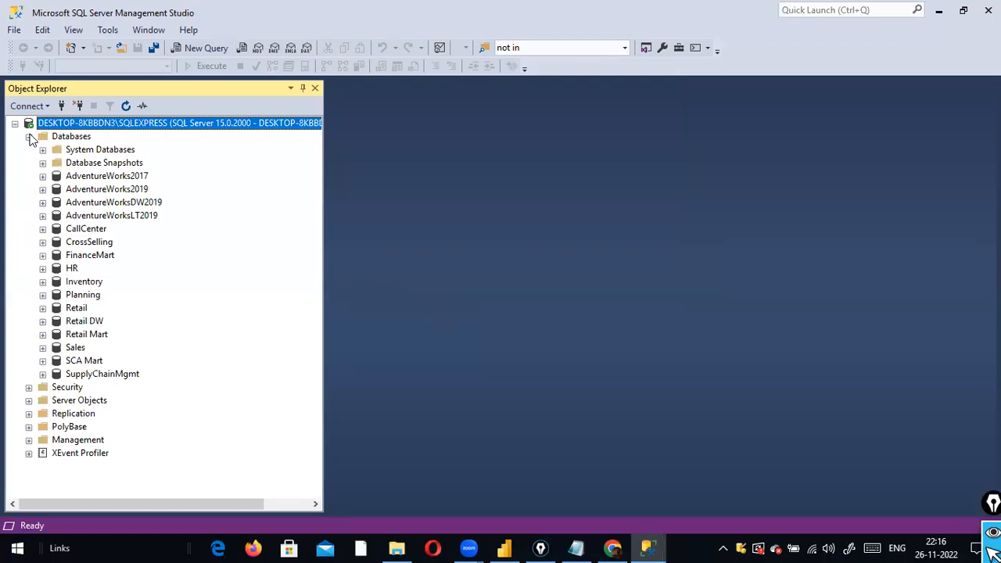
Expand Sales > Tables and run Select Top 1000 Rows on dbo.DimCustomer
left_click(29, 136)
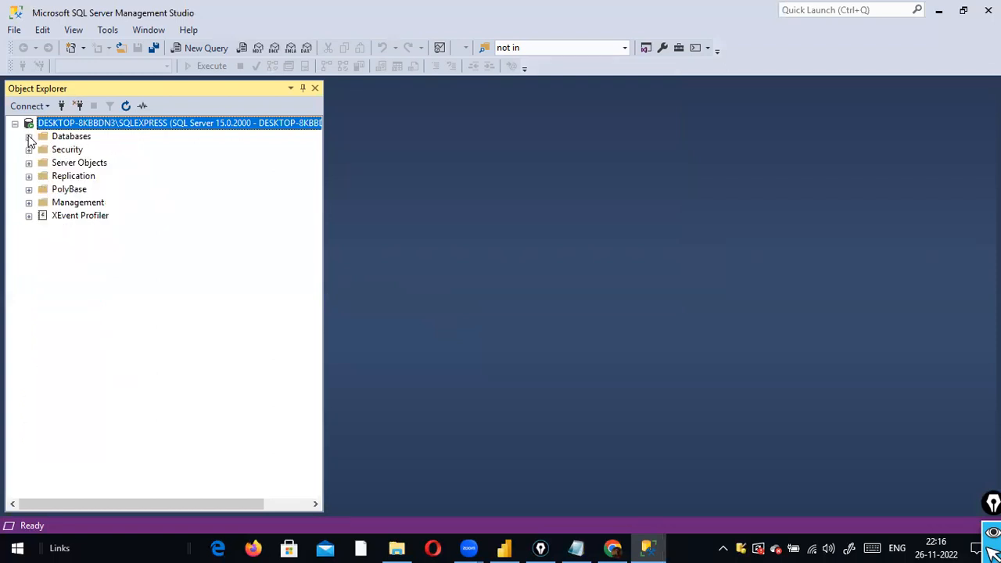
left_click(29, 137)
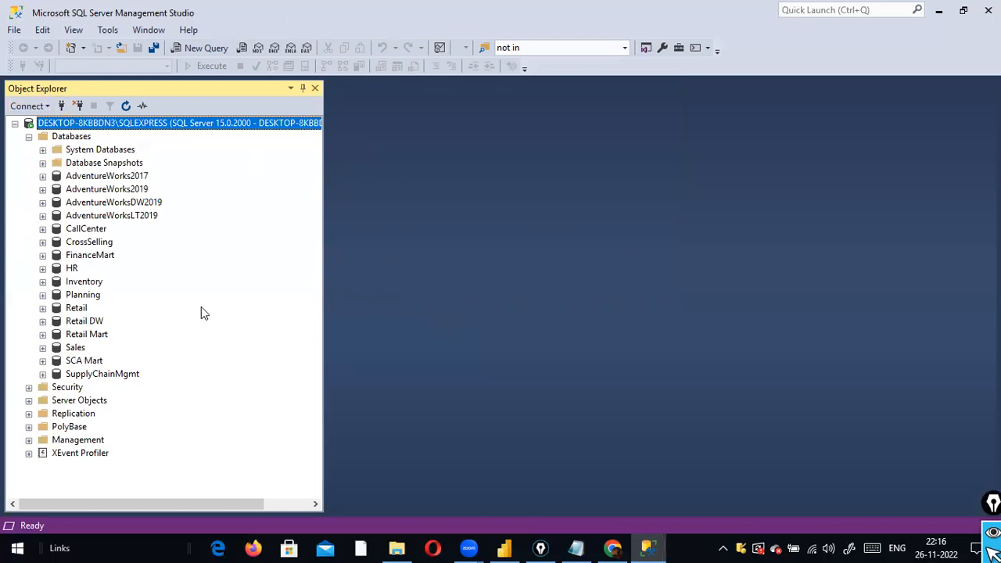
left_click(61, 350)
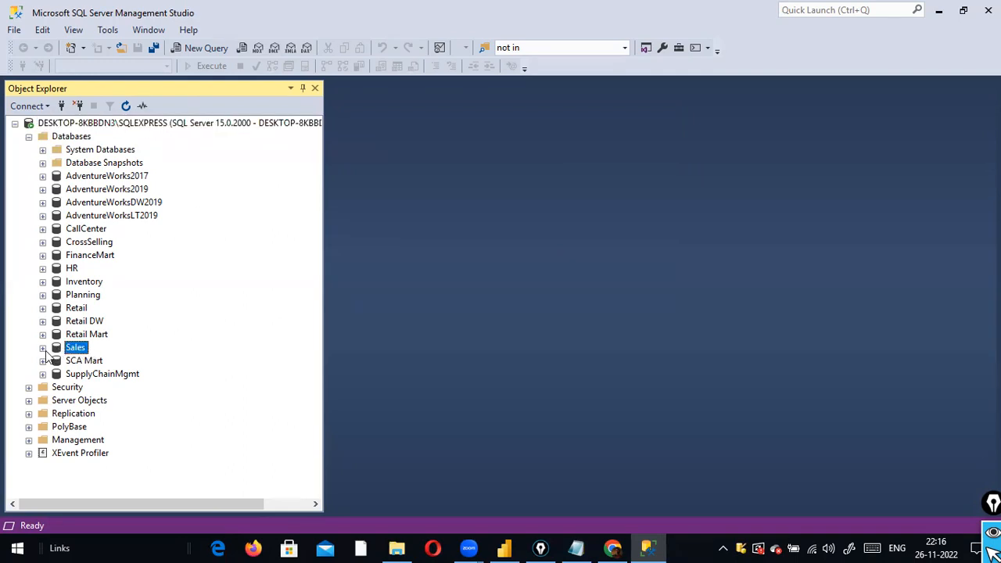
left_click(43, 347)
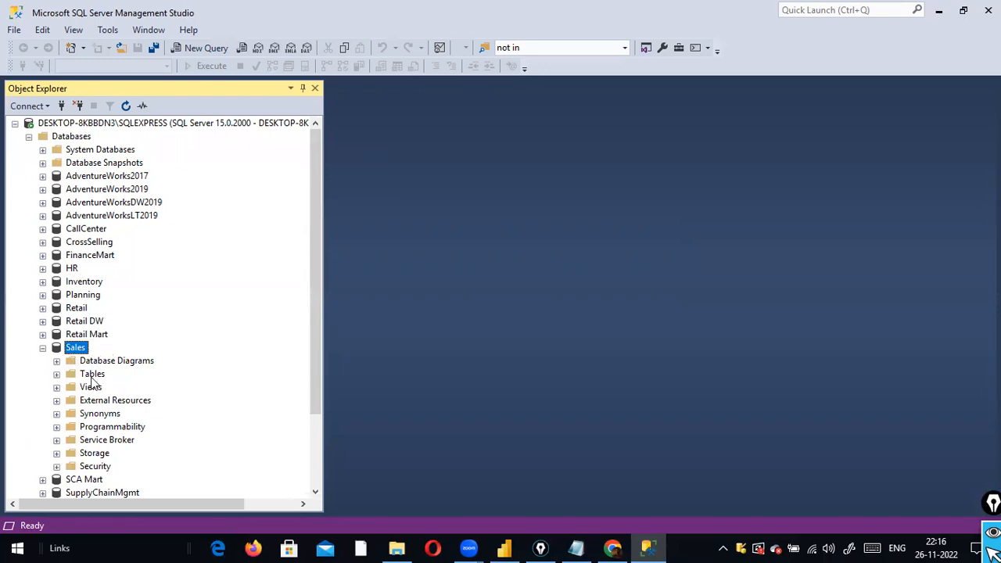
left_click(56, 375)
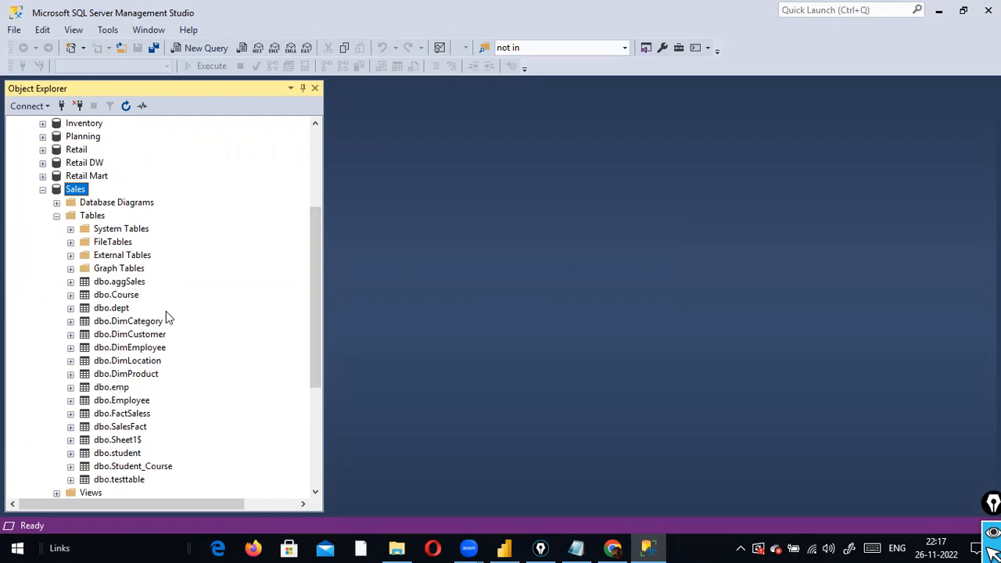
scroll(167, 304, "down", 1)
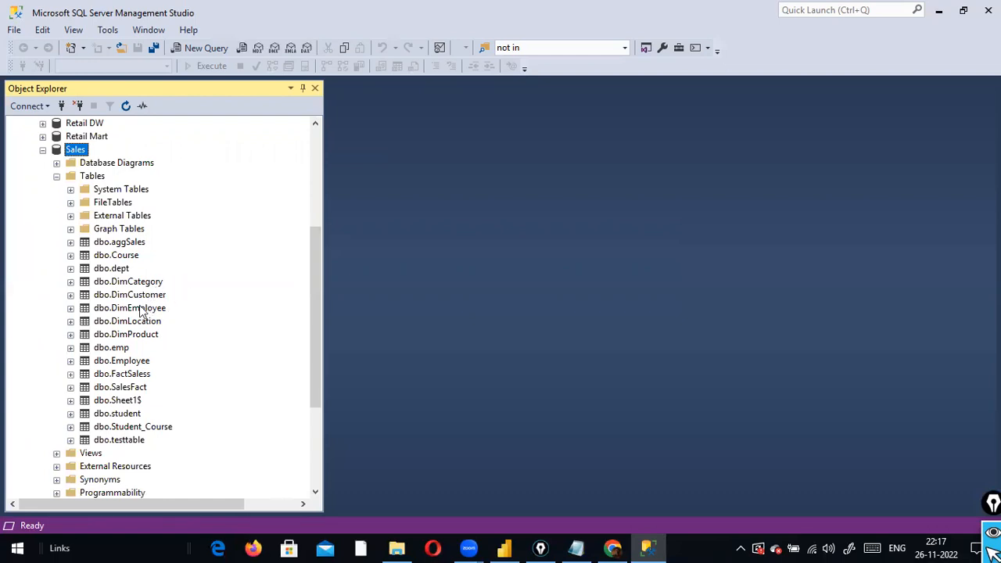
left_click(143, 297)
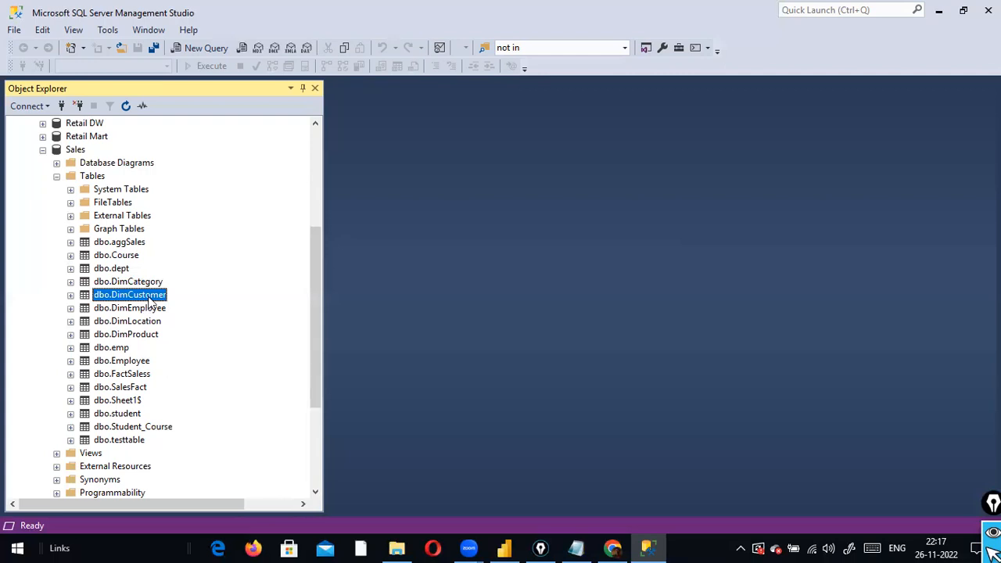
right_click(151, 301)
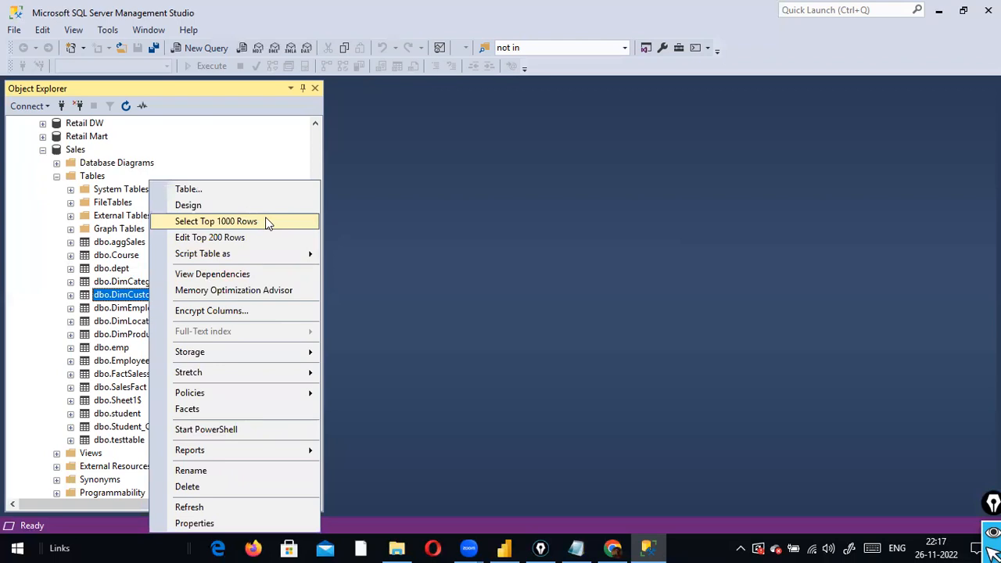
left_click(216, 221)
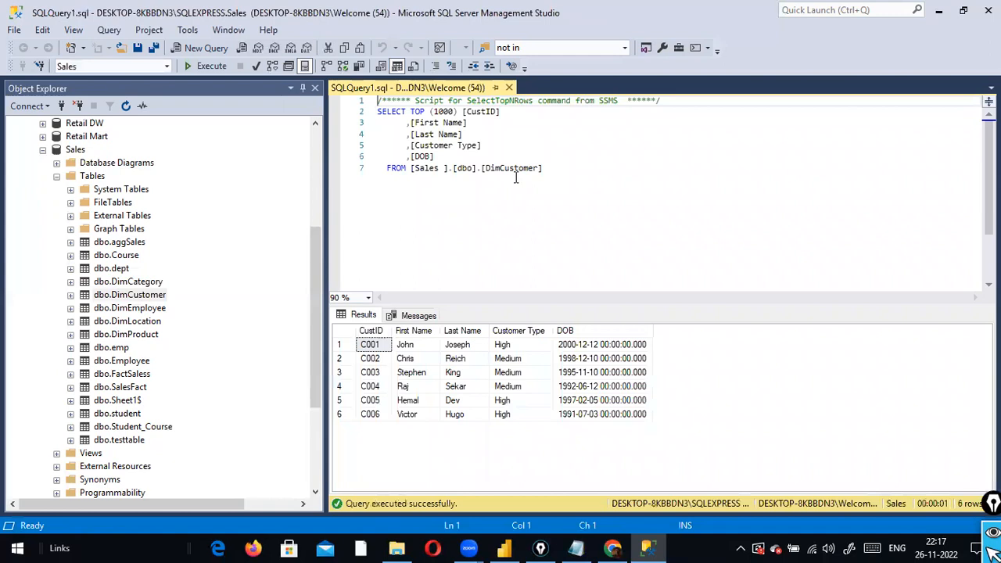
Highlight all seven lines of the generated DimCustomer query, then switch to Power BI
left_click_drag(547, 175, 376, 100)
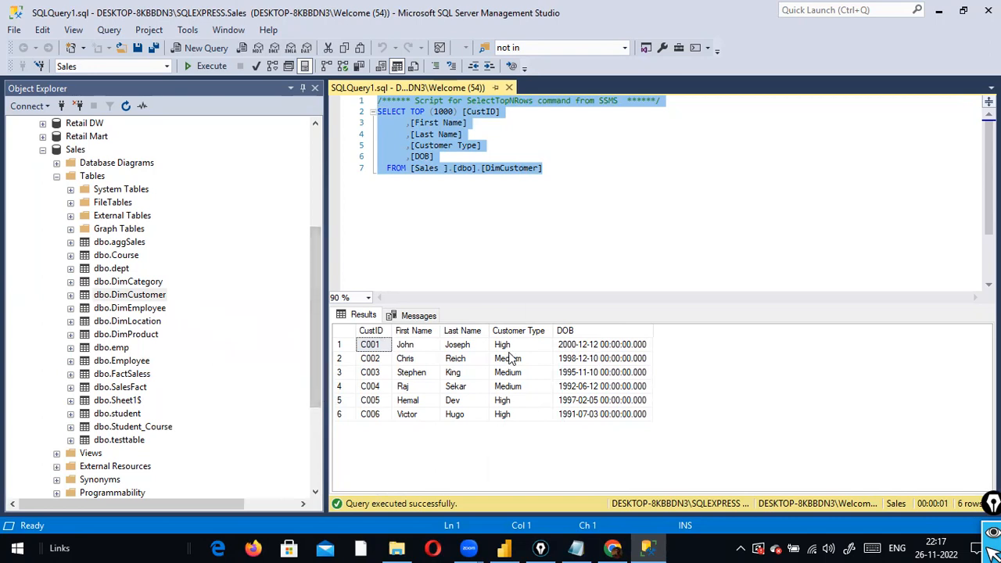
left_click(538, 202)
left_click_drag(565, 191, 272, 92)
key("alt+Tab")
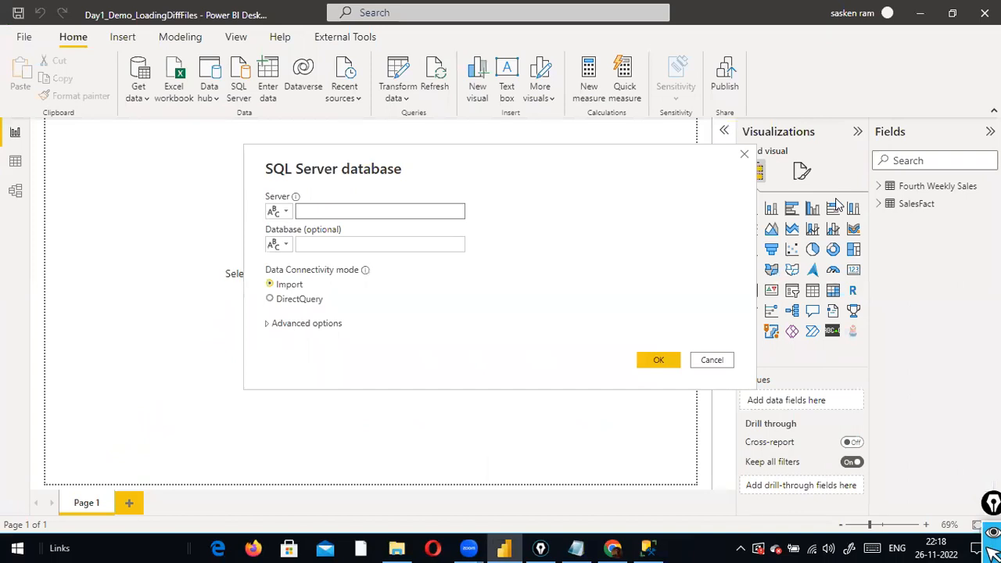
Copy the server name from a new Database Engine connection dialog in Management Studio
key("alt+Tab")
scroll(133, 145, "up", 5)
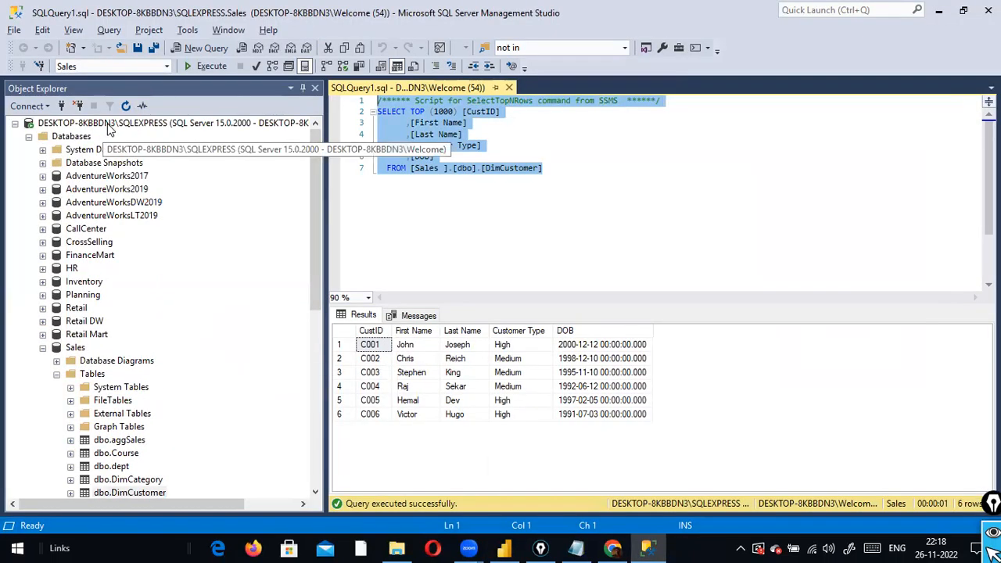
left_click(32, 106)
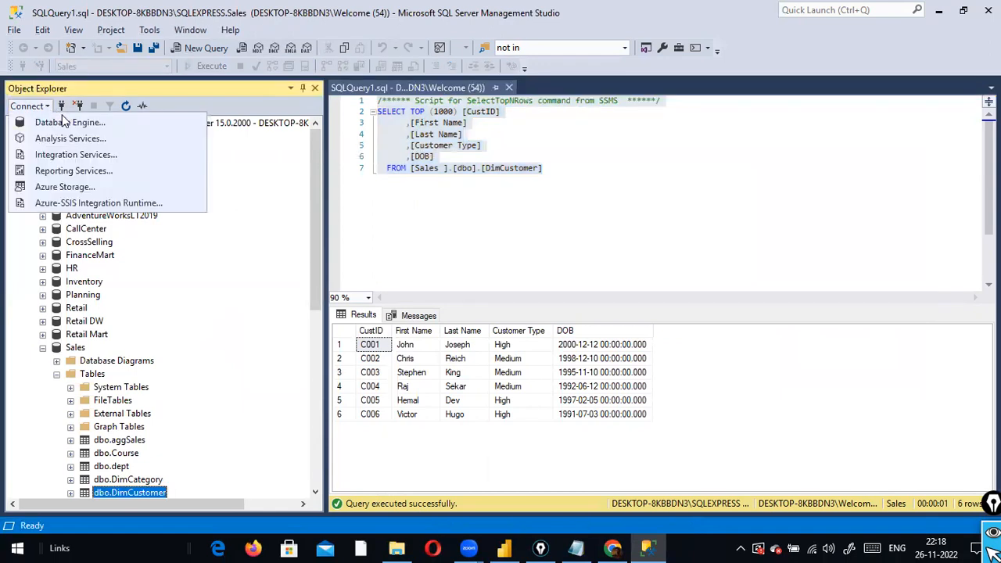
left_click(68, 125)
left_click(590, 181)
left_click_drag(590, 182, 375, 175)
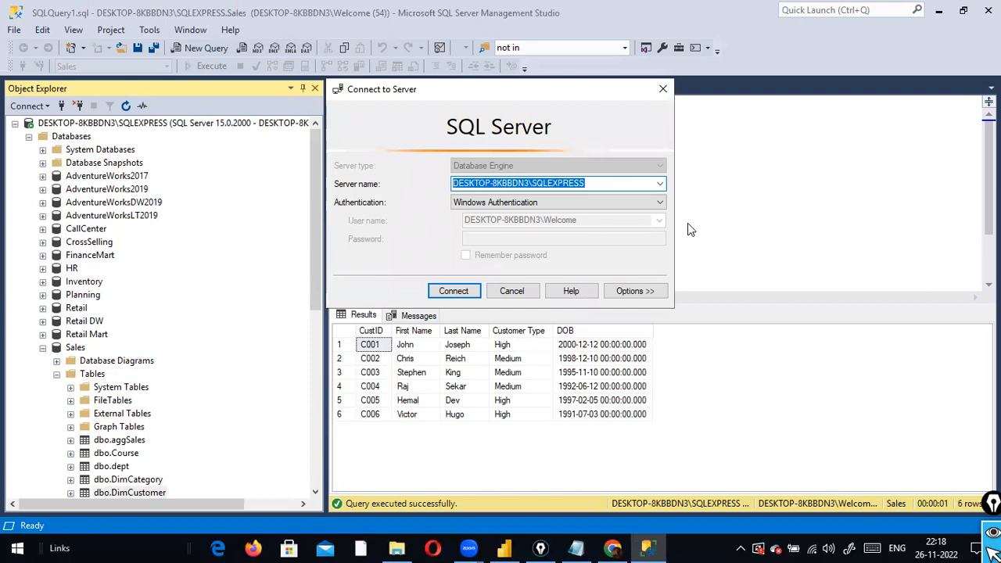
right_click(614, 184)
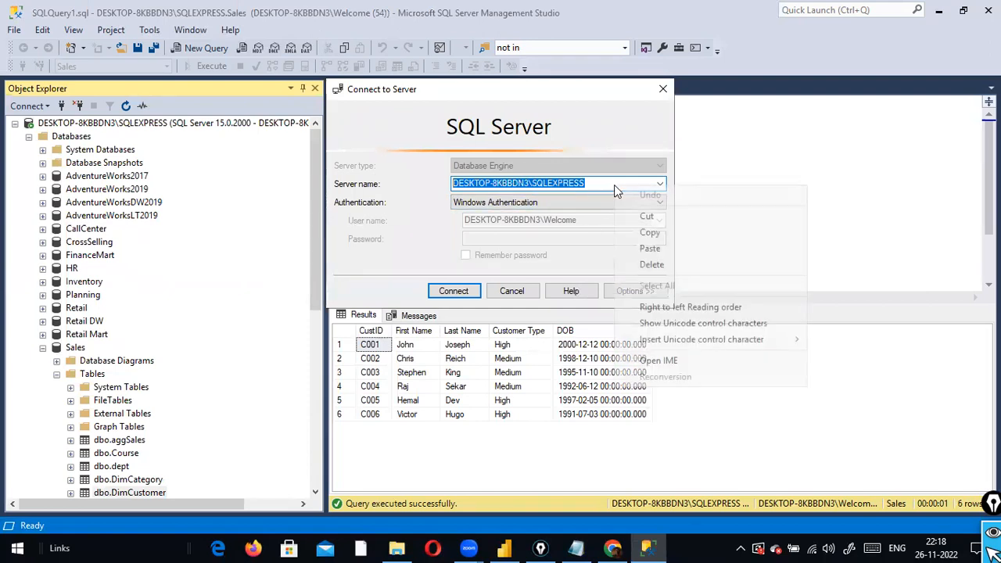
left_click(662, 233)
Paste the server name into Power BI's Server box and enter Sales as the database
key("alt+Tab")
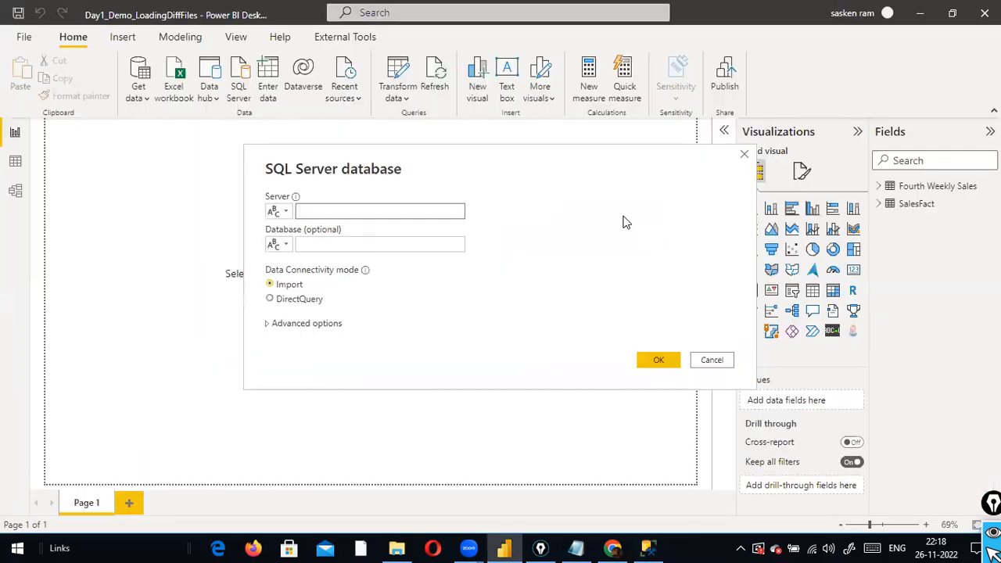
left_click(336, 212)
key("ctrl+v")
left_click(364, 248)
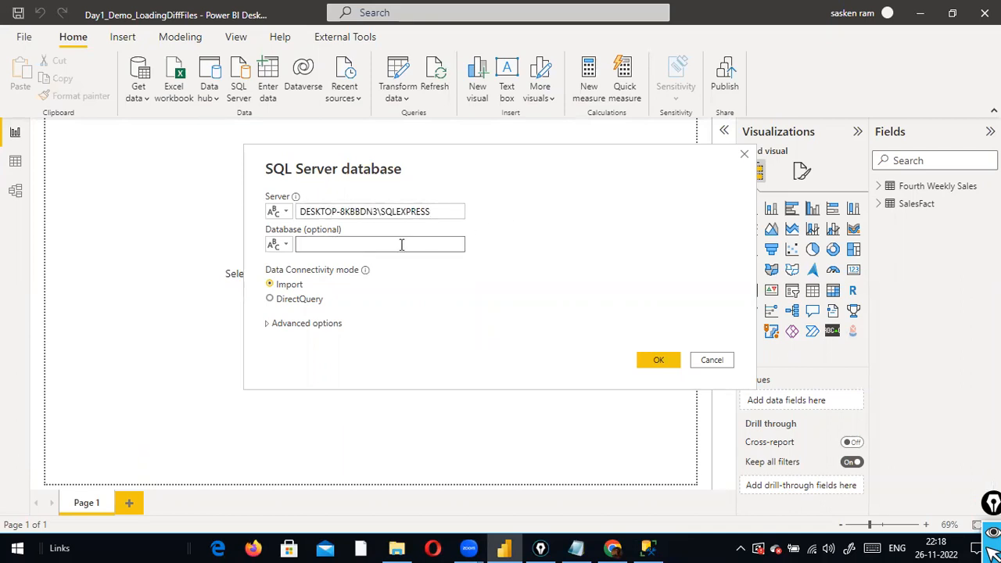
key("alt+Tab")
left_click(515, 292)
left_click(75, 347)
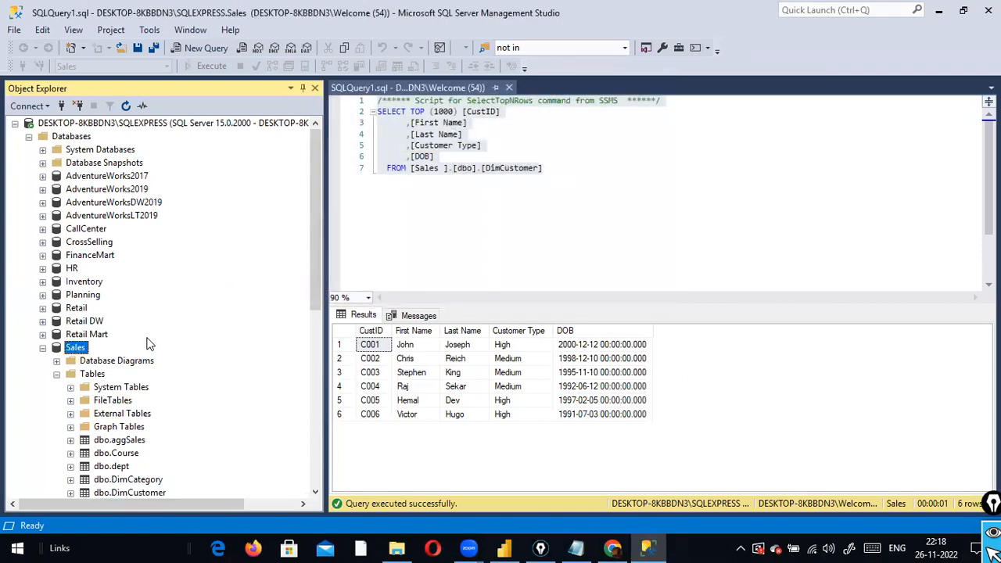
key("alt+Tab")
left_click(401, 249)
type("Sales")
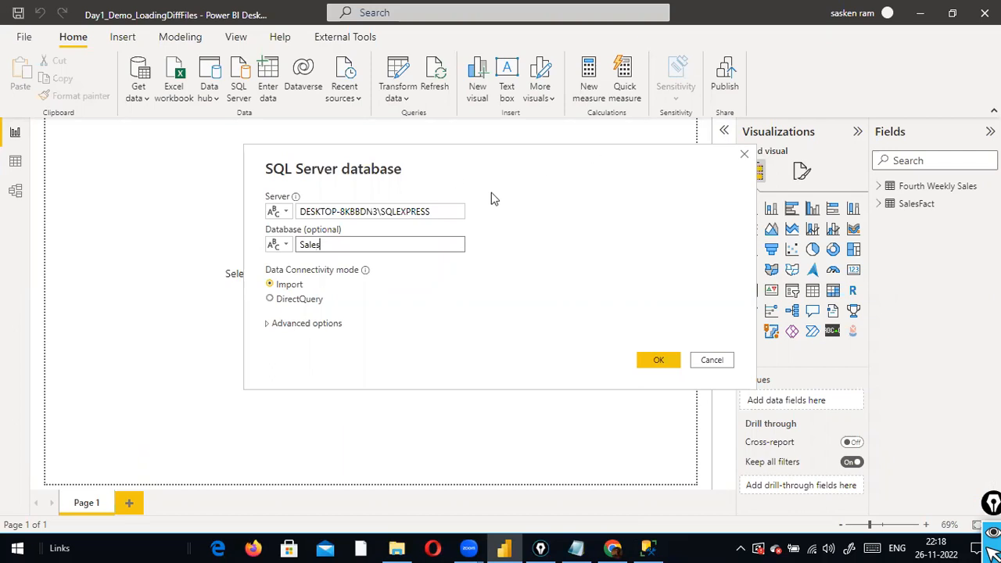
Check the server and database entries, then confirm the connection with OK
left_click_drag(434, 212, 228, 218)
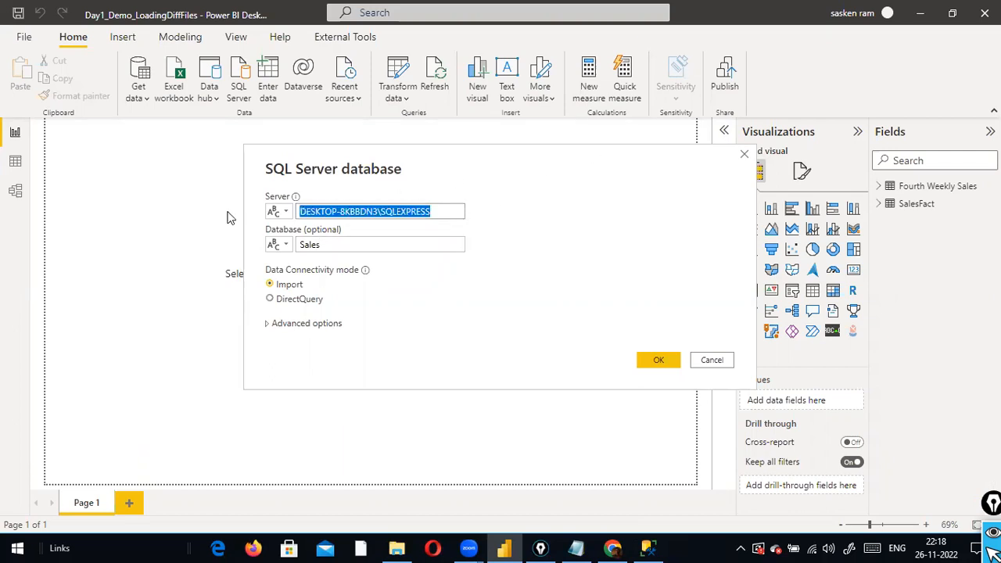
left_click(302, 245)
double_click(302, 245)
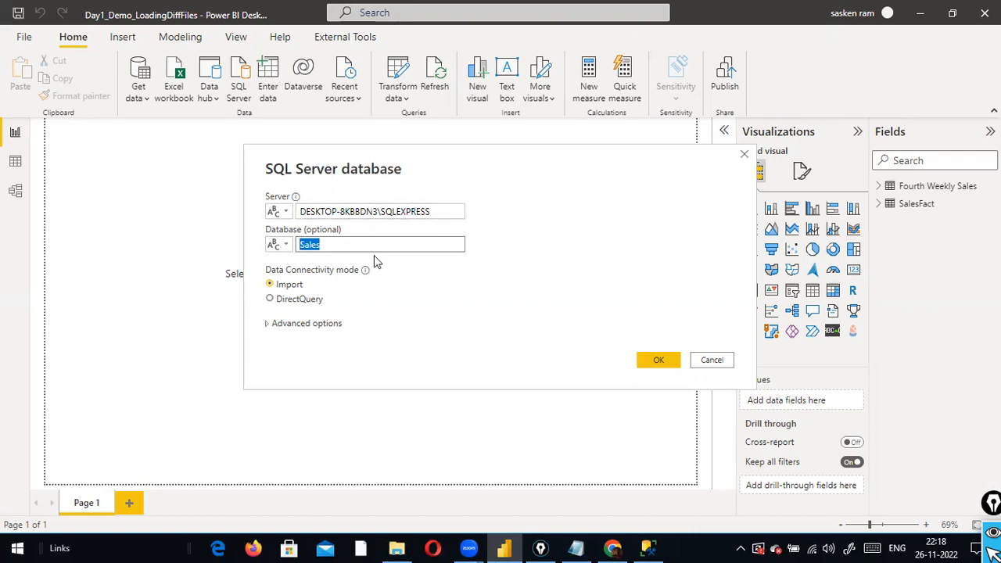
left_click(430, 210)
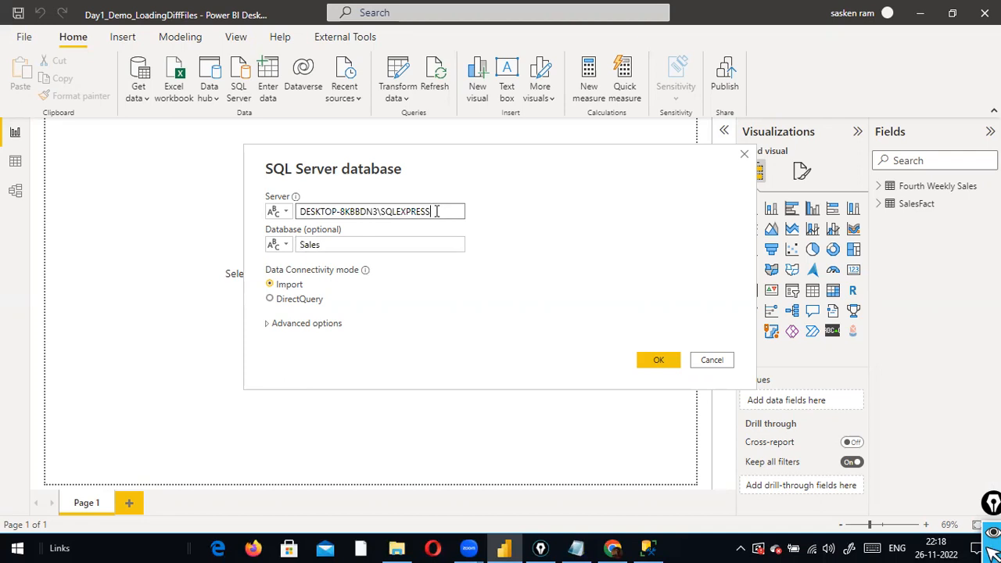
left_click_drag(433, 211, 264, 212)
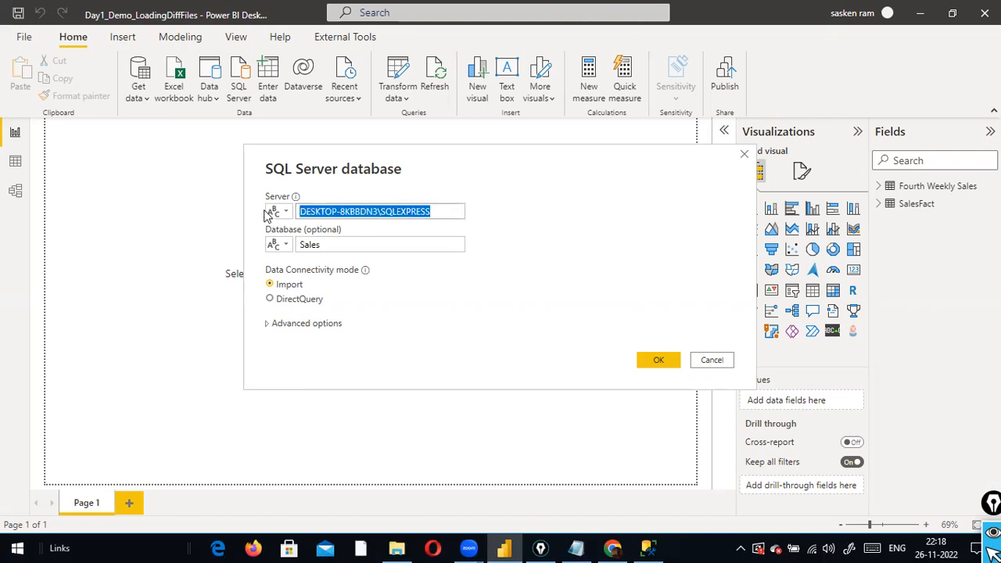
left_click(404, 243)
left_click(434, 215)
left_click(402, 244)
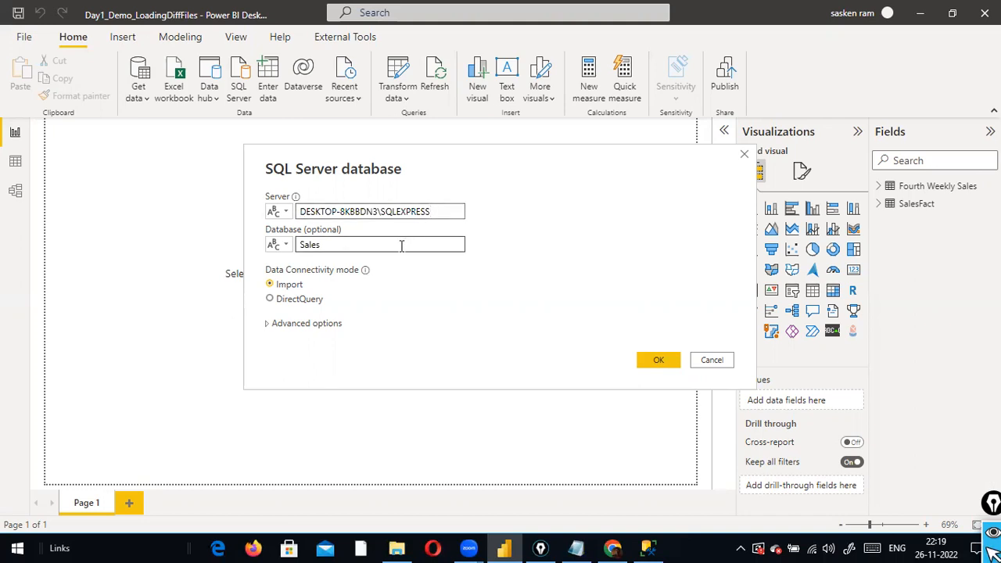
left_click_drag(401, 246, 127, 233)
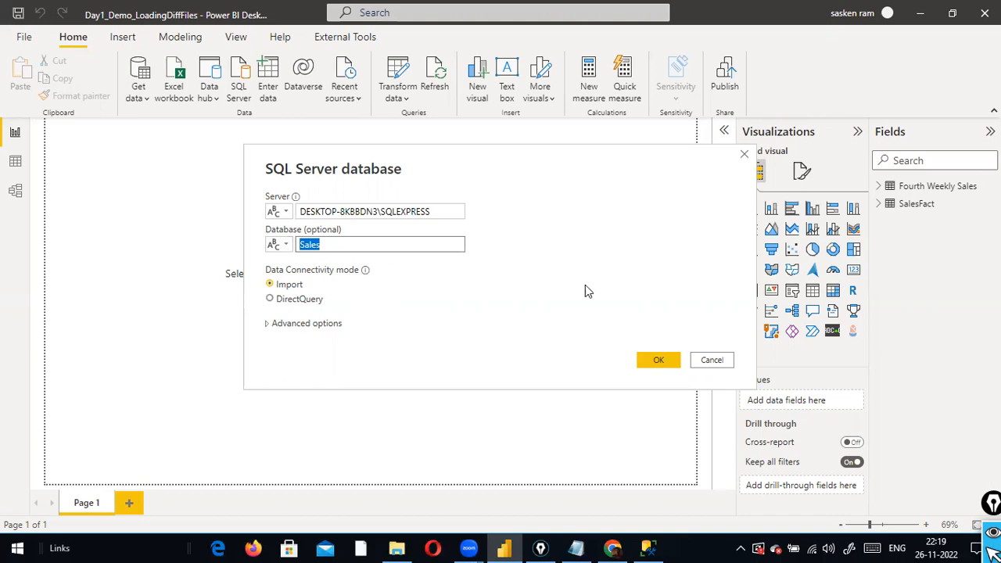
left_click(655, 359)
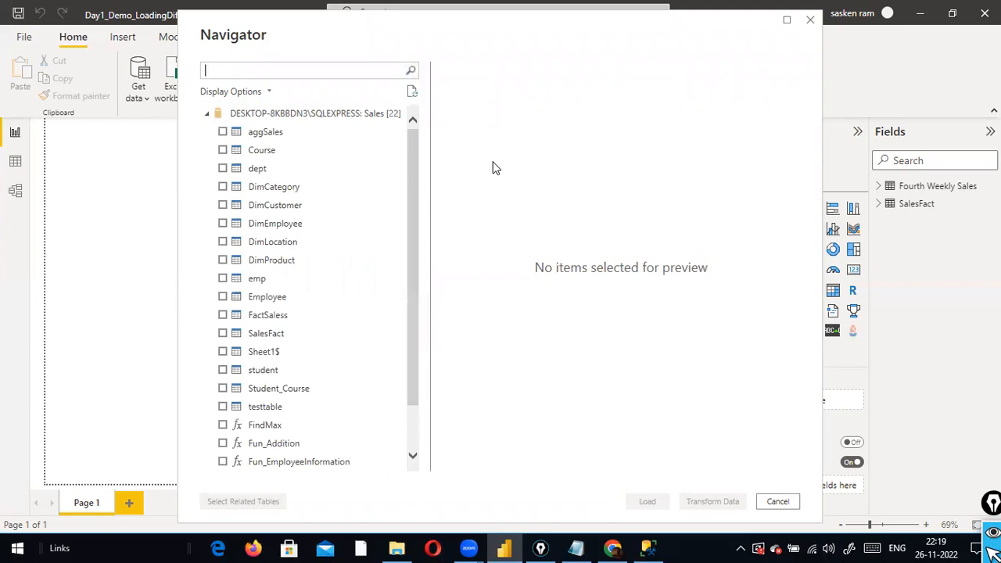
Tick DimCustomer in the Navigator, load it, then apply the pending query changes
key("alt+Tab")
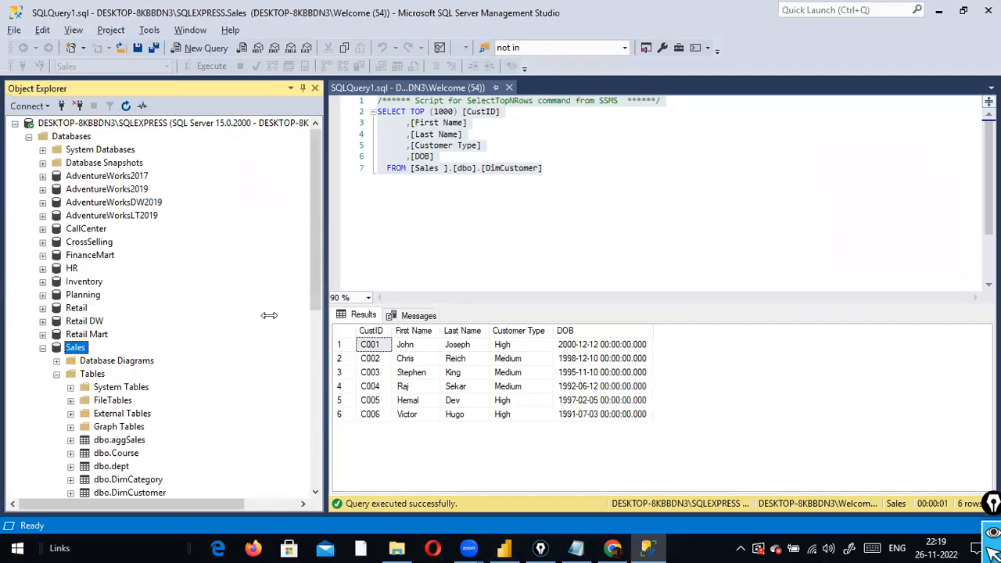
key("alt+Tab")
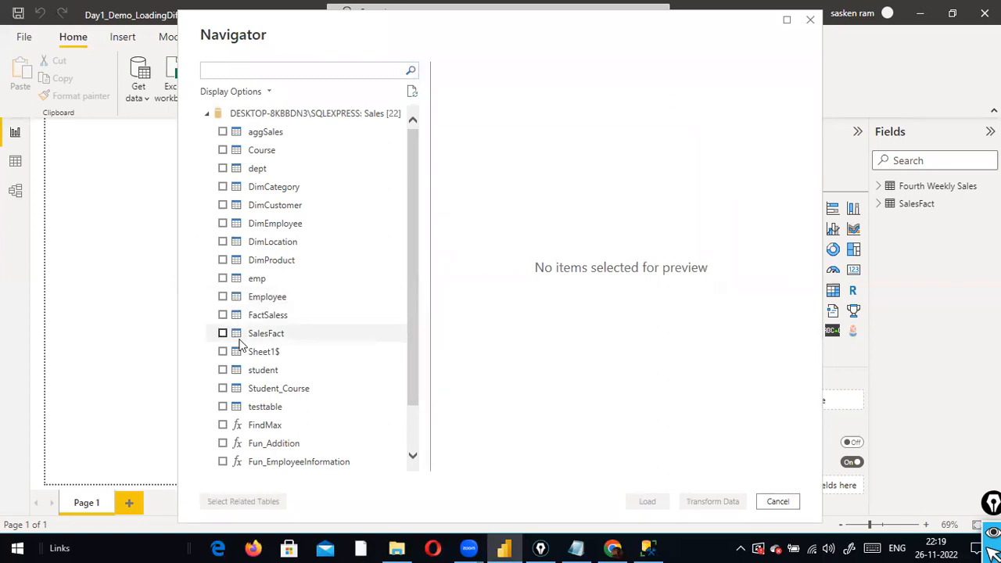
scroll(240, 346, "down", 1)
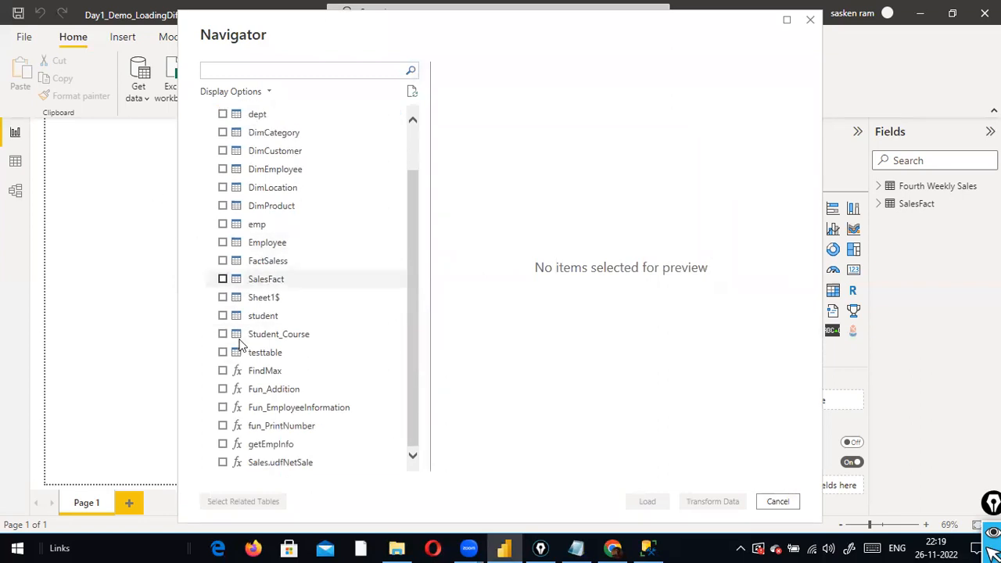
left_click(223, 151)
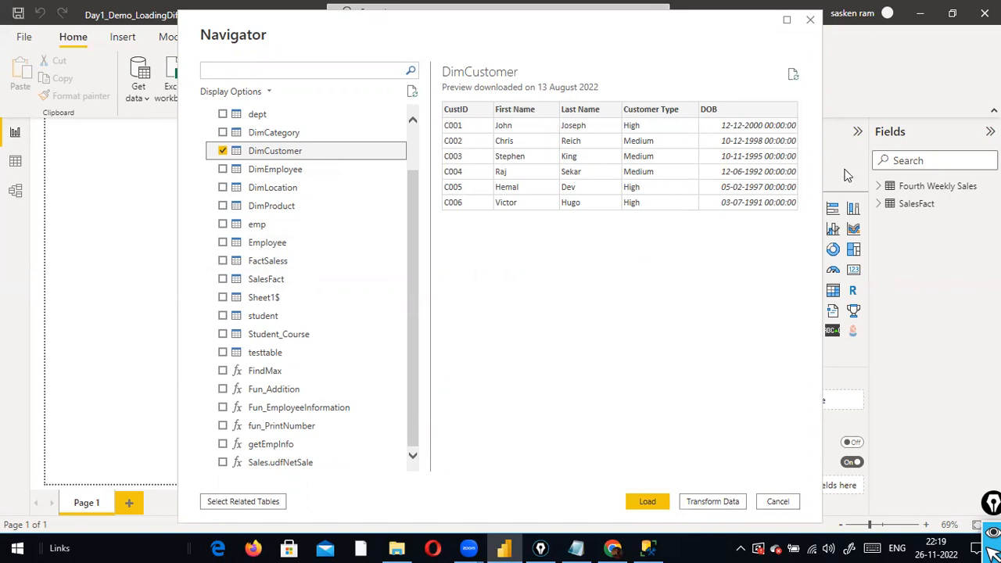
left_click(646, 504)
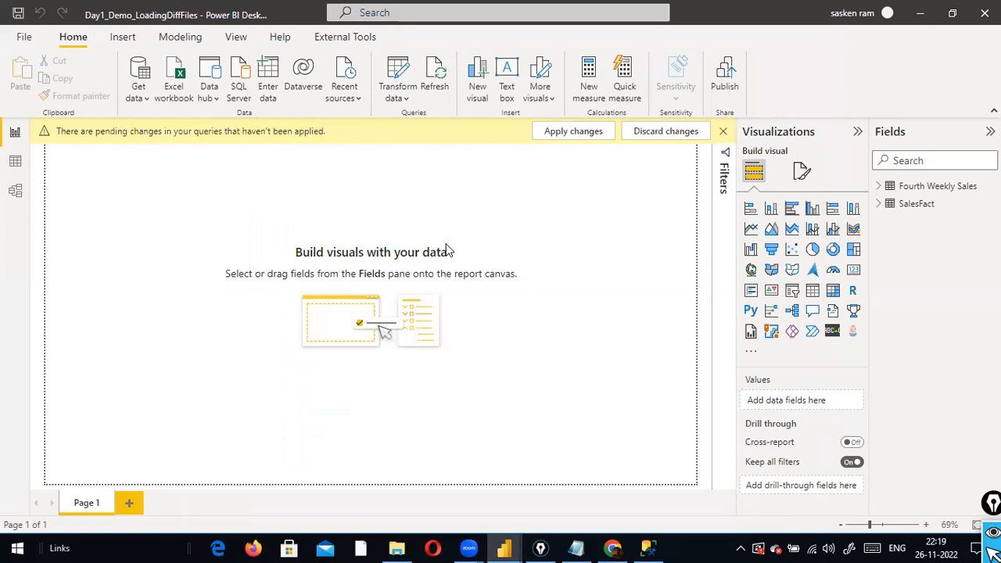
left_click(569, 133)
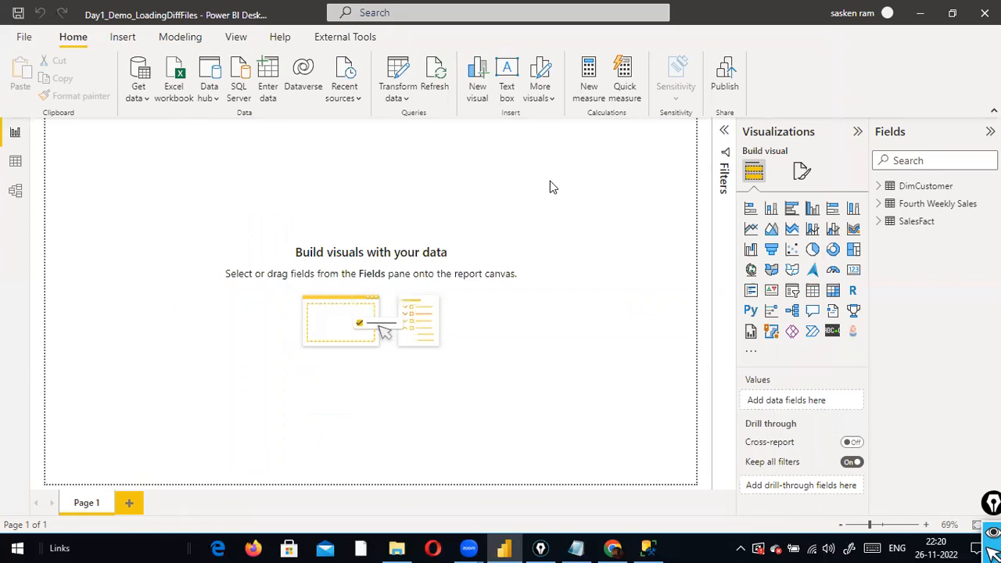
Start a new SQL Server database connection with DESKTOP-8KBBDN3\SQLEXPRESS pasted as the server
left_click(139, 104)
left_click(207, 244)
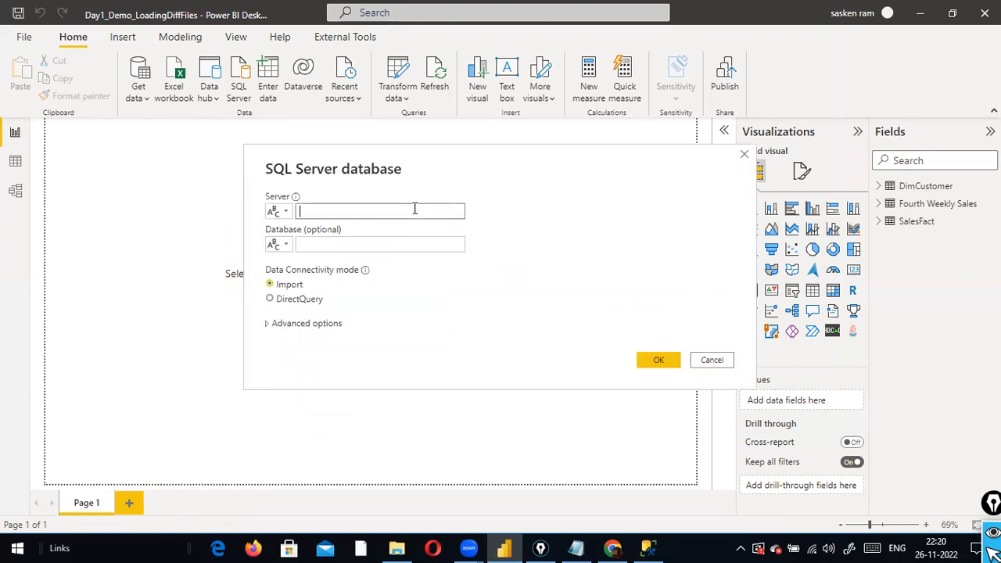
key("ctrl+v")
Enter Sales as the database, then draw a red box and arrow on the connectivity mode options
left_click(407, 247)
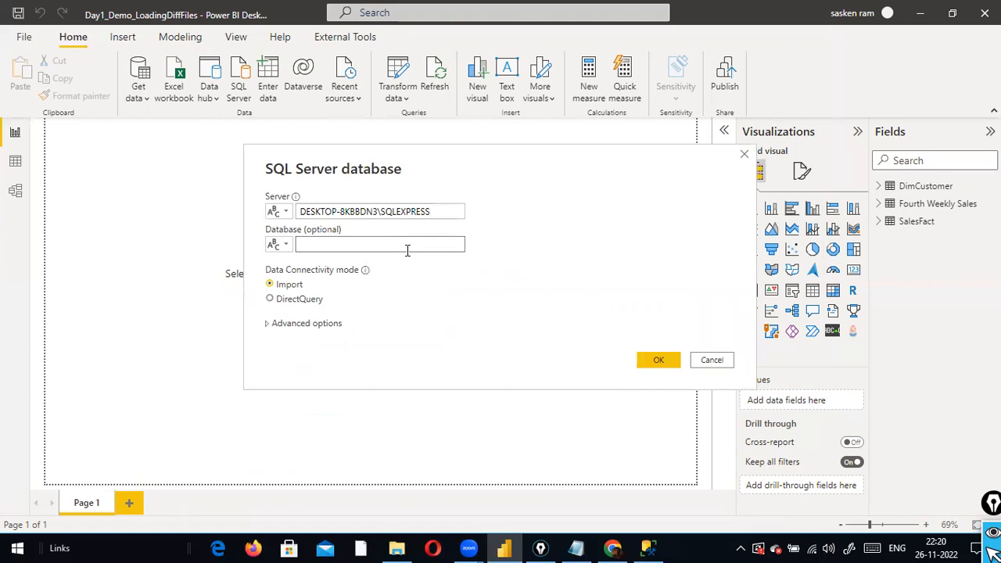
type("Sales")
mouse_move(251, 255)
left_mouse_down()
mouse_move(254, 303)
mouse_move(418, 311)
left_mouse_up()
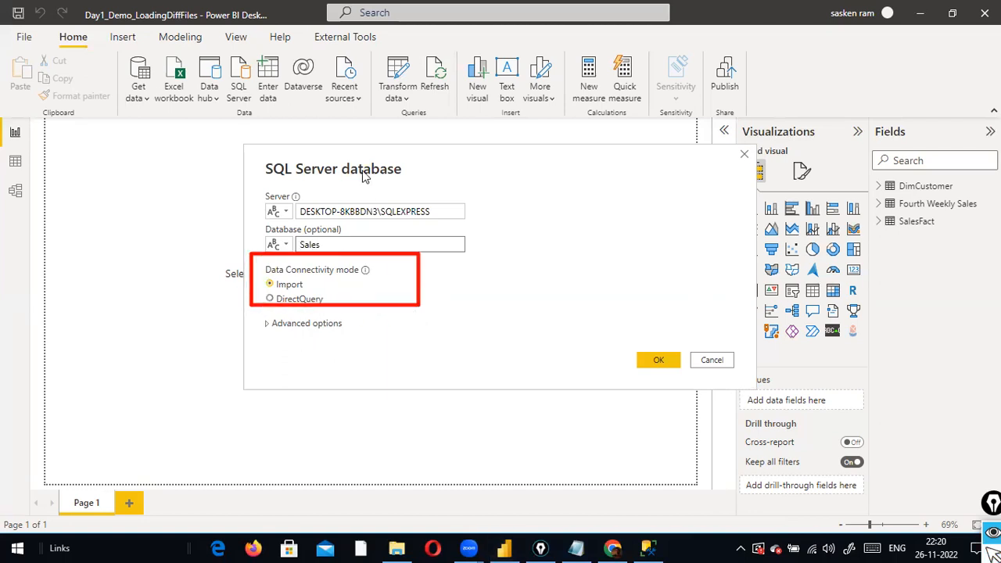
left_click_drag(357, 177, 357, 249)
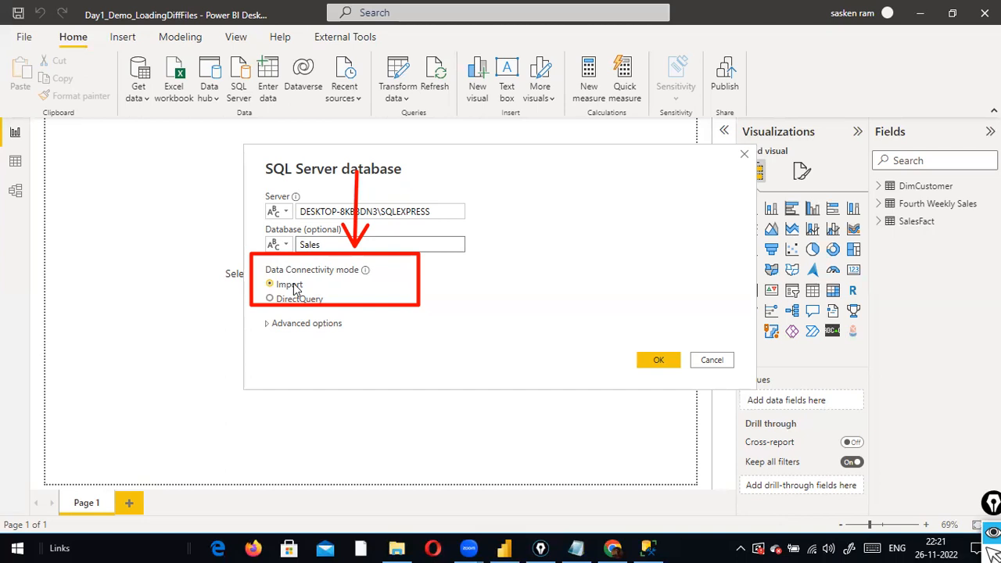
key("alt+Tab")
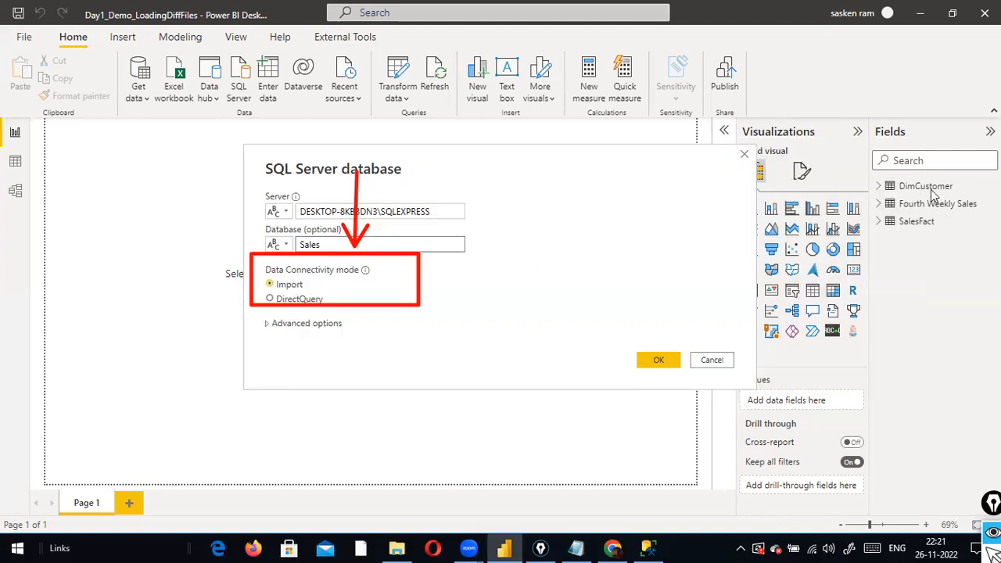
Draw red arrows at DimCustomer in the Fields pane and at the DirectQuery option
left_click_drag(933, 92, 938, 178)
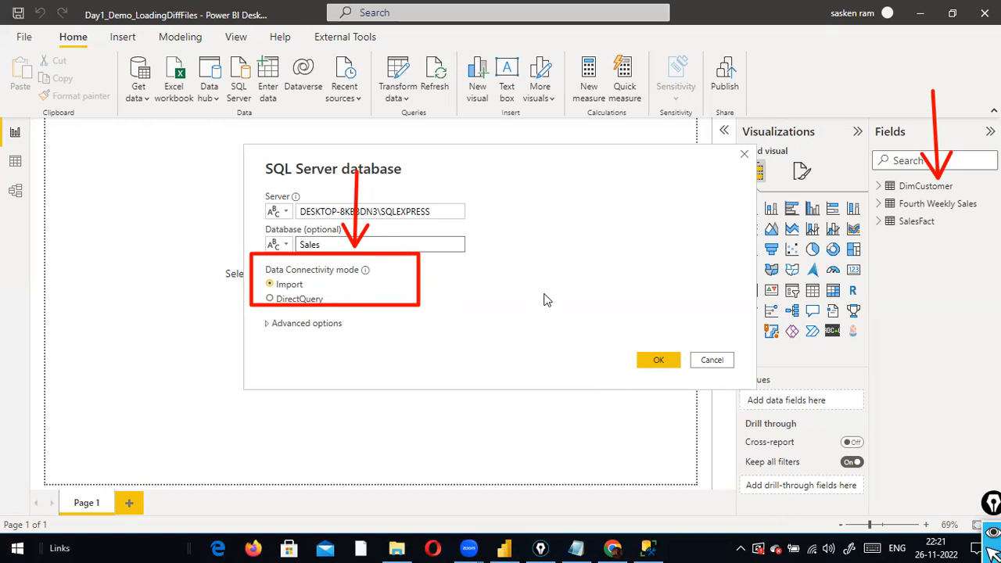
left_click_drag(86, 303, 256, 305)
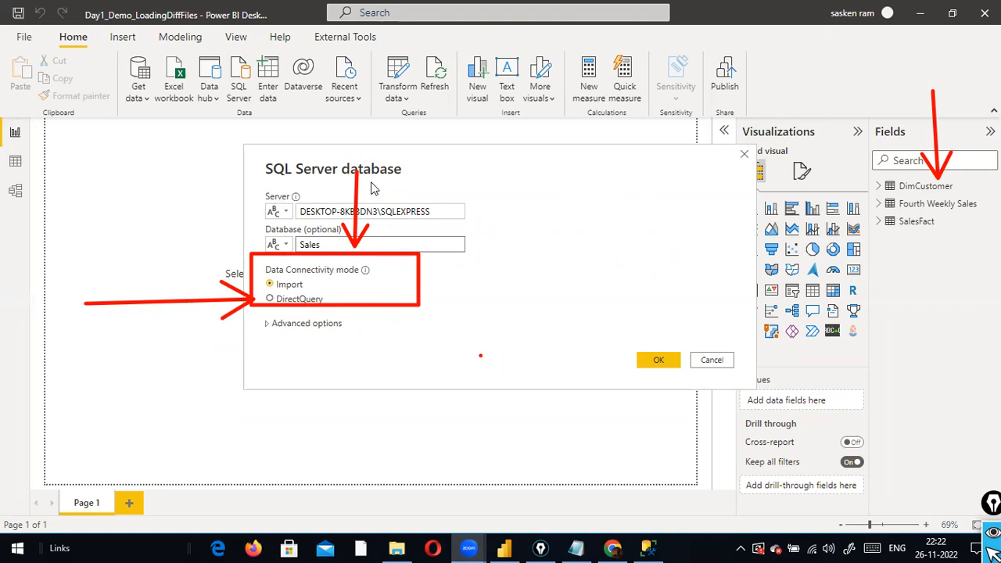
Choose DirectQuery as the connectivity mode and confirm to open the Sales Navigator
left_click(271, 300)
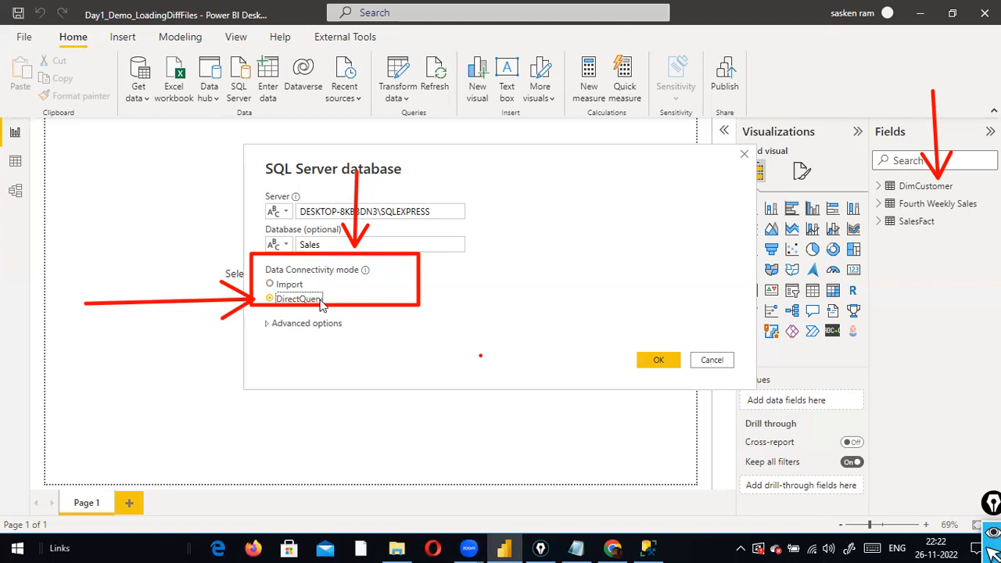
key("alt+Tab")
key("alt+Tab")
key("alt+Tab")
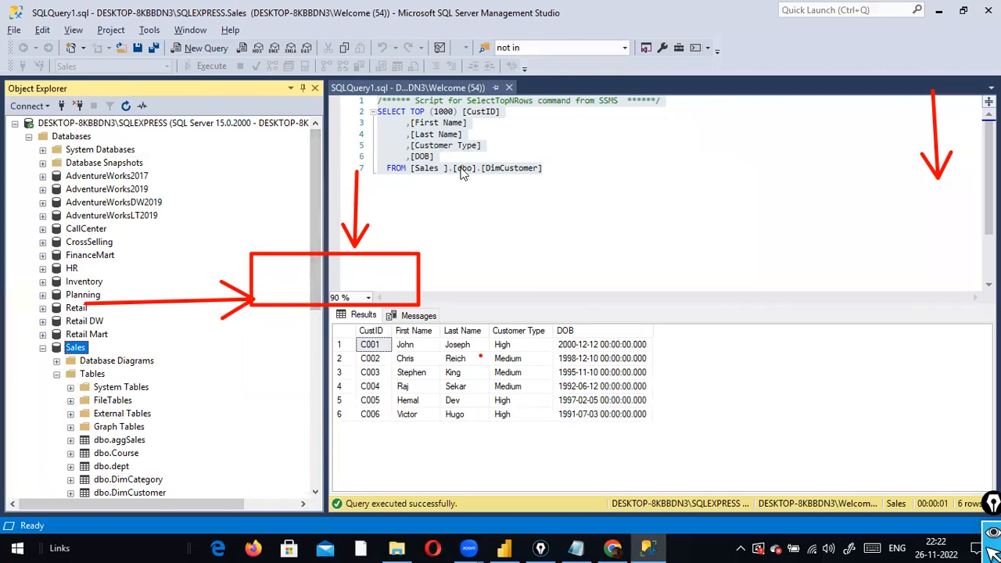
key("alt+Tab")
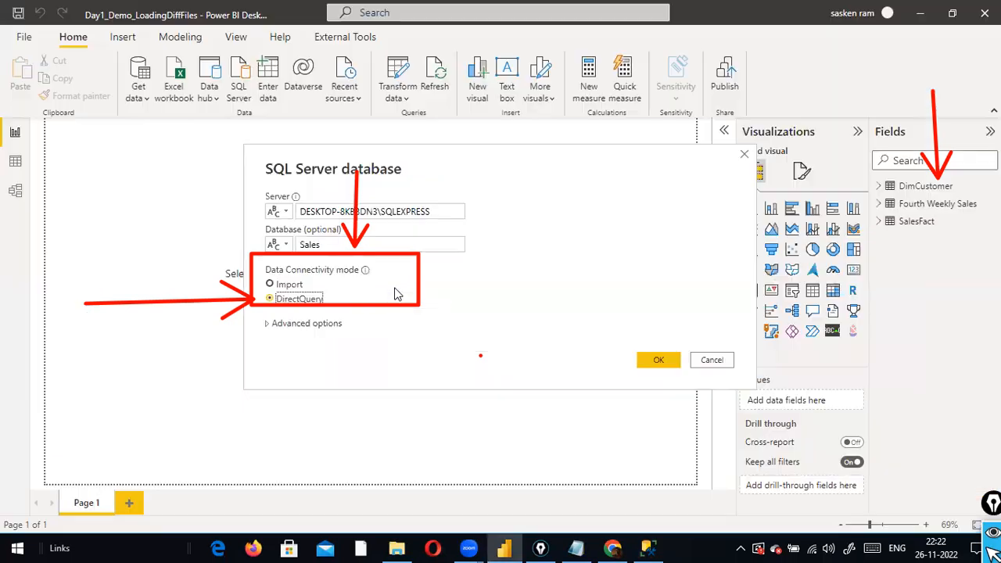
left_click(663, 362)
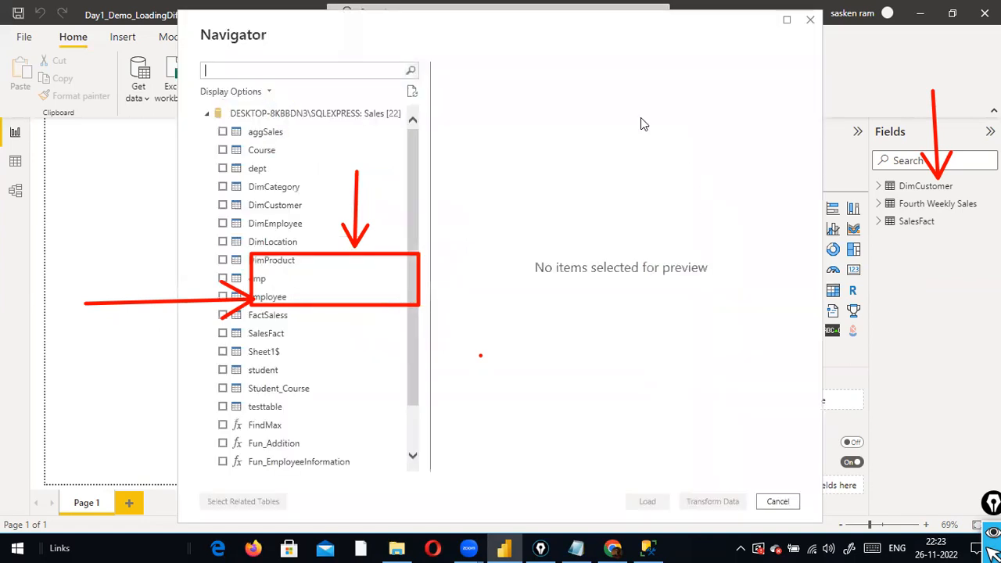
Erase the red ink, then tick DimLocation in the Navigator and load it
key("ctrl+shift+7")
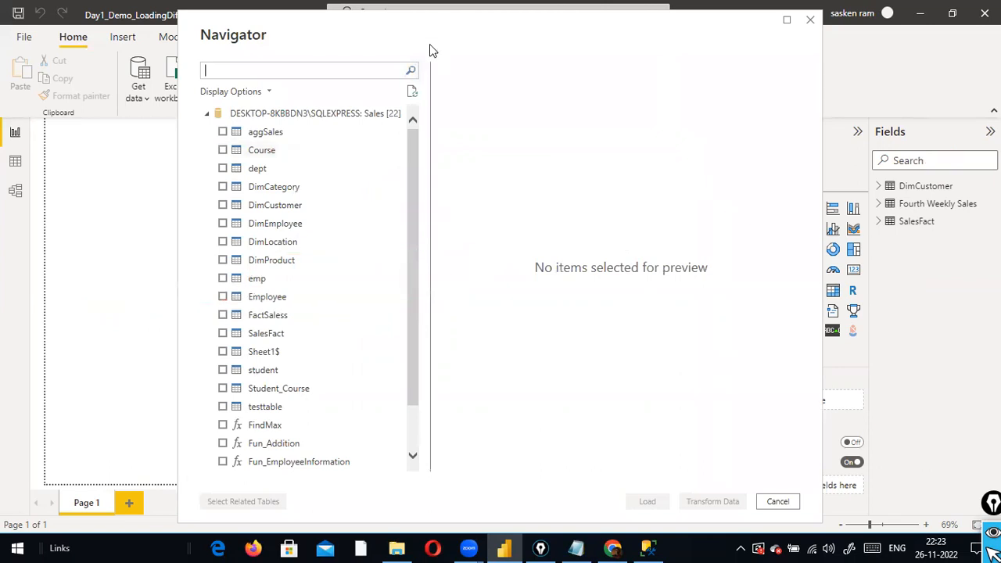
left_click(224, 242)
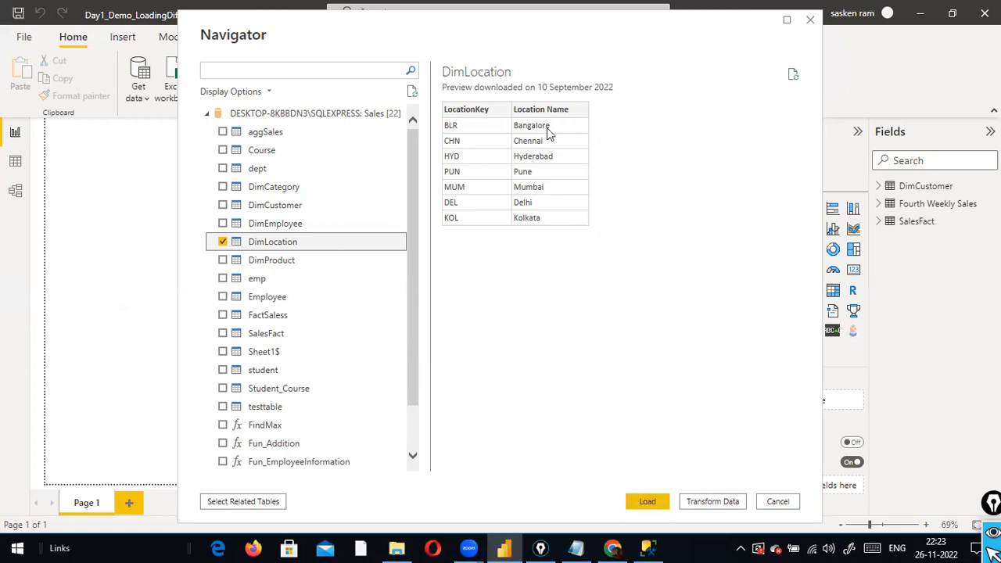
left_click(650, 501)
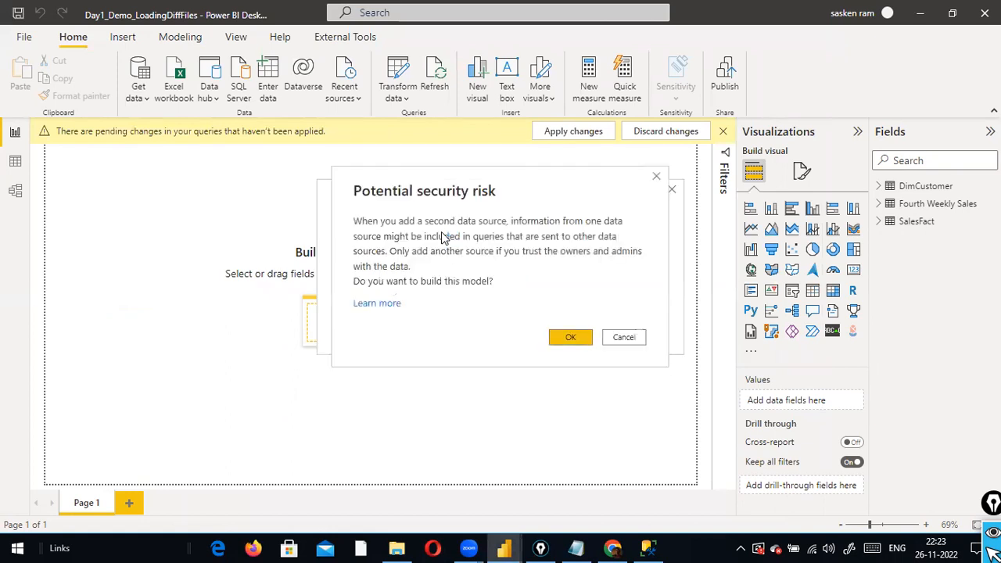
Accept the second-data-source warning, expand DimLocation's fields, and switch to Data view
left_click(568, 341)
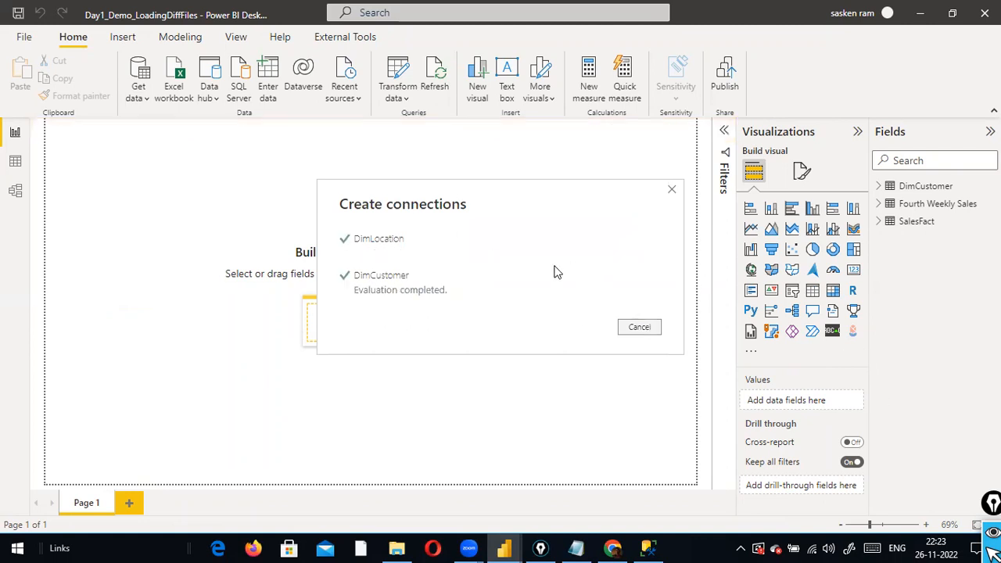
key("alt+Tab")
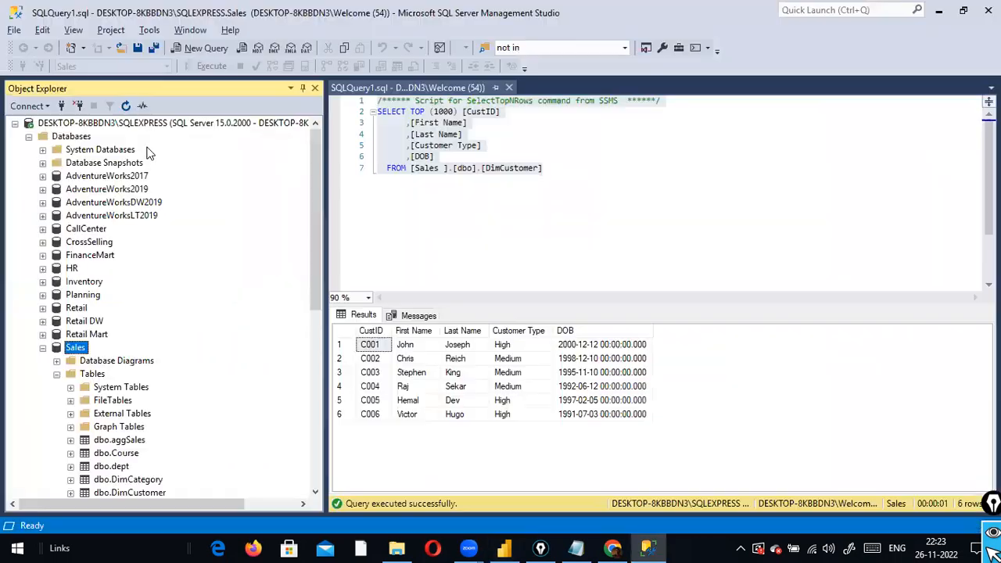
key("alt+Tab")
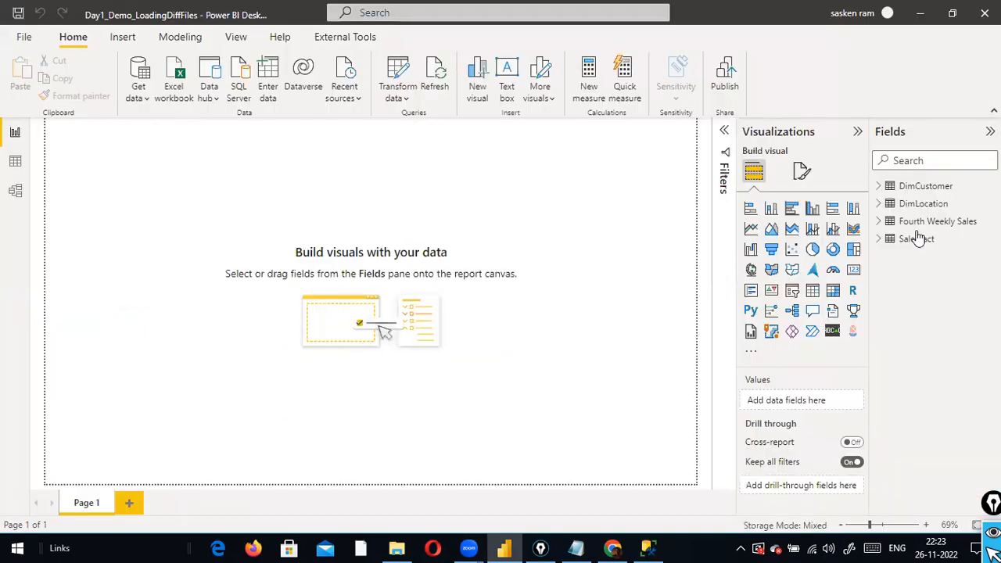
left_click(880, 206)
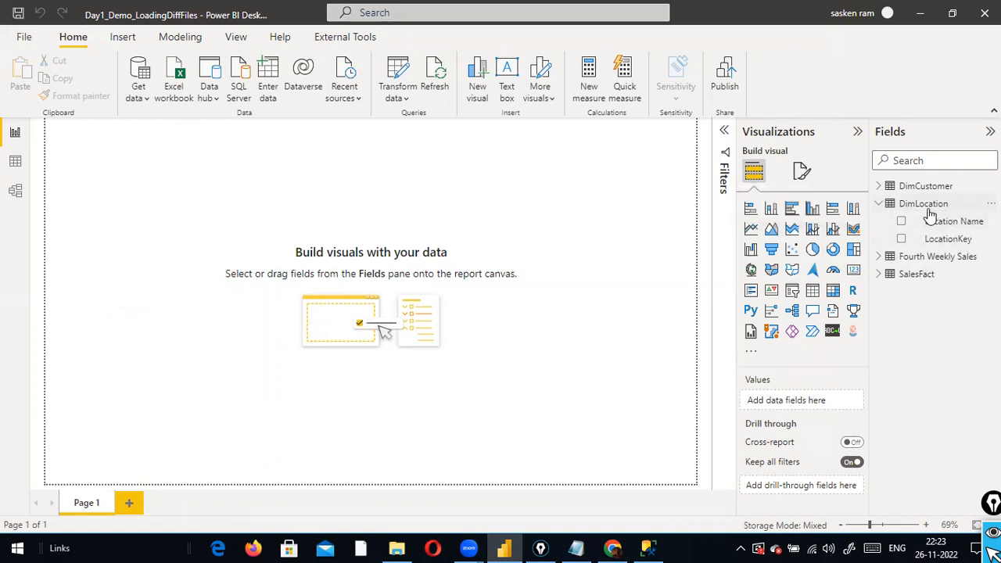
left_click(16, 163)
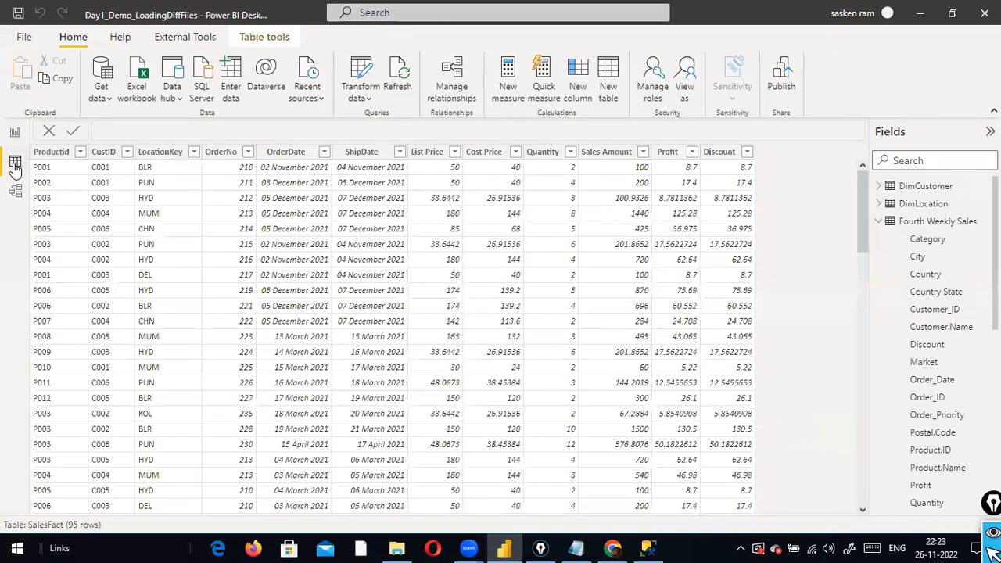
Preview DimLocation, SalesFact, then DimLocation again, showing DirectQuery data cannot be displayed
left_click(878, 222)
left_click(927, 205)
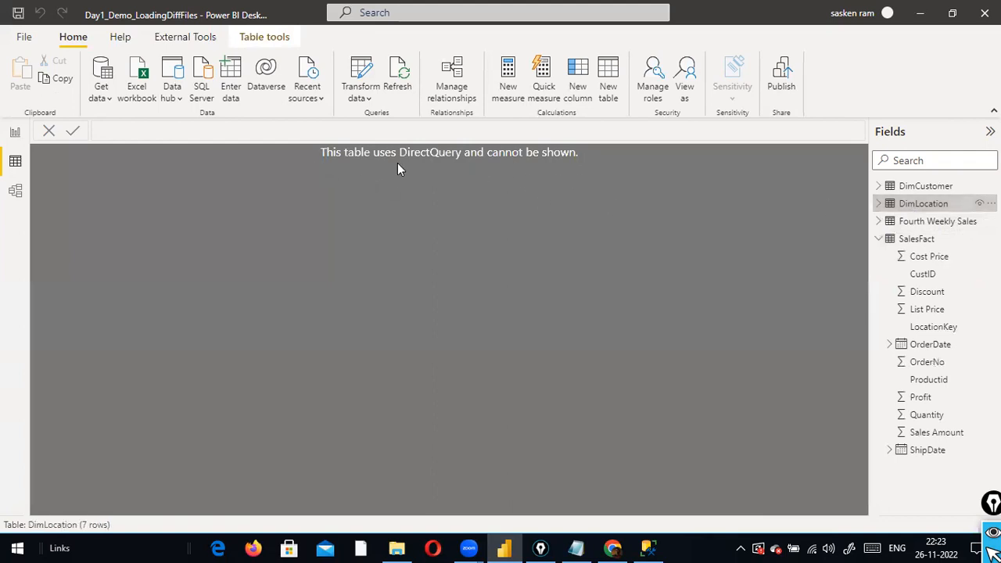
mouse_move(925, 208)
left_click(881, 239)
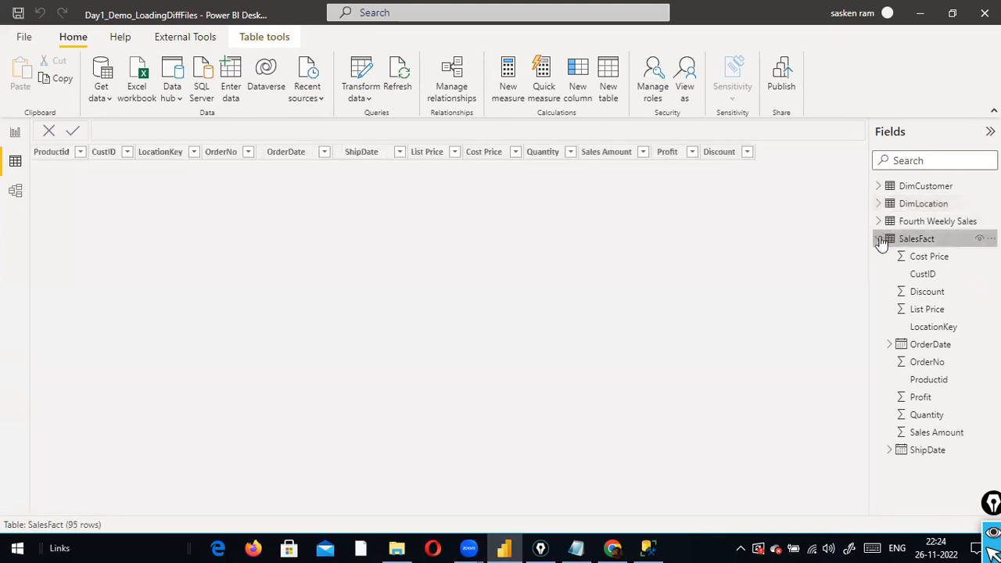
left_click(882, 240)
left_click(884, 203)
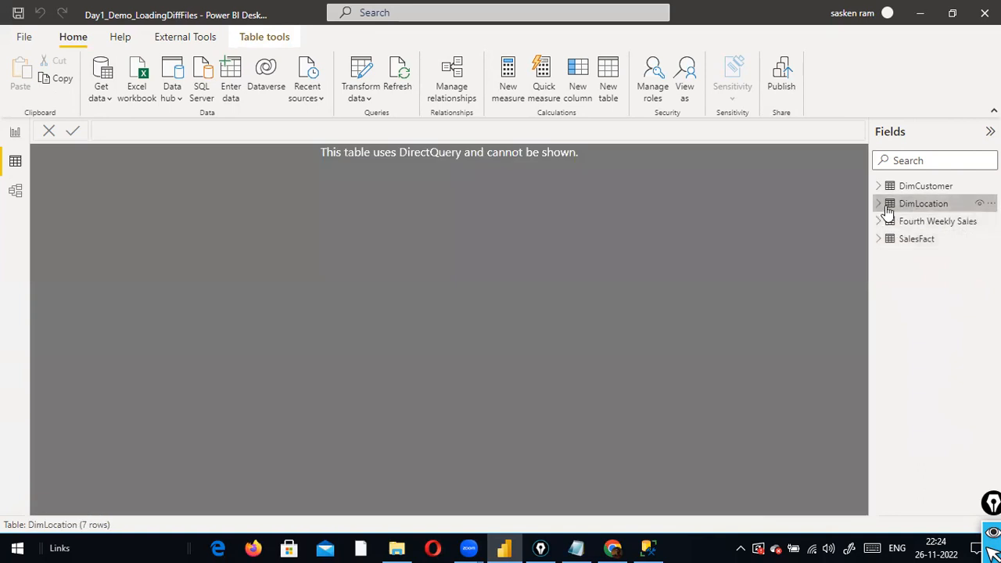
mouse_move(889, 215)
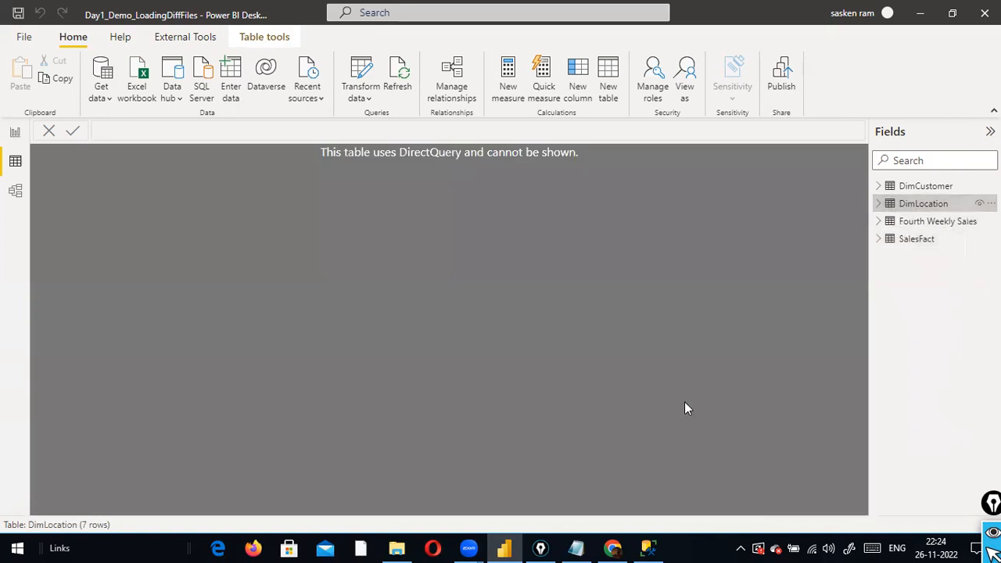
left_click(576, 548)
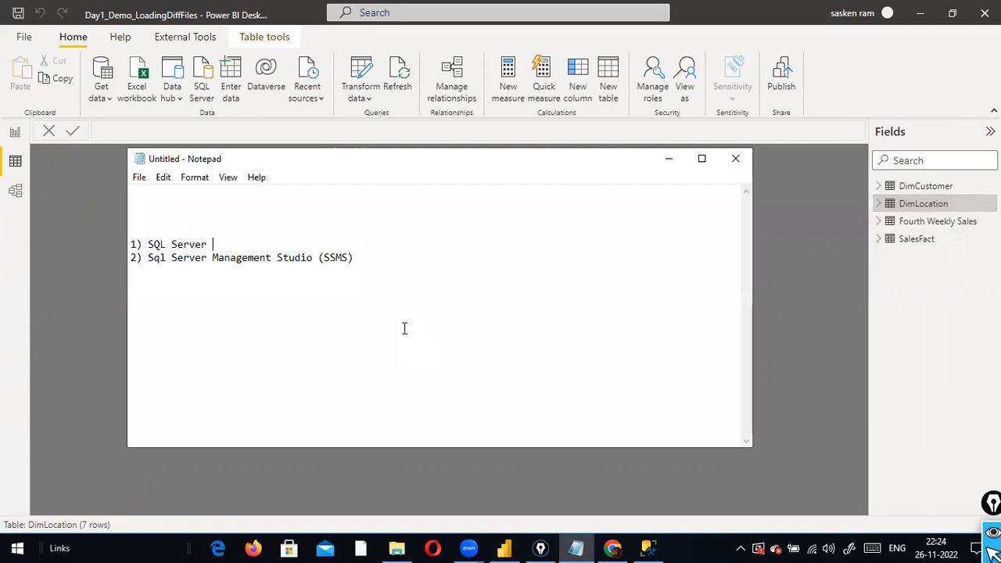
Add the note line 'metadata (table name, column names, and the relationship)' and point out its key words
key("Return")
type("metadata  (table name, coul")
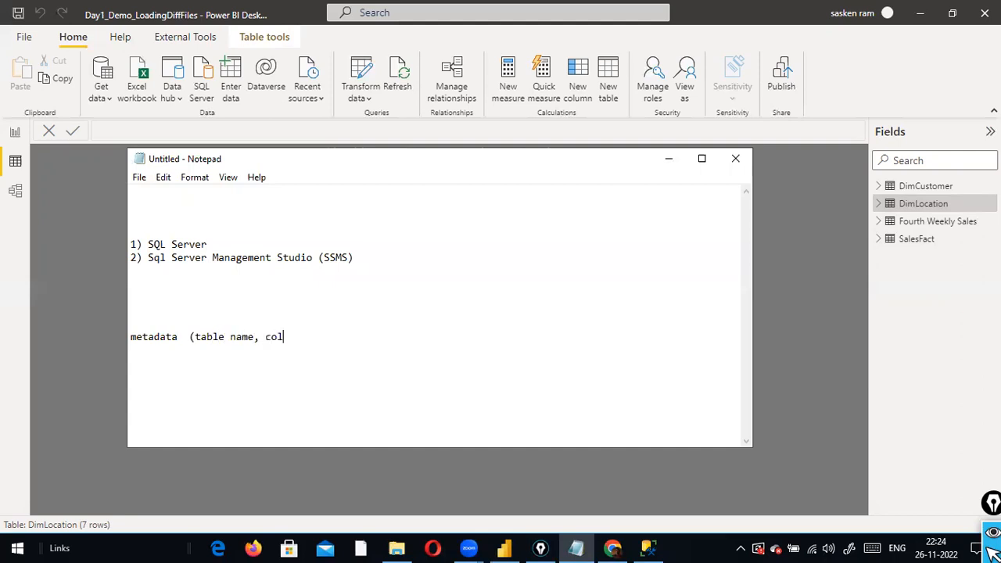
type("umn names, and the  relationship")
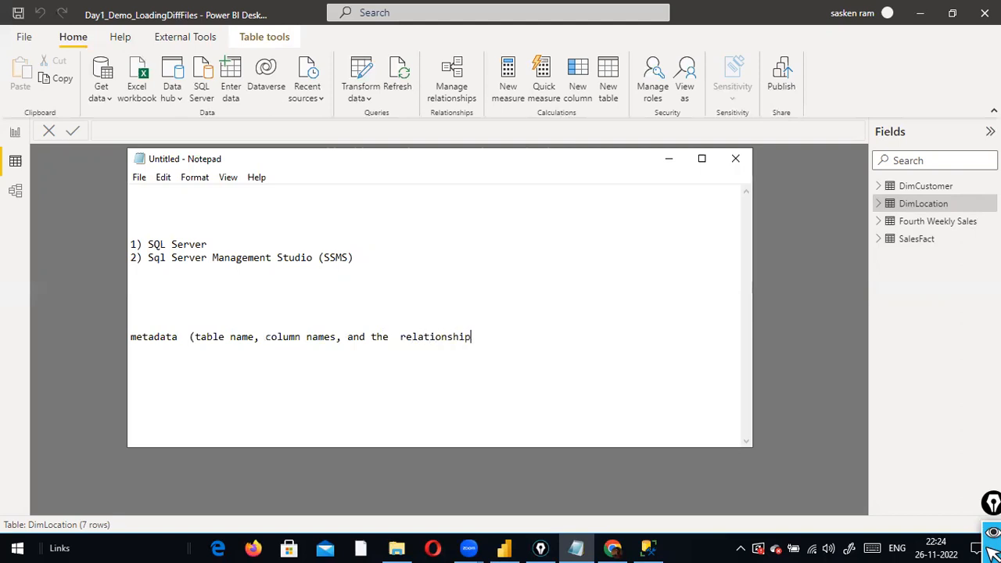
type(")")
double_click(174, 340)
left_click(224, 338)
left_click(212, 342)
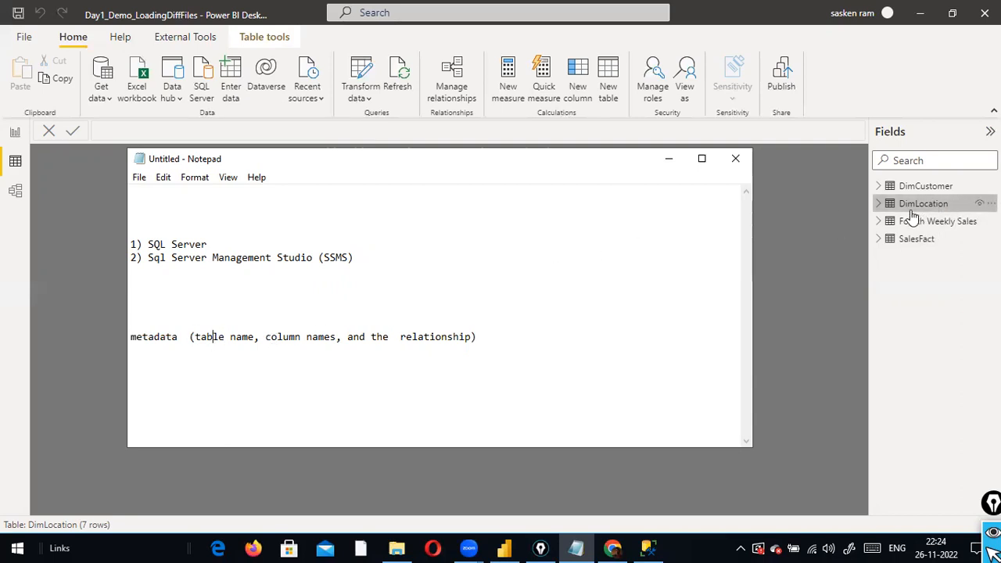
left_click(397, 344)
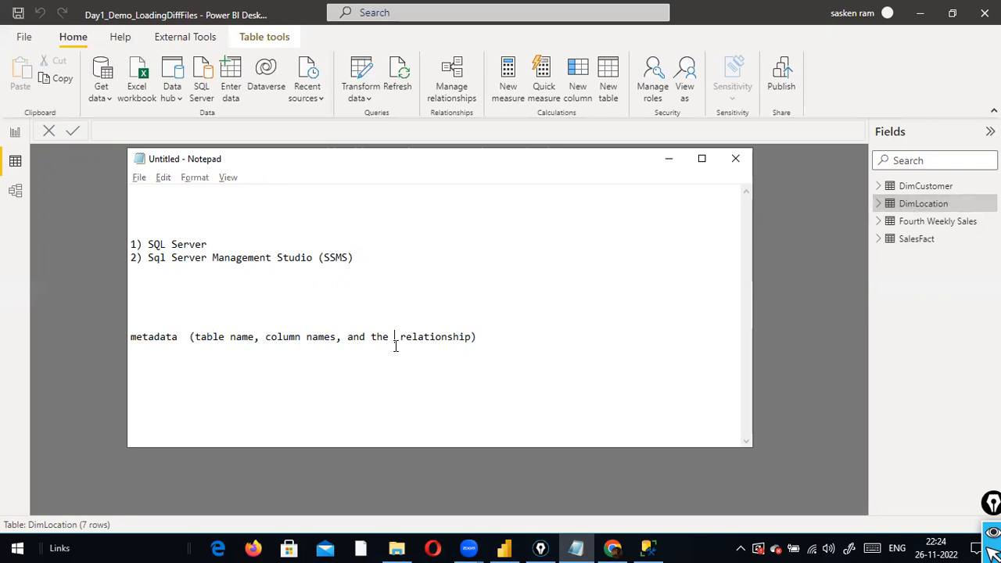
key("alt+Tab")
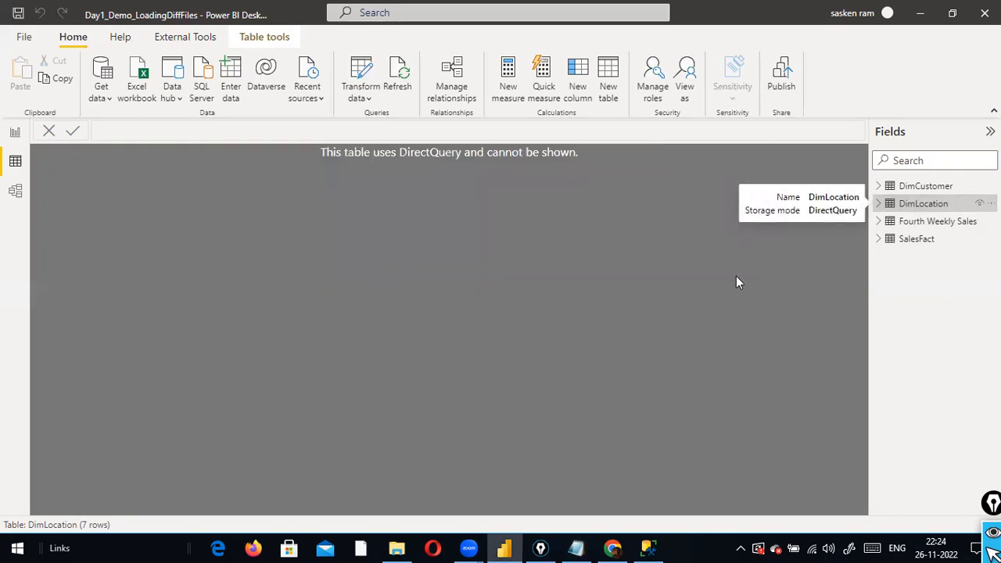
key("alt+Tab")
key("alt+Tab")
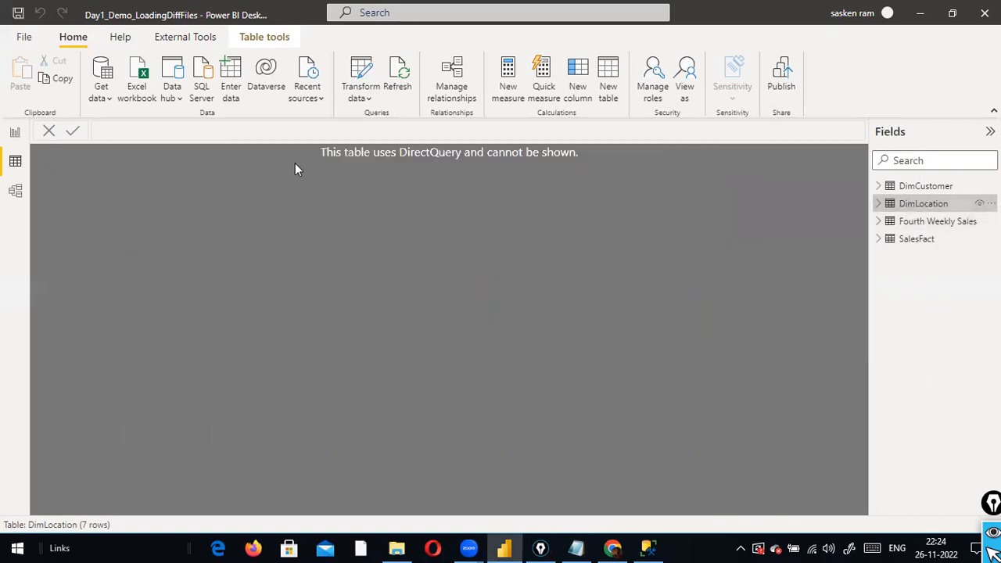
Open the Power Query Editor on the DimLocation query and refresh its preview
left_click(355, 103)
left_click(364, 125)
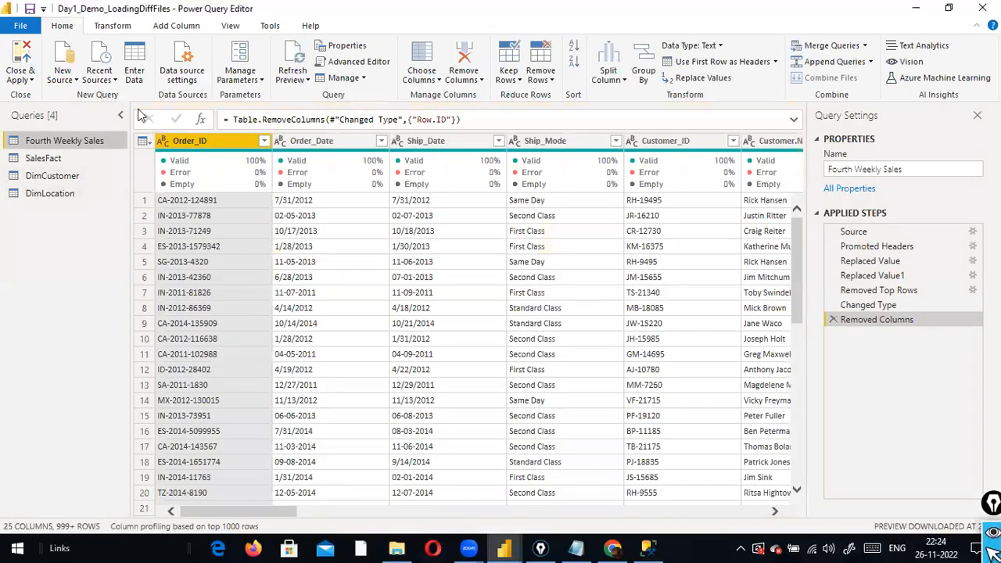
left_click(35, 195)
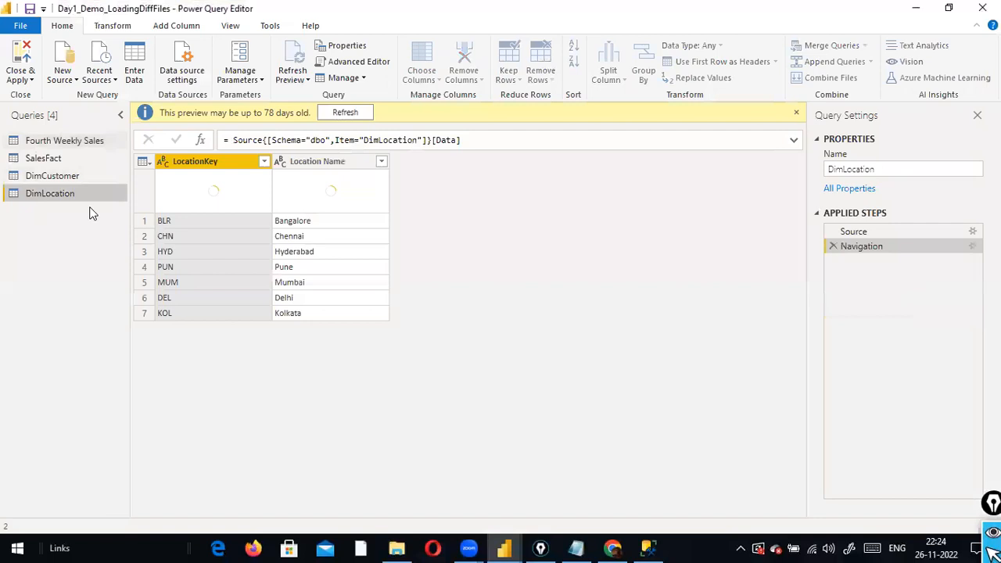
left_click(362, 114)
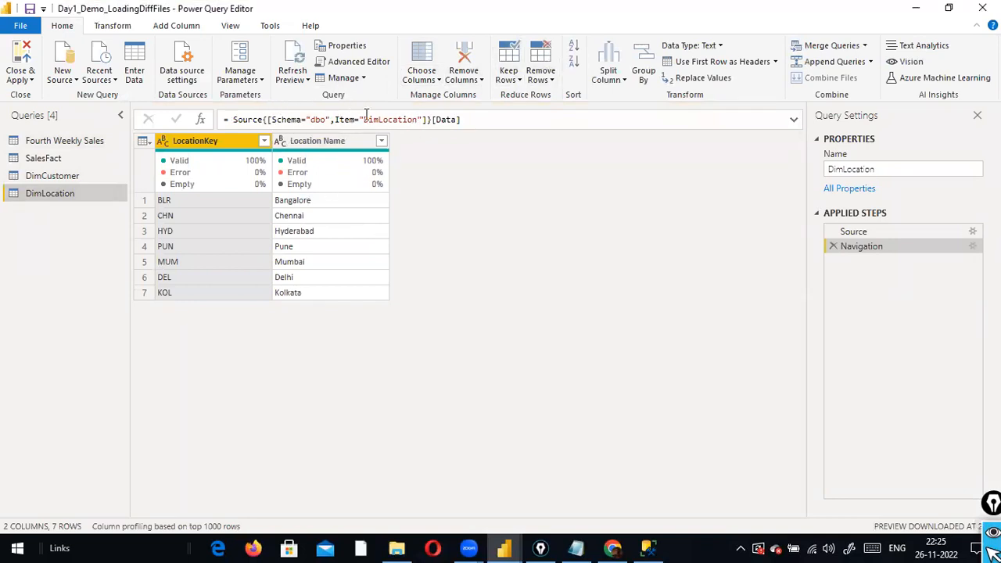
Inspect the Source step formula, highlighting its SQLEXPRESS server and Sales database part
left_click(854, 233)
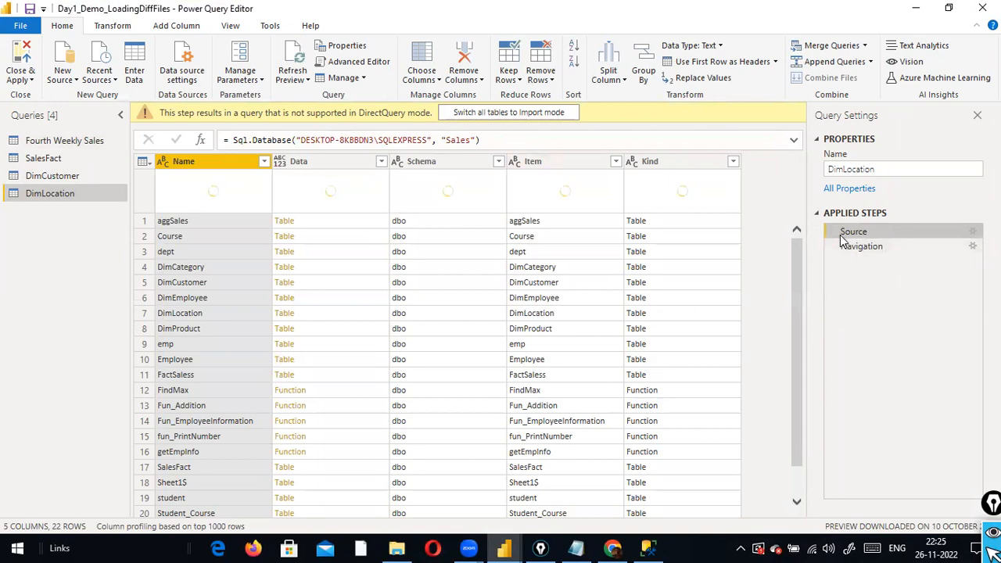
triple_click(262, 142)
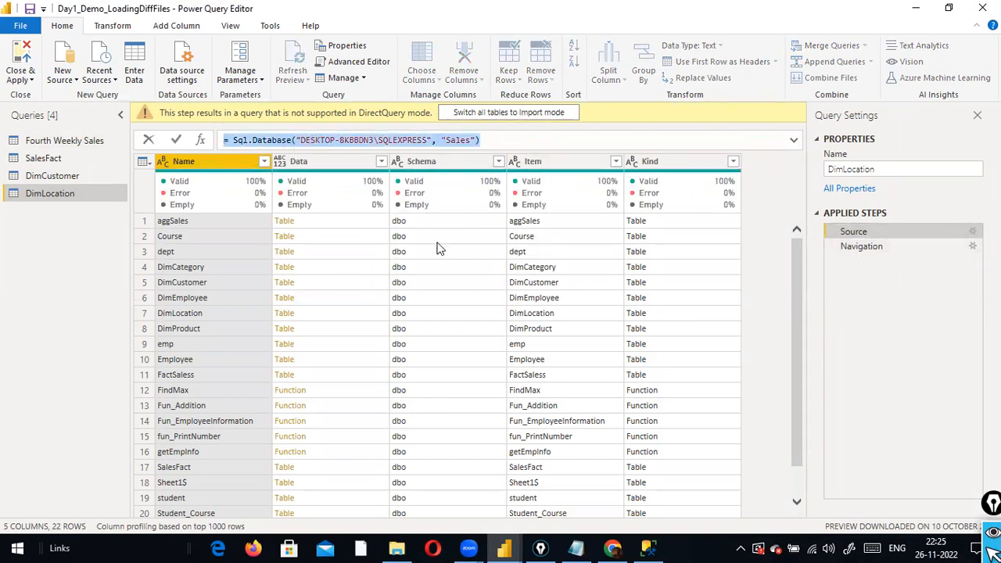
left_click(441, 140)
left_click_drag(423, 140, 225, 140)
left_click(457, 139)
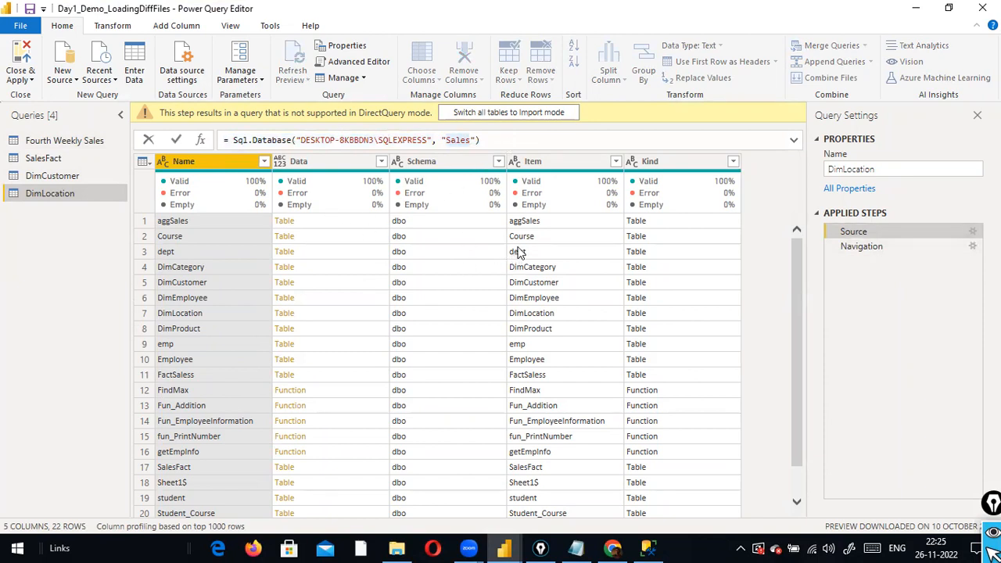
left_click(223, 12)
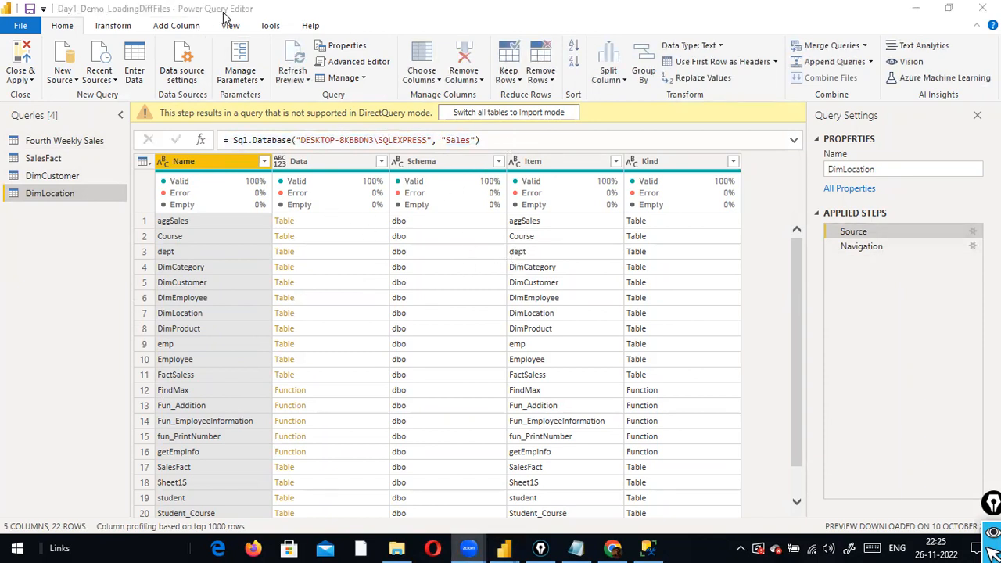
left_click(20, 25)
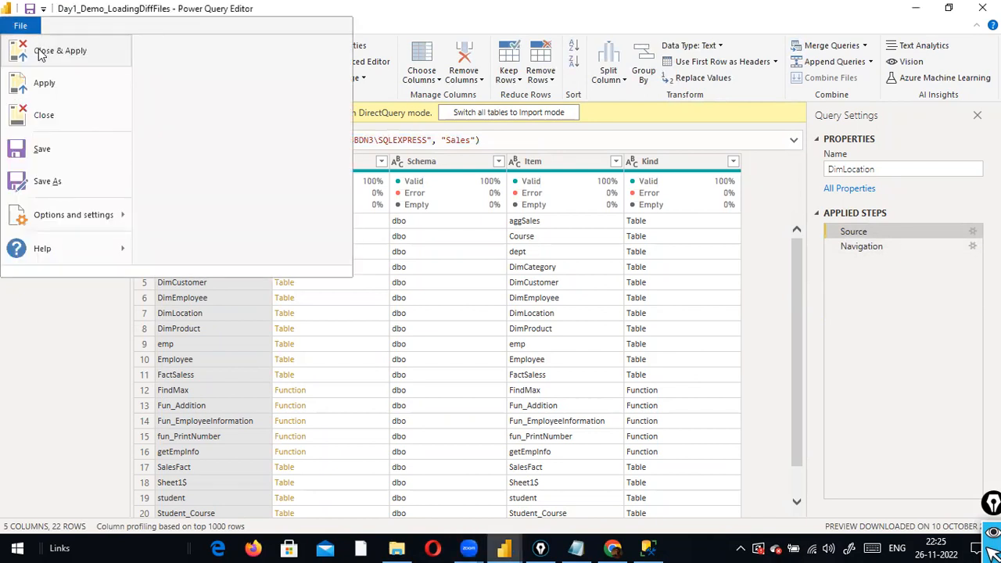
Apply and close the query editor, expand DimLocation's fields, and return to the report page
left_click(35, 48)
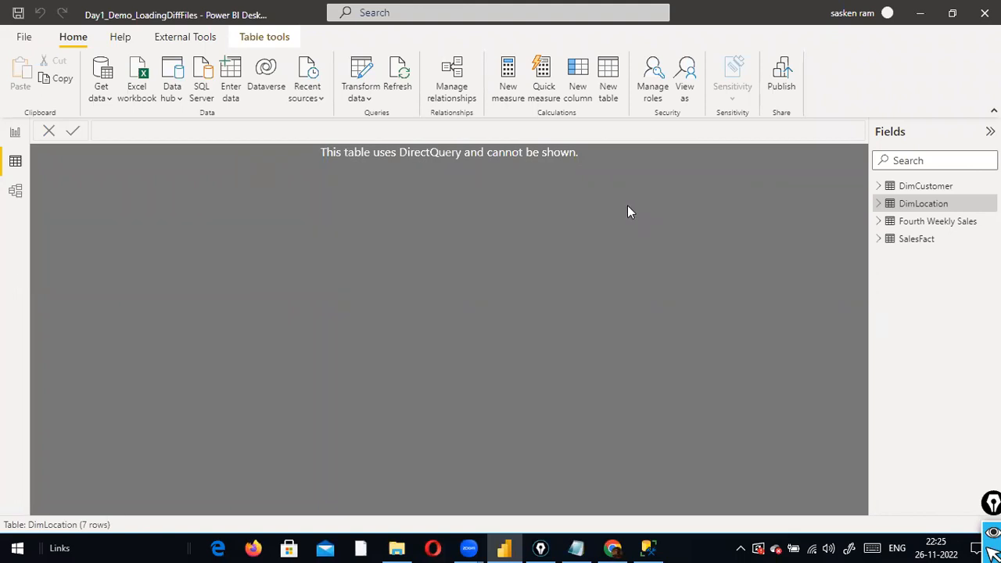
left_click(878, 204)
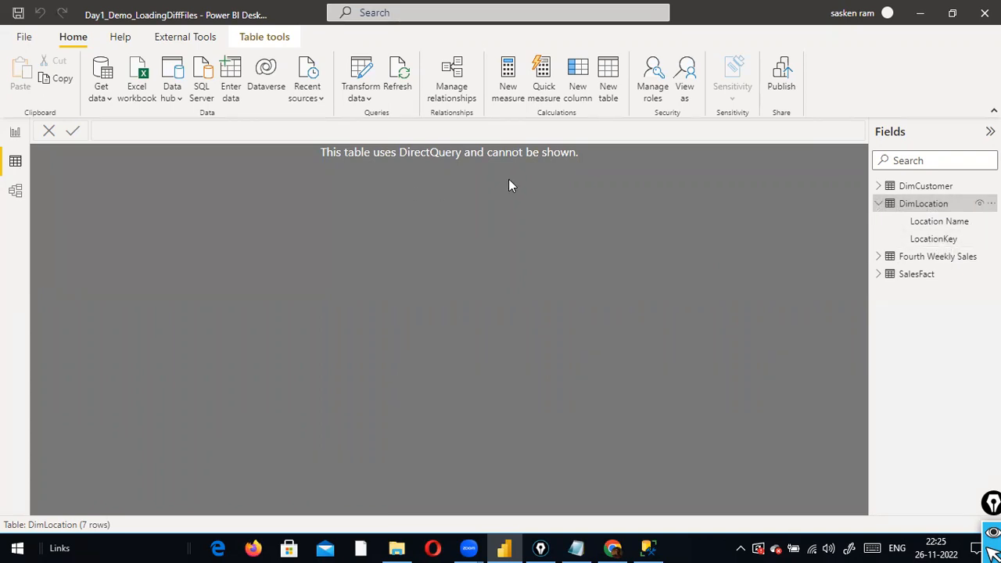
left_click(15, 133)
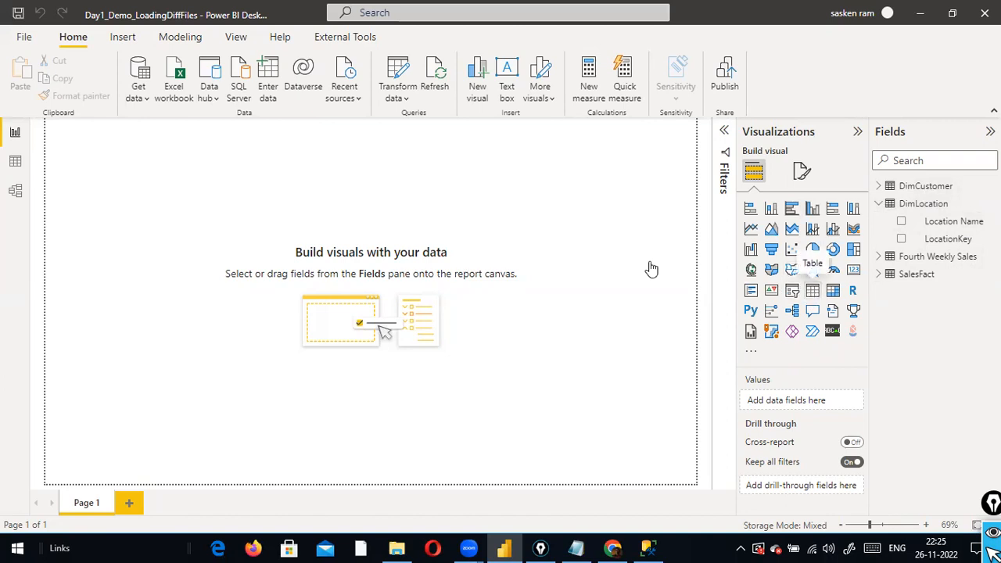
Add a centred table visual listing DimLocation's Location Name cities, then switch to SQL Server Management Studio
left_click_drag(102, 171, 248, 290)
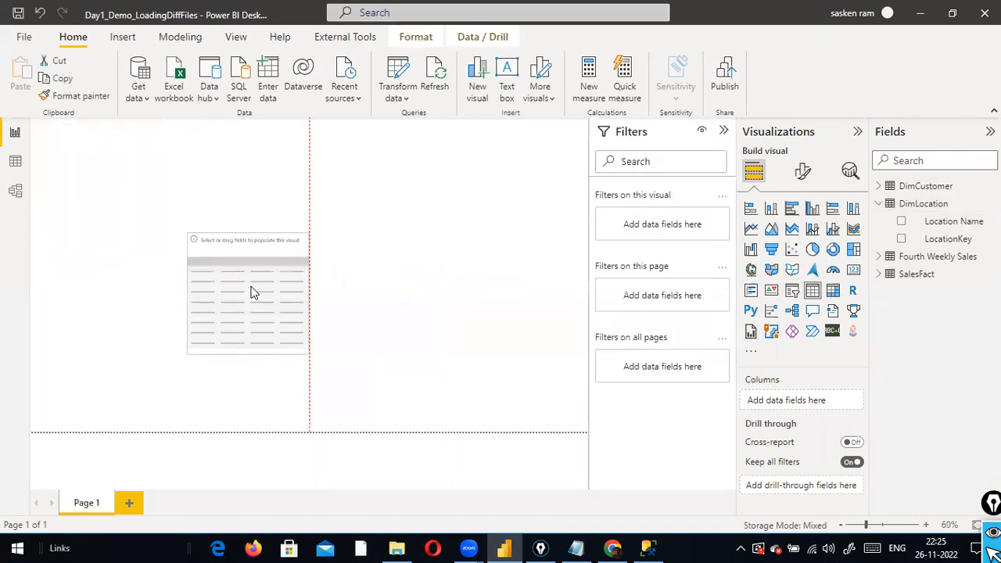
left_click_drag(955, 223, 274, 274)
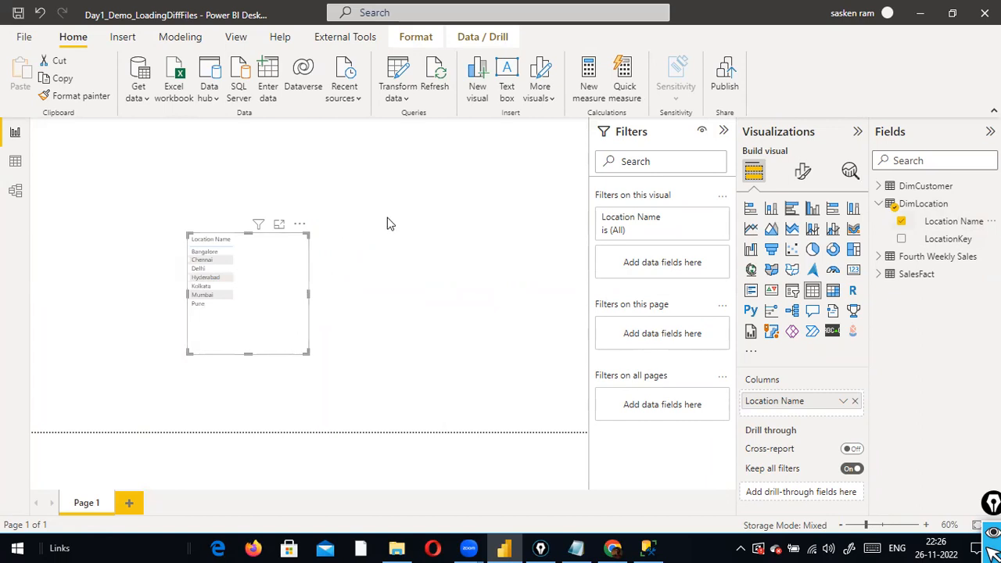
left_click(513, 546)
left_click(504, 548)
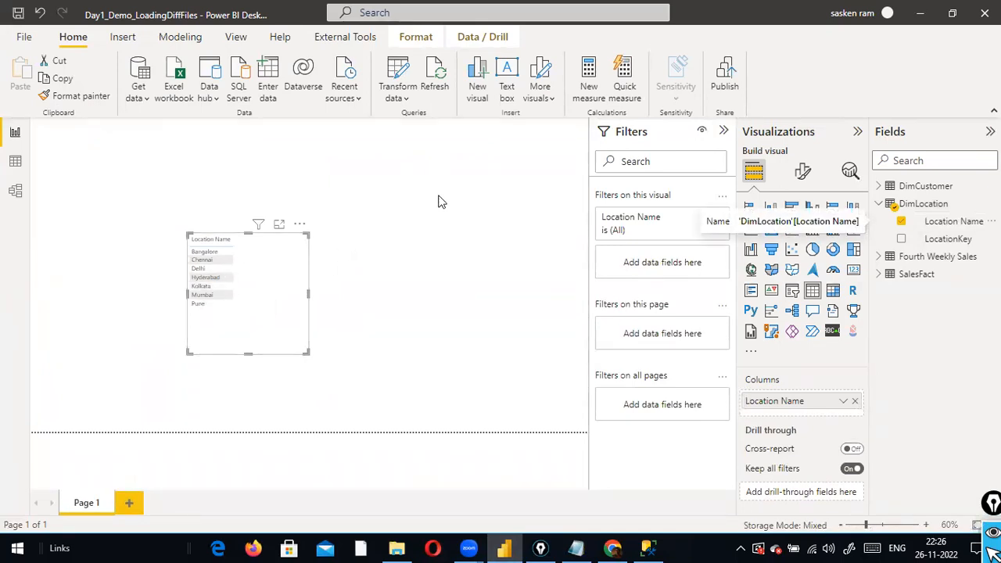
key("alt+Tab")
key("alt+Tab")
key("alt+Tab")
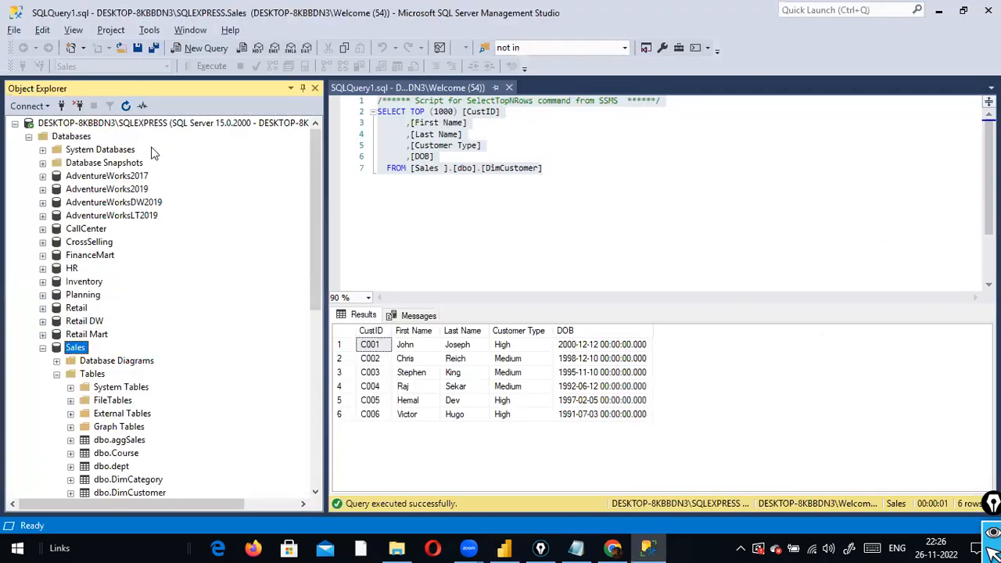
Compare the SSMS DimCustomer results with the report, ending on Power BI with the table deselected
key("alt+Tab")
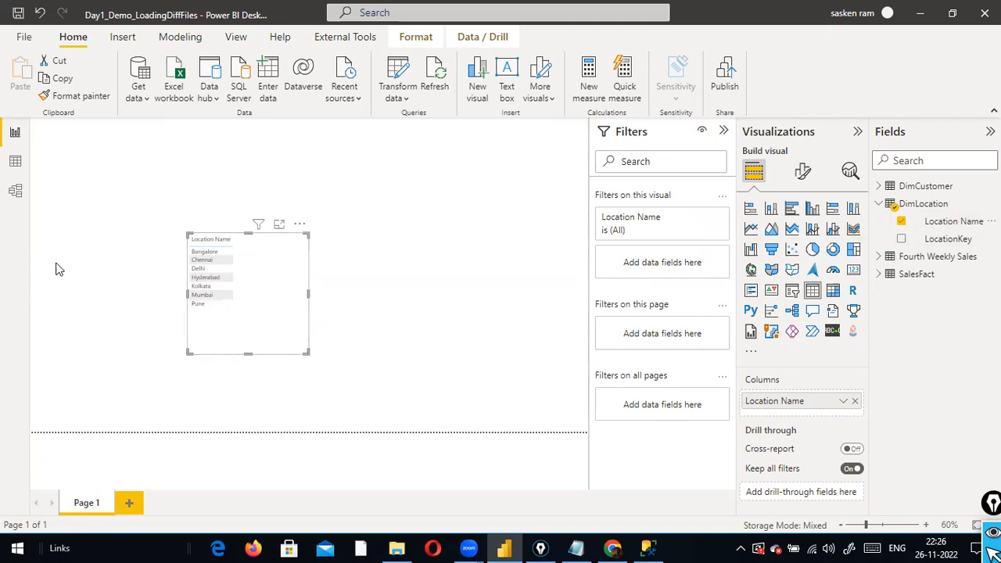
key("alt+Tab")
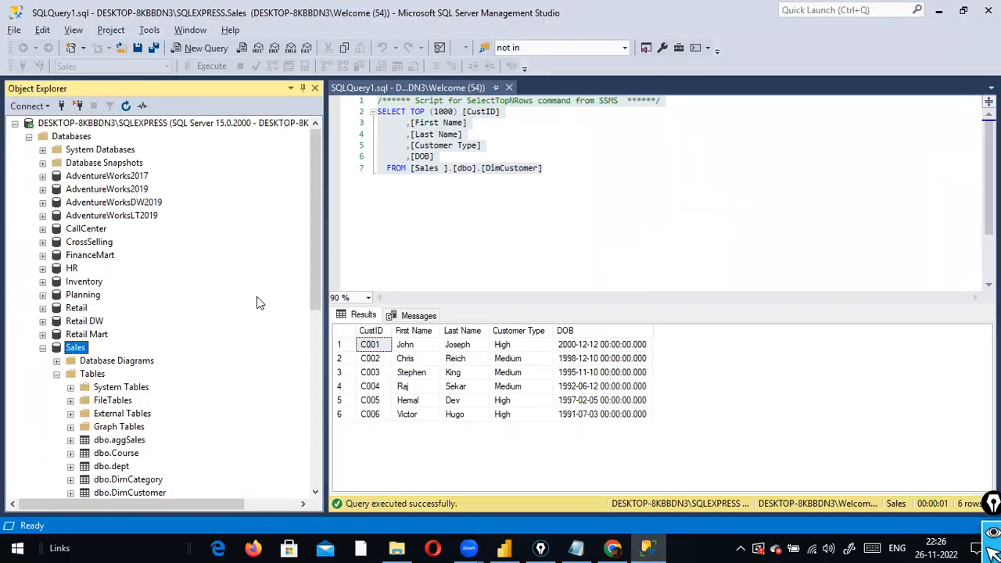
key("alt+Tab")
key("alt+Tab")
key("alt+Tab")
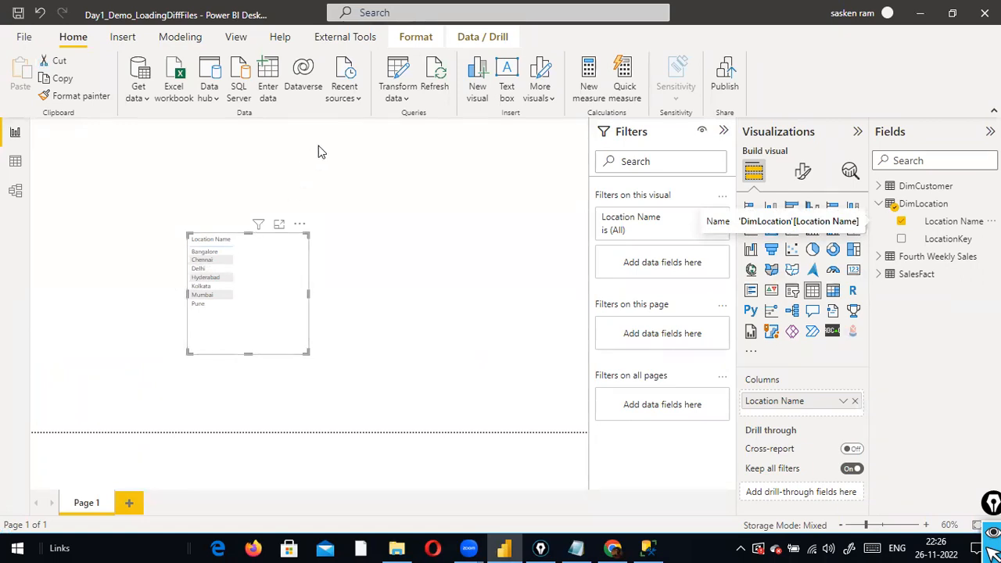
key("alt+Tab")
key("alt+Tab")
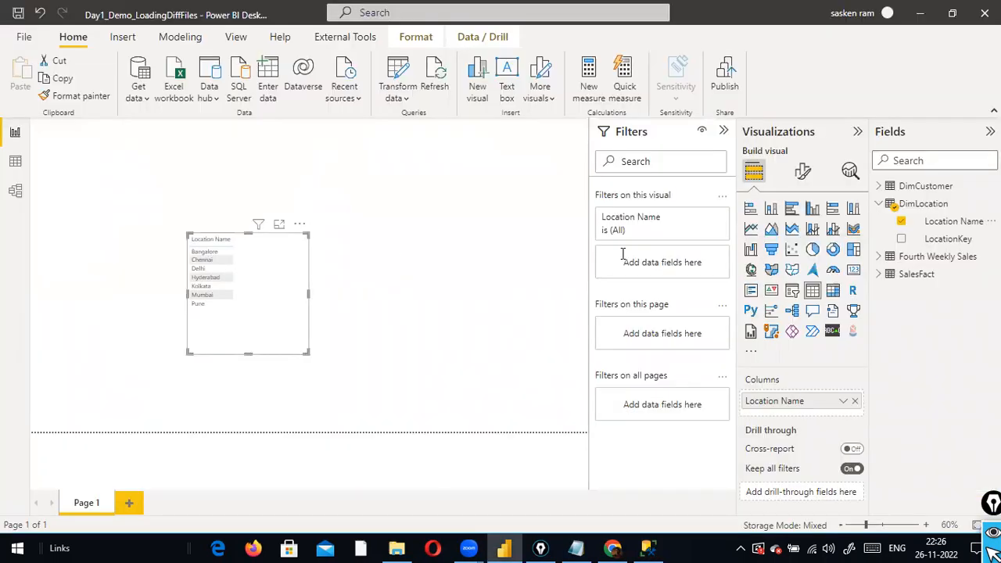
key("alt+Tab")
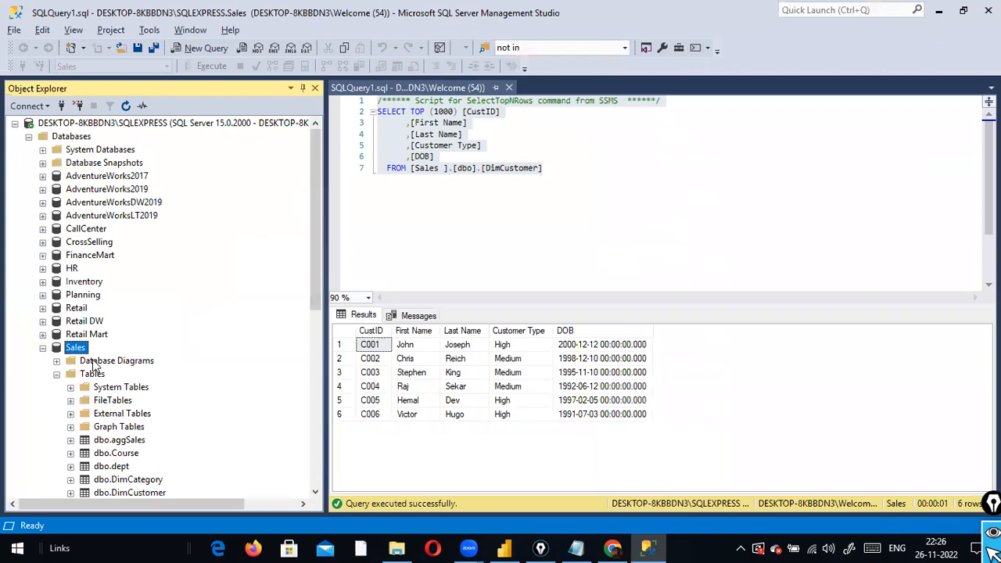
key("alt+Tab")
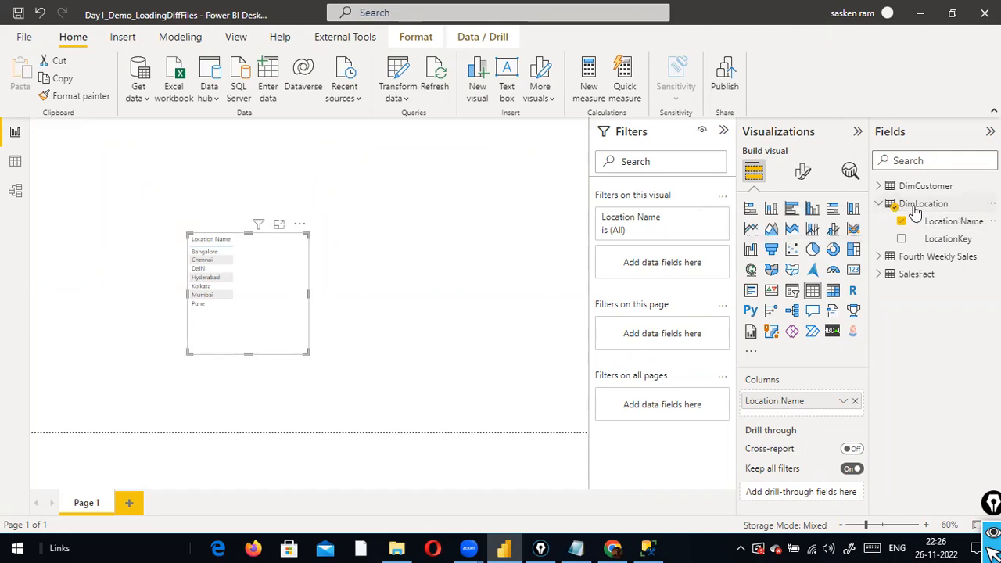
key("alt+Tab")
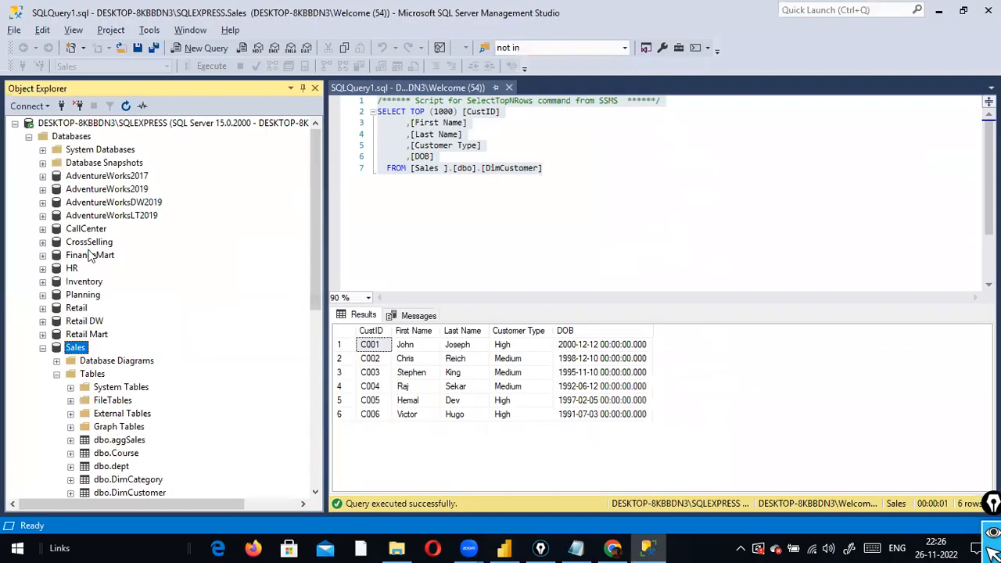
key("alt+Tab")
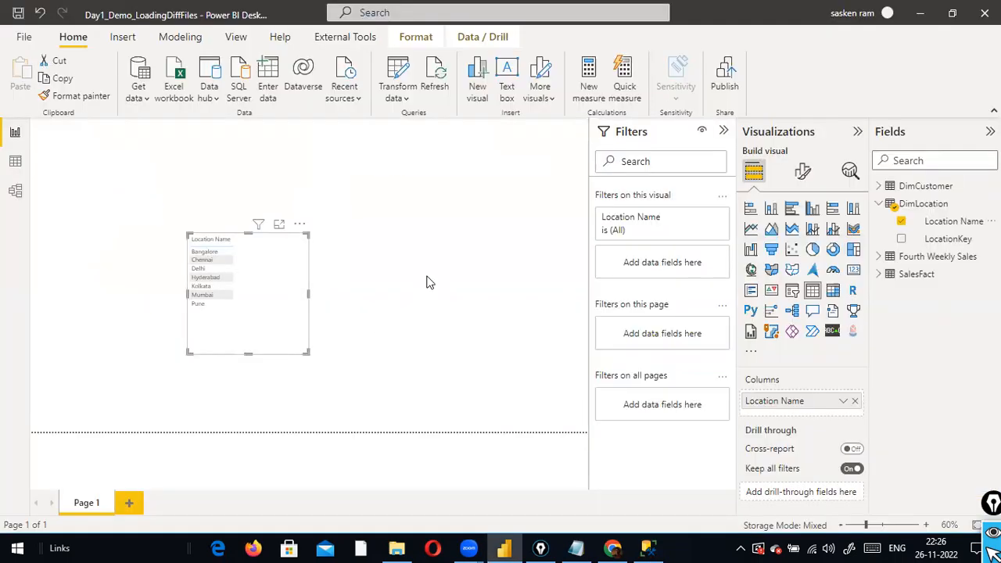
left_click(466, 248)
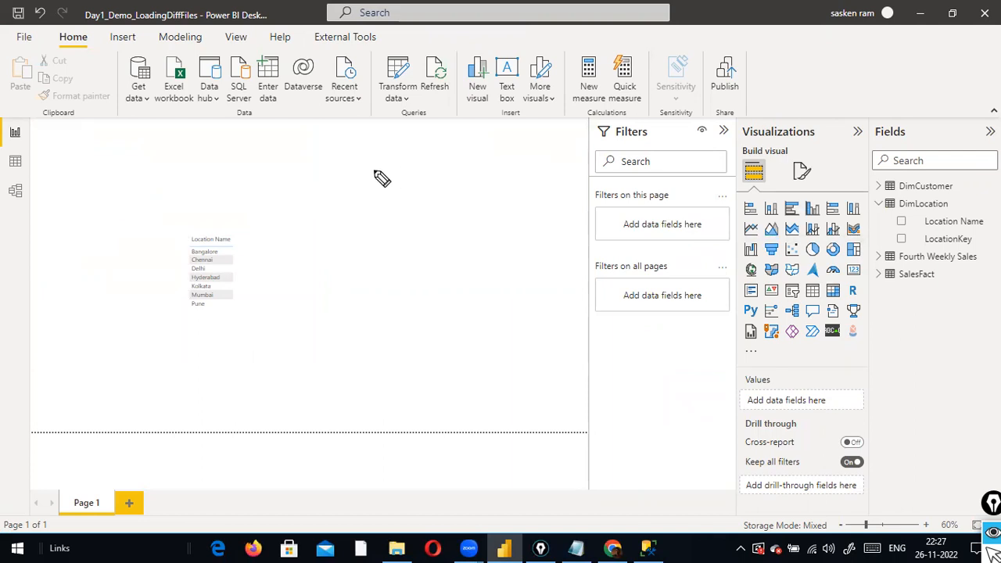
Handwrite 'Sql' and 'PBI' in red ink with a line linking them
mouse_move(371, 169)
left_mouse_down()
mouse_move(358, 193)
mouse_move(382, 198)
left_mouse_up()
left_click_drag(395, 166, 396, 188)
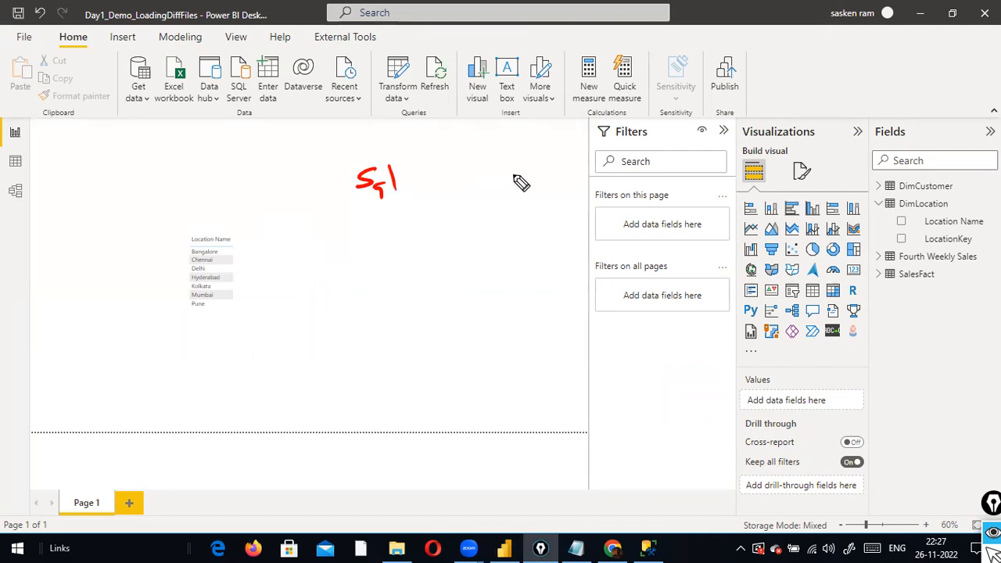
mouse_move(494, 169)
left_mouse_down()
mouse_move(492, 185)
mouse_move(513, 187)
left_mouse_up()
mouse_move(514, 166)
left_mouse_down()
mouse_move(514, 186)
mouse_move(534, 186)
left_mouse_up()
left_click_drag(527, 164, 541, 161)
left_click_drag(489, 203, 536, 197)
left_click_drag(368, 206, 460, 200)
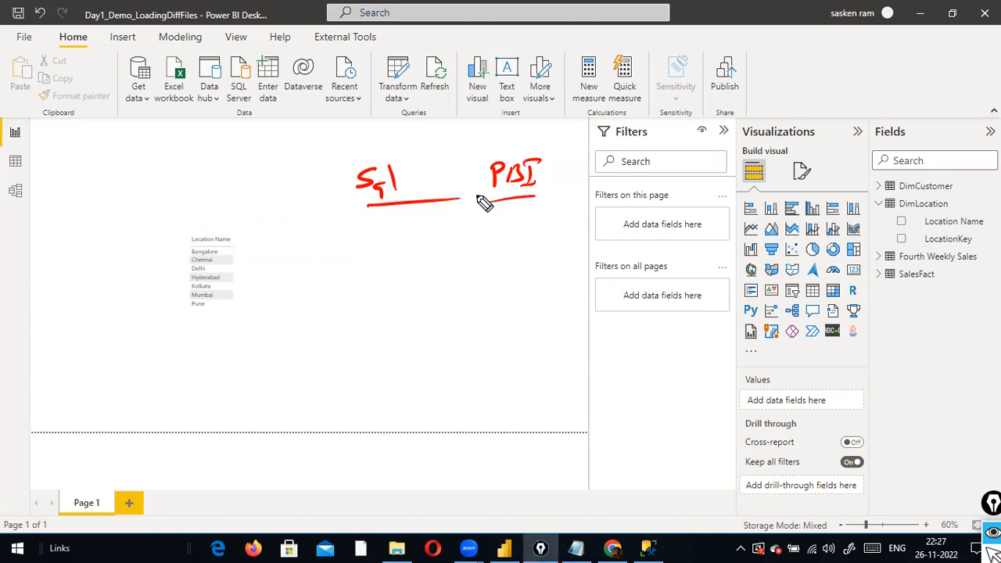
Draw red arrows from PBI and Location Name to the location list, plus one down from PBI
left_click(245, 255)
mouse_move(494, 204)
left_mouse_down()
mouse_move(301, 258)
mouse_move(307, 272)
left_mouse_up()
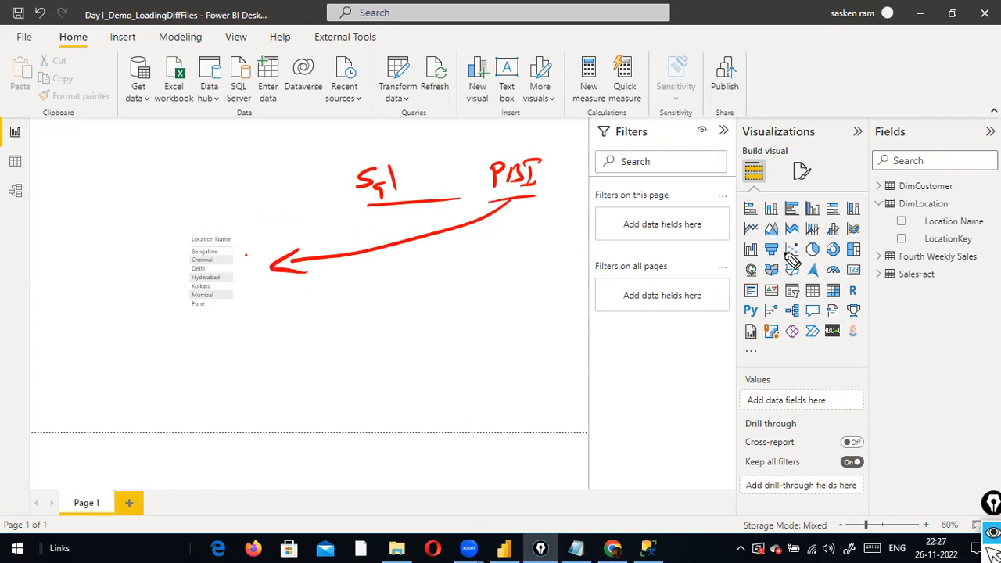
mouse_move(907, 223)
left_mouse_down()
mouse_move(685, 260)
mouse_move(263, 268)
mouse_move(307, 272)
left_mouse_up()
mouse_move(537, 201)
left_mouse_down()
mouse_move(518, 290)
mouse_move(534, 288)
left_mouse_up()
Write 'Power Query Editor' with 'Sql' beneath it under the downward arrow
mouse_move(429, 325)
left_mouse_down()
mouse_move(420, 348)
mouse_move(475, 339)
mouse_move(480, 356)
left_mouse_up()
mouse_move(524, 327)
left_mouse_down()
mouse_move(535, 344)
mouse_move(558, 317)
left_mouse_up()
mouse_move(336, 321)
left_mouse_down()
mouse_move(340, 340)
mouse_move(384, 340)
mouse_move(391, 328)
left_mouse_up()
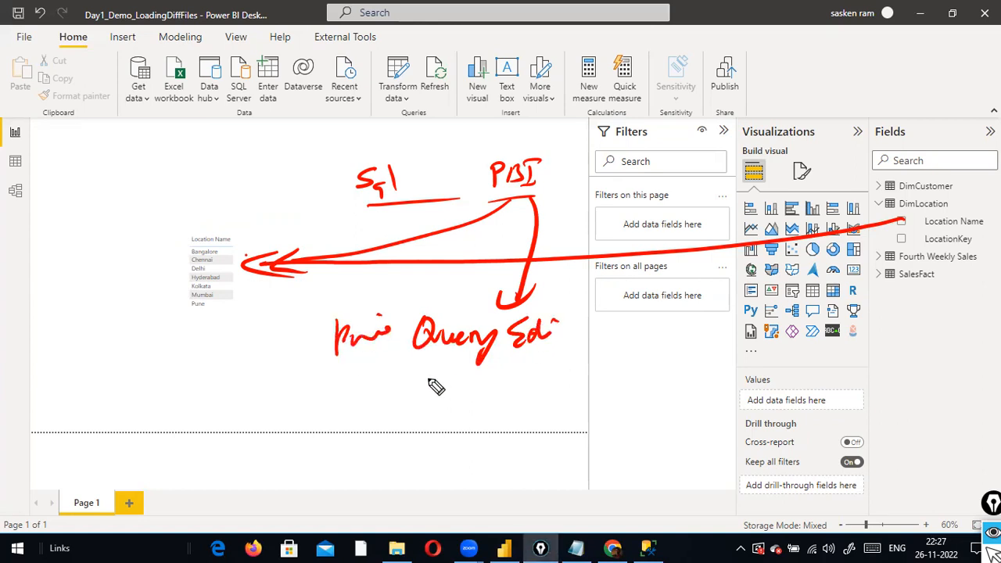
mouse_move(434, 367)
left_mouse_down()
mouse_move(439, 419)
mouse_move(446, 405)
left_mouse_up()
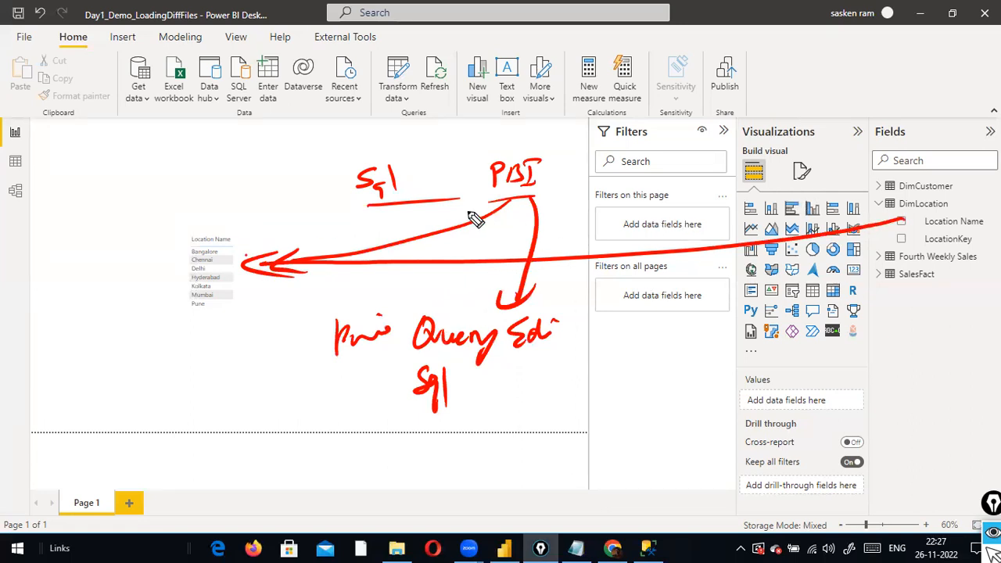
Add a PBI-to-SQL Server arrow labelled with the select query, and a return arrow back to PBI
left_click_drag(464, 143, 422, 168)
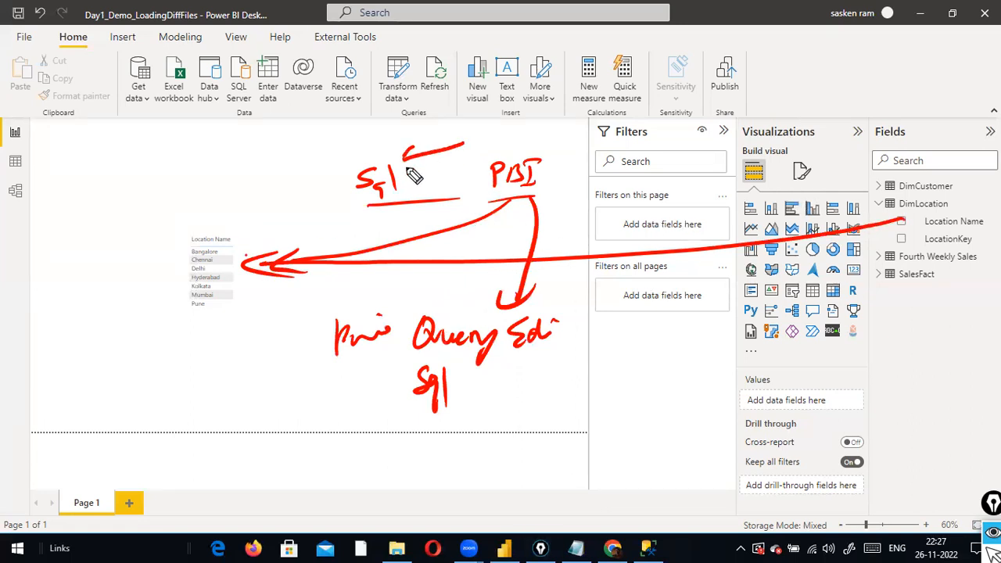
mouse_move(363, 196)
left_mouse_down()
mouse_move(368, 208)
mouse_move(412, 197)
left_mouse_up()
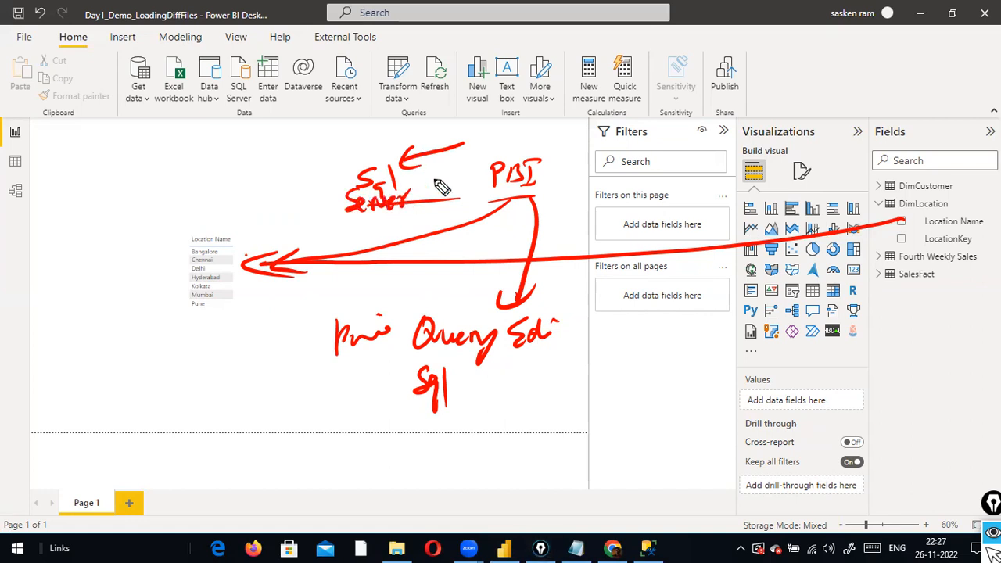
mouse_move(456, 132)
left_mouse_down()
mouse_move(559, 138)
mouse_move(494, 155)
mouse_move(578, 152)
mouse_move(522, 154)
left_mouse_up()
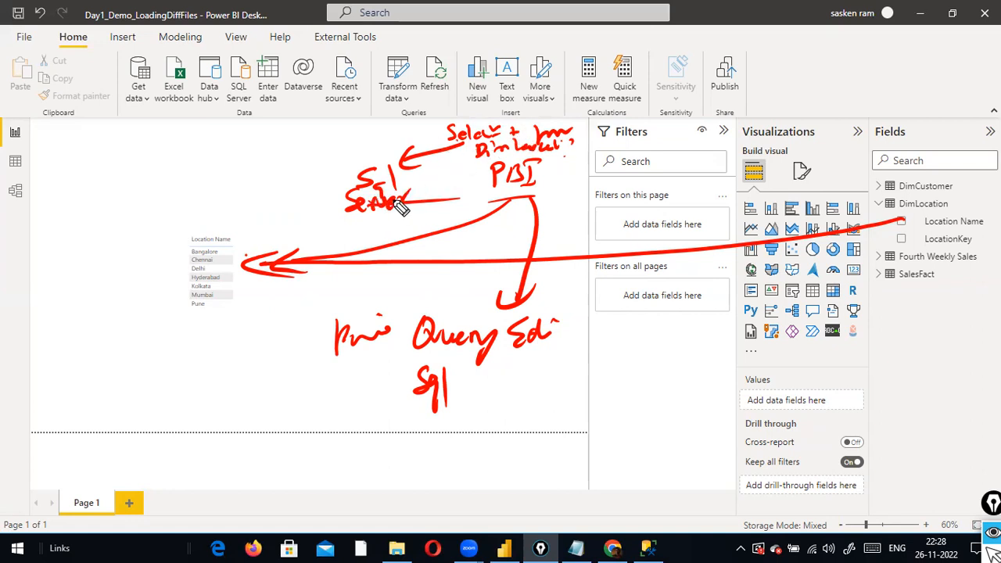
mouse_move(422, 203)
left_mouse_down()
mouse_move(462, 222)
mouse_move(519, 195)
left_mouse_up()
mouse_move(501, 193)
left_mouse_down()
mouse_move(510, 192)
mouse_move(501, 213)
left_mouse_up()
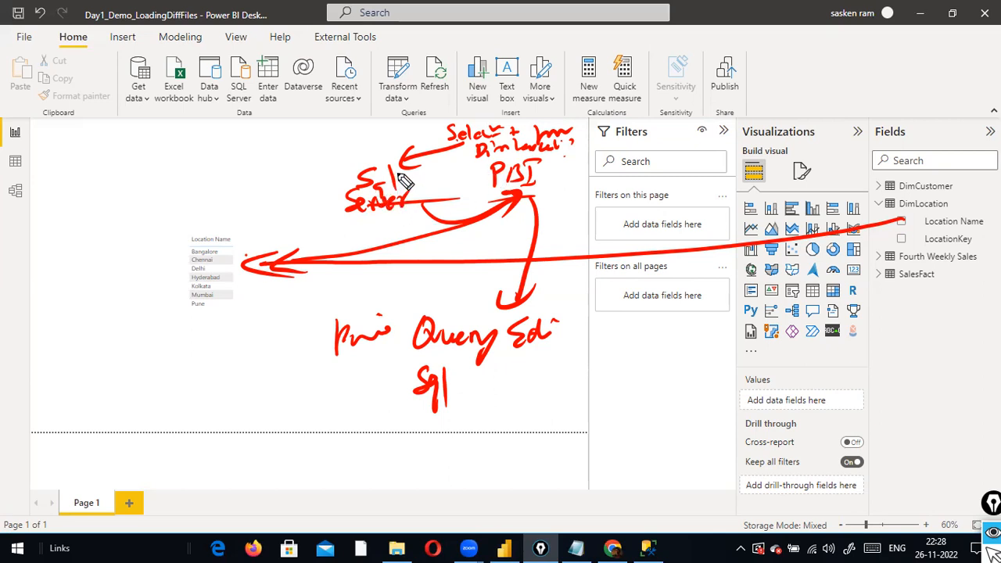
left_click(552, 179)
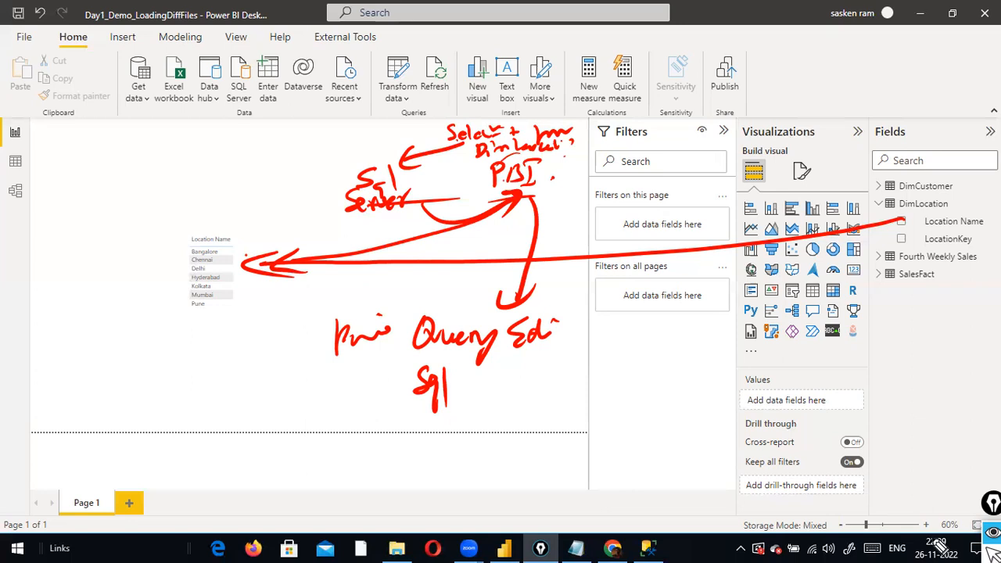
Erase all the red pen annotations from the report page with the Epic Pen clear shortcut
key("ctrl+shift+7")
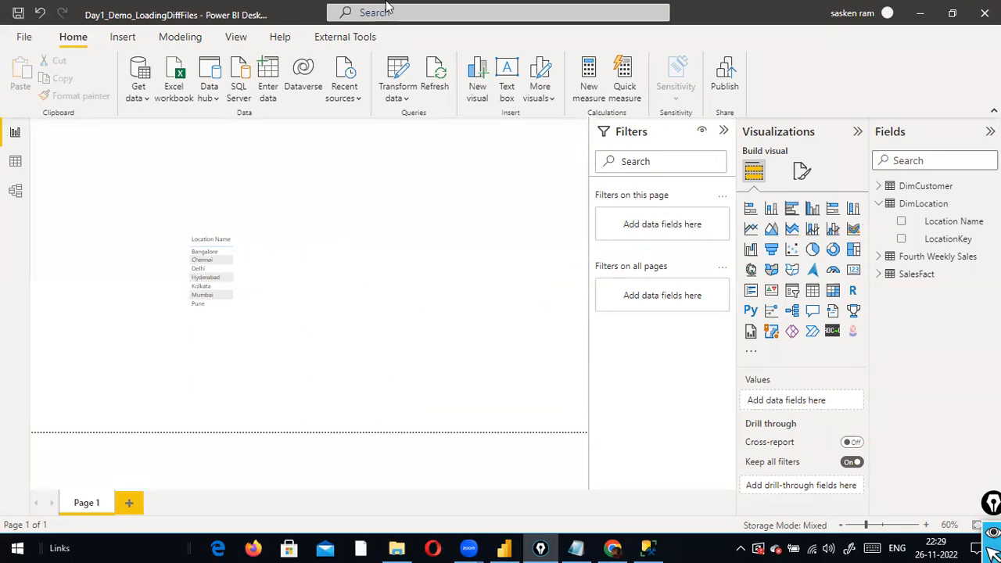
Open Power Query Editor and preview DimLocation's seven location keys and city names
left_click(397, 97)
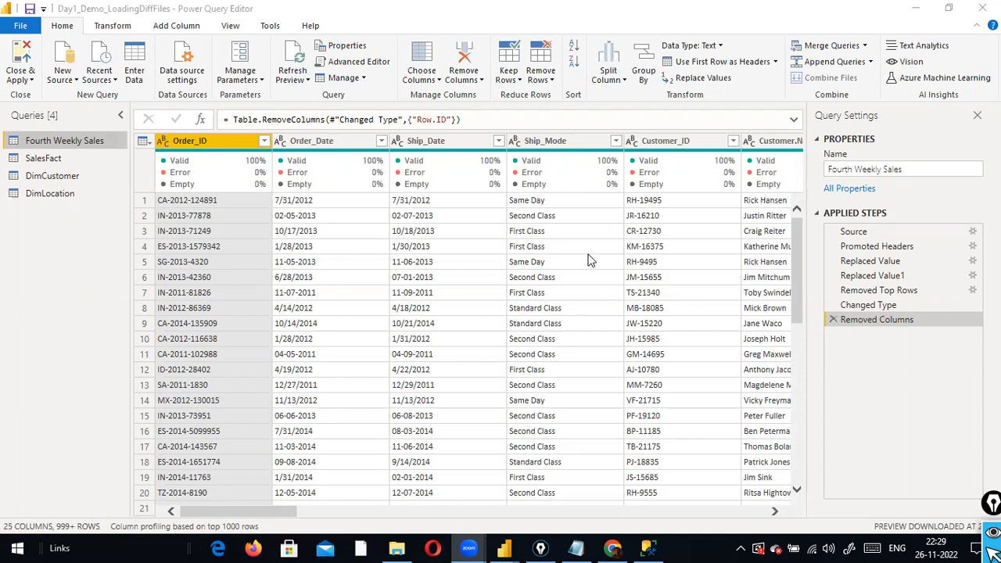
left_click(63, 194)
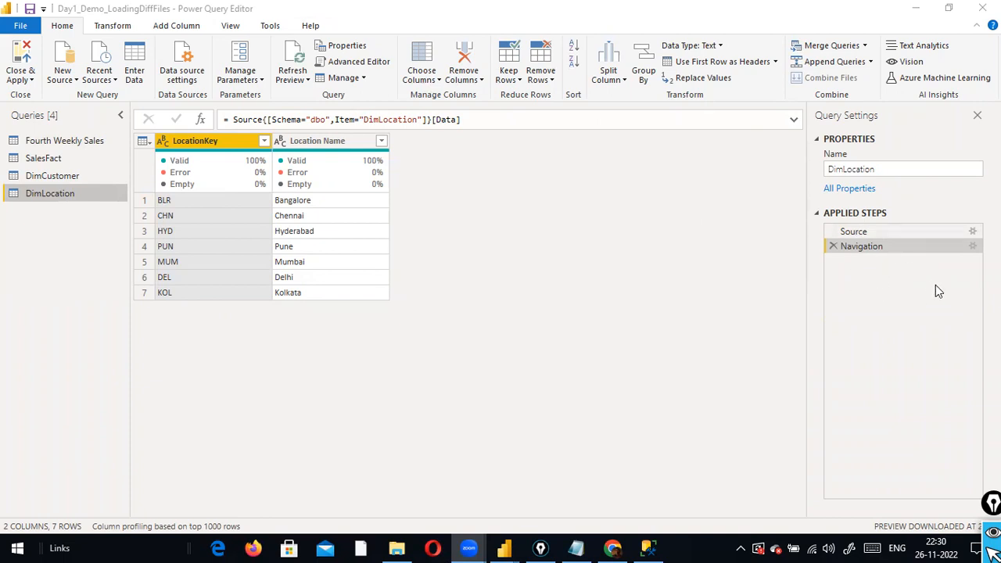
Show the Navigation step's native SQL select statement for DimLocation, select it all, then close it
right_click(873, 254)
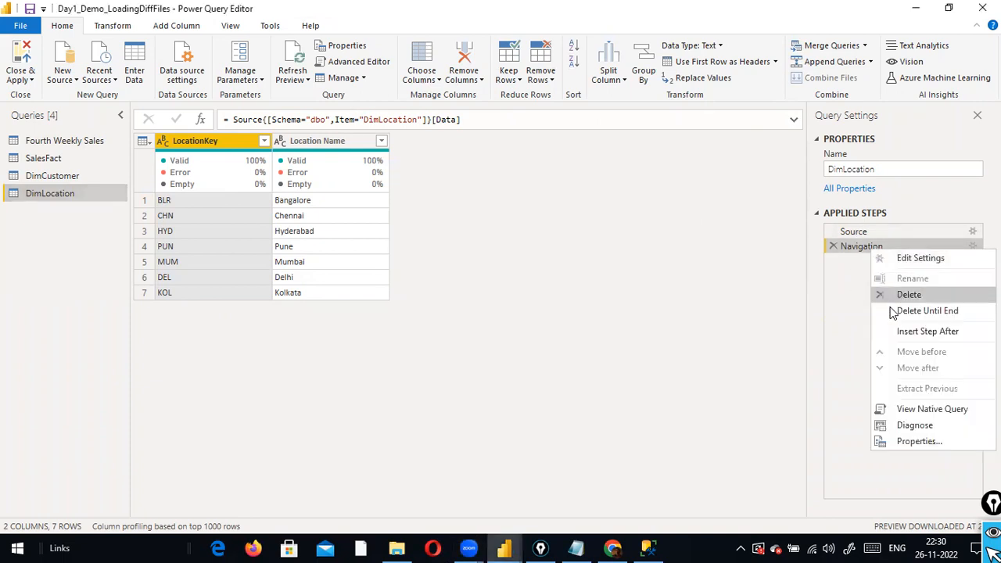
left_click(947, 410)
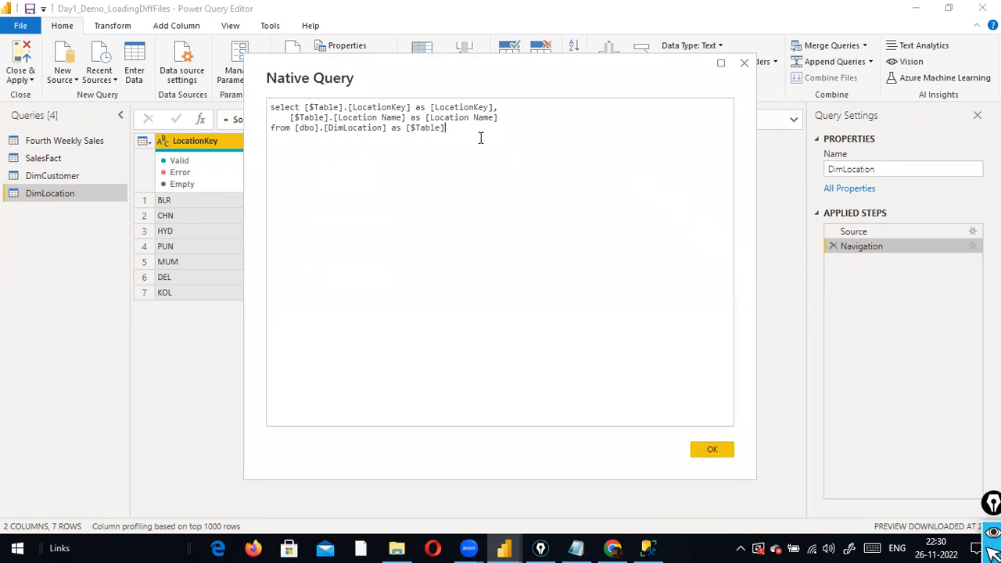
key("ctrl+a")
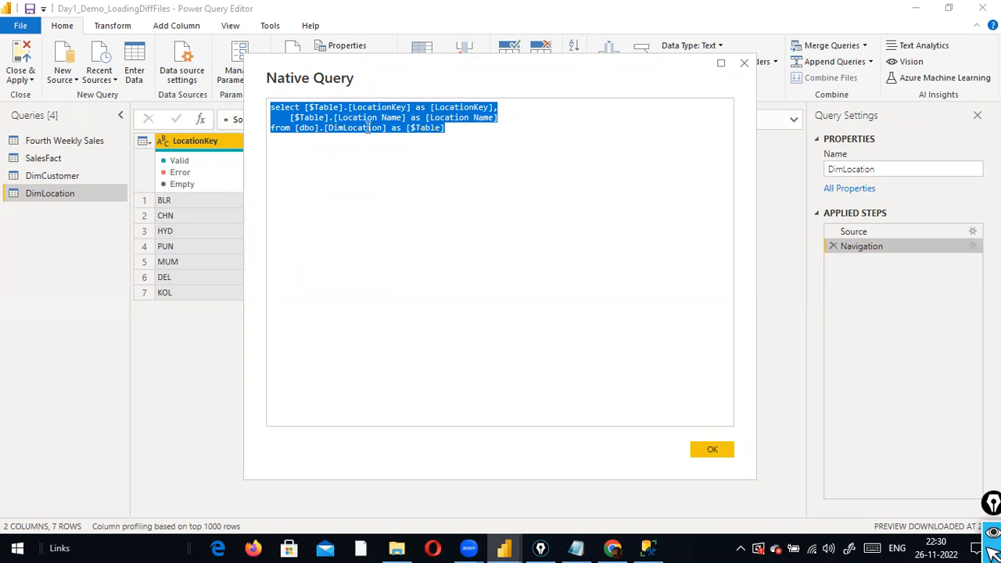
left_click_drag(450, 130, 222, 101)
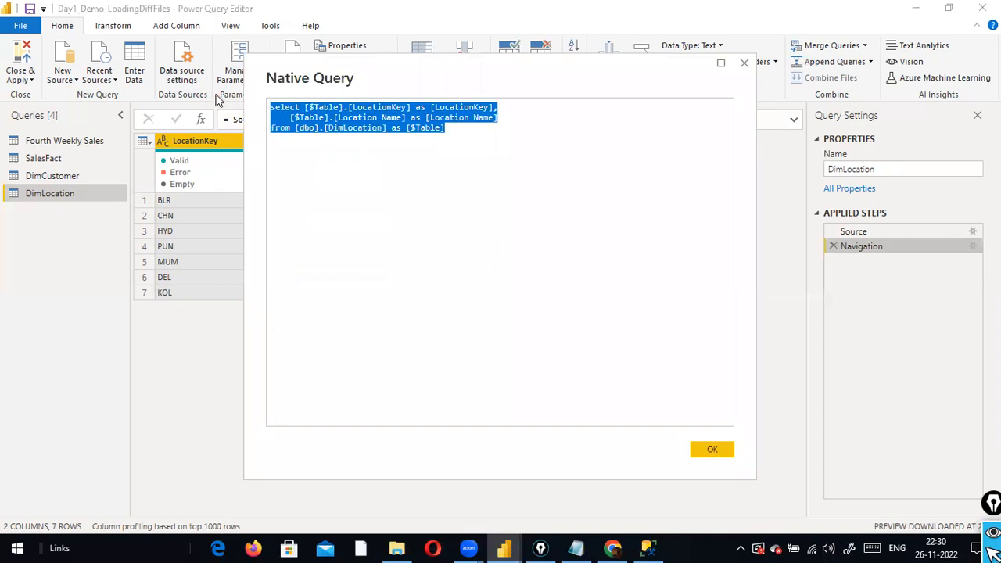
left_click(712, 449)
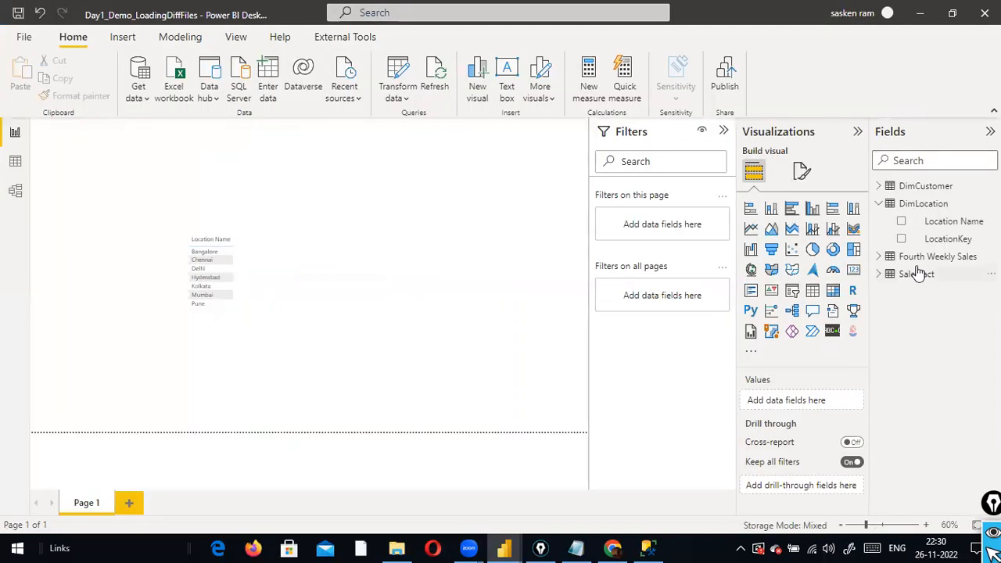
Switch back and forth between SQL Server Management Studio and Power BI Desktop
key("alt+Tab")
key("alt+Tab")
key("alt+Tab")
key("alt+Tab")
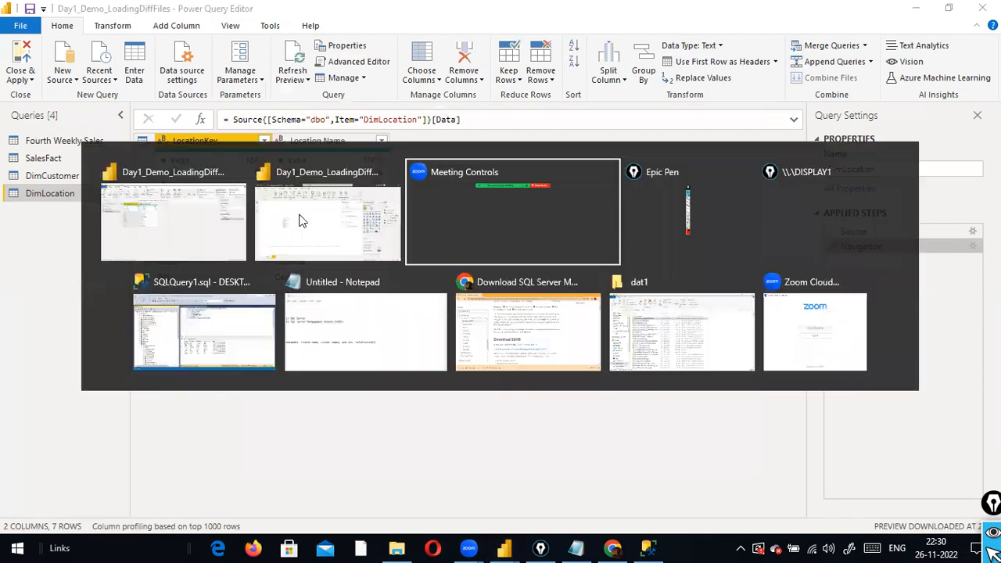
key("alt+Tab")
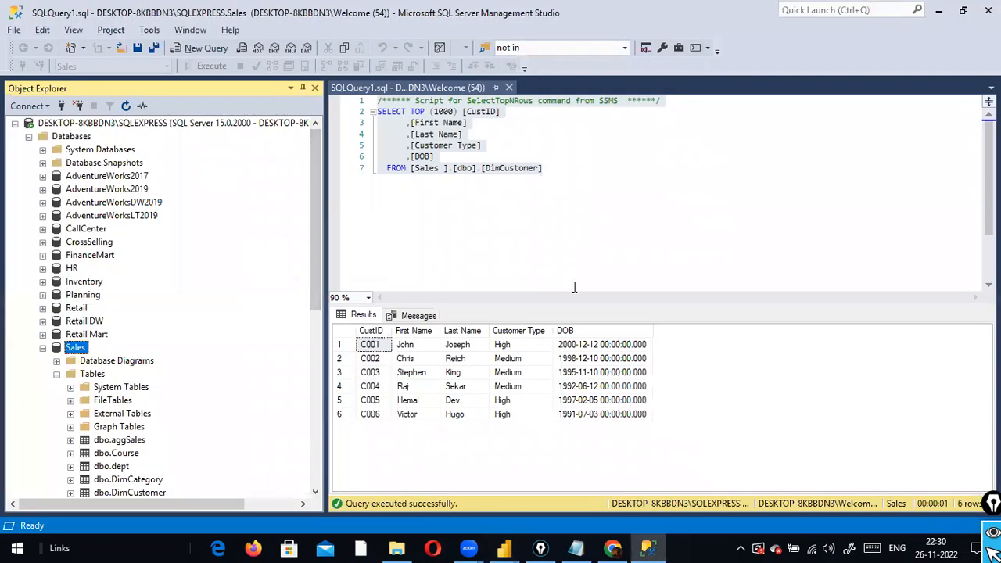
key("alt+Tab")
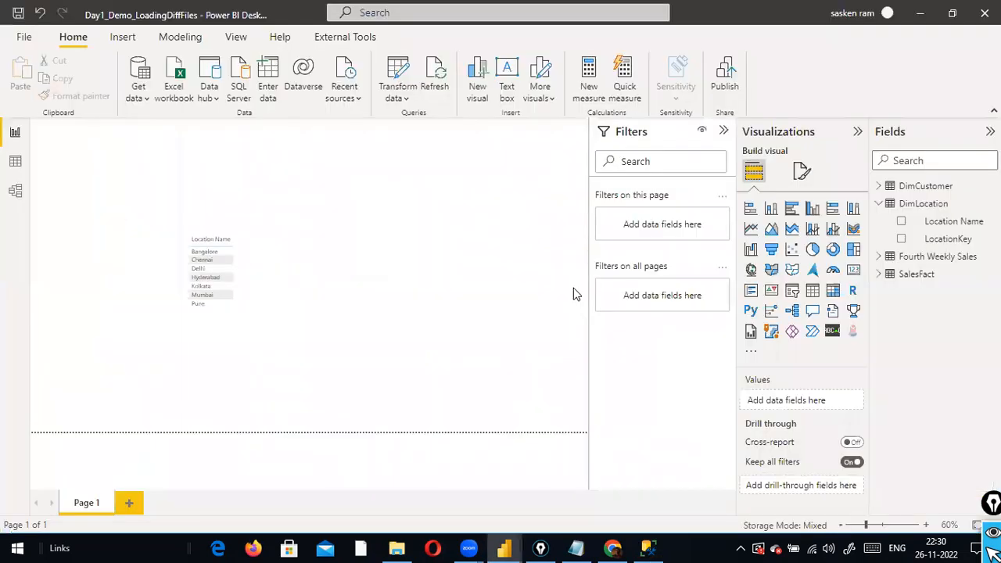
key("alt+Tab")
key("alt+Tab")
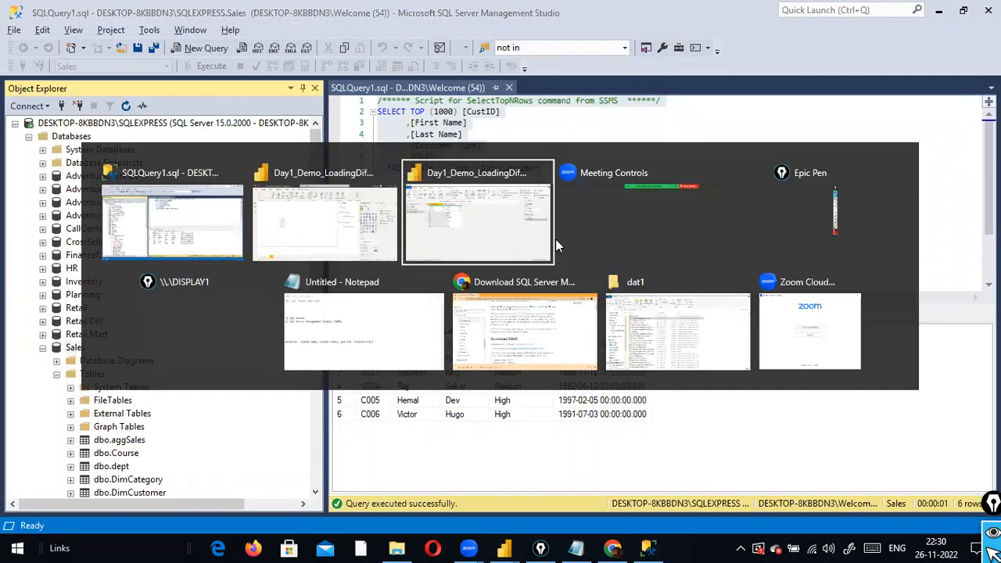
Reopen the Navigation step's native SQL query, select it all, close it, and return to the report
right_click(860, 252)
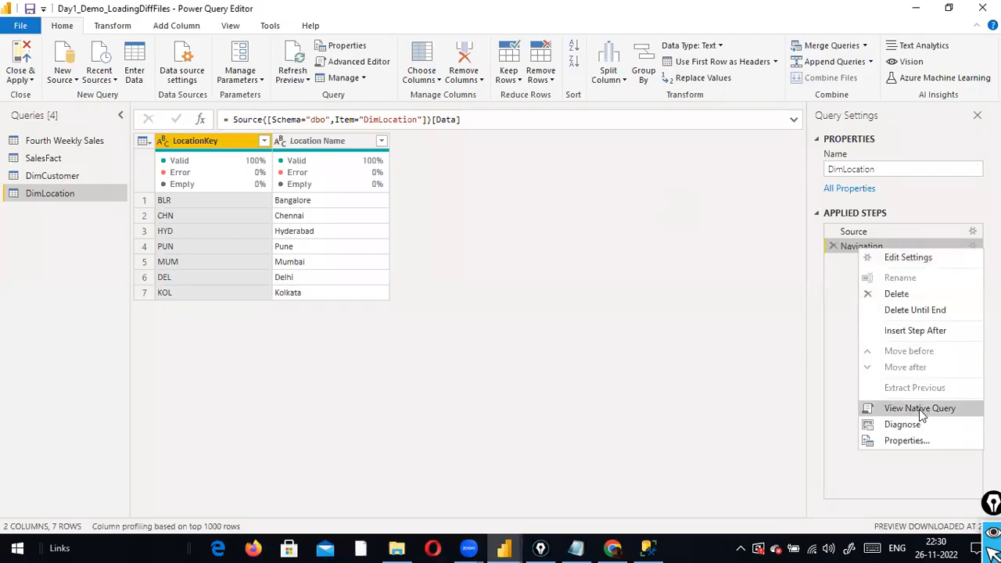
left_click(815, 331)
key("ctrl+a")
left_click(708, 450)
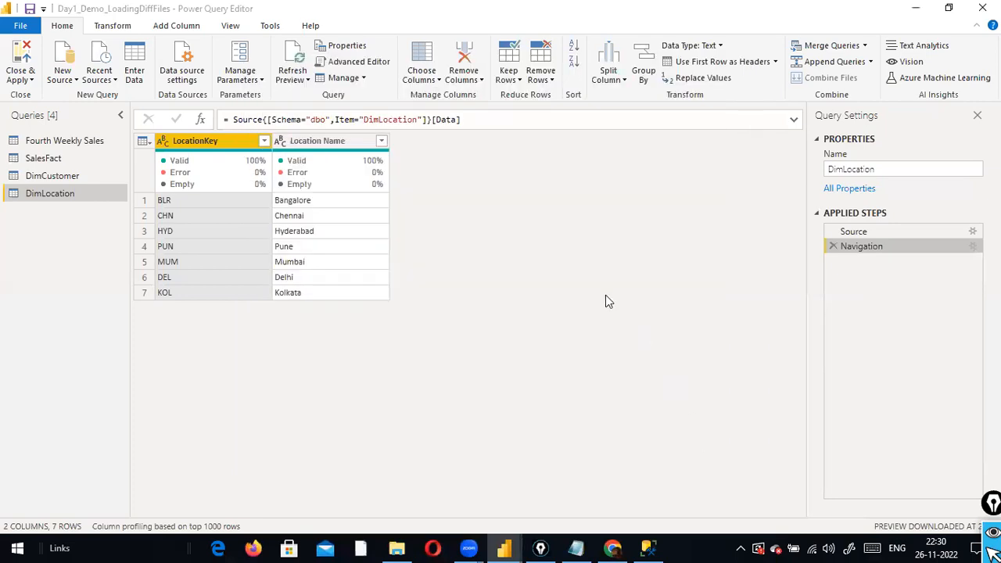
key("alt+Tab")
key("alt+Tab")
key("Tab")
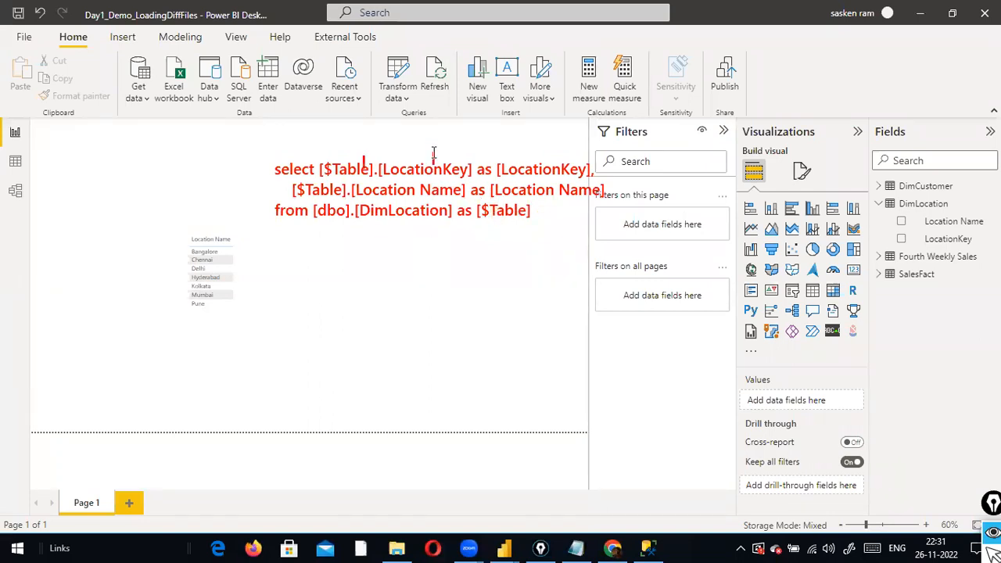
Fix the on-screen note so it reads 'Power Query editor'
type("Power ")
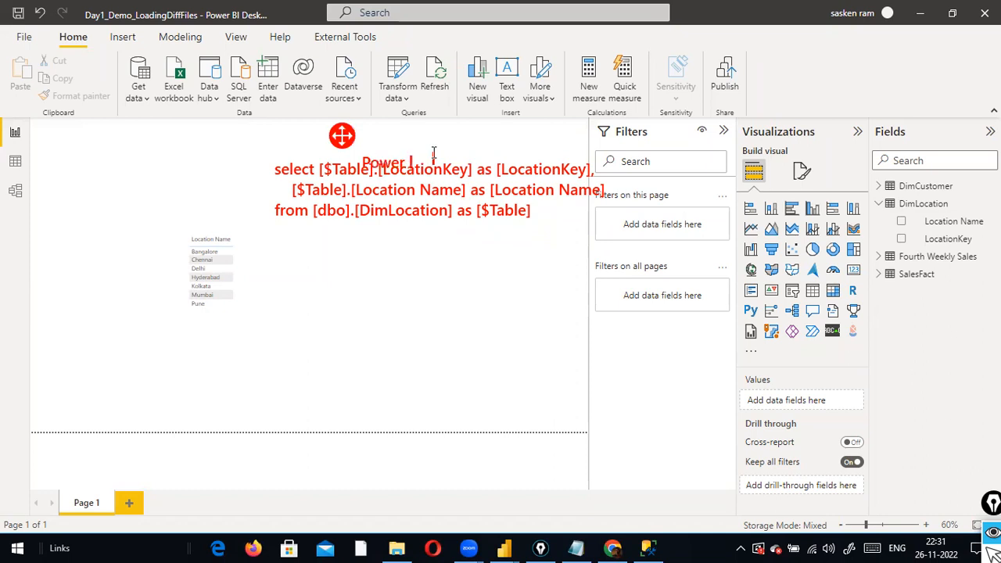
type("Query eid")
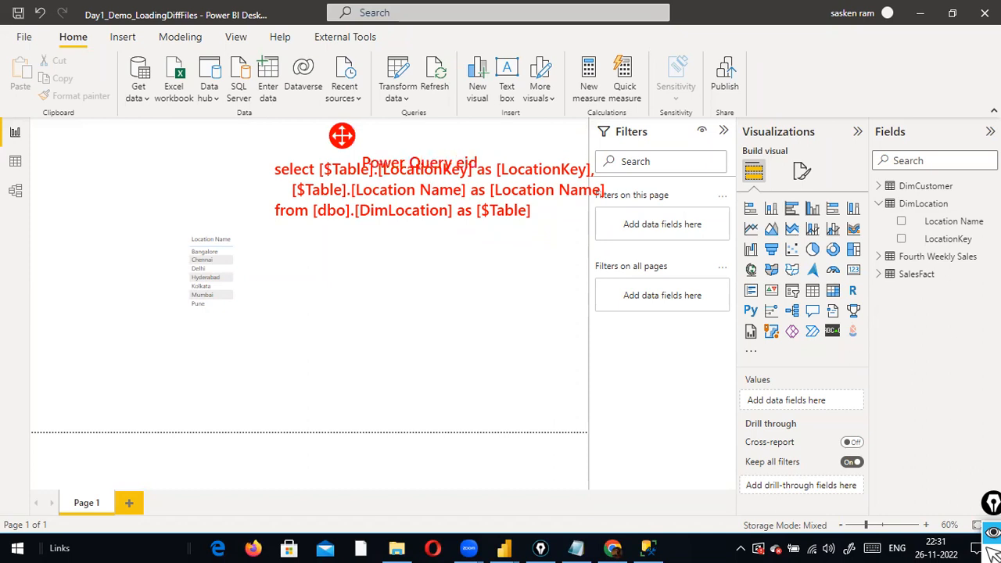
key("BackSpace")
key("BackSpace")
type("ditor")
left_click(432, 163, "shift")
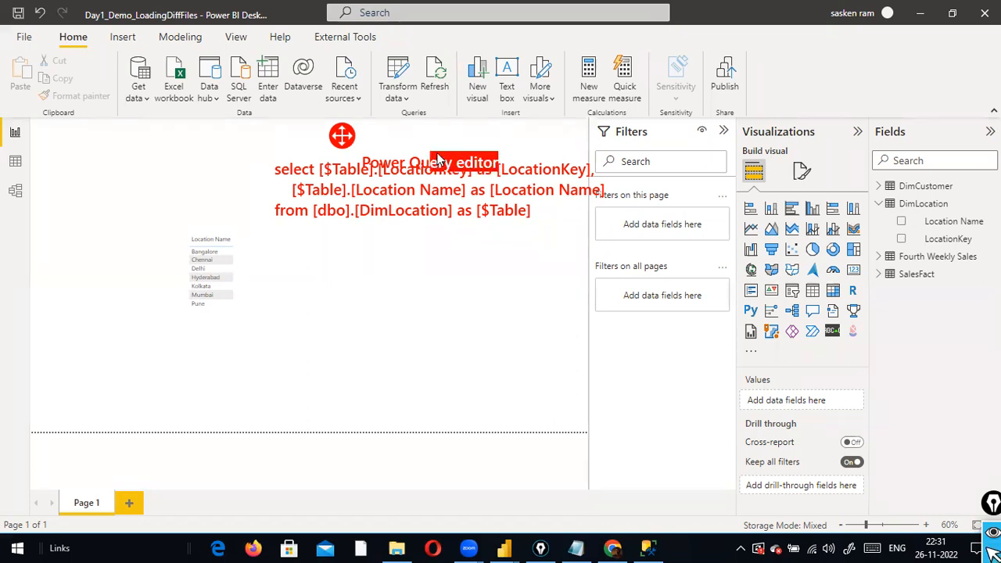
left_click(522, 275)
Draw a downward arrow beneath the query and label its end 'SQL Server'
mouse_move(466, 235)
left_mouse_down()
mouse_move(465, 367)
mouse_move(463, 313)
left_mouse_up()
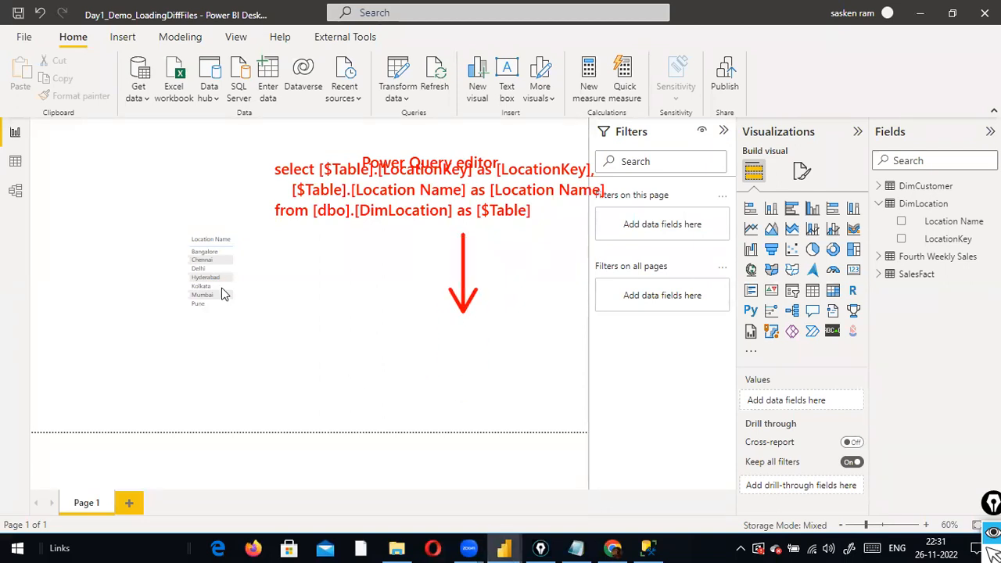
key("alt+Tab")
key("Tab")
key("alt+Tab")
key("ctrl+shift+t")
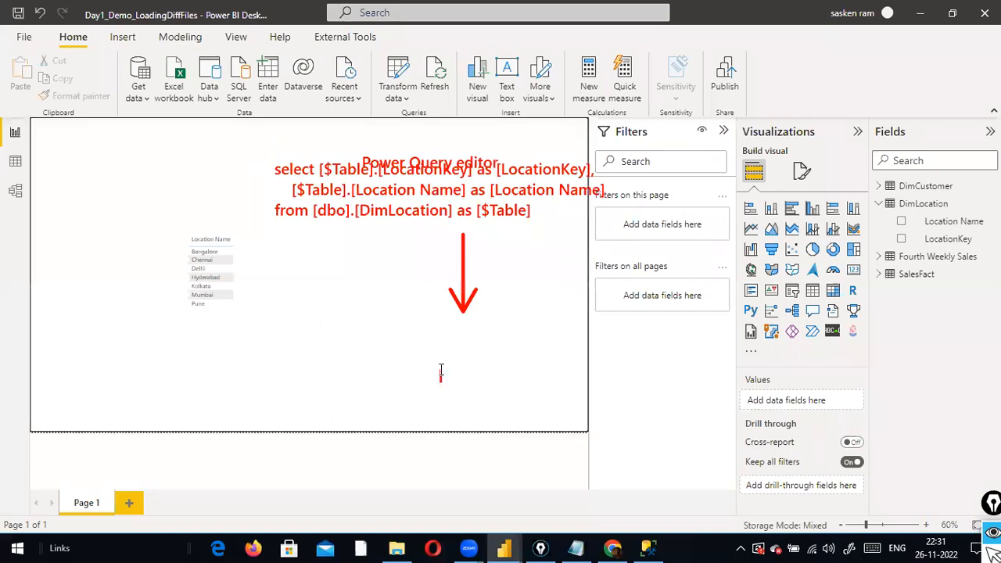
left_click(449, 365)
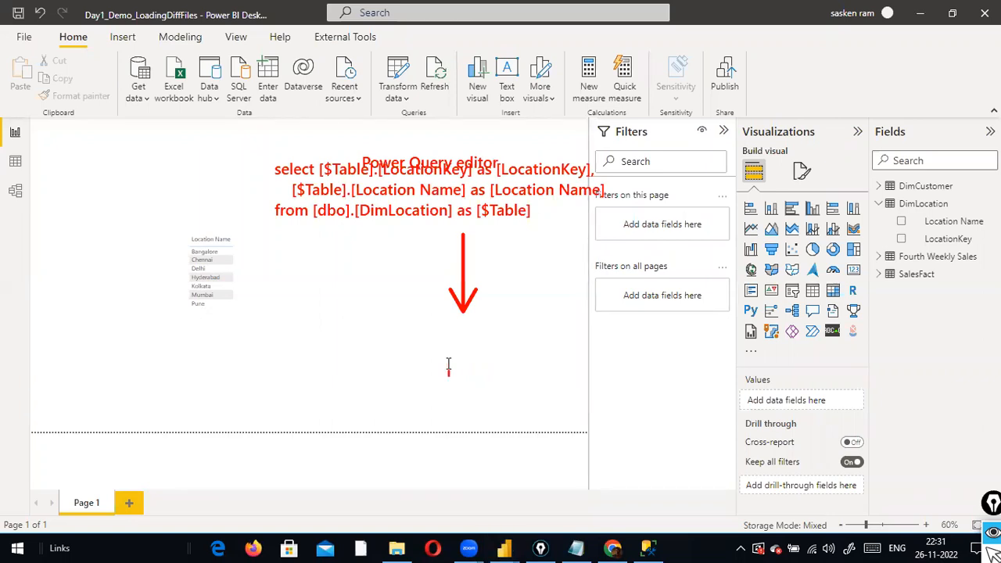
type("SQL Server")
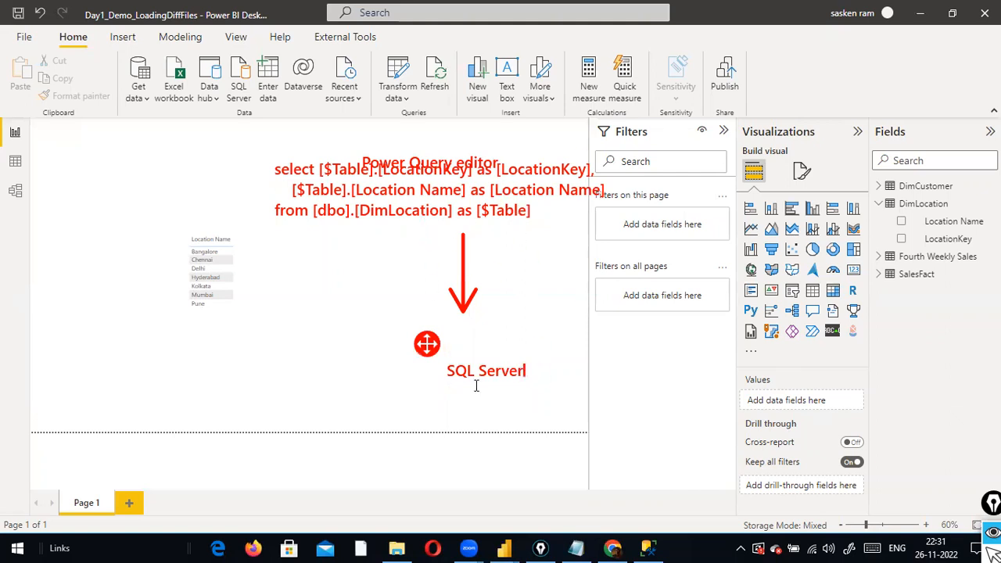
Draw an arrow from the 'SQL Server' label to the Location Name table
left_click_drag(443, 369, 250, 278)
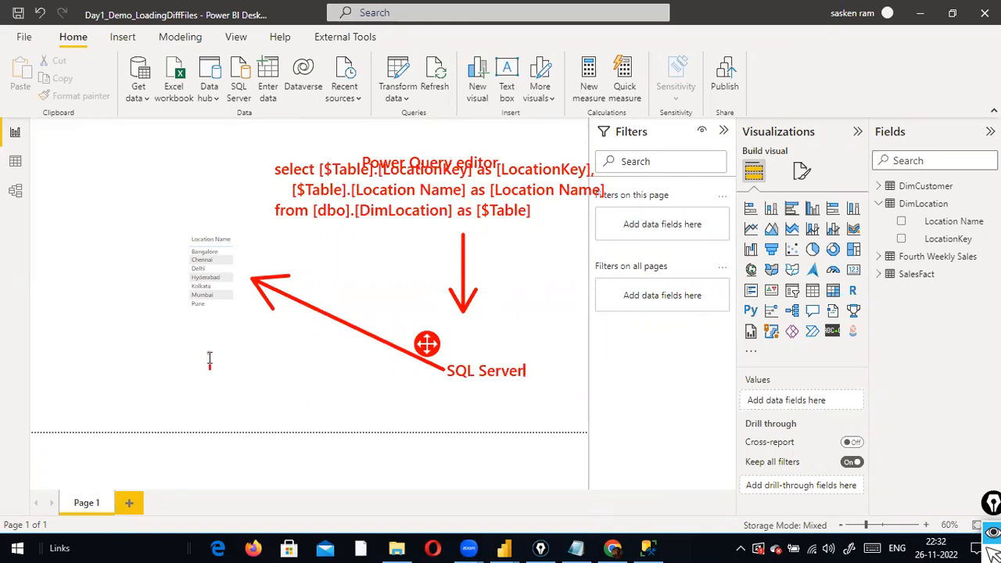
type("Query")
key("BackSpace")
key("BackSpace")
key("BackSpace")
key("BackSpace")
key("BackSpace")
key("BackSpace")
Write the note 'Query Folding' below the Location Name table
left_click(146, 363)
type("Q")
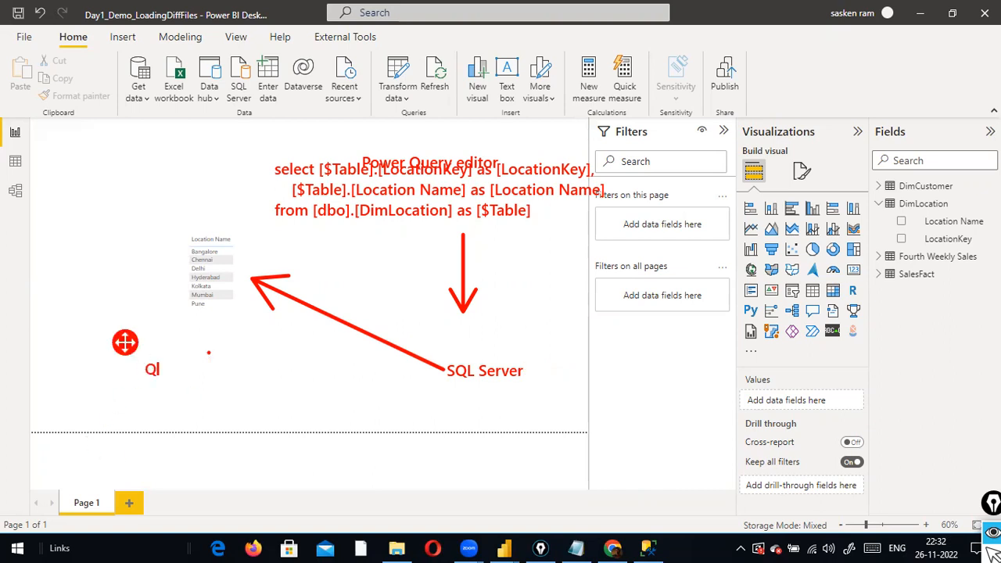
type("uery Folding")
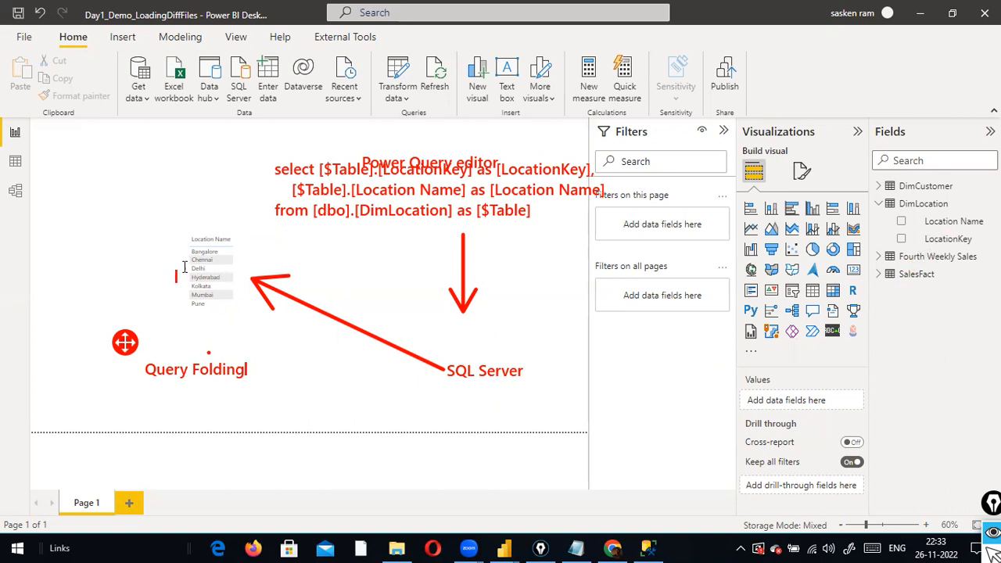
key("alt+Tab")
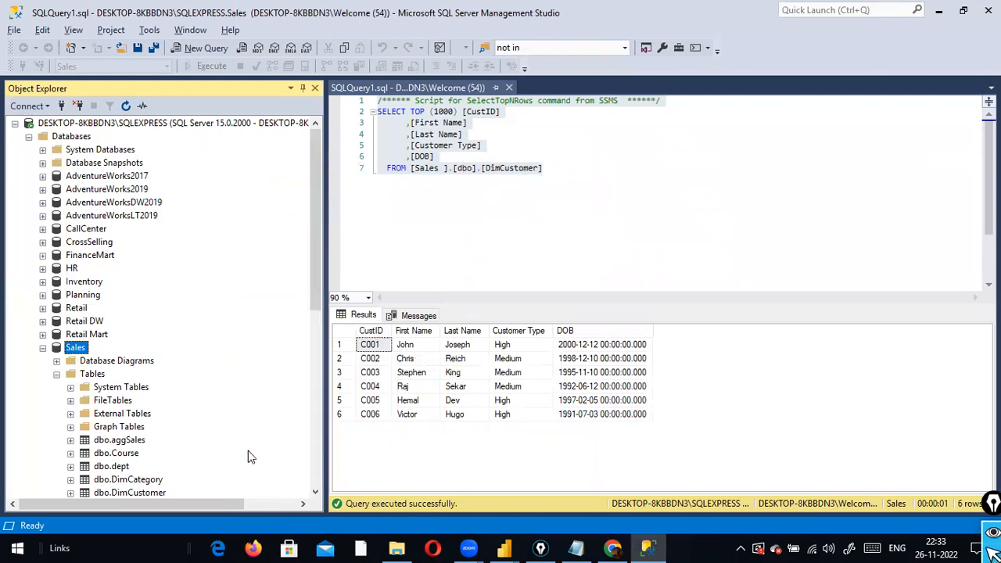
In SQL Server Management Studio, query the top rows of the DimLocation table
scroll(144, 320, "down", 4)
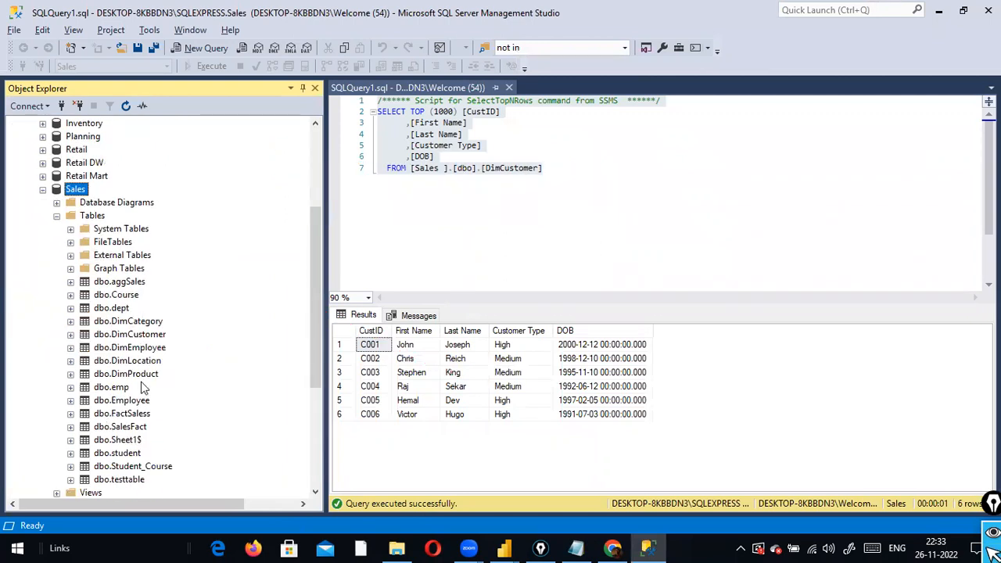
right_click(143, 360)
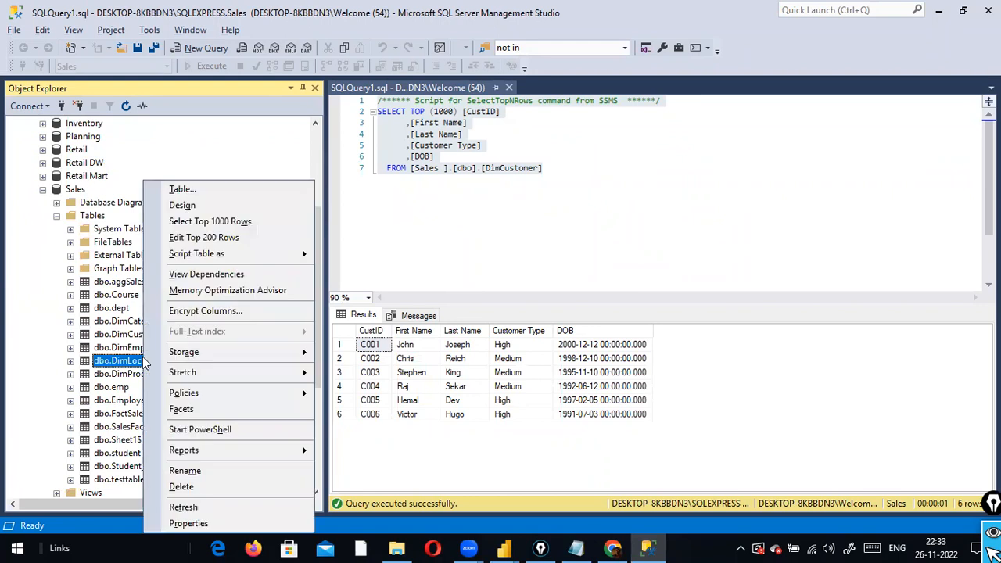
left_click(219, 220)
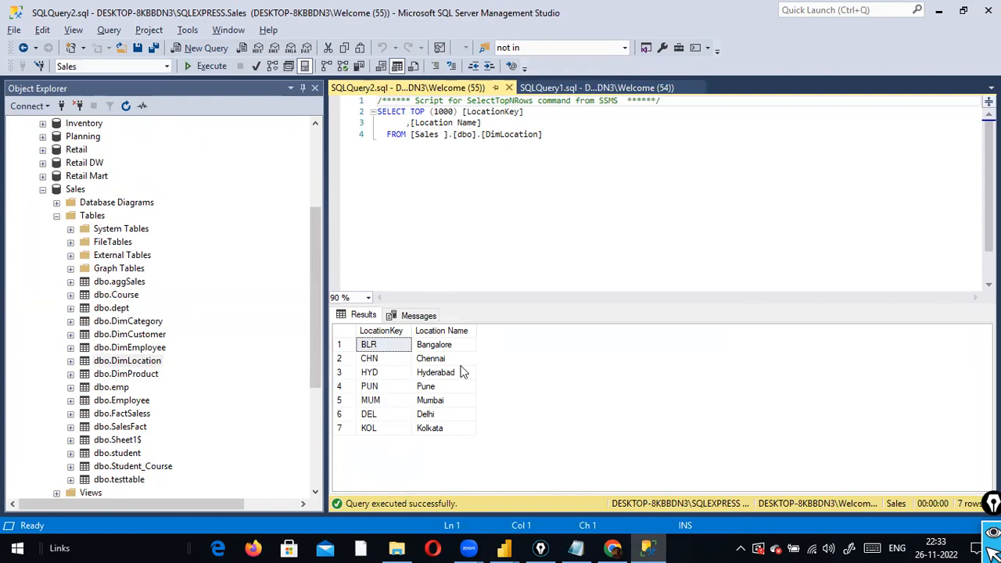
key("alt+Tab")
key("alt+Tab")
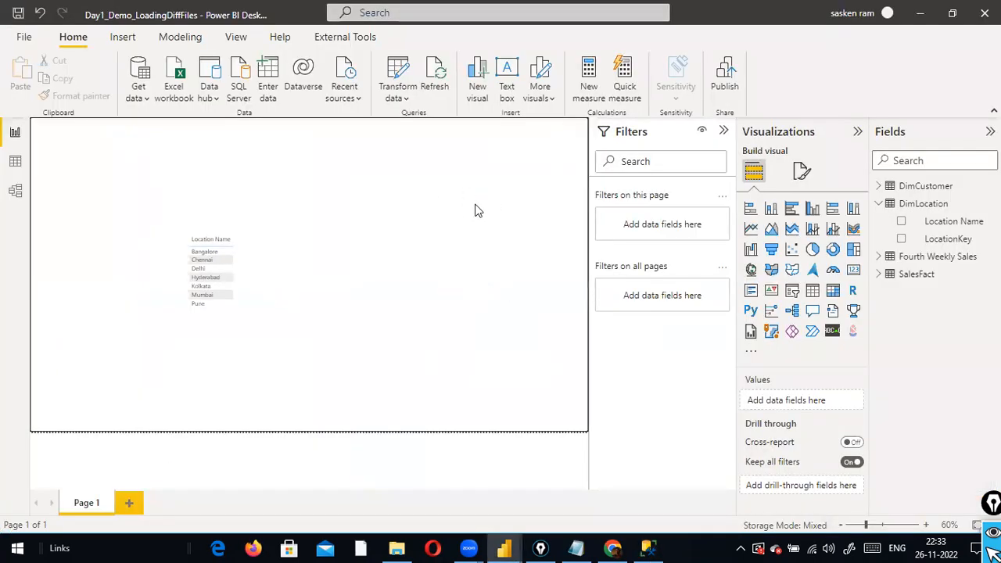
key("alt+Tab")
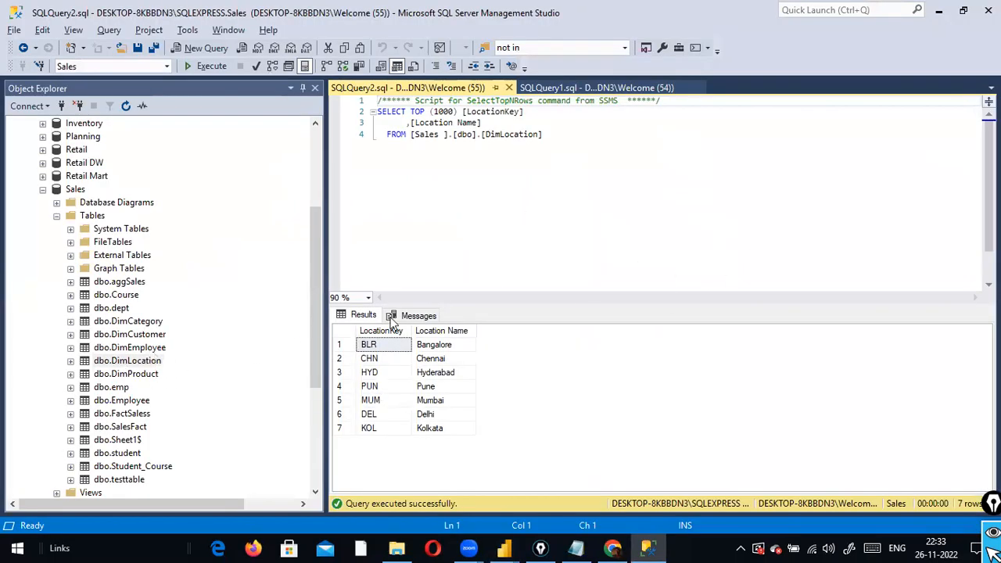
Select the full DimLocation query text, return to Power BI, and cancel the Excel file picker
left_click_drag(529, 161, 318, 103)
key("alt+Tab")
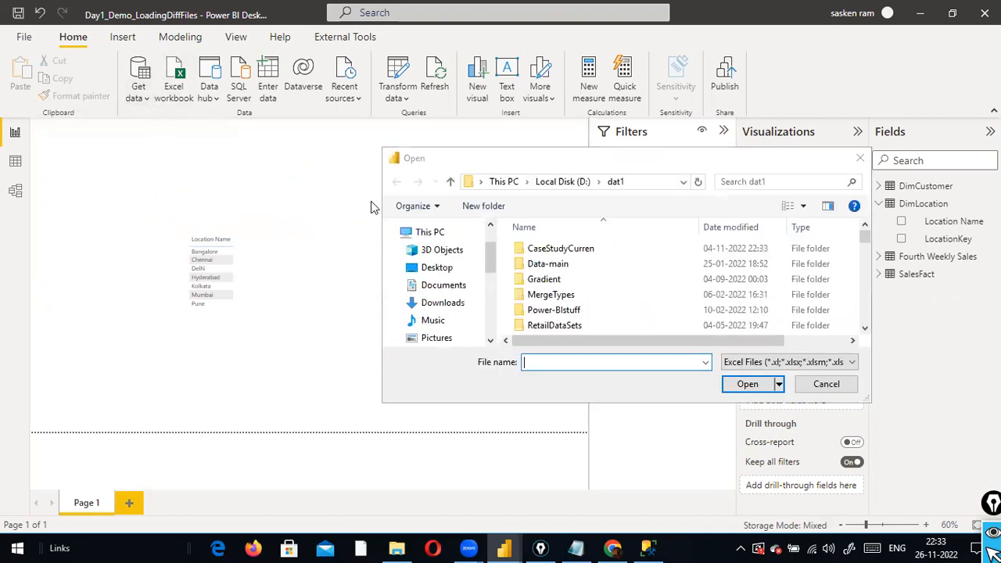
left_click(822, 383)
Choose SQL Server database from the Get data source list
left_click(134, 104)
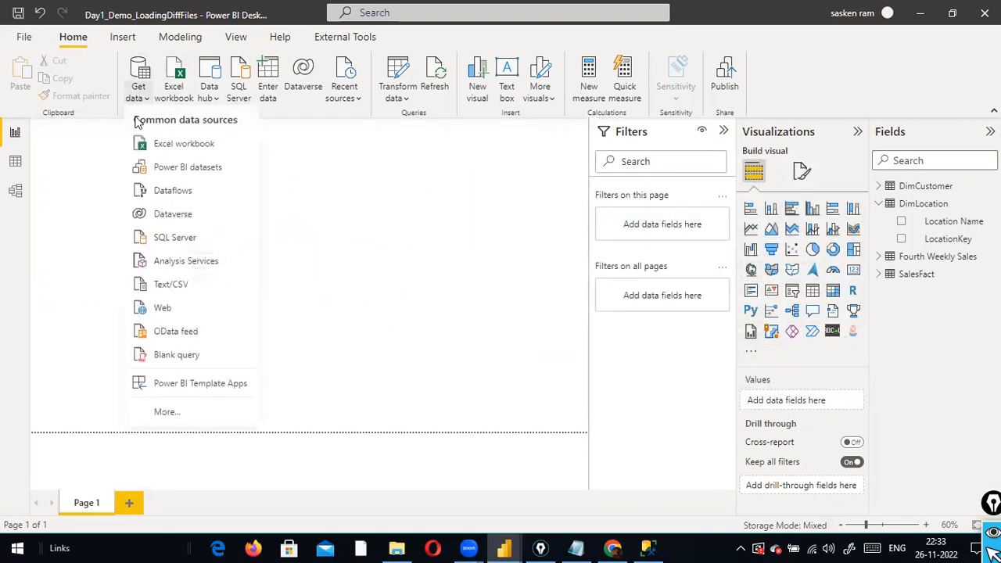
left_click(219, 246)
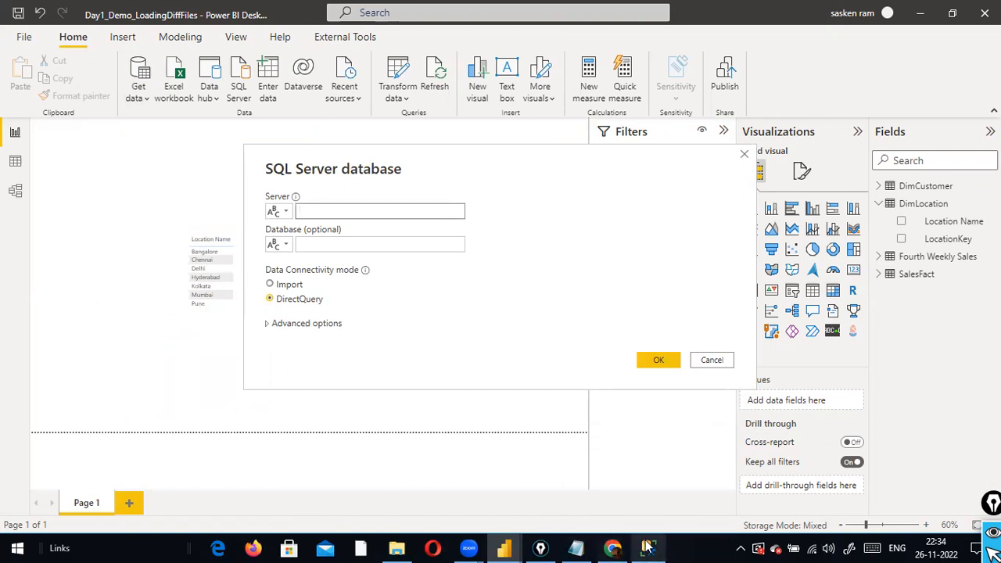
Review the Server, Database, DirectQuery and Advanced options fields, then cancel without connecting
mouse_move(647, 547)
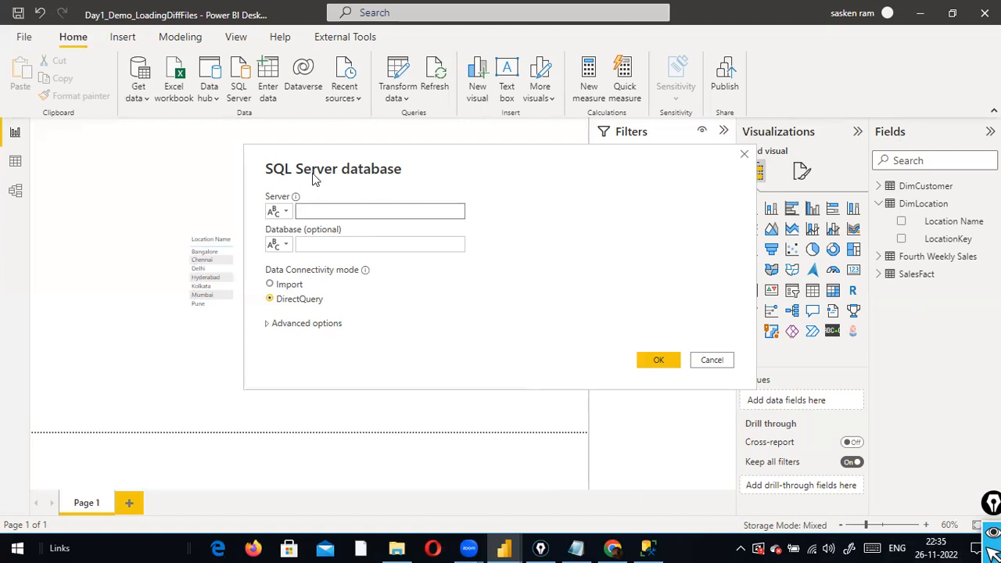
left_click(390, 212)
left_click(389, 247)
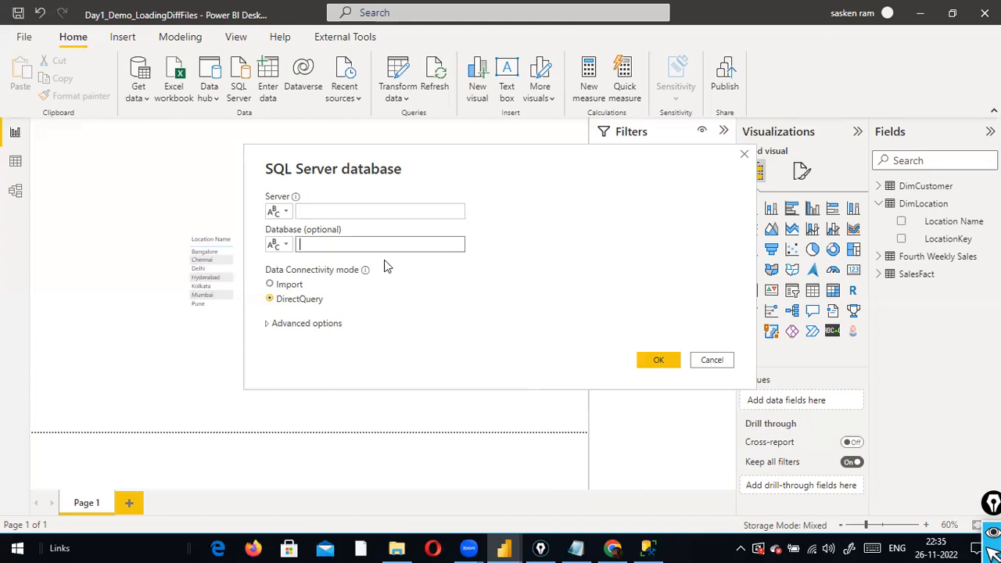
left_click(271, 301)
left_click(289, 323)
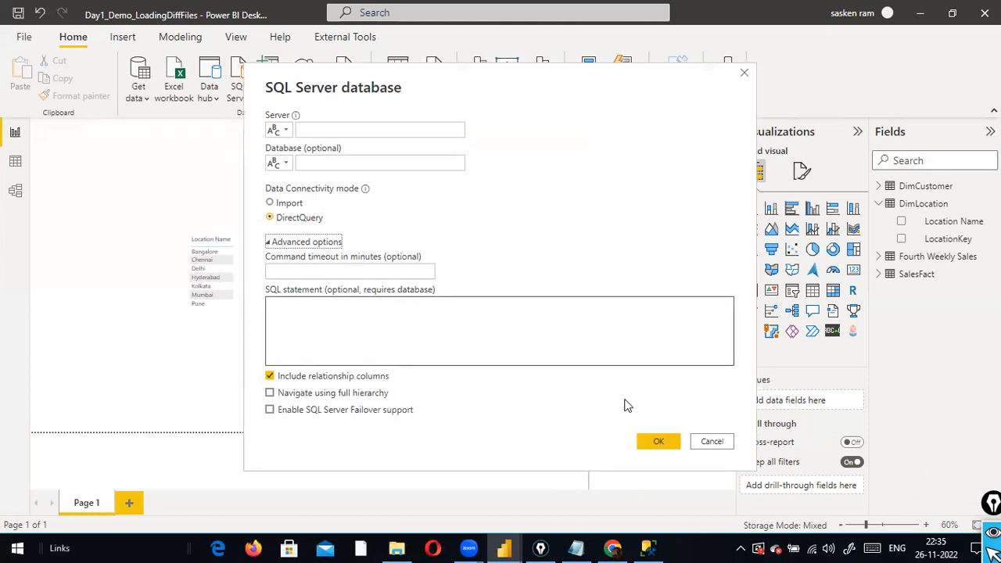
left_click(710, 440)
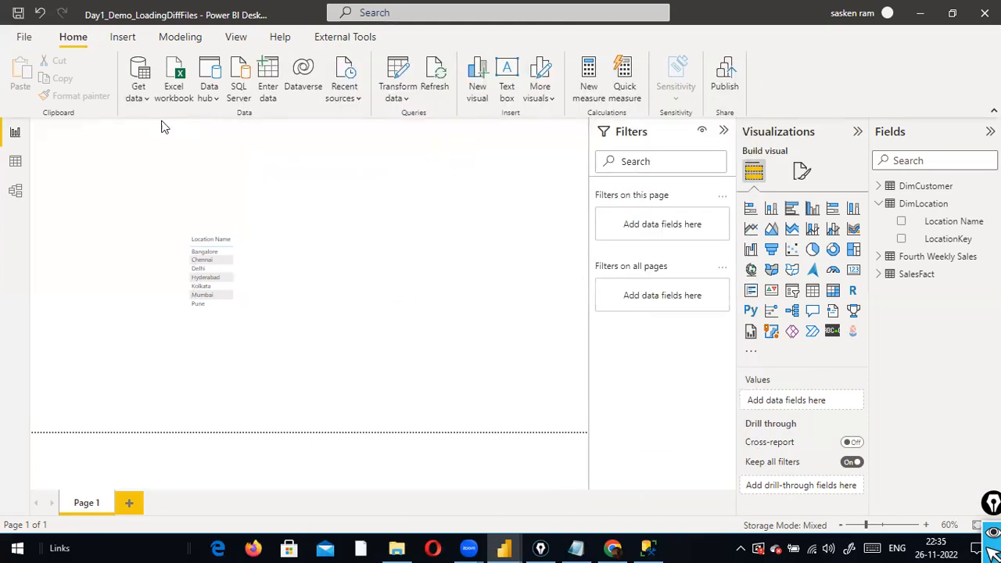
left_click(154, 97)
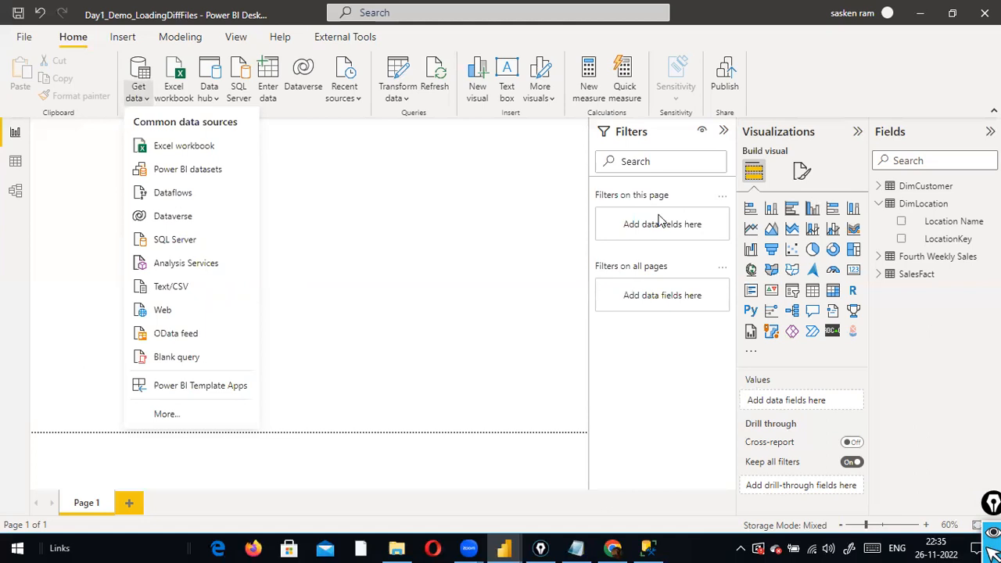
left_click(528, 224)
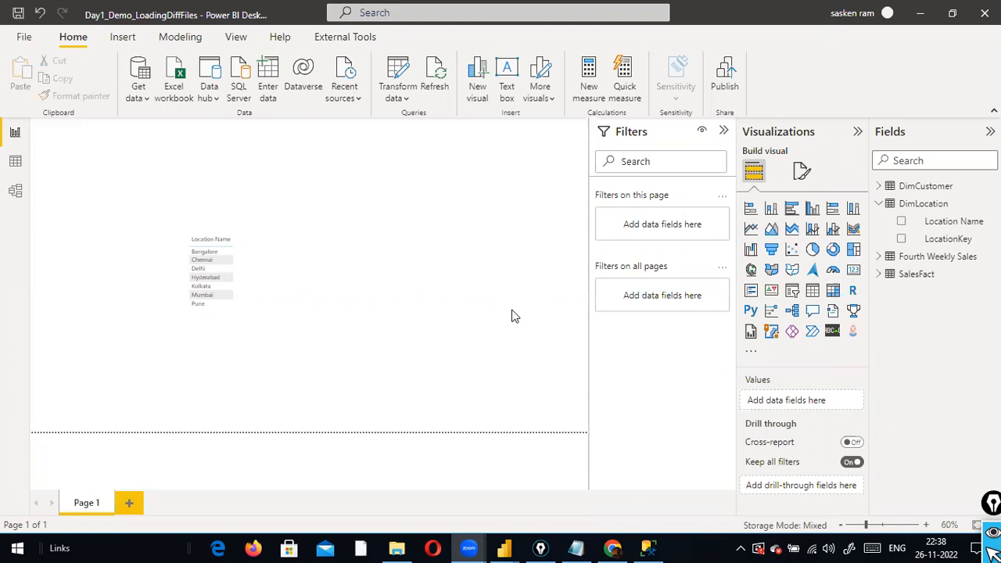
left_click(284, 292)
left_click_drag(247, 353, 247, 320)
left_click(378, 316)
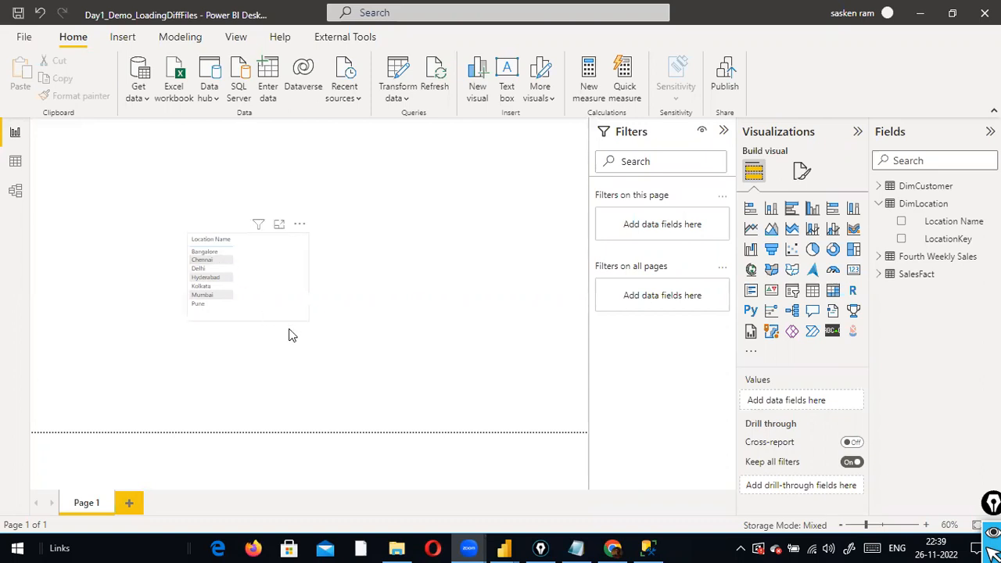
left_click(277, 346)
left_click(613, 548)
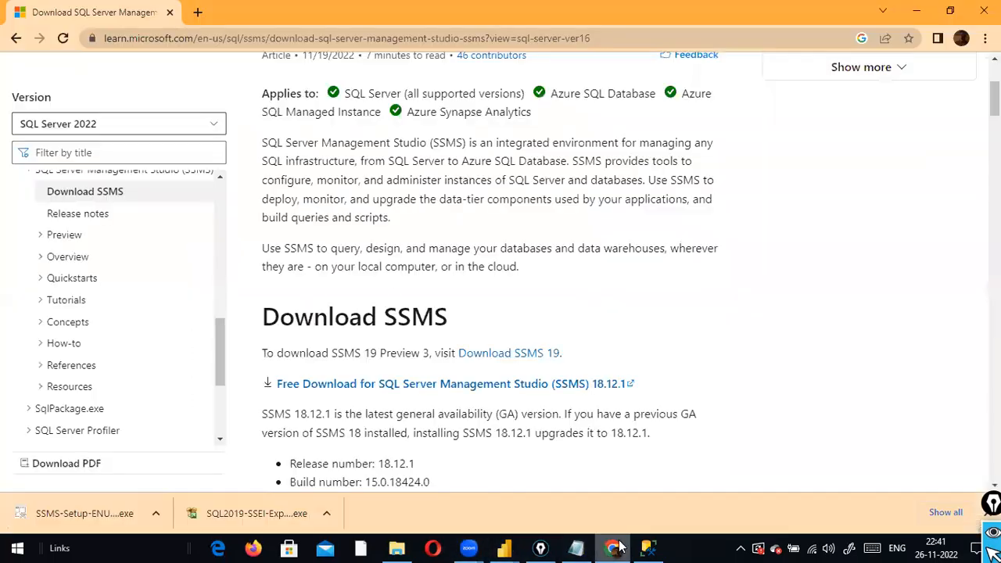
Open a new Google start-page tab beside the SSMS download page, then minimize Chrome back to Power BI
left_click(197, 12)
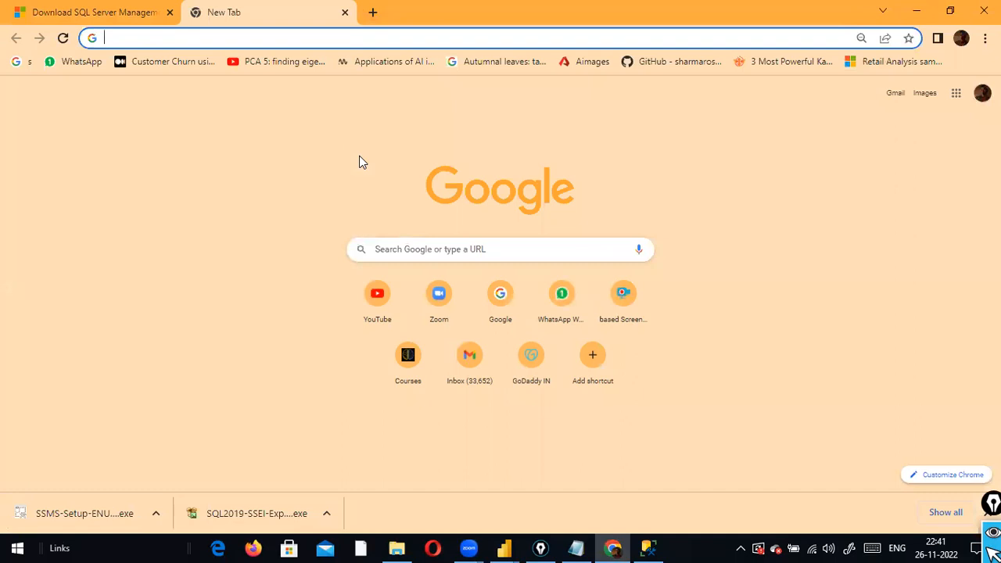
left_click(393, 26)
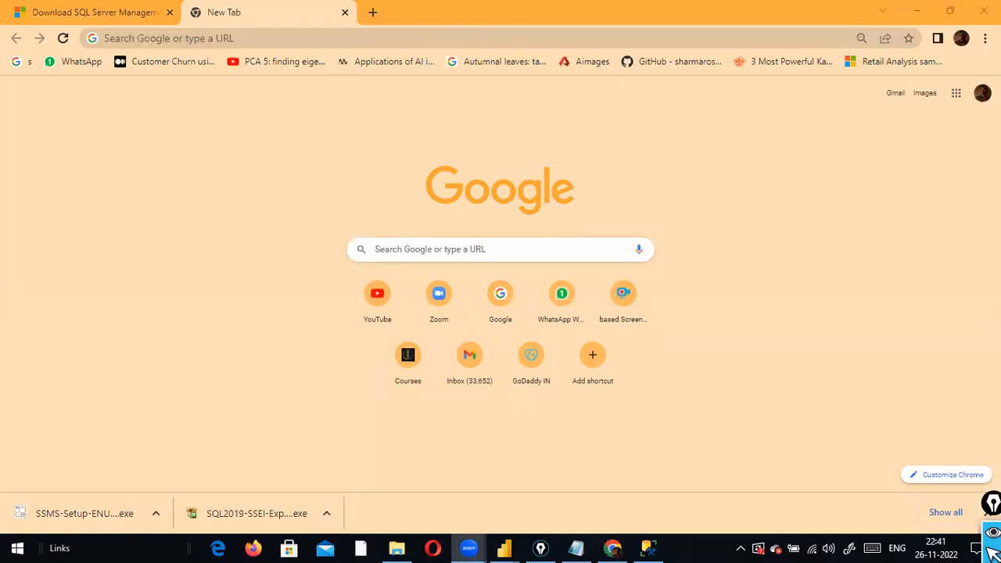
left_click(916, 11)
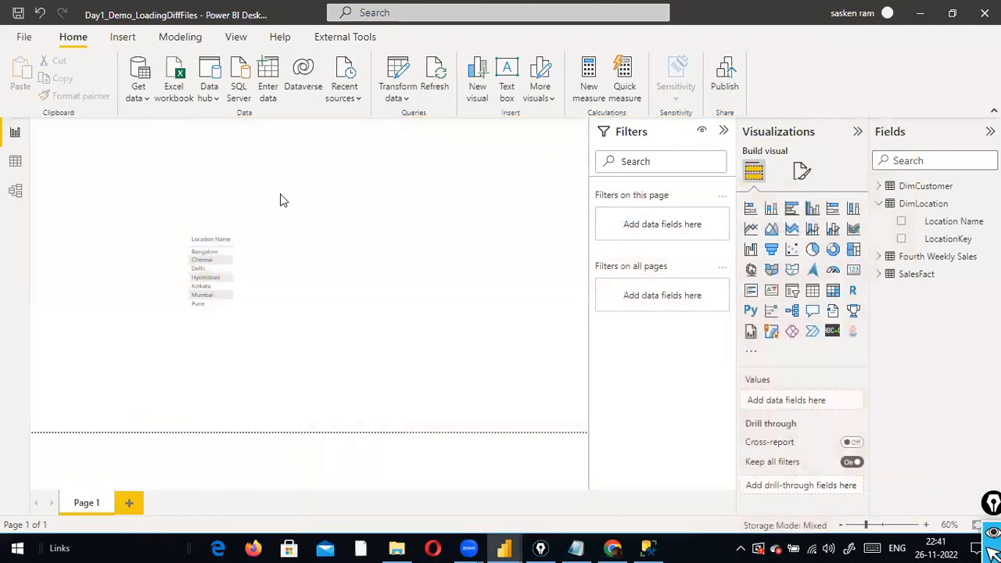